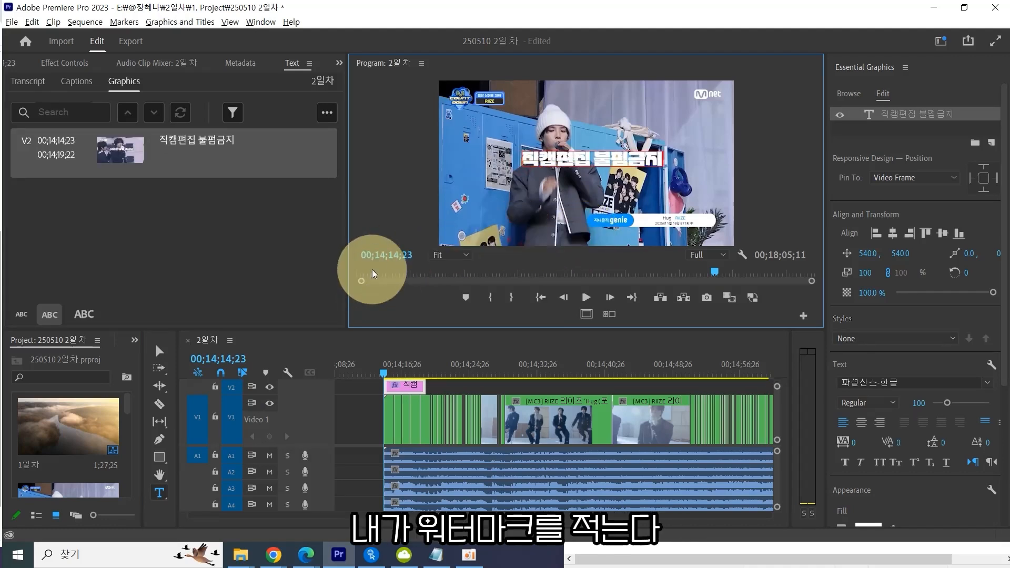
Select the watermark text layer and enlarge its font size to 241.
click(448, 393)
click(547, 168)
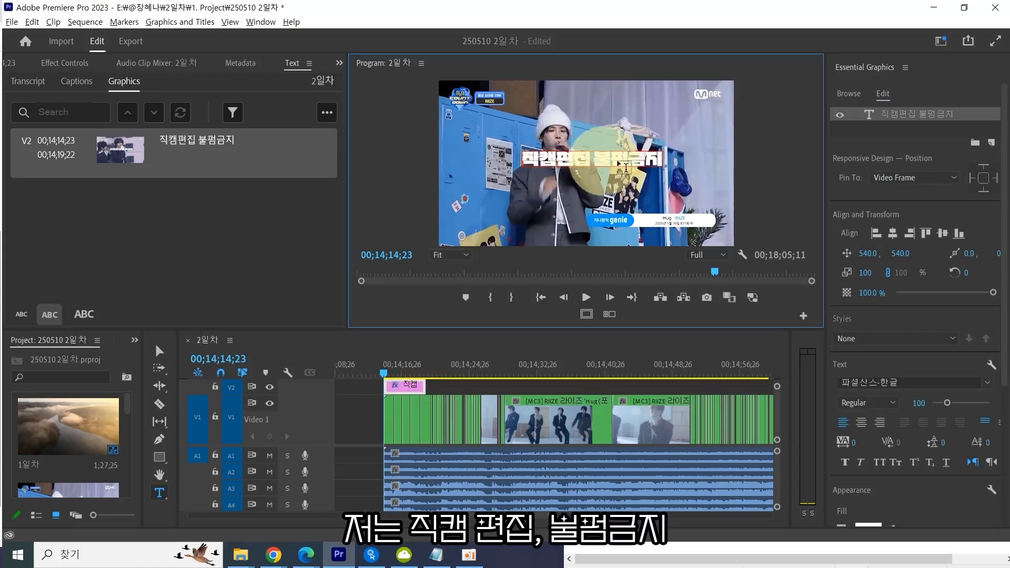
click(891, 149)
click(899, 115)
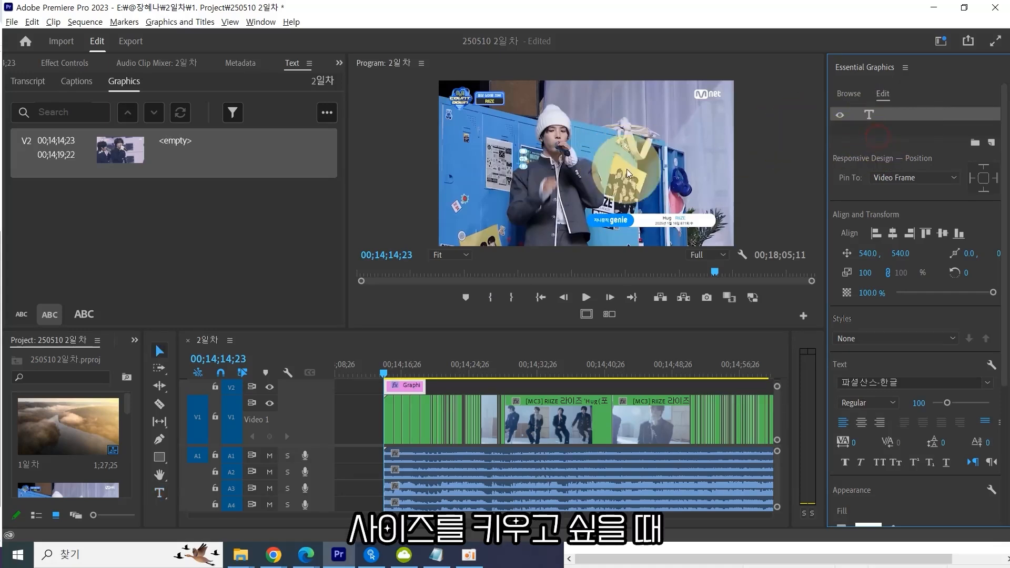
click(899, 128)
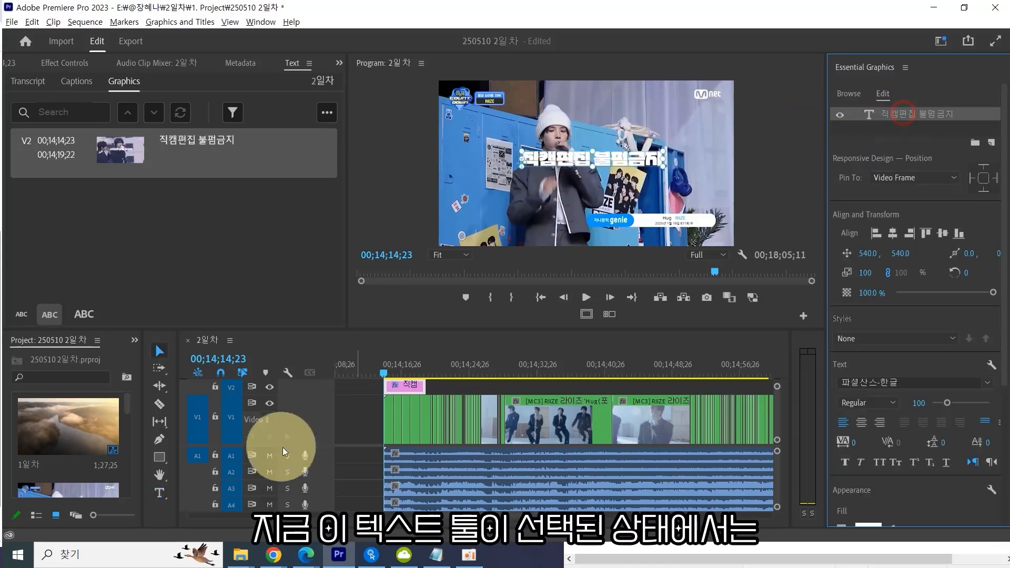
click(160, 492)
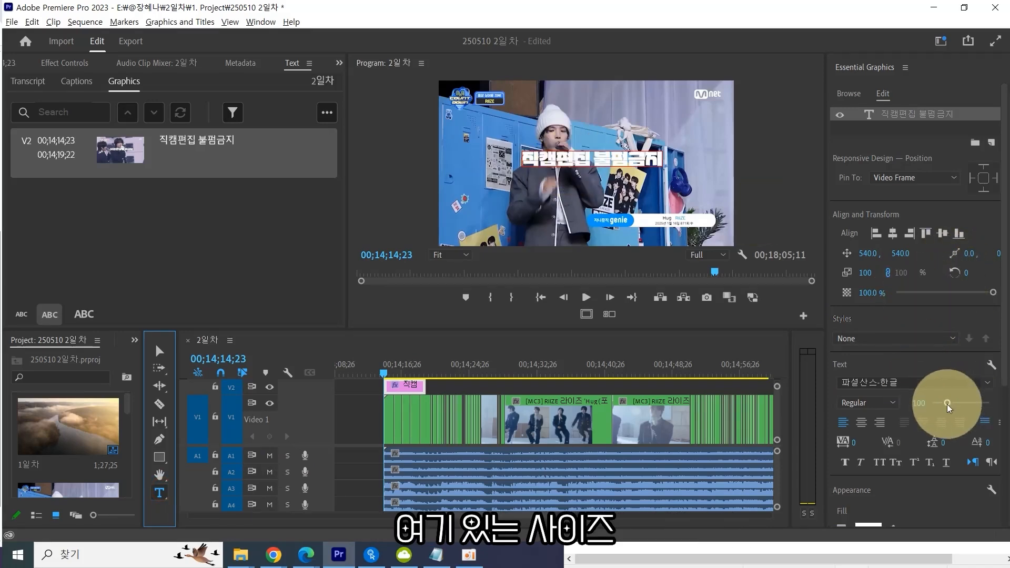
drag(949, 407, 947, 405)
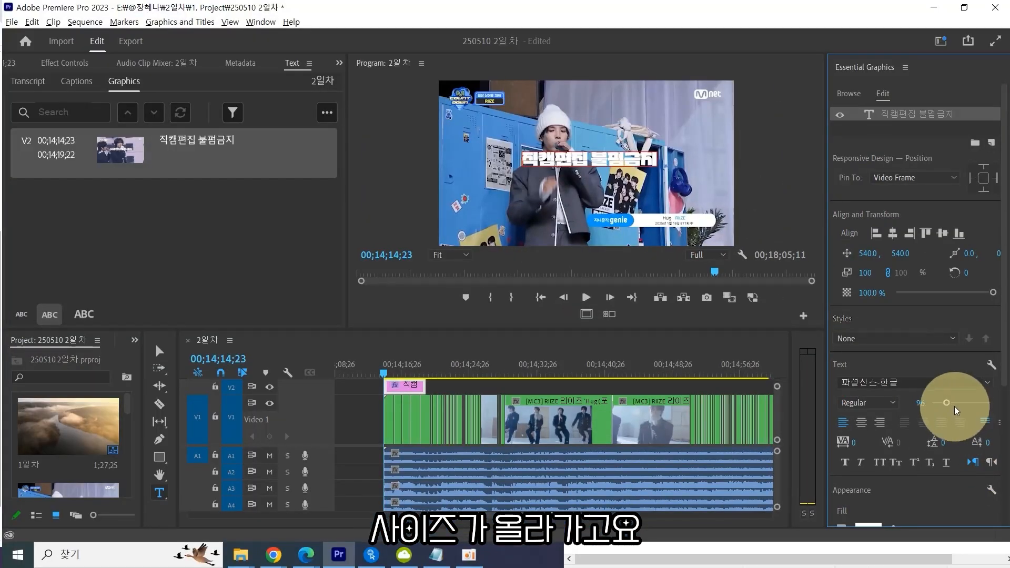
drag(957, 410, 968, 404)
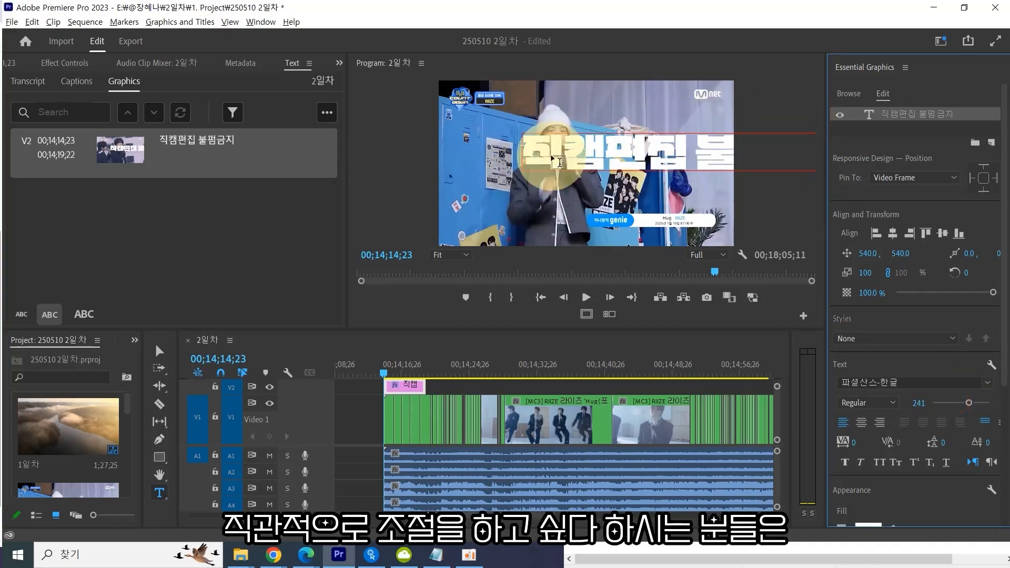
Switch to the Selection tool and move the watermark text leftward in the frame.
click(160, 495)
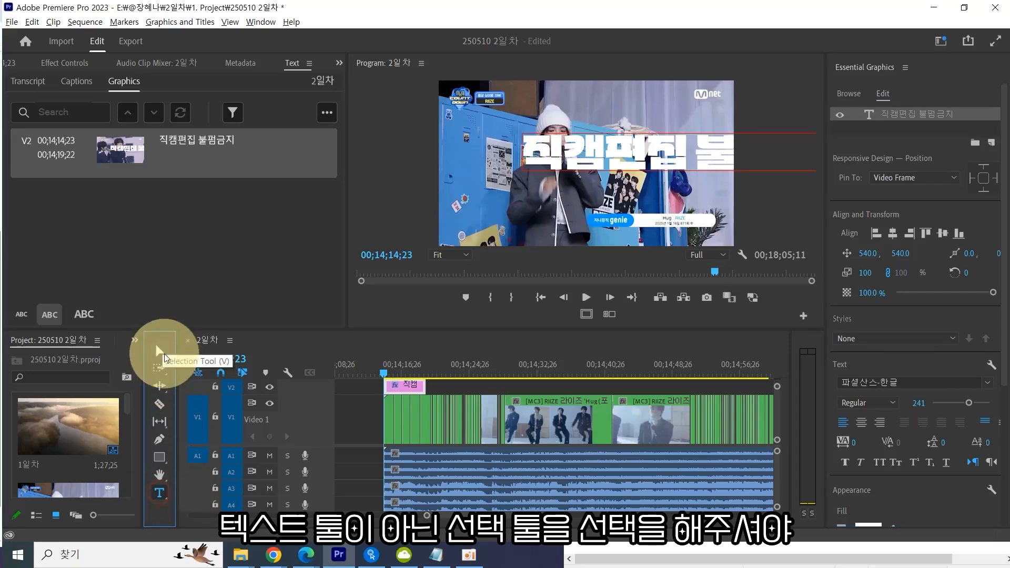
click(159, 350)
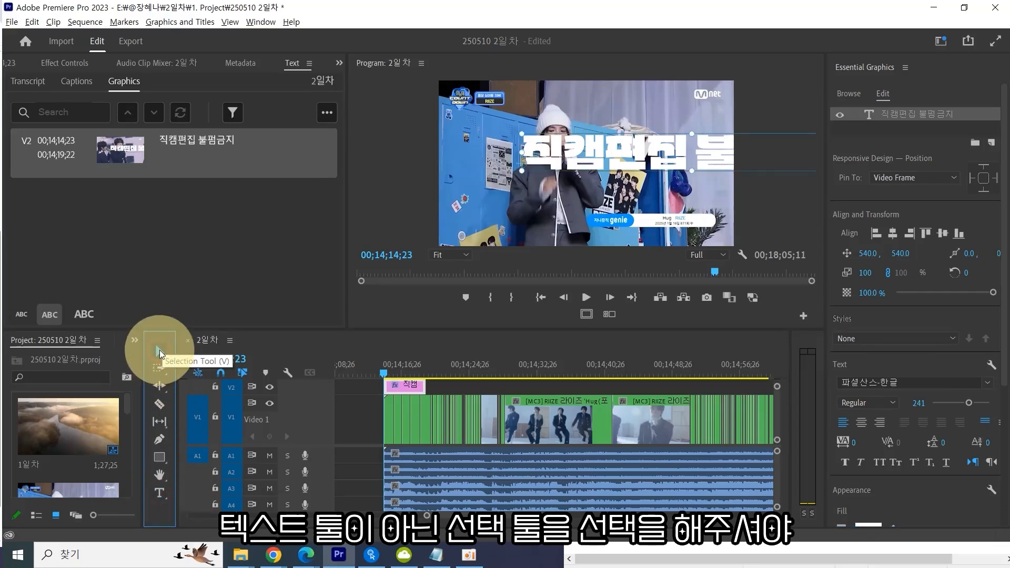
click(159, 349)
drag(669, 156, 583, 157)
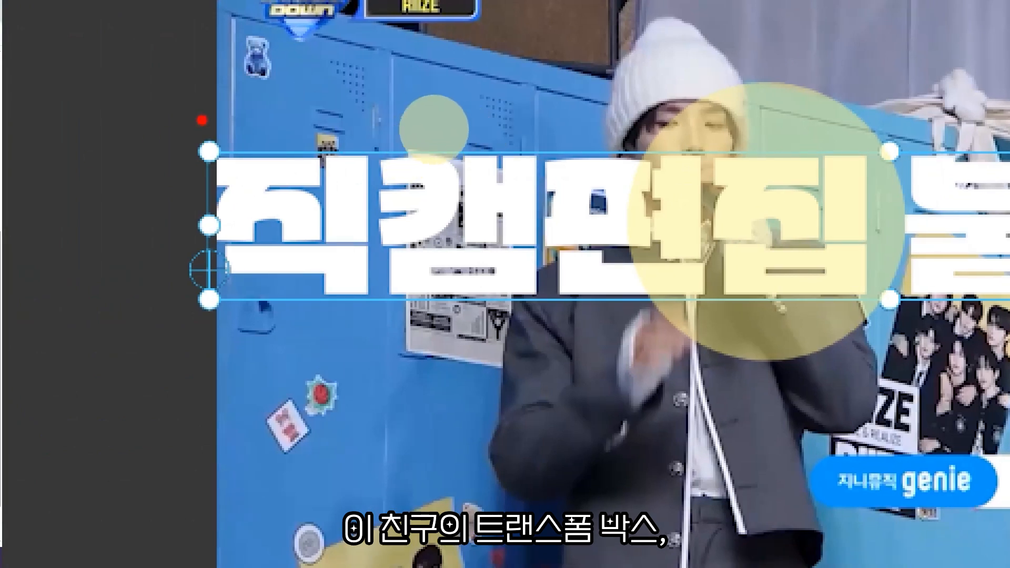
mouse_move(202, 120)
mouse_down()
mouse_move(195, 334)
mouse_move(712, 328)
mouse_move(1009, 351)
mouse_up()
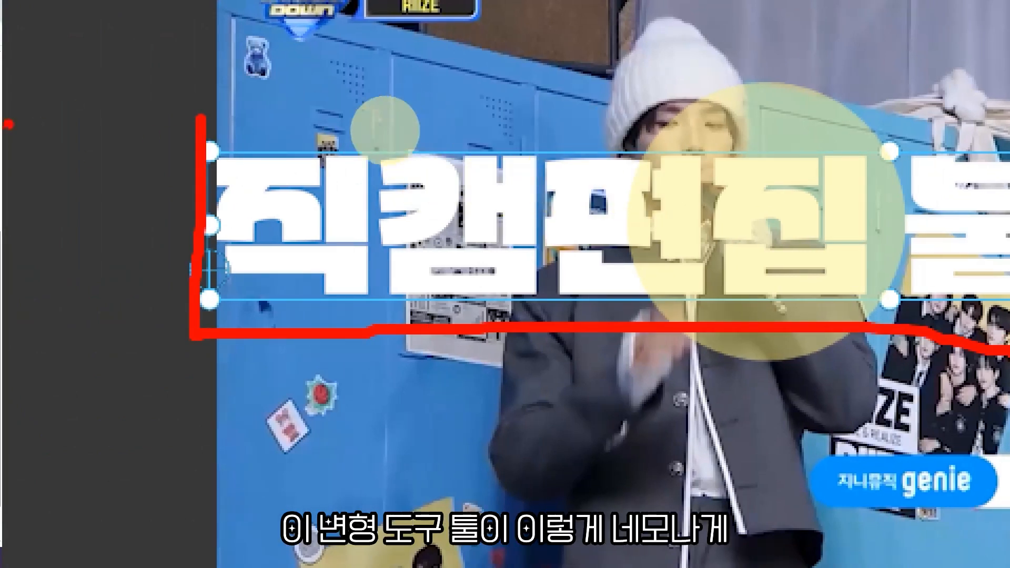
drag(149, 149, 1009, 144)
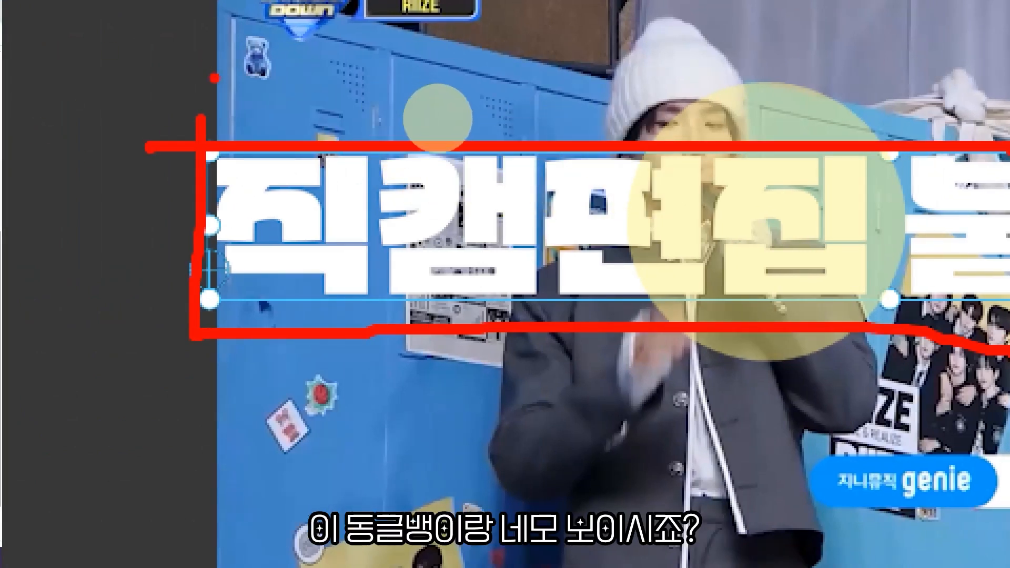
drag(207, 90, 188, 99)
mouse_move(178, 202)
mouse_down()
mouse_move(215, 233)
mouse_move(182, 205)
mouse_up()
drag(175, 322, 172, 319)
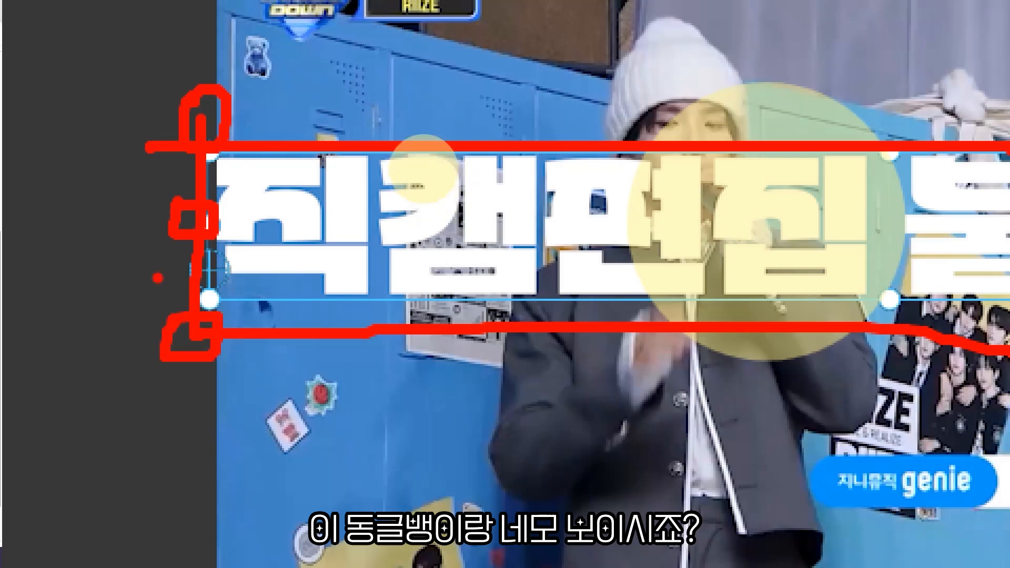
scroll(526, 157, down, 6)
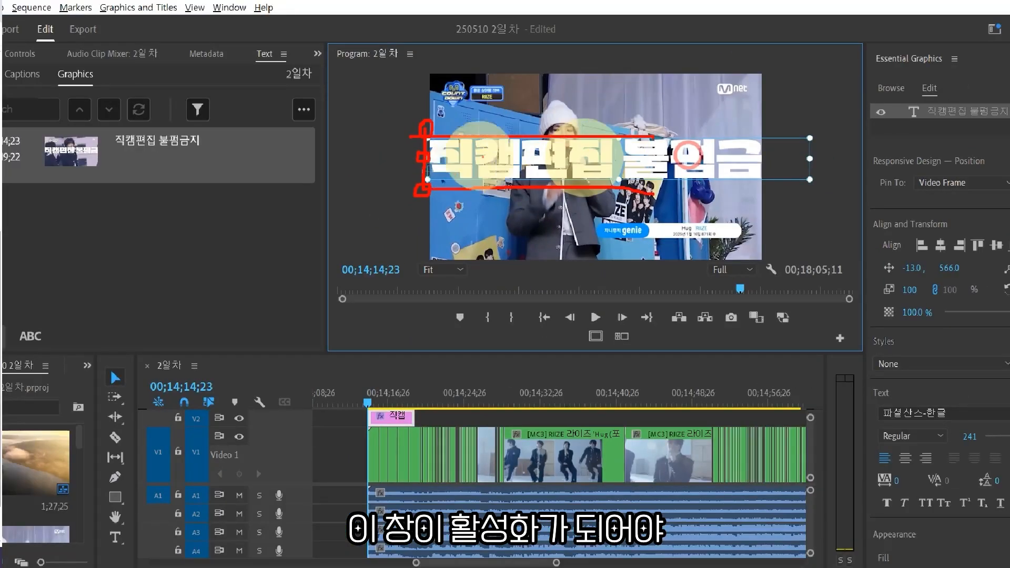
right_click(484, 154)
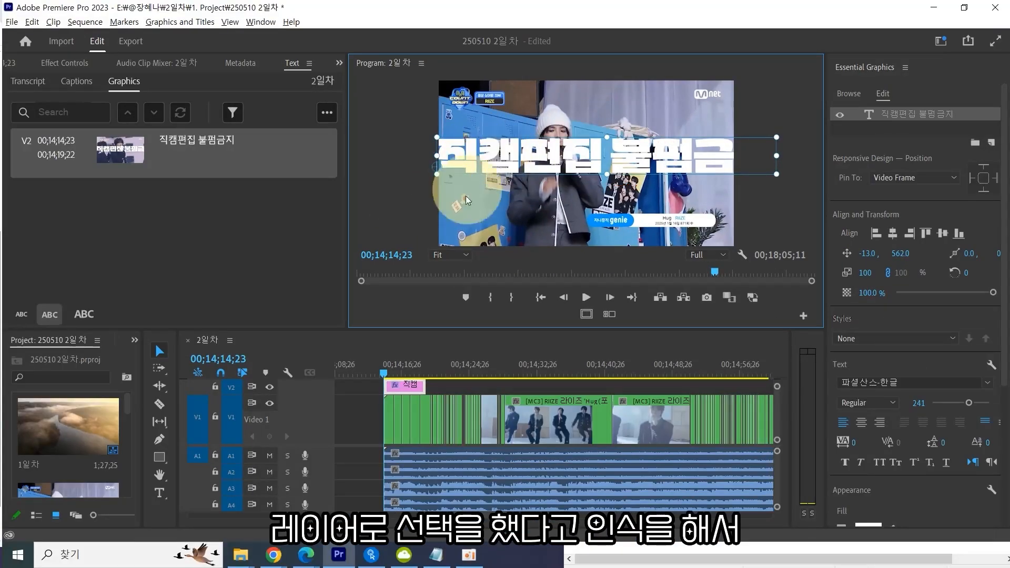
Scale the watermark text down to 70% and drag it back toward the centre of the frame.
drag(436, 175, 476, 164)
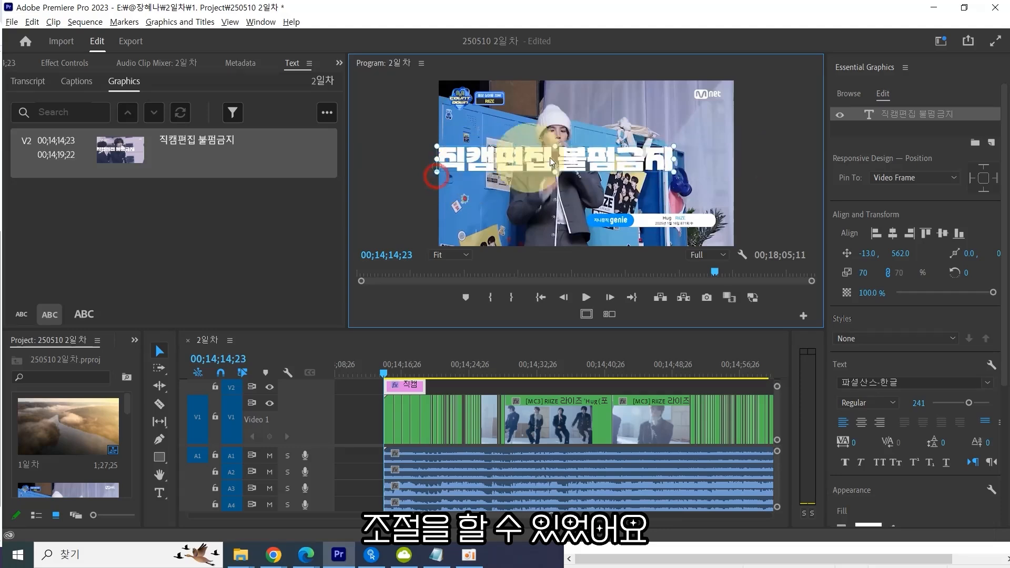
drag(599, 154, 651, 166)
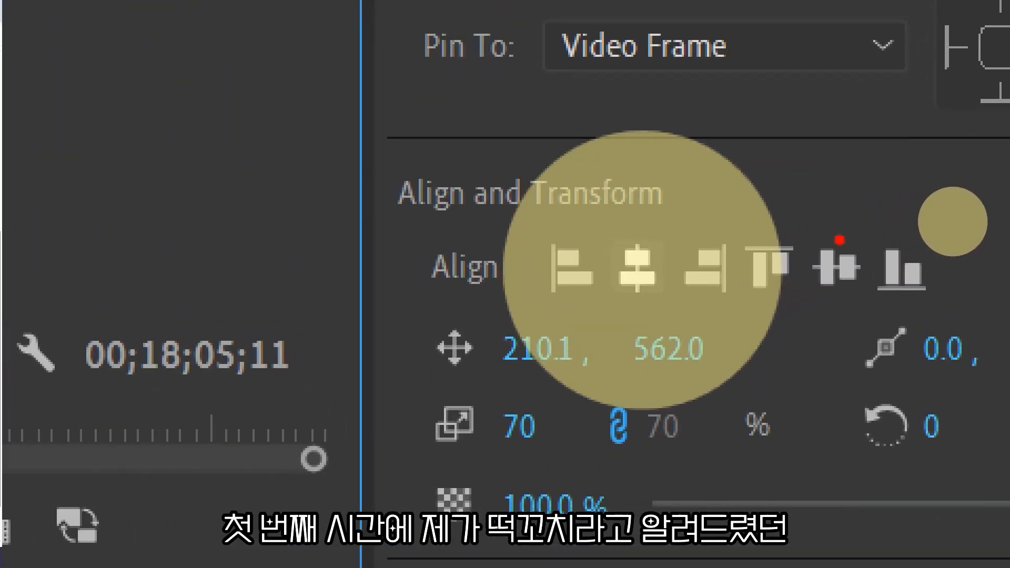
Centre the watermark text horizontally and vertically in the frame, then save the project.
mouse_move(658, 306)
mouse_down()
mouse_move(615, 237)
mouse_move(659, 290)
mouse_up()
drag(421, 308, 504, 311)
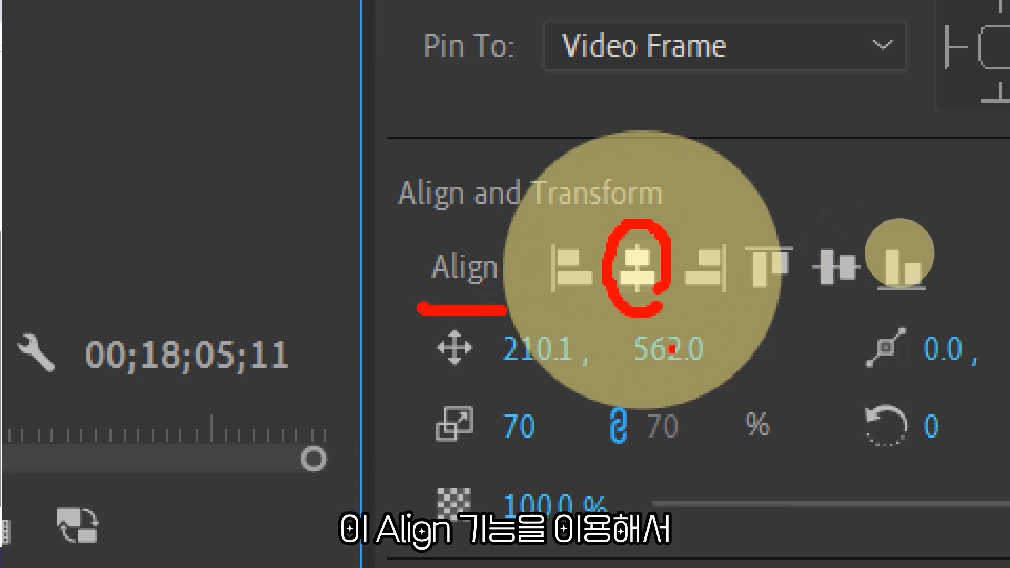
mouse_move(799, 294)
mouse_down()
mouse_move(853, 319)
mouse_move(852, 224)
mouse_move(871, 287)
mouse_move(850, 308)
mouse_up()
drag(679, 191, 718, 223)
drag(755, 138, 683, 226)
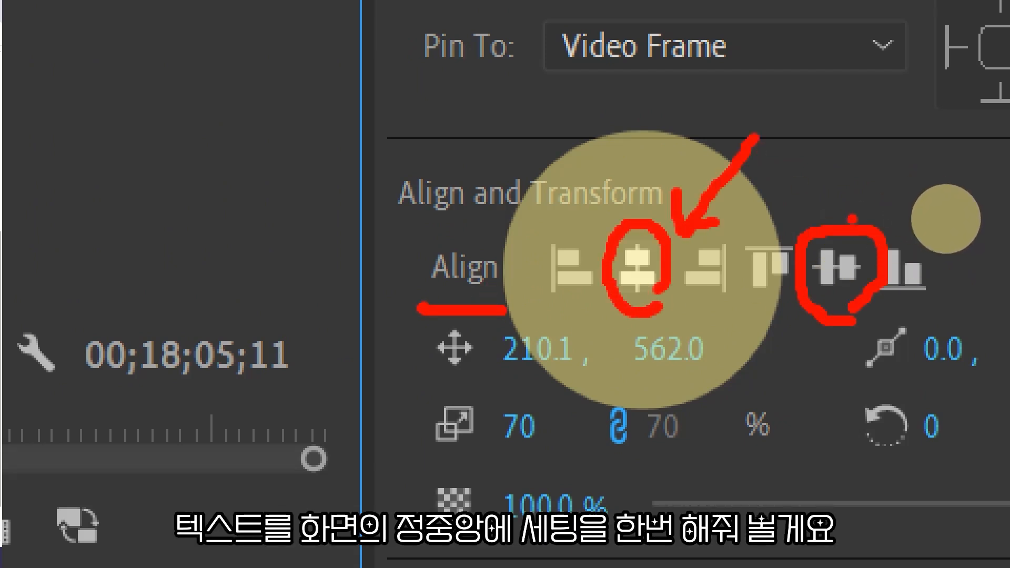
drag(863, 184, 910, 200)
drag(920, 110, 883, 206)
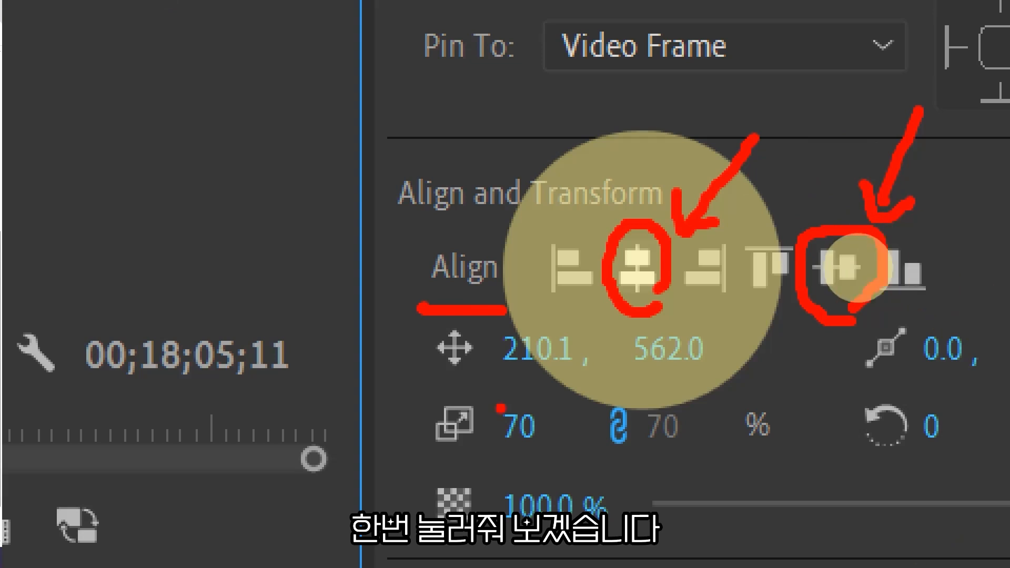
key(Escape)
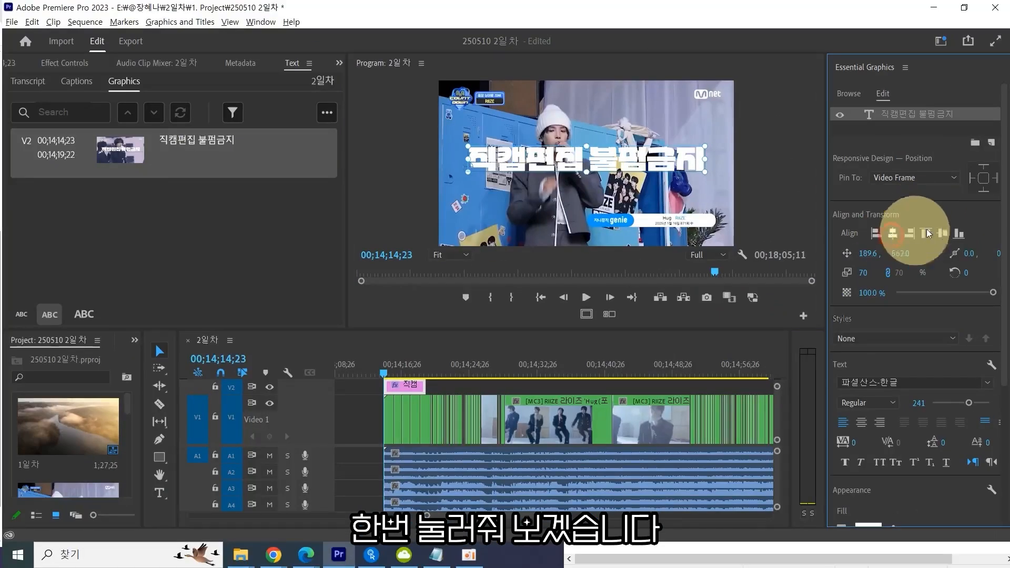
click(944, 235)
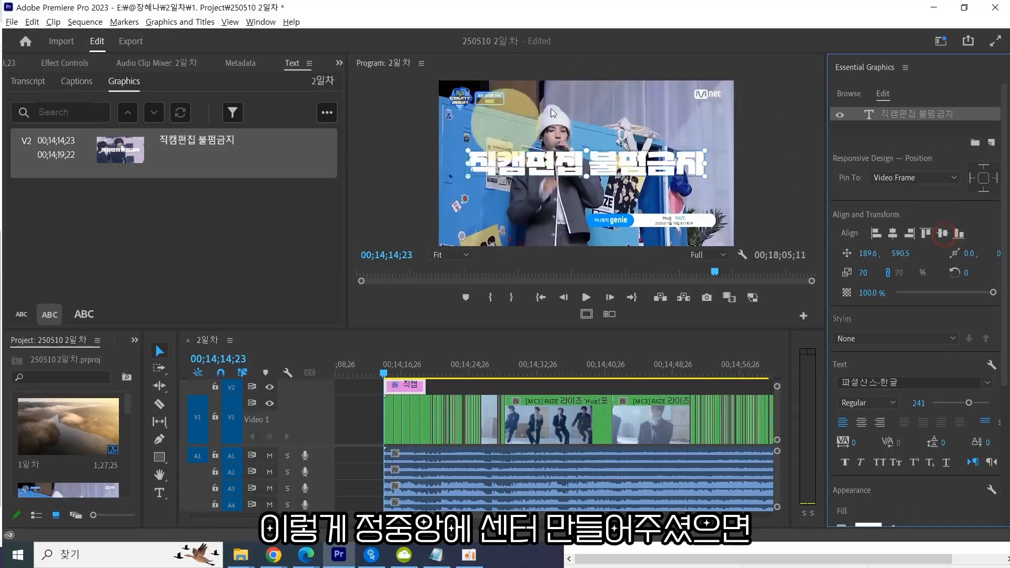
key(ctrl+s)
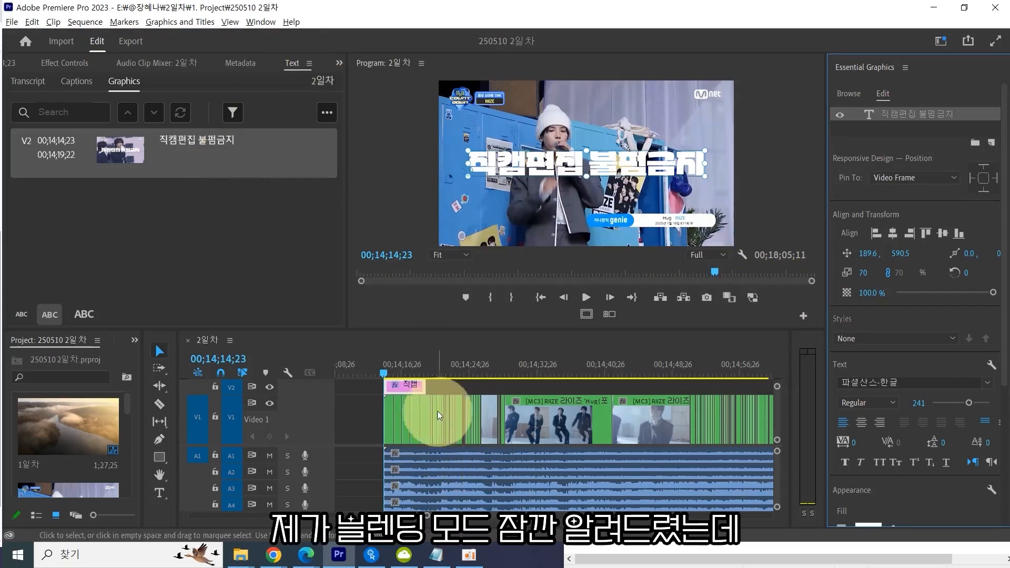
Select the 직캠 graphic clip and lower its opacity to 47% in Effect Controls.
click(444, 387)
click(412, 388)
drag(393, 373, 395, 374)
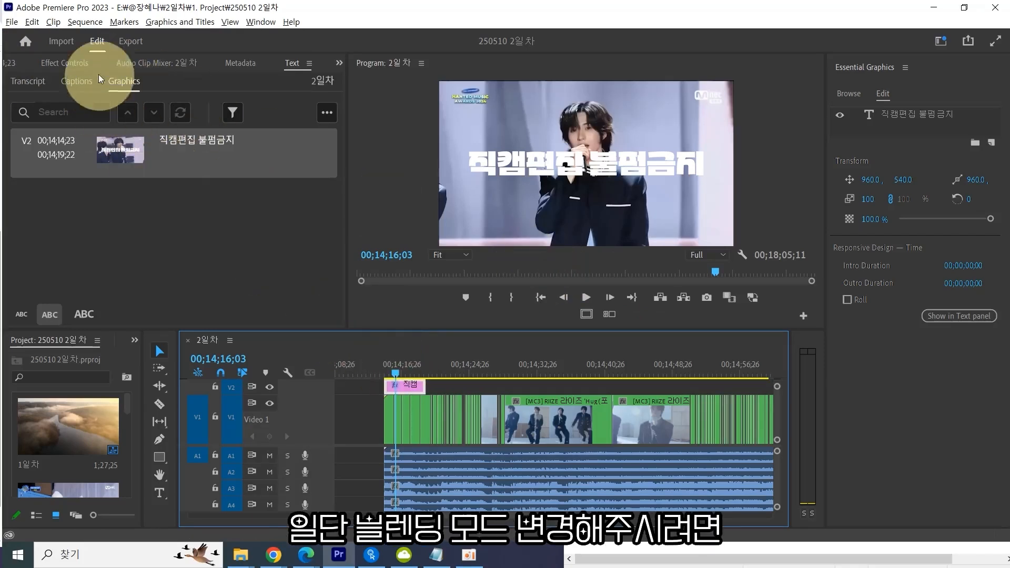
click(78, 66)
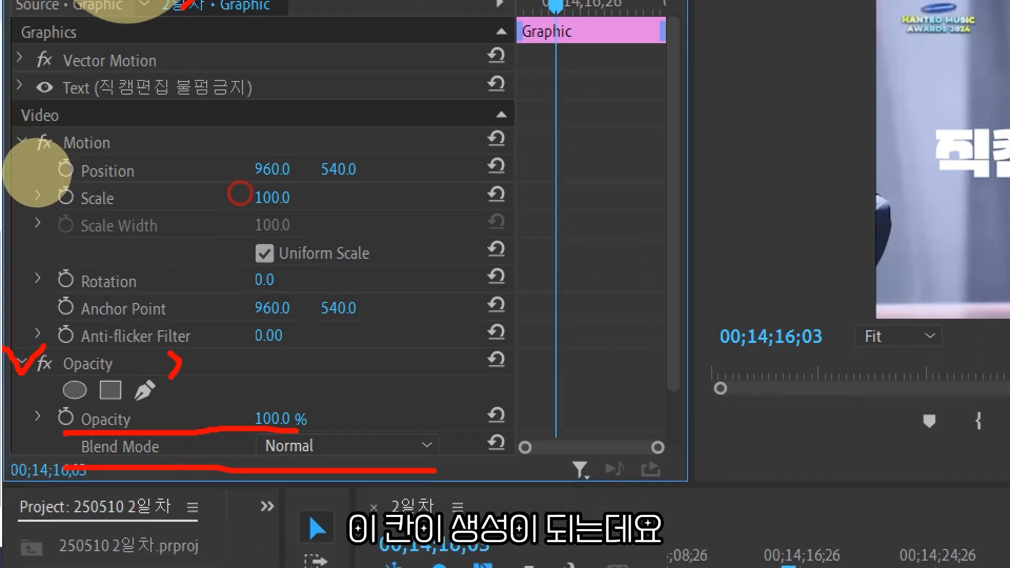
click(36, 172)
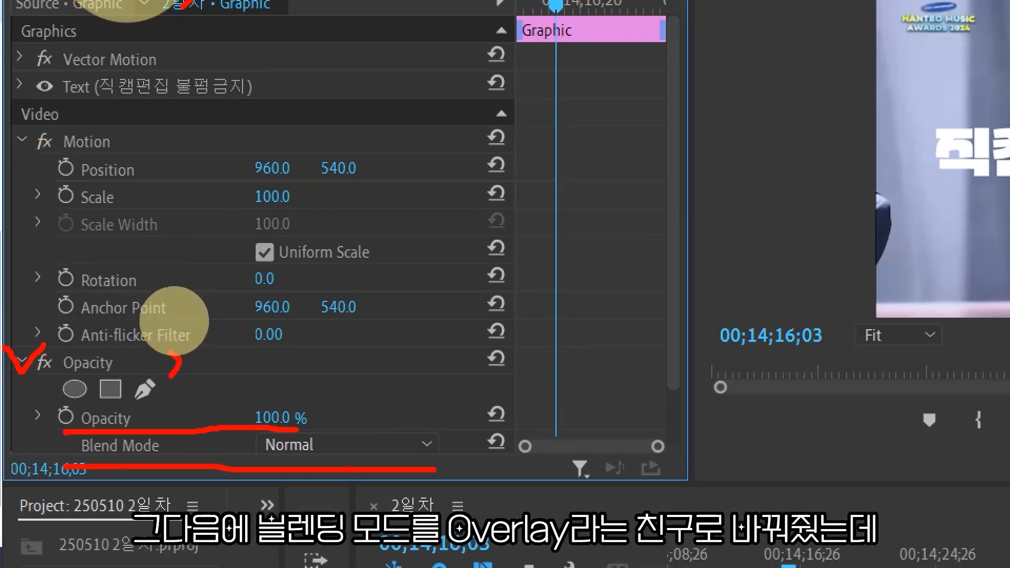
click(172, 288)
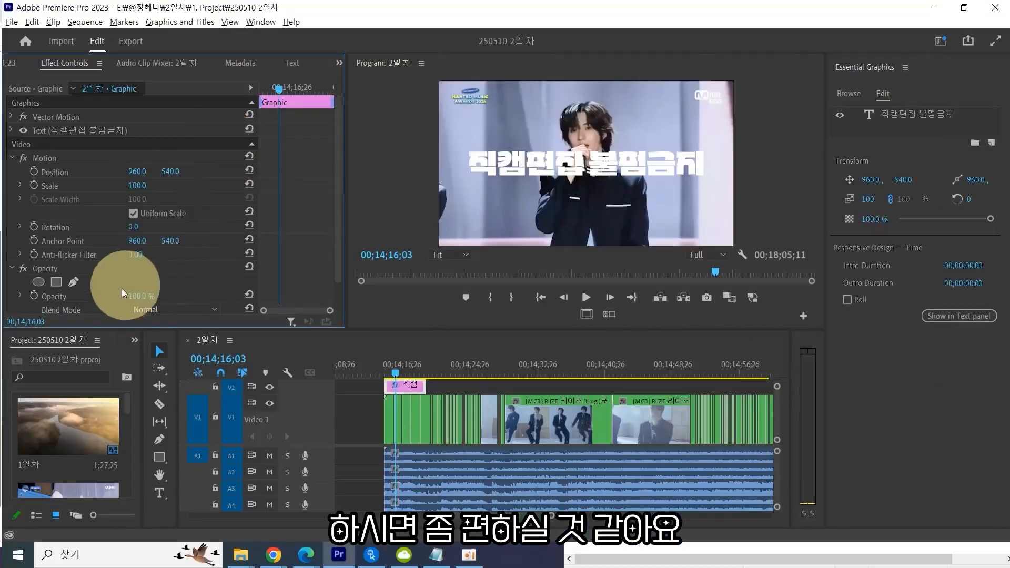
drag(277, 417, 251, 416)
mouse_move(140, 297)
mouse_down()
mouse_move(101, 294)
mouse_move(147, 297)
mouse_up()
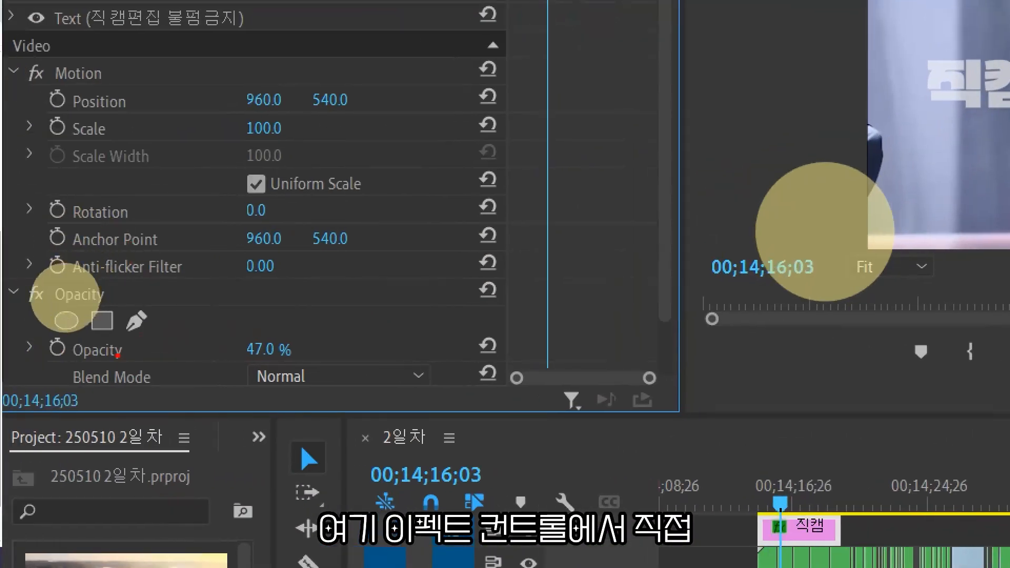
Browse the list of available blend modes for the watermark graphic.
mouse_move(298, 390)
mouse_down()
mouse_move(80, 405)
mouse_move(270, 300)
mouse_up()
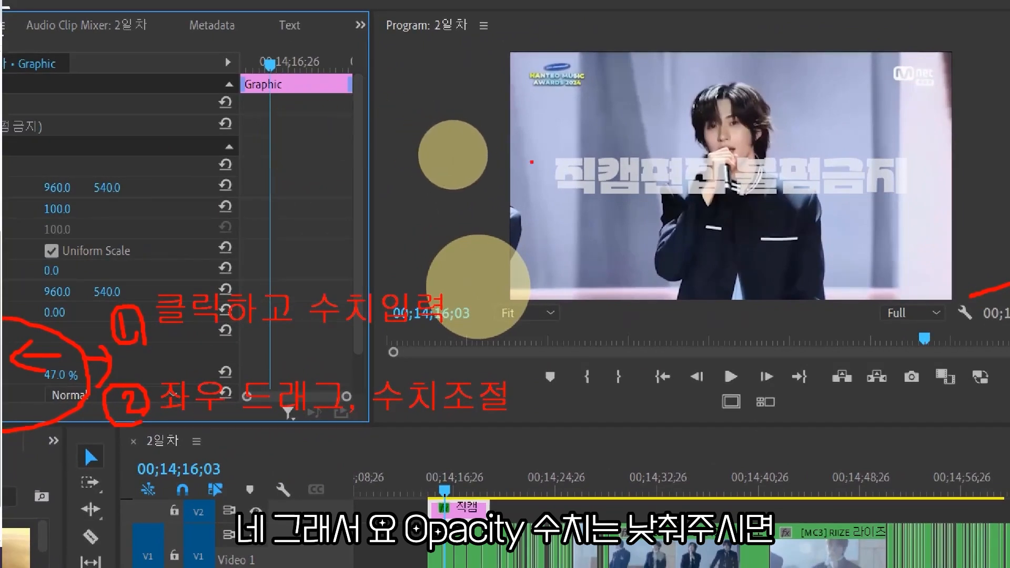
mouse_move(542, 148)
mouse_down()
mouse_move(548, 198)
mouse_move(919, 237)
mouse_move(952, 145)
mouse_move(780, 120)
mouse_move(585, 135)
mouse_up()
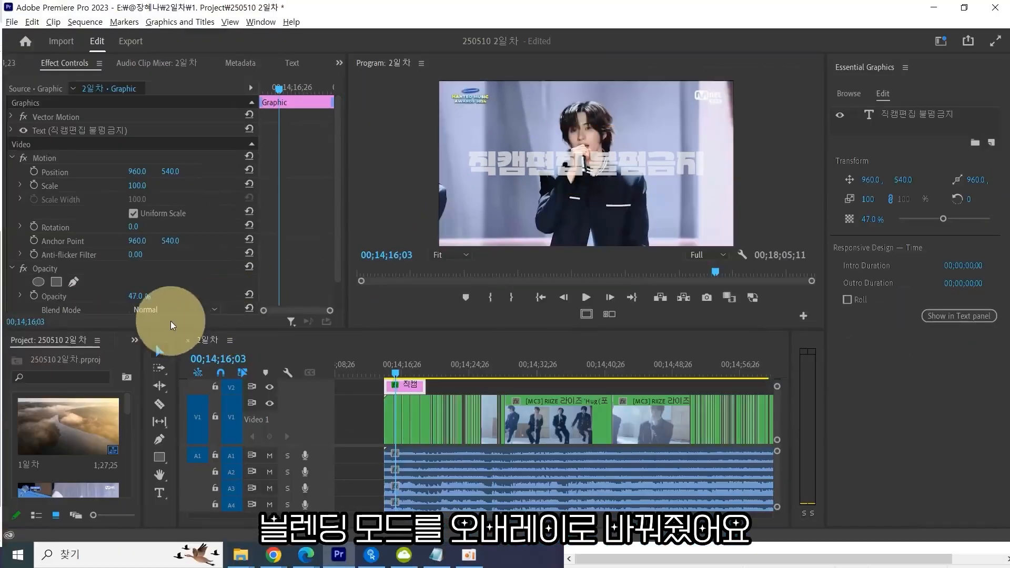
click(114, 397)
scroll(171, 210, down, 3)
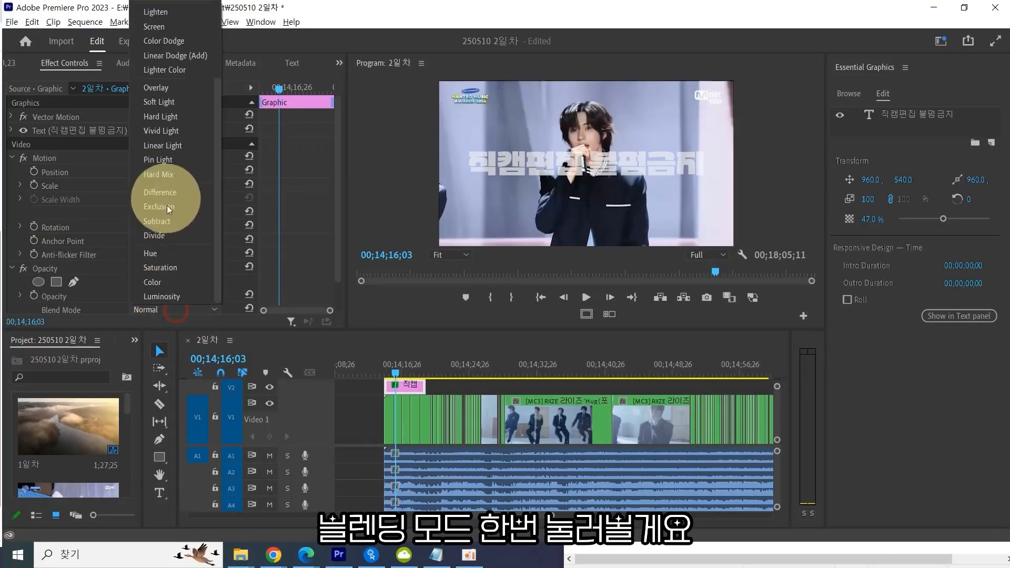
scroll(171, 210, up, 3)
click(196, 310)
key(grave)
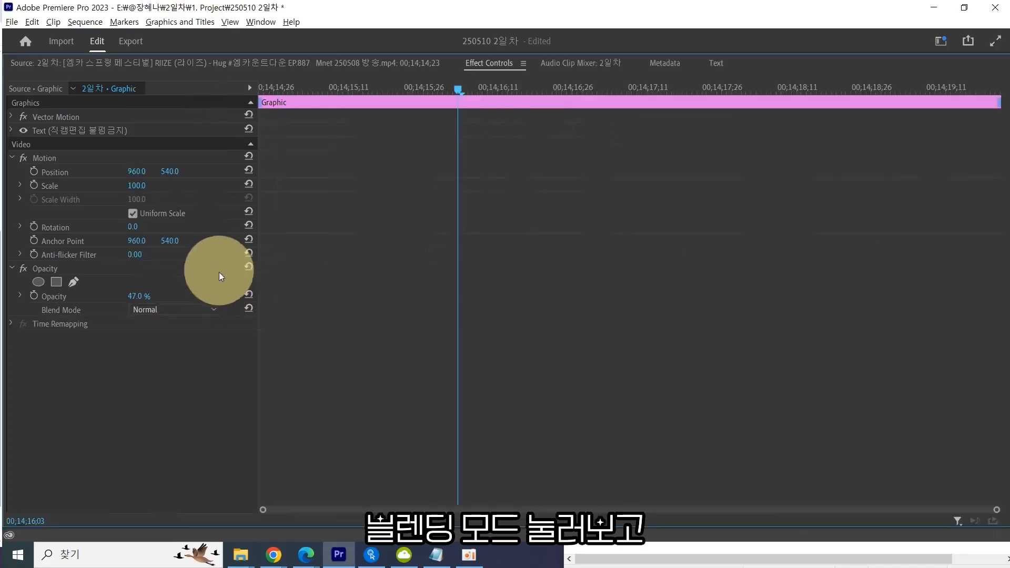
click(199, 310)
scroll(185, 237, down, 3)
key(Escape)
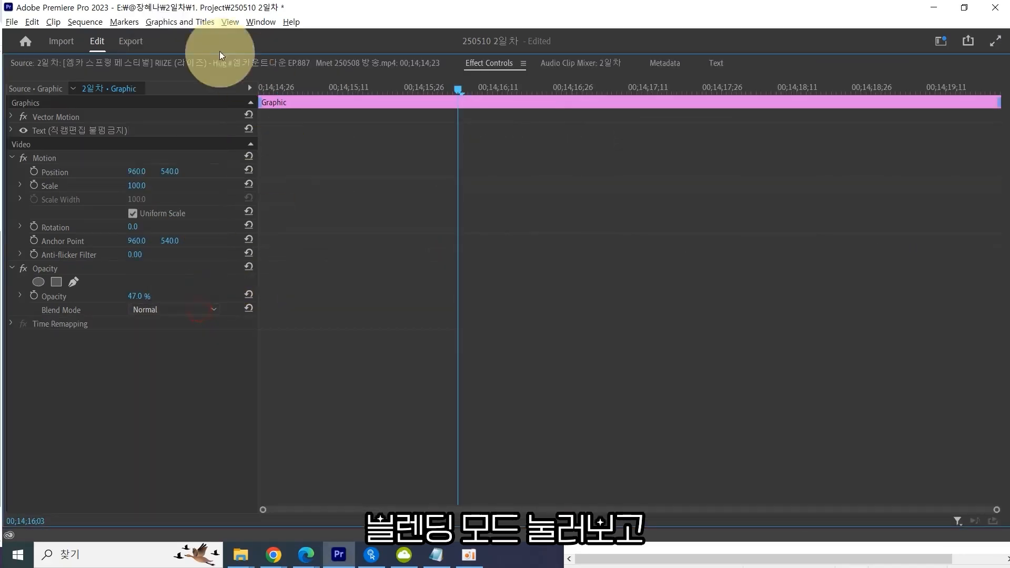
double_click(248, 8)
click(138, 315)
click(138, 316)
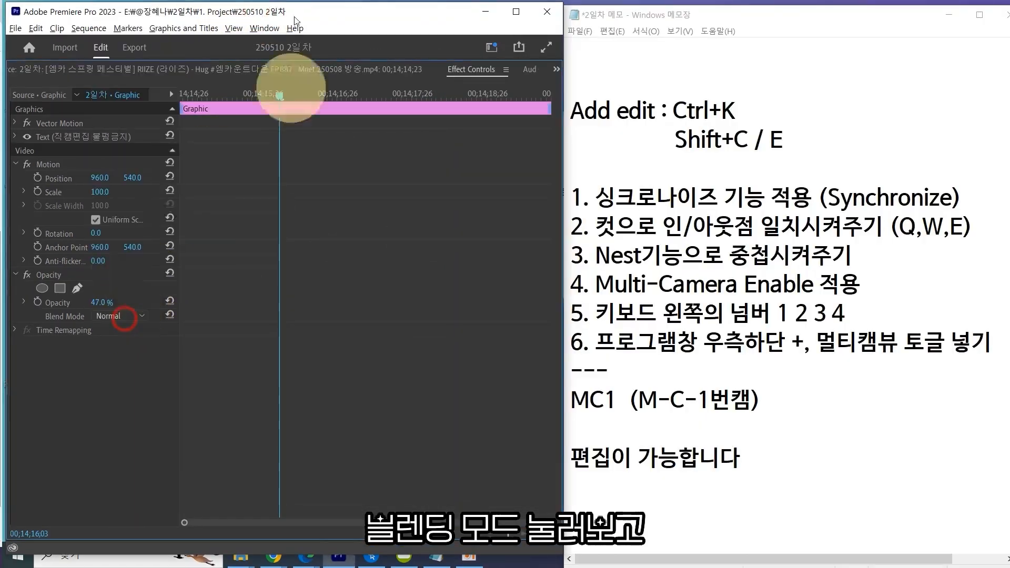
double_click(266, 11)
Set the watermark graphic's blend mode to Overlay.
click(201, 312)
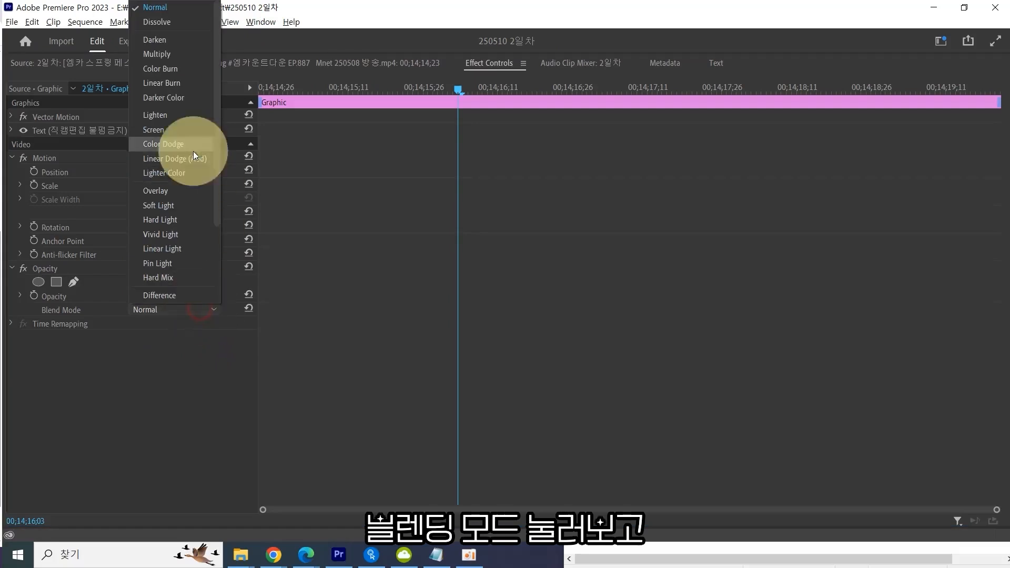
scroll(185, 160, down, 3)
scroll(182, 161, up, 3)
click(170, 191)
key(grave)
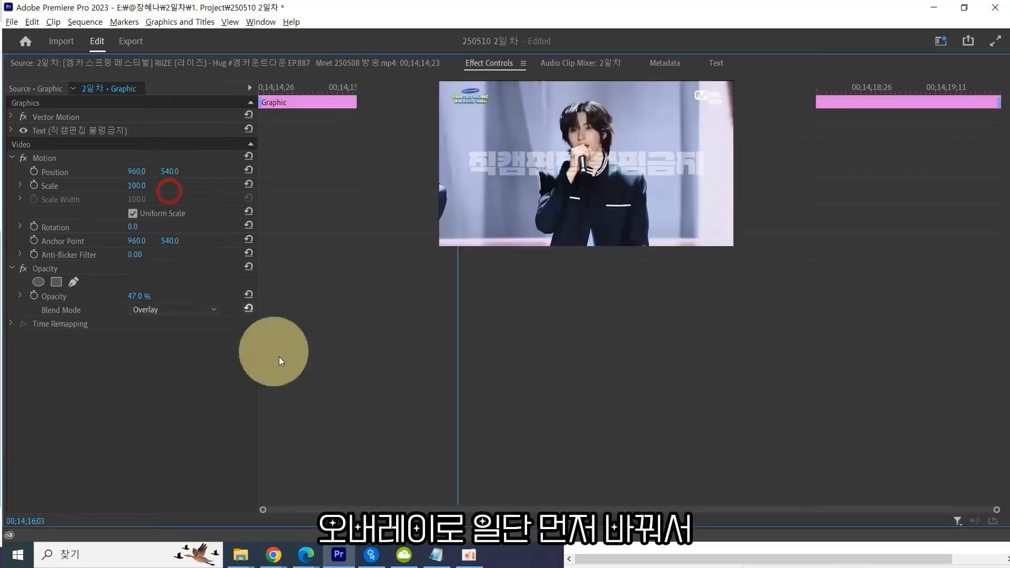
Reapply the Overlay blend mode to the watermark graphic and save the project.
click(190, 309)
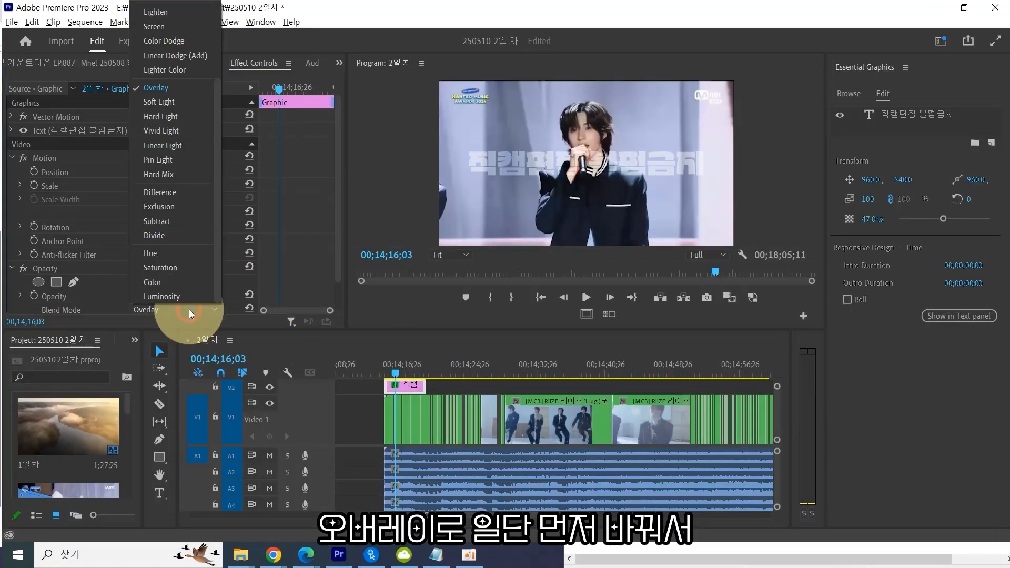
click(170, 88)
key(grave)
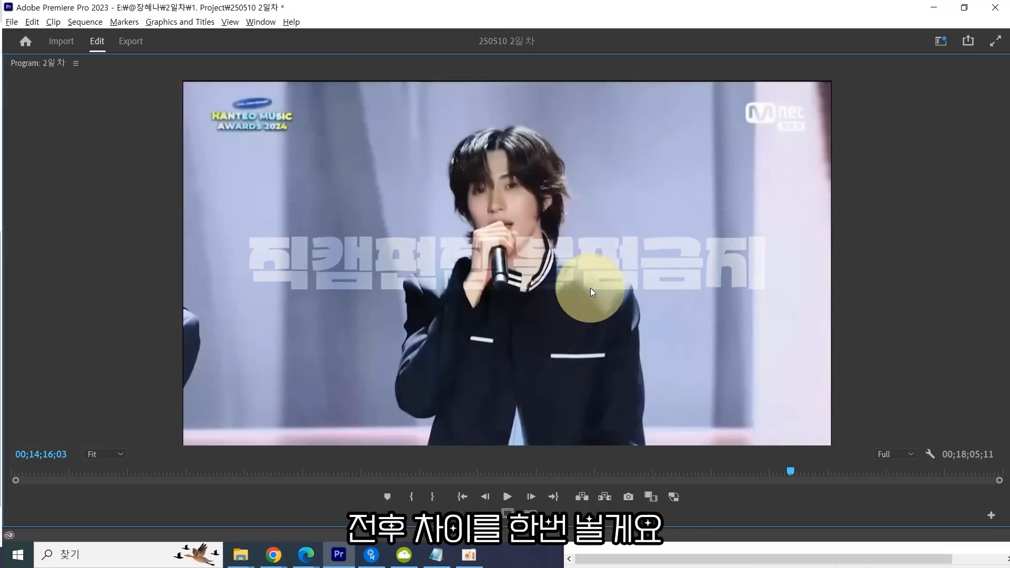
key(ctrl+s)
Toggle undo and redo repeatedly to compare the frame with and without the Overlay blend.
key(ctrl+shift+z)
key(ctrl+z)
key(ctrl+shift+z)
key(ctrl+z)
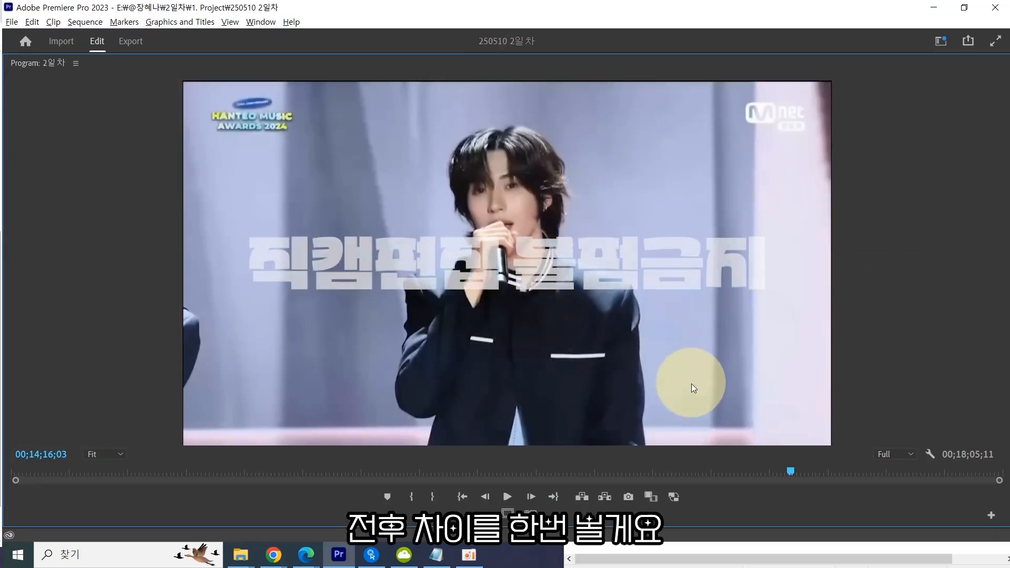
key(ctrl+shift+z)
key(ctrl+z)
key(ctrl+shift+z)
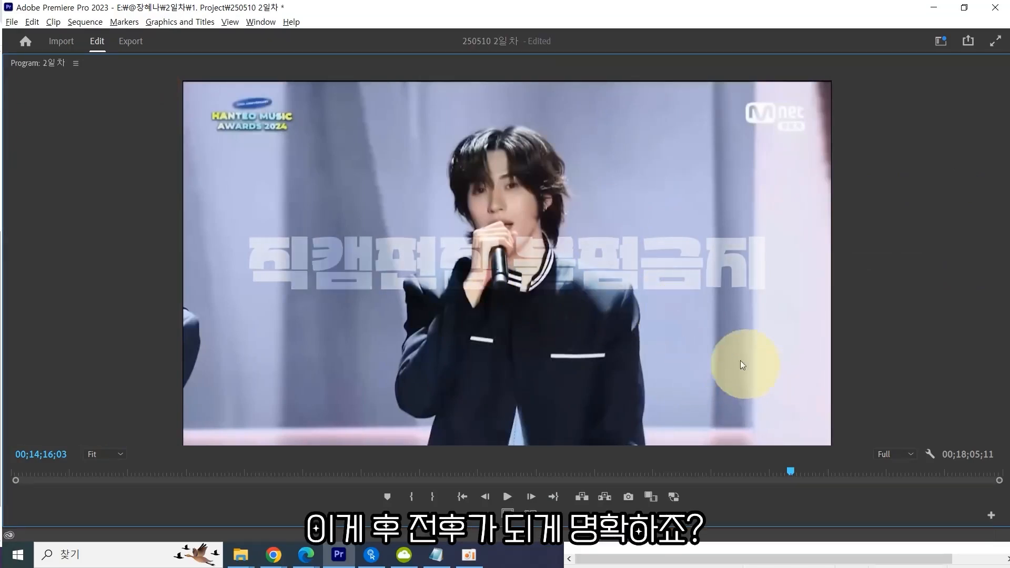
key(ctrl+z)
key(ctrl+shift+z)
key(ctrl+z)
key(ctrl+shift+z)
key(ctrl+z)
key(ctrl+shift+z)
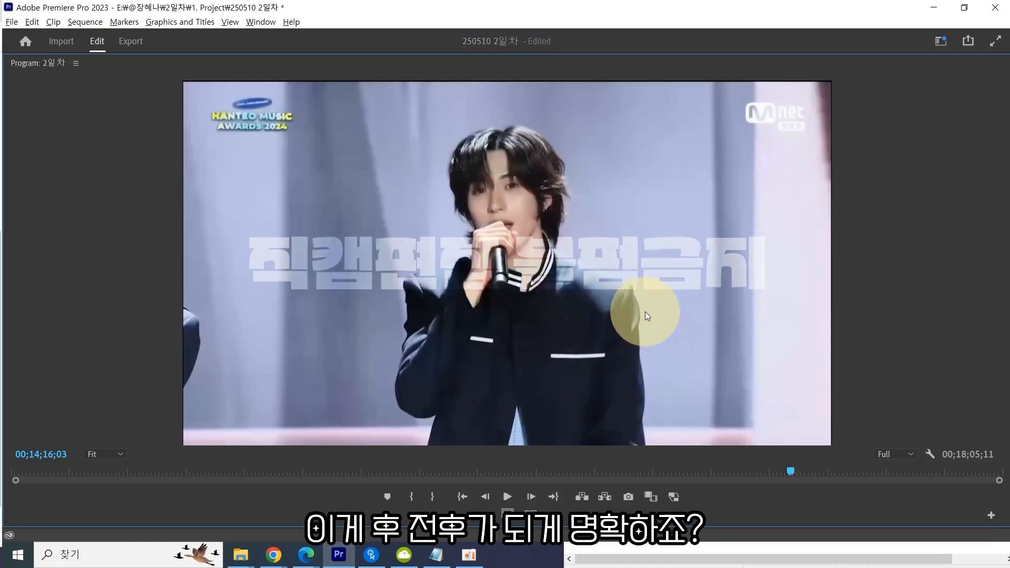
key(ctrl+z)
key(ctrl+shift+z)
key(ctrl+z)
key(ctrl+shift+z)
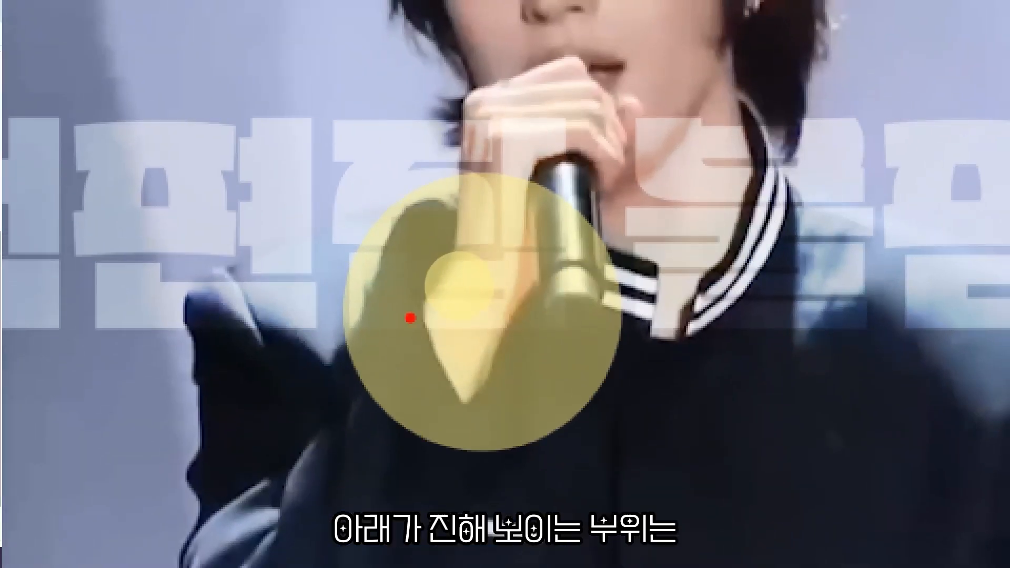
mouse_move(412, 343)
mouse_down()
mouse_move(377, 159)
mouse_move(451, 334)
mouse_up()
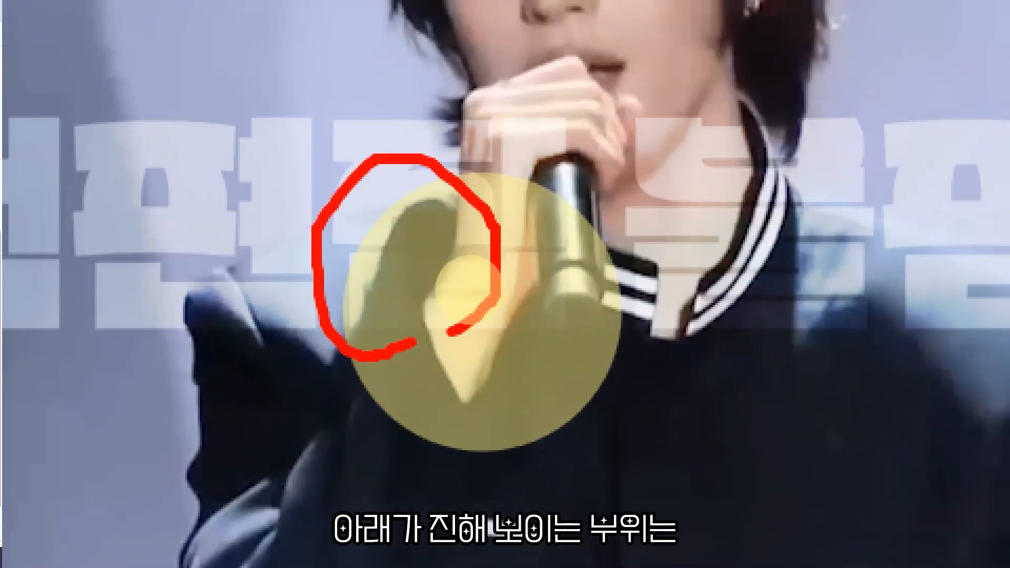
key(e)
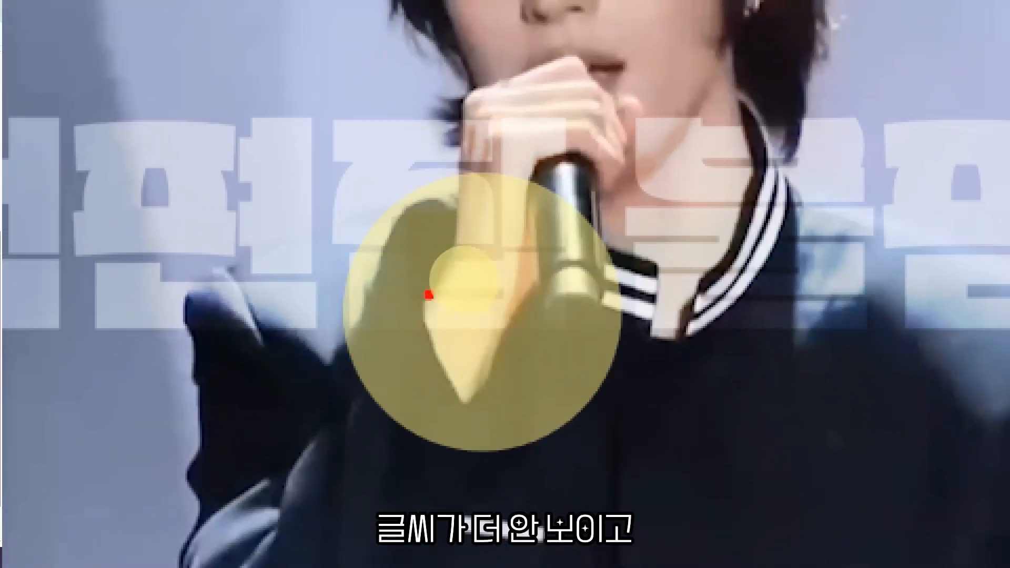
mouse_move(411, 185)
mouse_down()
mouse_move(346, 188)
mouse_move(330, 126)
mouse_move(409, 186)
mouse_up()
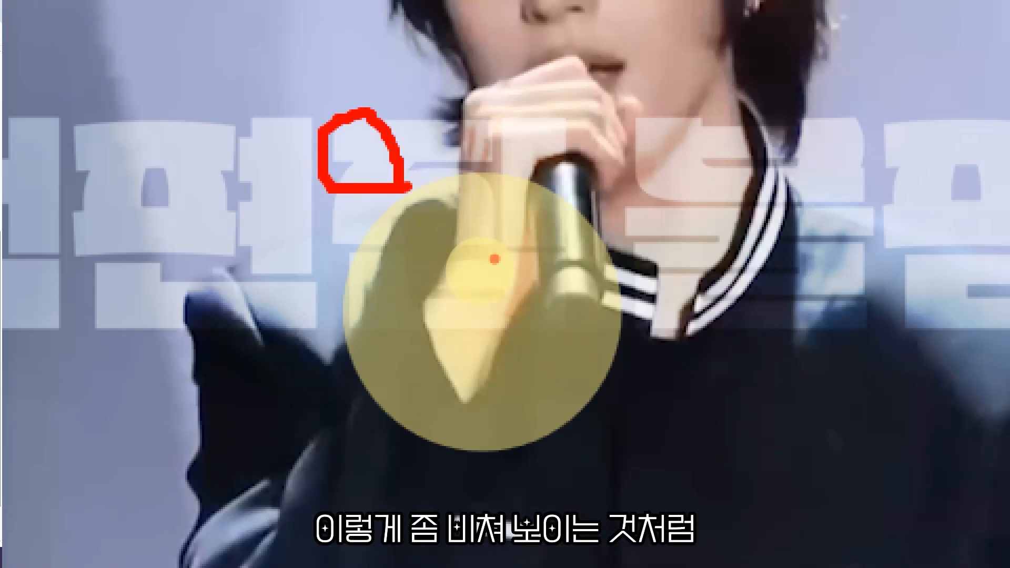
key(Escape)
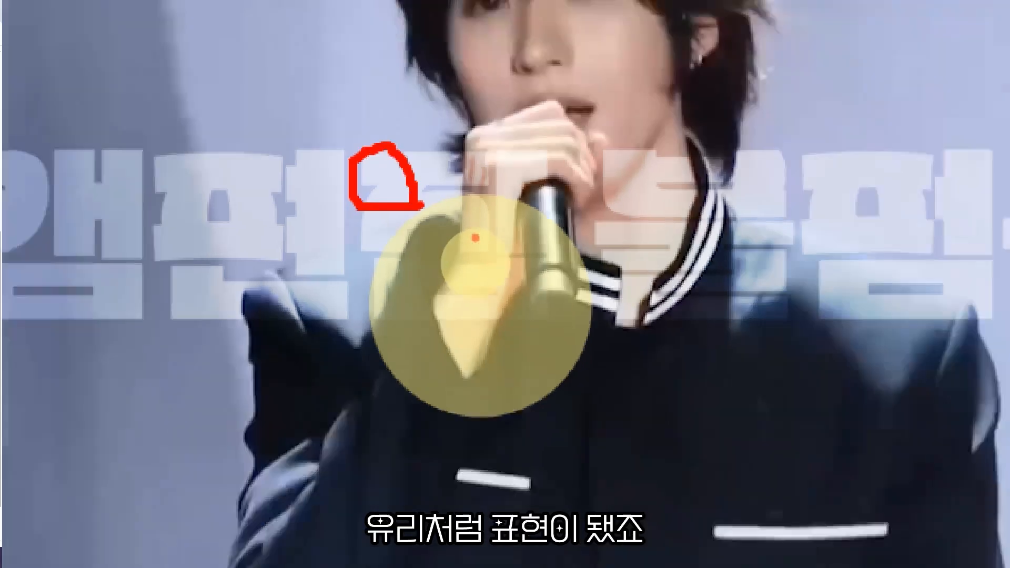
key(grave)
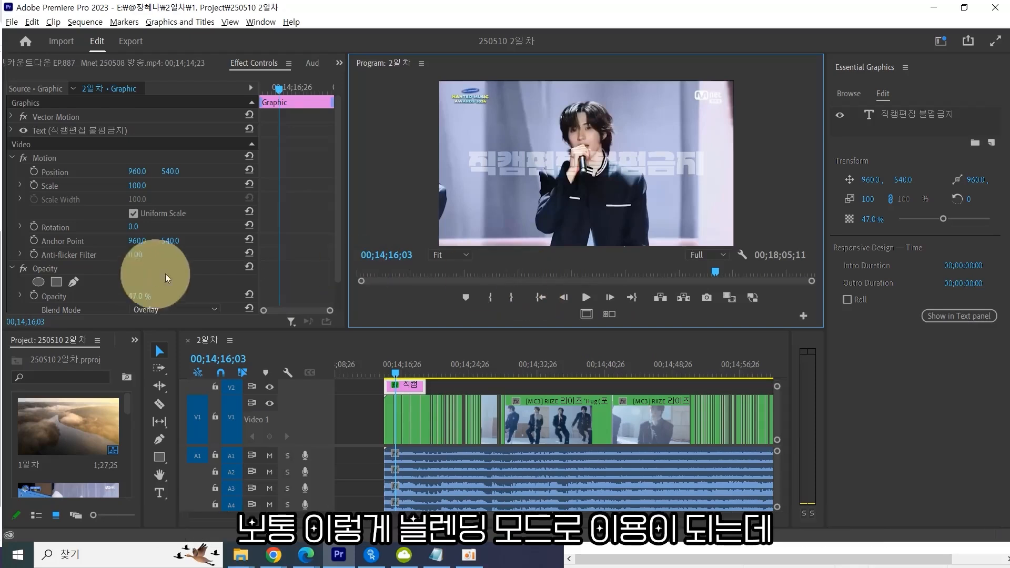
Scroll through the blend mode options for the watermark graphic to review them.
scroll(203, 289, down, 1)
click(206, 285)
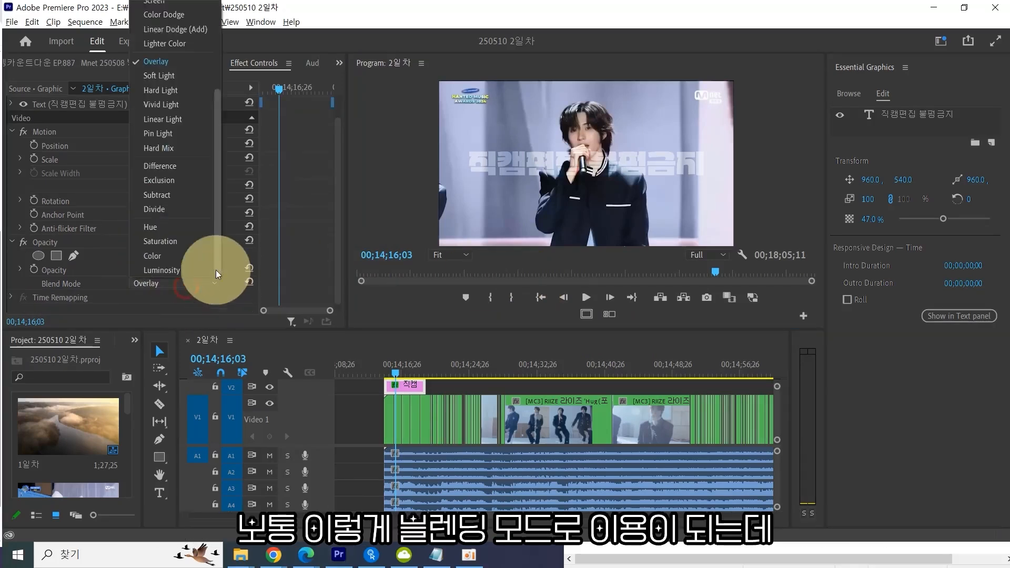
scroll(214, 258, up, 3)
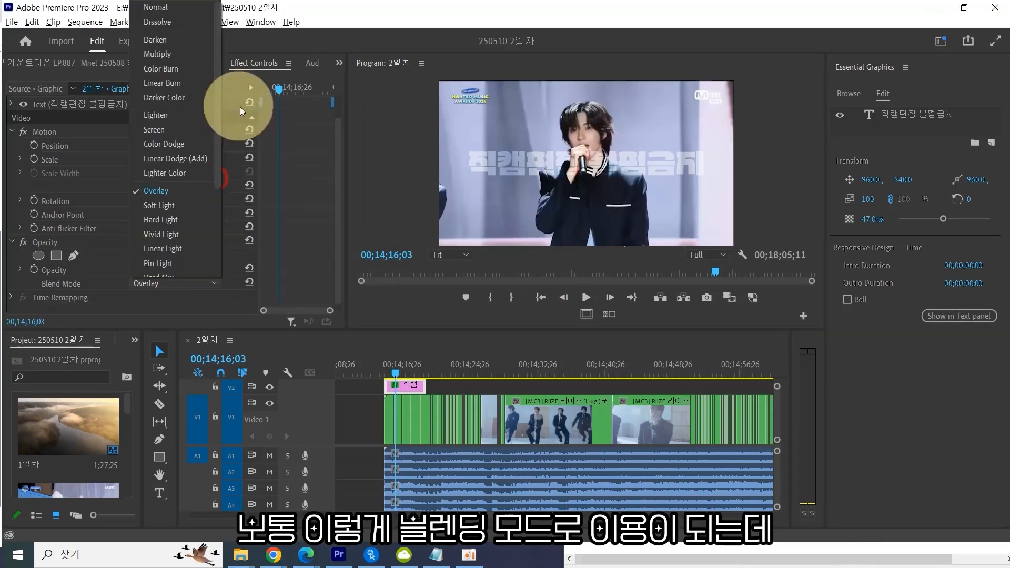
scroll(192, 241, down, 3)
scroll(192, 240, up, 3)
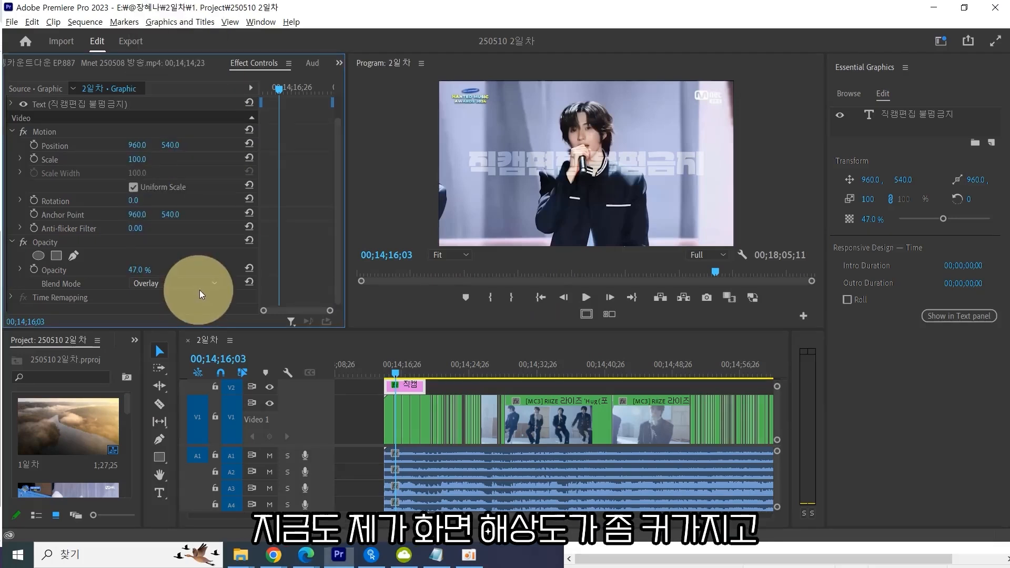
click(209, 284)
scroll(206, 268, up, 3)
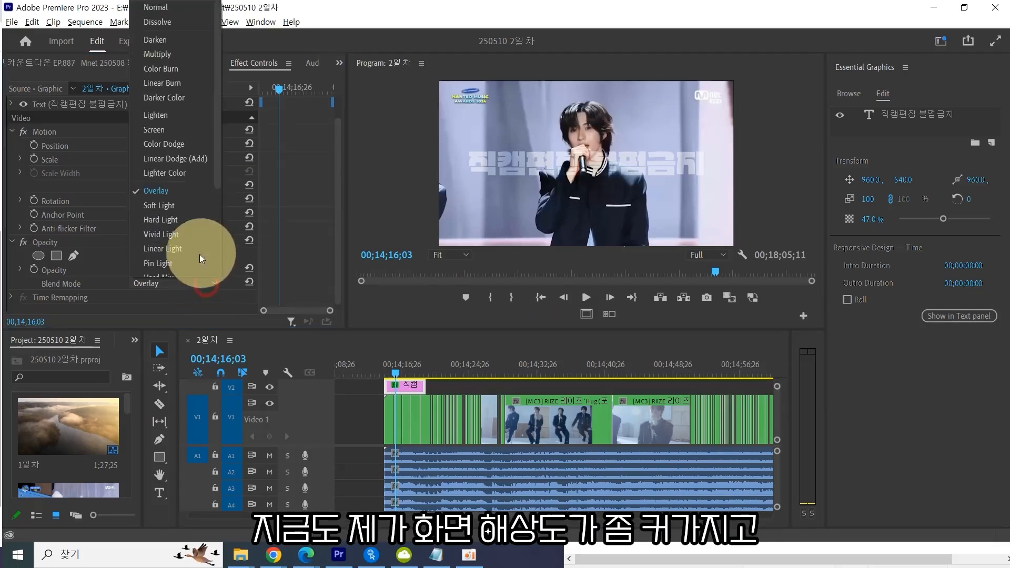
scroll(197, 261, down, 3)
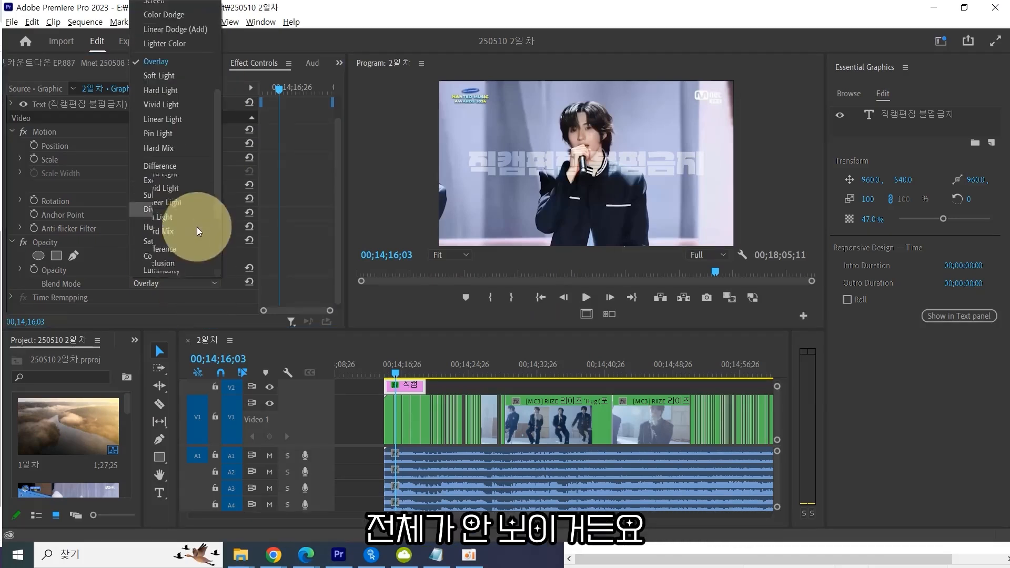
scroll(191, 227, up, 3)
click(209, 293)
click(208, 293)
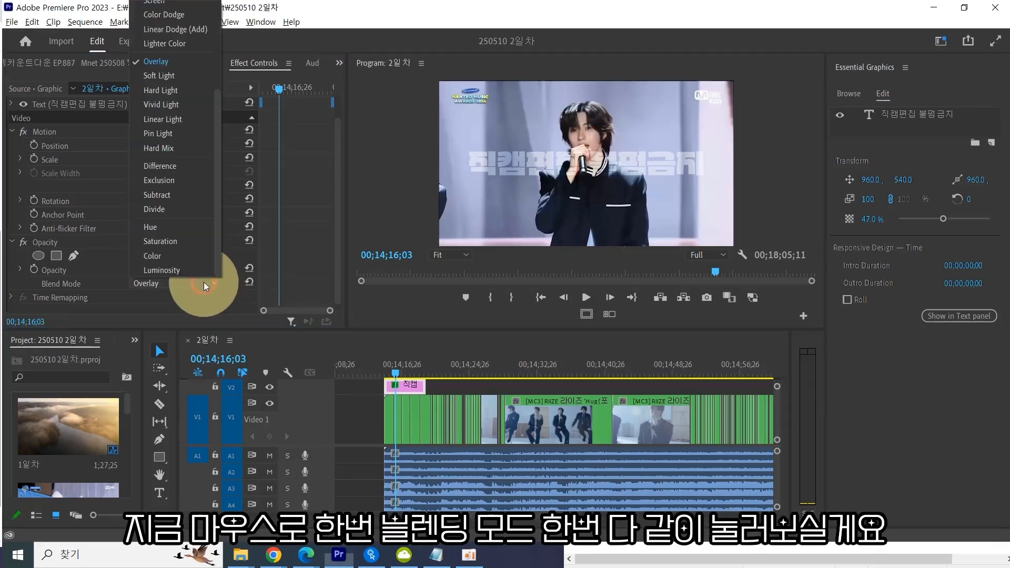
click(209, 294)
click(208, 293)
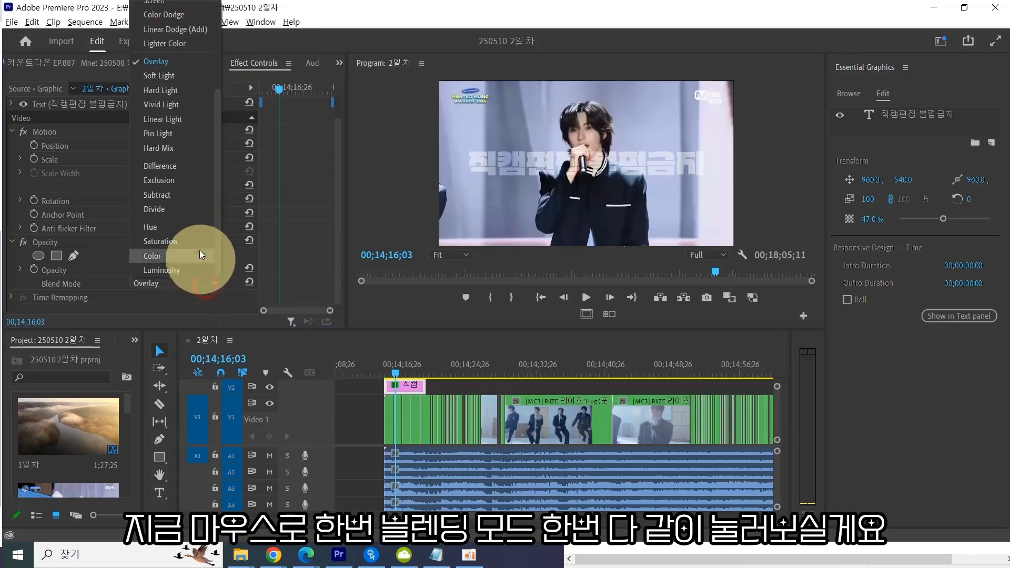
scroll(200, 231, up, 3)
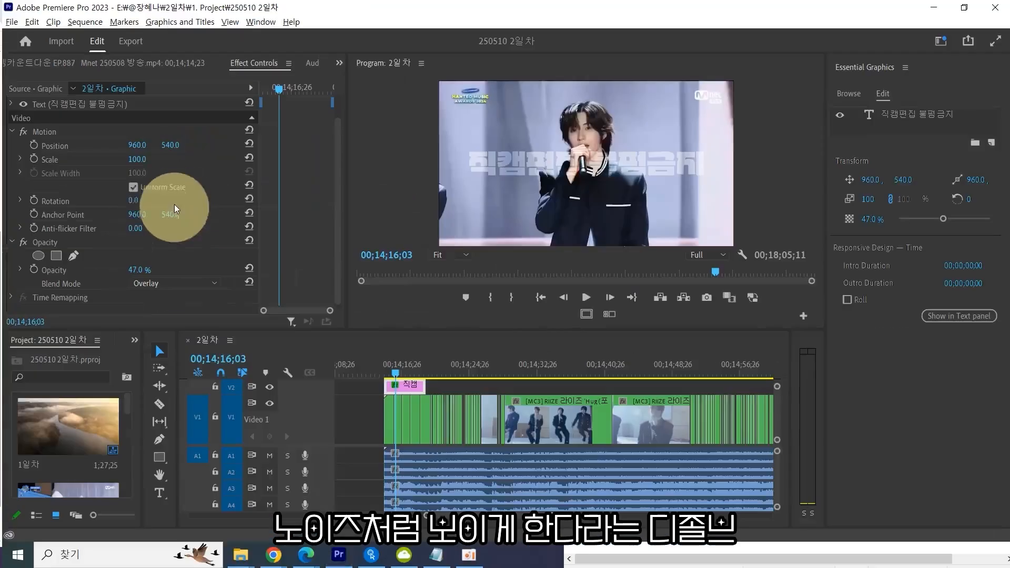
Change the watermark graphic's blend mode to Dissolve.
click(243, 429)
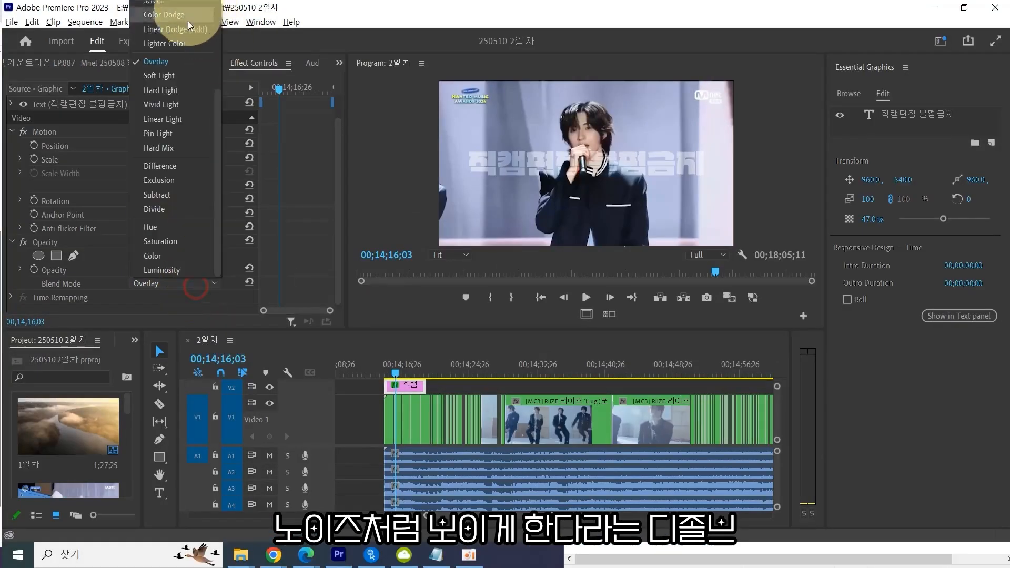
scroll(190, 26, up, 3)
click(171, 22)
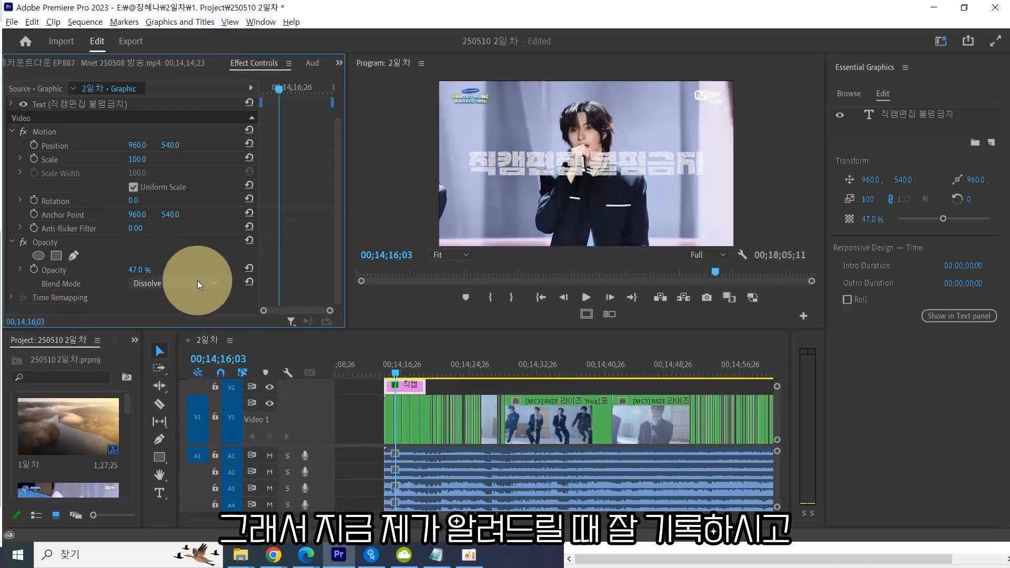
click(205, 286)
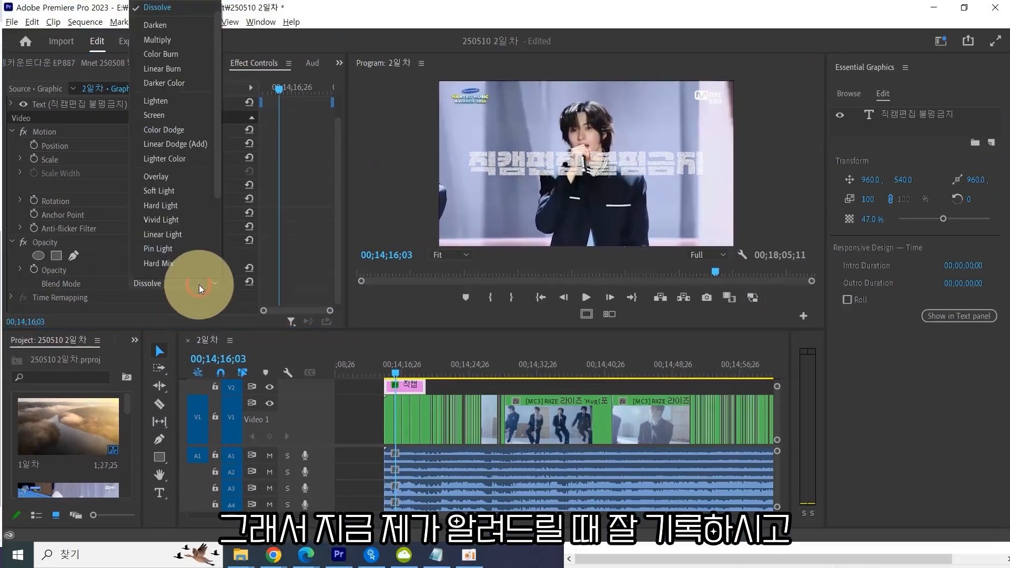
scroll(194, 241, up, 3)
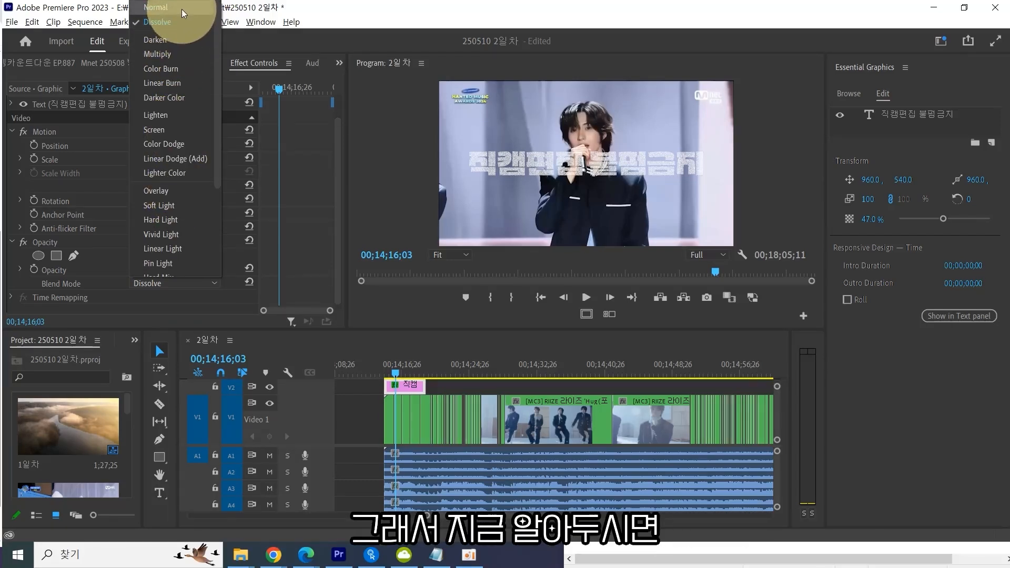
click(181, 23)
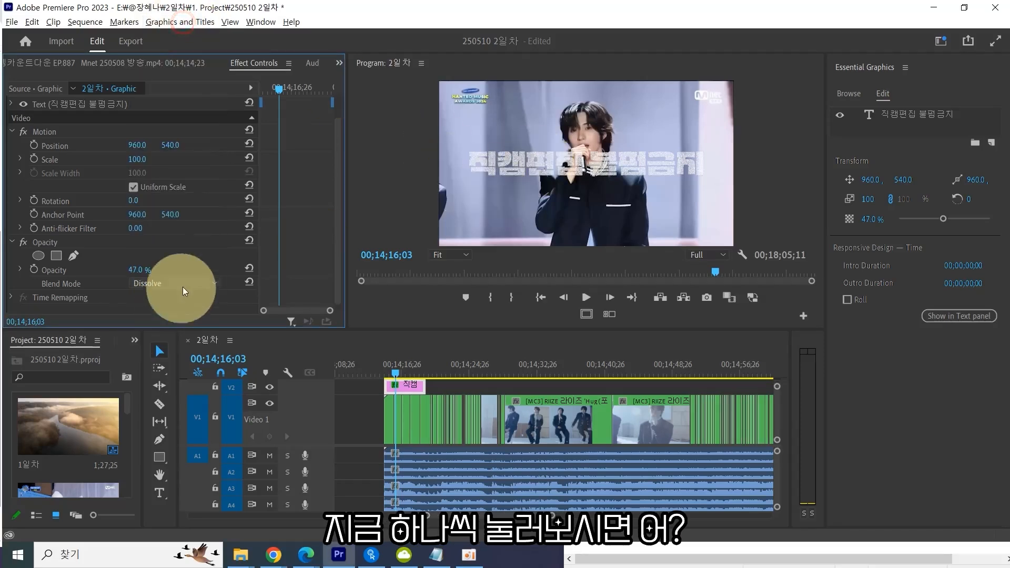
Switch the watermark's blend mode to Darken, then to Lighten, and reopen the blend mode list.
click(184, 286)
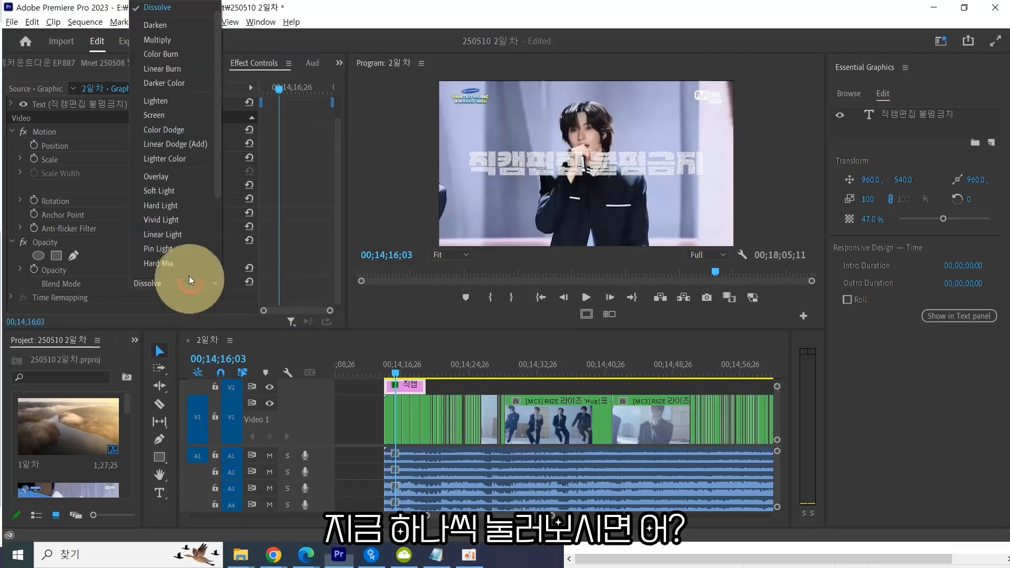
click(184, 24)
click(192, 282)
click(194, 88)
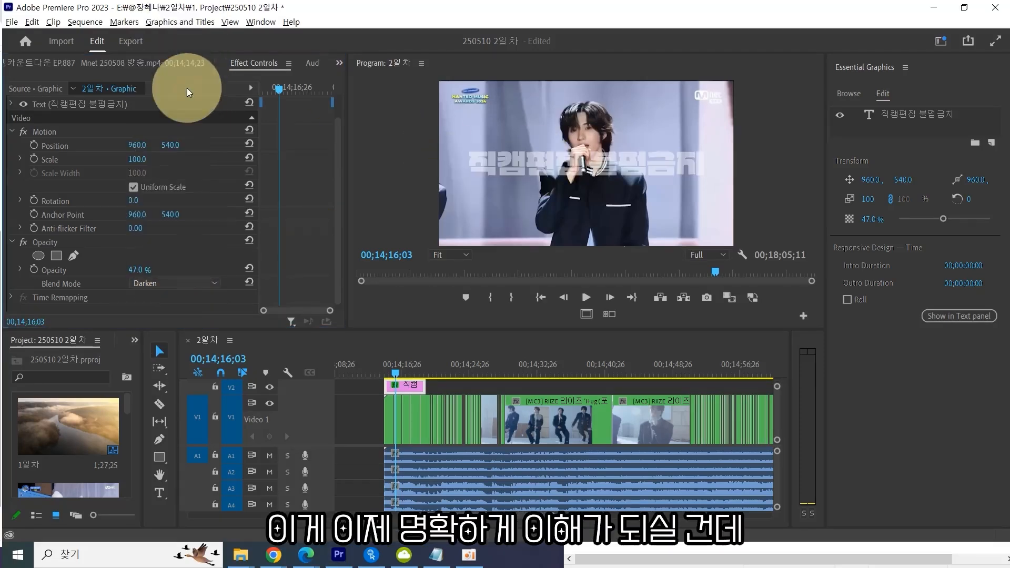
click(195, 283)
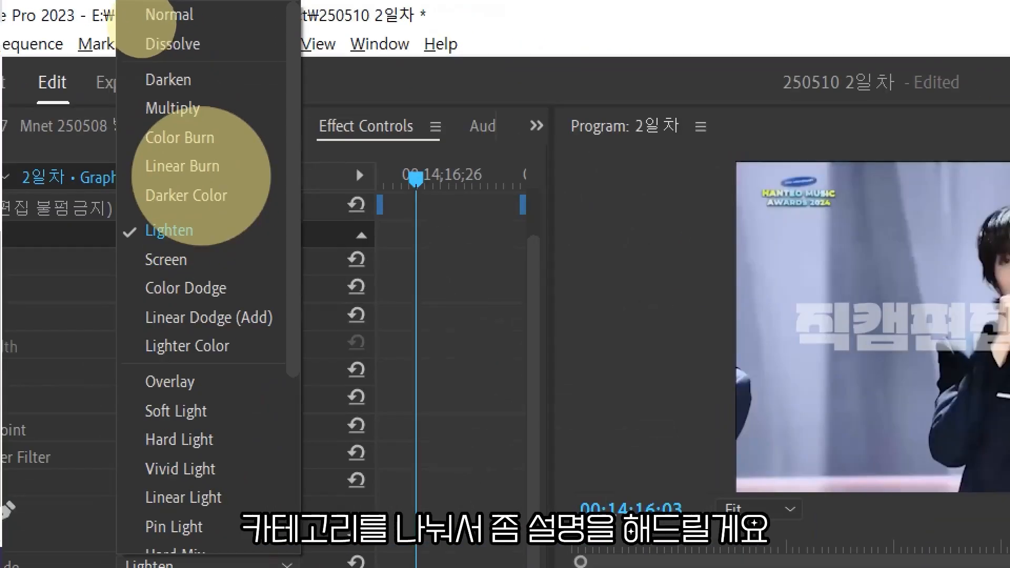
drag(121, 63, 308, 55)
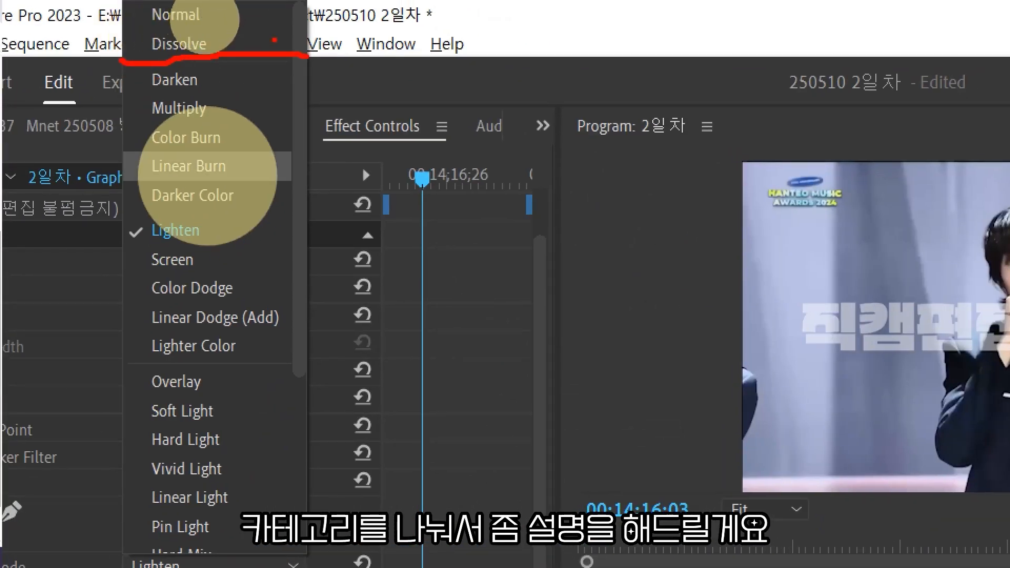
mouse_move(310, 6)
mouse_down()
mouse_move(350, 13)
mouse_move(331, 47)
mouse_up()
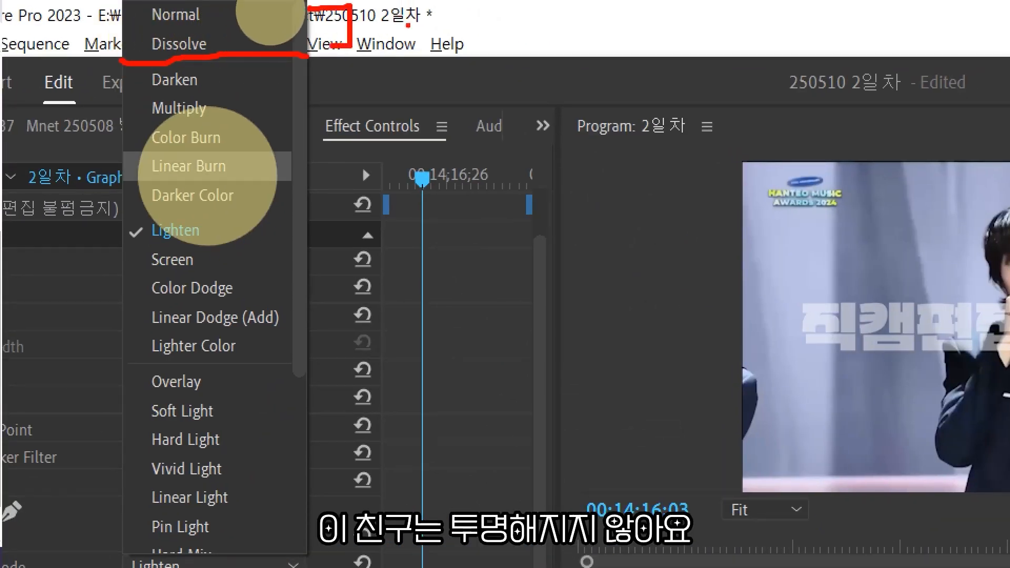
mouse_move(410, 17)
mouse_down()
mouse_move(440, 26)
mouse_move(436, 39)
mouse_up()
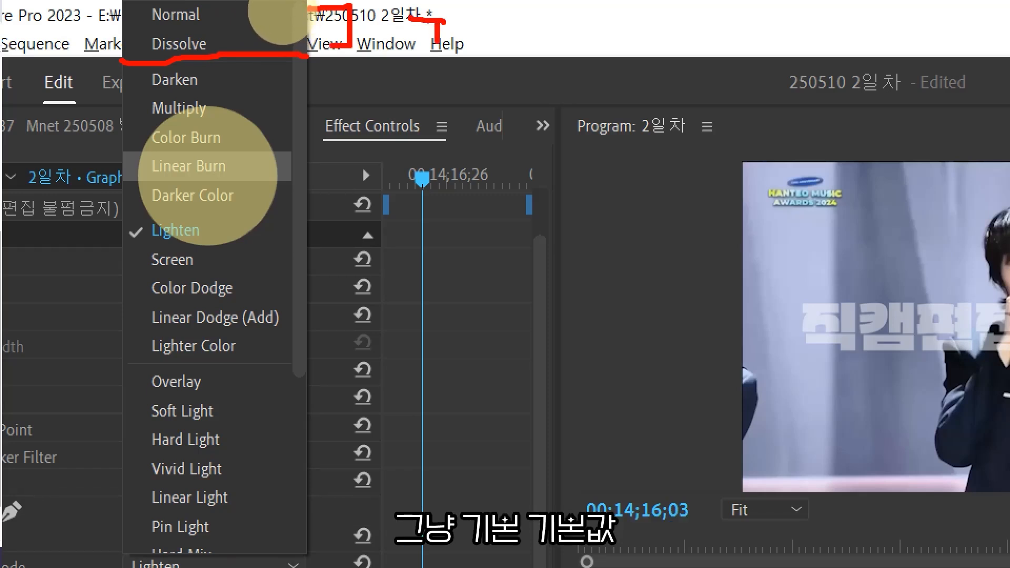
text(ㅅ)
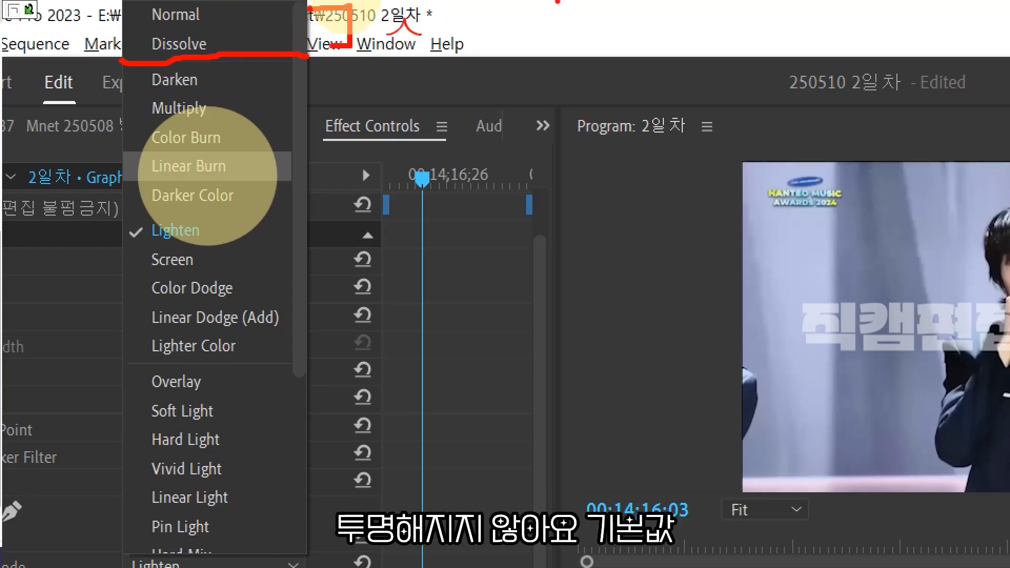
key(BackSpace)
text(tf)
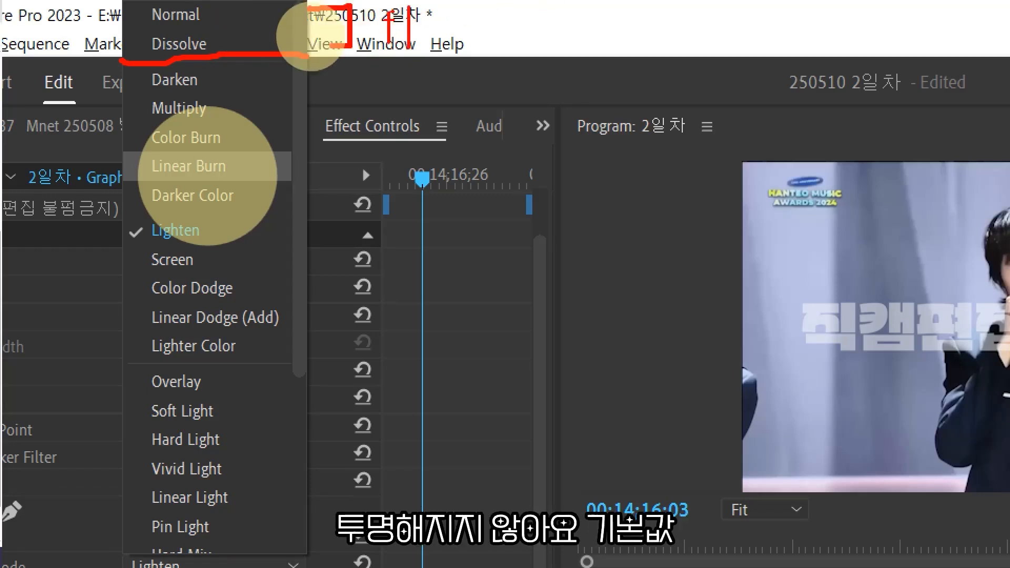
text(본값)
key(Return)
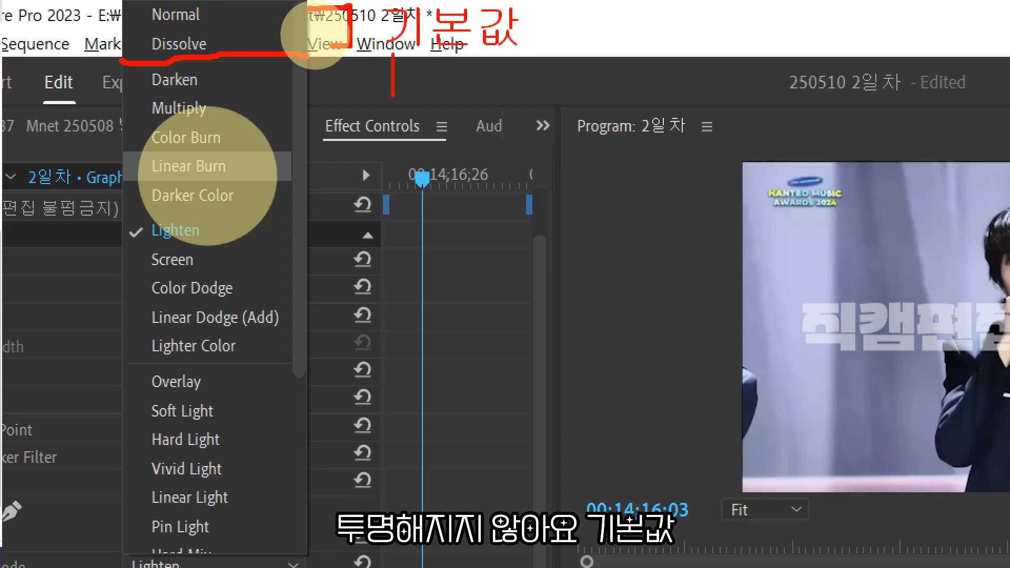
key(Escape)
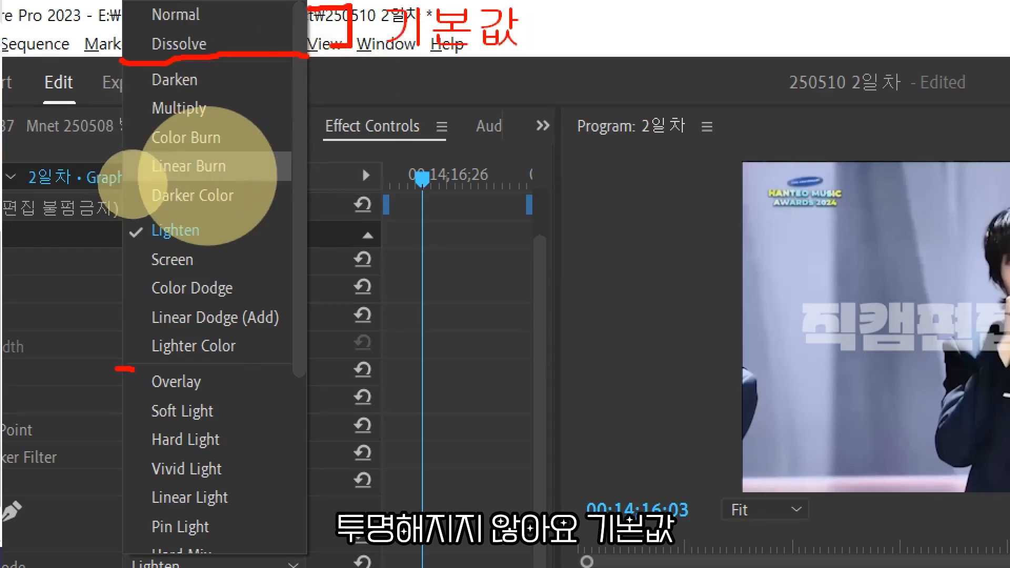
drag(134, 369, 314, 370)
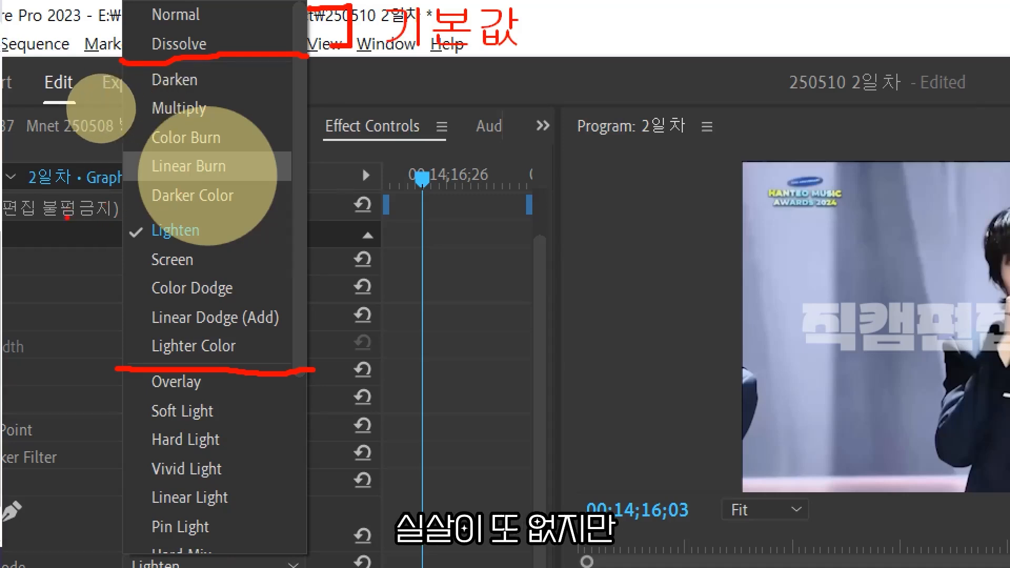
key(g)
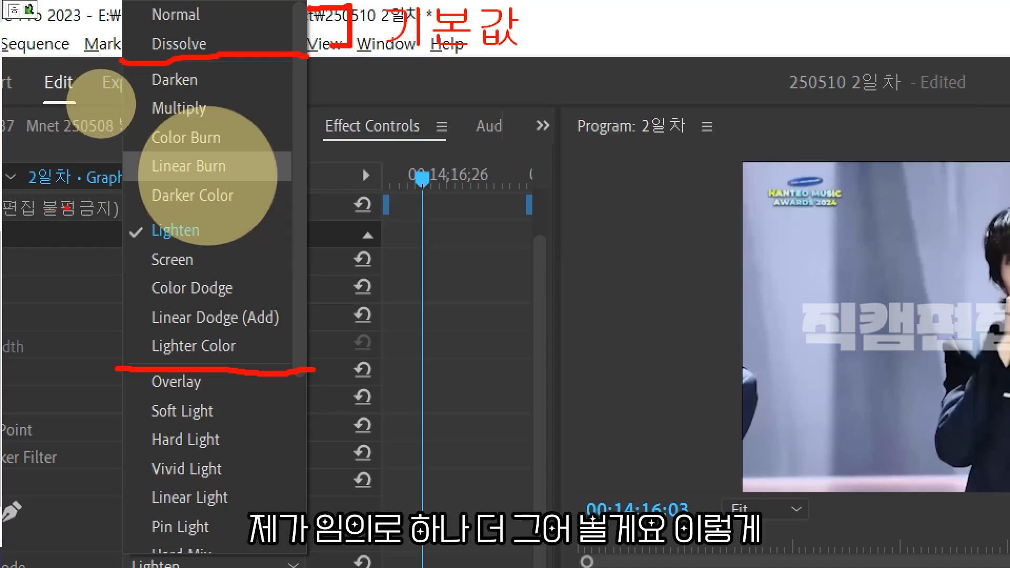
Reopen the watermark graphic's blend mode list and scroll through its lower groups of modes.
drag(95, 213, 306, 206)
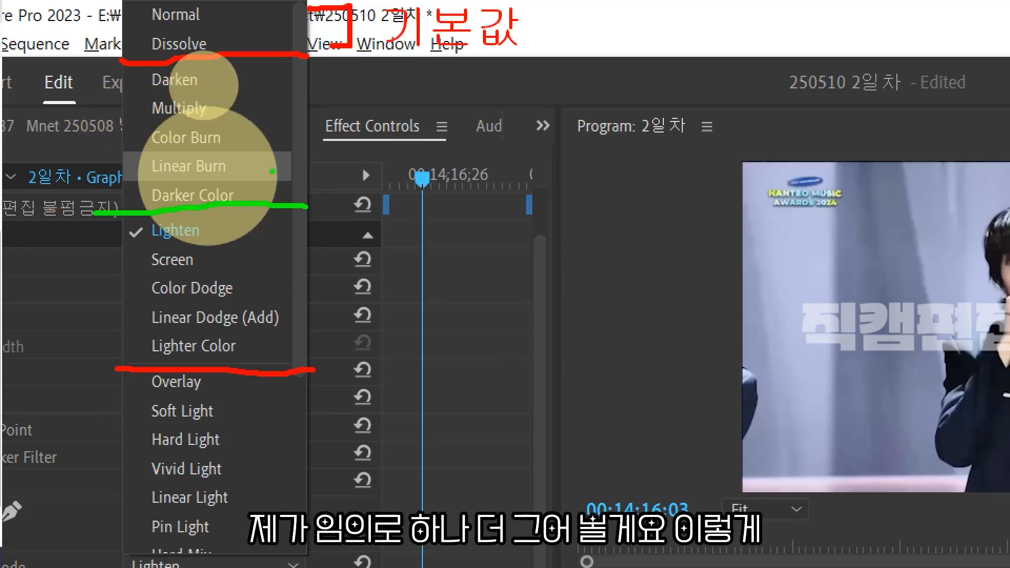
mouse_move(115, 69)
mouse_down()
mouse_move(63, 201)
mouse_move(57, 333)
mouse_move(97, 354)
mouse_up()
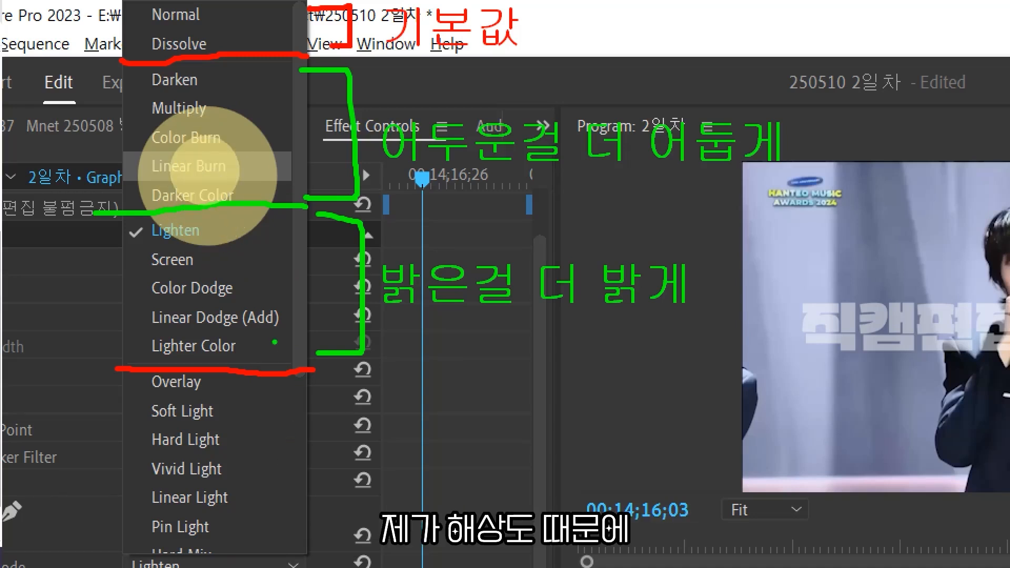
key(Escape)
click(185, 285)
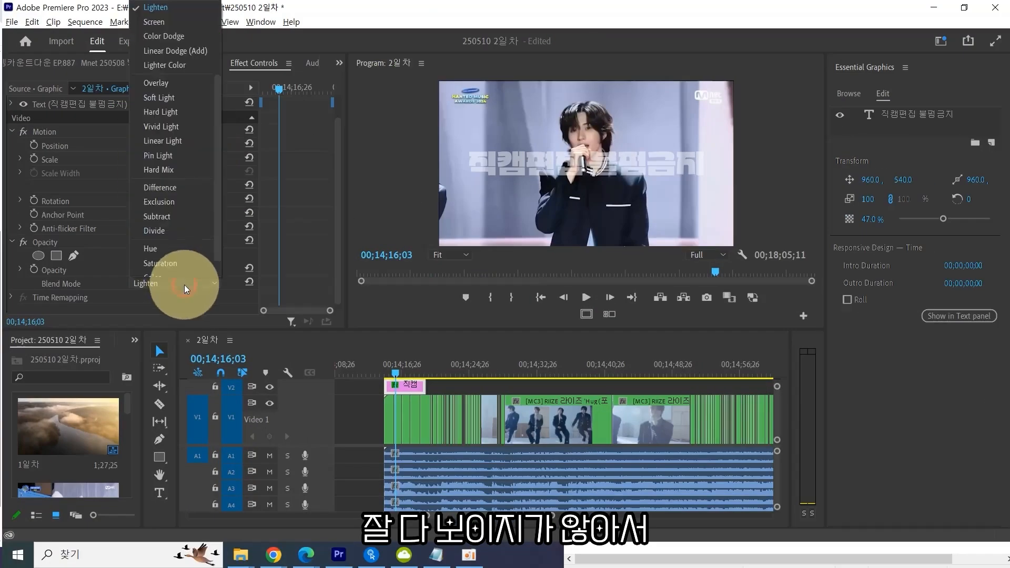
scroll(200, 190, down, 1)
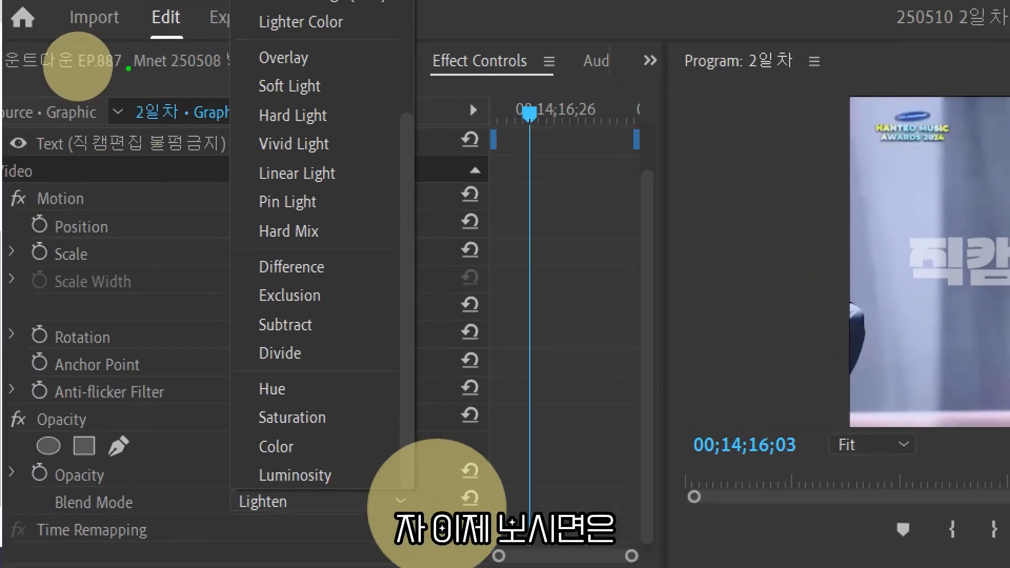
drag(213, 33, 410, 24)
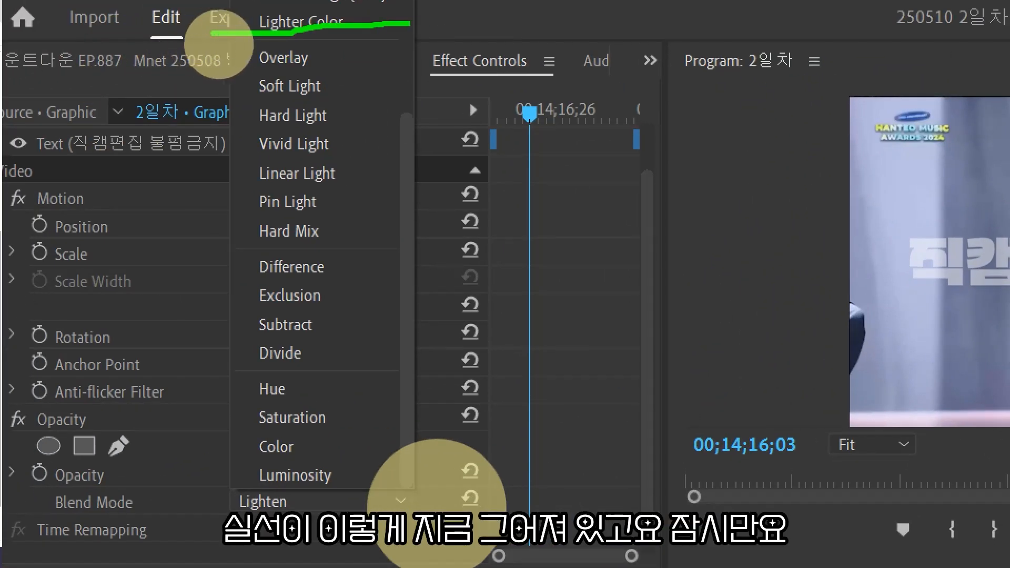
key(ctrl+z)
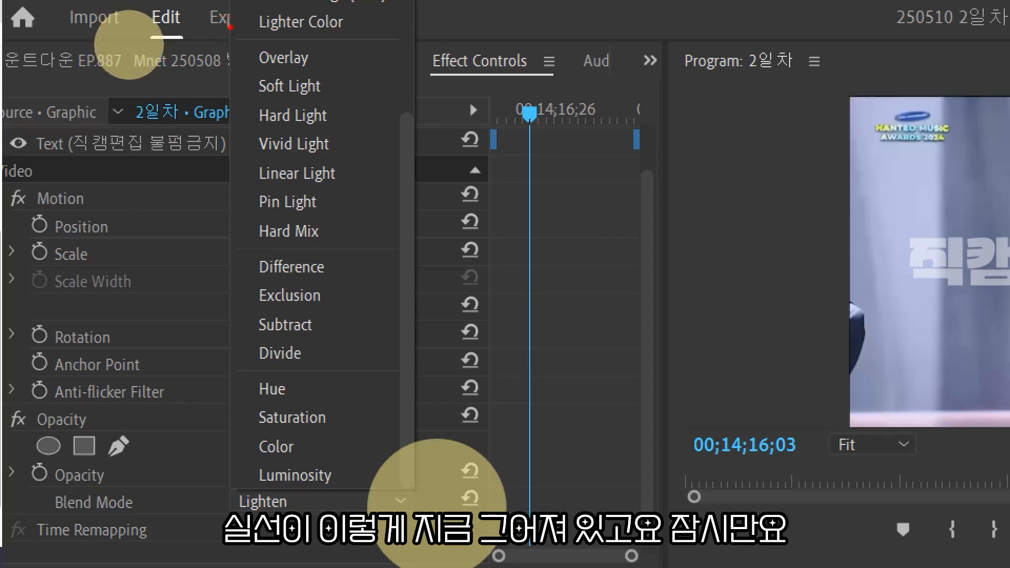
drag(231, 42, 398, 32)
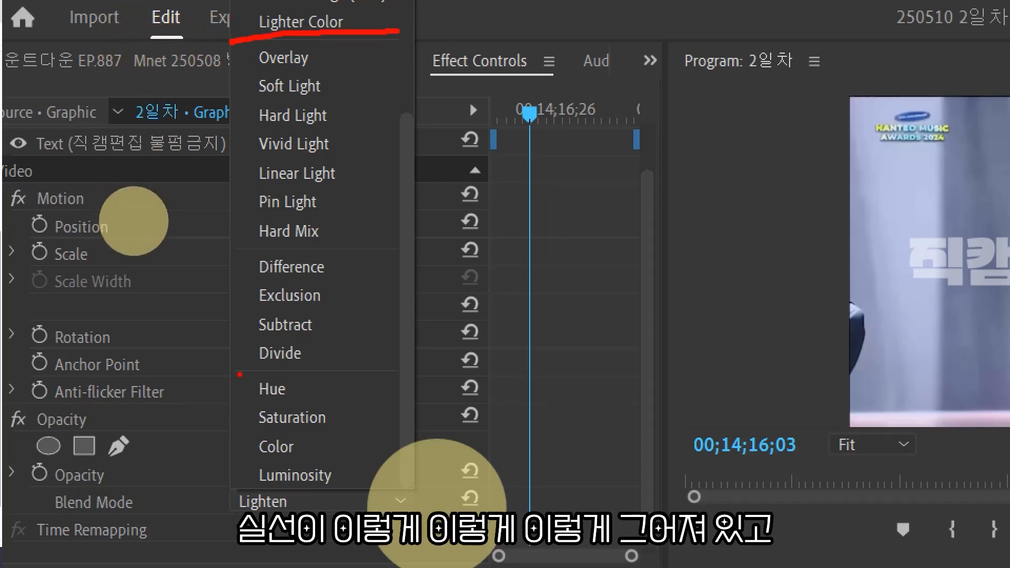
drag(237, 250, 394, 247)
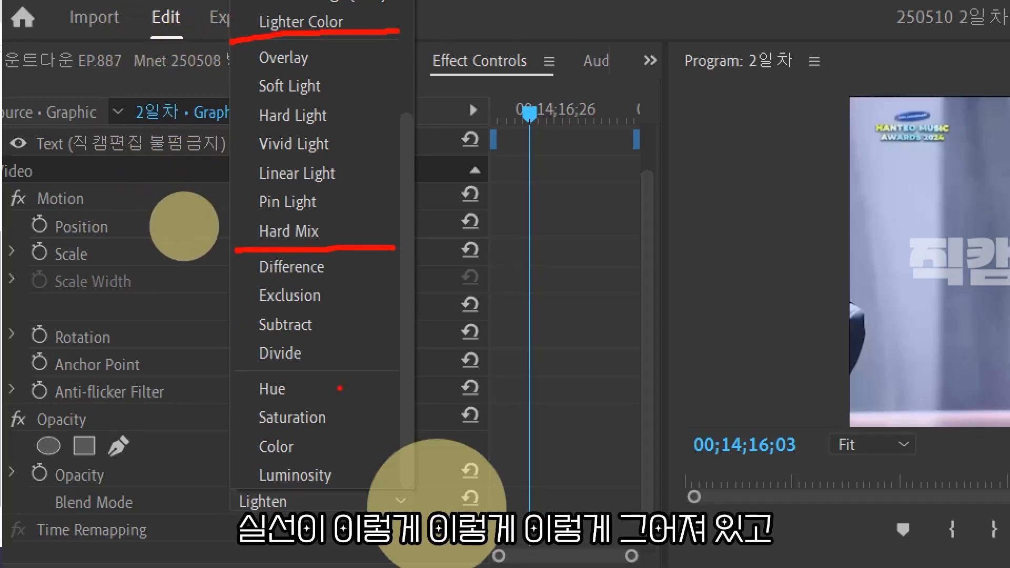
drag(239, 367, 408, 374)
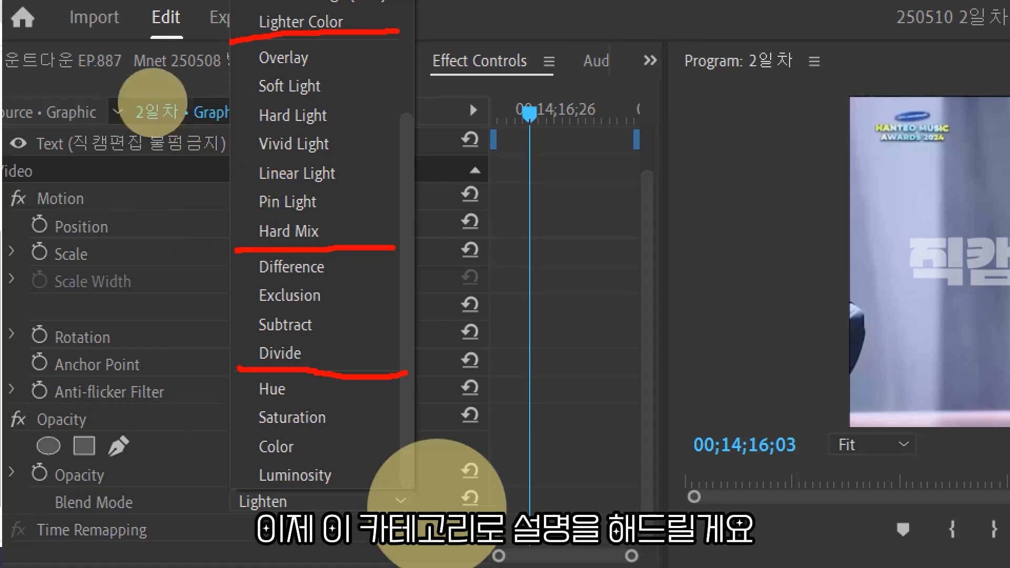
mouse_move(429, 53)
mouse_down()
mouse_move(462, 72)
mouse_move(441, 159)
mouse_move(461, 217)
mouse_move(424, 228)
mouse_up()
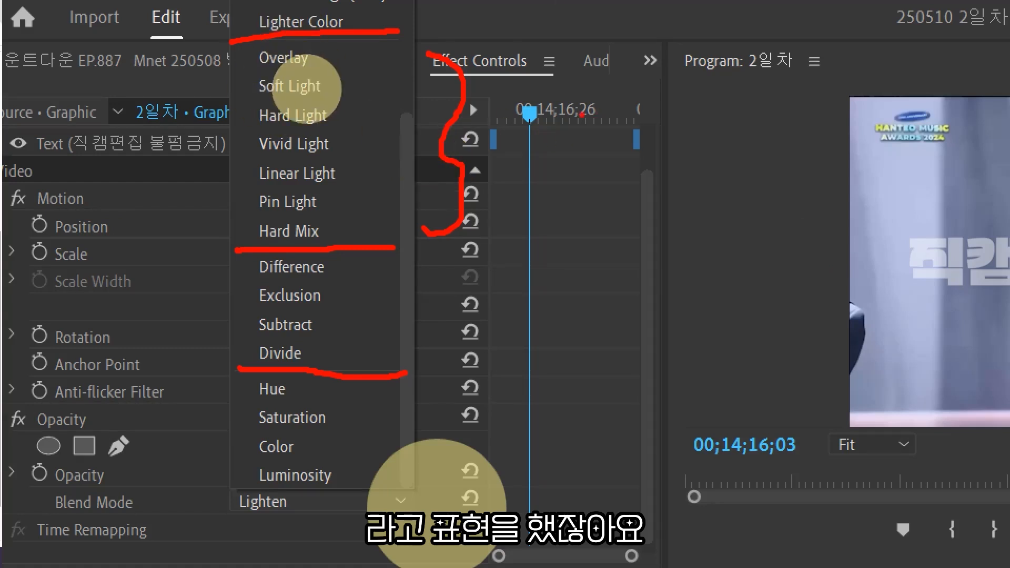
drag(501, 136, 536, 135)
mouse_move(515, 129)
mouse_down()
mouse_move(516, 165)
mouse_move(546, 161)
mouse_up()
mouse_move(549, 124)
mouse_down()
mouse_move(556, 169)
mouse_move(566, 145)
mouse_up()
mouse_move(566, 126)
mouse_down()
mouse_move(573, 173)
mouse_move(601, 133)
mouse_move(604, 159)
mouse_up()
drag(623, 122, 632, 171)
drag(668, 106, 656, 126)
mouse_move(668, 106)
mouse_down()
mouse_move(658, 124)
mouse_move(688, 119)
mouse_move(671, 203)
mouse_up()
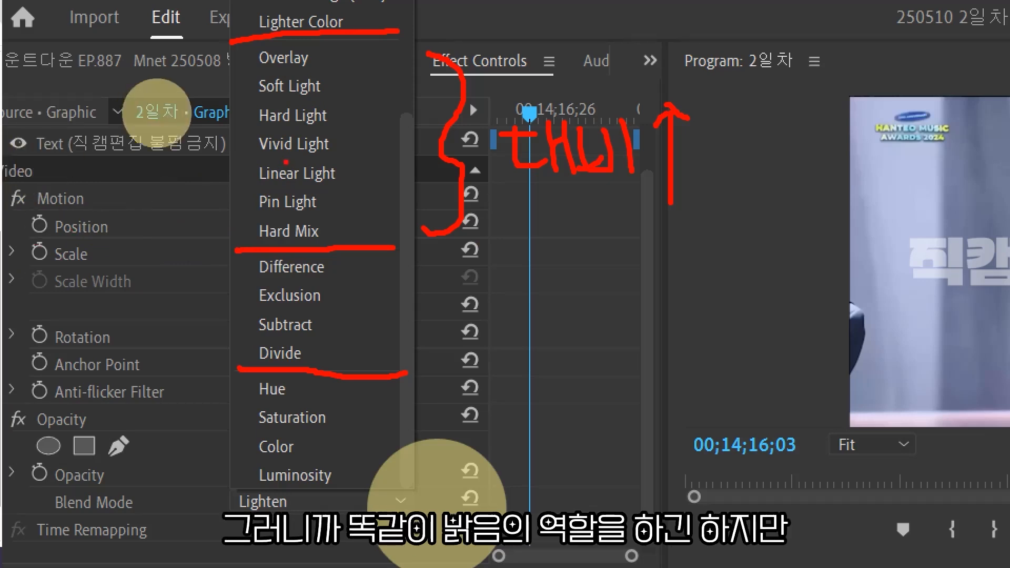
mouse_move(343, 82)
mouse_down()
mouse_move(372, 164)
mouse_move(360, 175)
mouse_up()
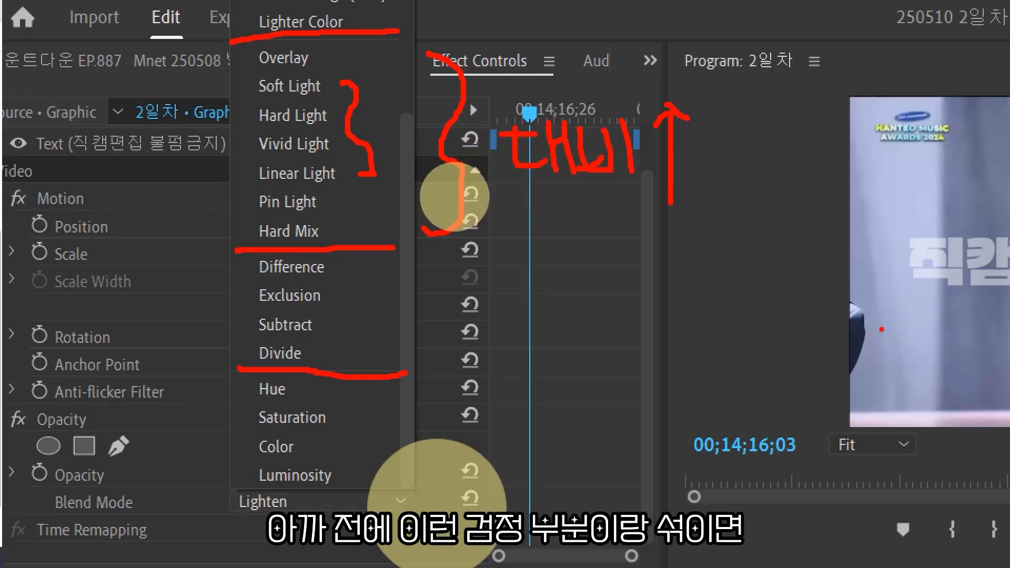
mouse_move(863, 315)
mouse_down()
mouse_move(874, 350)
mouse_move(860, 316)
mouse_up()
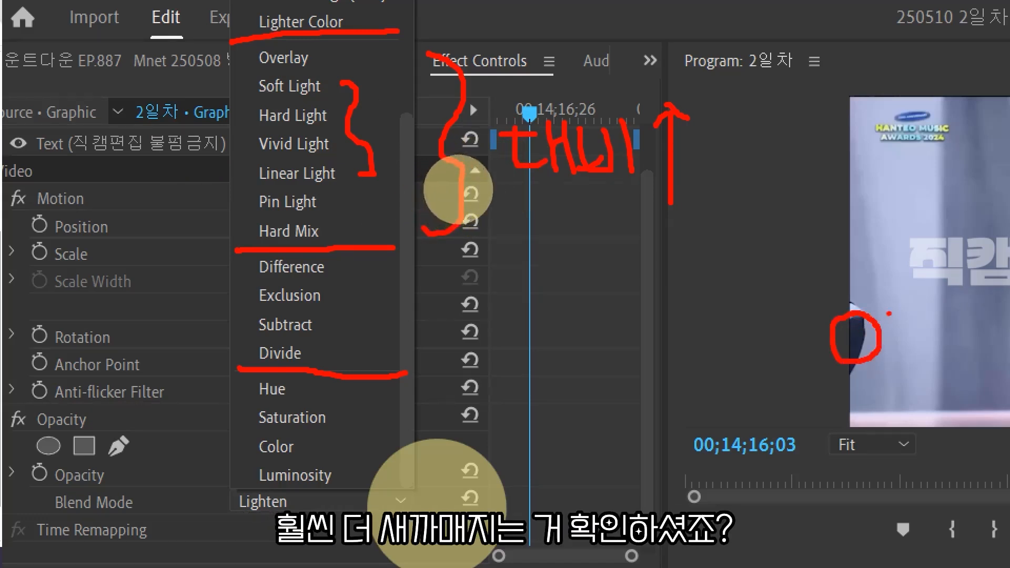
mouse_move(889, 314)
mouse_down()
mouse_move(897, 338)
mouse_move(934, 313)
mouse_up()
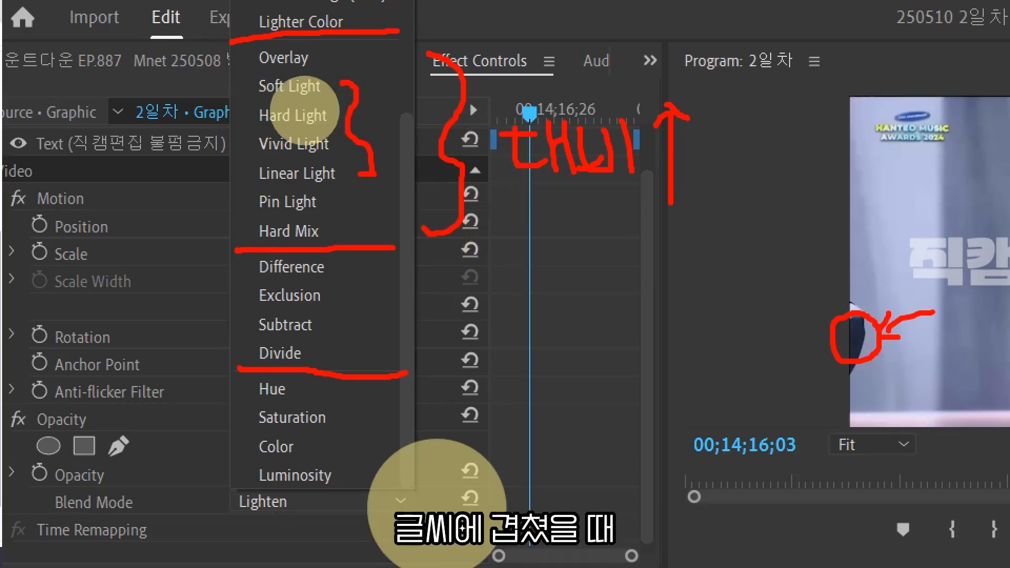
key(ctrl+z)
key(ctrl+z)
key(ctrl+z)
key(ctrl+z)
key(ctrl+z)
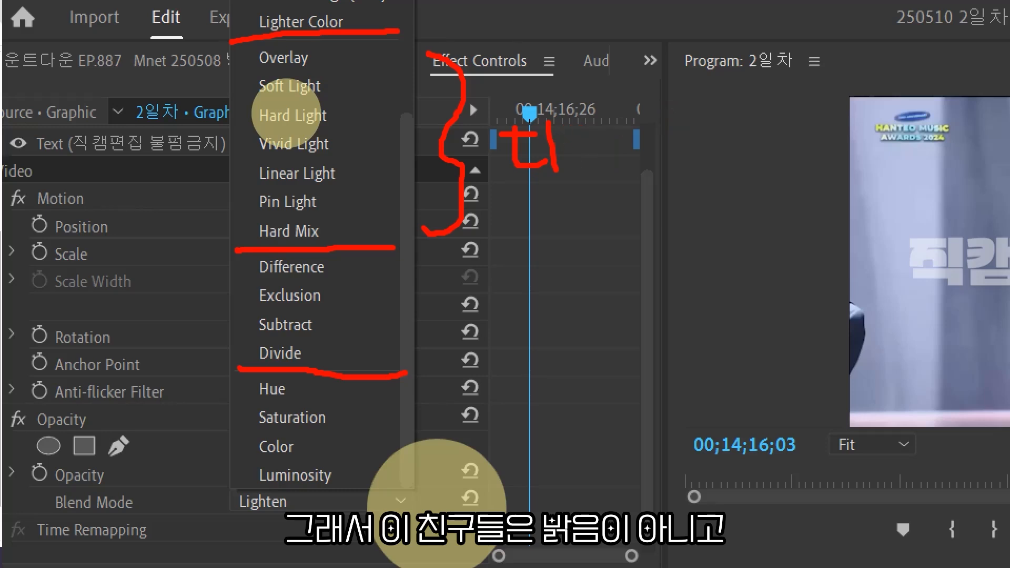
key(ctrl+z)
text(tf)
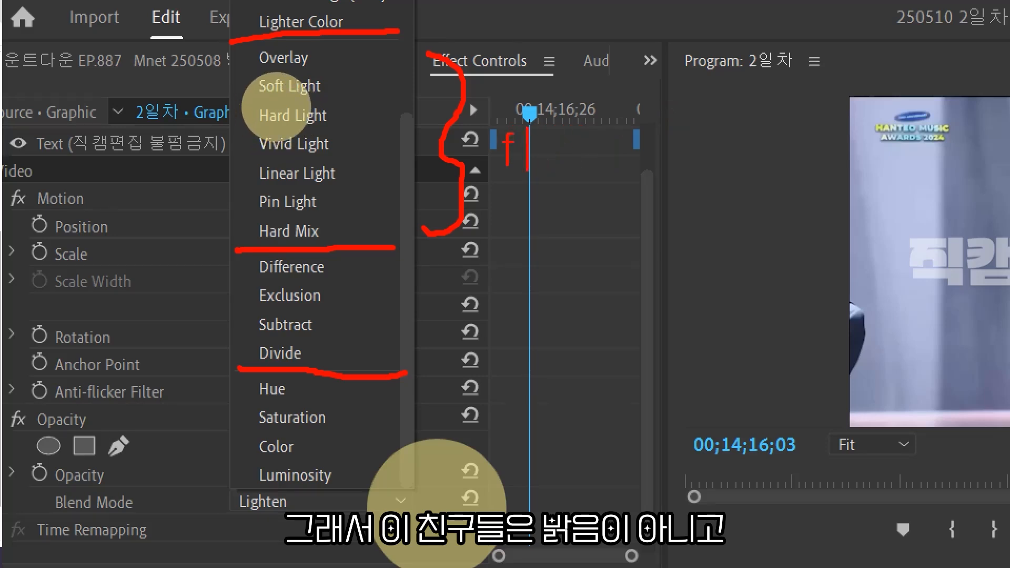
text(대비를ㄹ)
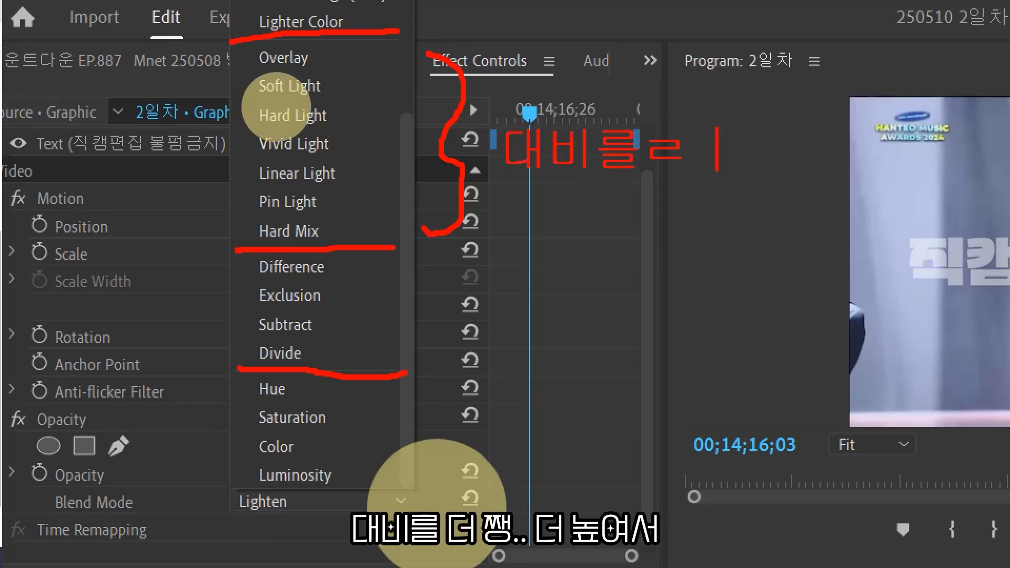
text( 저 )
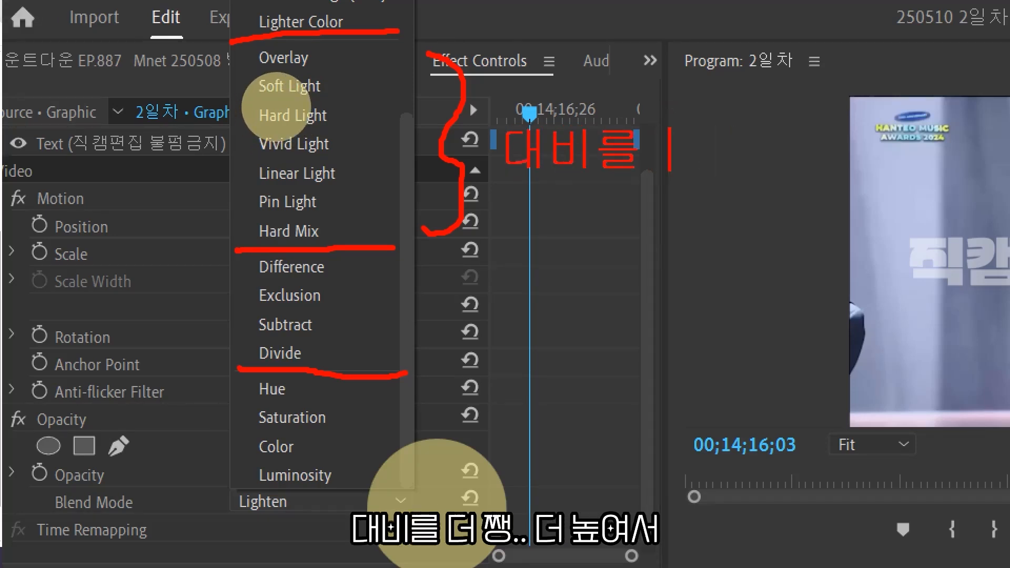
text(높여서)
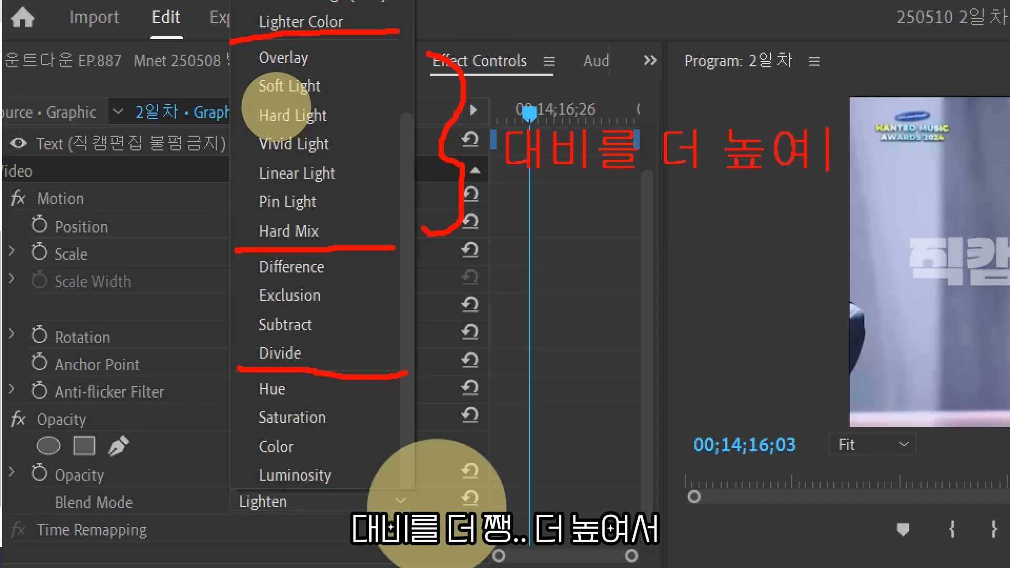
key(Return)
text(쨍하게 보이게 )
text(만듬)
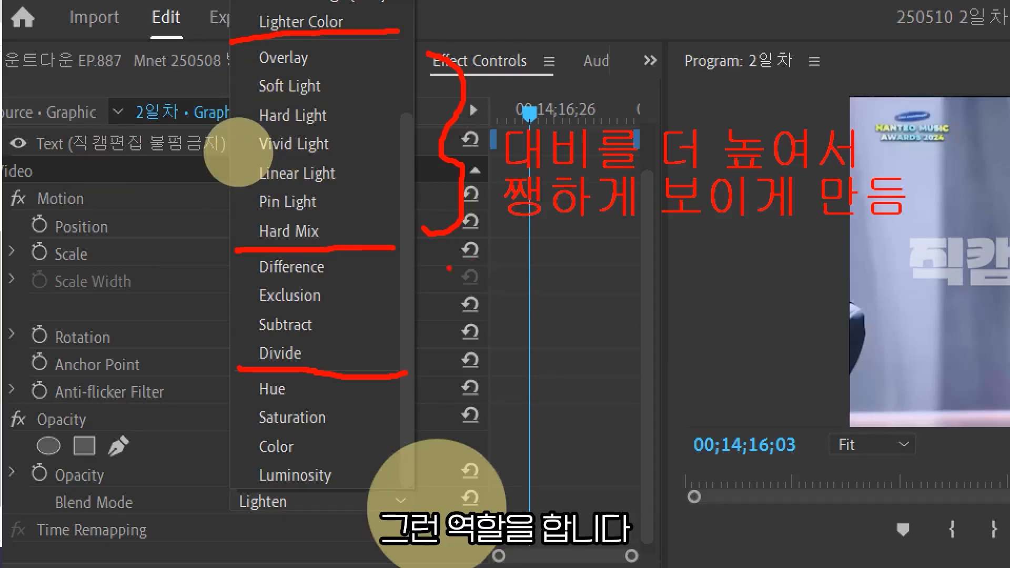
drag(429, 259, 441, 355)
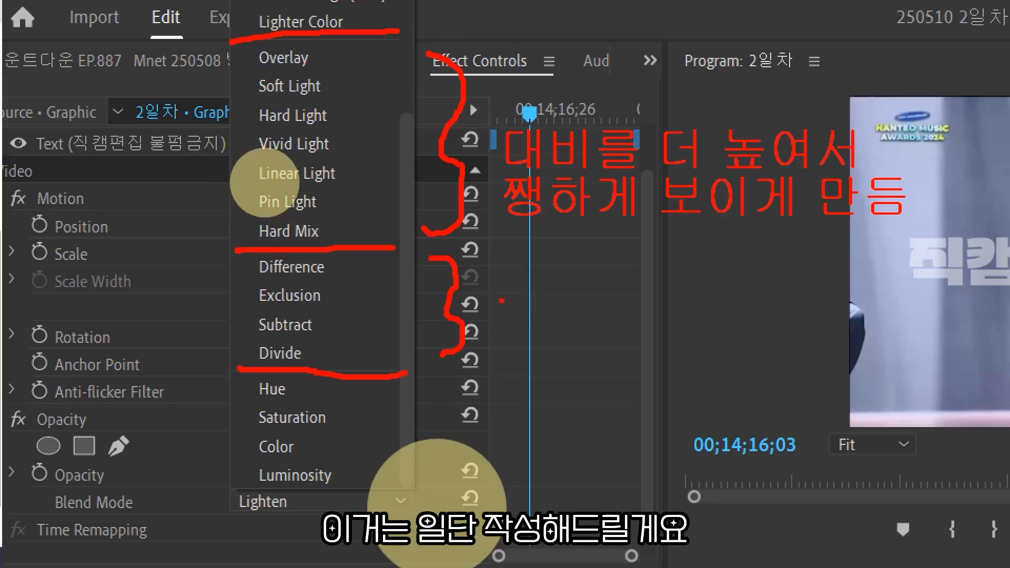
drag(512, 299, 532, 316)
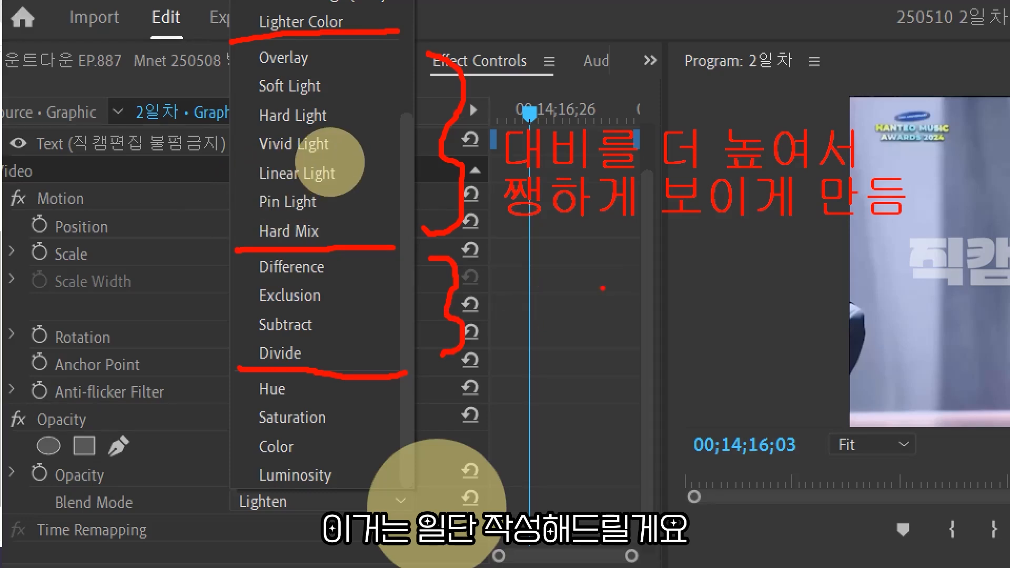
text(tt)
key(Escape)
key(ctrl+z)
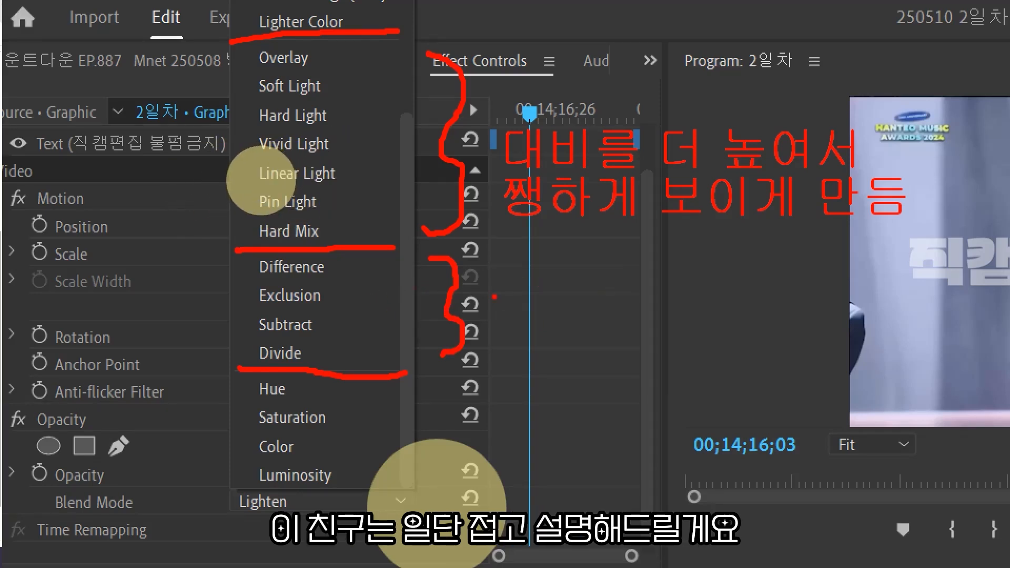
text(tc)
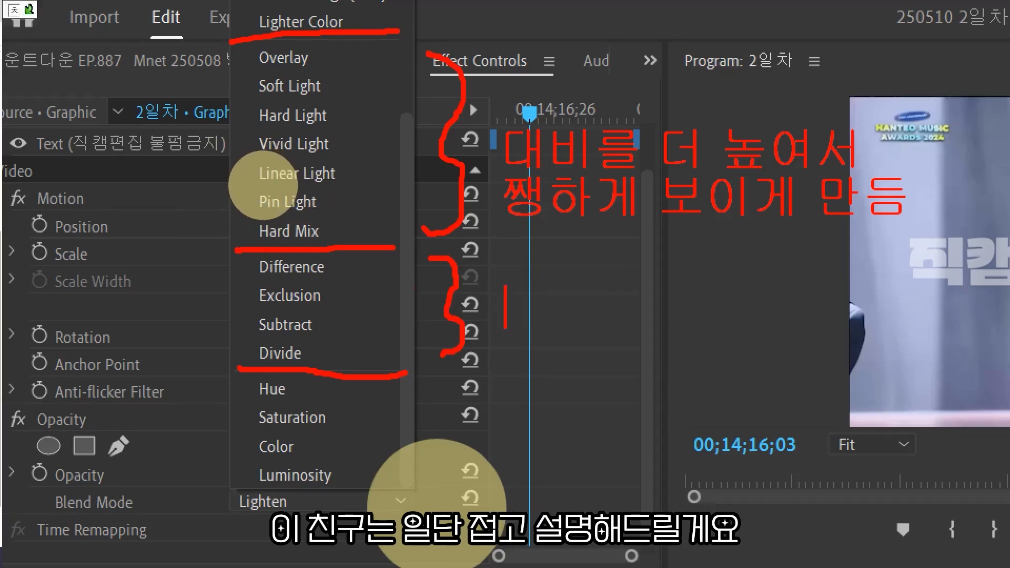
text(차이)
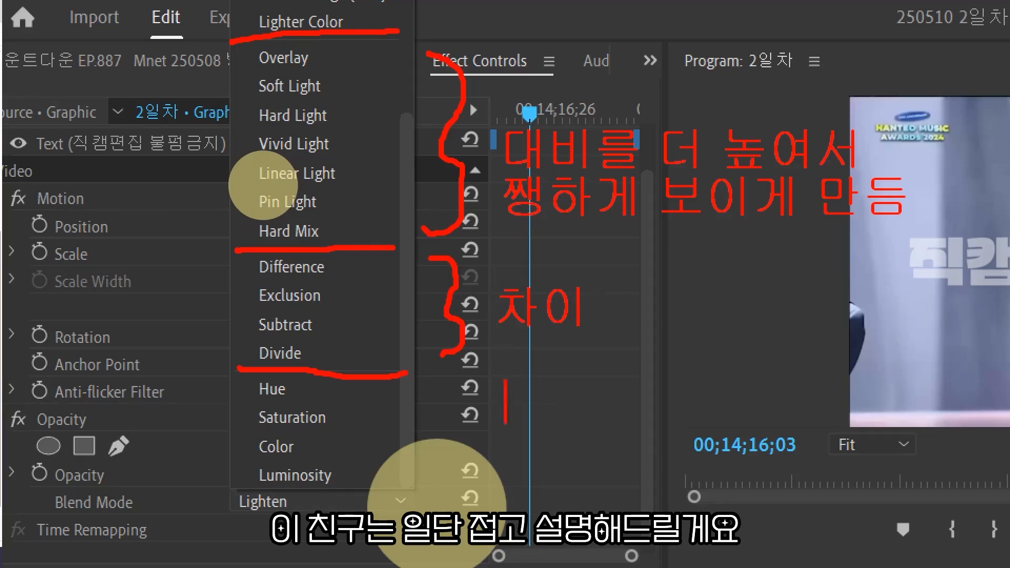
text(색상)
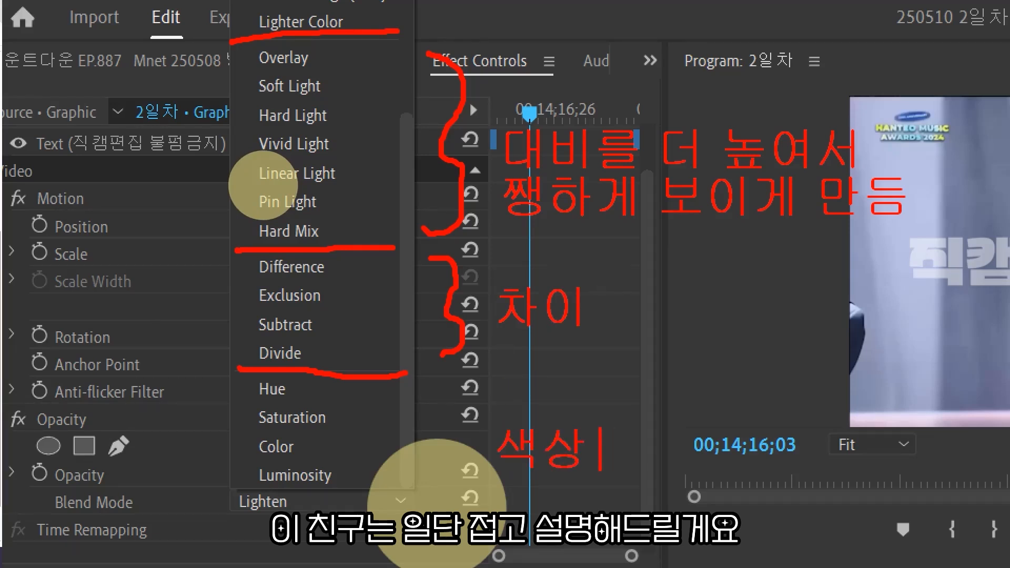
mouse_move(416, 386)
mouse_down()
mouse_move(437, 418)
mouse_move(424, 489)
mouse_up()
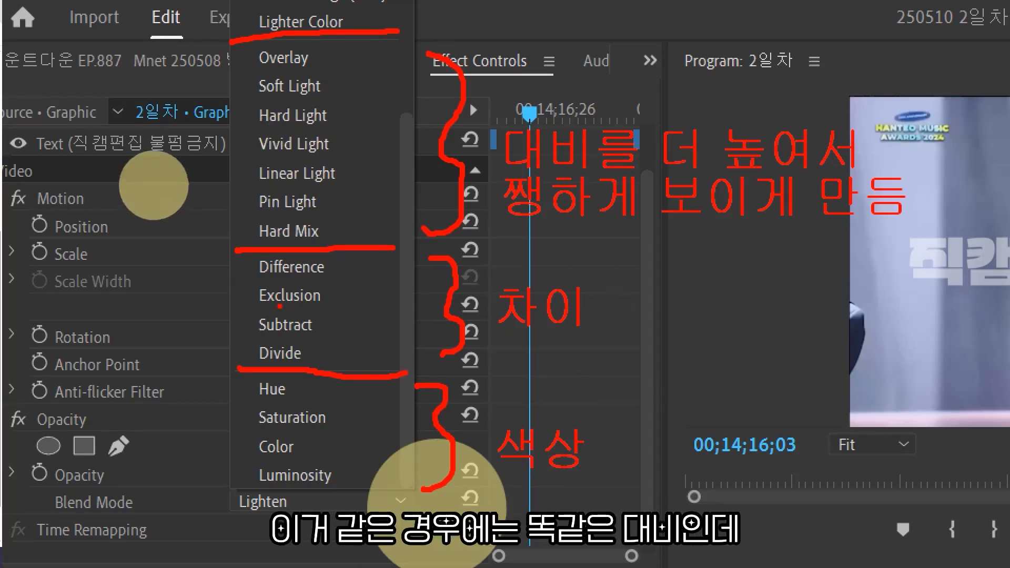
mouse_move(813, 292)
mouse_down()
mouse_move(875, 386)
mouse_move(826, 284)
mouse_up()
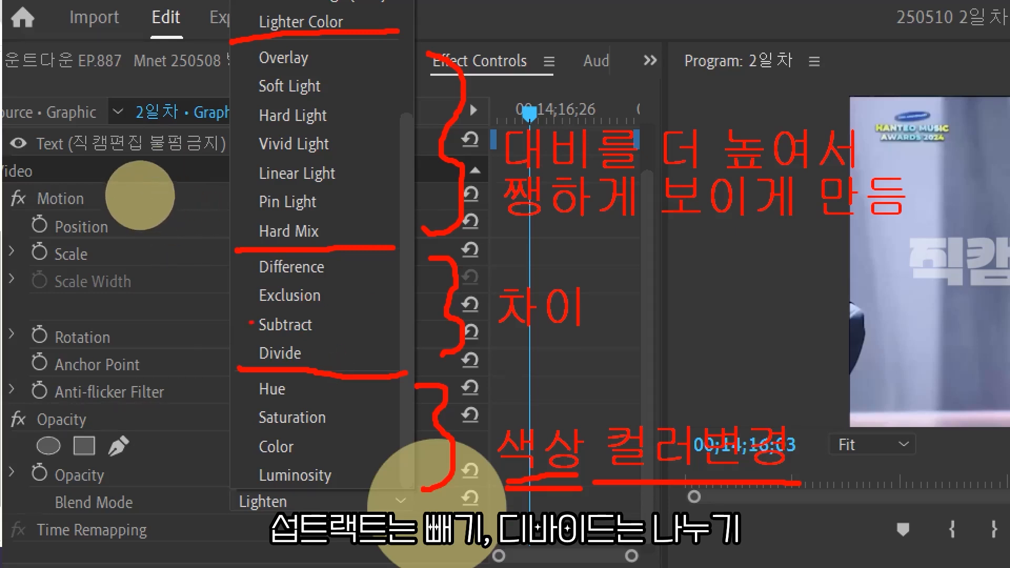
mouse_move(238, 271)
mouse_down()
mouse_move(195, 280)
mouse_move(199, 354)
mouse_move(227, 347)
mouse_up()
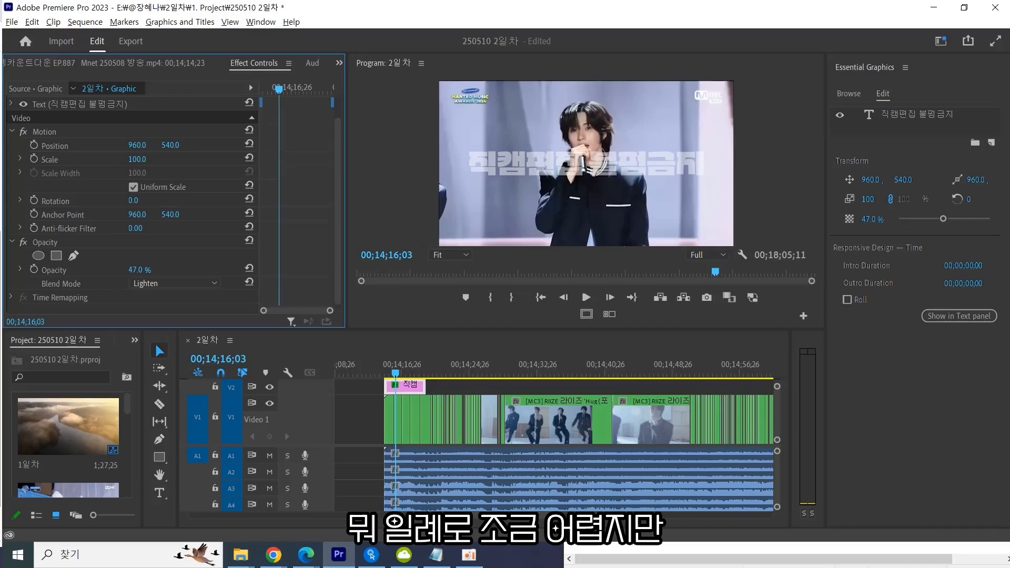
drag(0, 150, 721, 147)
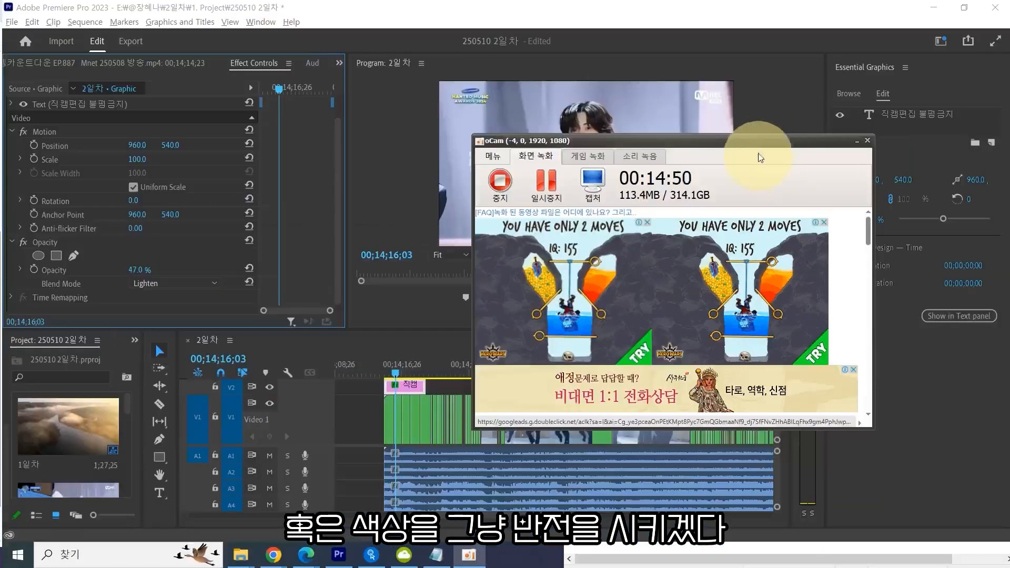
drag(772, 143, 0, 190)
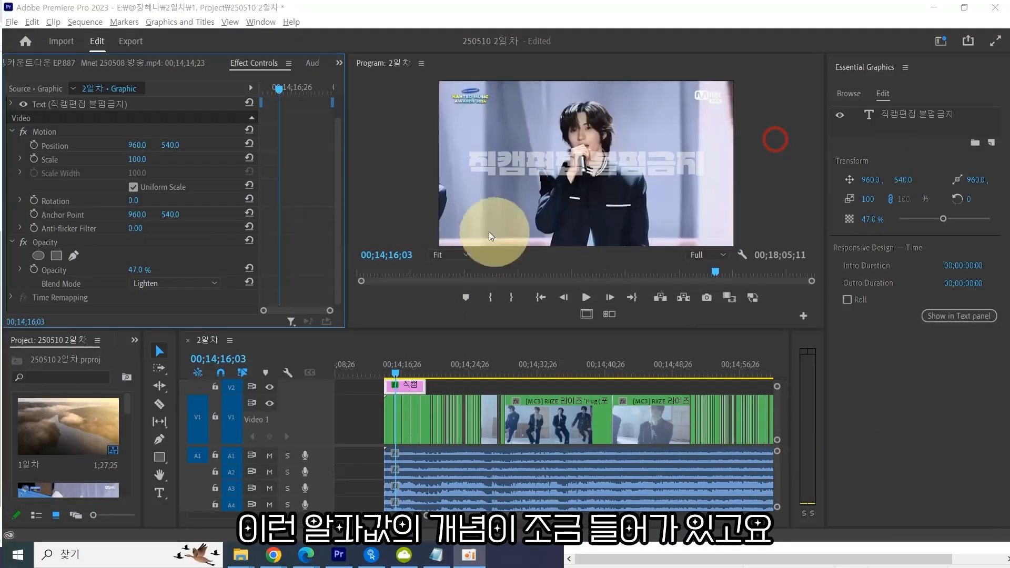
click(495, 206)
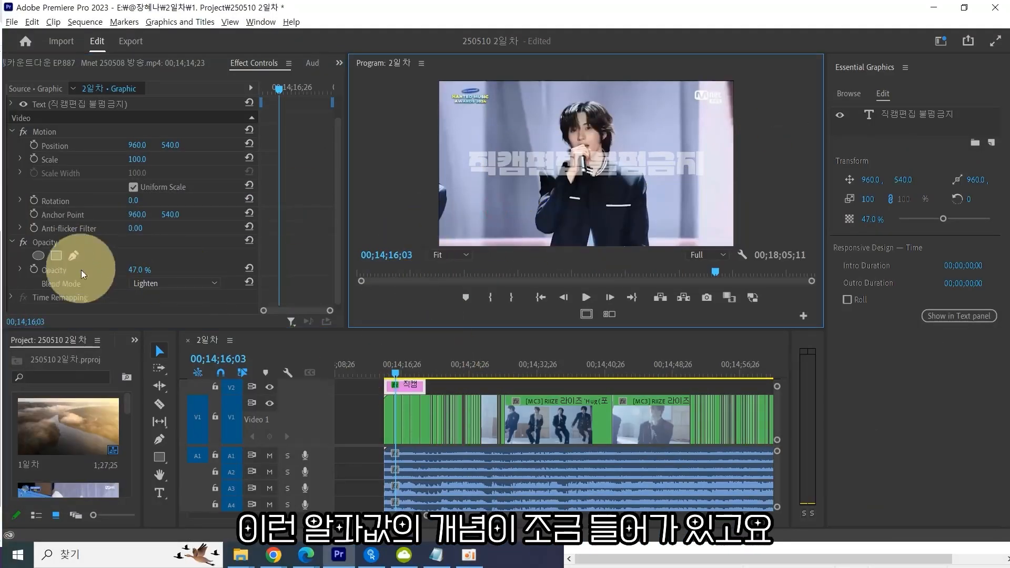
Open the blend mode list again and examine the Difference, Exclusion, Subtract, Divide, Hue, Saturation, Color and Luminosity modes.
click(170, 287)
scroll(176, 232, down, 1)
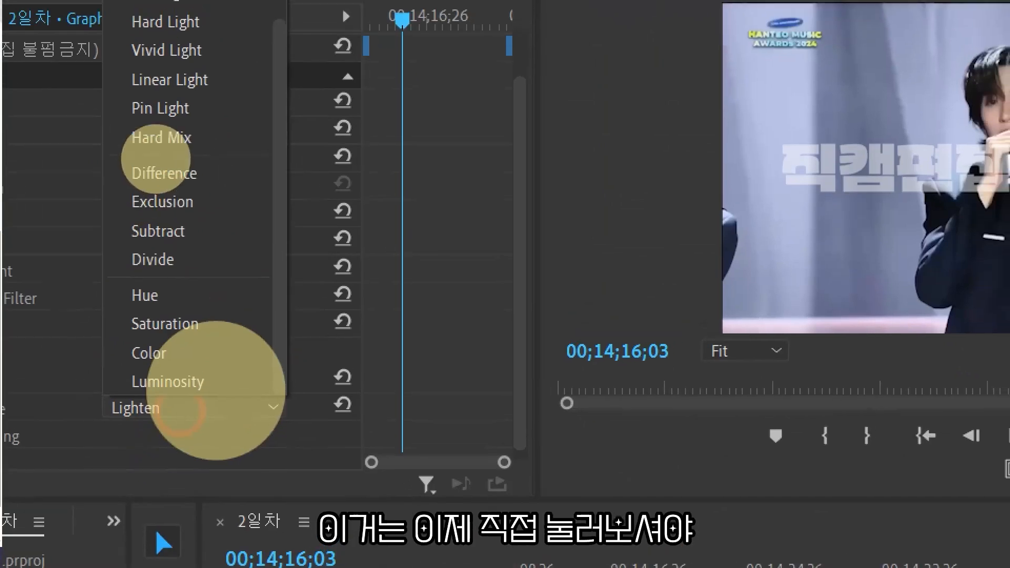
click(156, 163)
mouse_move(227, 283)
mouse_down()
mouse_move(100, 160)
mouse_move(222, 261)
mouse_move(240, 408)
mouse_up()
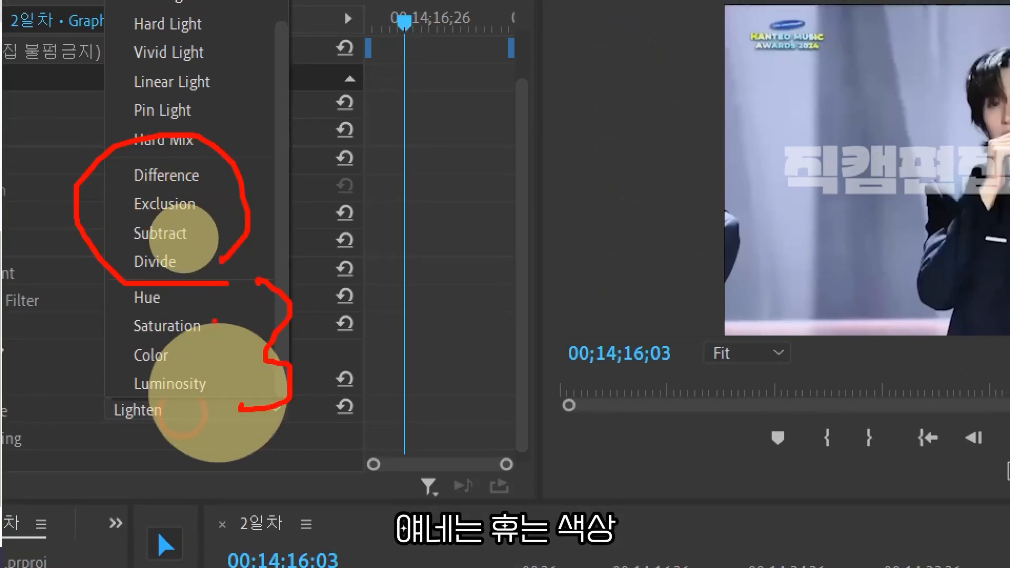
key(t)
key(Escape)
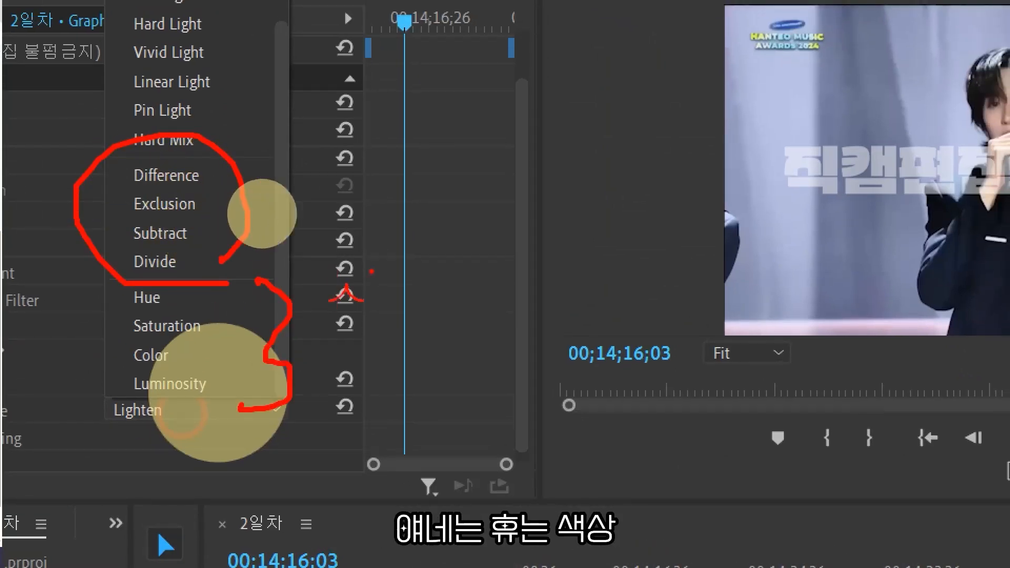
key(ctrl+z)
key(t)
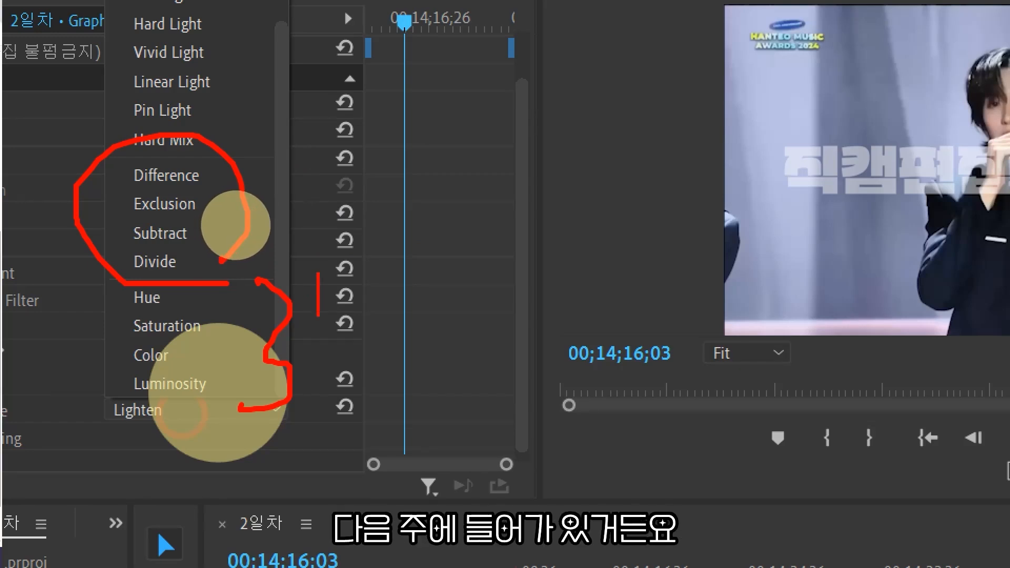
text(tff)
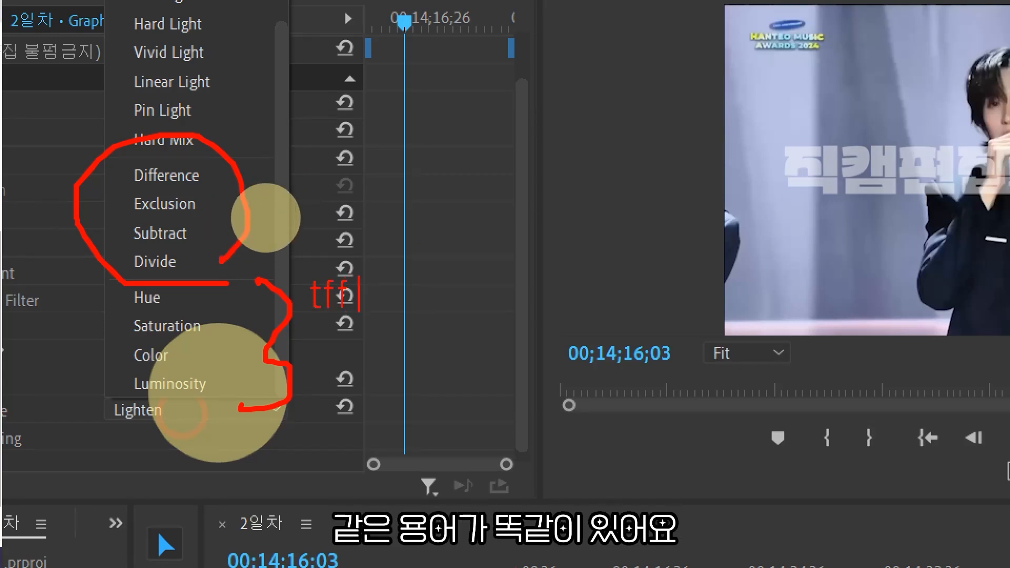
text(색상)
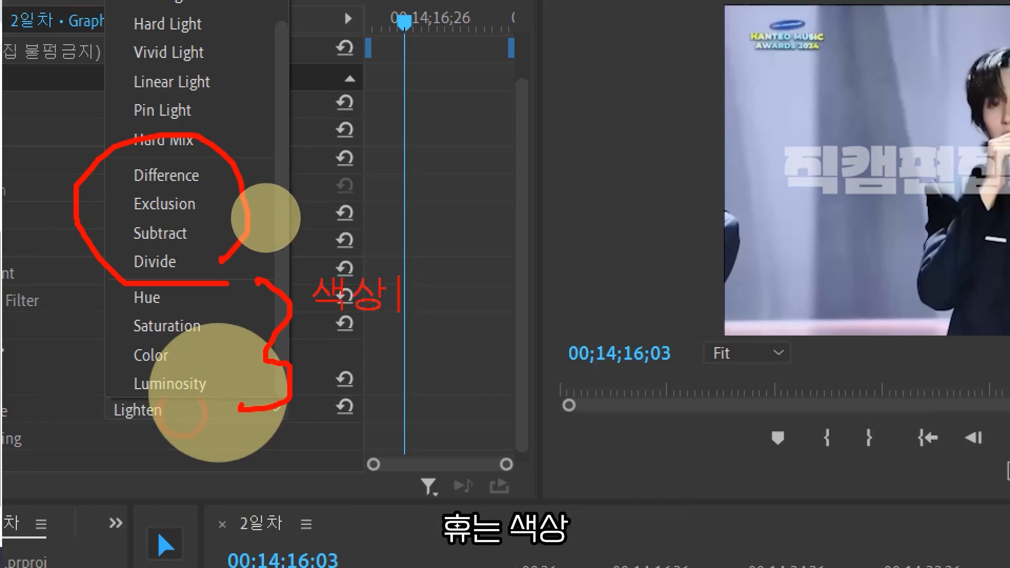
text(채도)
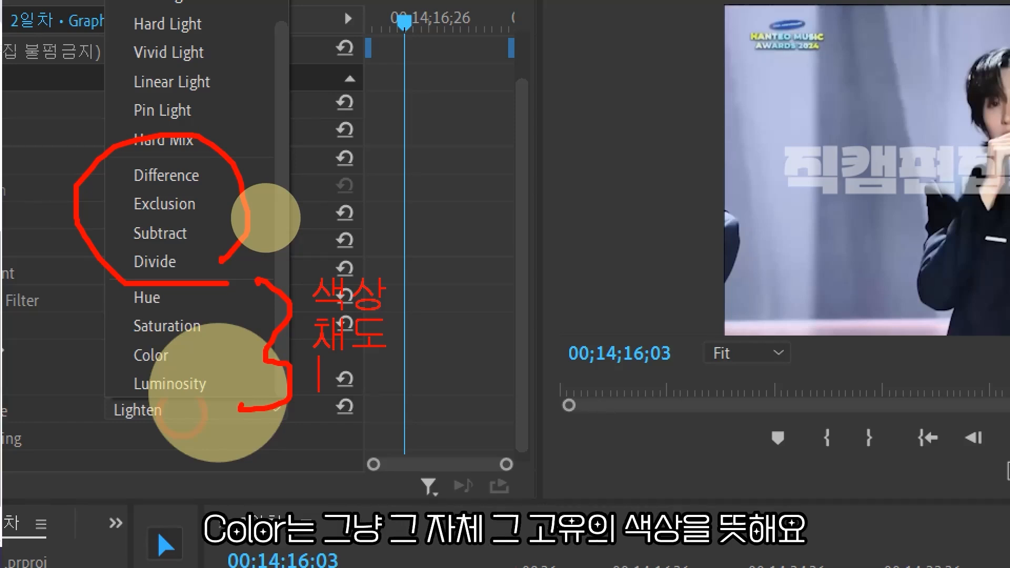
text(고유컬러)
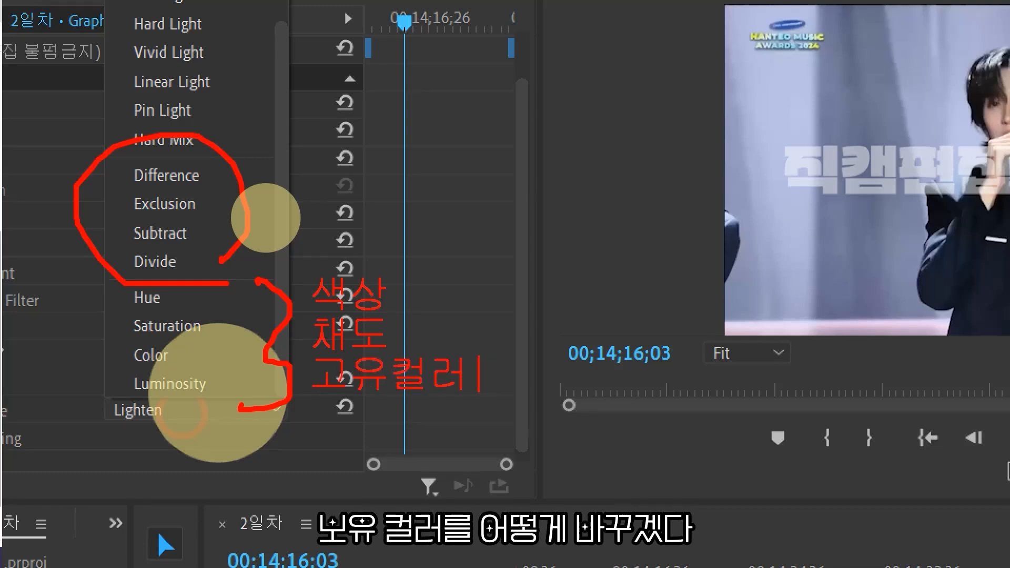
text(를 좀 어)
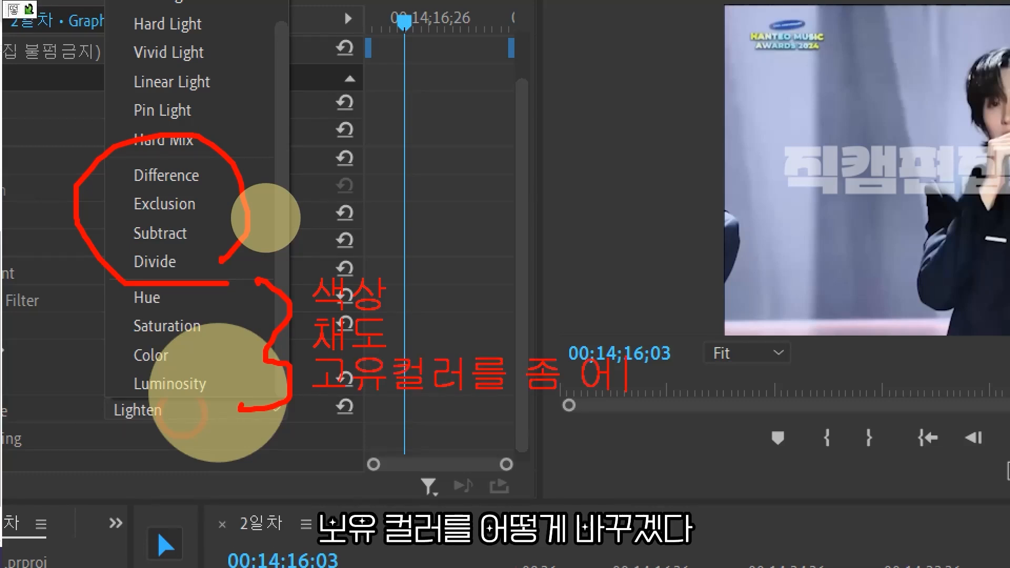
key(BackSpace)
key(BackSpace)
key(BackSpace)
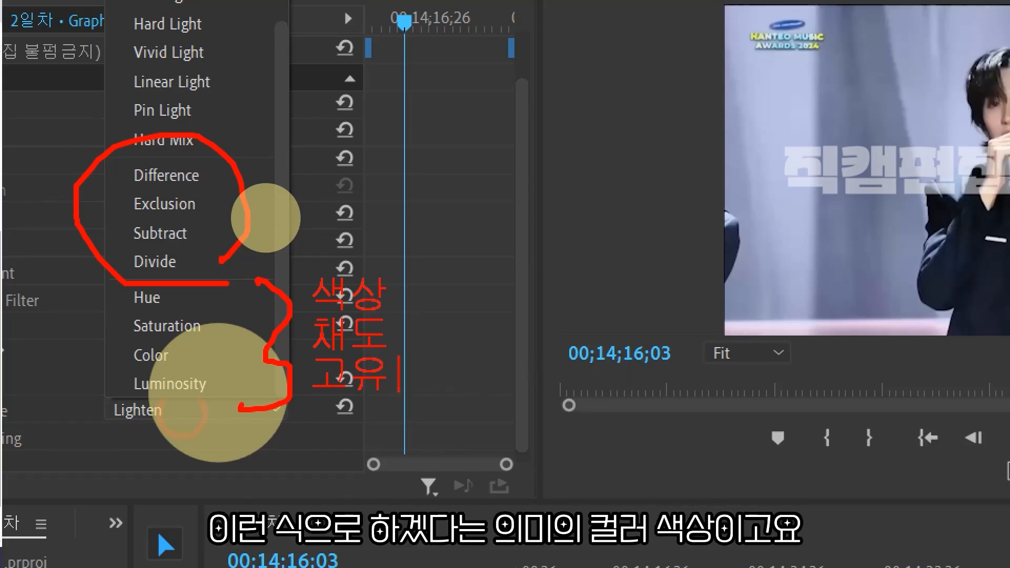
text(색상 )
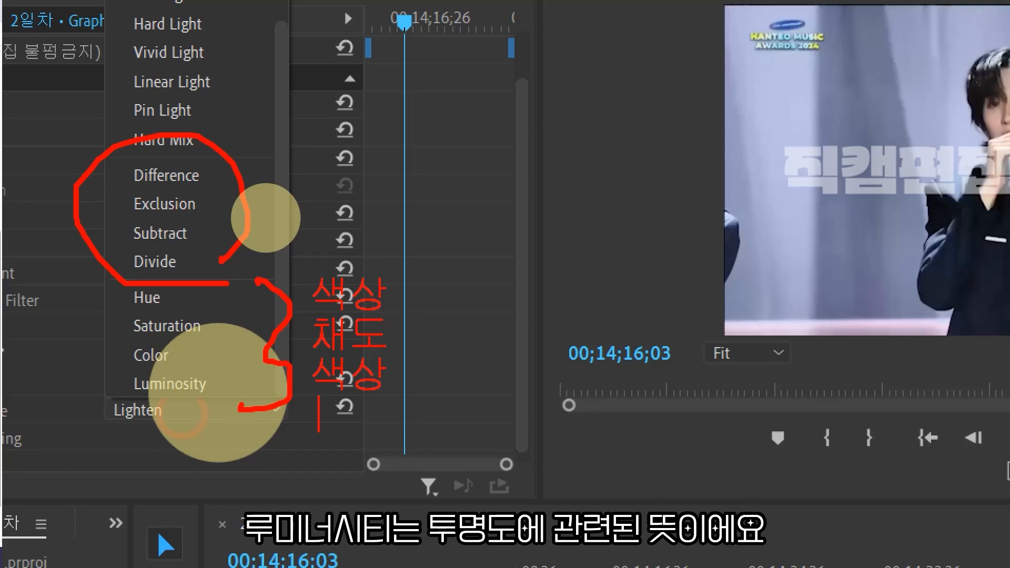
text(투명)
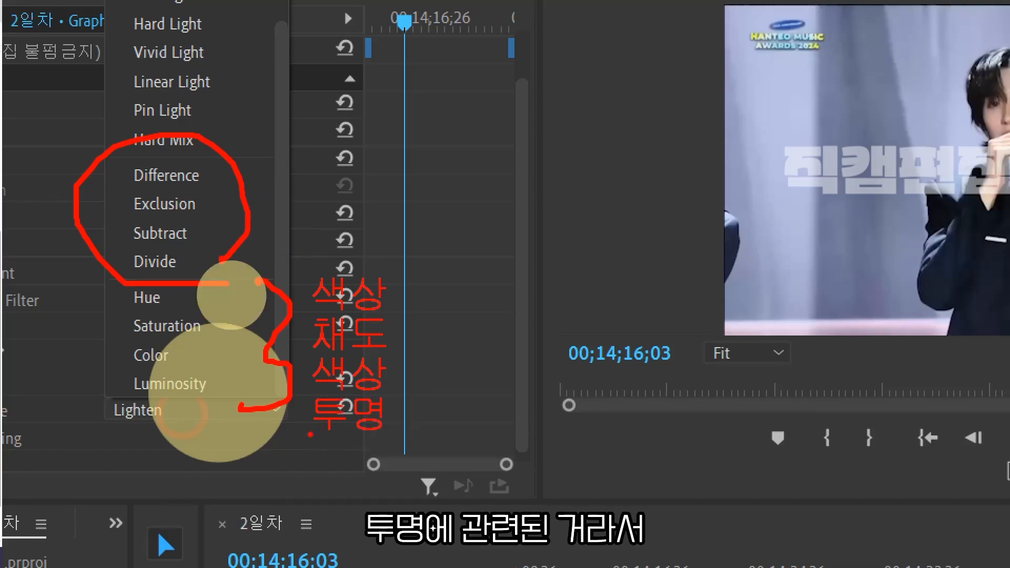
drag(308, 448, 408, 451)
drag(322, 469, 392, 469)
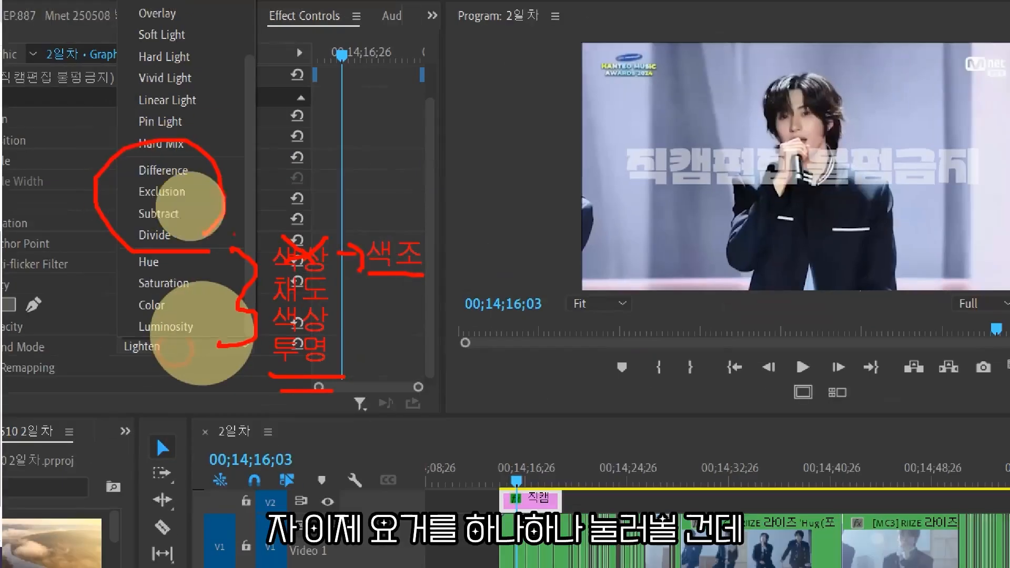
Set the watermark graphic's blend mode to Overlay and save the project.
key(Escape)
click(172, 284)
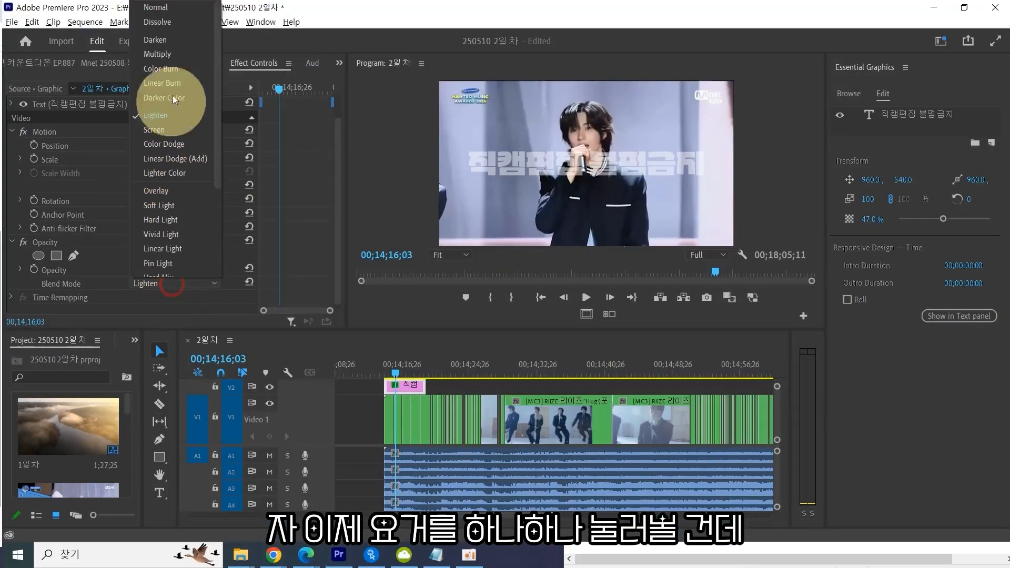
click(163, 192)
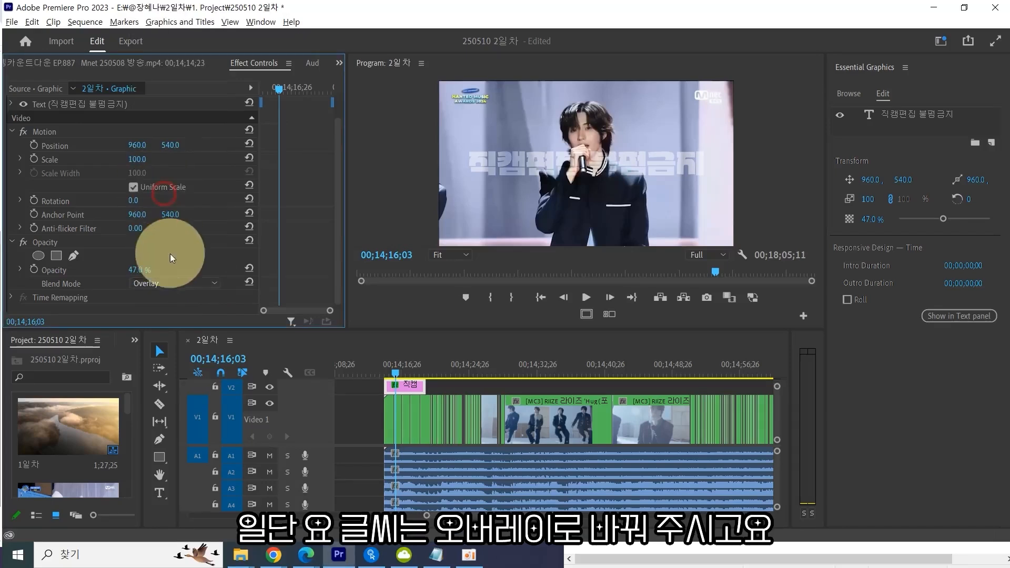
key(ctrl+s)
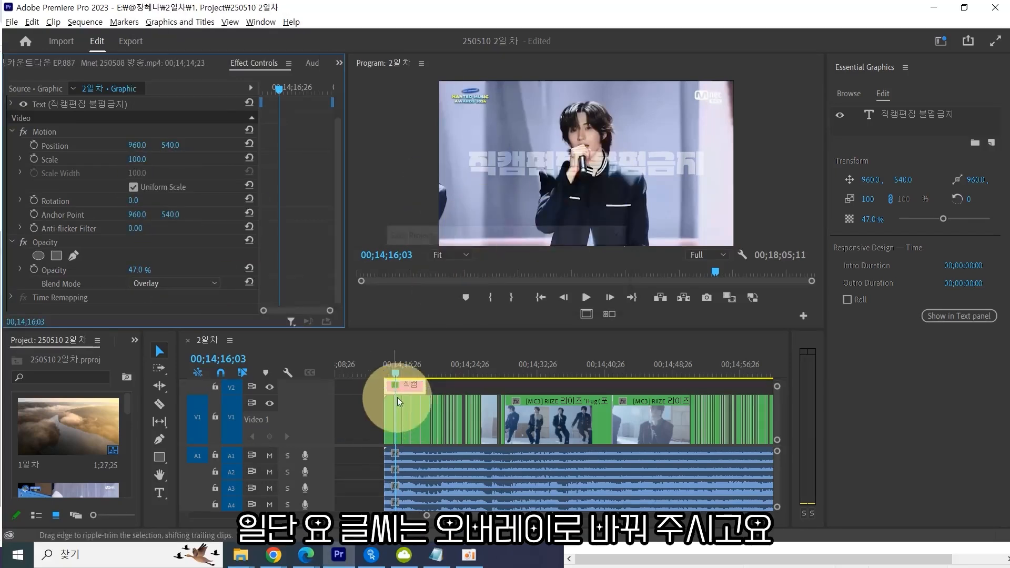
Widen the project panel and browse the Source folder in the Import dialog for the Light Leaks Film Burn Overlay clip.
drag(128, 404, 266, 403)
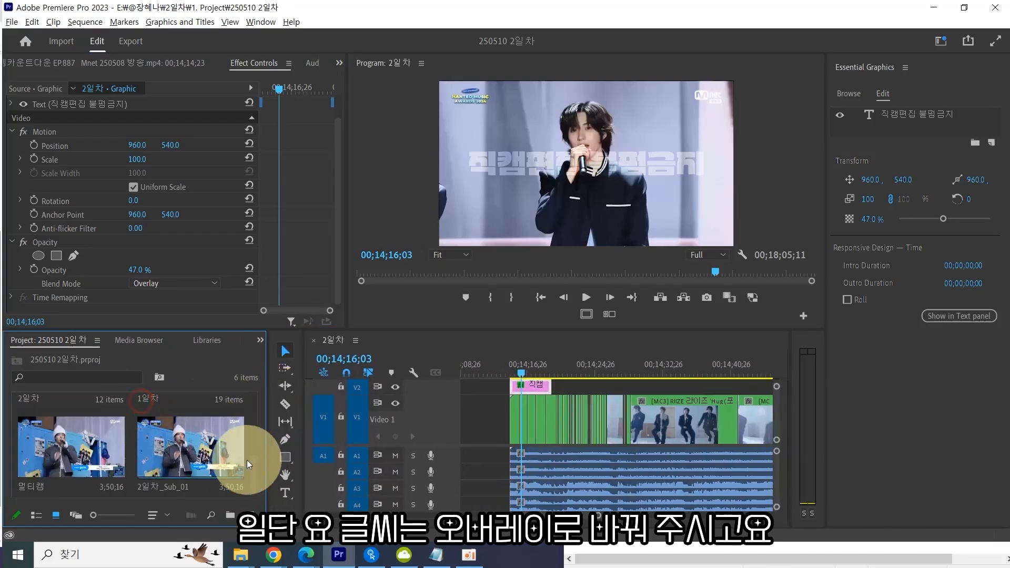
scroll(251, 453, up, 5)
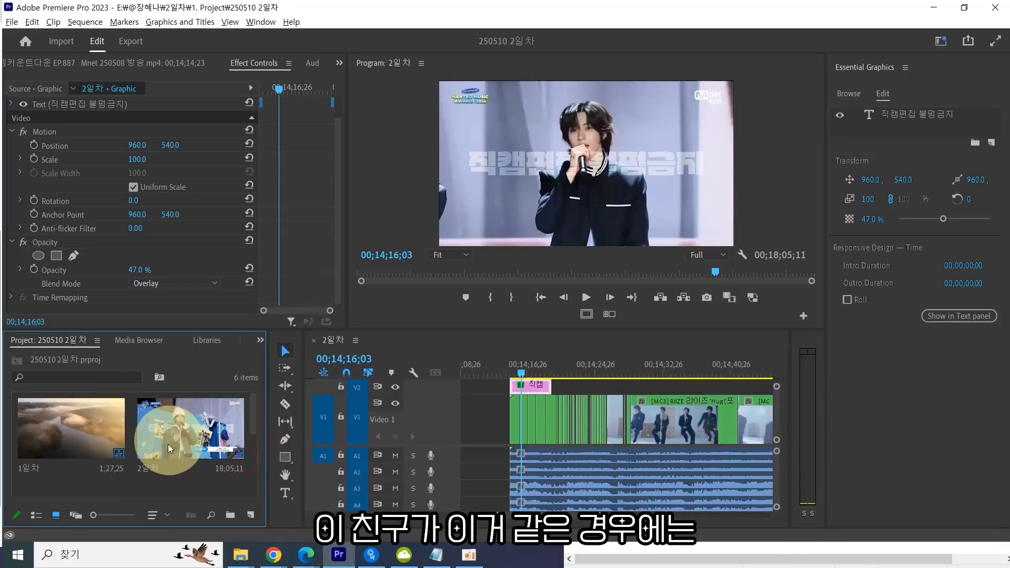
double_click(131, 447)
click(455, 125)
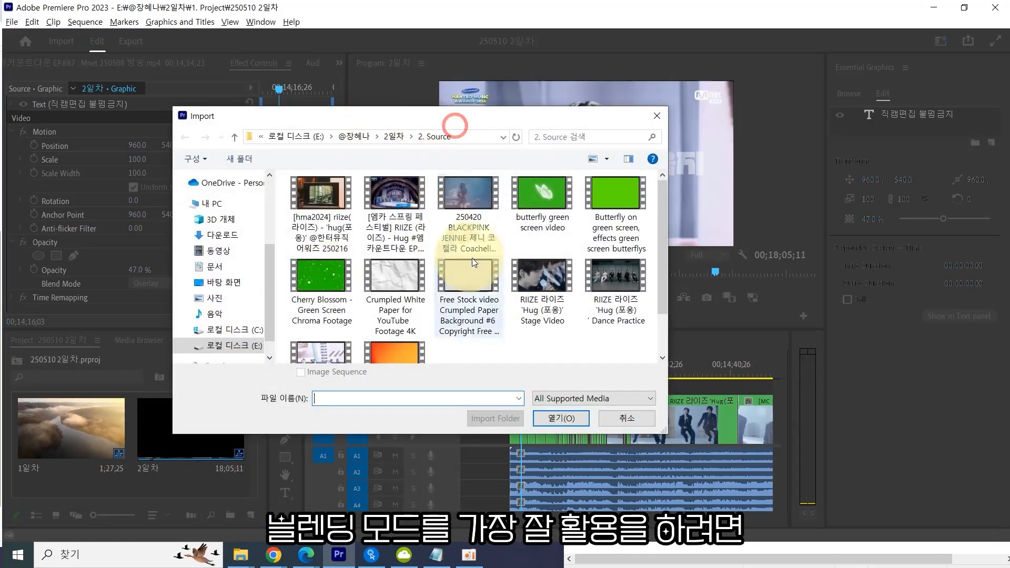
scroll(452, 274, down, 2)
click(389, 310)
scroll(434, 311, up, 2)
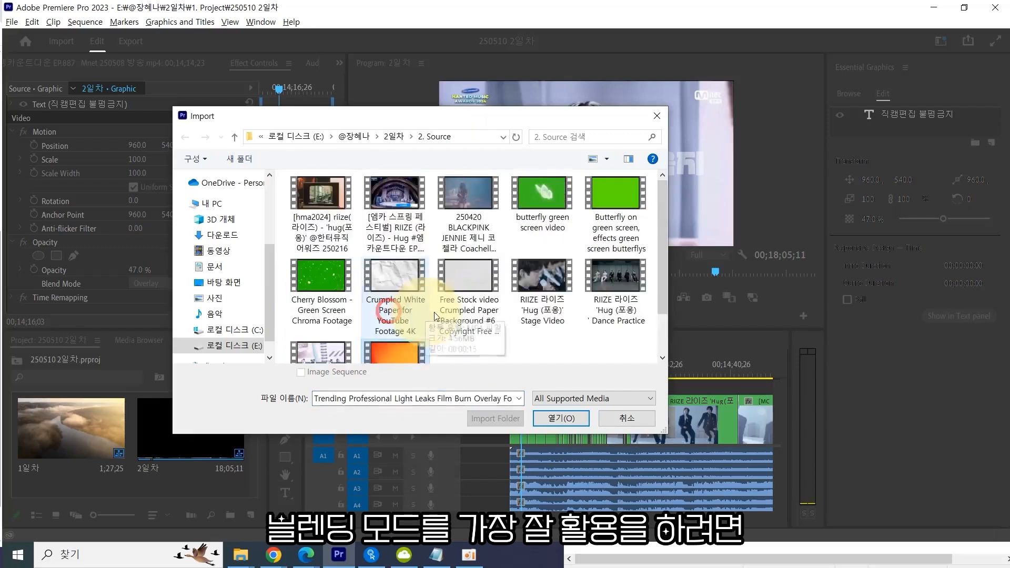
scroll(434, 311, down, 1)
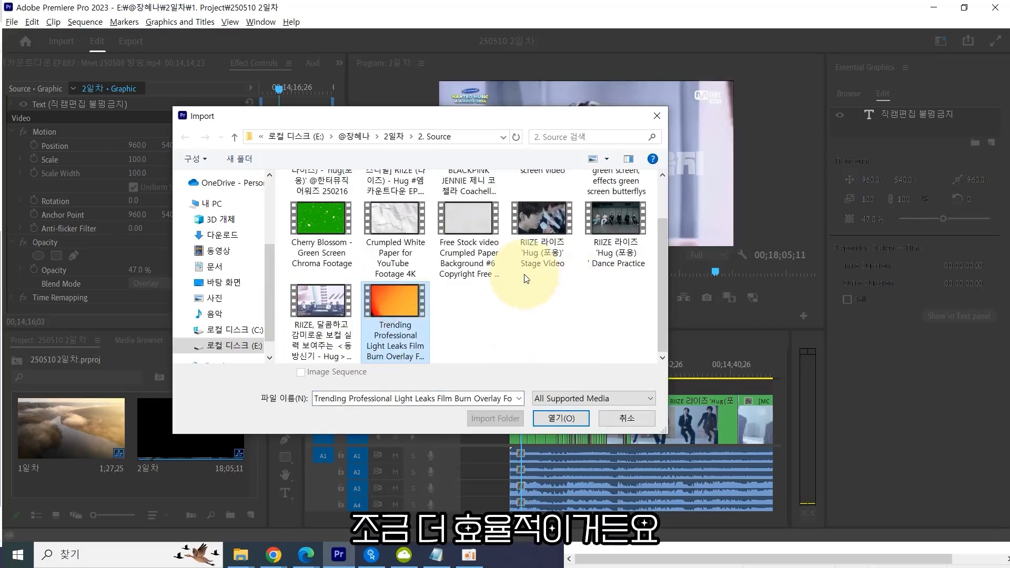
scroll(521, 279, up, 1)
scroll(474, 295, down, 1)
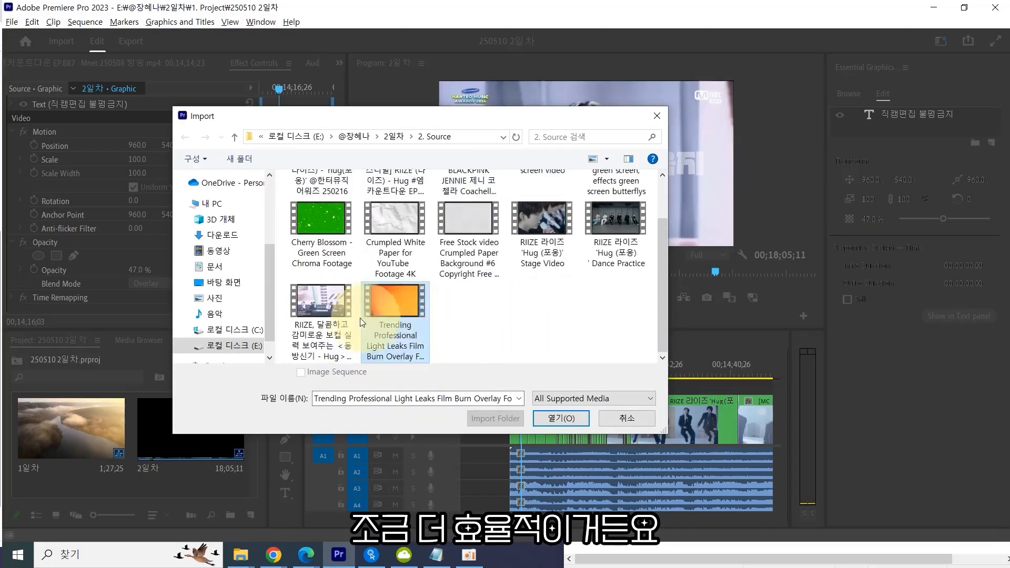
click(424, 314)
double_click(425, 314)
Search the project panel for film burn and select the 2일차 bin that holds the match.
click(81, 377)
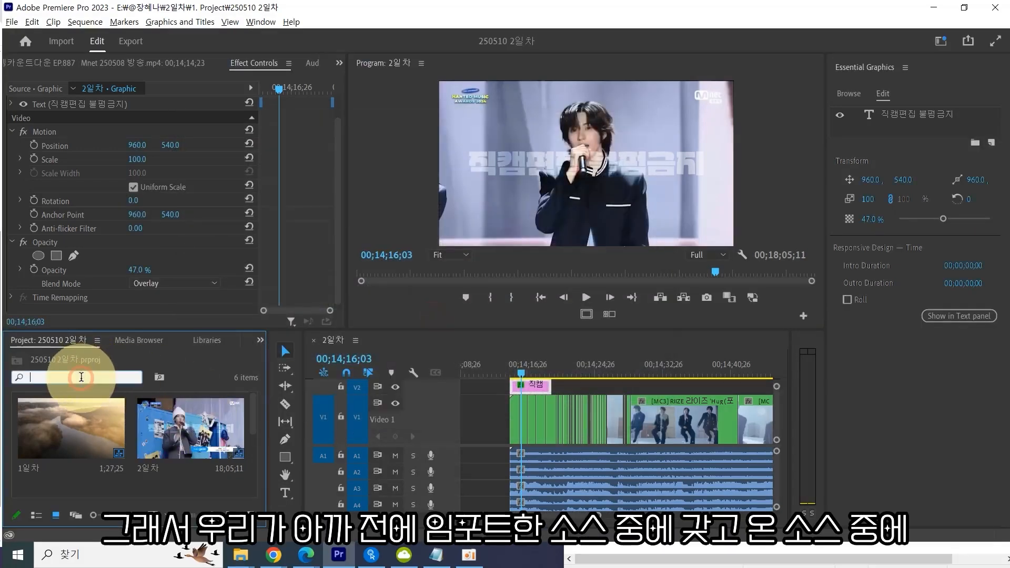
text(film bru)
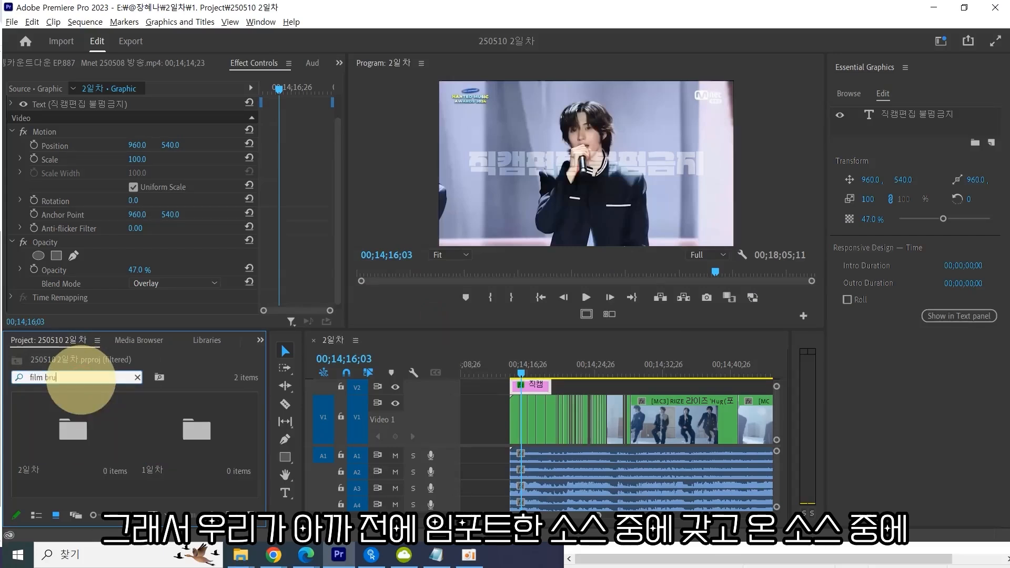
key(BackSpace)
key(BackSpace)
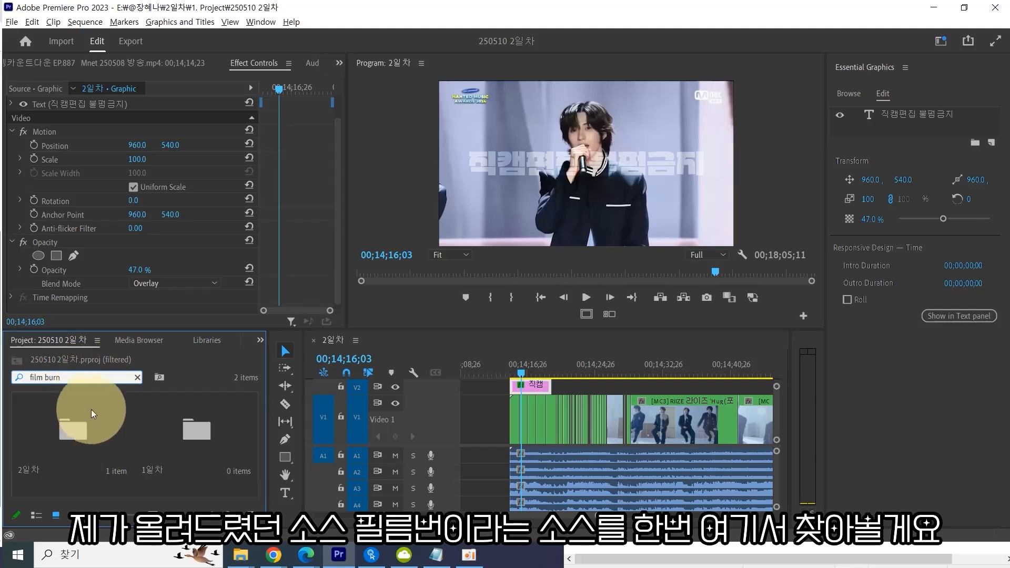
click(74, 449)
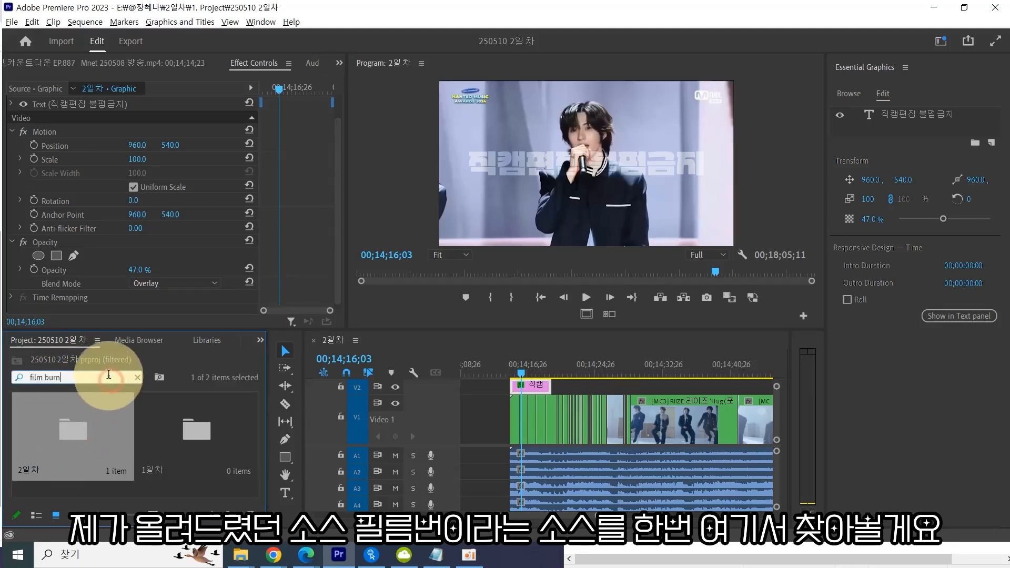
click(111, 381)
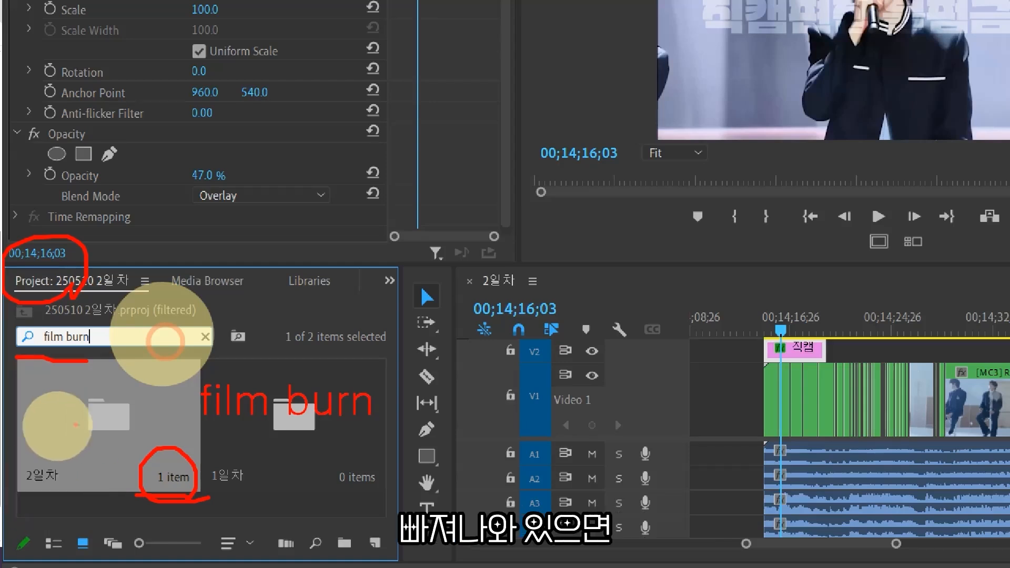
Open the 2일차 bin showing the film burn clip and enlarge the timeline panel.
drag(42, 516, 139, 522)
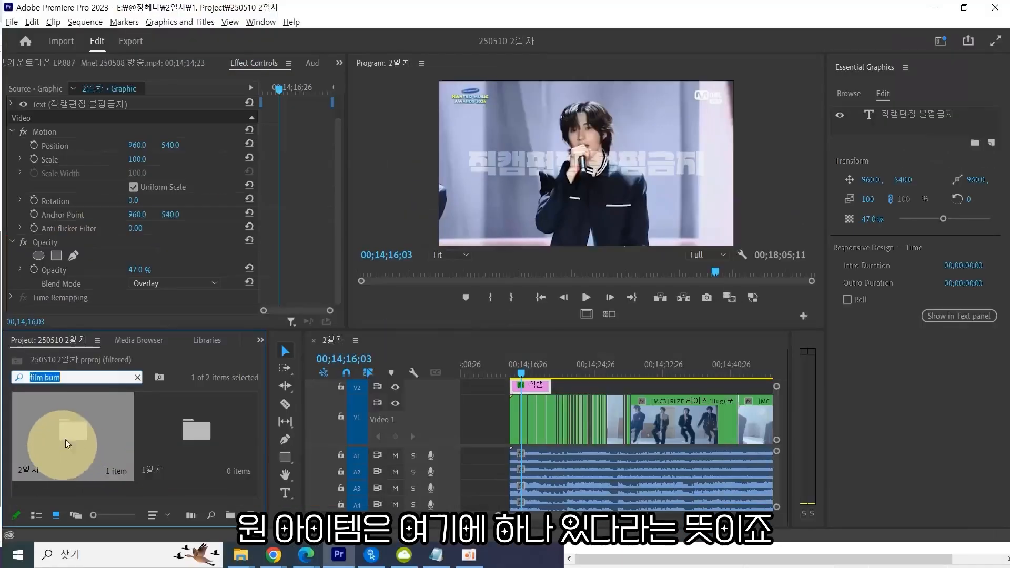
double_click(66, 437)
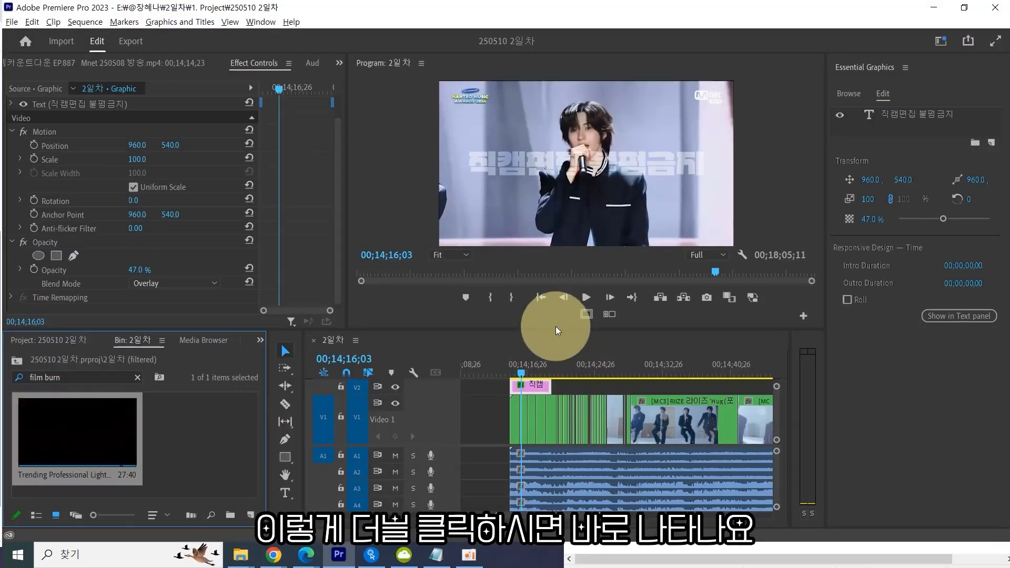
drag(556, 330, 547, 268)
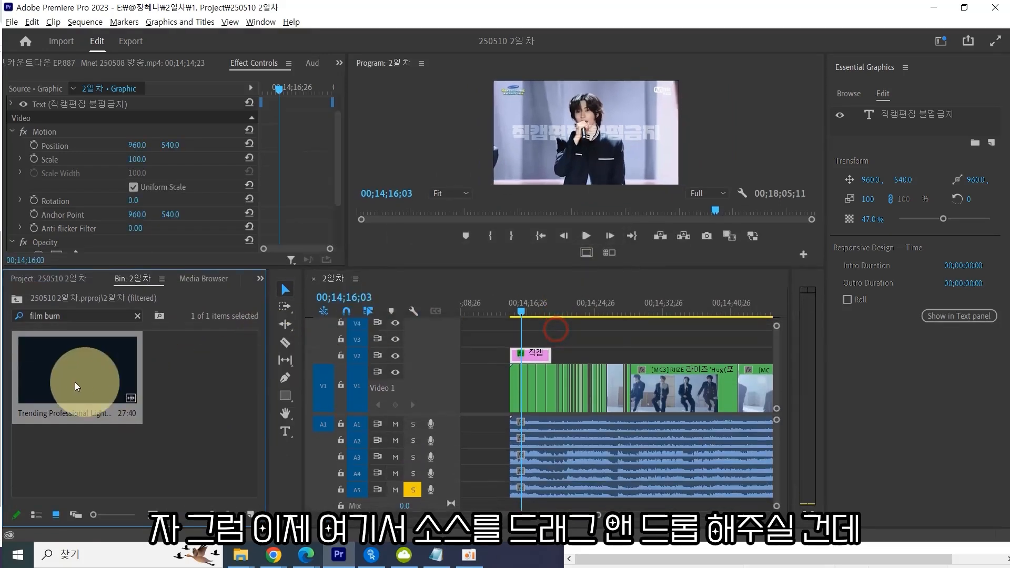
Try to drop the film burn clip onto the timeline and examine the sequence's tracks in a full-screen, zoomed-out timeline.
drag(73, 381, 508, 507)
key(grave)
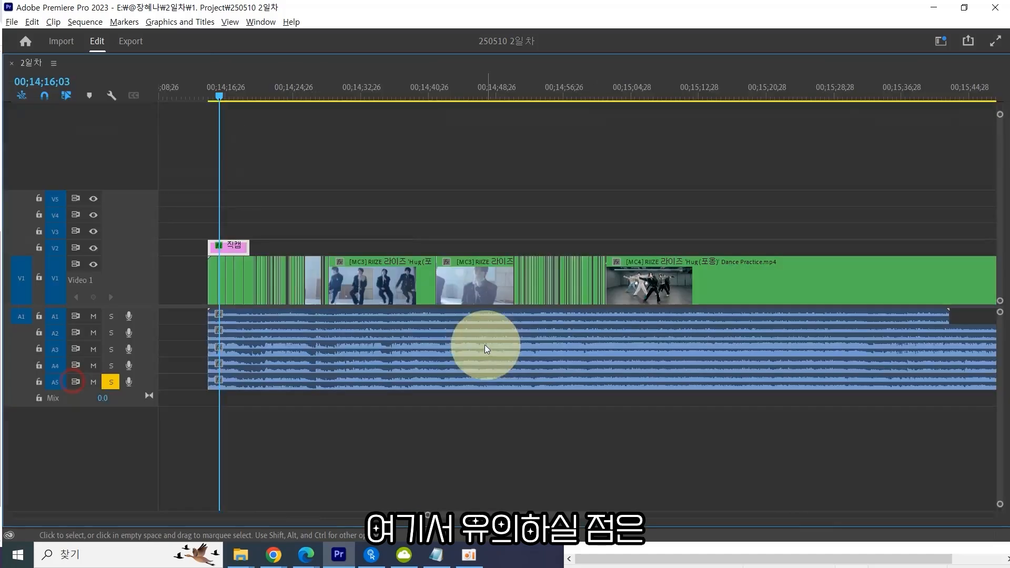
key(minus)
key(minus)
key(minus)
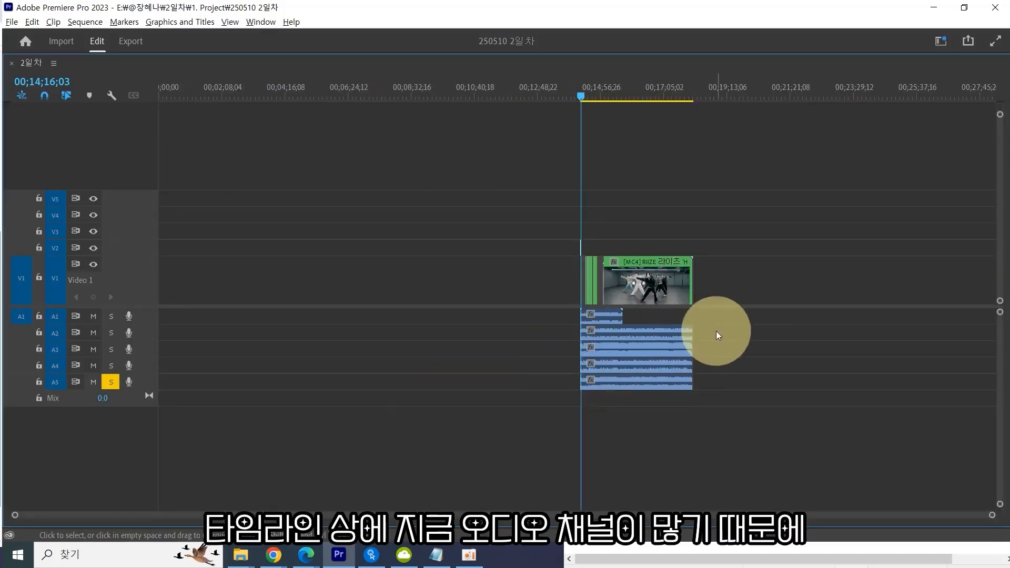
key(grave)
click(651, 424)
key(minus)
key(minus)
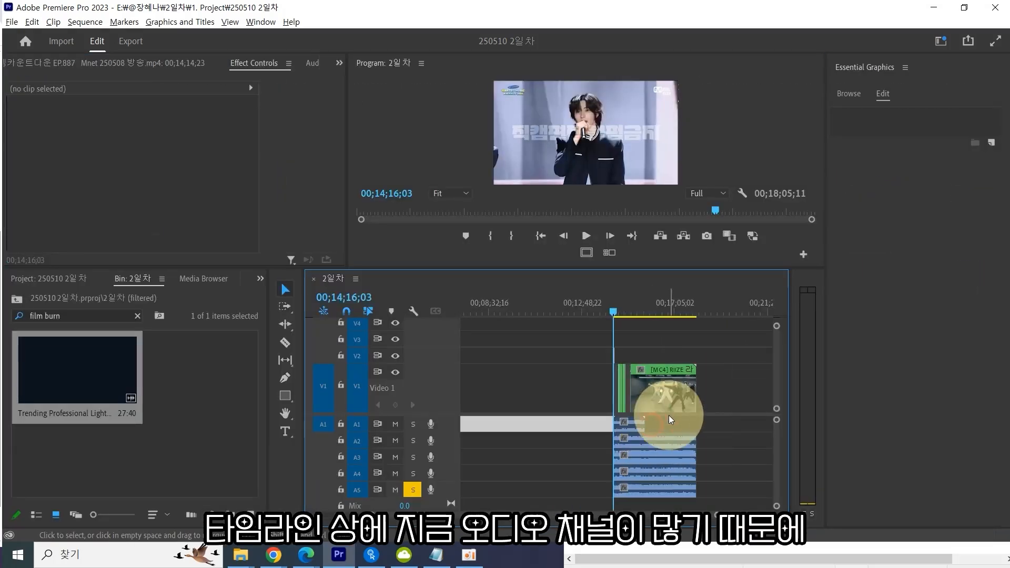
Examine the end of the sequence by zooming the timeline out and moving the playhead to 00;15;56;24.
click(630, 312)
click(710, 436)
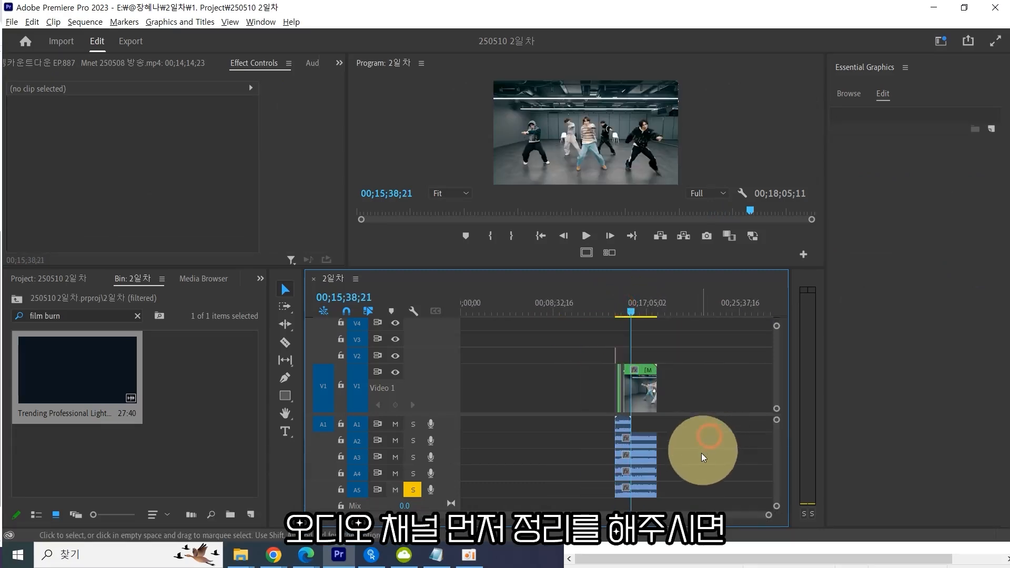
key(grave)
key(grave)
key(minus)
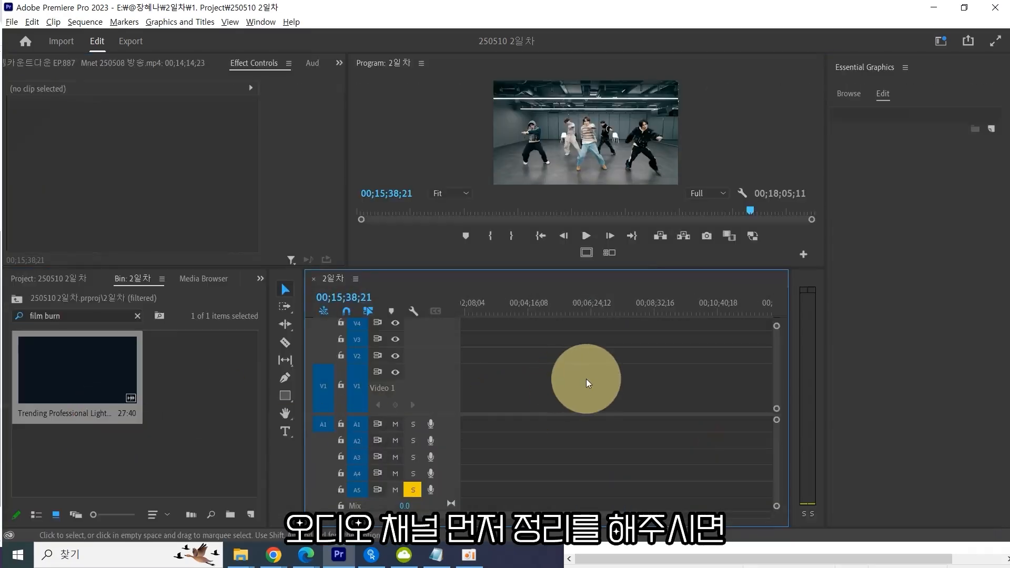
click(586, 391)
key(minus)
click(635, 315)
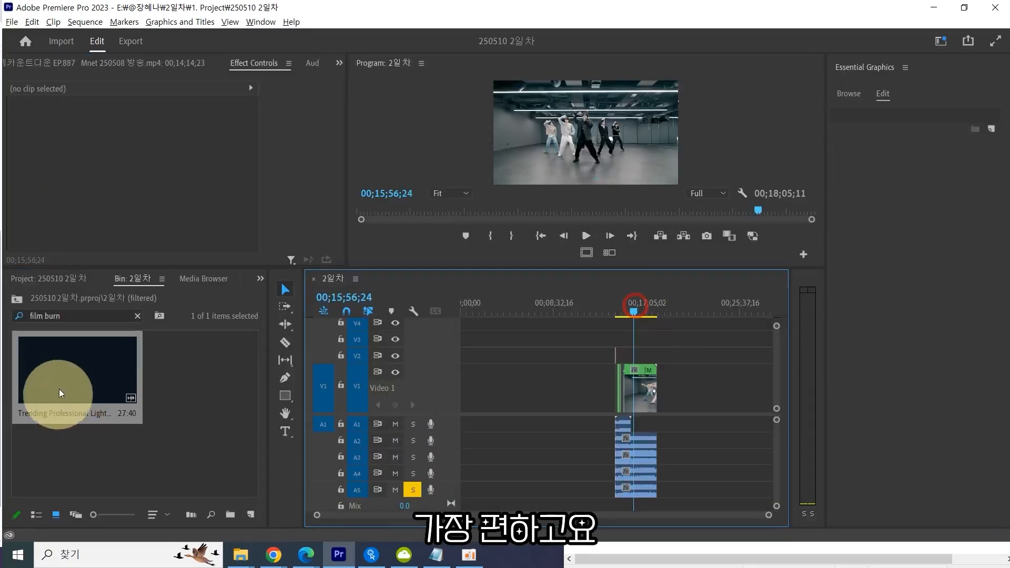
Drop the film burn clip onto the timeline, undo the drop, and expand the timeline to full screen.
drag(62, 387, 535, 408)
key(ctrl+z)
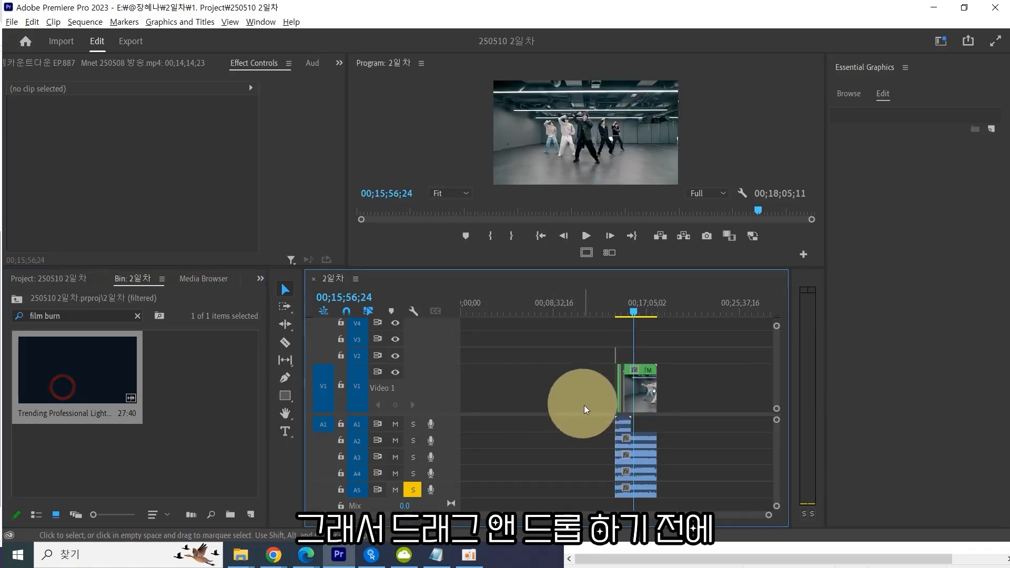
key(grave)
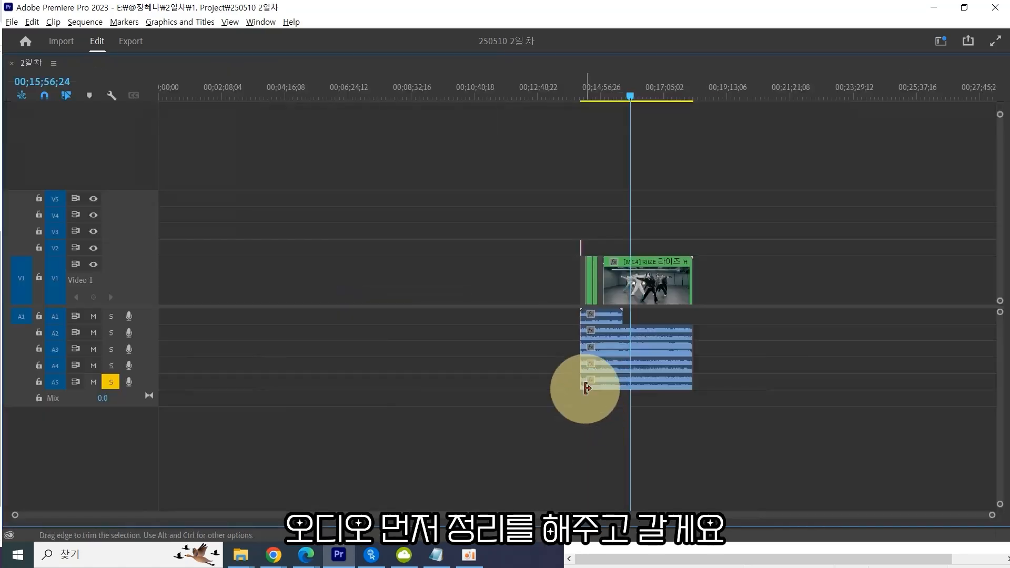
Delete the duplicate audio clips on tracks A1 to A4, keeping only the A5 audio of the dance clip.
key(equal)
key(equal)
key(equal)
key(minus)
click(496, 294)
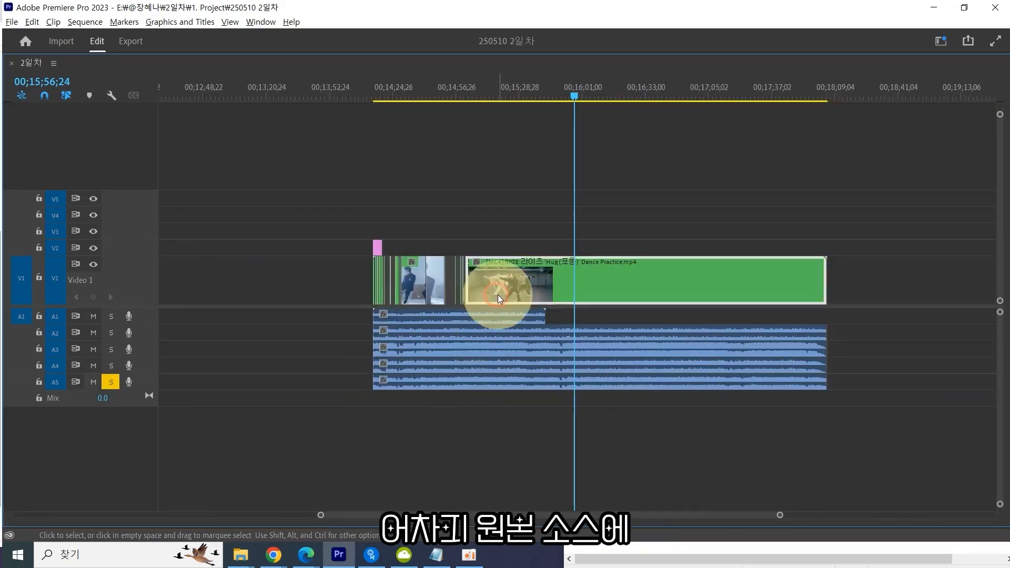
drag(523, 263, 503, 267)
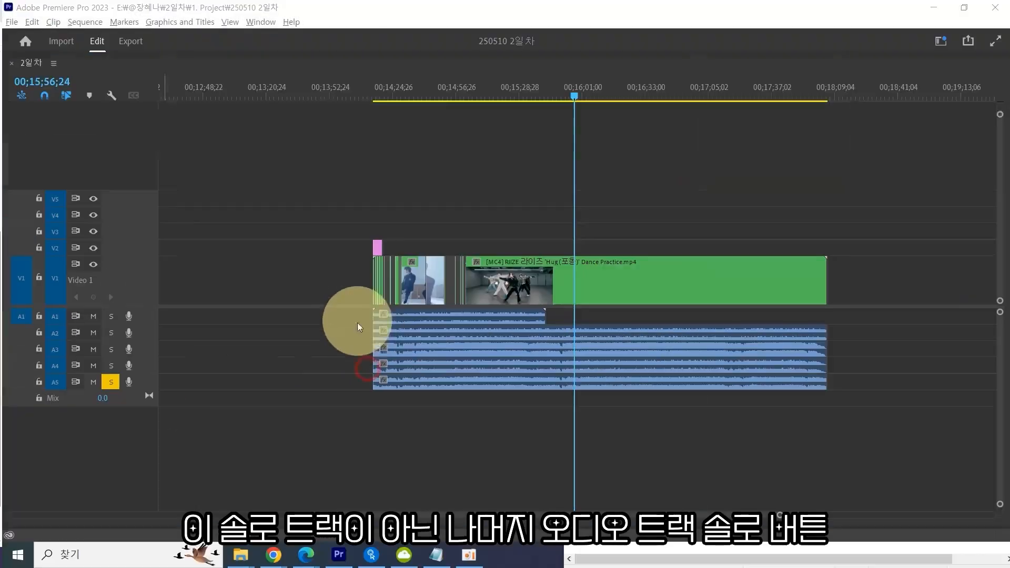
drag(547, 245, 1009, 336)
drag(904, 359, 904, 359)
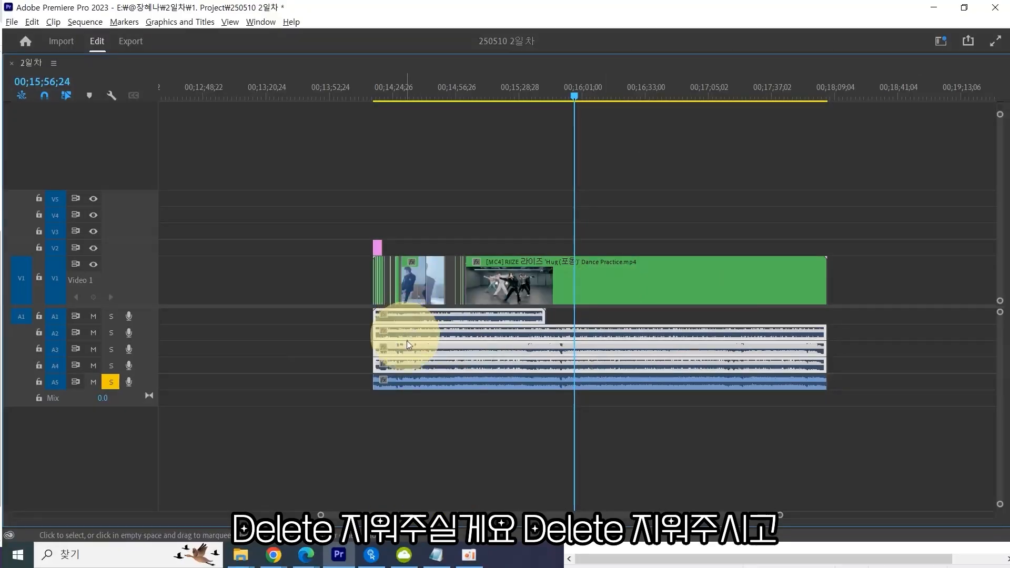
key(Delete)
key(grave)
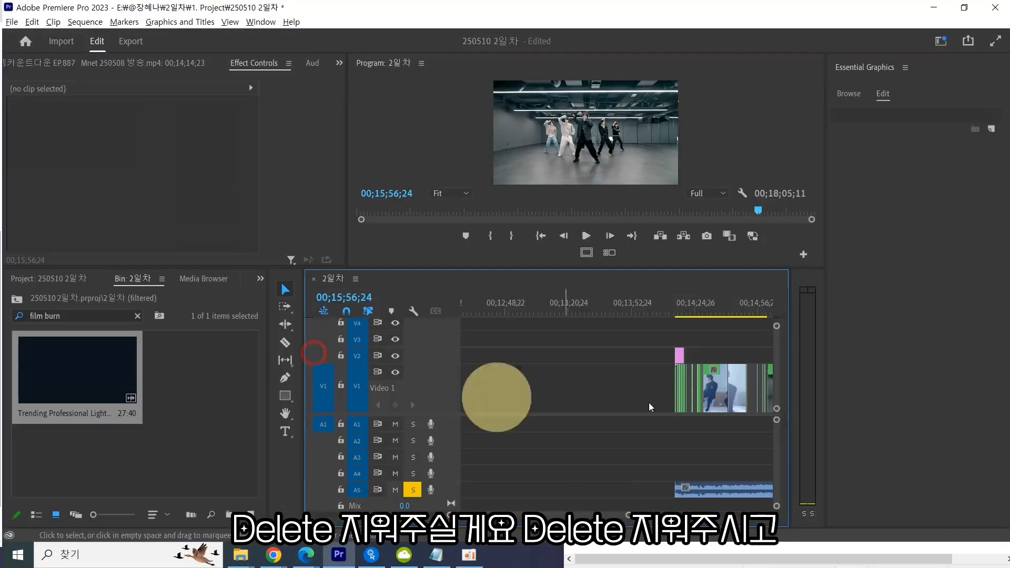
mouse_move(51, 362)
mouse_down()
mouse_move(480, 386)
mouse_move(718, 437)
mouse_move(726, 361)
mouse_move(699, 344)
mouse_move(677, 361)
mouse_move(674, 341)
mouse_move(647, 347)
mouse_move(694, 342)
mouse_move(670, 340)
mouse_up()
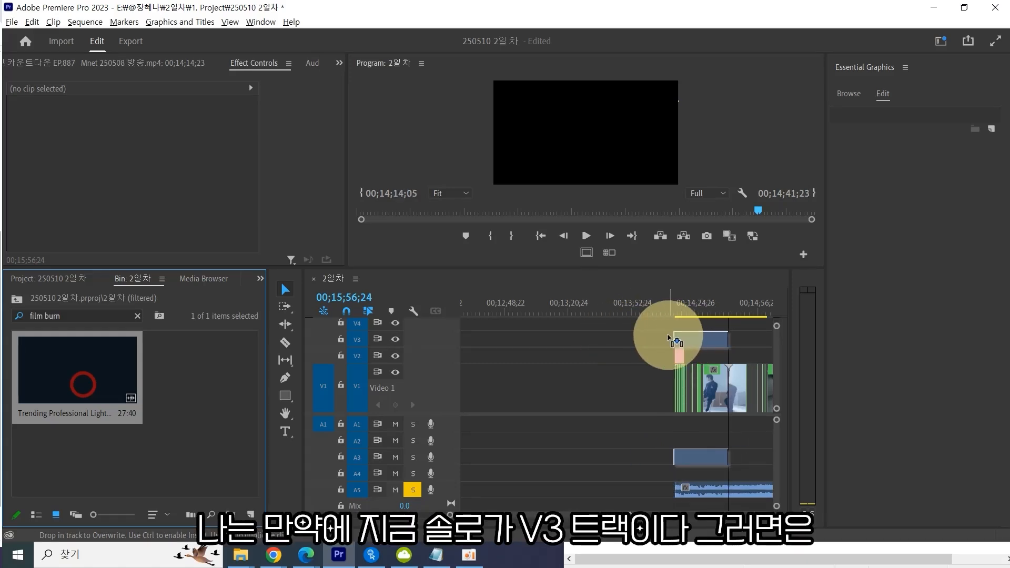
drag(668, 336, 671, 340)
key(ctrl+z)
Move the remaining audio clip from track A5 up to track A1.
click(704, 486)
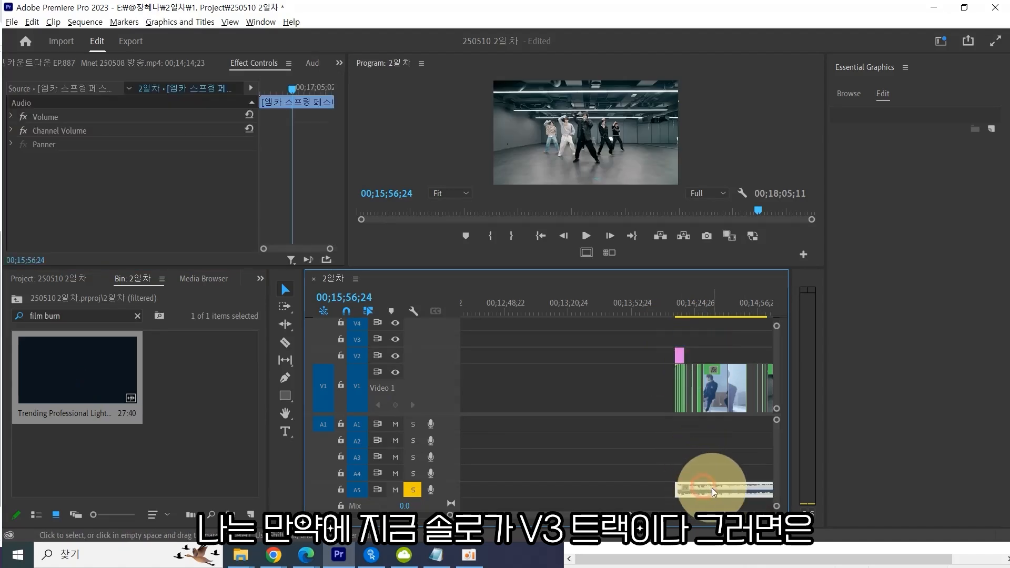
drag(704, 487, 698, 425)
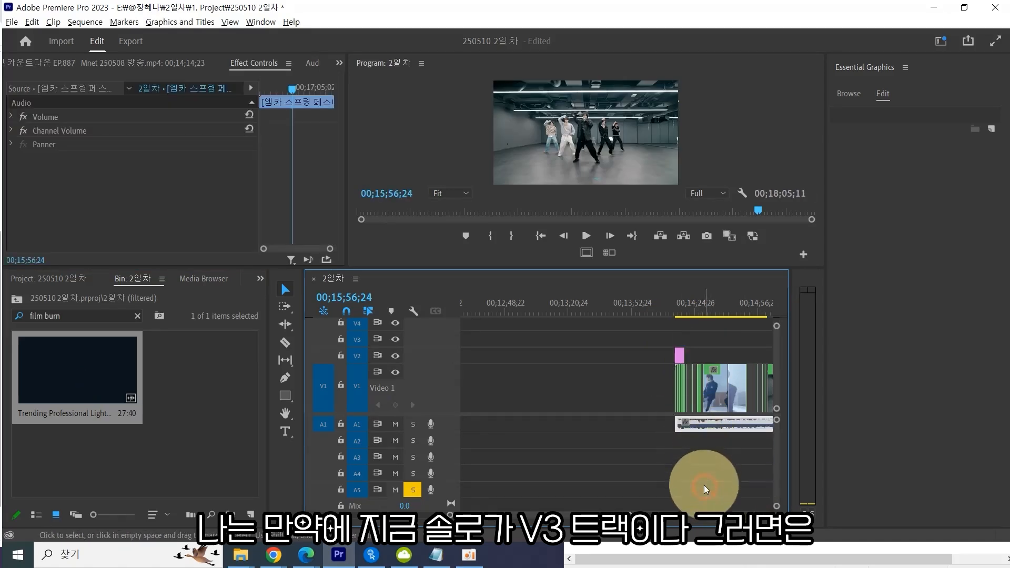
key(ctrl+z)
drag(705, 490, 703, 422)
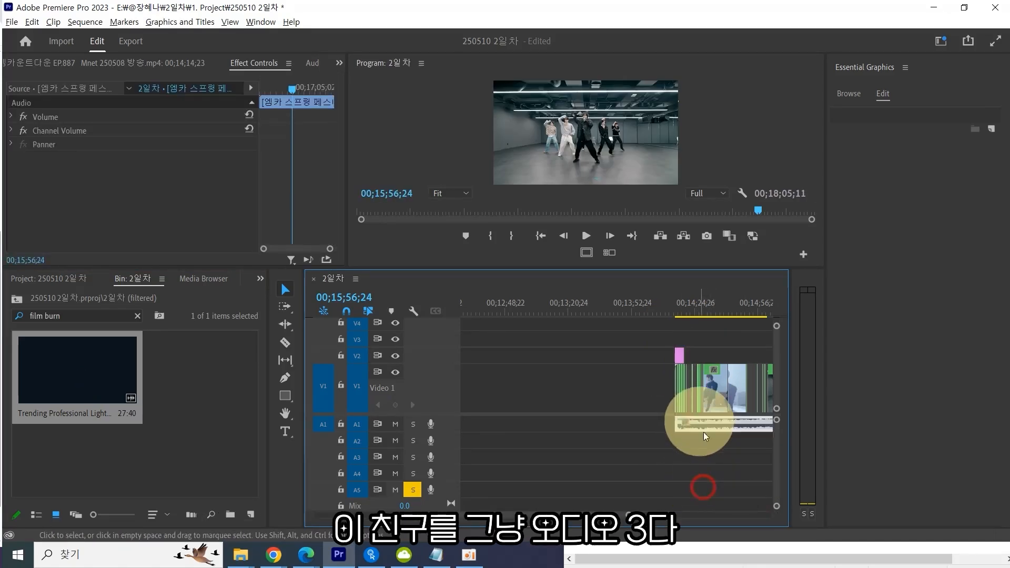
key(ctrl+z)
click(719, 491)
drag(720, 485, 705, 427)
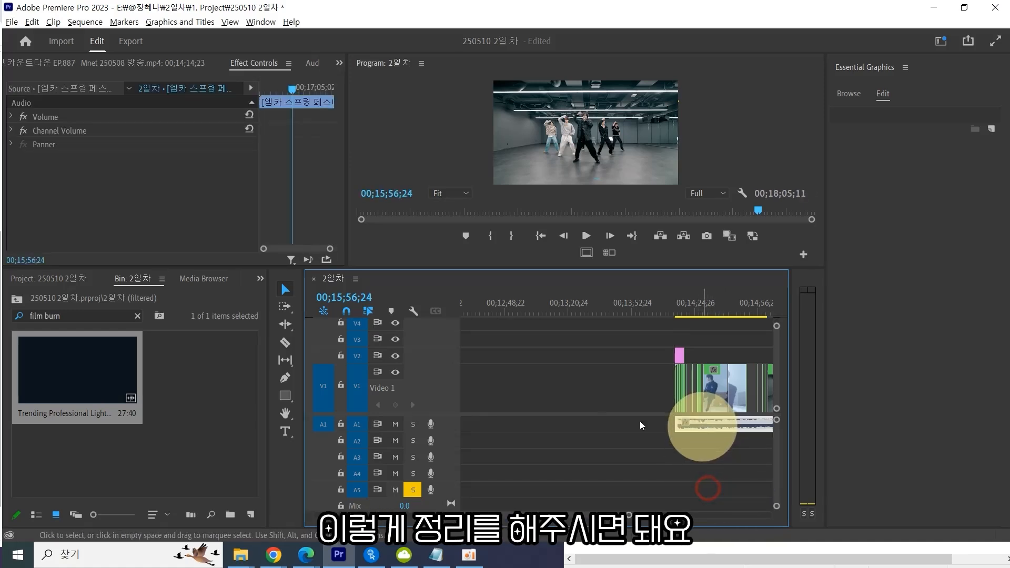
click(736, 456)
click(721, 423)
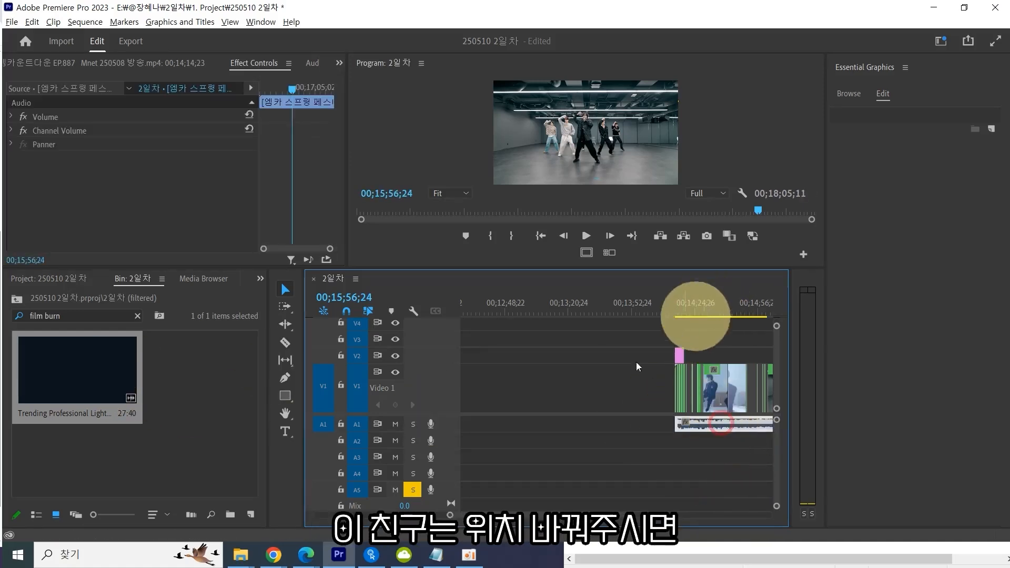
Switch the solo from audio track A5 to audio track A1.
click(413, 490)
click(414, 424)
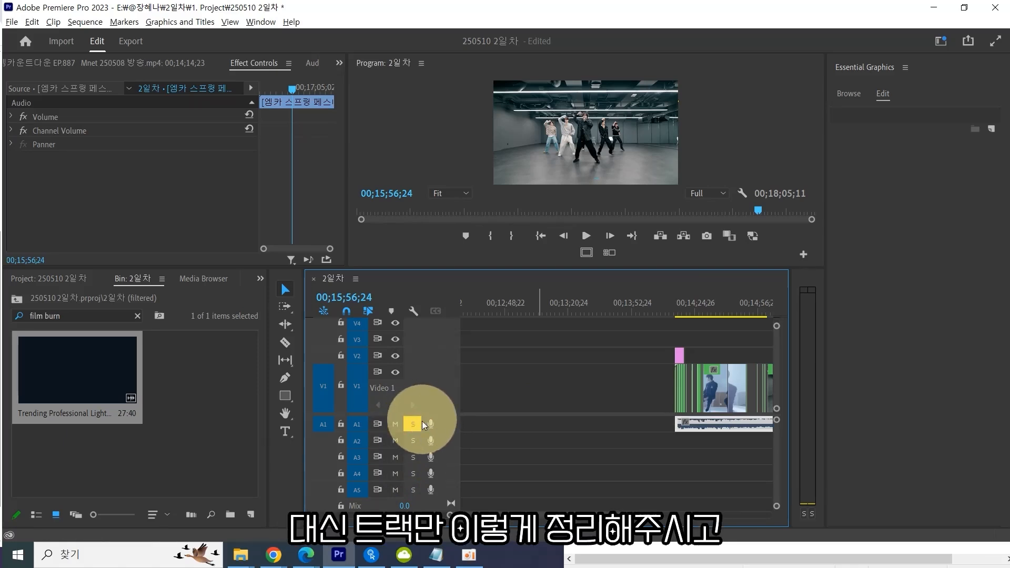
click(589, 433)
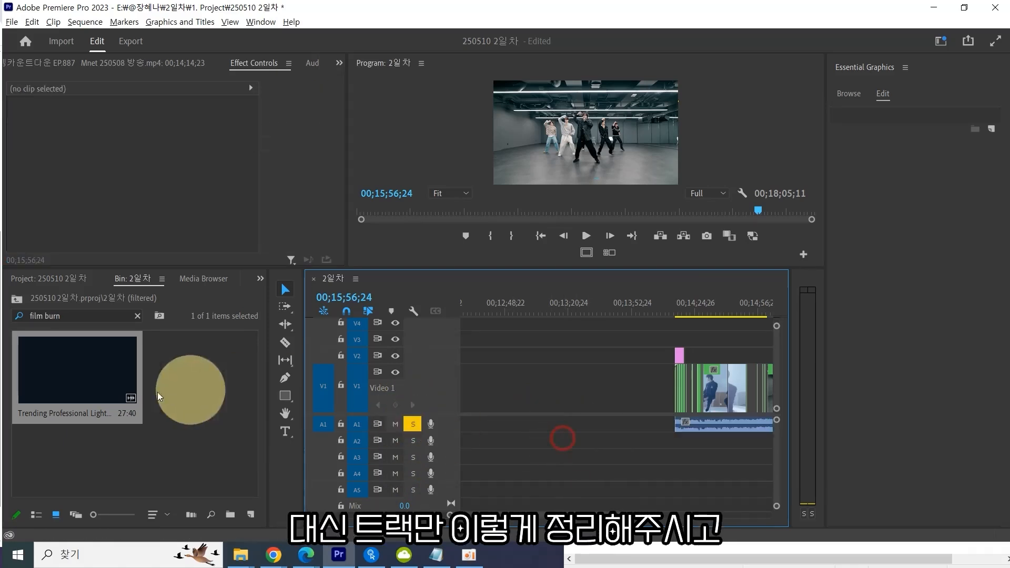
Place the film burn clip on track V3 above the 직캠 watermark at the start of the dance section.
click(92, 387)
mouse_move(186, 369)
mouse_down()
mouse_move(631, 354)
mouse_move(713, 338)
mouse_move(705, 349)
mouse_move(715, 348)
mouse_move(678, 345)
mouse_up()
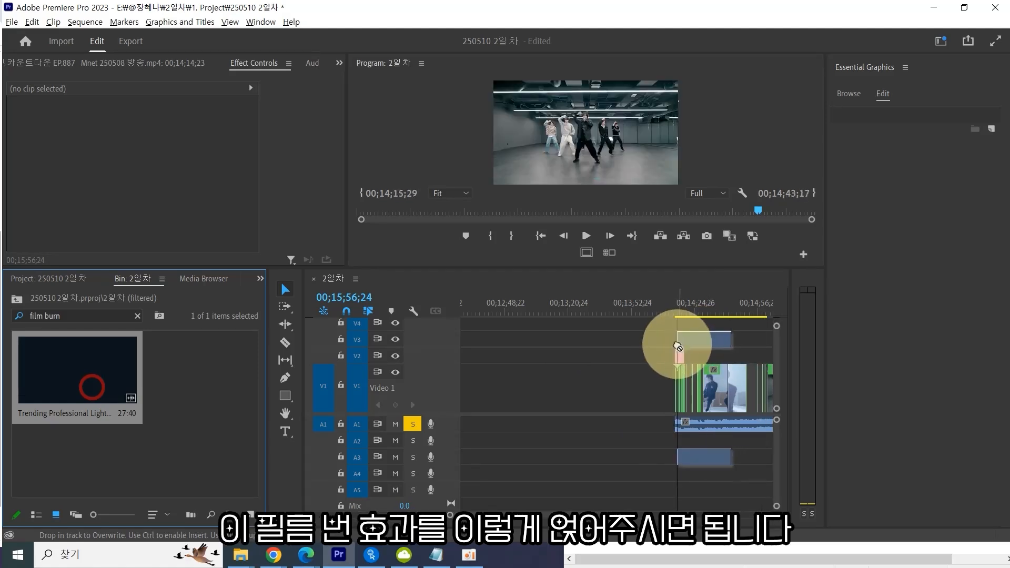
drag(717, 309, 706, 309)
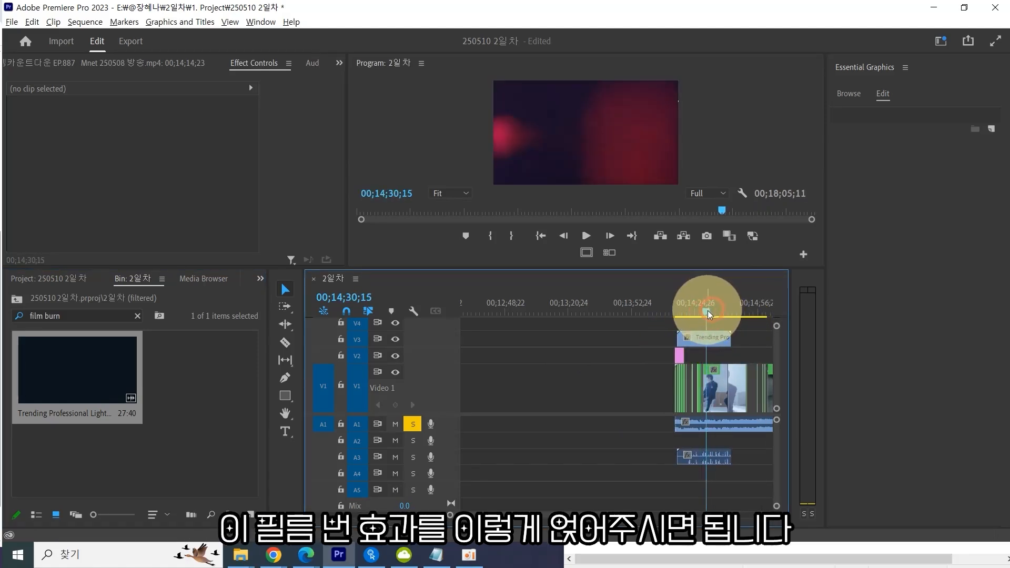
key(=)
key(=)
drag(610, 311, 591, 310)
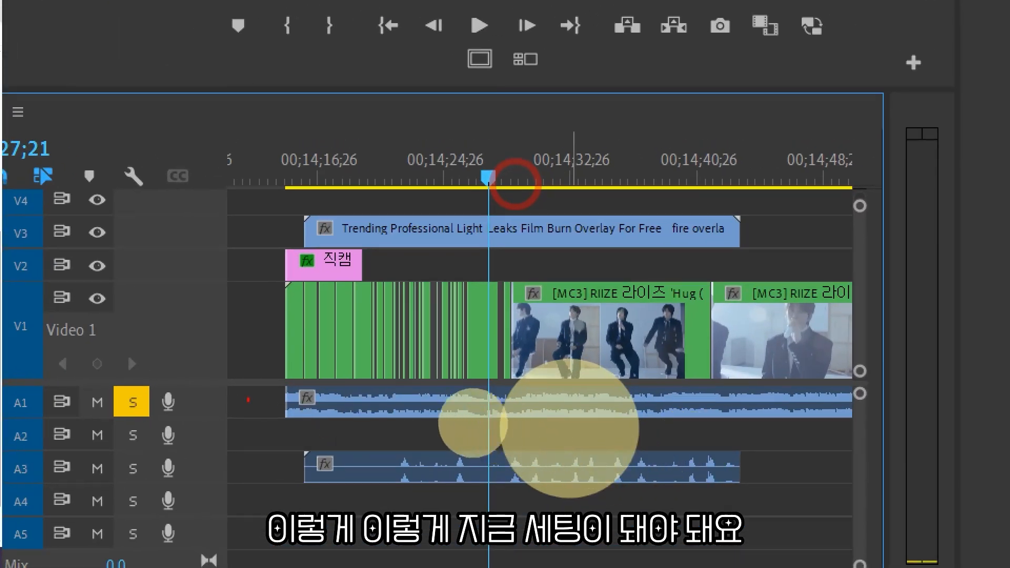
mouse_move(230, 390)
mouse_down()
mouse_move(265, 398)
mouse_move(254, 417)
mouse_move(254, 406)
mouse_move(217, 404)
mouse_up()
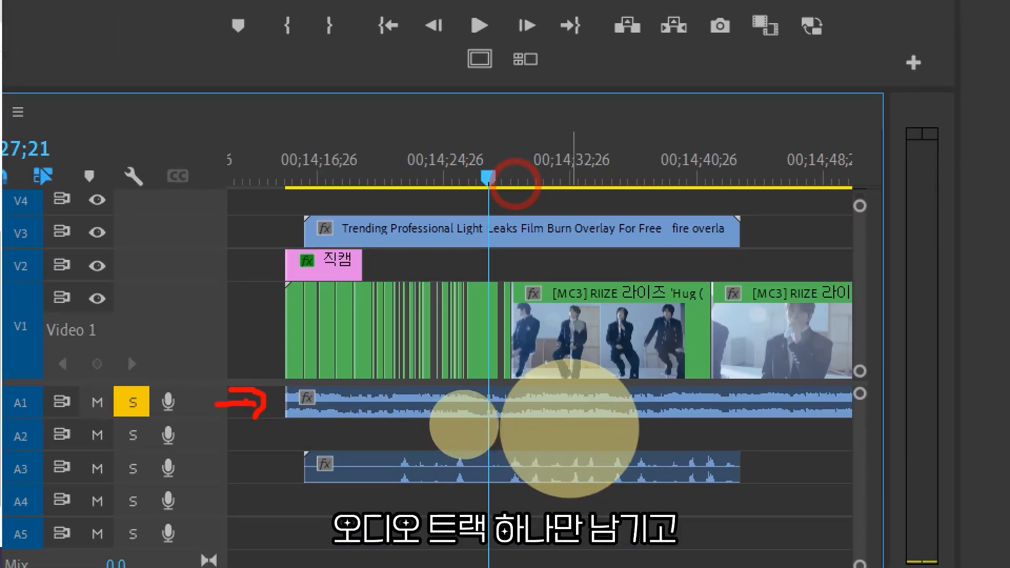
drag(168, 370, 202, 399)
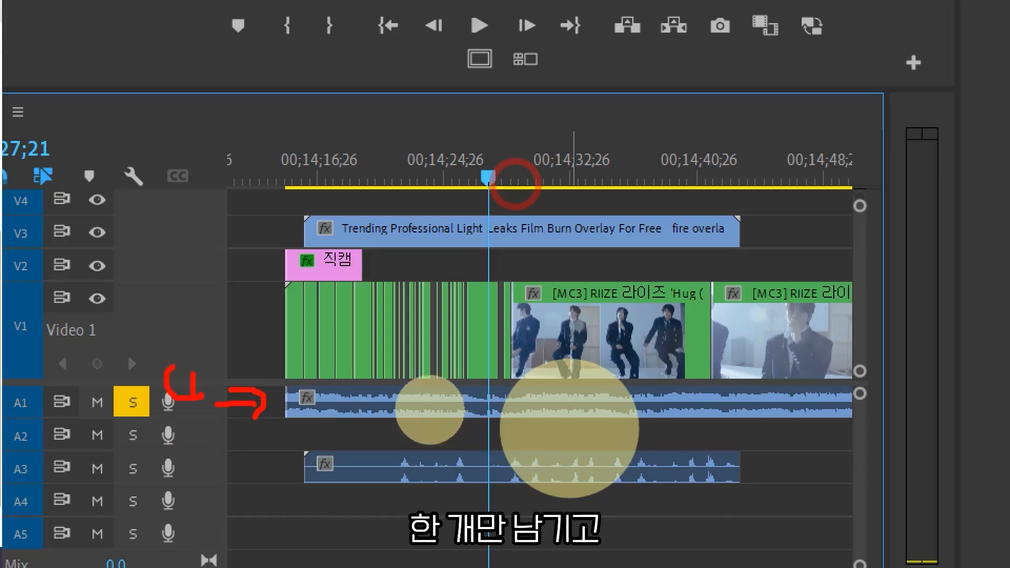
drag(266, 245, 291, 287)
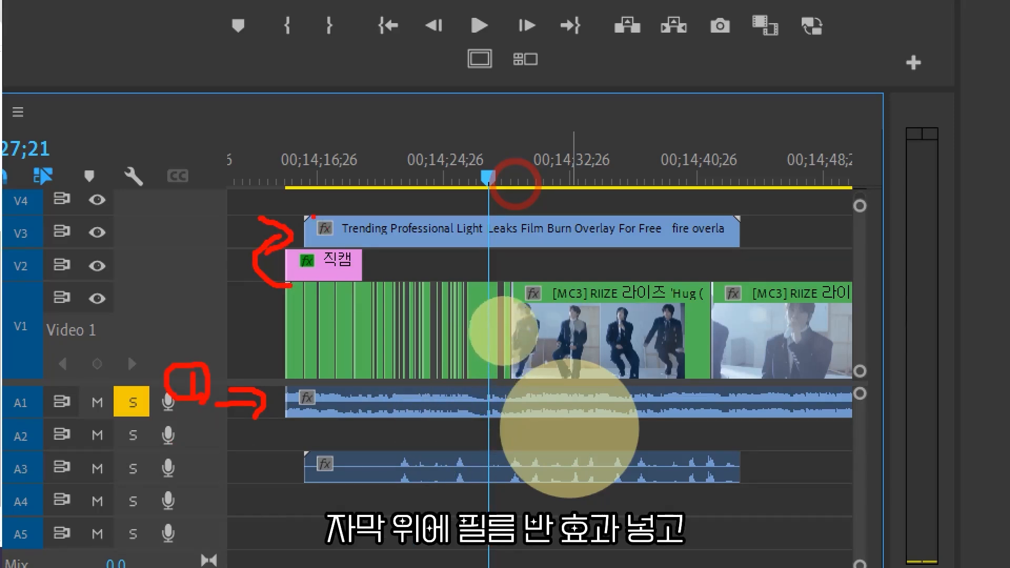
mouse_move(32, 250)
mouse_down()
mouse_move(8, 228)
mouse_move(85, 237)
mouse_move(61, 258)
mouse_up()
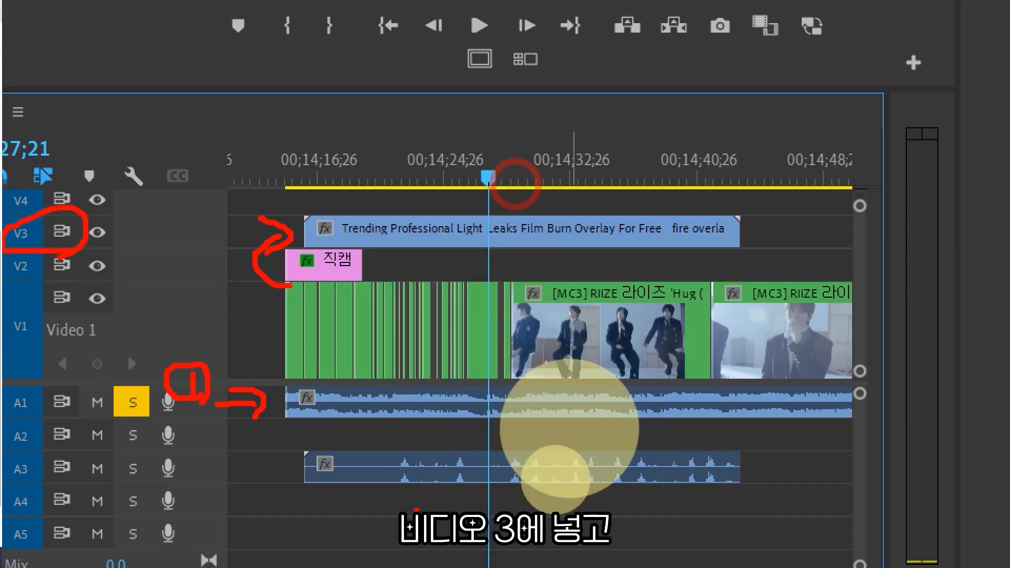
mouse_move(396, 495)
mouse_down()
mouse_move(462, 481)
mouse_move(758, 483)
mouse_move(754, 450)
mouse_move(721, 419)
mouse_move(378, 447)
mouse_move(400, 494)
mouse_up()
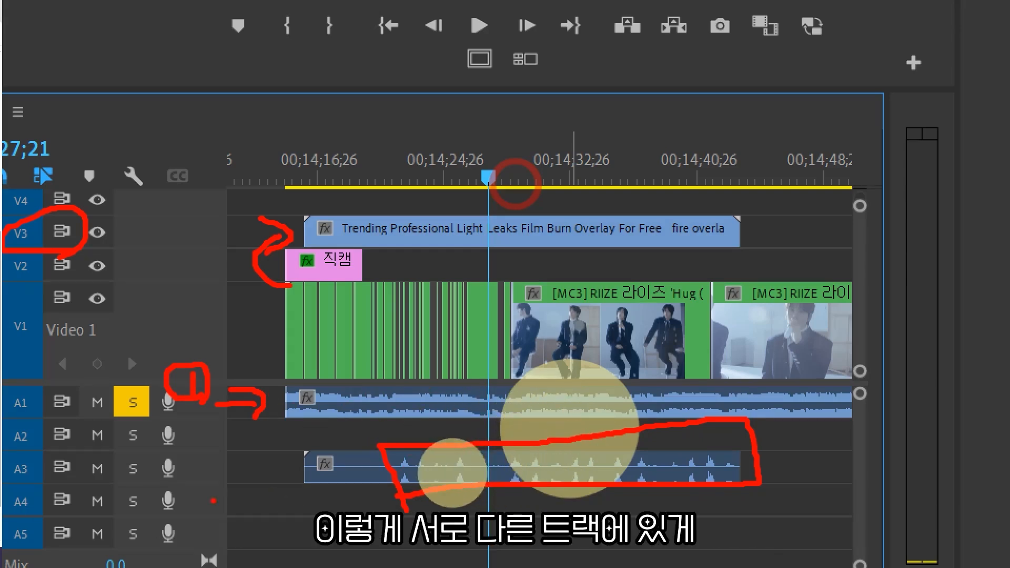
drag(5, 481, 364, 487)
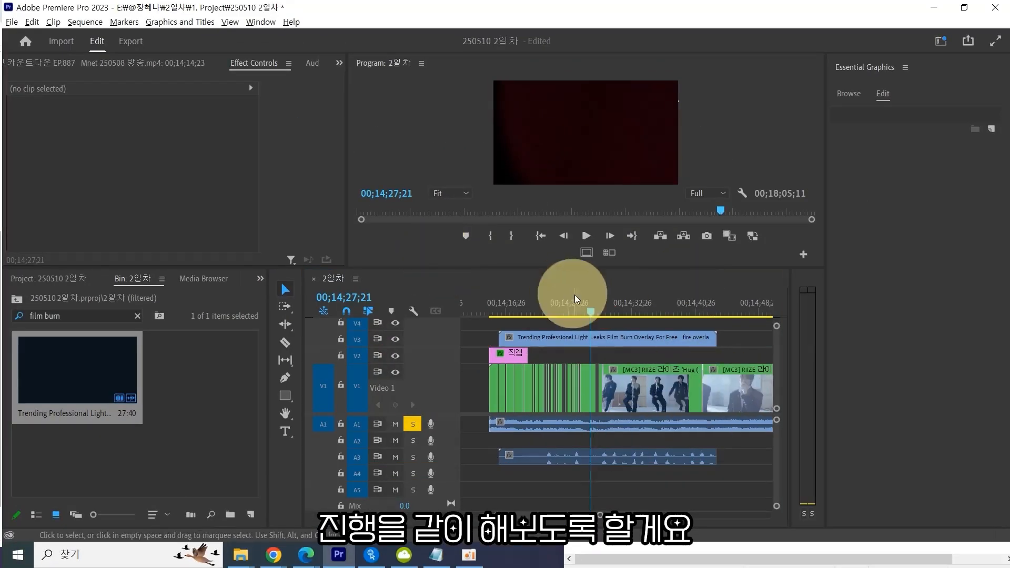
Open the film burn clip in the Source Monitor and scrub through it full screen to see where the burn begins.
click(460, 229)
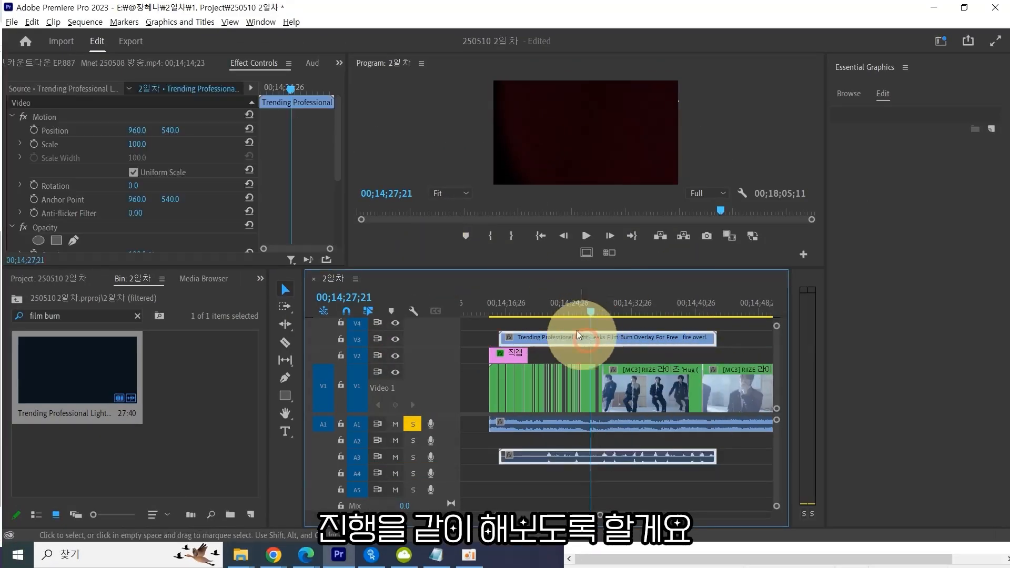
double_click(529, 337)
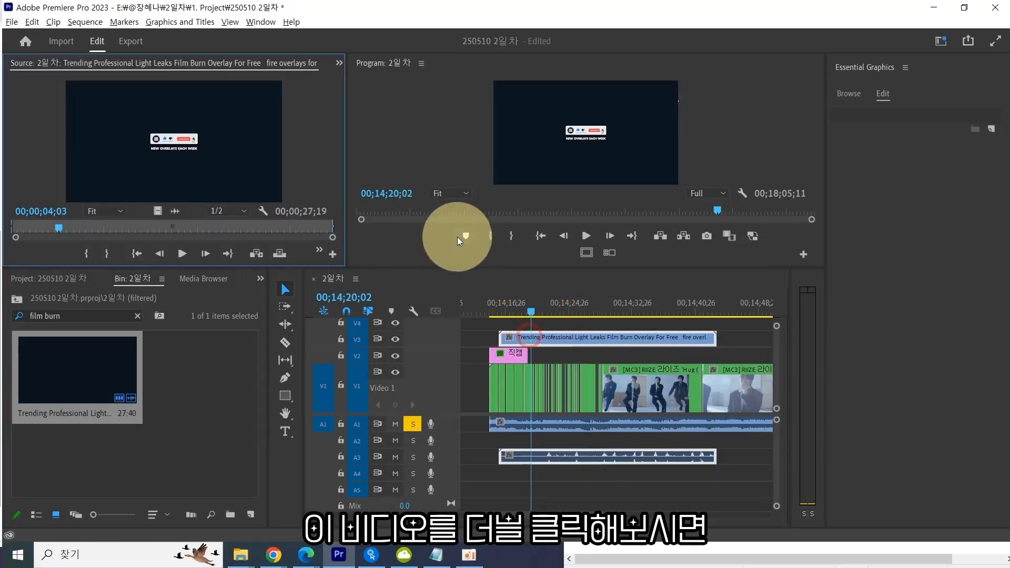
drag(59, 226, 48, 228)
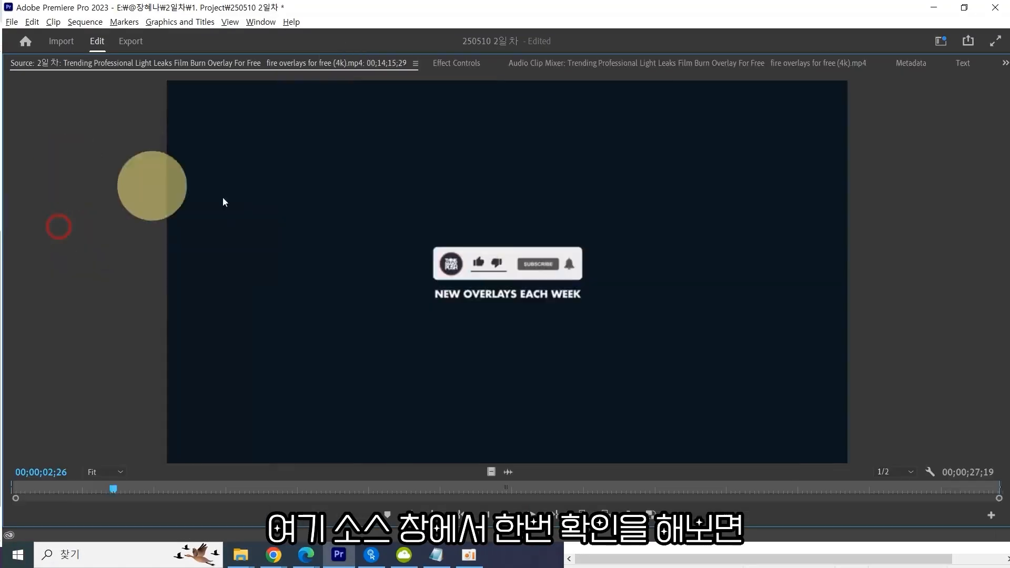
key(grave)
drag(44, 491, 222, 488)
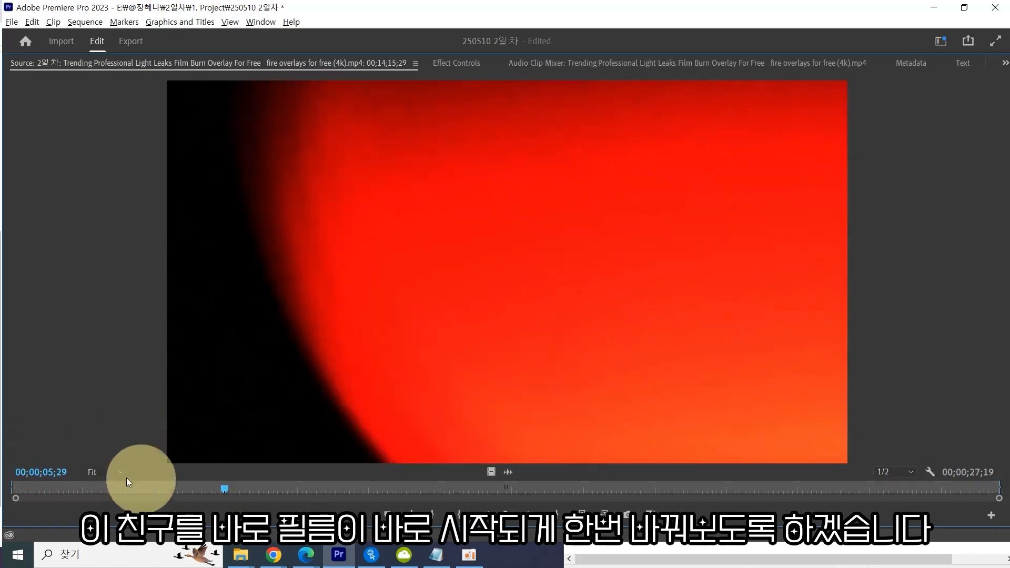
mouse_move(225, 486)
mouse_down()
mouse_move(58, 488)
mouse_move(226, 487)
mouse_move(207, 490)
mouse_up()
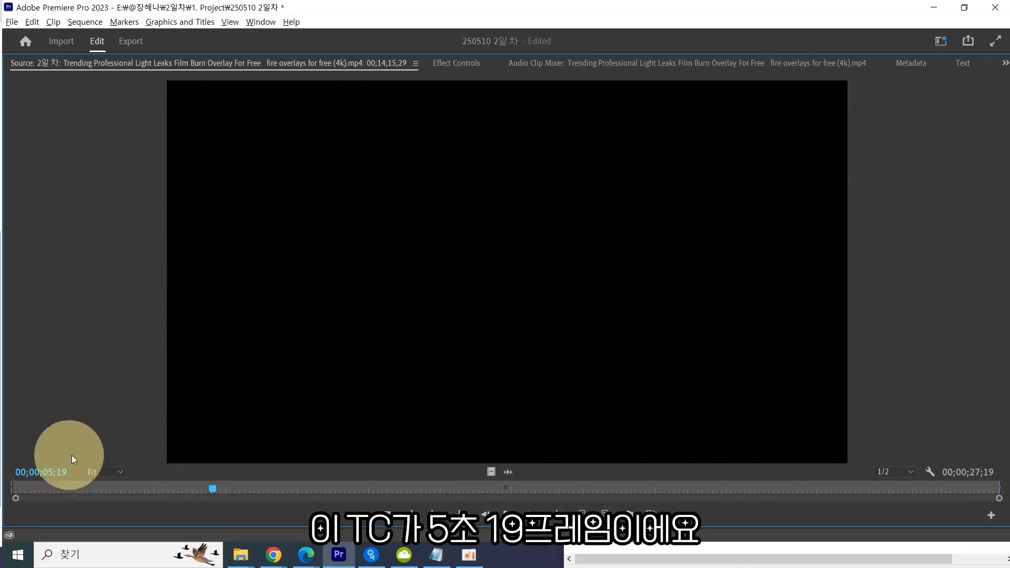
key(grave)
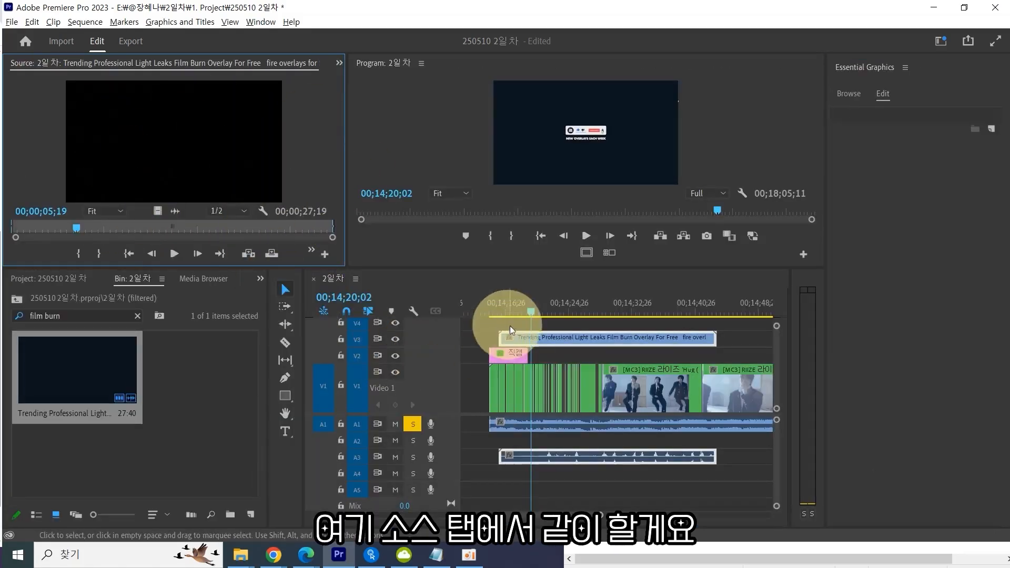
Reopen the film burn clip in the Source Monitor and expand the height of track V3.
click(528, 336)
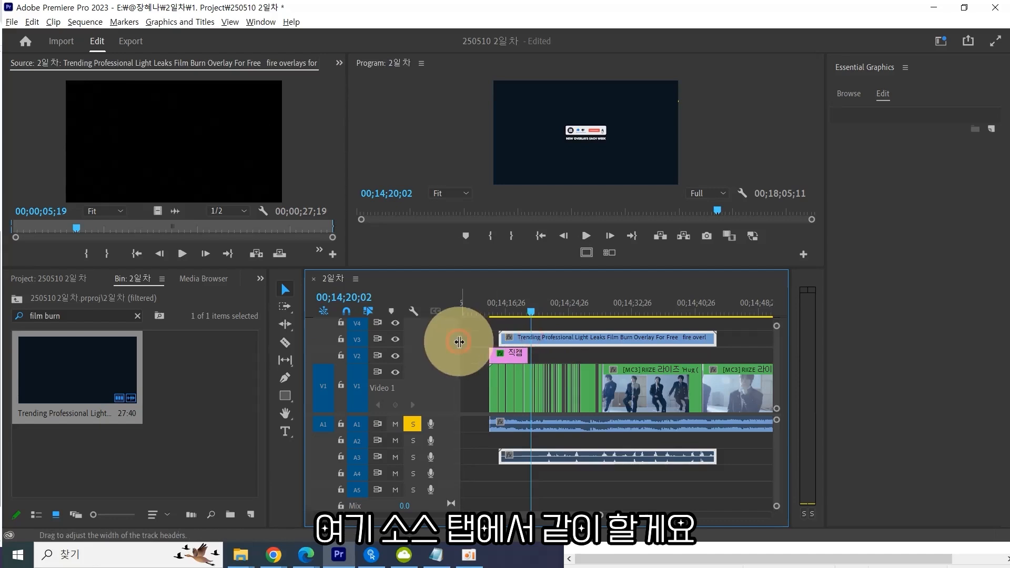
click(455, 350)
double_click(470, 342)
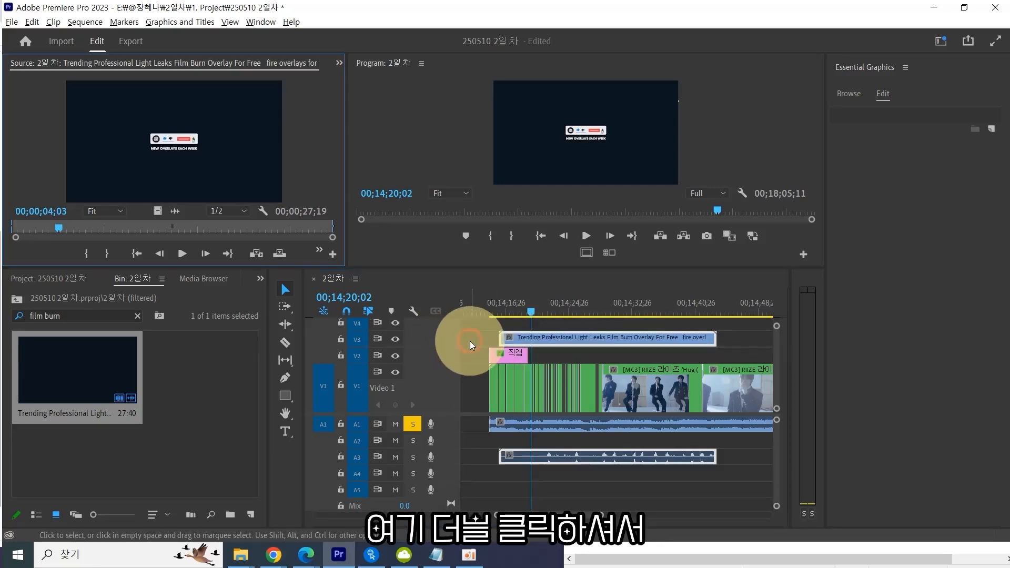
click(527, 341)
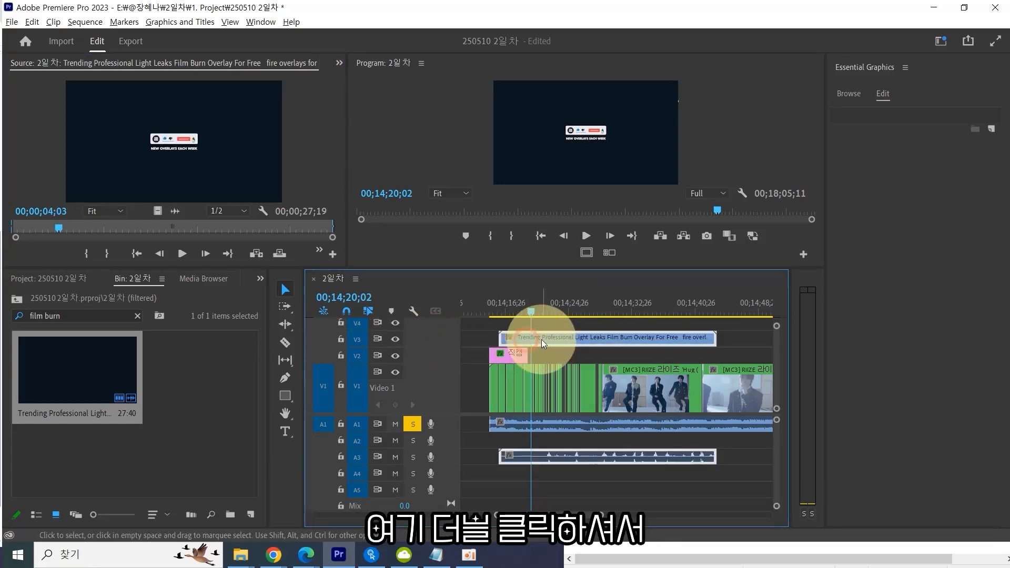
double_click(544, 343)
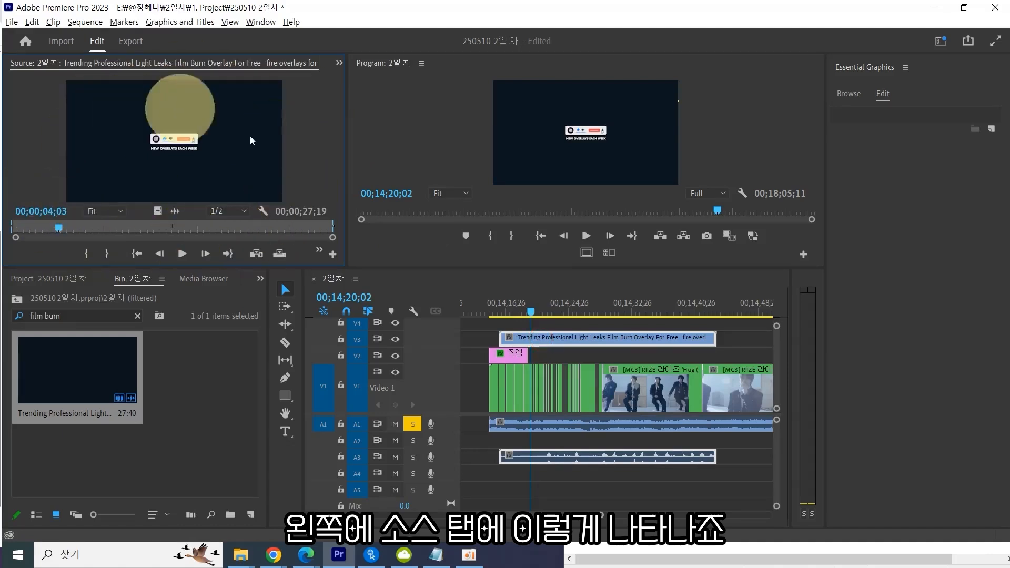
double_click(445, 343)
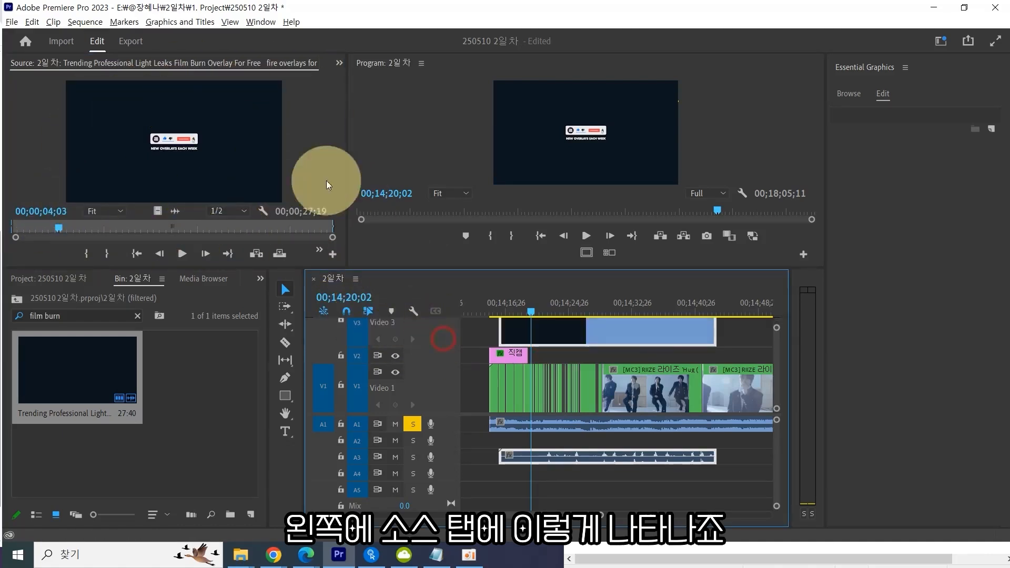
Step through the film burn clip frame by frame in a maximized Source Monitor to find where the burn begins.
click(223, 102)
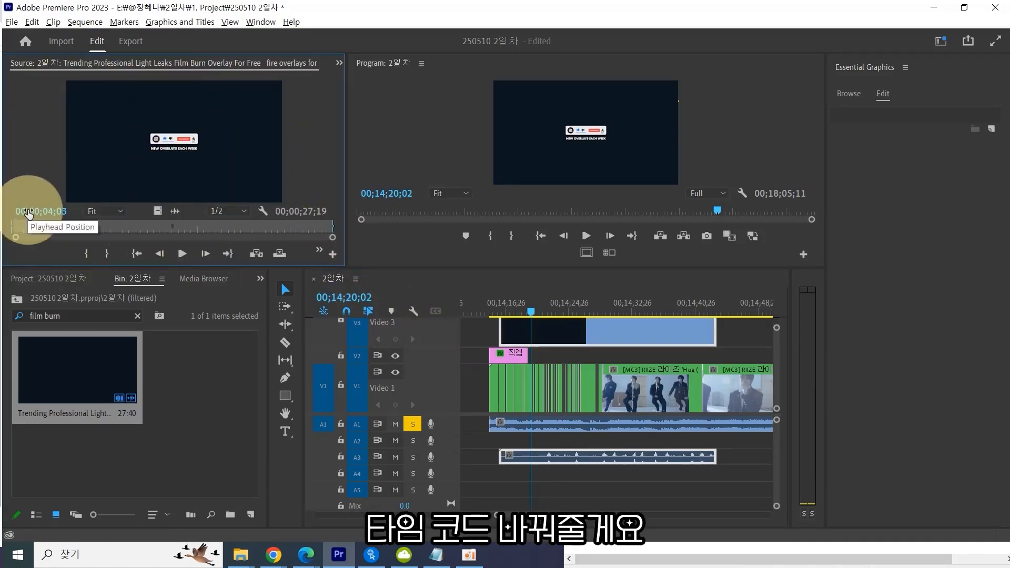
drag(58, 228, 79, 232)
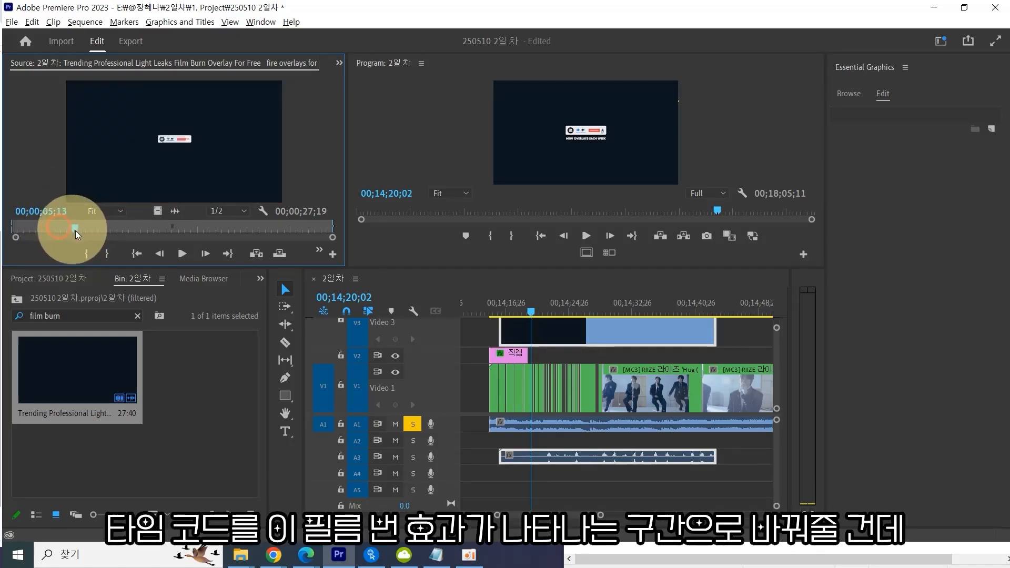
key(grave)
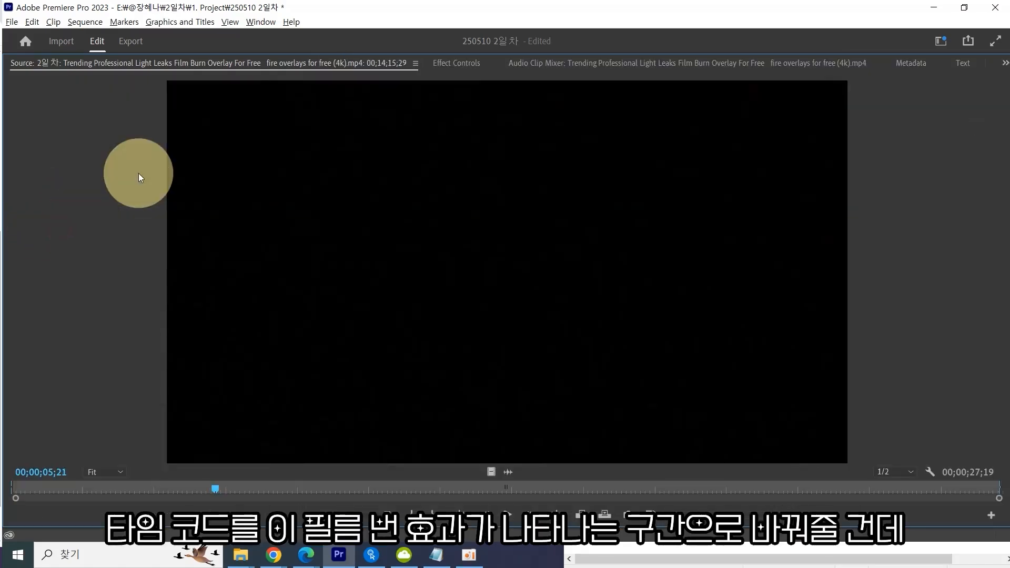
key(Right)
key(Right)
key(Right)
key(Right)
key(Right)
key(Right)
key(Left)
key(Left)
key(Left)
key(Left)
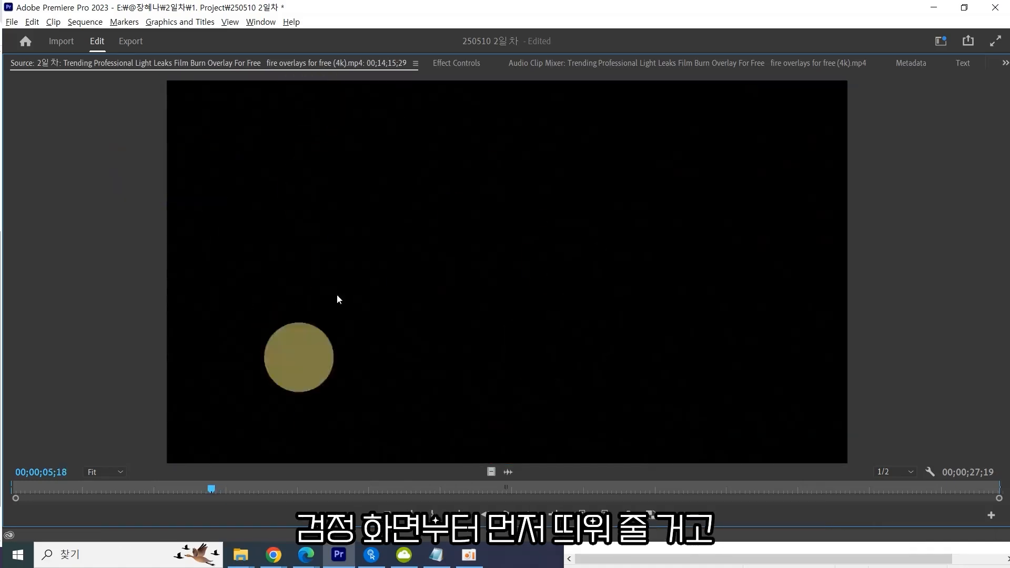
key(grave)
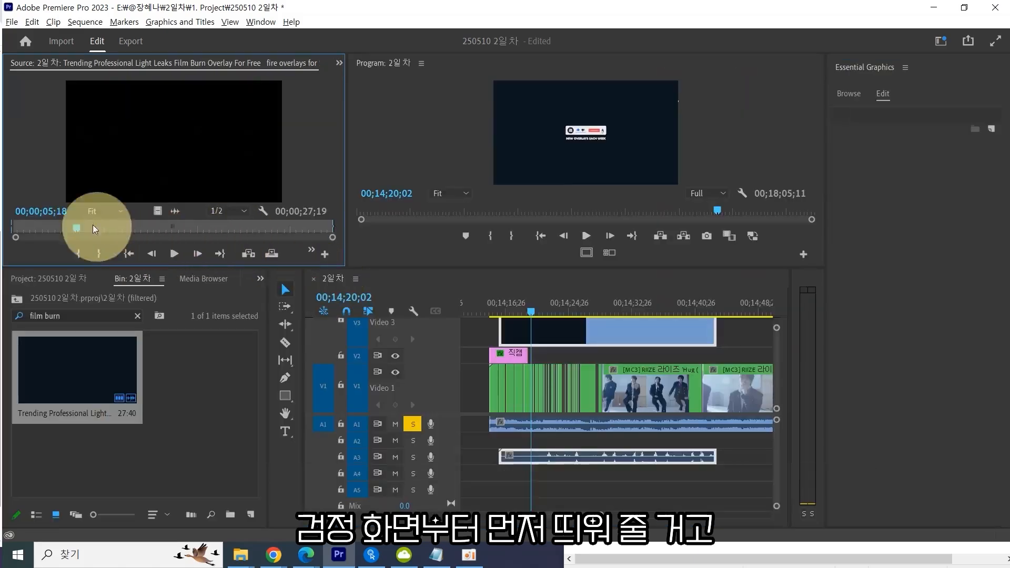
Mark the film burn clip's In point at 00;00;05;18 in the Source Monitor.
click(38, 213)
text(5)
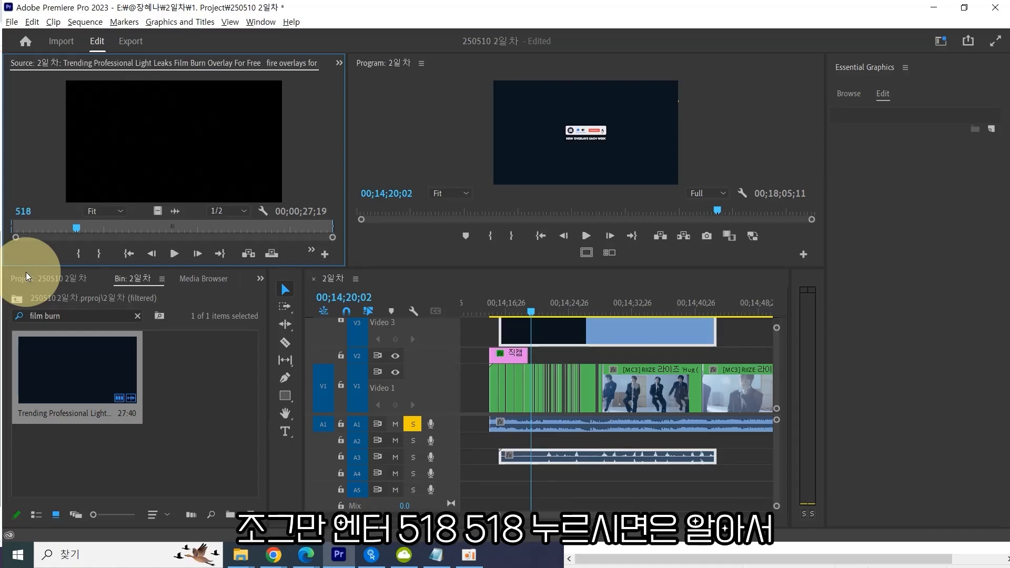
click(25, 211)
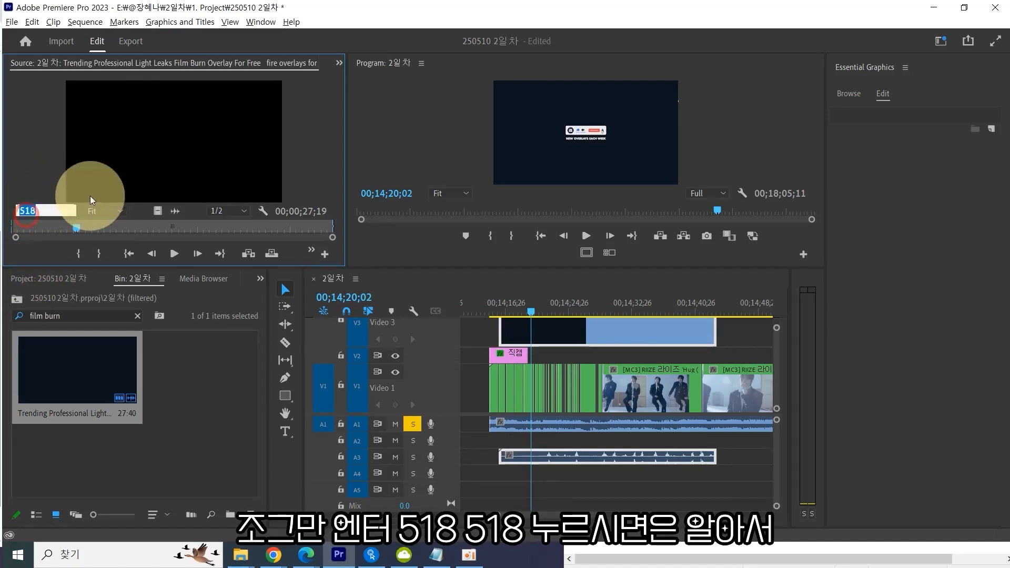
click(46, 210)
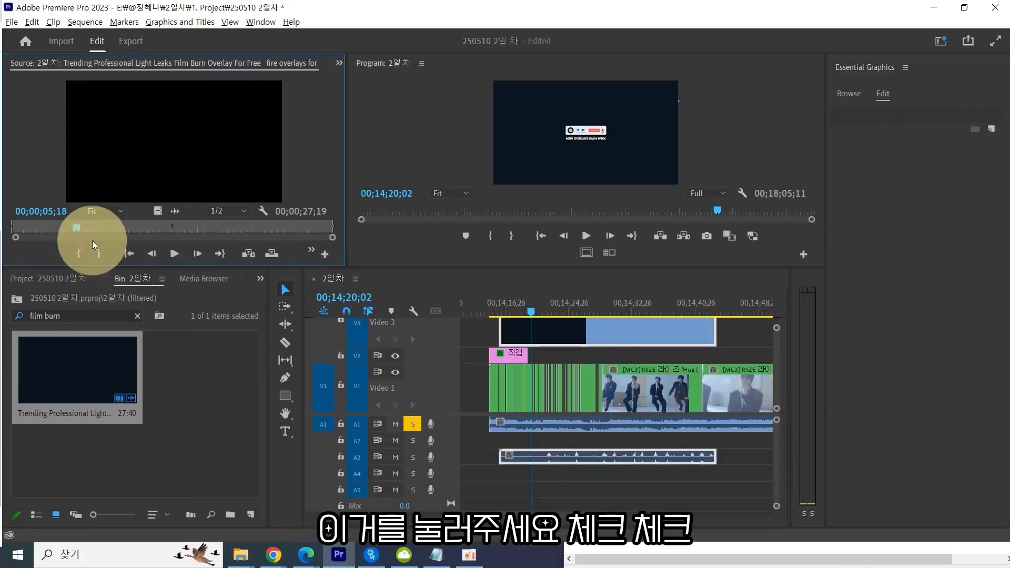
click(80, 253)
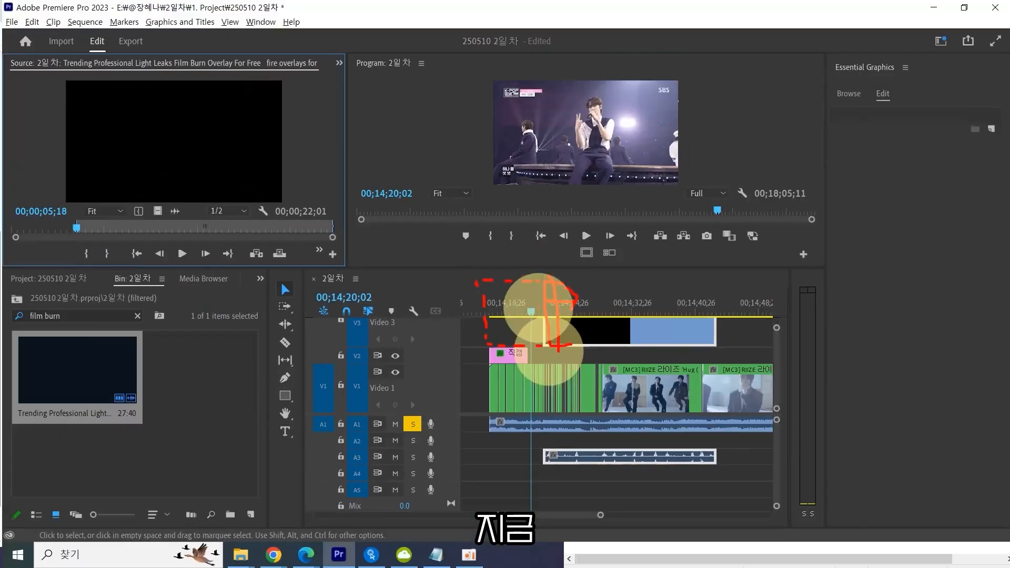
Open the film burn clip on V3 at the burn position and show its Effect Controls.
drag(531, 307, 580, 315)
click(601, 340)
double_click(597, 337)
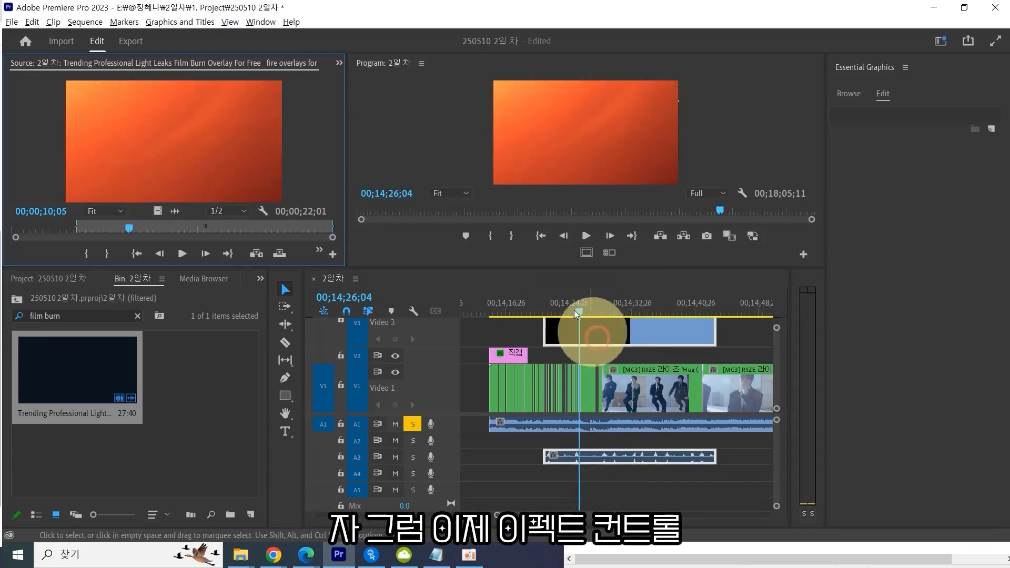
click(339, 63)
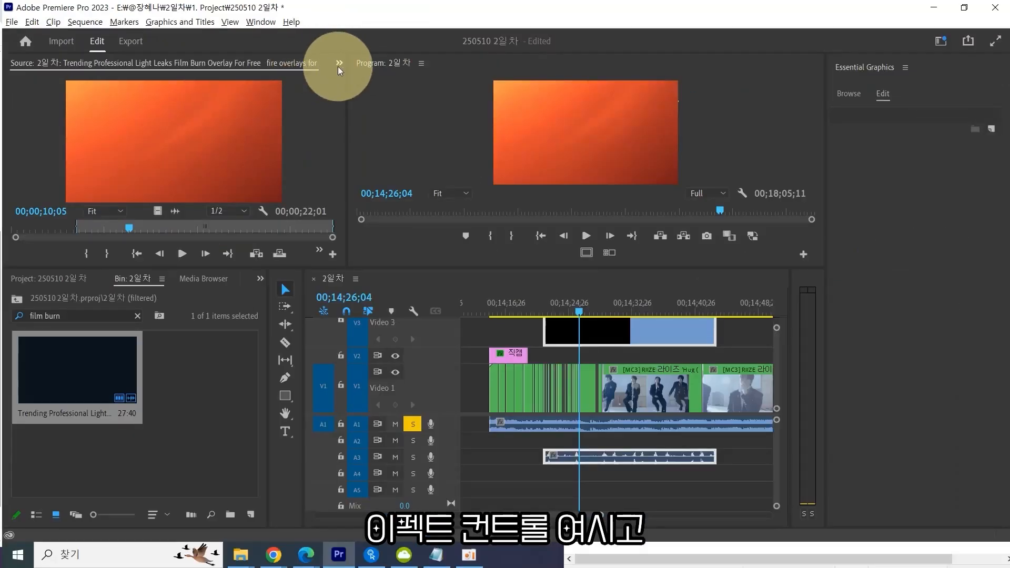
click(339, 64)
click(390, 92)
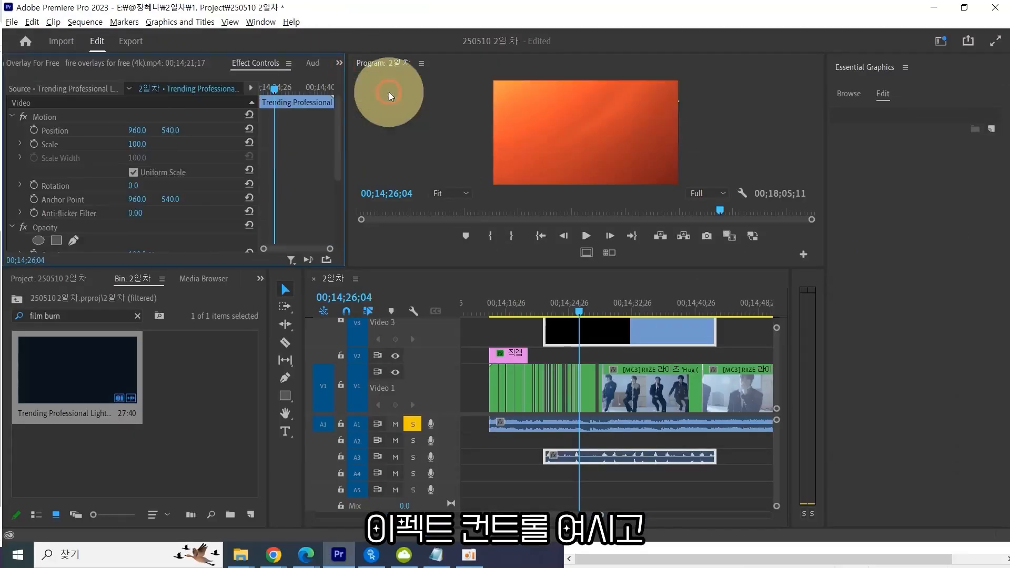
Try the Dissolve, Darken, Multiply, Color Burn, Linear Burn and Darker Color blend modes on the film burn clip.
scroll(92, 200, down, 3)
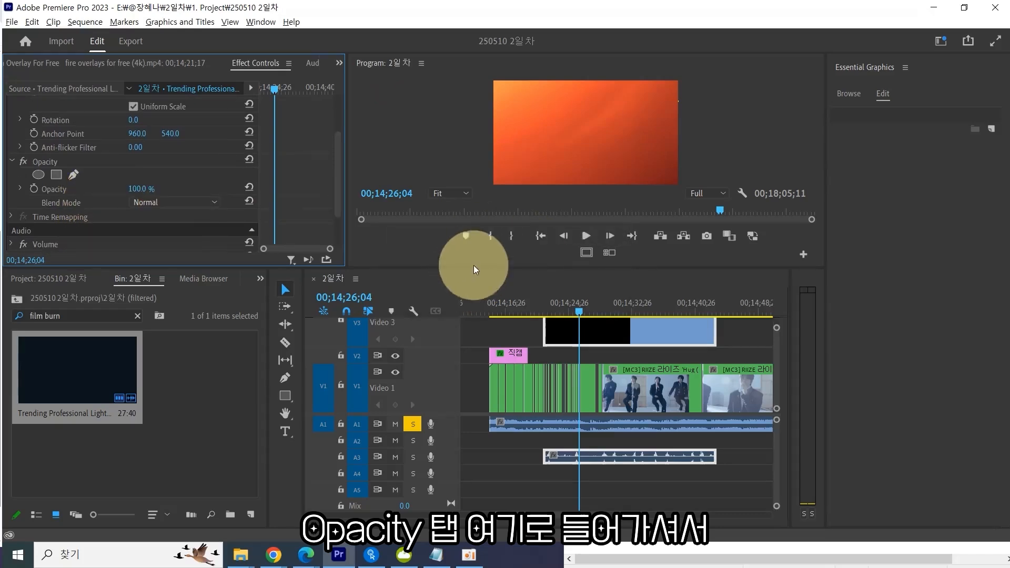
click(867, 253)
key(ctrl+w)
click(242, 202)
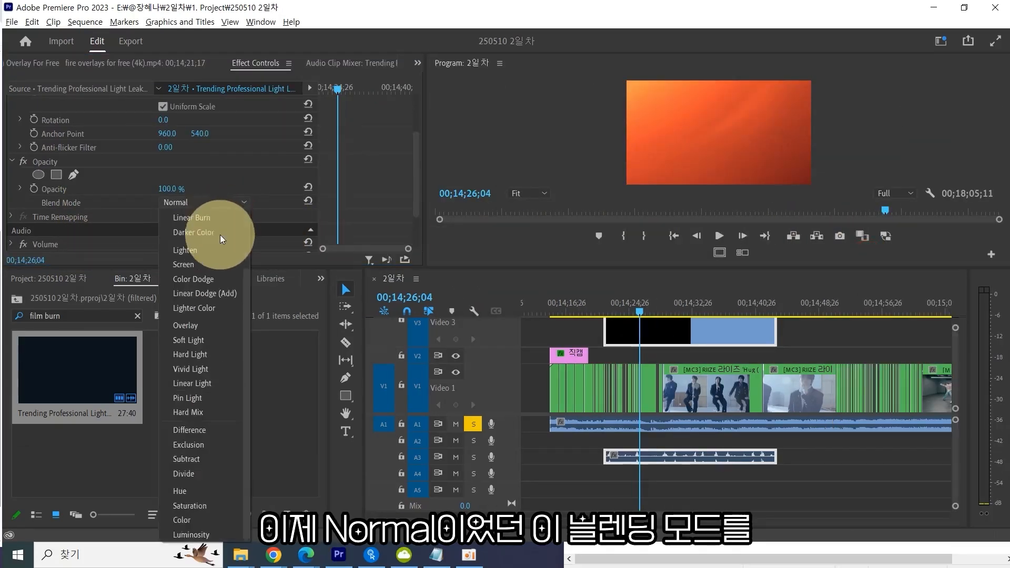
click(202, 230)
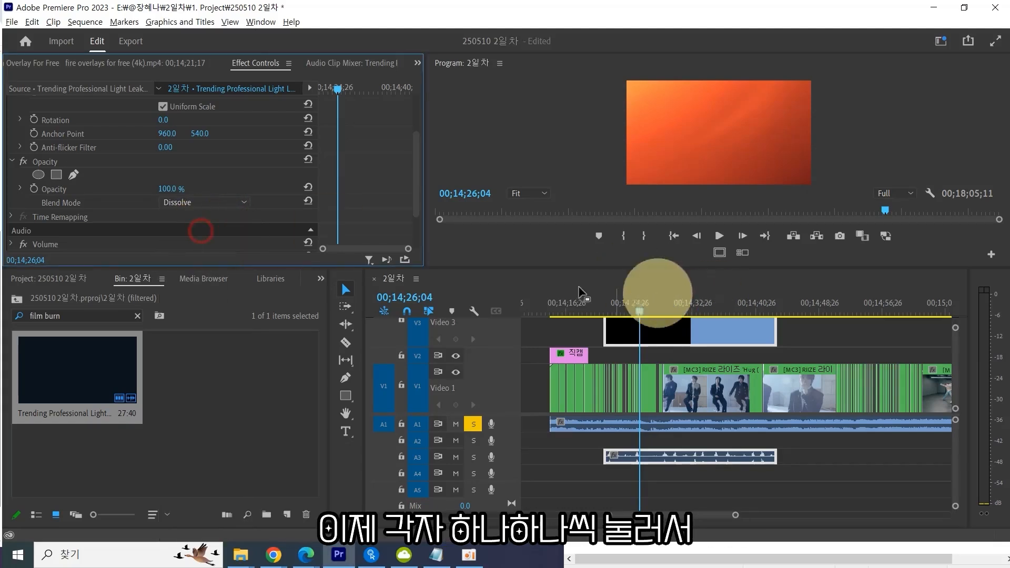
click(221, 199)
click(211, 232)
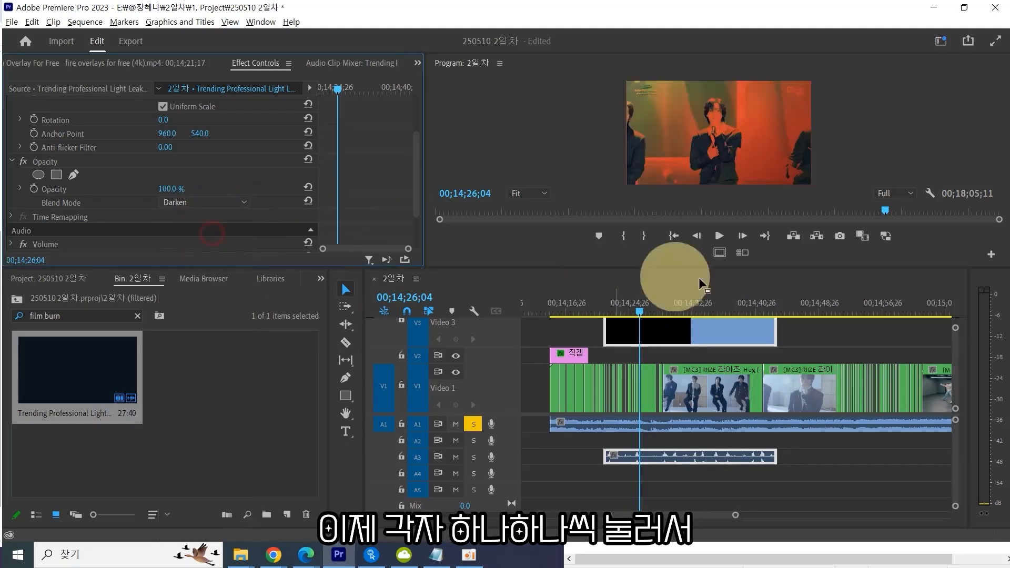
key(grave)
key(grave)
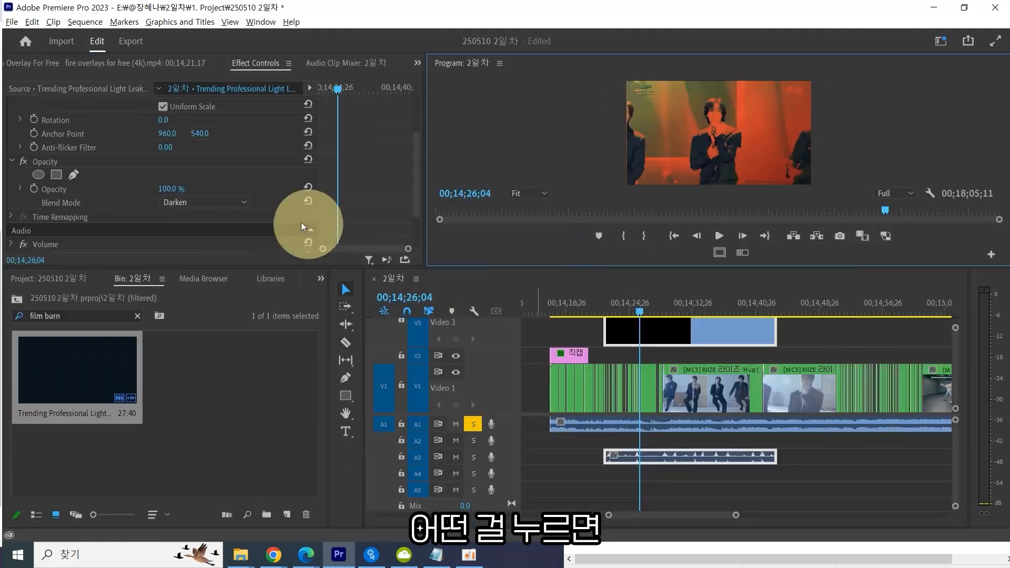
click(229, 201)
click(214, 235)
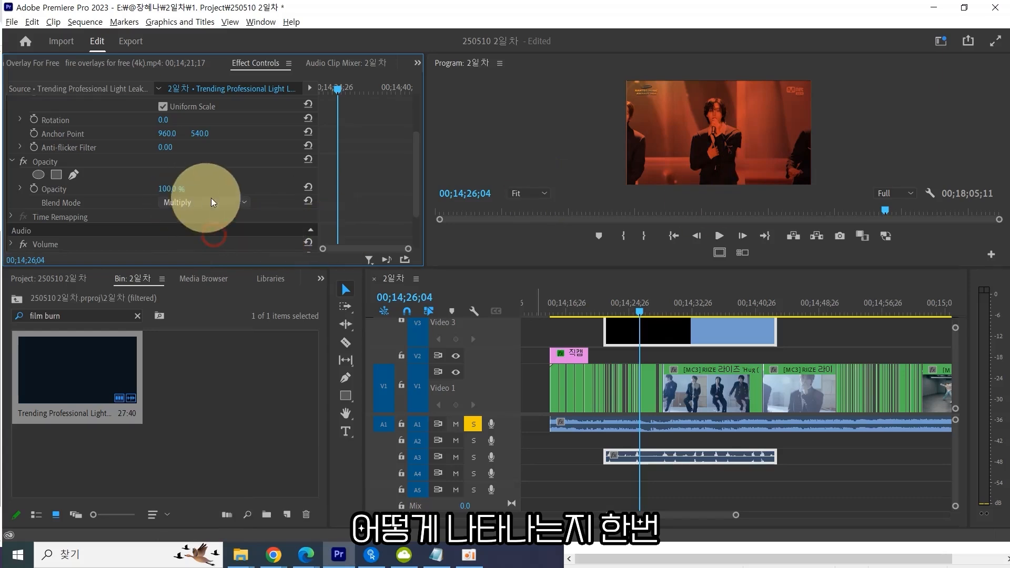
click(211, 199)
click(213, 232)
click(218, 205)
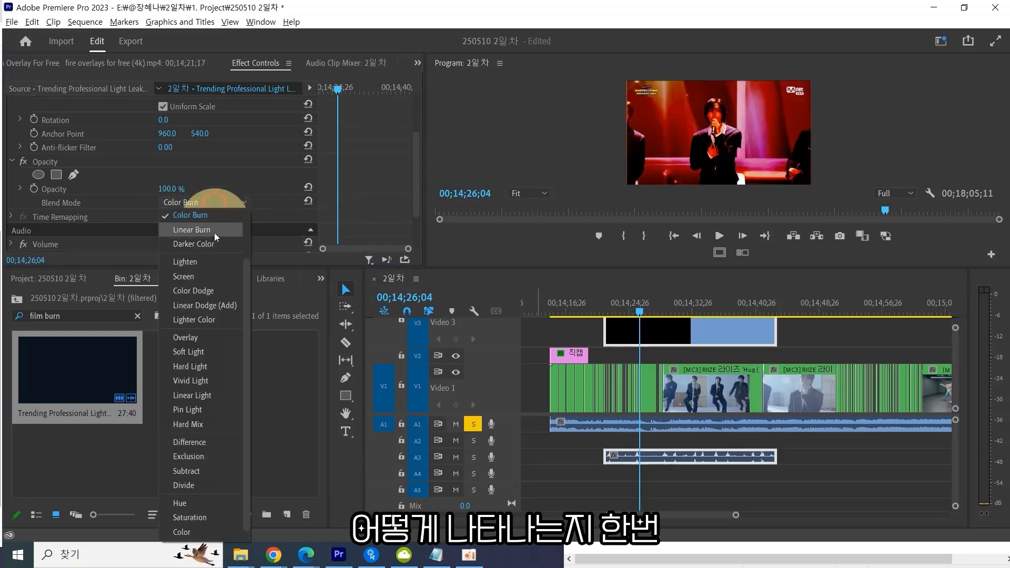
click(210, 230)
click(210, 200)
click(218, 228)
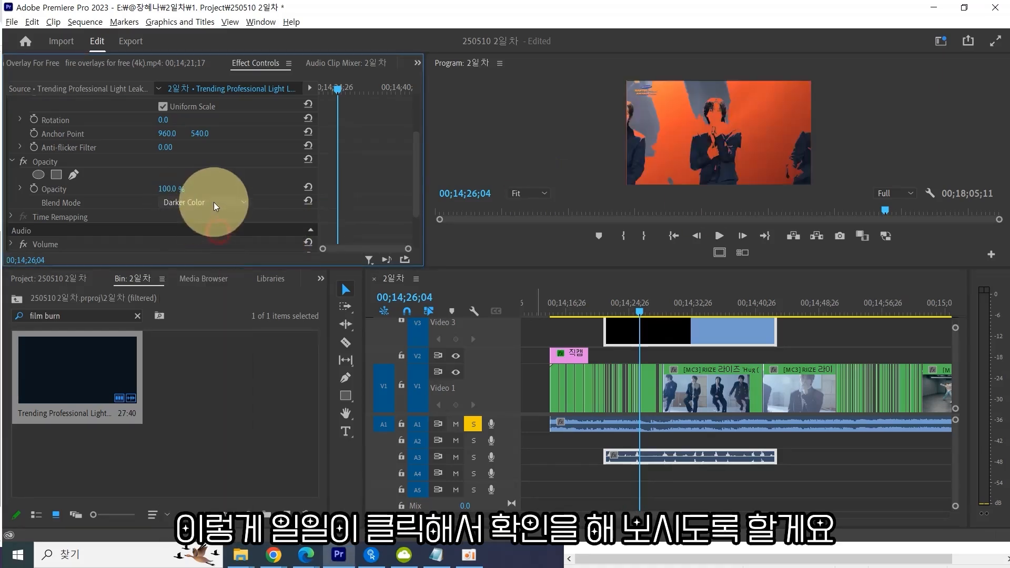
Compare the Lighten and Screen blend modes against Darken, Linear Burn and Darker Color on the film burn clip.
click(214, 202)
click(212, 254)
click(225, 203)
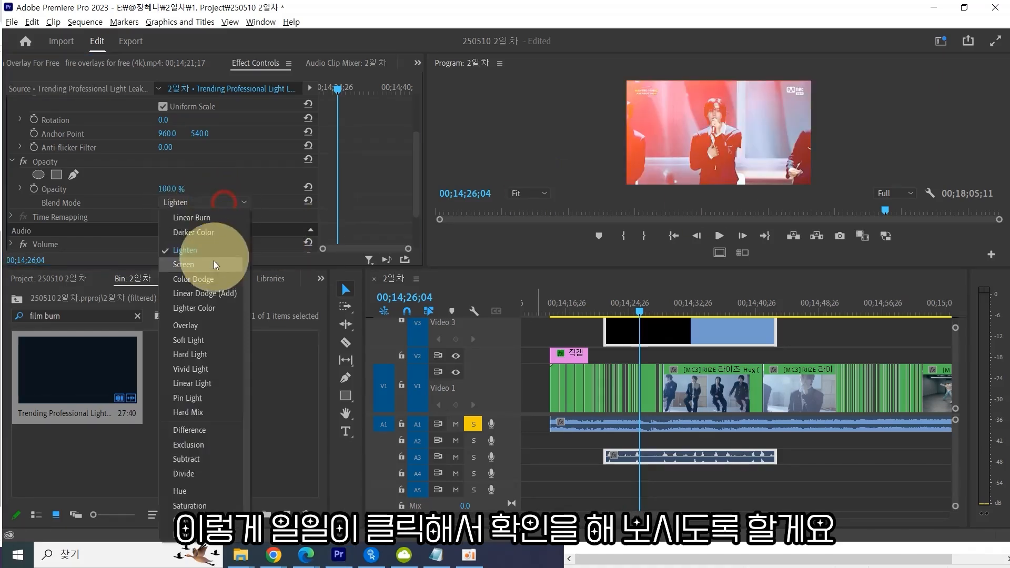
click(214, 261)
click(220, 203)
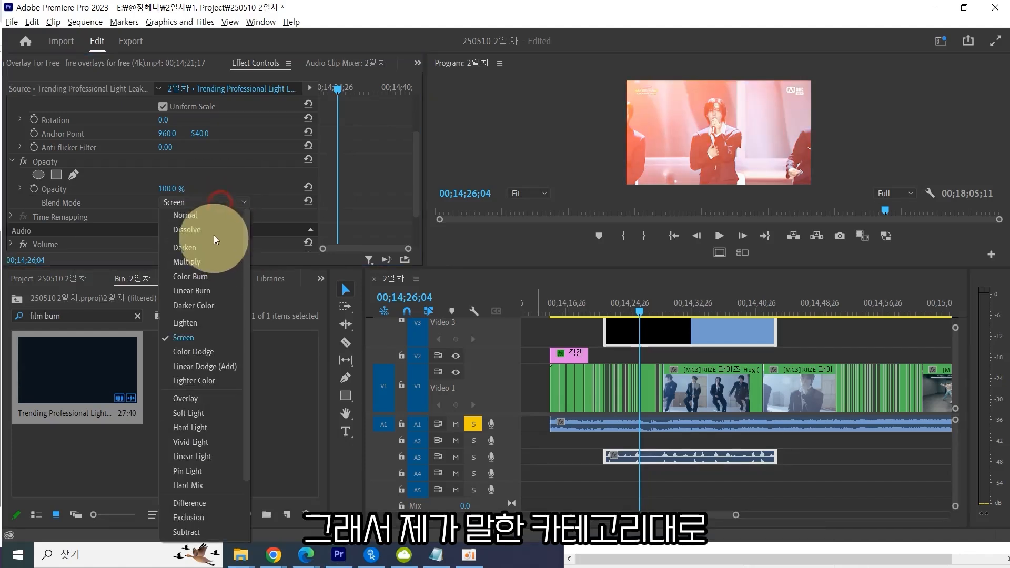
click(226, 259)
click(226, 203)
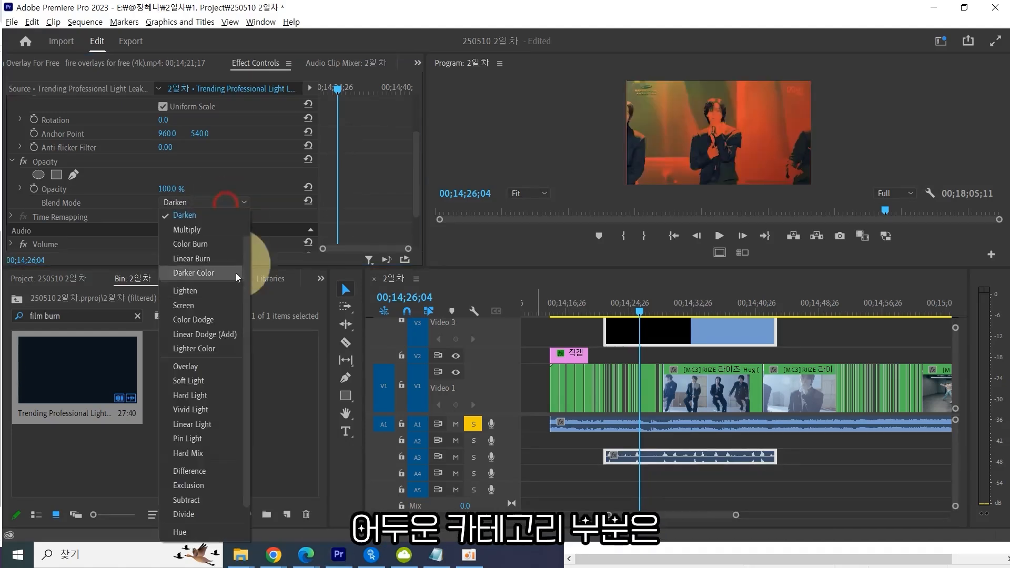
click(226, 255)
click(232, 201)
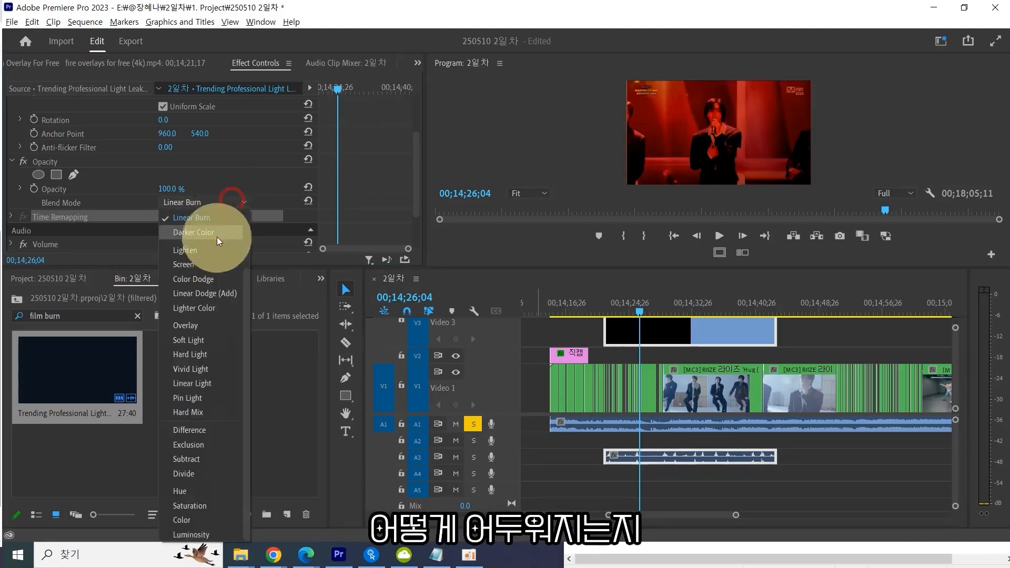
click(218, 232)
Try the Screen, Color Dodge, Linear Dodge (Add) and Lighter Color blend modes on the film burn clip.
click(220, 202)
click(216, 271)
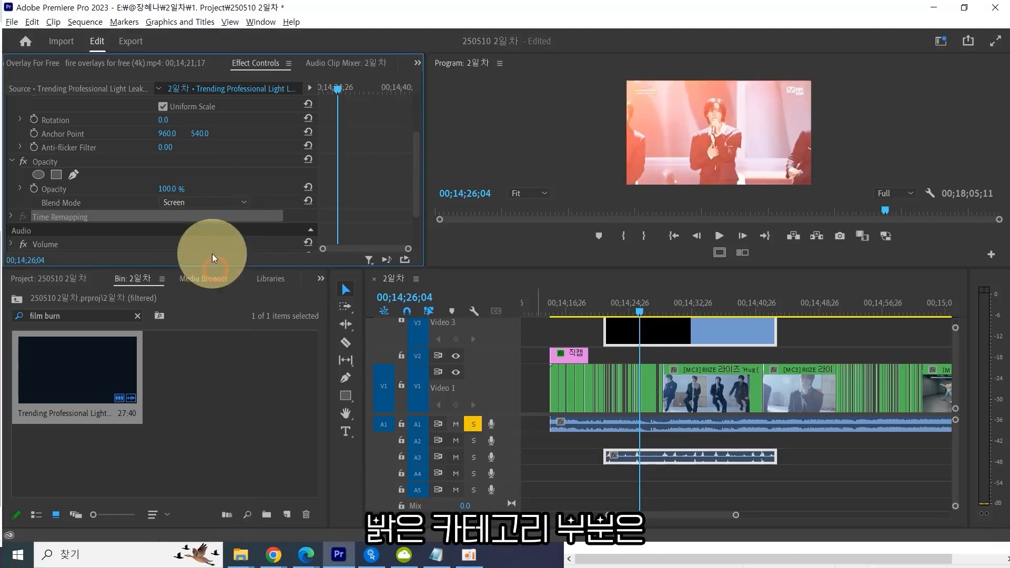
click(226, 203)
click(220, 279)
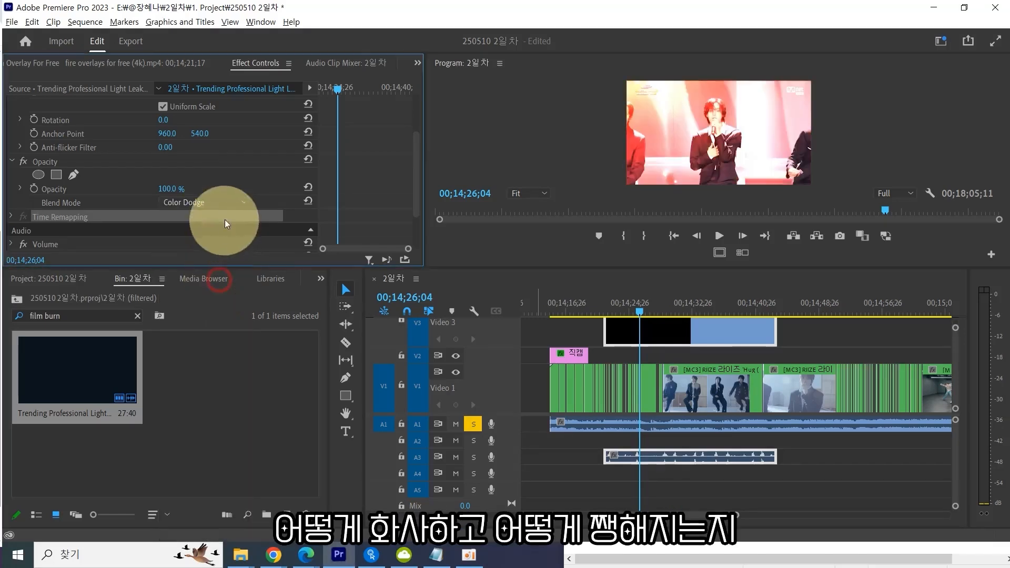
click(225, 205)
click(221, 293)
click(224, 203)
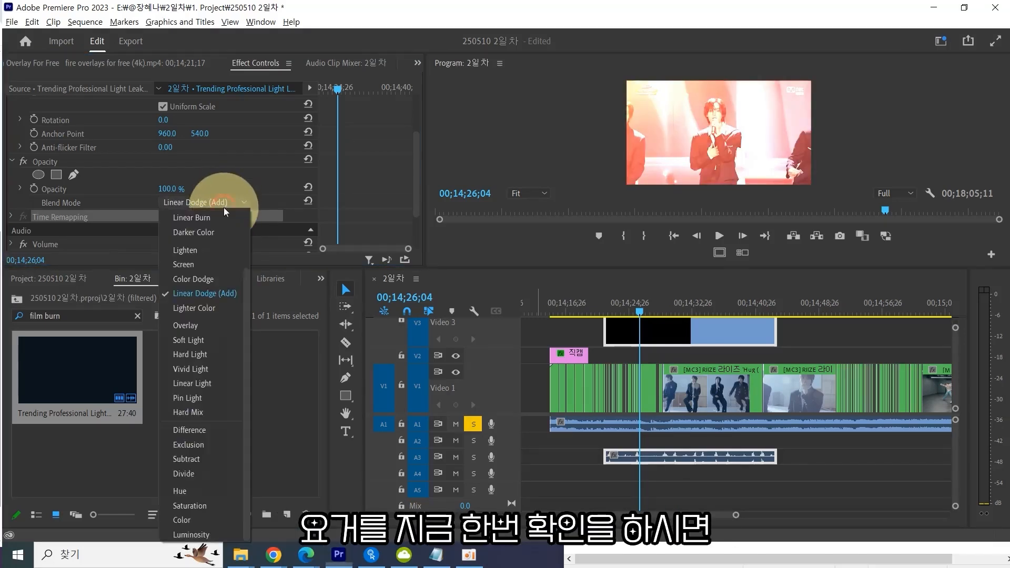
click(220, 308)
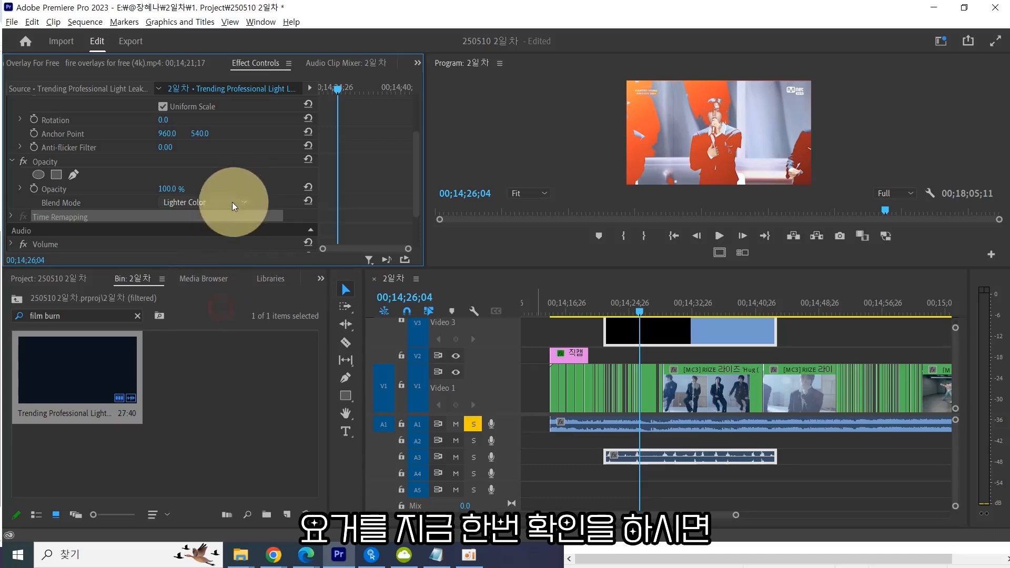
Switch the film burn clip's blend mode to Overlay, play it back and save the project.
click(218, 202)
click(219, 325)
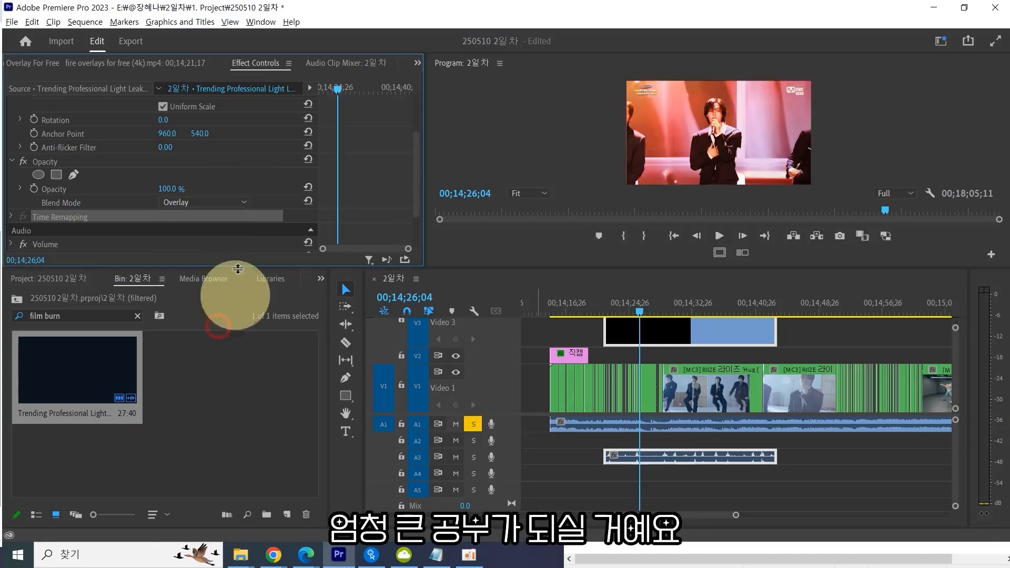
click(643, 304)
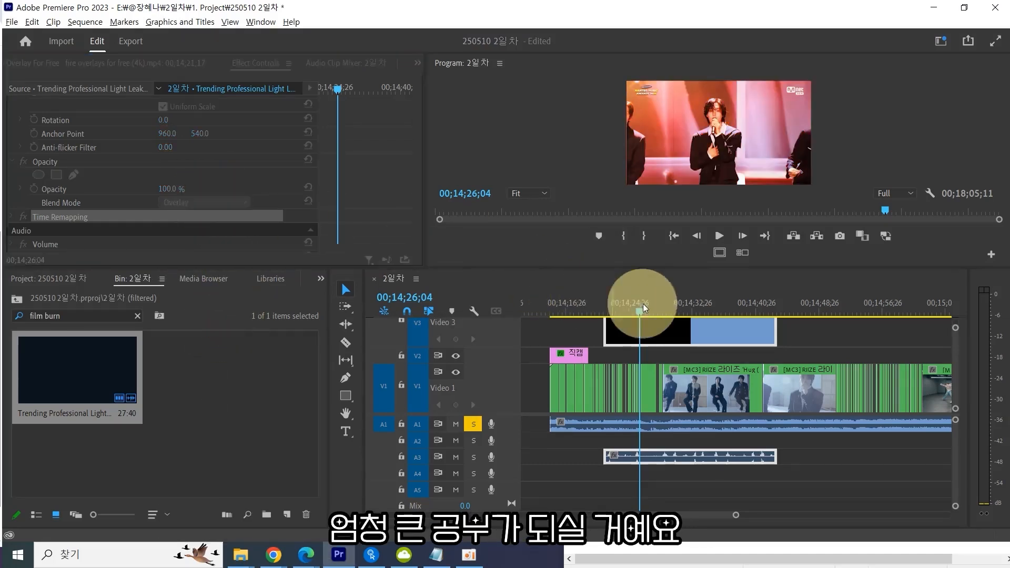
click(647, 309)
key(space)
click(673, 346)
key(ctrl+s)
Try the Soft Light and Hard Light blend modes on the film burn clip at an earlier playhead position.
click(227, 200)
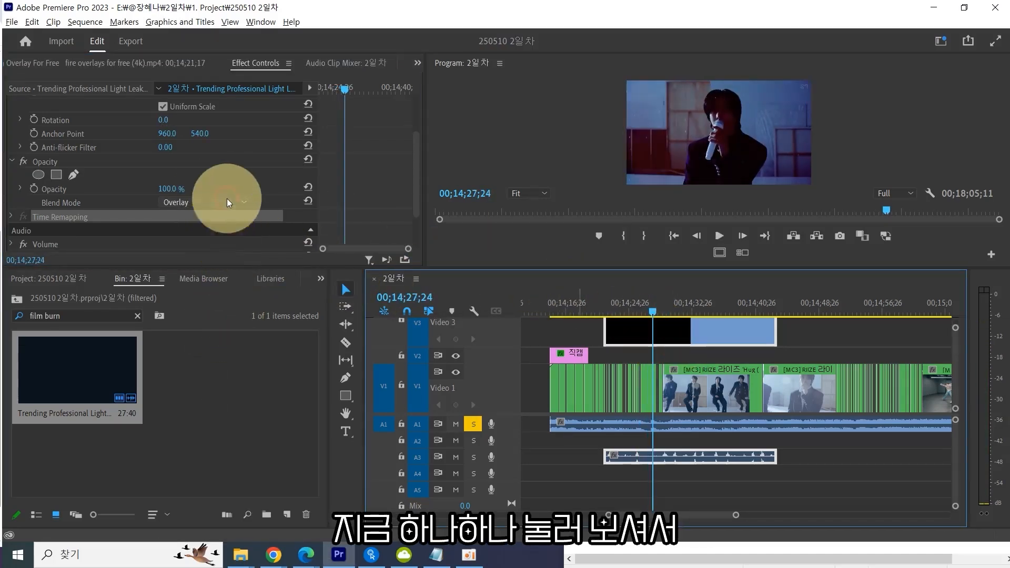
click(229, 342)
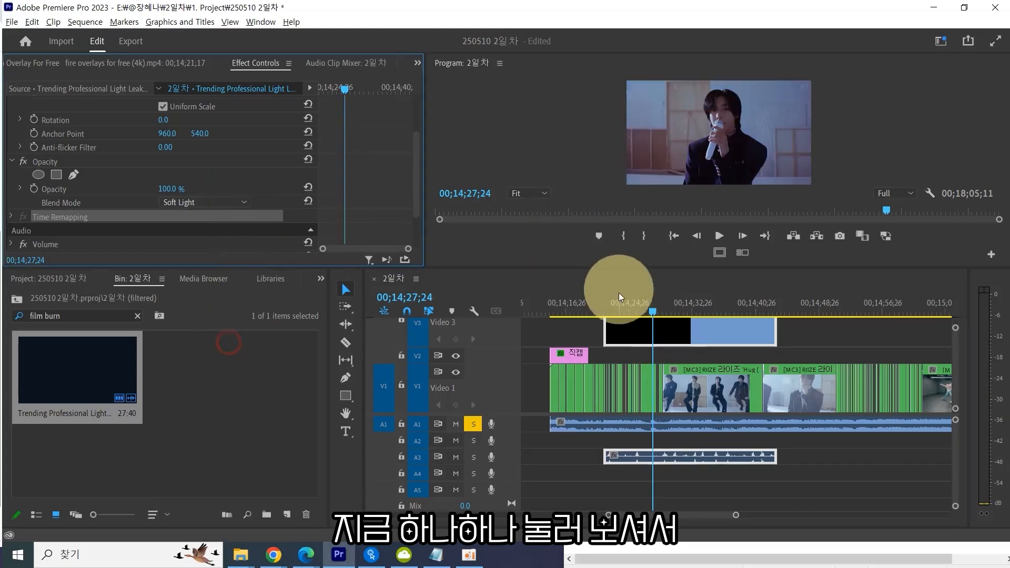
mouse_move(619, 295)
mouse_down()
mouse_move(615, 308)
mouse_move(625, 308)
mouse_up()
click(222, 194)
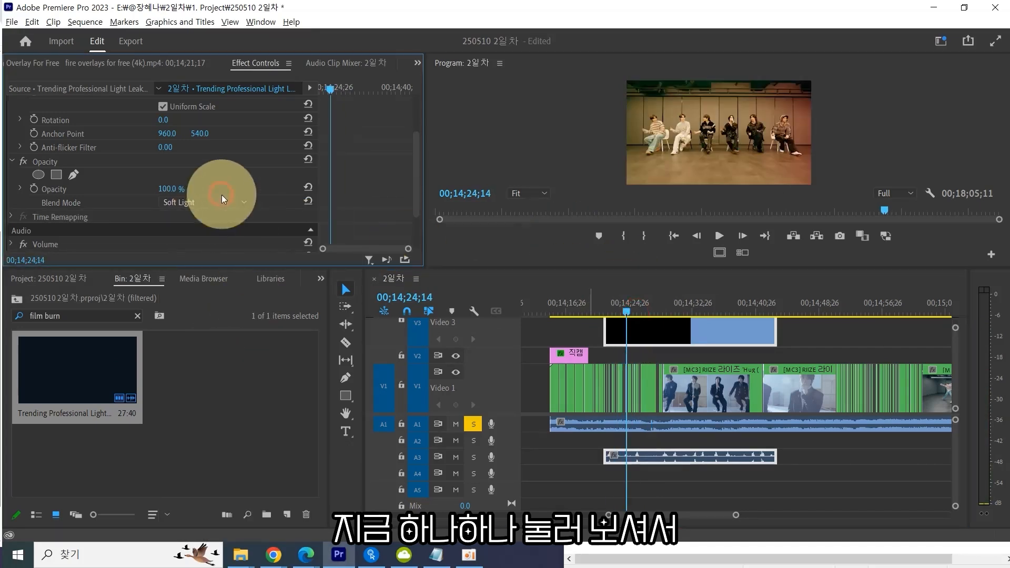
click(221, 349)
Set the film burn clip's blend mode to Vivid Light.
click(223, 217)
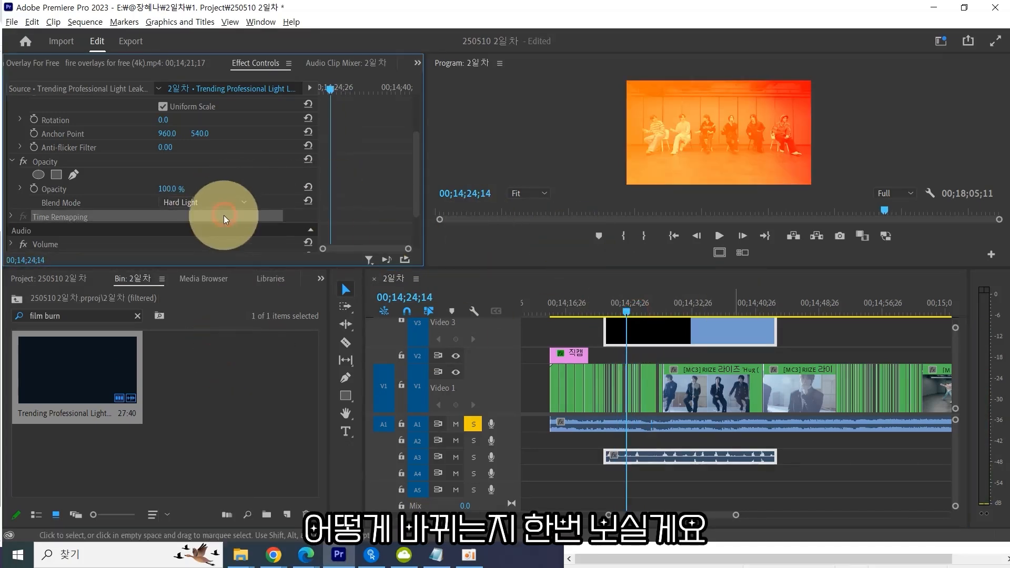
click(223, 202)
click(200, 371)
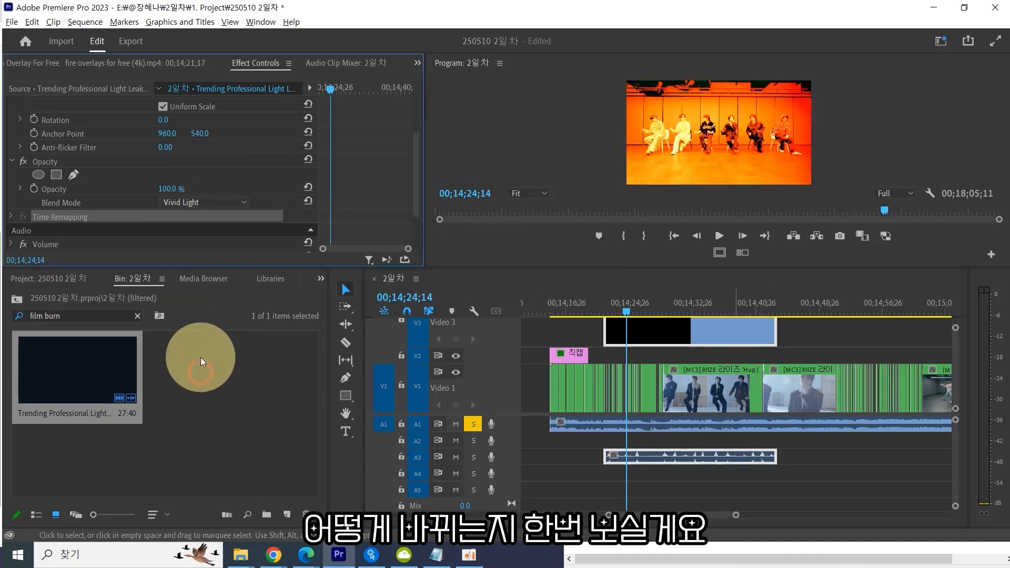
Try the Linear Light and Pin Light blend modes on the film burn clip.
click(209, 202)
click(222, 385)
click(211, 202)
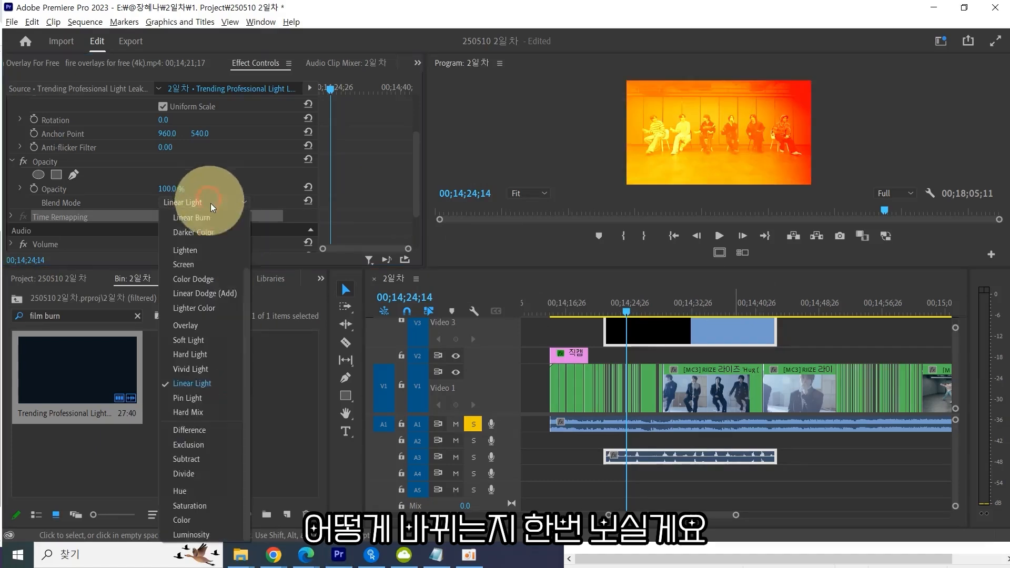
click(206, 398)
mouse_move(627, 305)
mouse_down()
mouse_move(686, 314)
mouse_move(640, 314)
mouse_up()
Try the Hard Mix, Difference and Exclusion blend modes on the film burn clip.
click(242, 203)
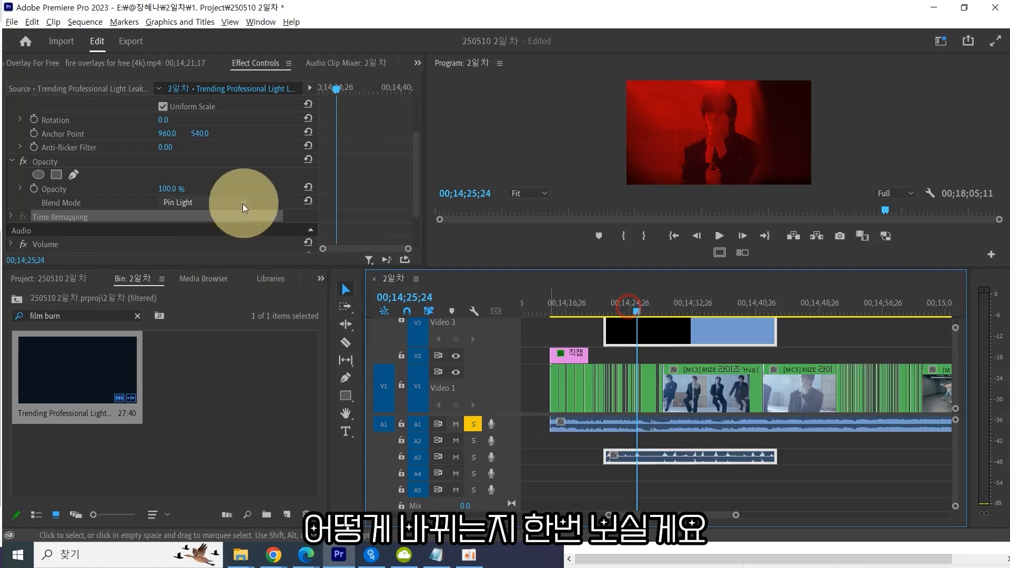
click(213, 412)
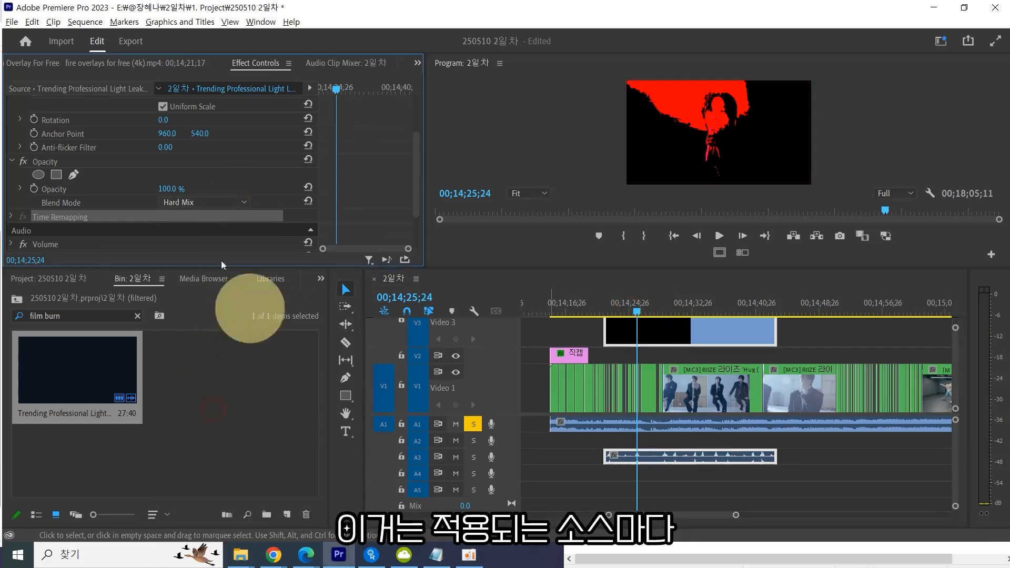
click(212, 204)
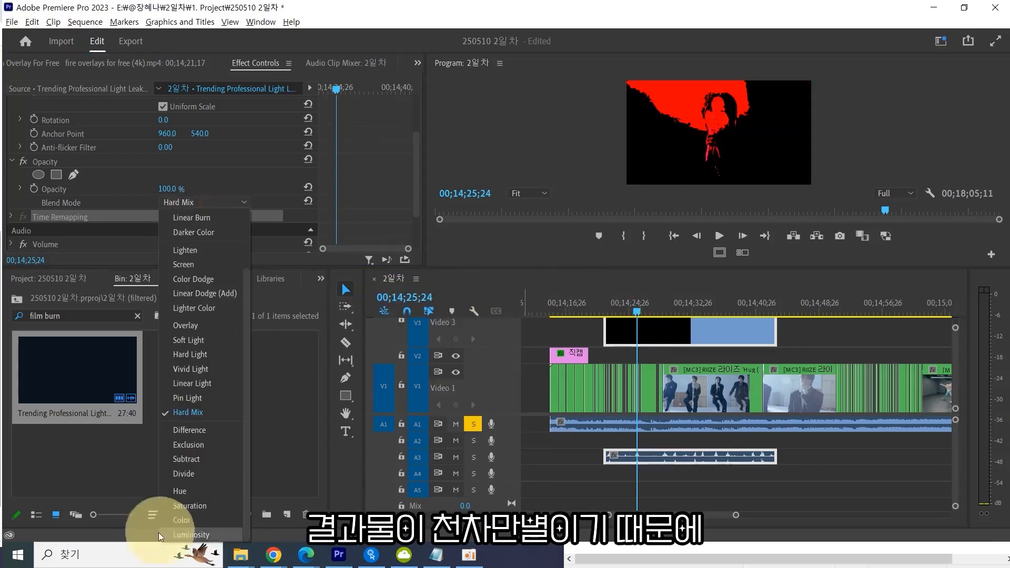
click(185, 431)
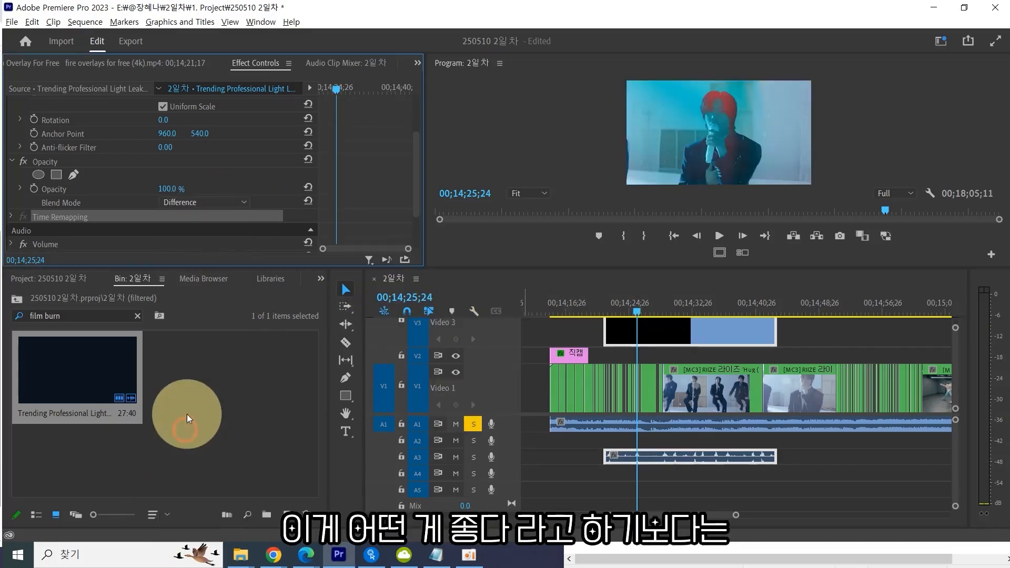
click(231, 203)
click(211, 443)
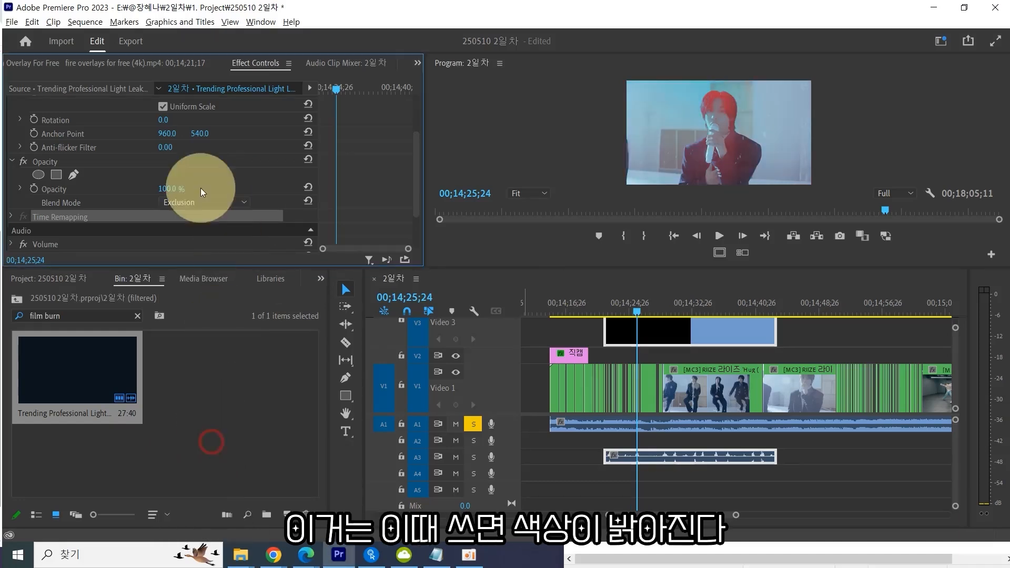
Try the Subtract, Divide and Difference blend modes on the film burn clip.
click(204, 203)
click(202, 457)
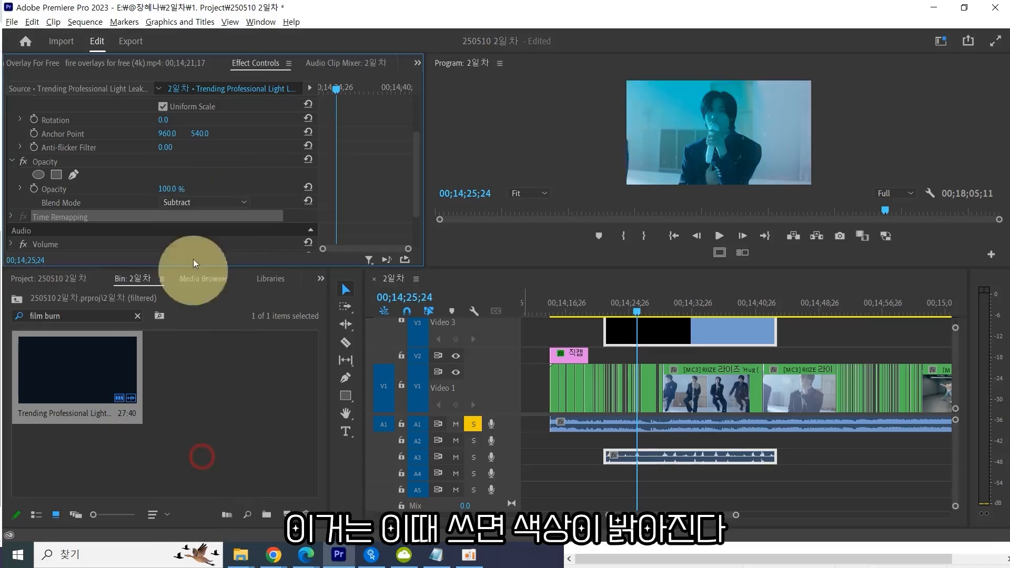
click(219, 202)
click(213, 473)
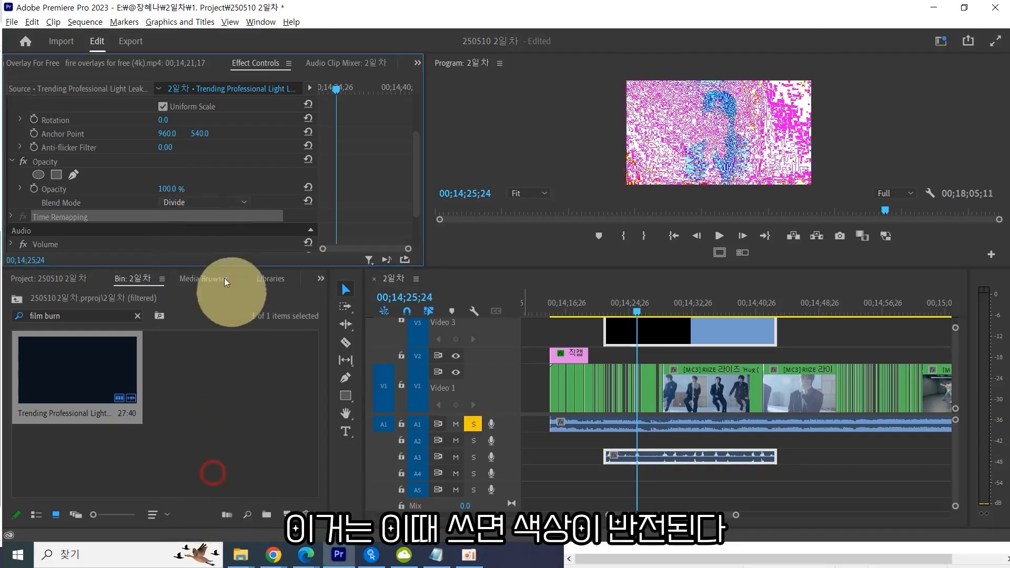
click(209, 199)
click(209, 431)
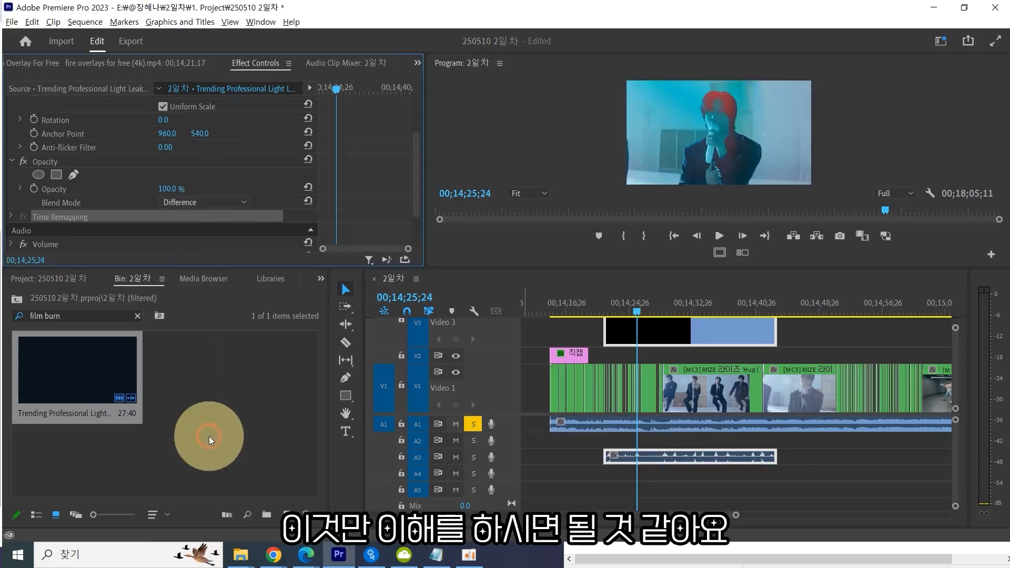
Try the Hue, Saturation and Color blend modes on the film burn clip.
click(203, 203)
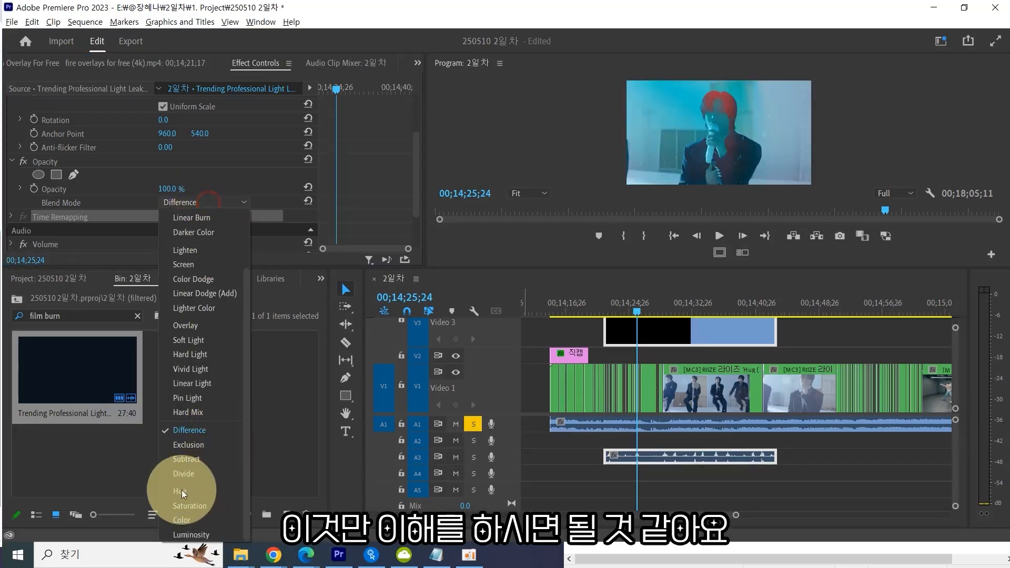
click(180, 492)
click(231, 203)
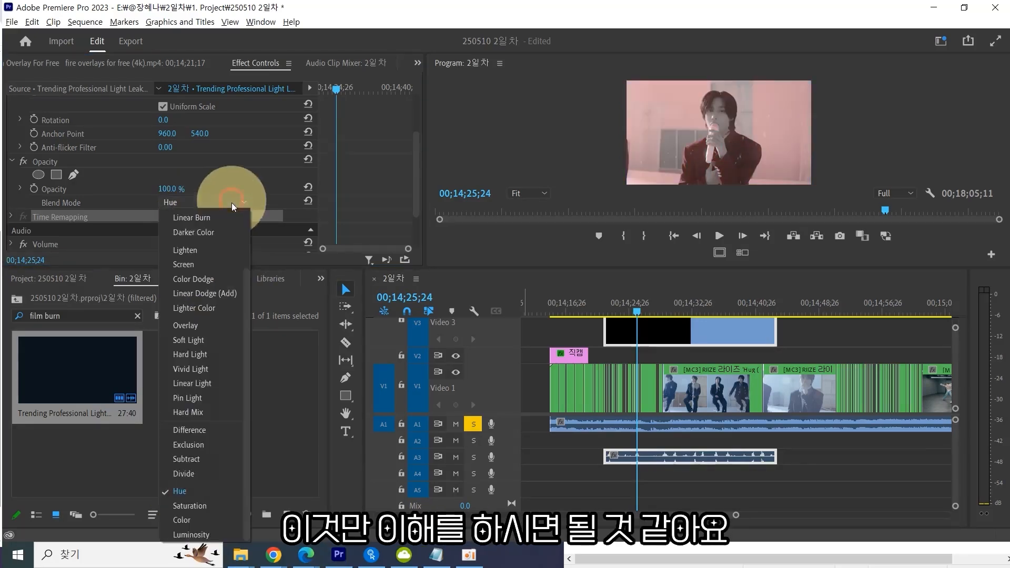
click(202, 506)
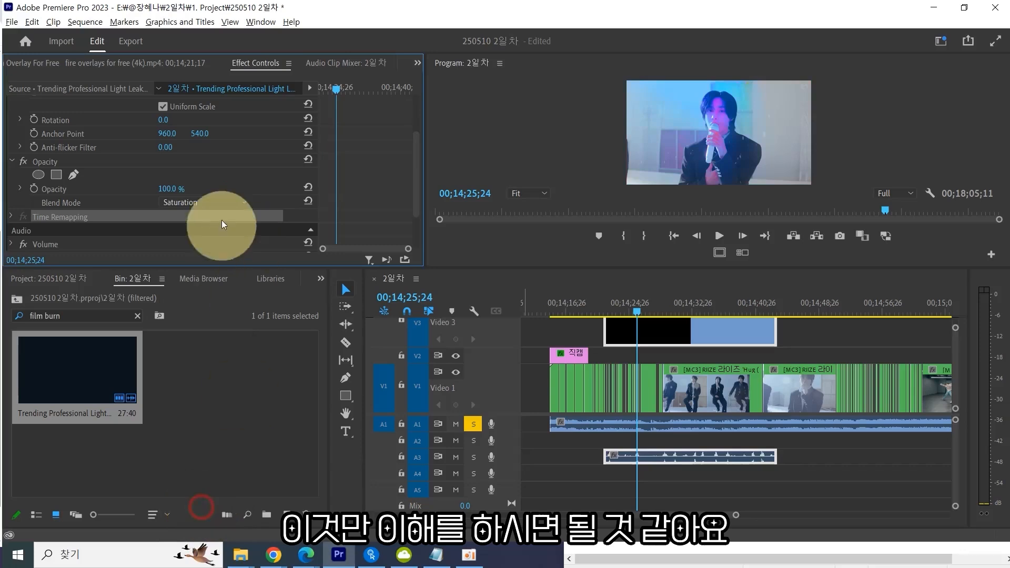
click(220, 203)
click(193, 521)
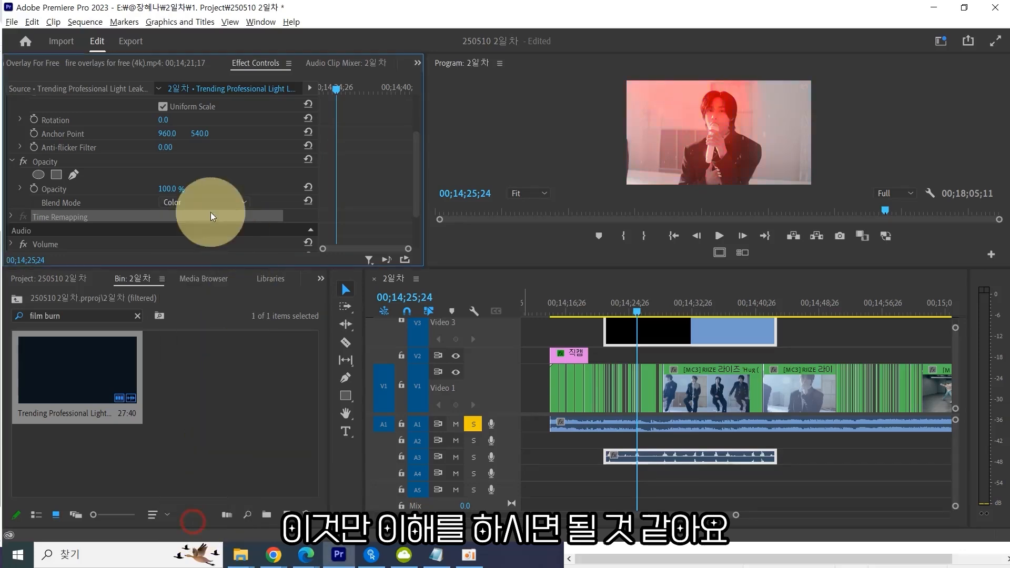
drag(663, 308, 694, 308)
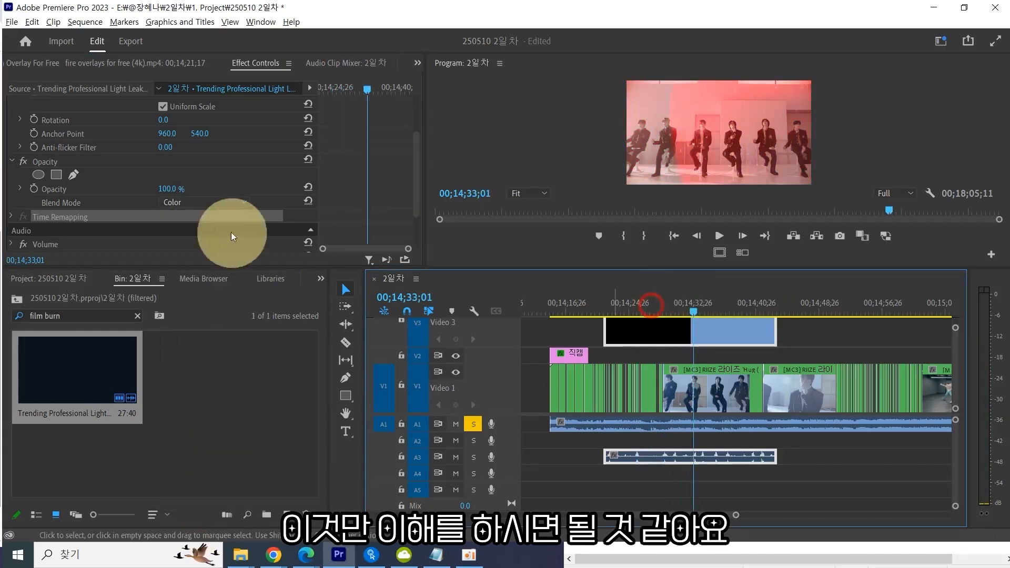
Try the Hue and Luminosity blend modes on the film burn clip at other playhead positions.
click(204, 203)
click(203, 491)
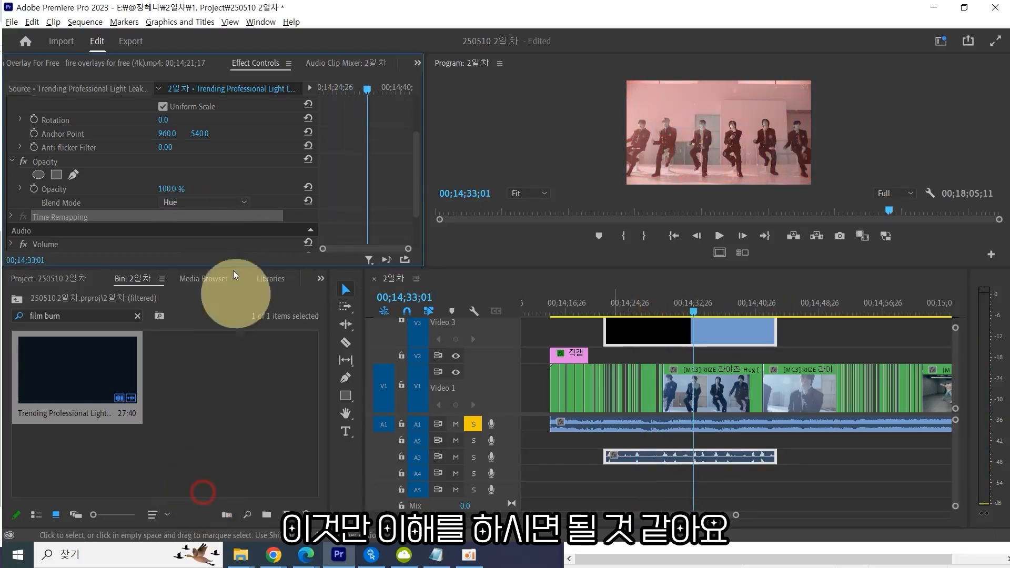
drag(671, 311, 633, 309)
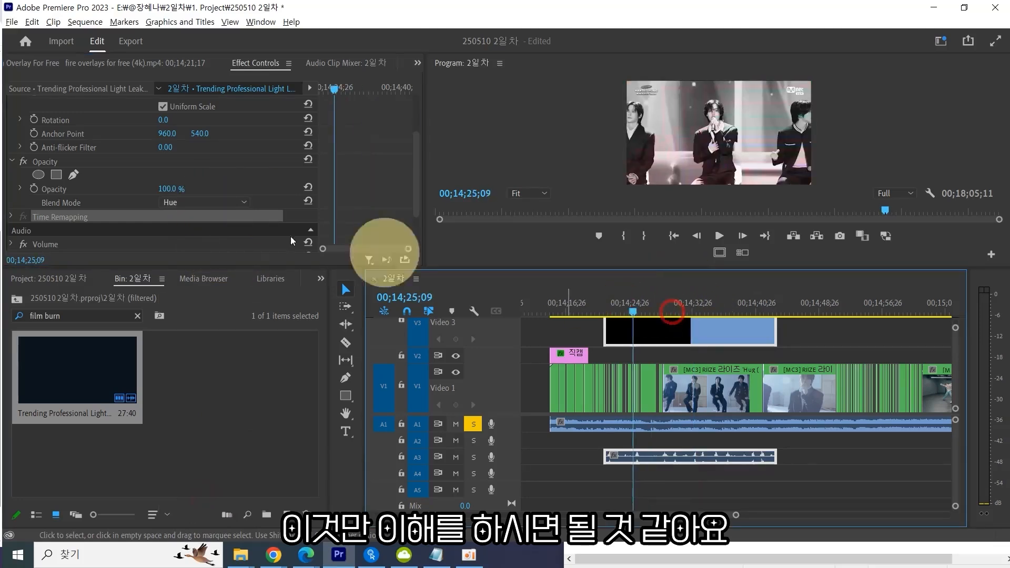
click(211, 202)
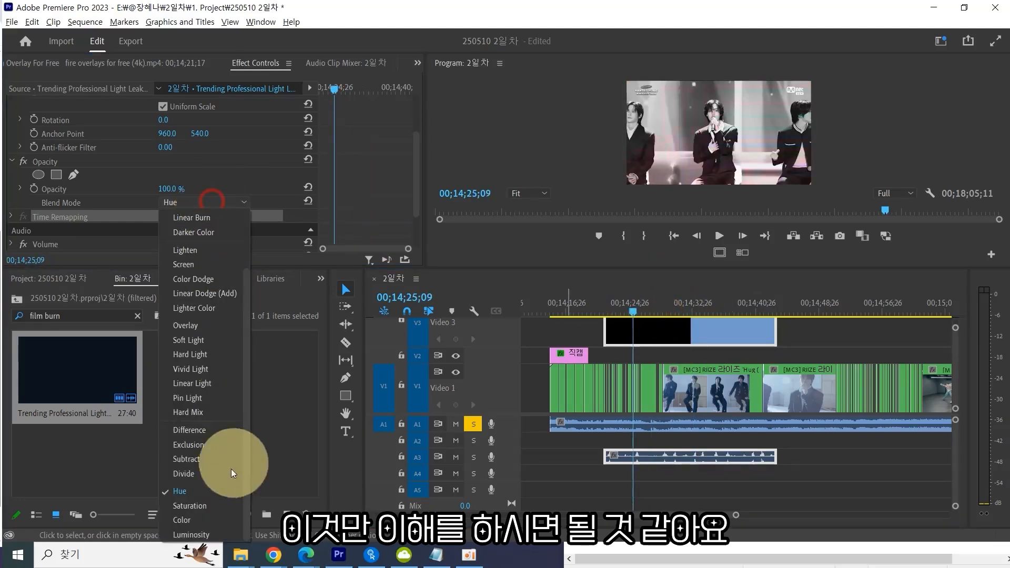
click(192, 535)
drag(648, 309, 682, 312)
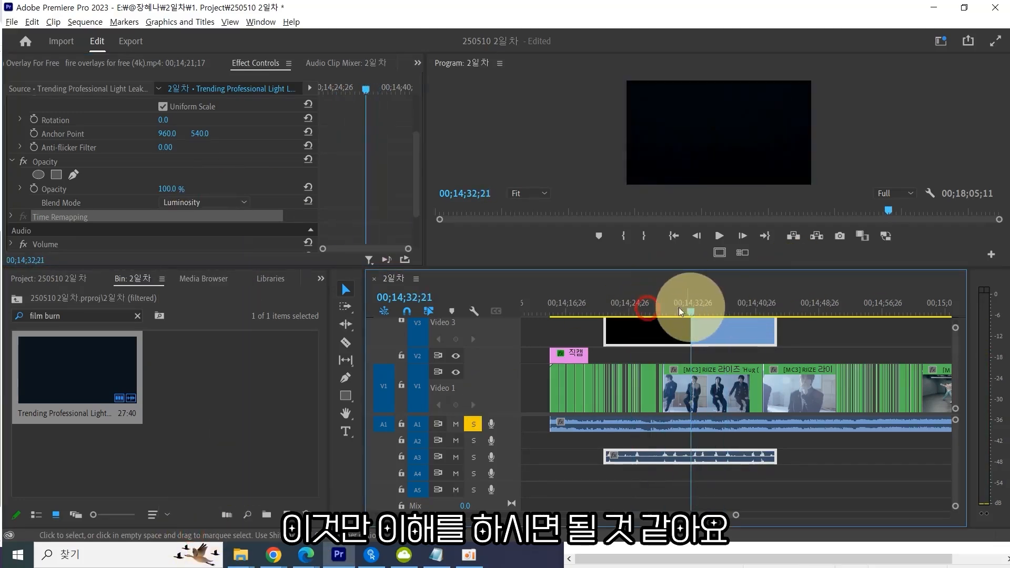
Set the film burn clip's blend mode to Screen and its opacity to 81%.
click(226, 202)
click(203, 337)
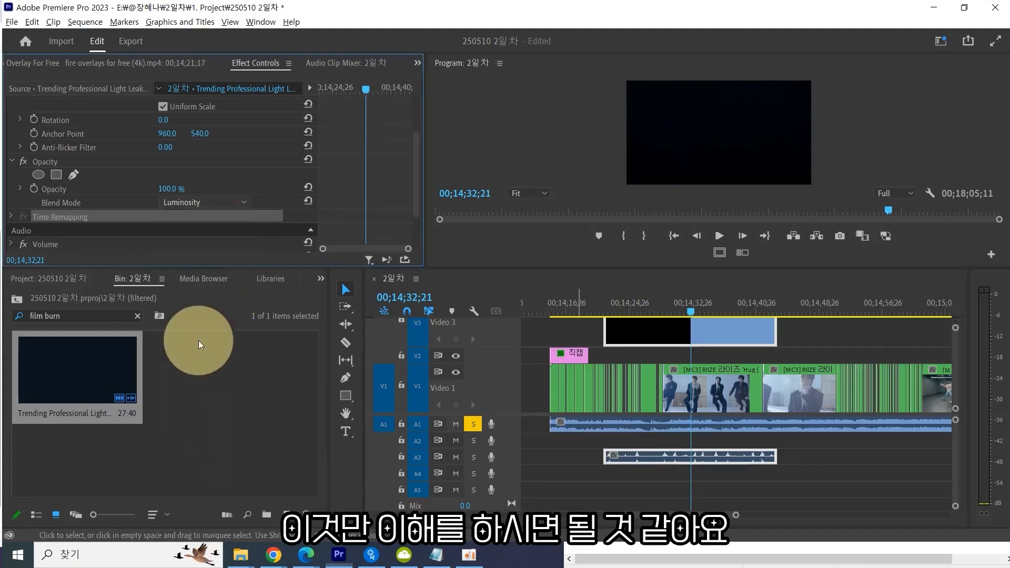
drag(678, 308, 652, 313)
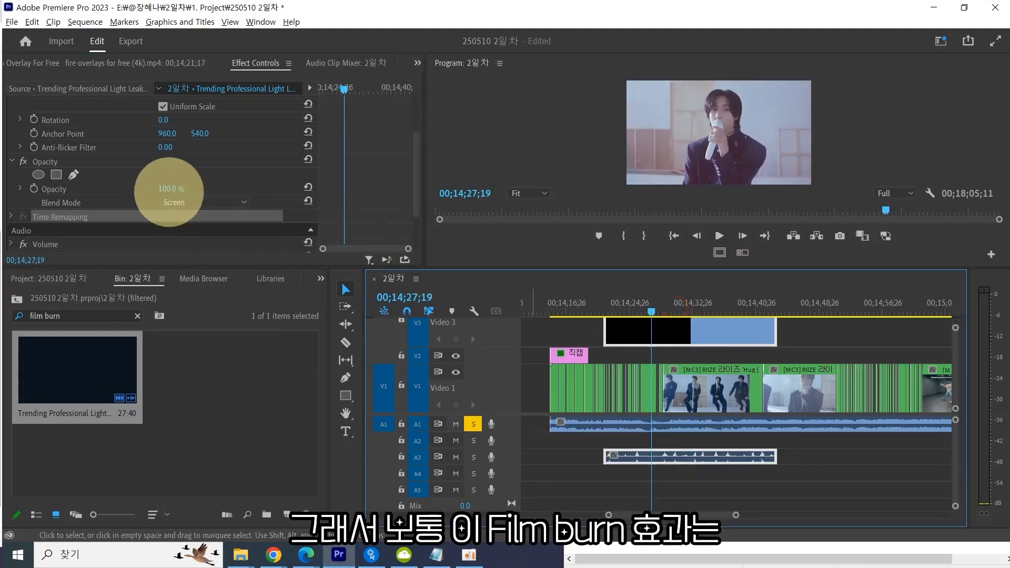
drag(167, 190, 176, 186)
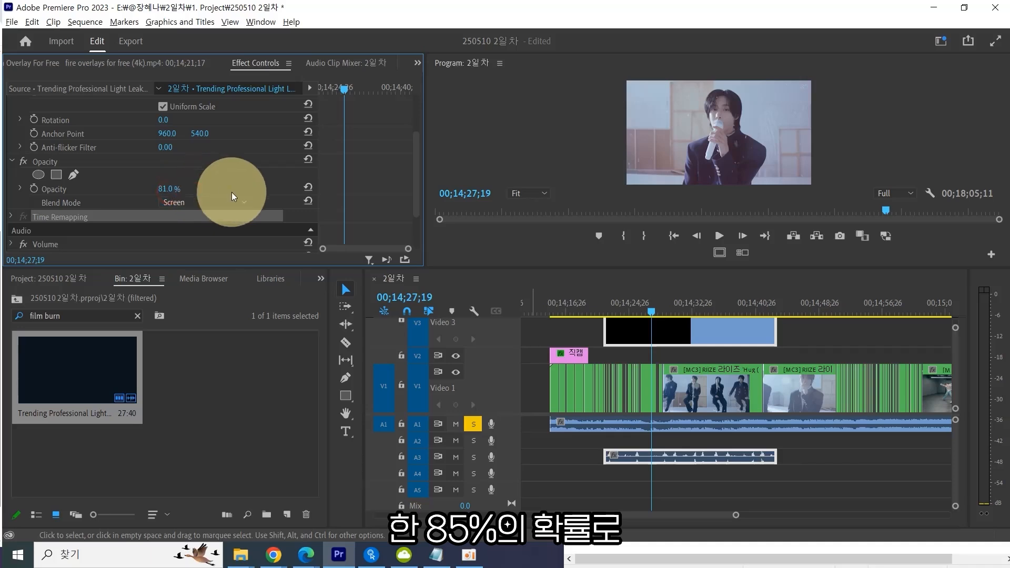
click(202, 201)
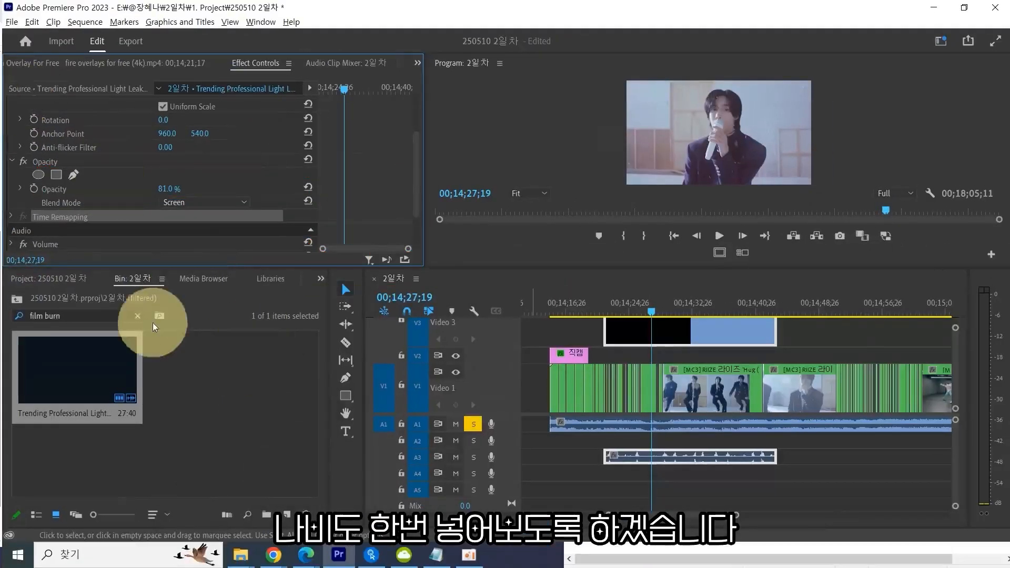
Search the bin for butter, preview the two butterfly green screen clips and select both.
click(95, 316)
text(butter)
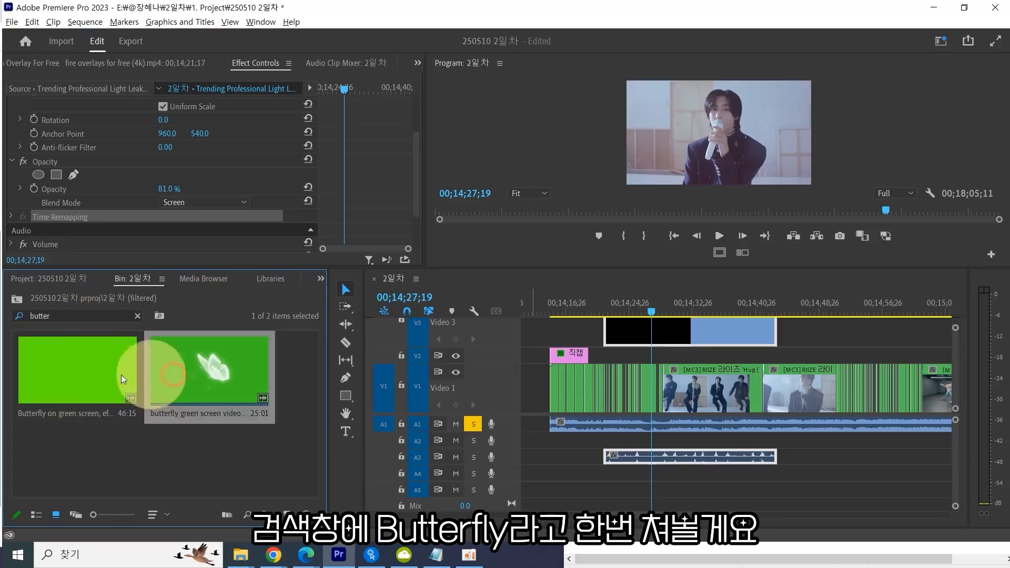
click(69, 373)
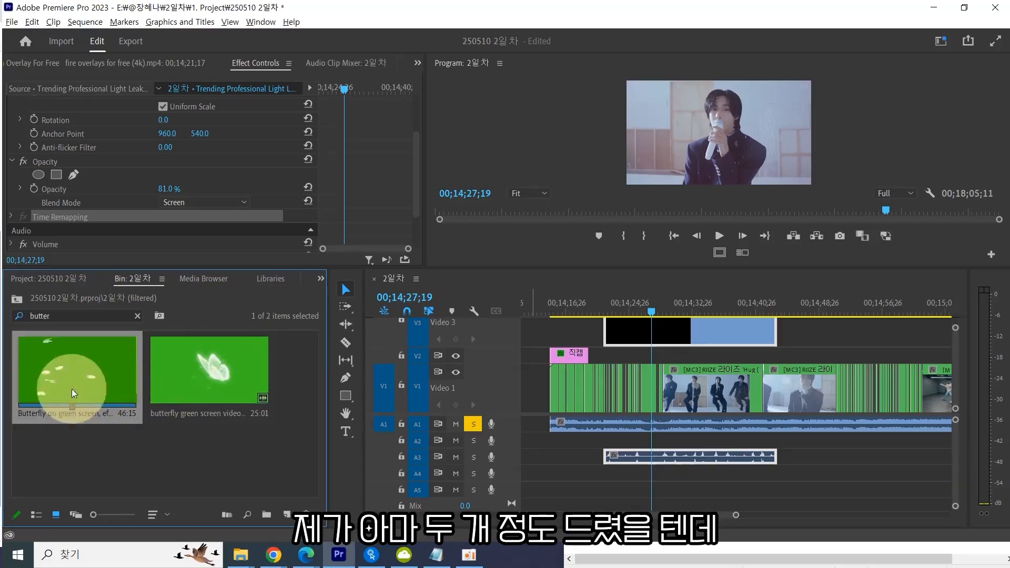
click(208, 382)
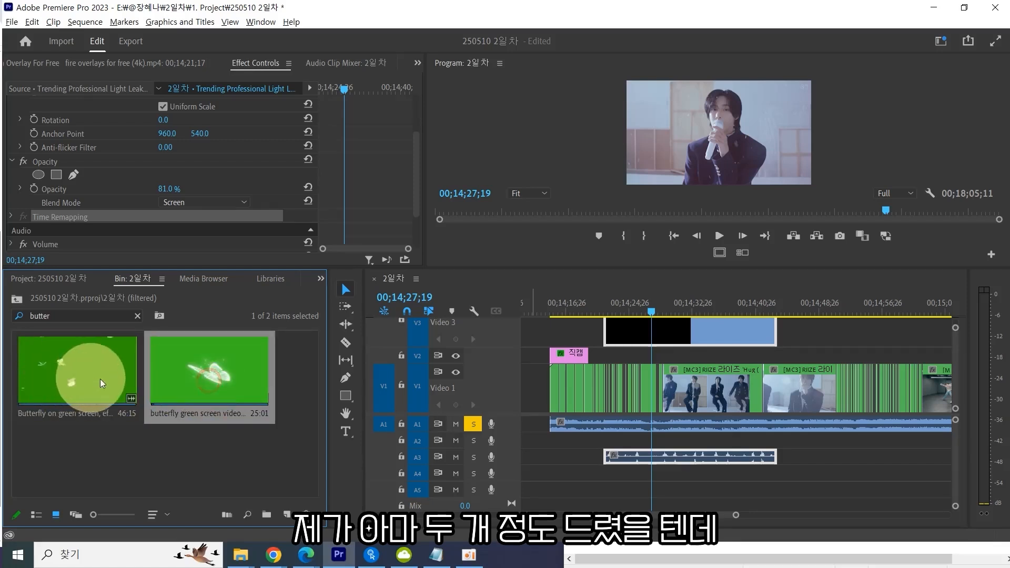
click(81, 369)
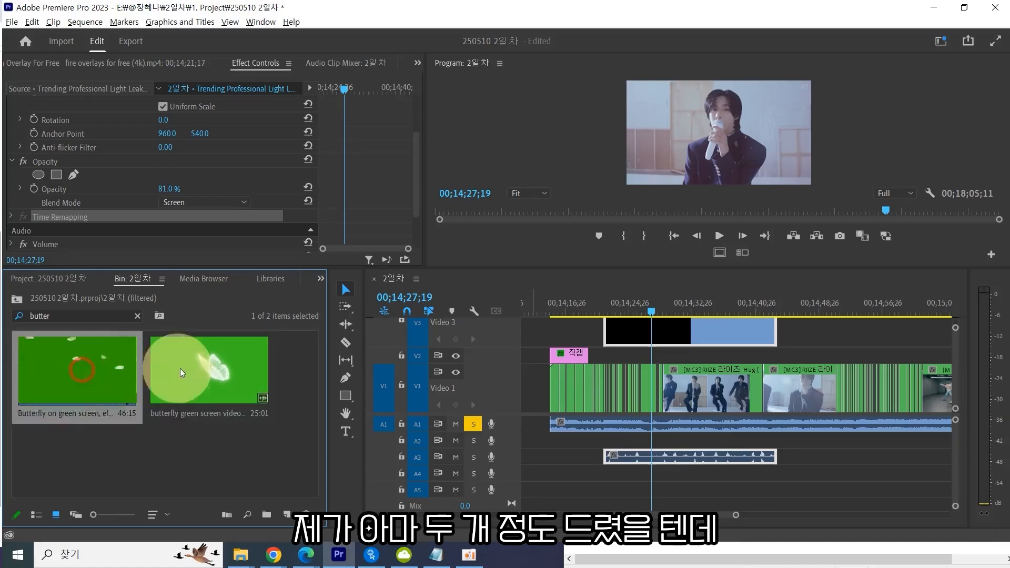
click(117, 377)
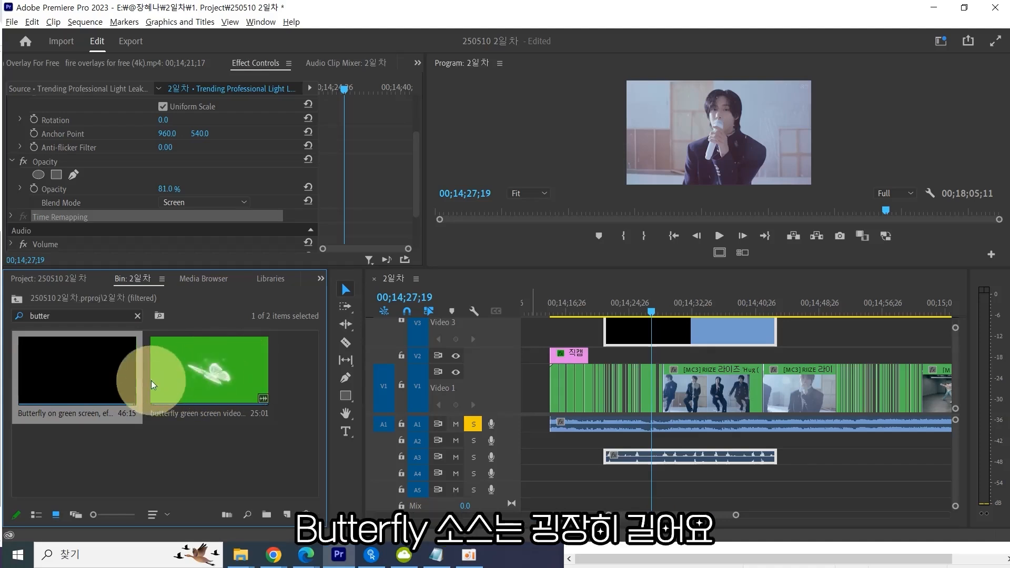
click(77, 381)
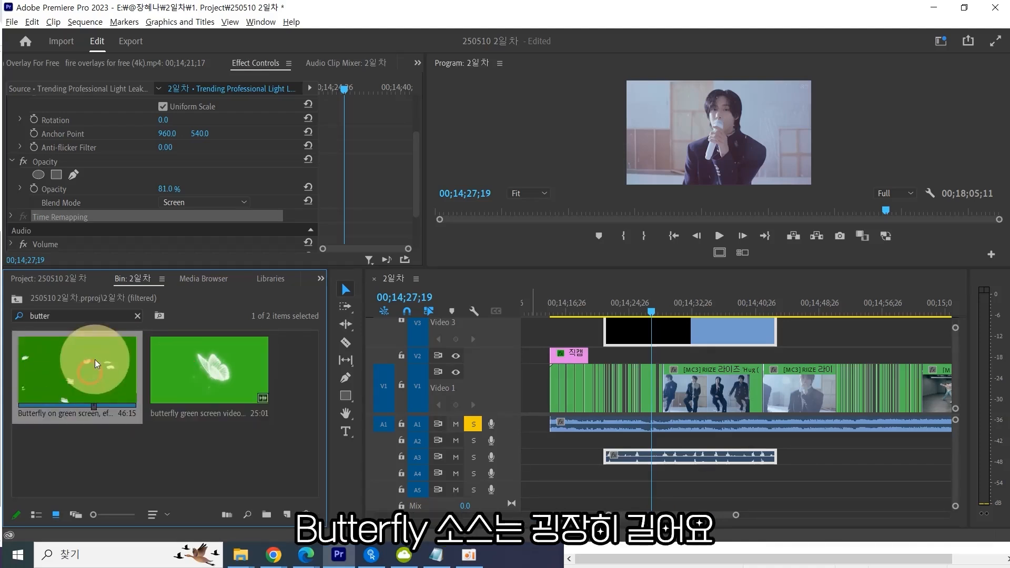
drag(254, 439, 45, 331)
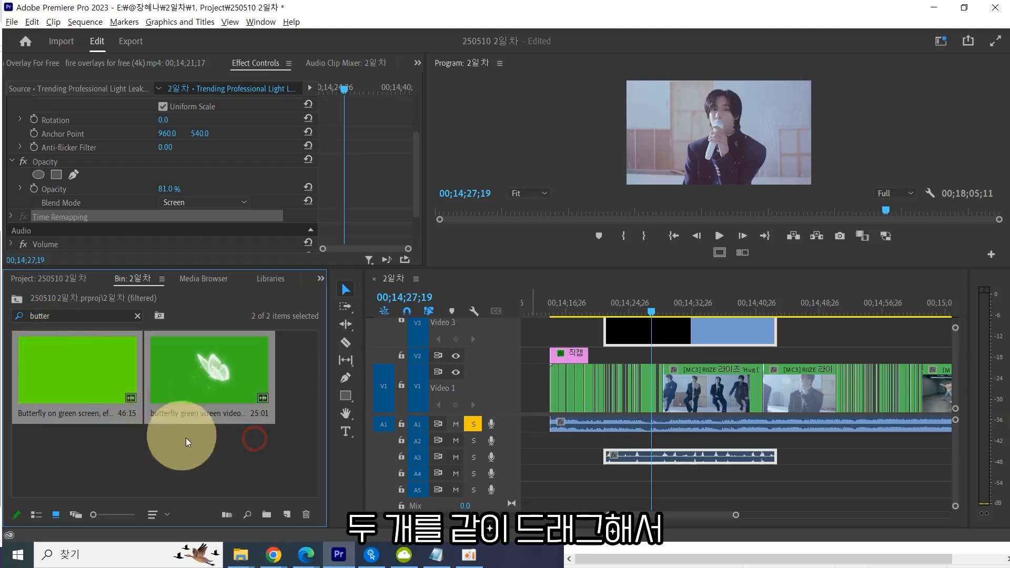
drag(207, 446, 23, 339)
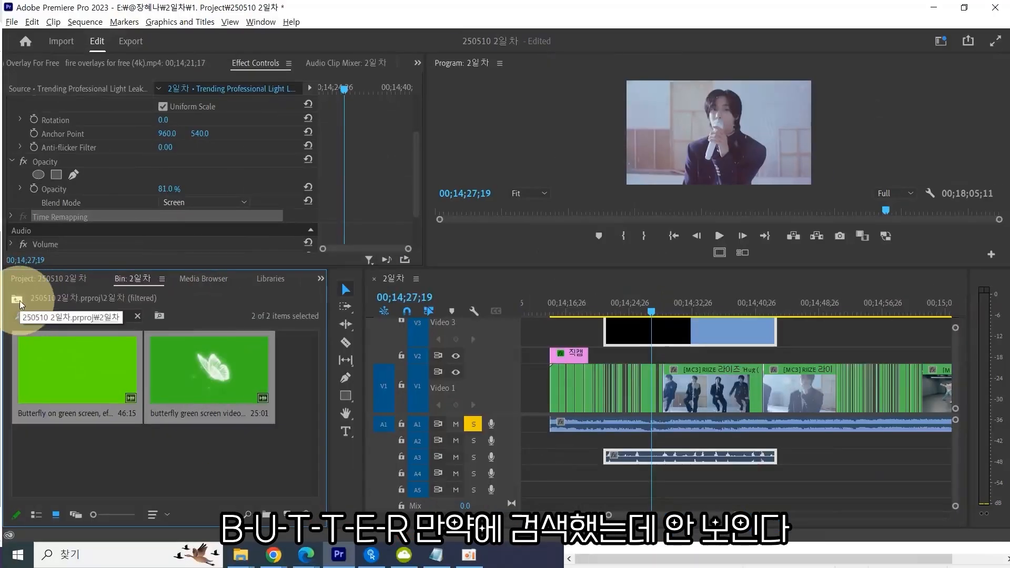
Search the whole project for butter, open the 2일차 folder and select both butterfly clips.
click(18, 299)
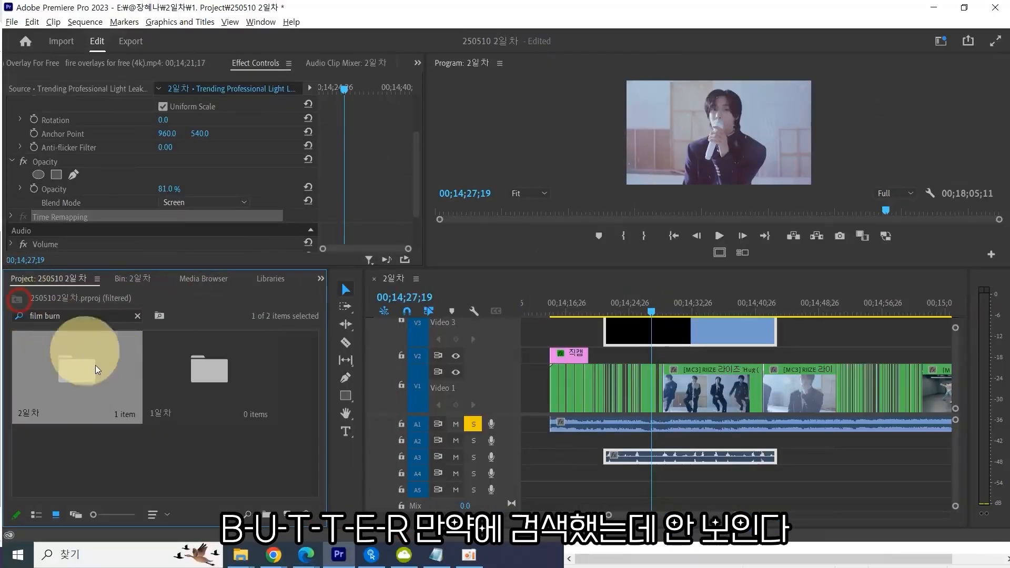
click(98, 314)
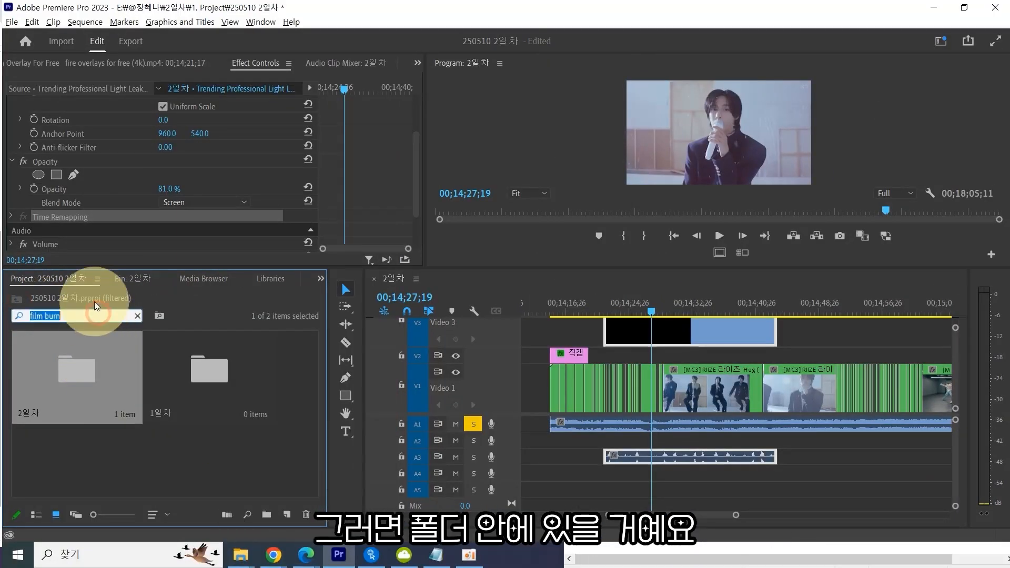
text(butter)
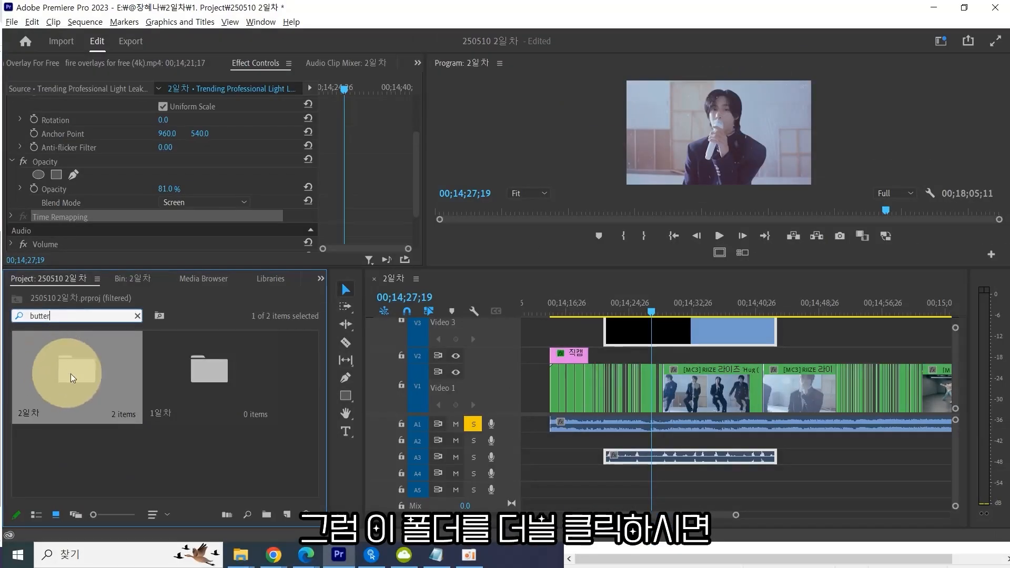
double_click(139, 355)
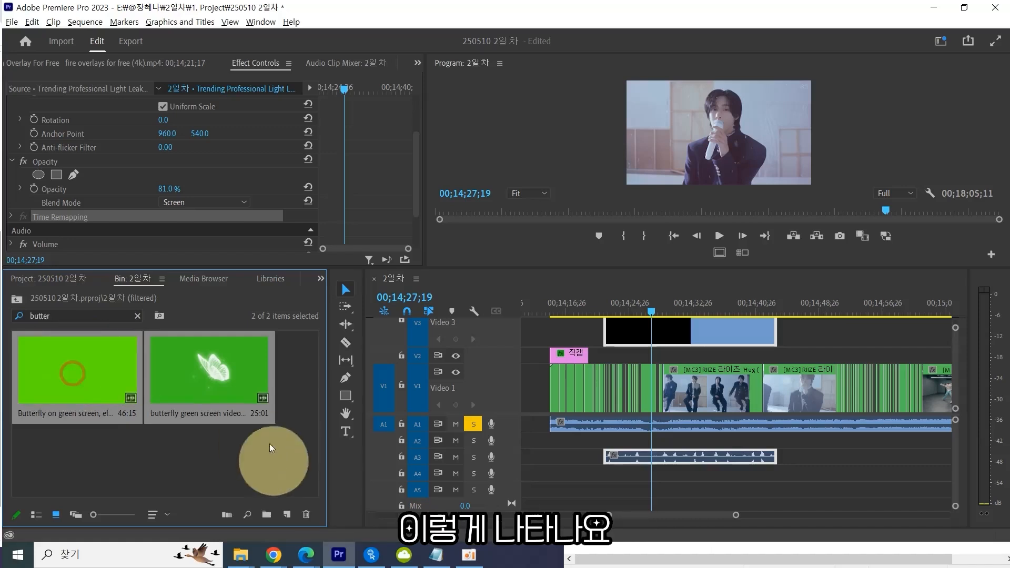
drag(279, 452, 27, 337)
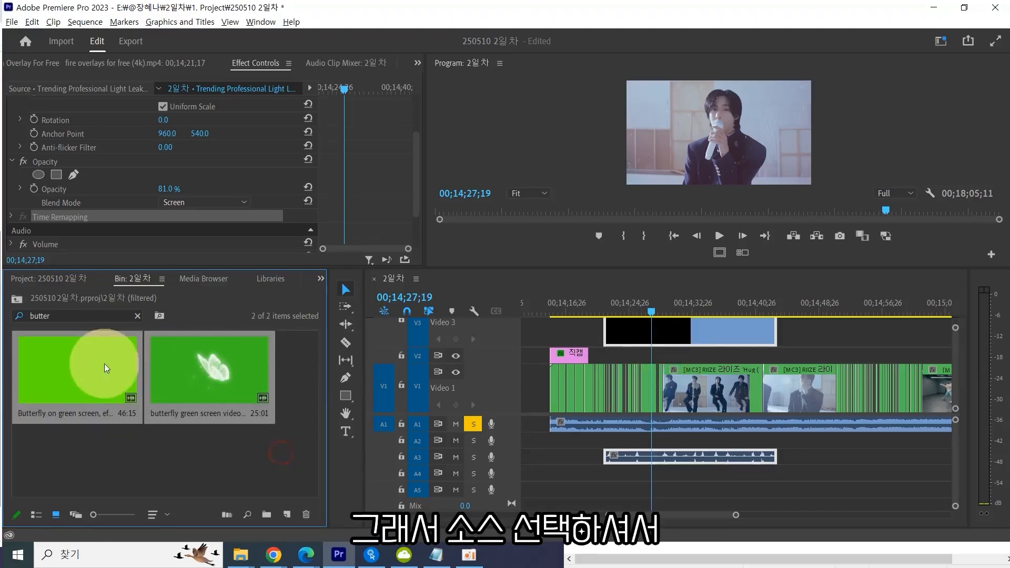
Place both butterfly green screen clips on Video 3 right after the film burn clip.
drag(104, 364, 784, 318)
key(minus)
key(minus)
key(minus)
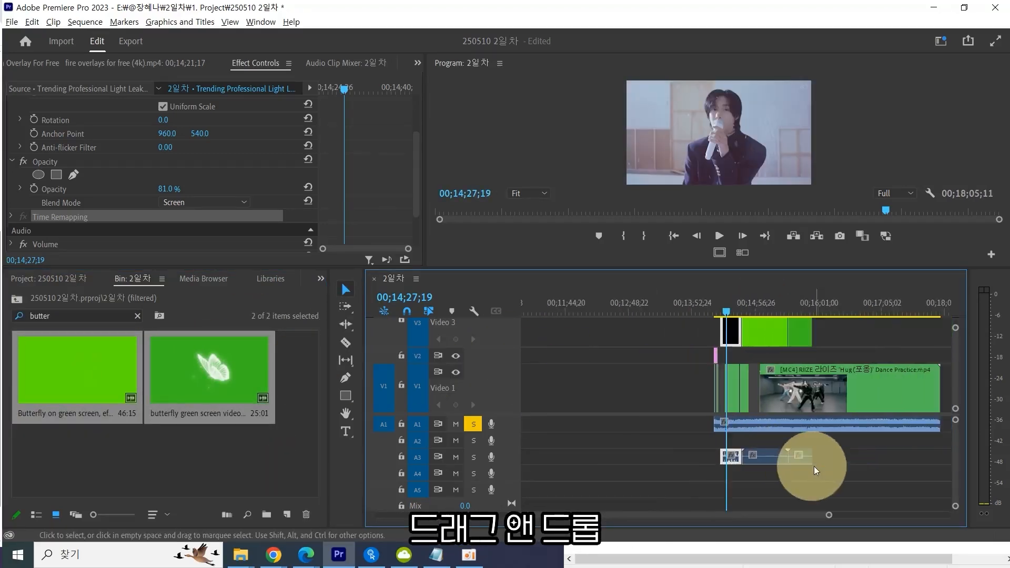
key(equal)
click(769, 306)
drag(804, 304, 792, 304)
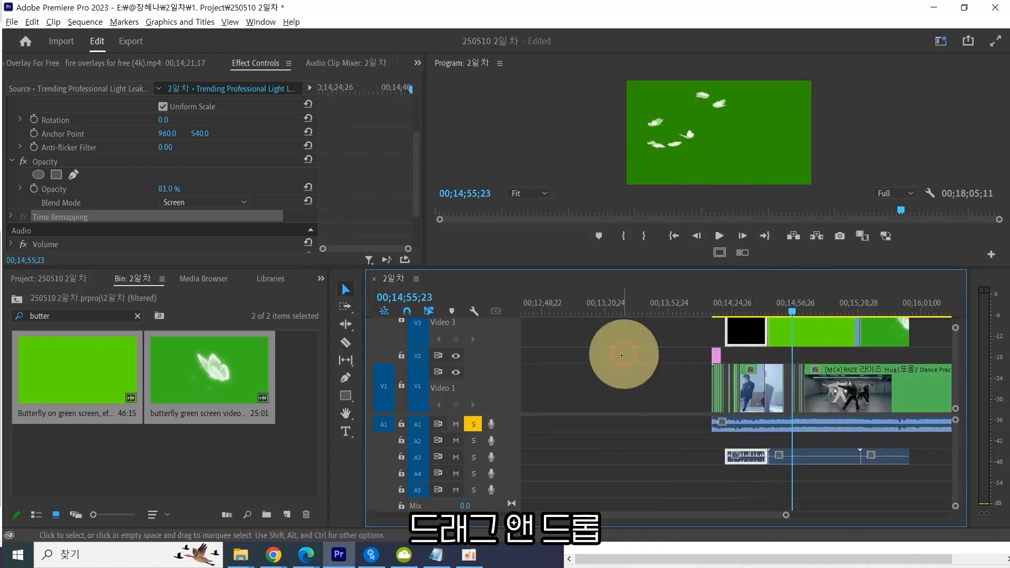
click(615, 349)
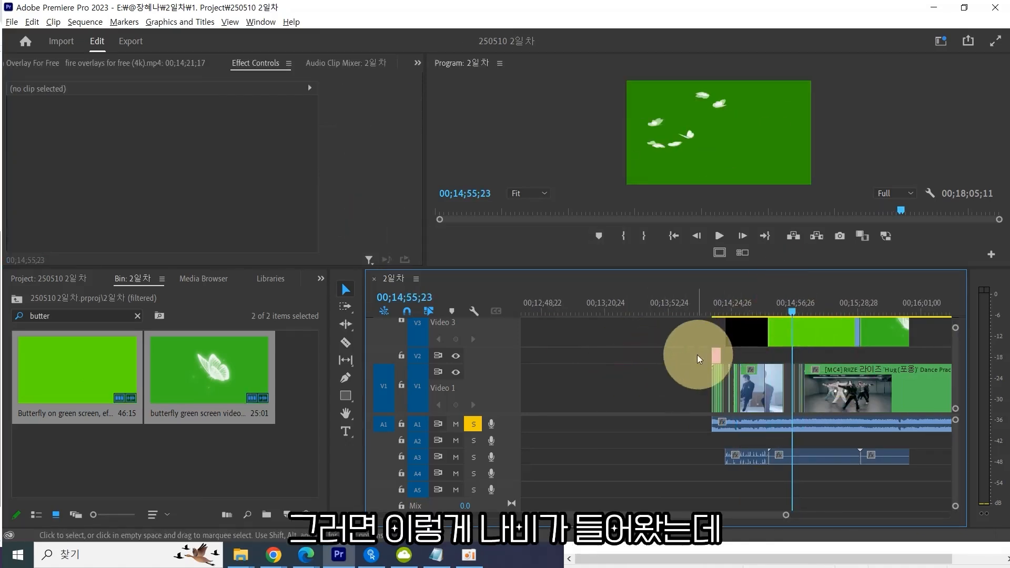
Zoom the timeline and scrub through the butterfly clips on Video 3 to preview them.
key(minus)
key(minus)
key(minus)
key(equal)
key(equal)
key(equal)
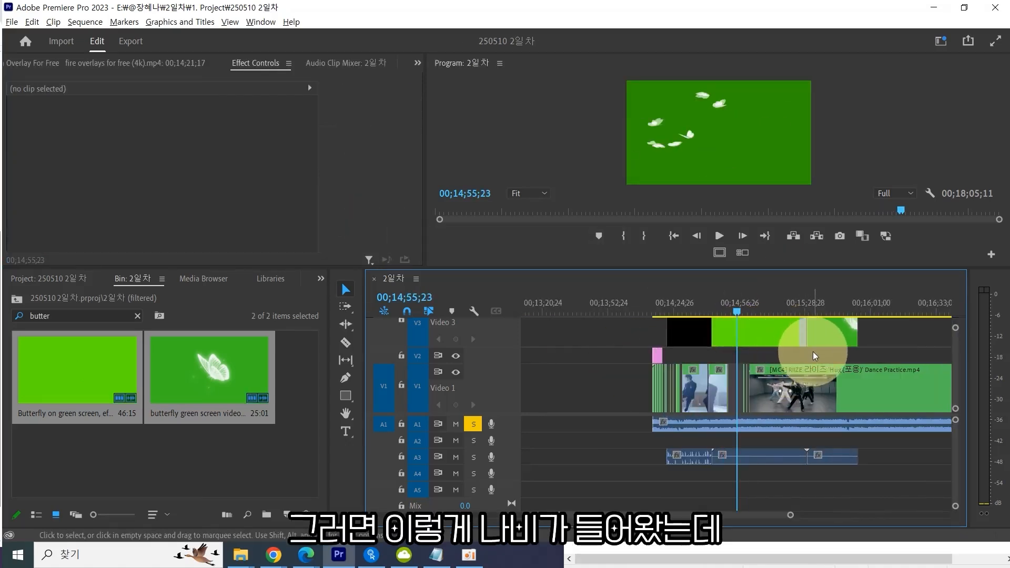
scroll(812, 352, up, 1)
scroll(813, 352, down, 2)
scroll(813, 353, up, 3)
scroll(812, 352, down, 1)
scroll(814, 357, down, 1)
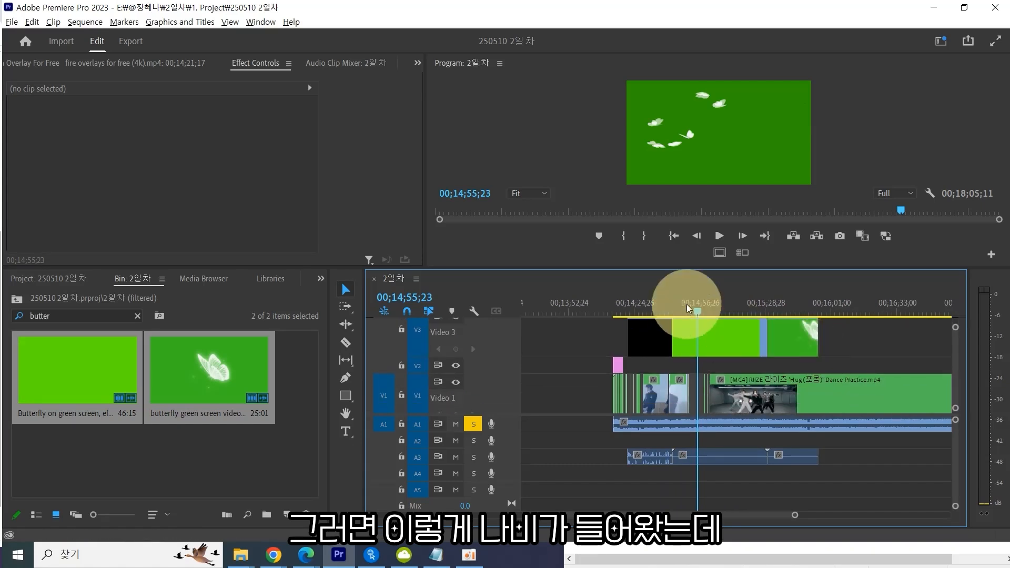
mouse_move(707, 314)
mouse_down()
mouse_move(794, 319)
mouse_move(706, 318)
mouse_up()
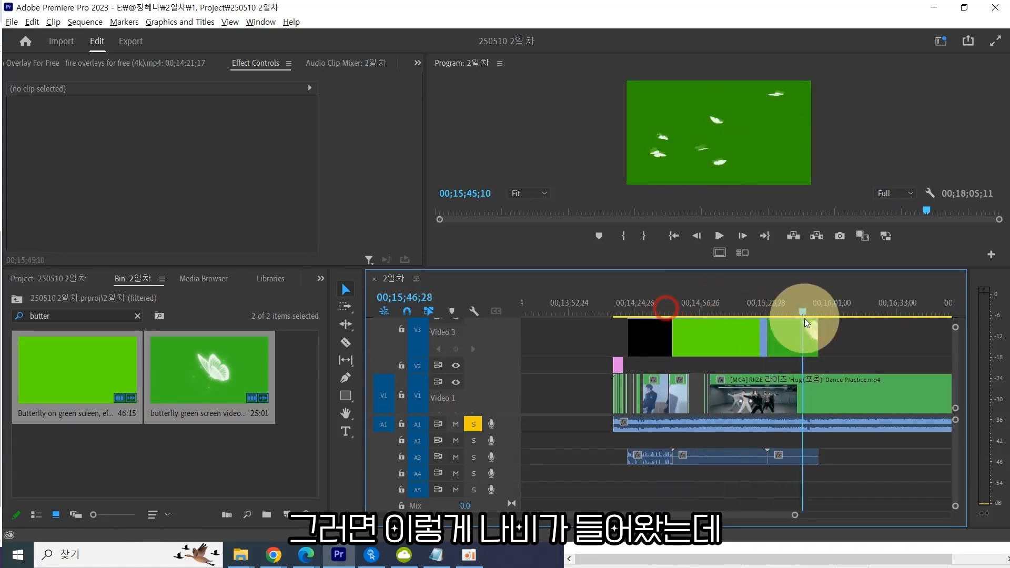
drag(804, 317, 706, 320)
Open the first butterfly clip in the Source Monitor and mark its In point at 00;00;07;01, the first green frame.
double_click(723, 348)
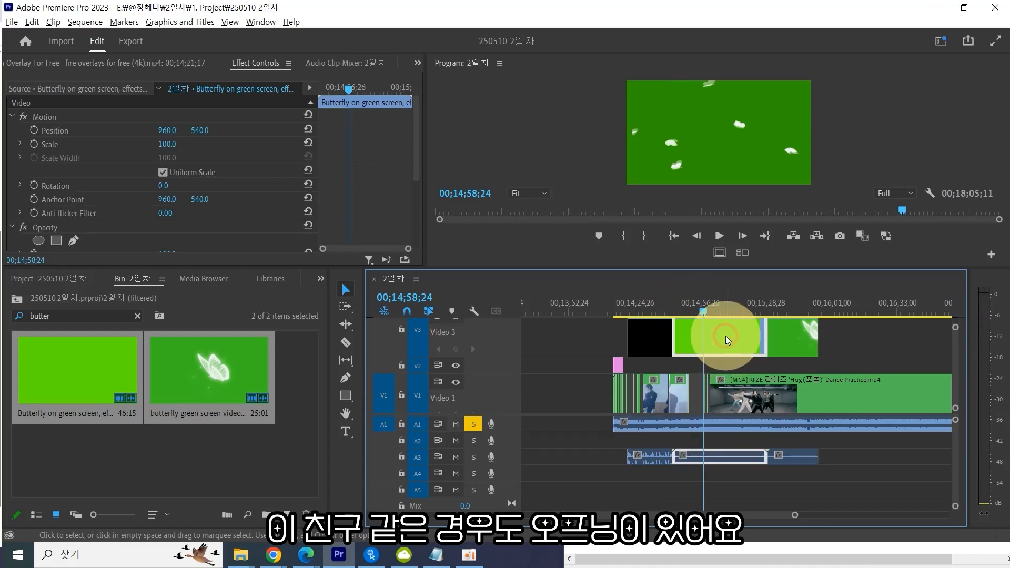
click(14, 229)
mouse_move(14, 231)
mouse_down()
mouse_move(73, 230)
mouse_move(7, 233)
mouse_up()
double_click(741, 348)
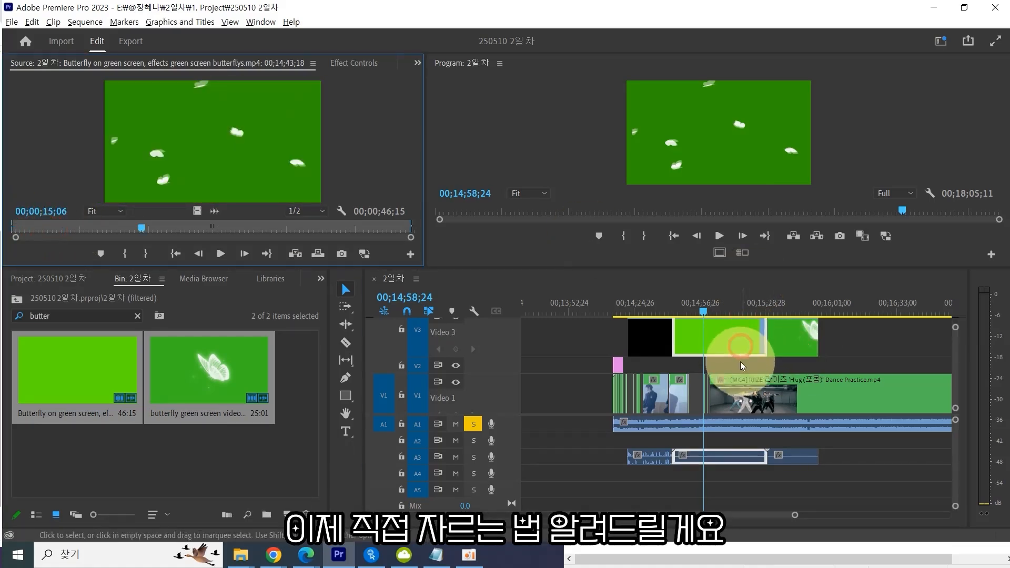
drag(719, 307, 710, 304)
double_click(729, 345)
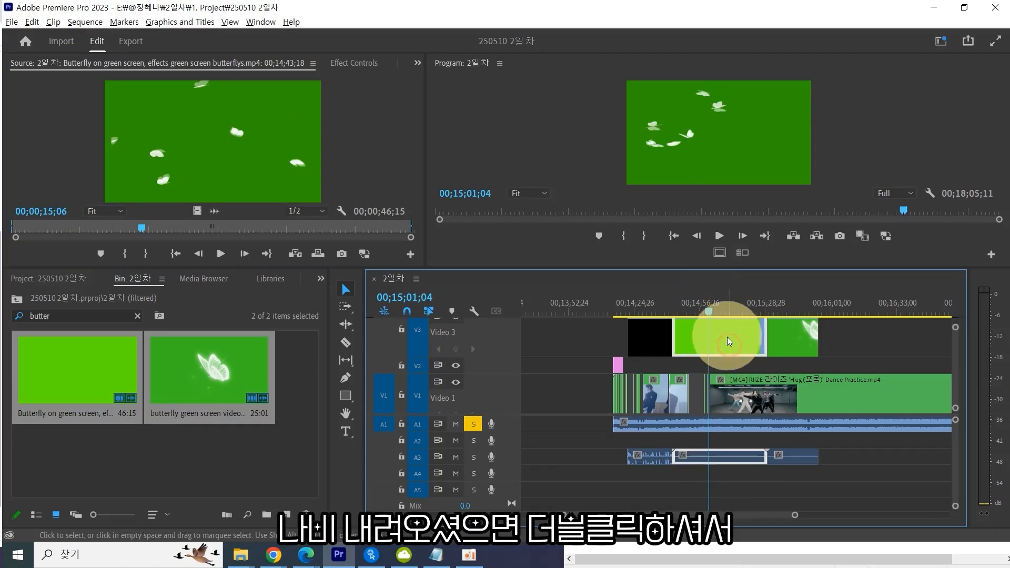
click(169, 163)
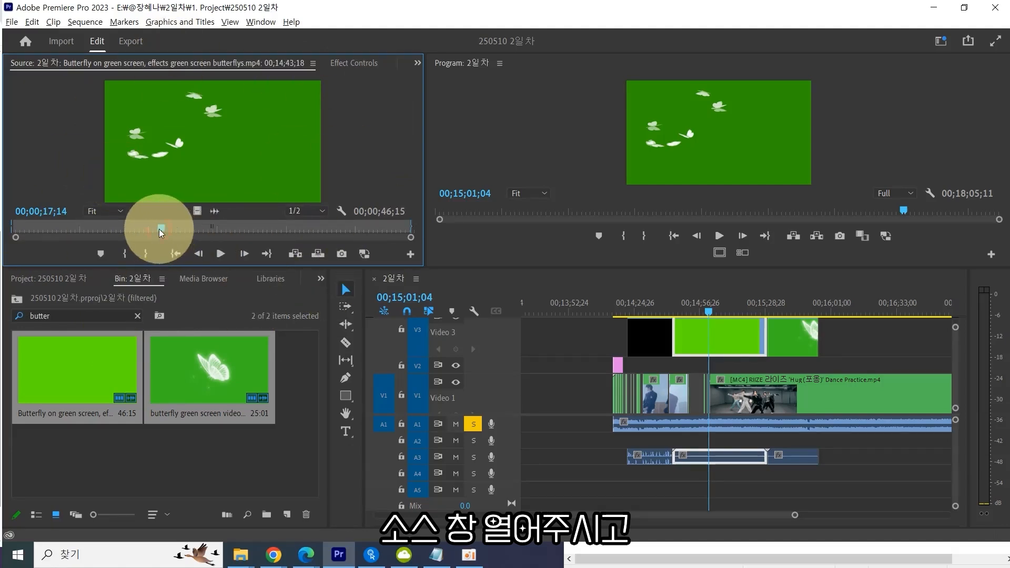
mouse_move(162, 229)
mouse_down()
mouse_move(102, 220)
mouse_move(40, 232)
mouse_move(77, 231)
mouse_move(56, 233)
mouse_move(65, 234)
mouse_up()
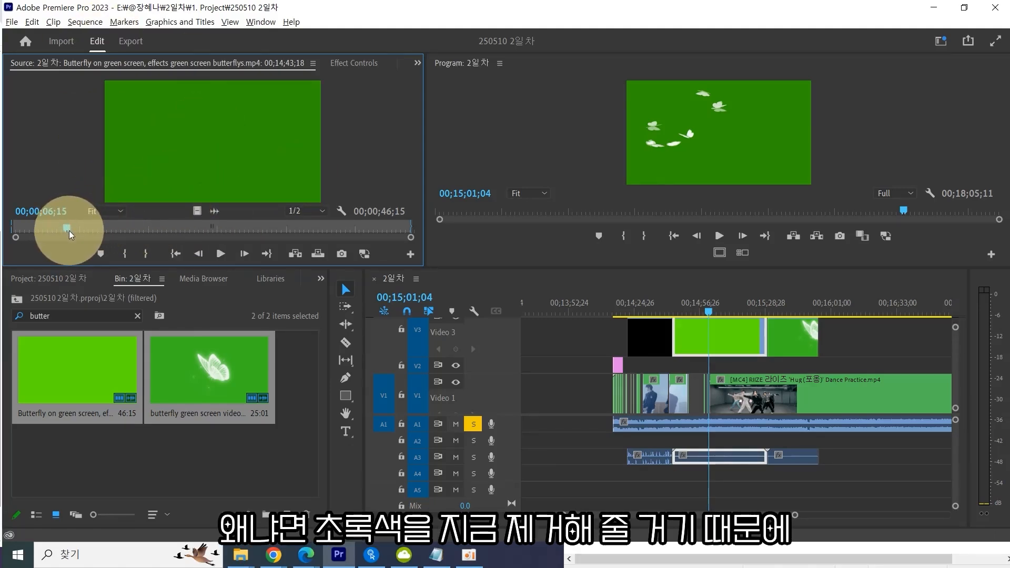
mouse_move(68, 230)
mouse_down()
mouse_move(55, 230)
mouse_move(66, 232)
mouse_up()
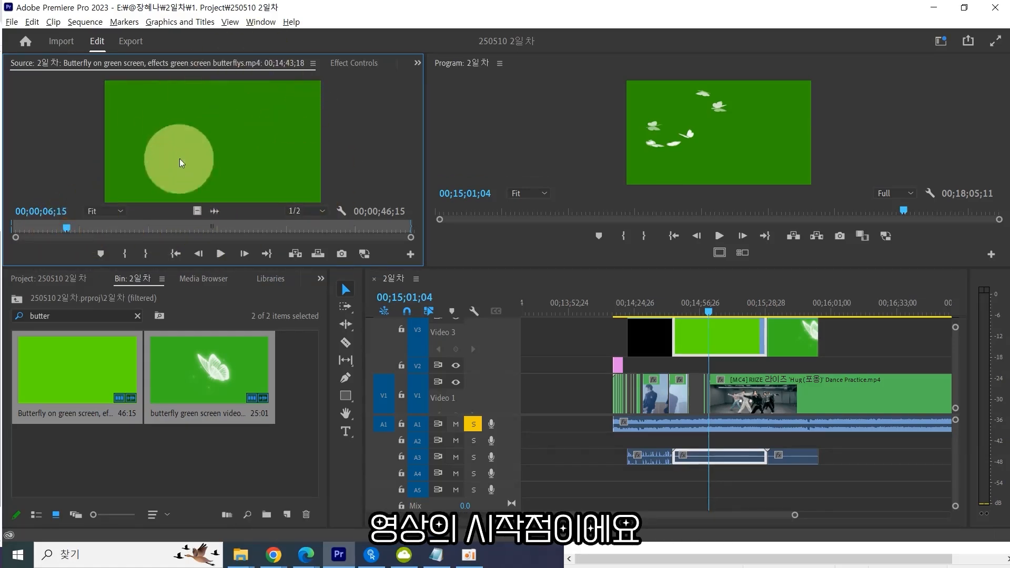
click(64, 229)
mouse_move(64, 229)
mouse_down()
mouse_move(91, 227)
mouse_move(71, 229)
mouse_up()
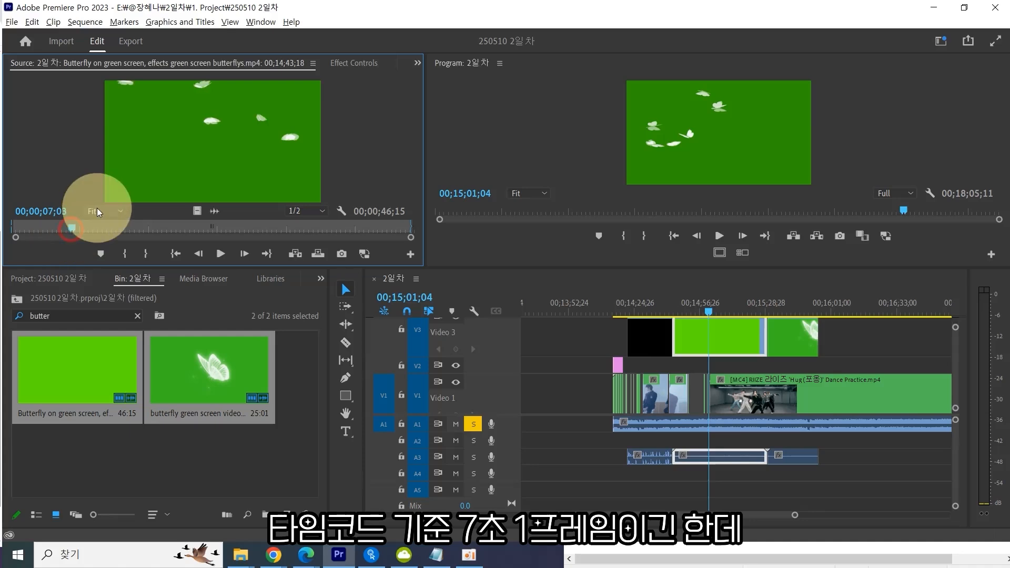
key(Left)
key(Left)
key(Left)
key(Left)
key(Right)
key(Right)
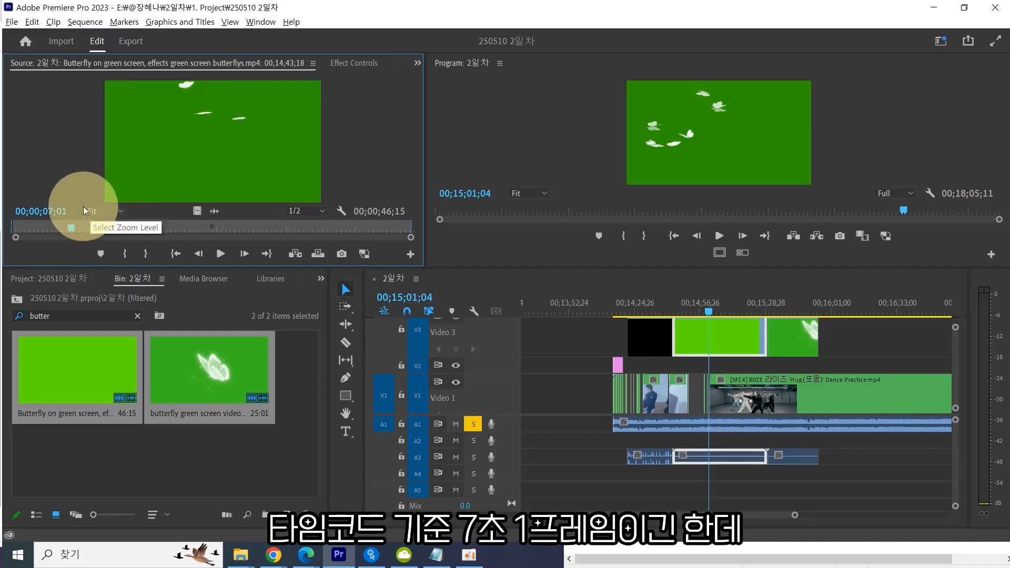
mouse_move(72, 229)
mouse_down()
mouse_move(41, 229)
mouse_move(72, 225)
mouse_up()
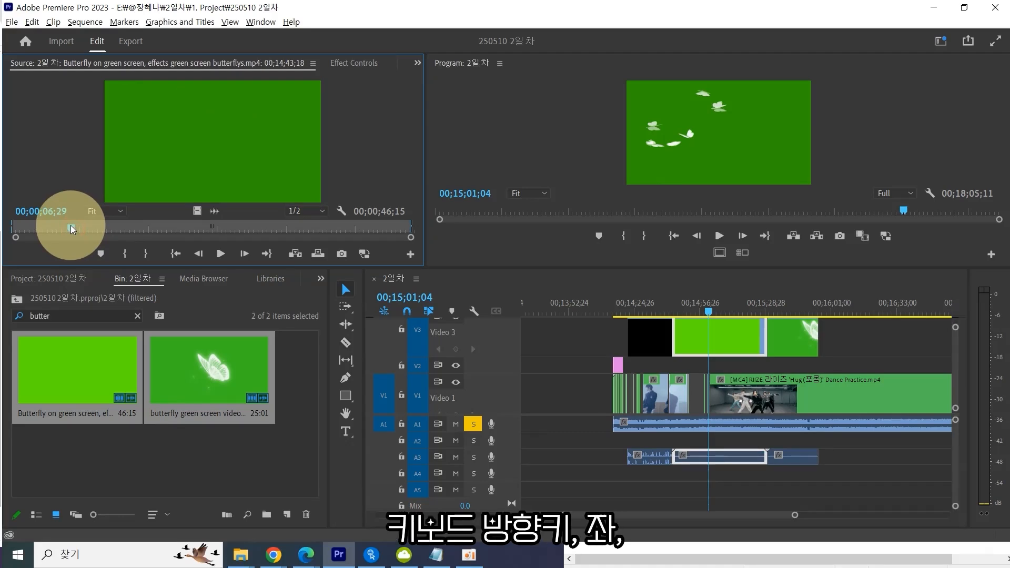
key(Right)
key(Right)
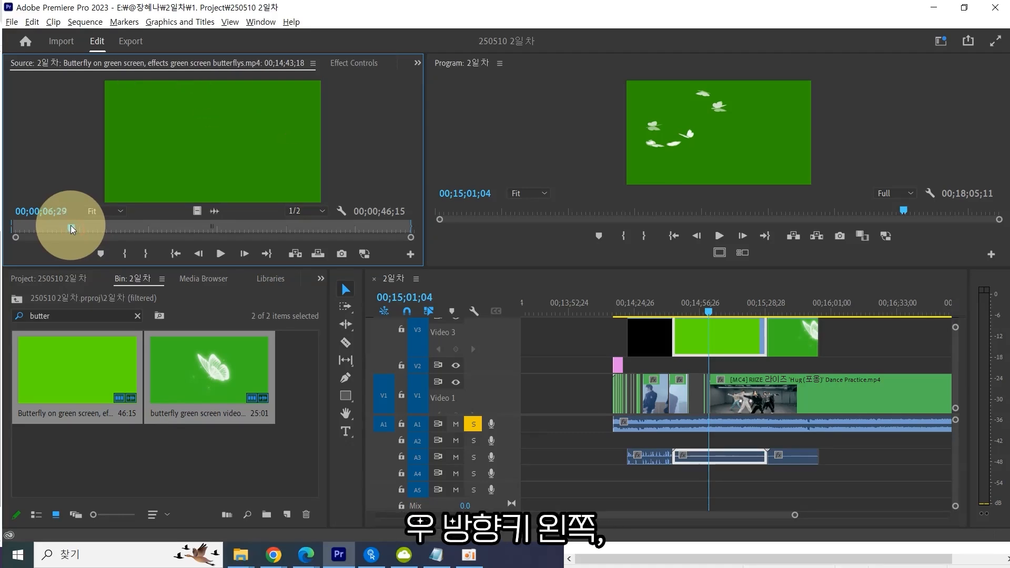
key(Left)
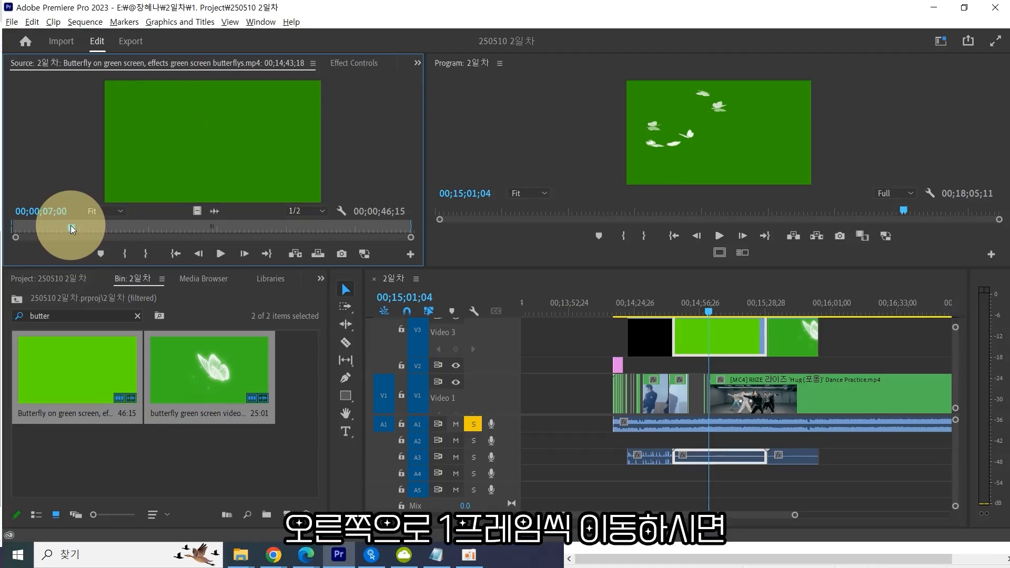
key(Left)
key(Left)
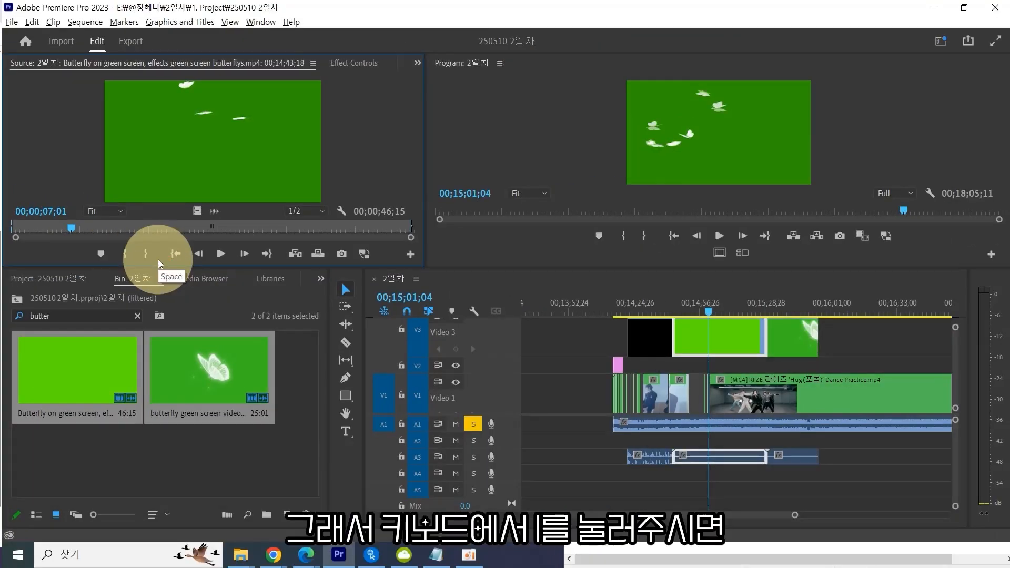
key(i)
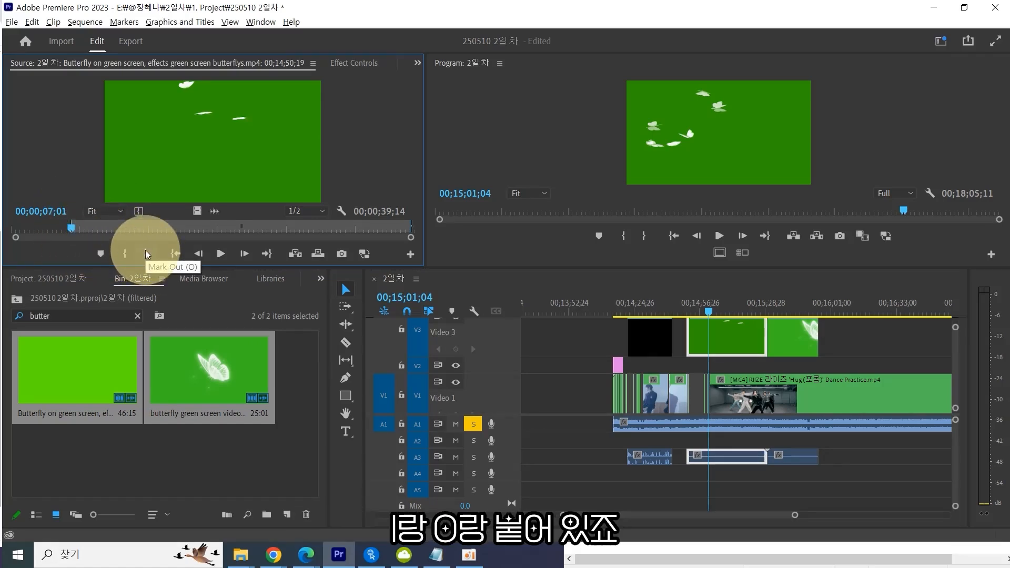
Mark the butterfly clip's Out point at 00;00;44;14, the last green frame before black.
click(73, 231)
drag(73, 227, 395, 231)
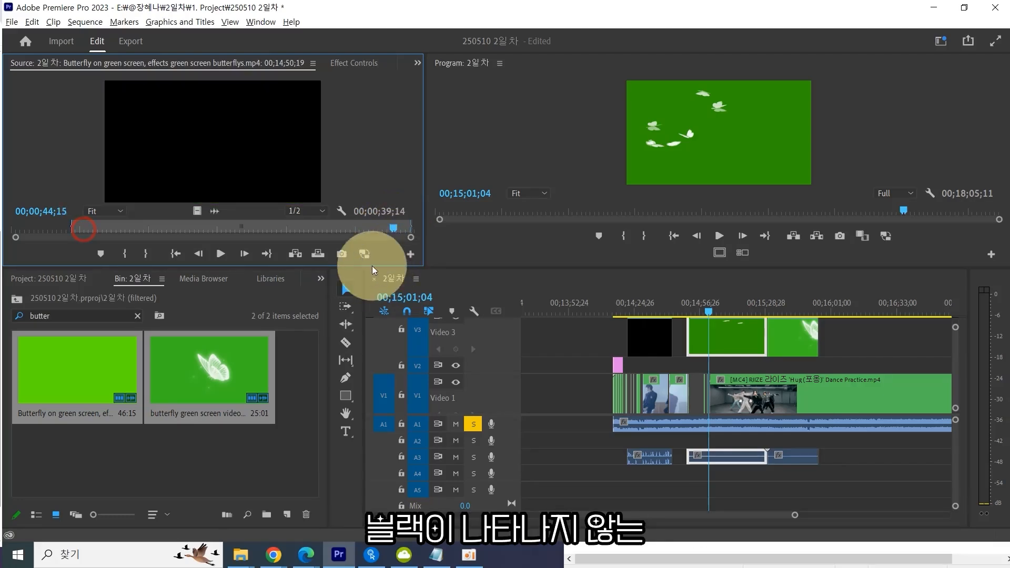
key(Left)
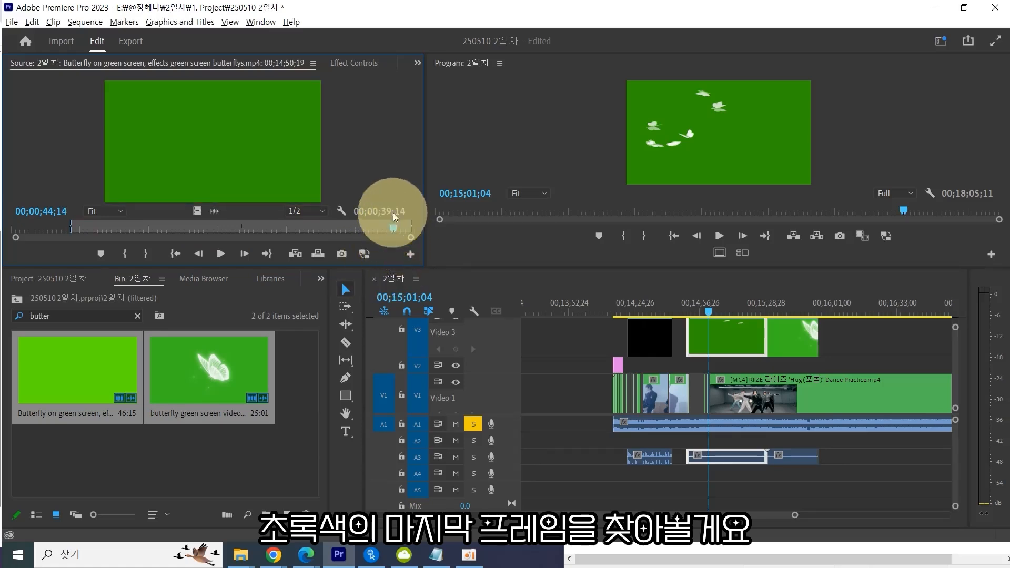
mouse_move(394, 229)
mouse_down()
mouse_move(161, 242)
mouse_move(118, 230)
mouse_move(232, 220)
mouse_move(396, 230)
mouse_up()
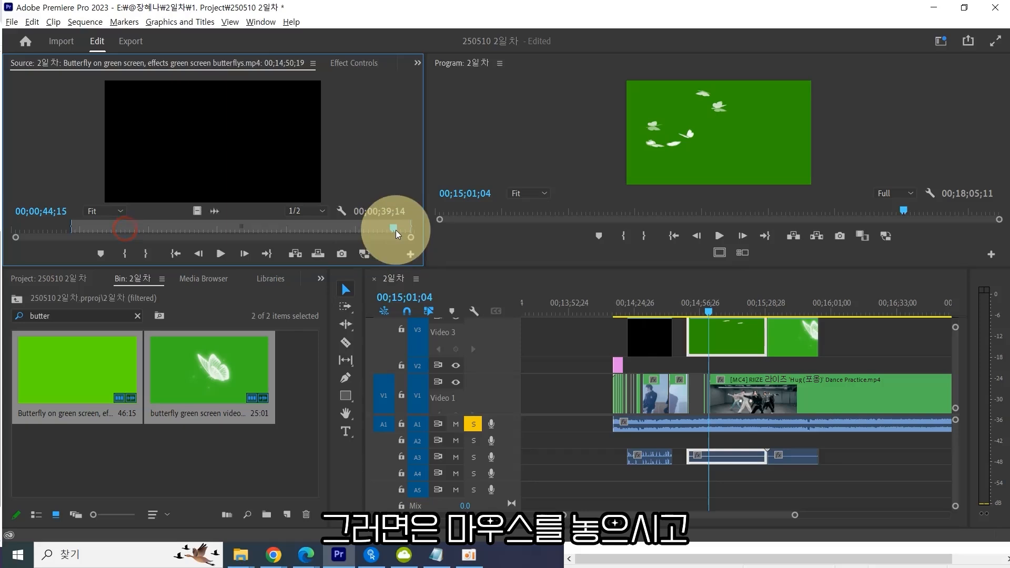
key(Left)
key(Left)
key(Right)
key(Right)
key(Left)
key(Right)
key(Left)
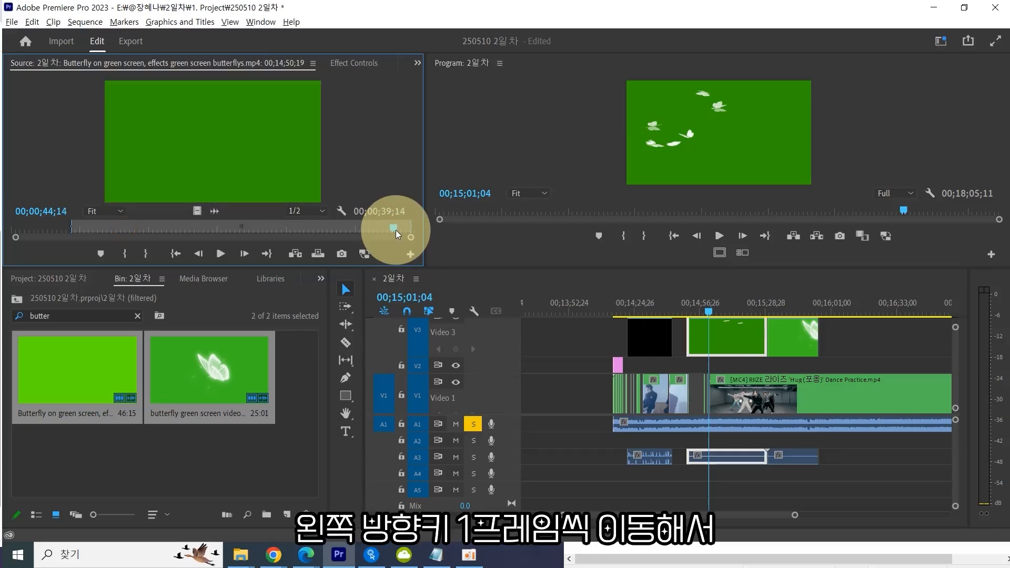
key(Right)
key(Left)
key(Right)
key(Left)
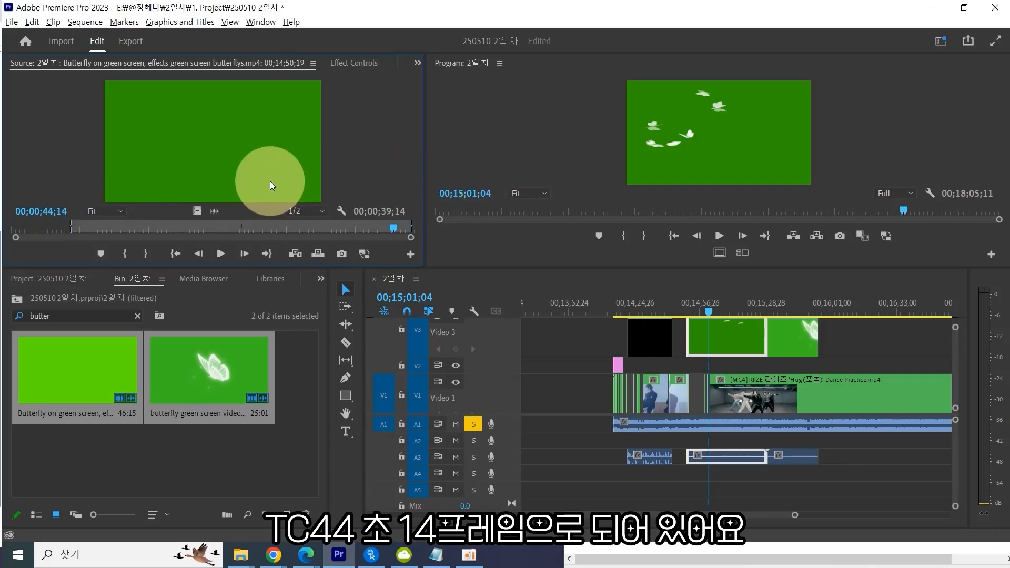
key(o)
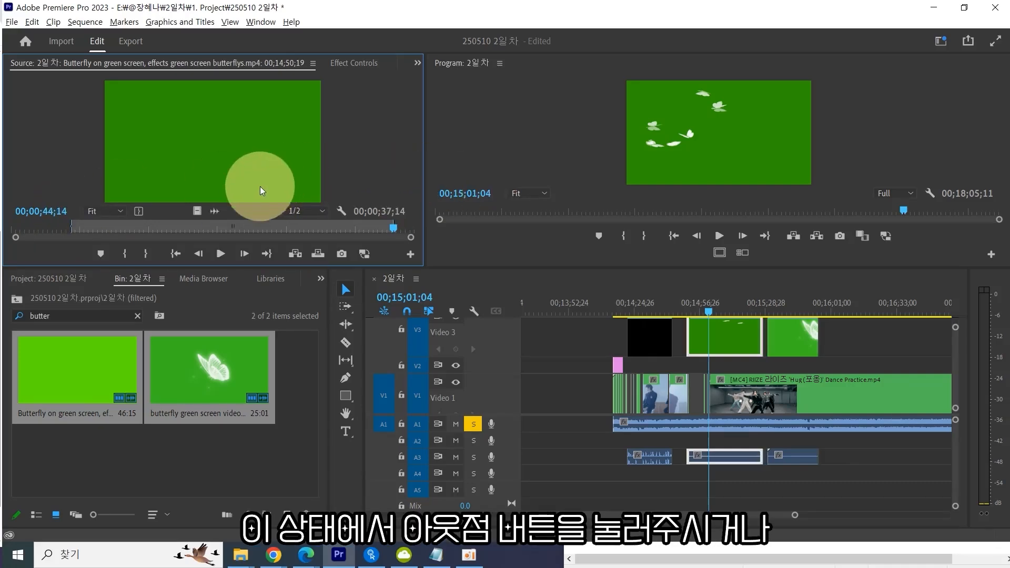
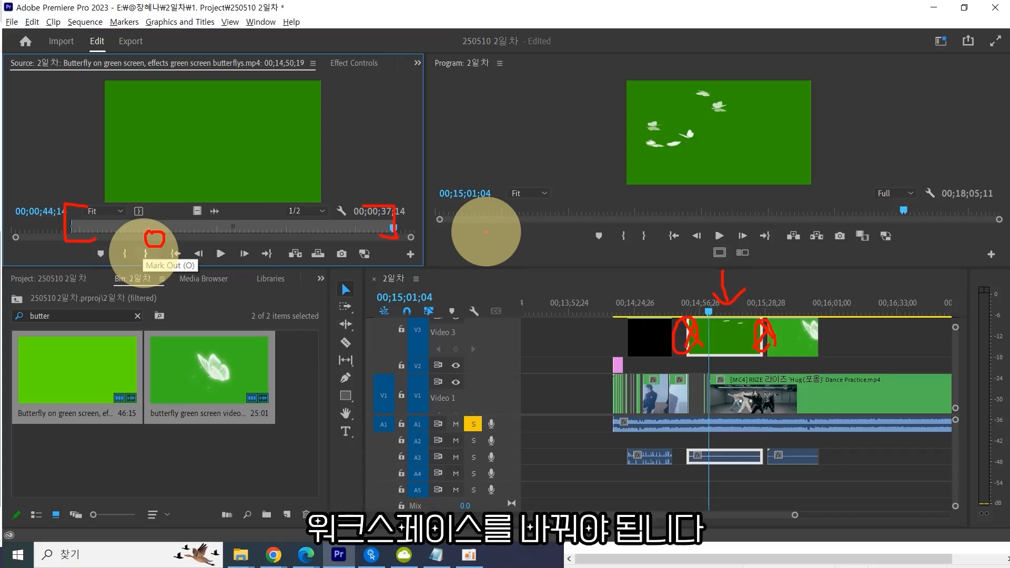
Switch the workspace layout to the Effects workspace.
click(261, 21)
mouse_move(272, 42)
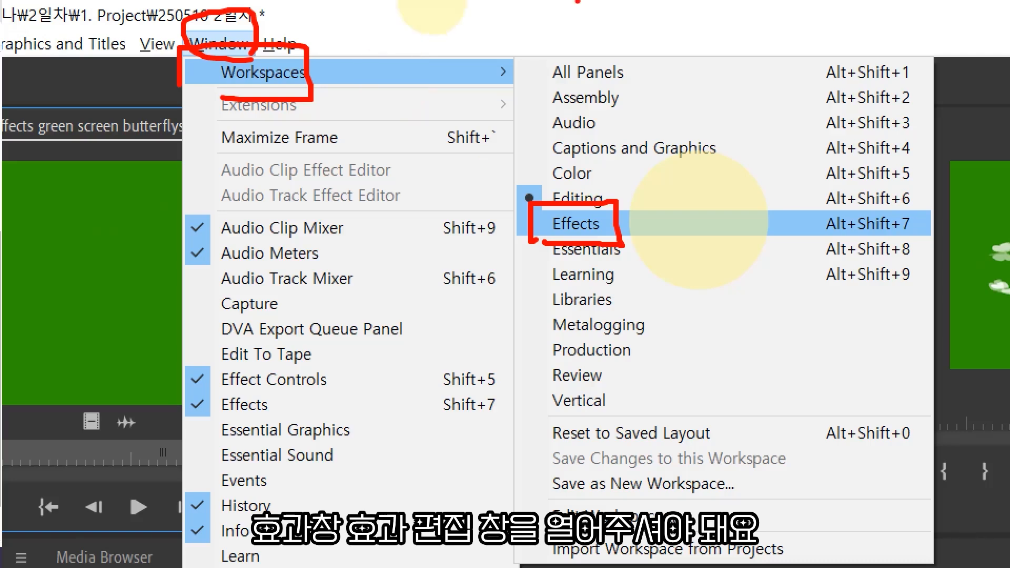
key(Escape)
click(219, 44)
mouse_move(275, 36)
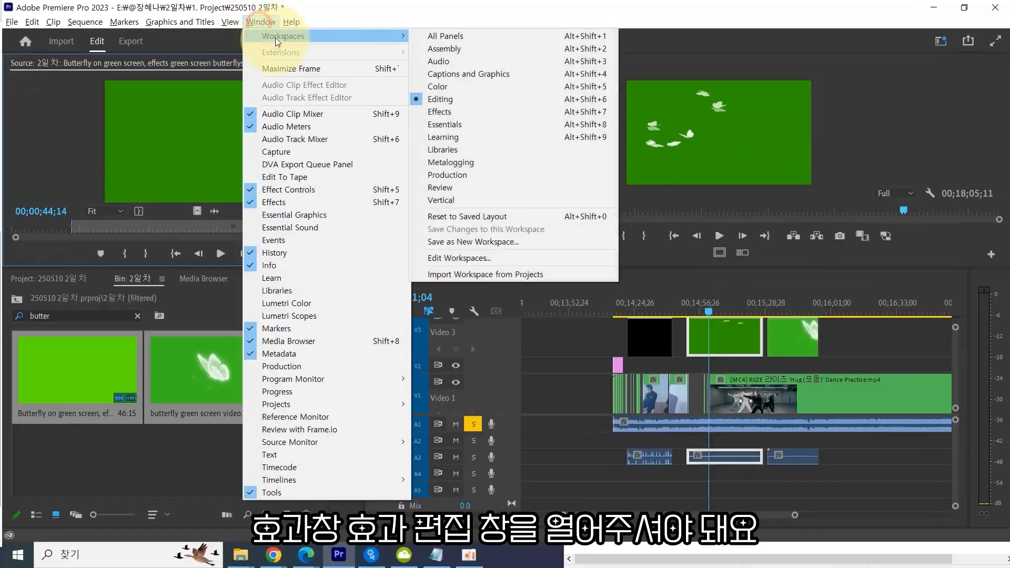
click(463, 112)
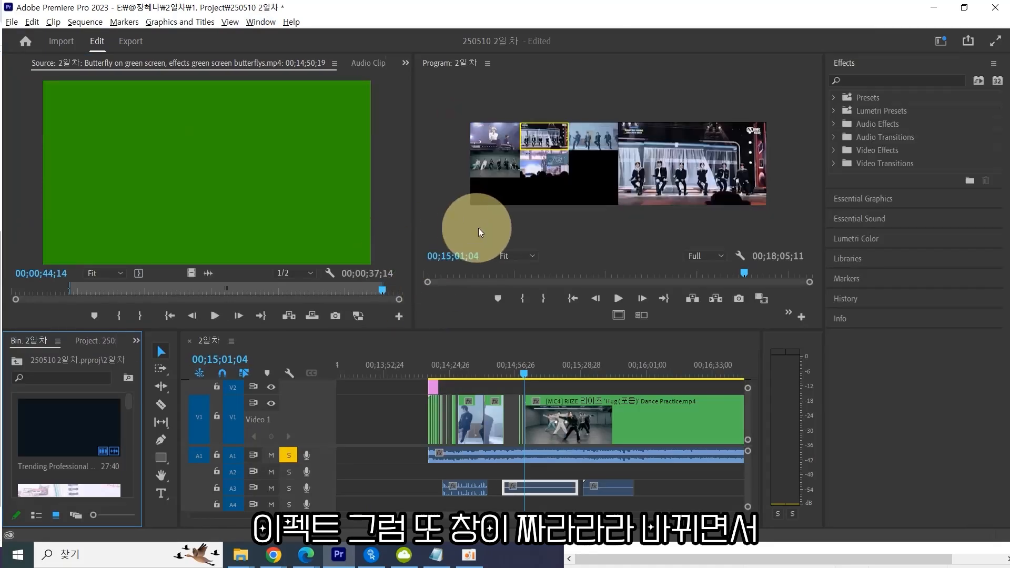
Open the Effects panel and search its effects for "key".
click(886, 198)
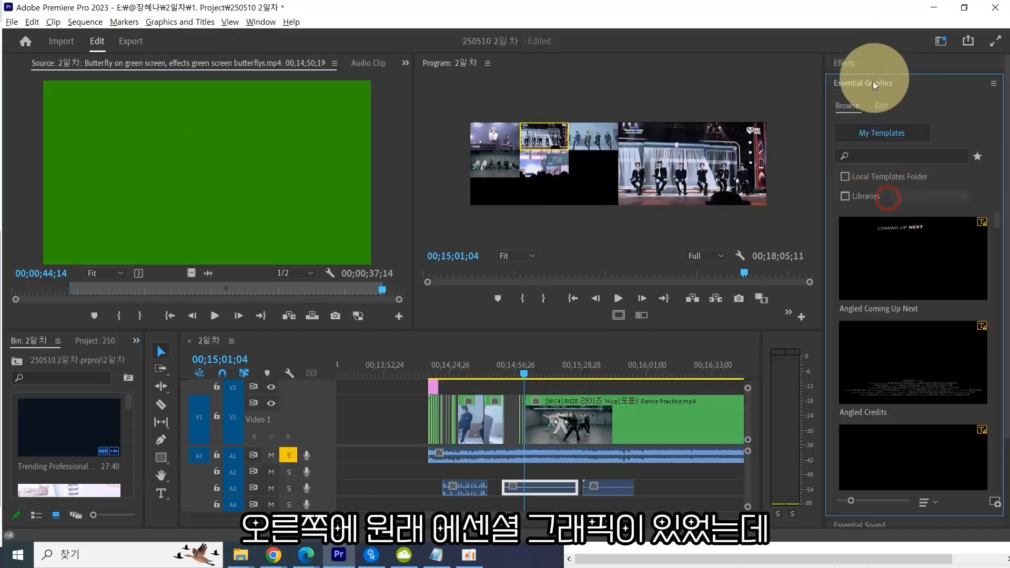
click(845, 65)
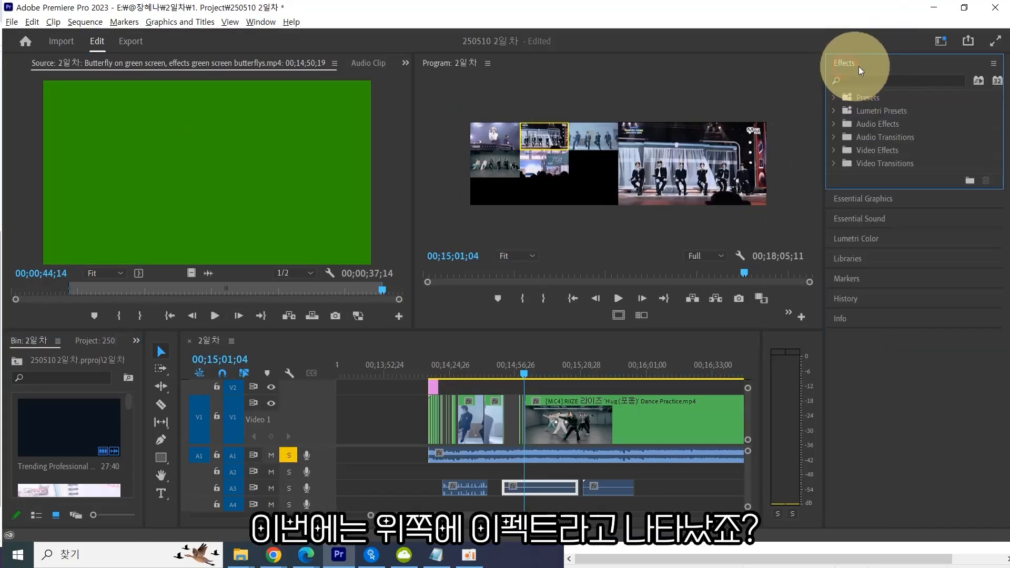
click(874, 82)
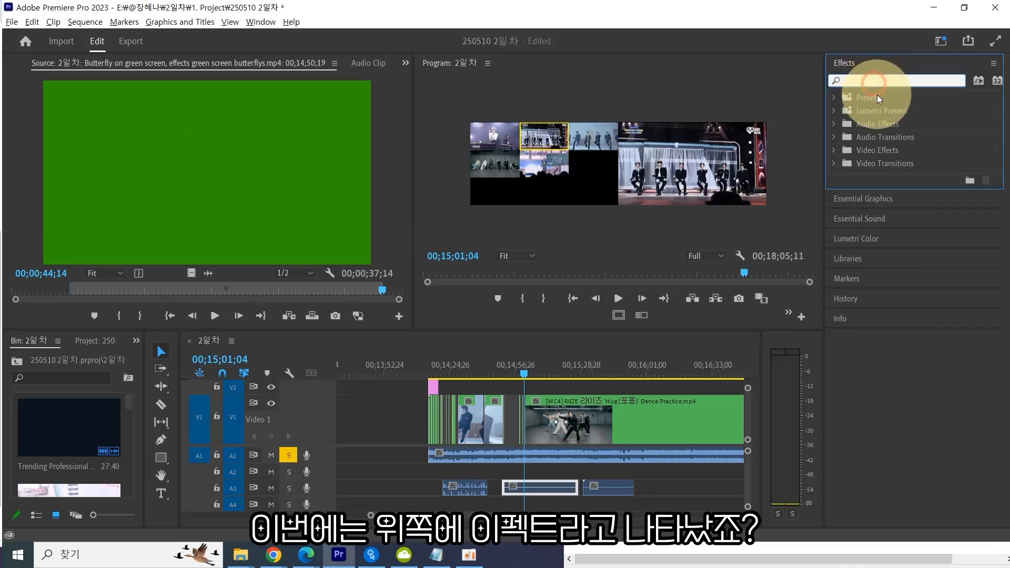
text(key)
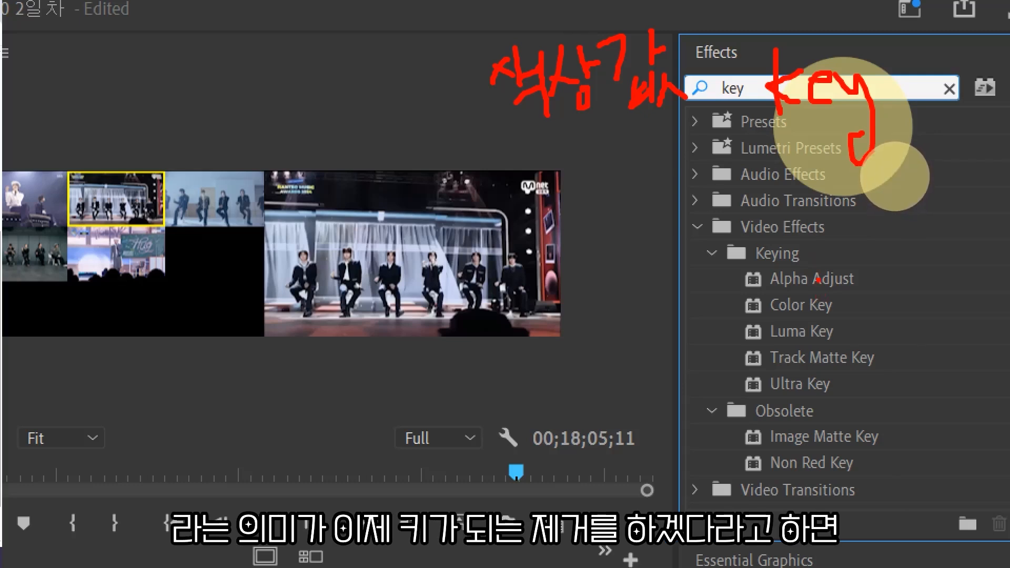
drag(209, 73, 213, 133)
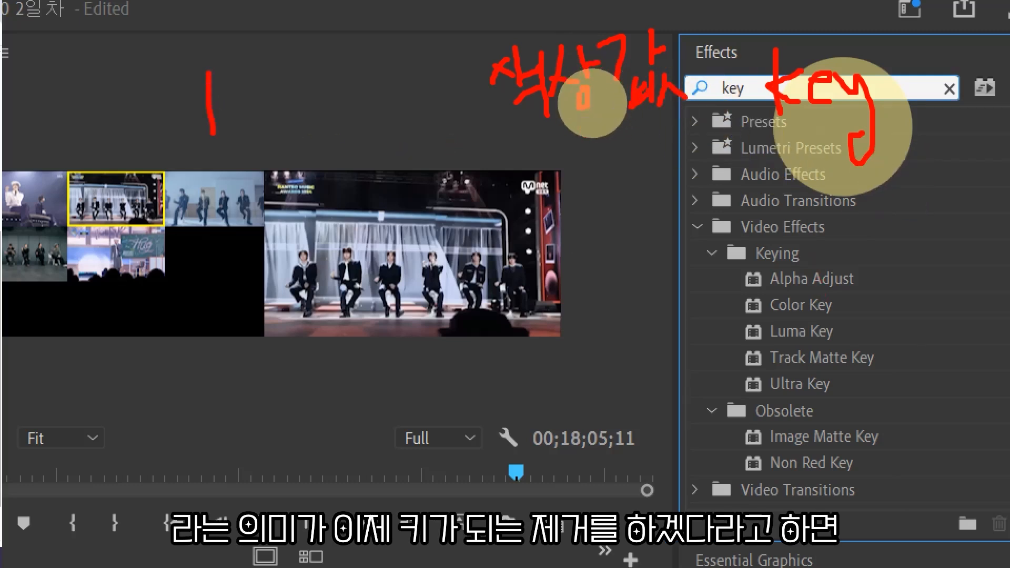
mouse_move(236, 94)
mouse_down()
mouse_move(244, 130)
mouse_move(292, 131)
mouse_move(310, 146)
mouse_up()
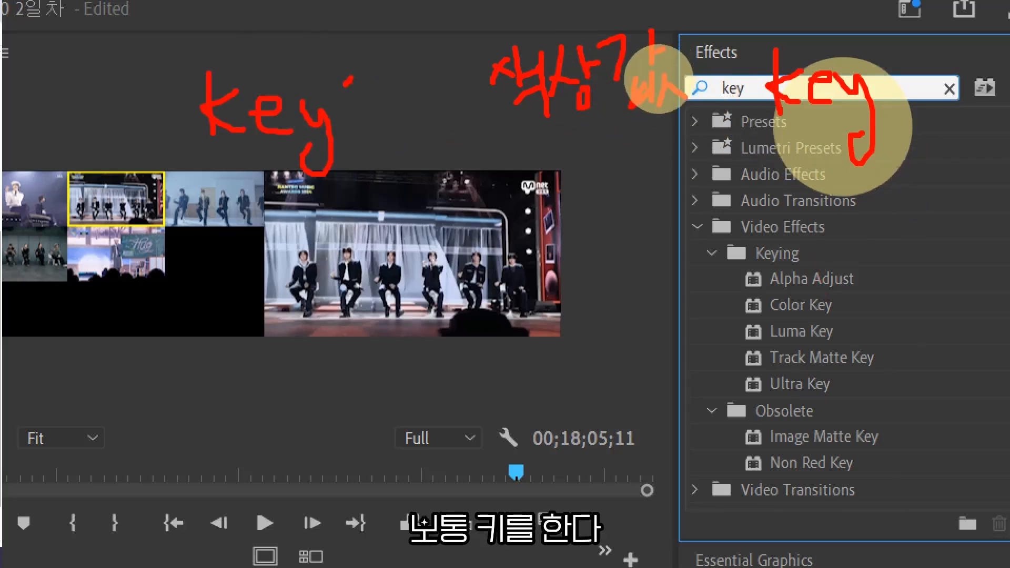
drag(348, 79, 364, 141)
mouse_move(376, 104)
mouse_down()
mouse_move(363, 140)
mouse_move(401, 138)
mouse_up()
drag(434, 105, 409, 158)
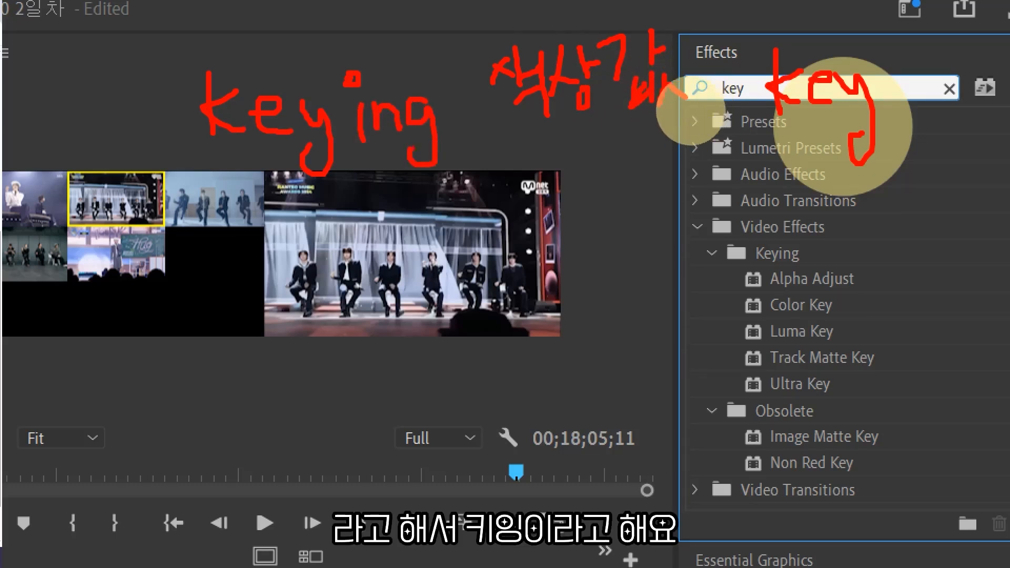
drag(496, 183, 149, 187)
mouse_move(508, 171)
mouse_down()
mouse_move(553, 209)
mouse_move(549, 185)
mouse_move(594, 208)
mouse_up()
drag(600, 161, 625, 180)
drag(636, 144, 621, 221)
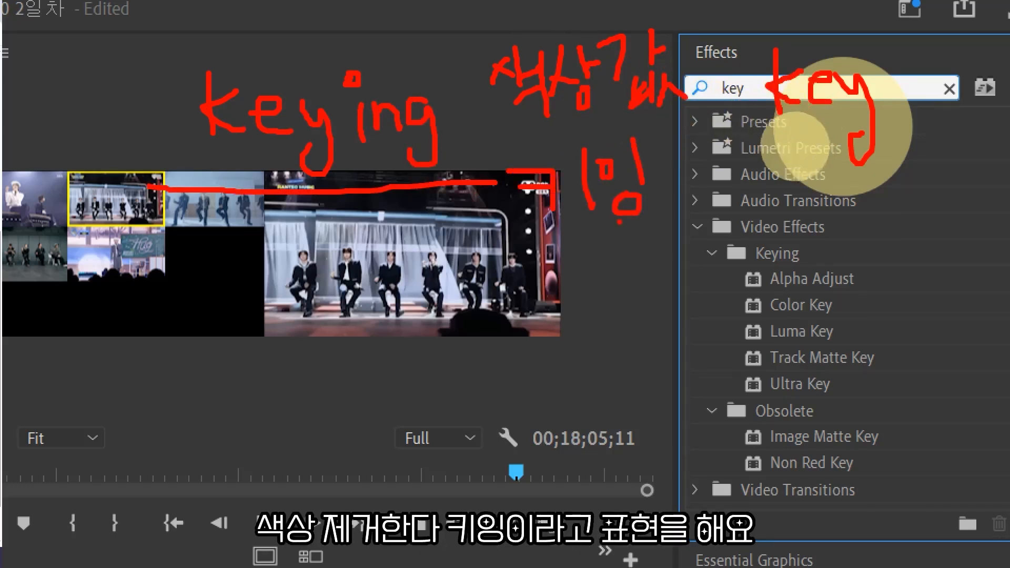
key(ctrl+z)
key(ctrl+z)
key(ctrl+z)
key(ctrl+z)
key(ctrl+z)
key(ctrl+z)
key(ctrl+z)
key(ctrl+z)
key(ctrl+z)
key(ctrl+z)
key(ctrl+z)
key(ctrl+z)
key(ctrl+z)
key(ctrl+z)
key(ctrl+z)
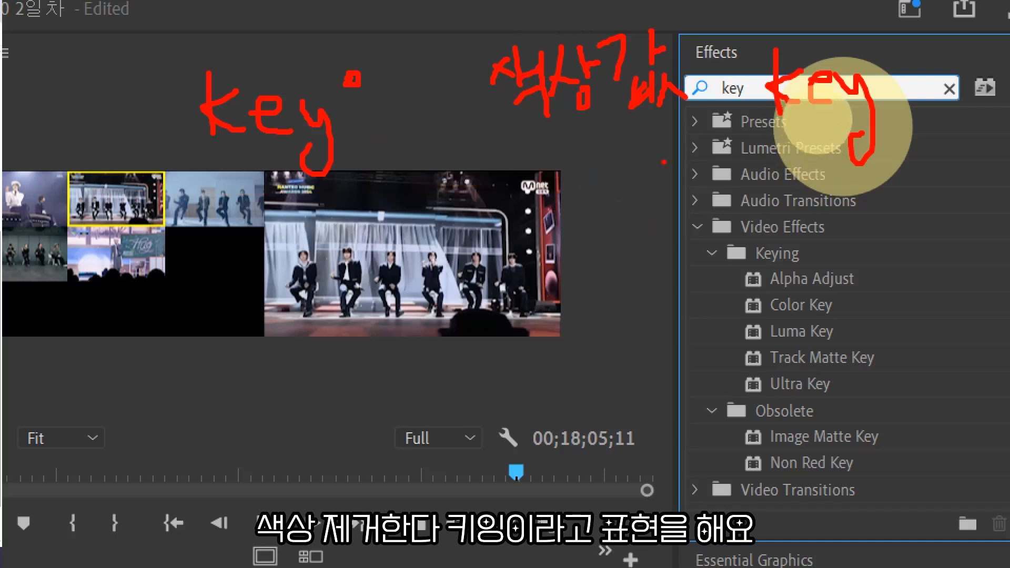
key(ctrl+z)
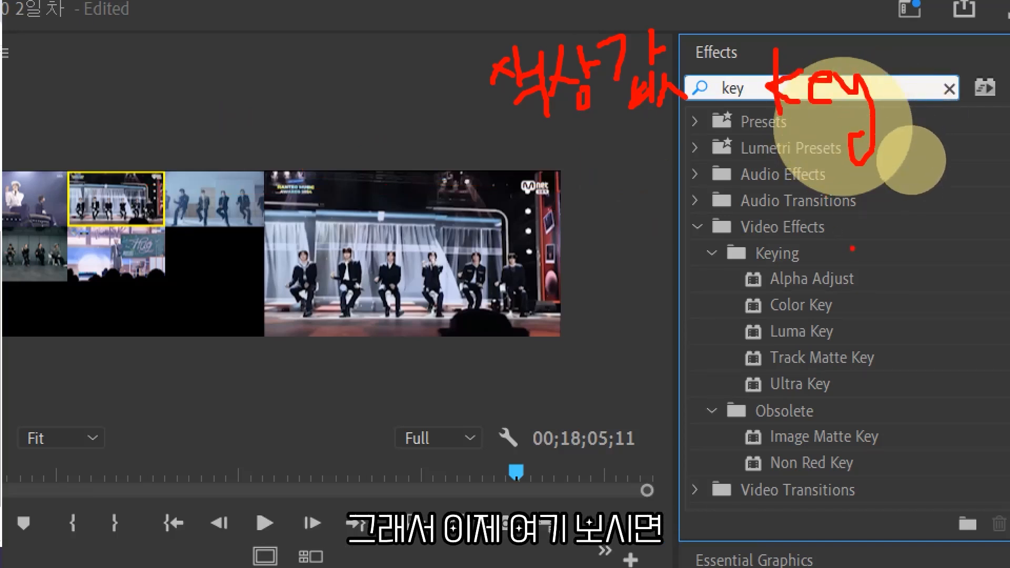
mouse_move(748, 272)
mouse_down()
mouse_move(780, 271)
mouse_move(782, 238)
mouse_move(739, 257)
mouse_move(747, 277)
mouse_up()
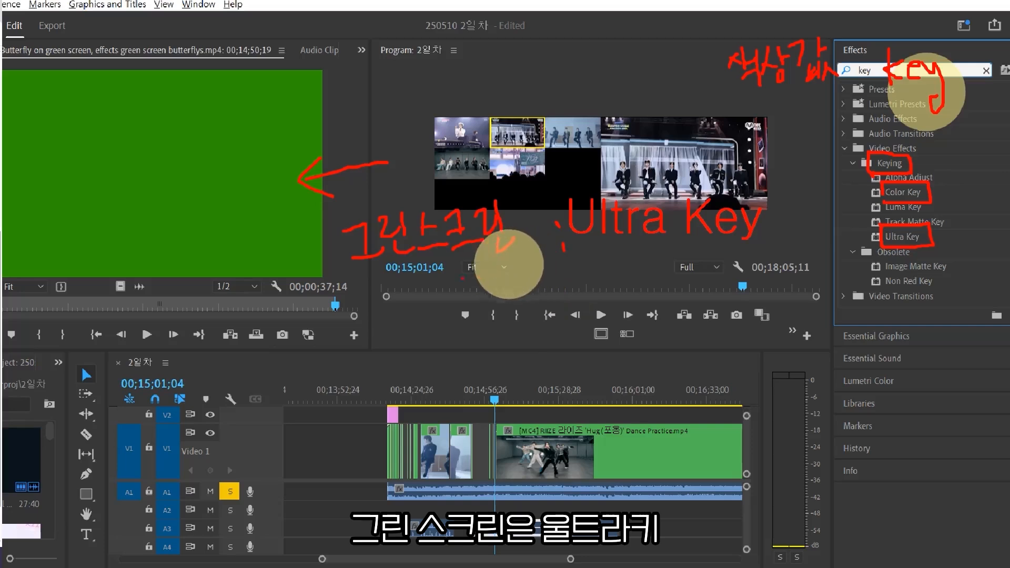
mouse_move(346, 275)
mouse_down()
mouse_move(346, 311)
mouse_move(387, 280)
mouse_move(388, 299)
mouse_up()
drag(371, 293, 402, 304)
mouse_move(397, 279)
mouse_down()
mouse_move(410, 277)
mouse_move(415, 300)
mouse_move(469, 273)
mouse_move(514, 279)
mouse_move(518, 254)
mouse_move(495, 287)
mouse_up()
drag(503, 261, 506, 294)
key(ctrl+z)
key(ctrl+z)
key(ctrl+z)
key(ctrl+z)
key(ctrl+z)
key(ctrl+z)
key(ctrl+z)
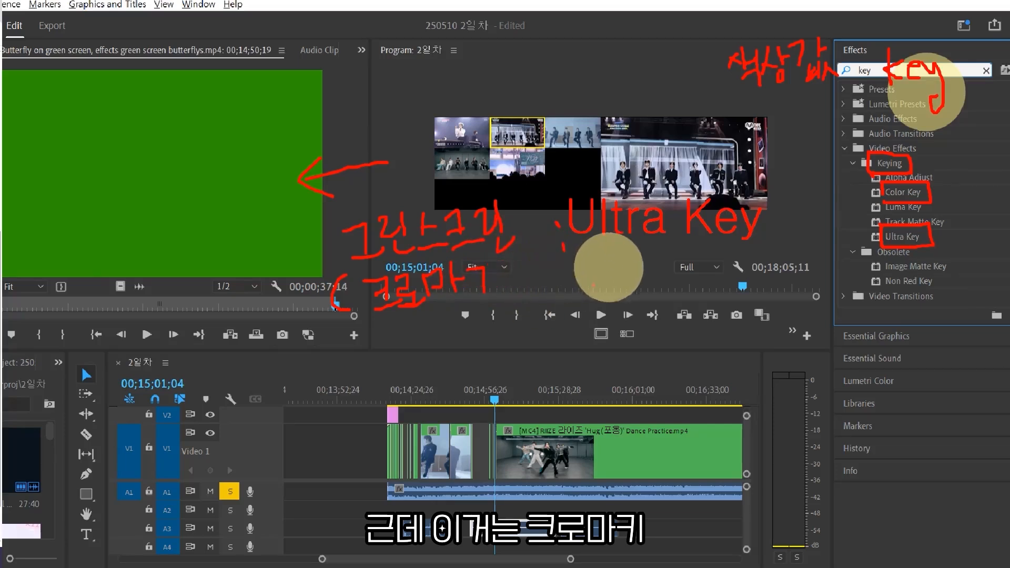
key(ctrl+z)
key(ctrl+z)
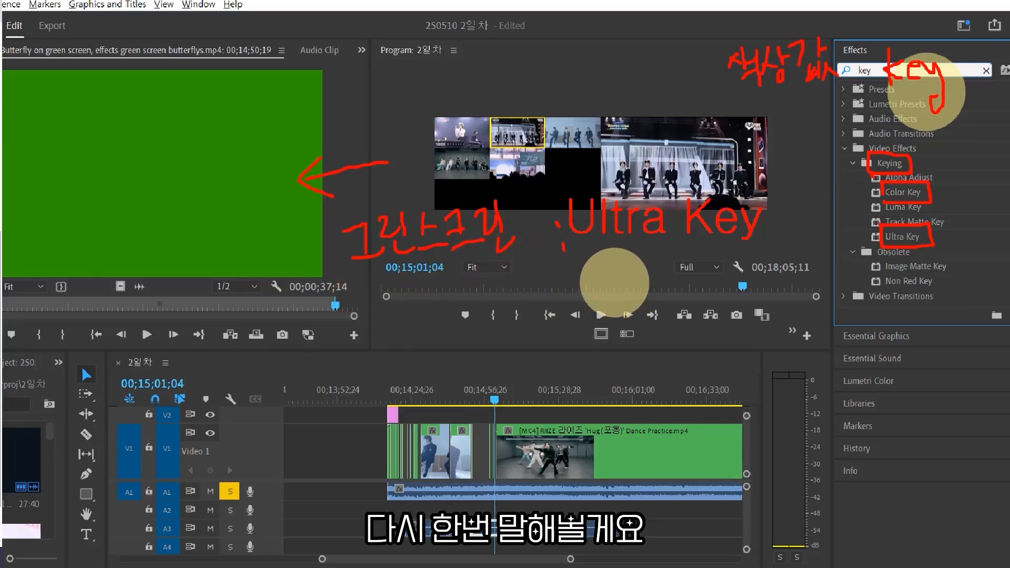
drag(574, 264, 761, 262)
drag(584, 281, 796, 281)
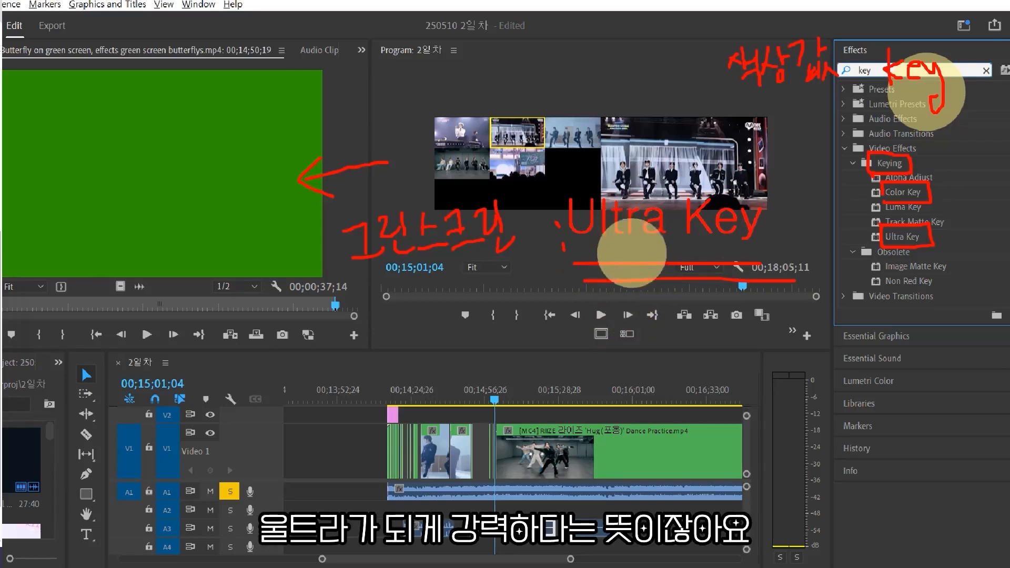
drag(576, 308, 583, 354)
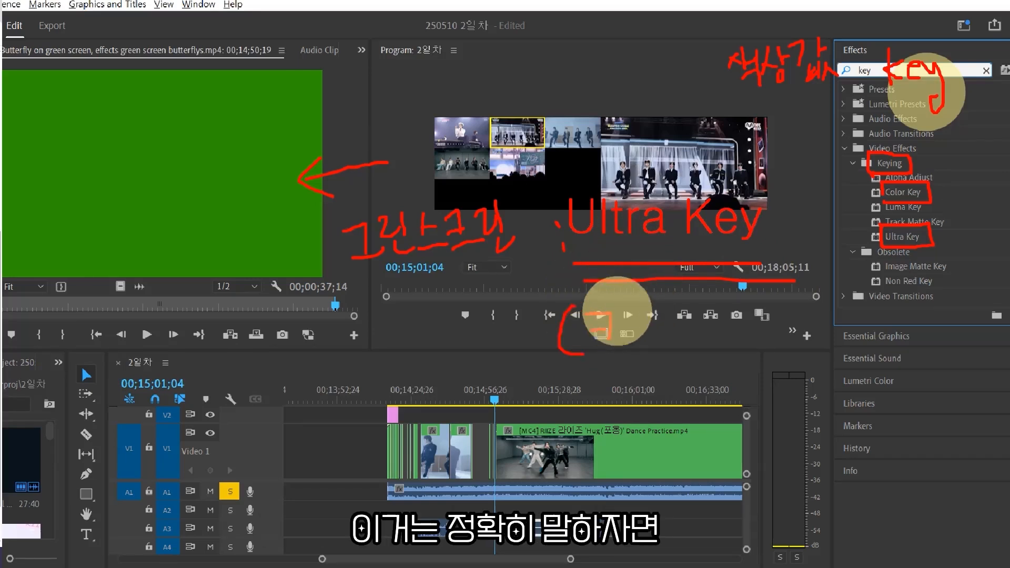
drag(593, 315, 610, 339)
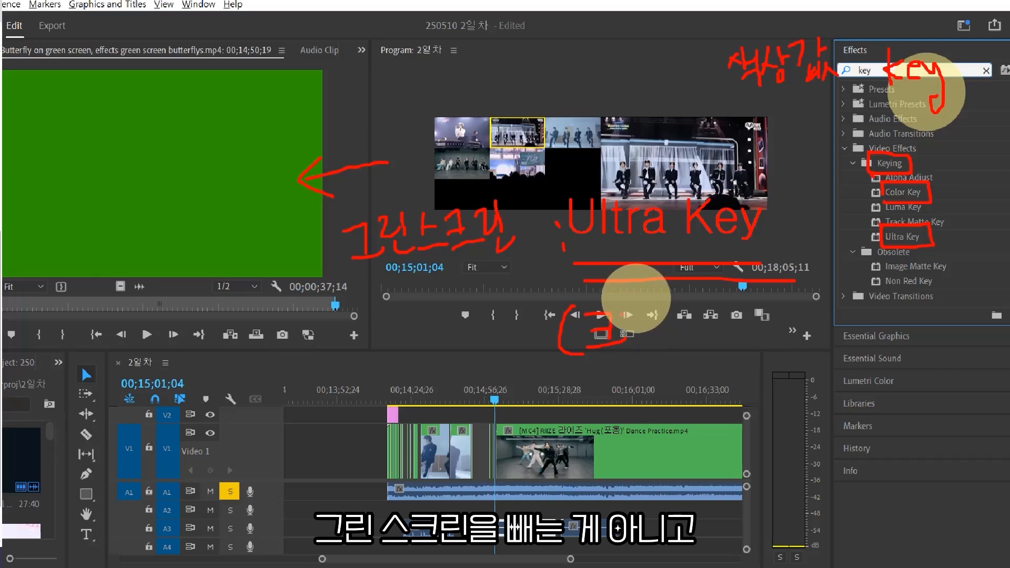
mouse_move(636, 298)
mouse_down()
mouse_move(685, 327)
mouse_move(702, 313)
mouse_up()
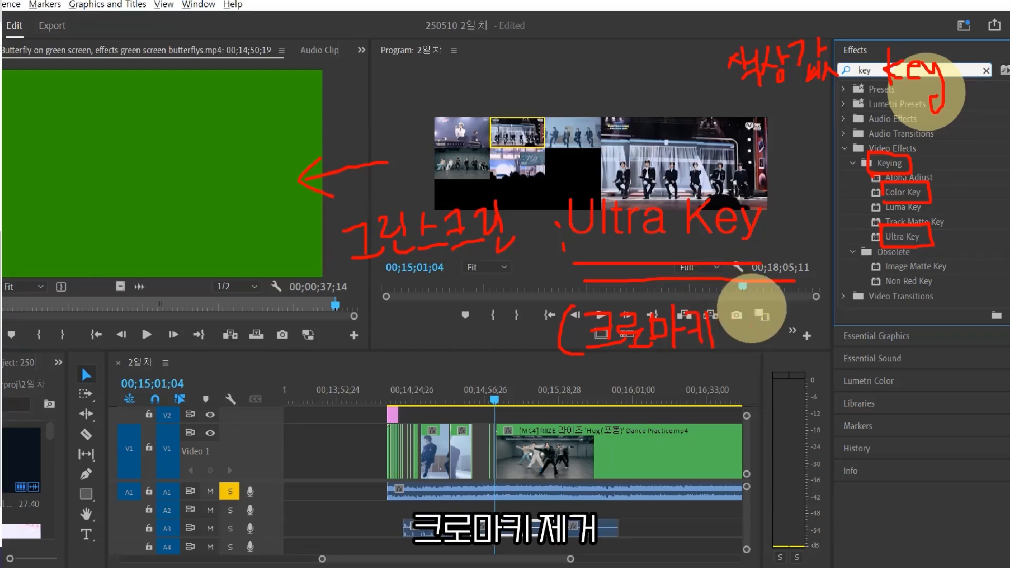
mouse_move(760, 304)
mouse_down()
mouse_move(773, 326)
mouse_move(801, 305)
mouse_move(831, 358)
mouse_up()
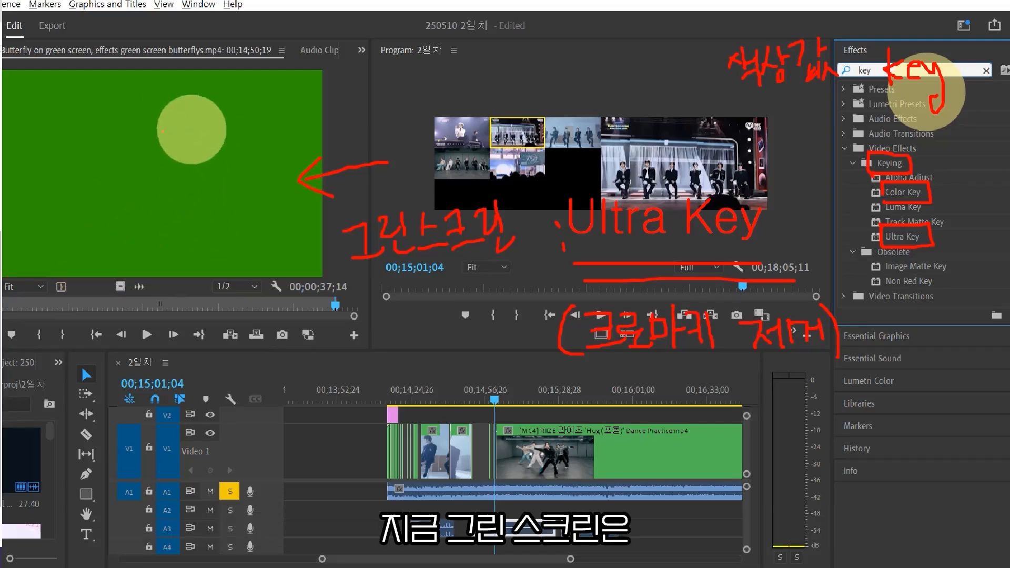
drag(322, 247, 285, 274)
drag(322, 223, 226, 278)
drag(308, 202, 163, 292)
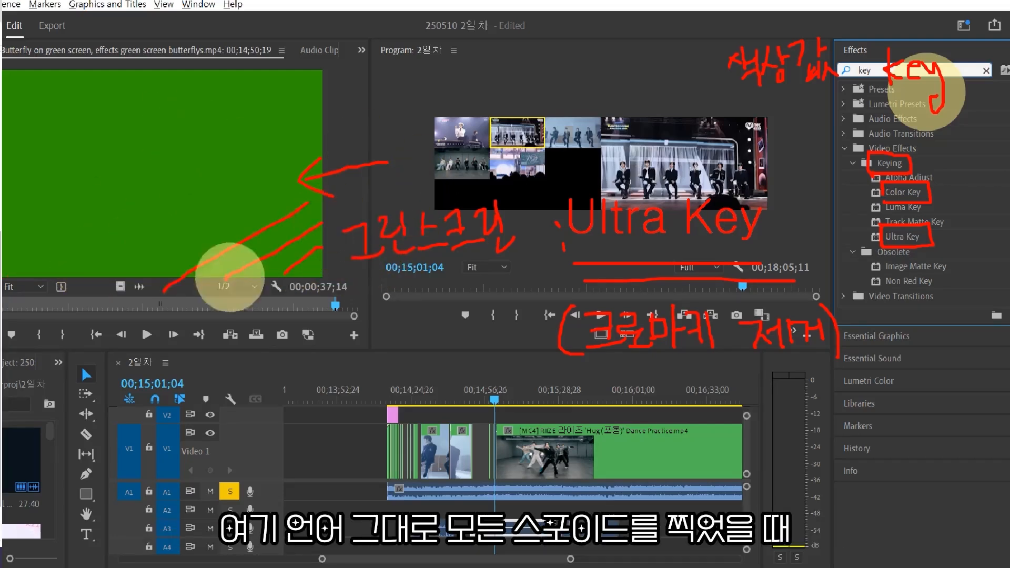
drag(290, 181, 121, 279)
drag(272, 162, 26, 301)
drag(231, 146, 9, 262)
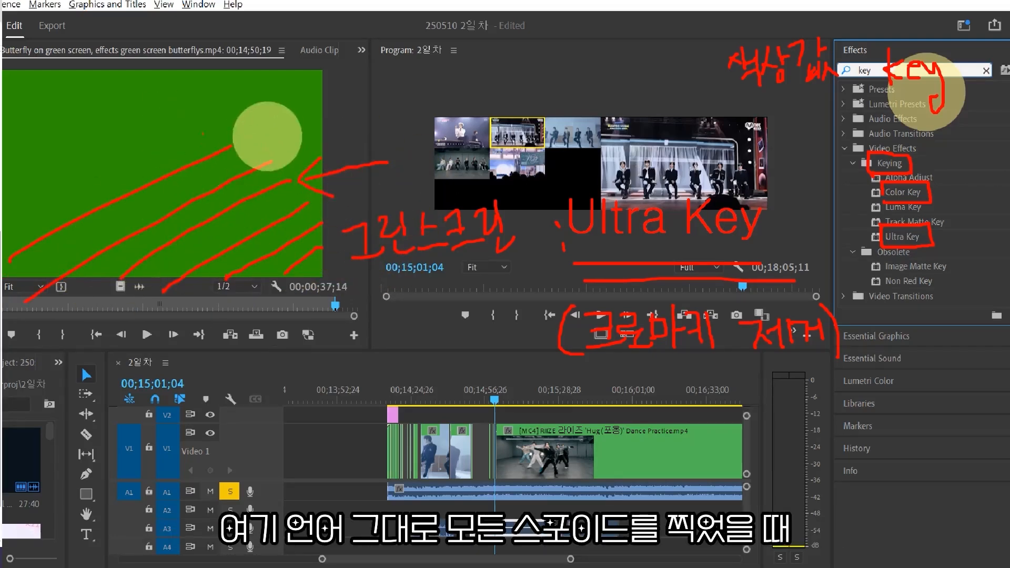
drag(203, 133, 4, 269)
drag(187, 113, 83, 187)
drag(172, 56, 9, 197)
drag(116, 68, 20, 163)
mouse_move(46, 92)
mouse_down()
mouse_move(3, 138)
mouse_move(3, 116)
mouse_up()
drag(9, 78, 3, 87)
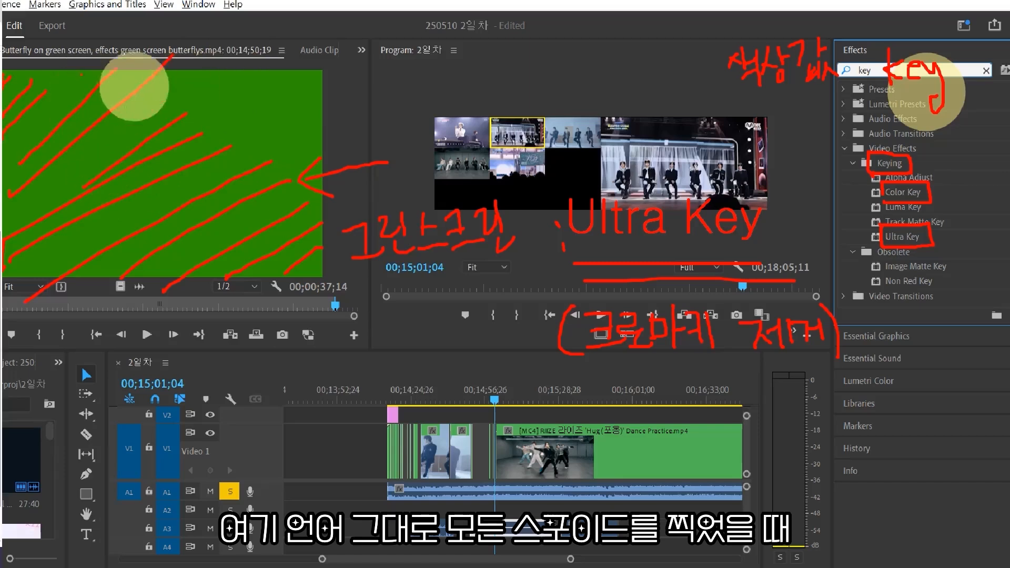
click(258, 73)
drag(258, 72, 256, 99)
drag(258, 68, 252, 100)
drag(195, 82, 197, 93)
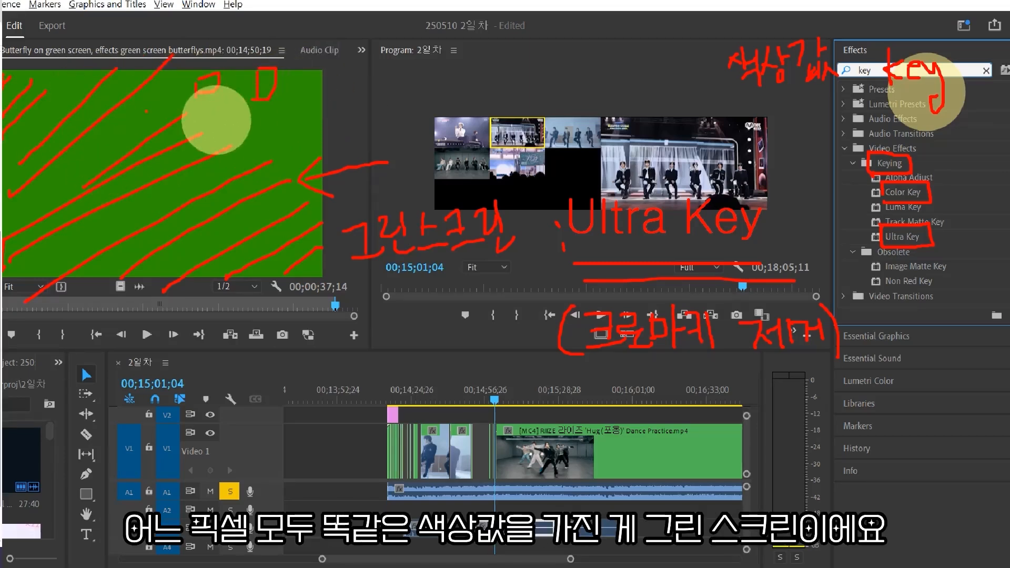
drag(55, 169, 56, 188)
mouse_move(54, 167)
mouse_down()
mouse_move(68, 167)
mouse_move(57, 184)
mouse_up()
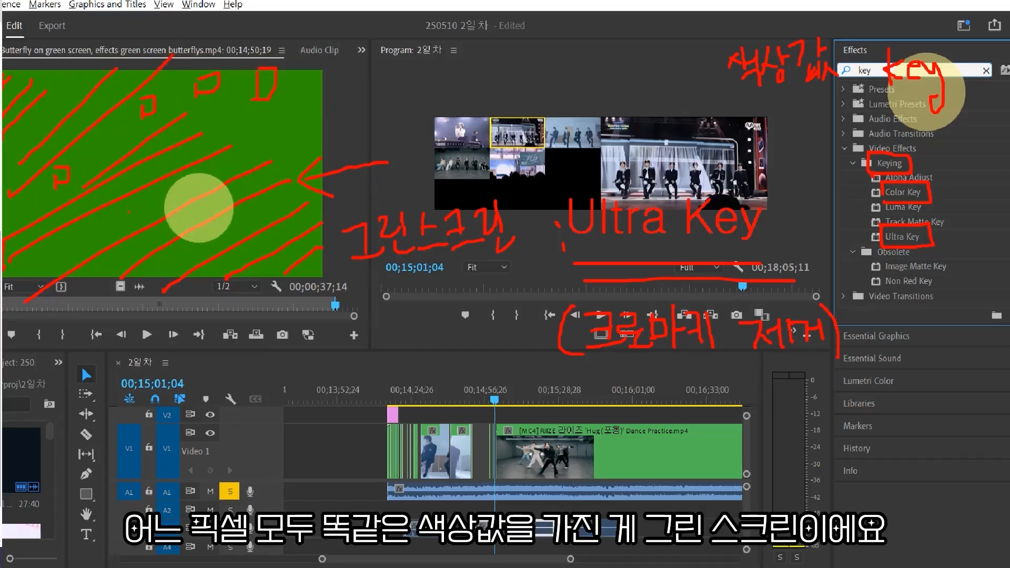
drag(119, 194, 122, 221)
drag(120, 199, 133, 217)
drag(160, 187, 161, 203)
drag(216, 218, 215, 236)
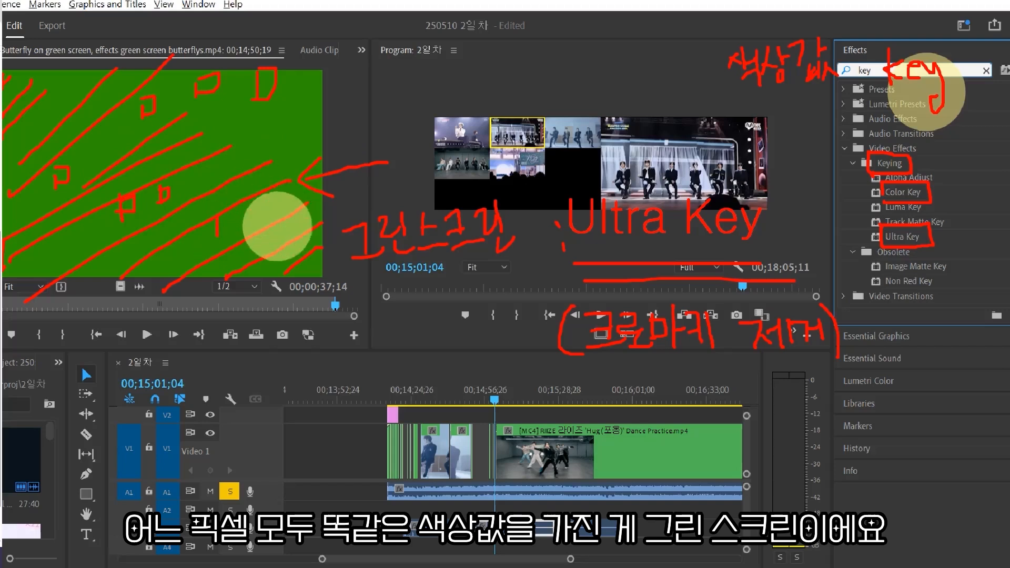
mouse_move(256, 124)
mouse_down()
mouse_move(256, 153)
mouse_move(246, 149)
mouse_up()
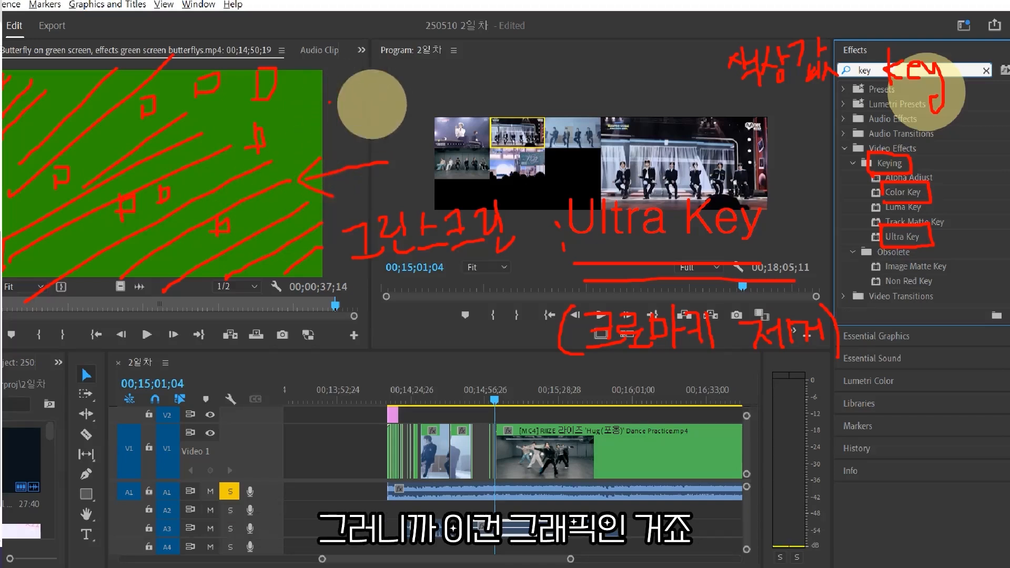
mouse_move(285, 113)
mouse_down()
mouse_move(300, 99)
mouse_move(315, 114)
mouse_up()
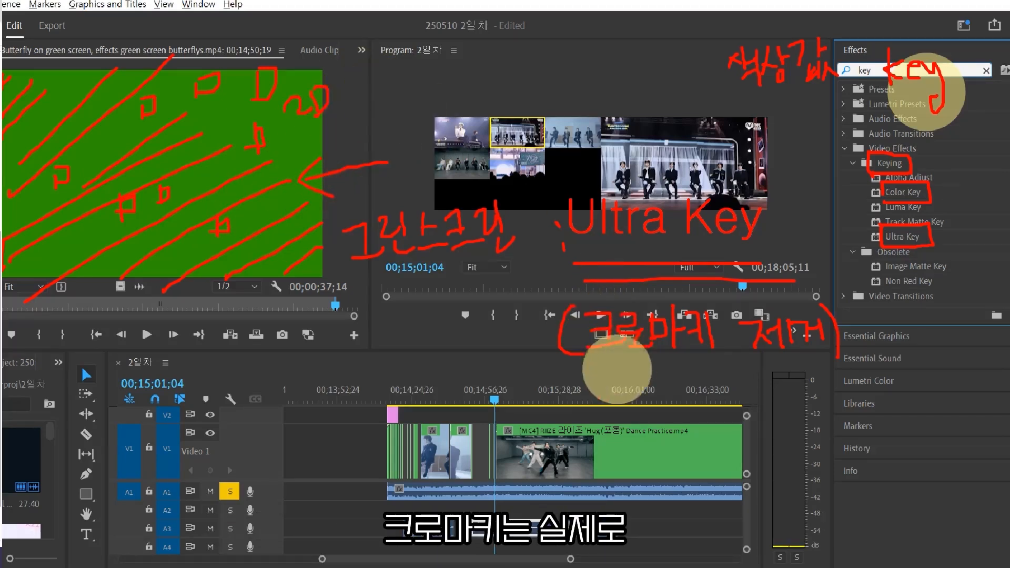
mouse_move(586, 389)
mouse_down()
mouse_move(724, 376)
mouse_move(738, 391)
mouse_up()
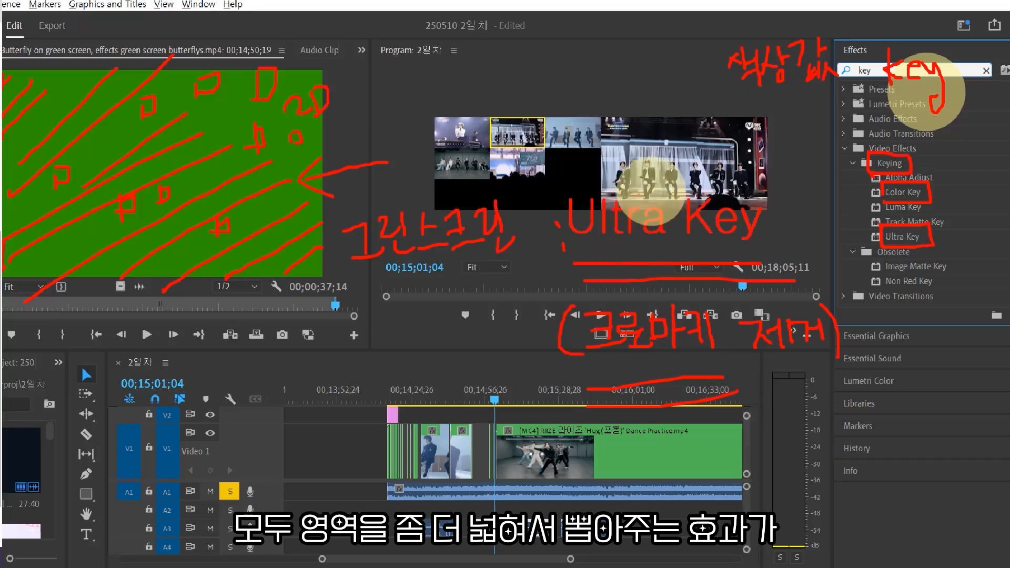
mouse_move(605, 187)
mouse_down()
mouse_move(766, 158)
mouse_move(778, 226)
mouse_move(634, 232)
mouse_up()
key(Escape)
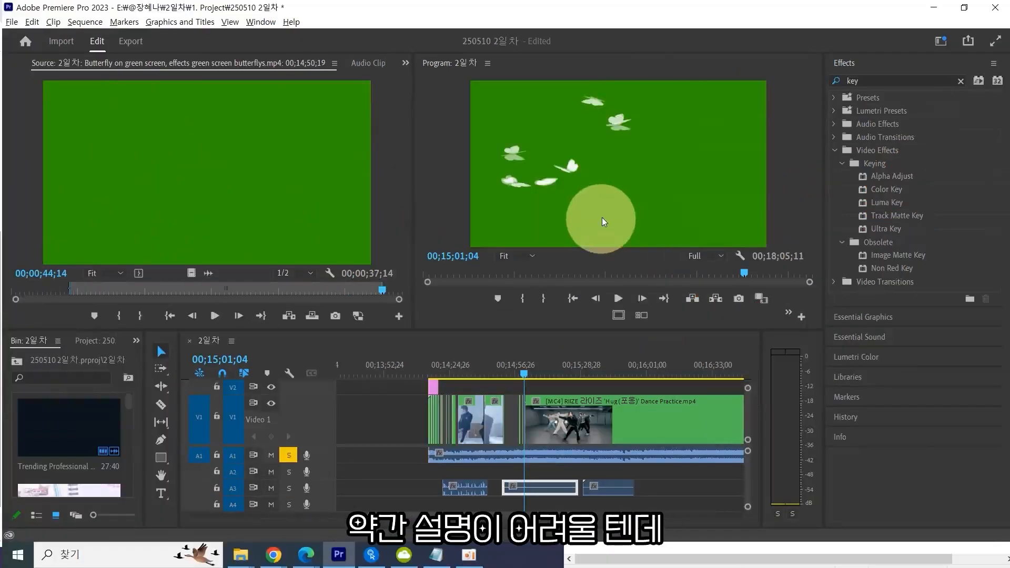
Switch to the Chrome browser and search Google for 크로마키.
key(alt+Tab)
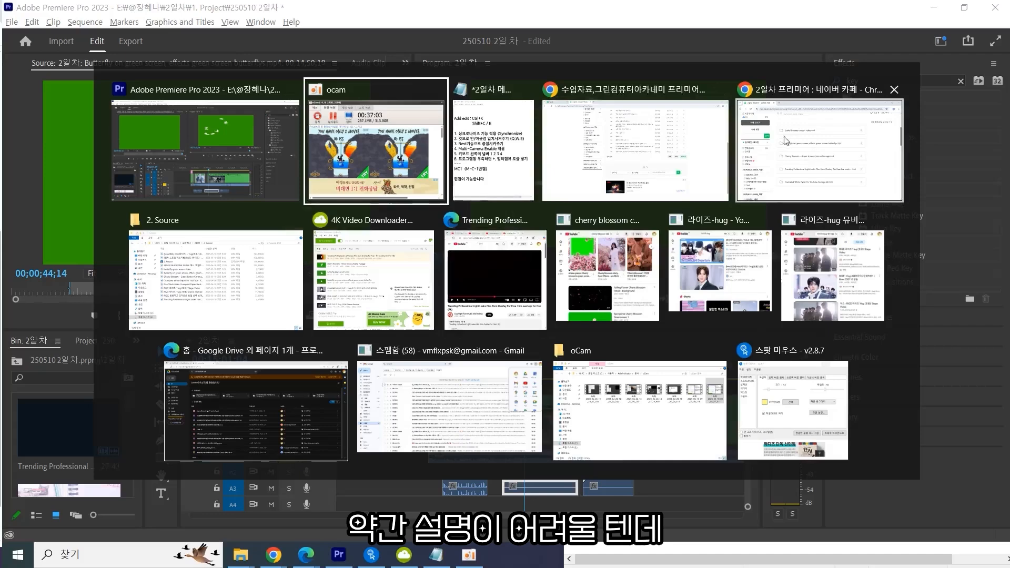
click(818, 138)
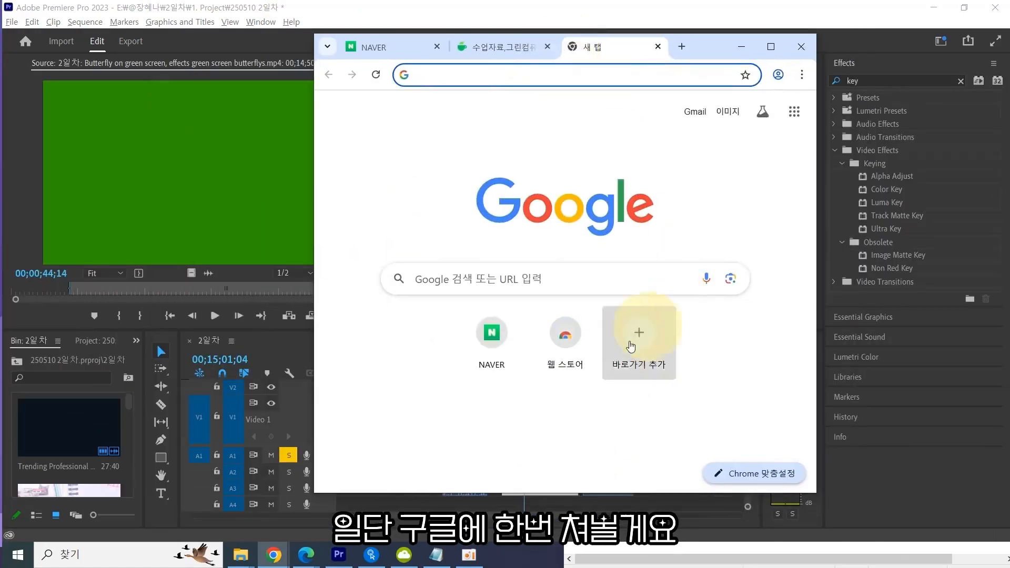
click(638, 289)
text(ㄹ로마키)
key(Return)
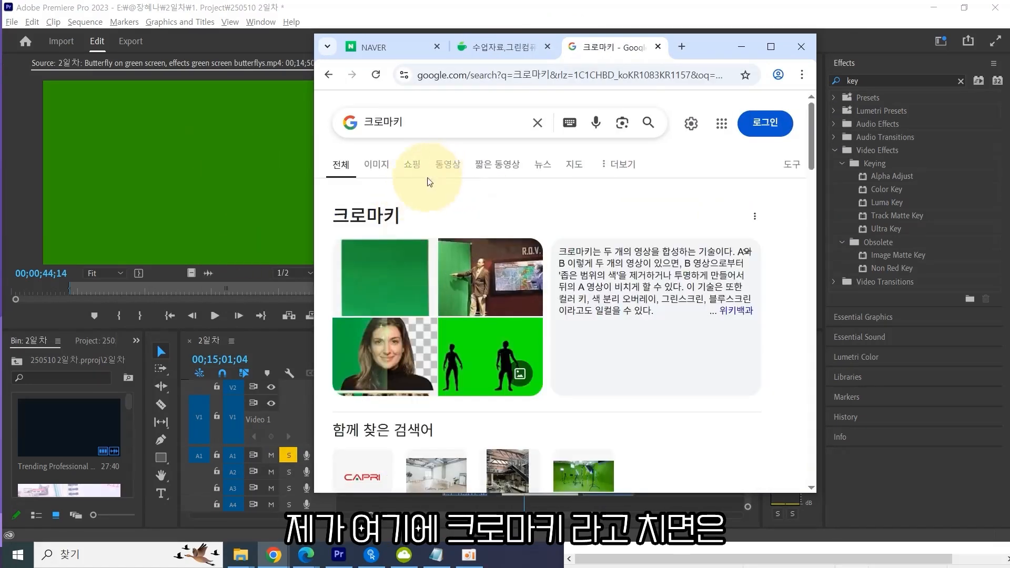
Open the image results for 크로마키 and maximize the browser window to examine them.
click(379, 164)
double_click(707, 46)
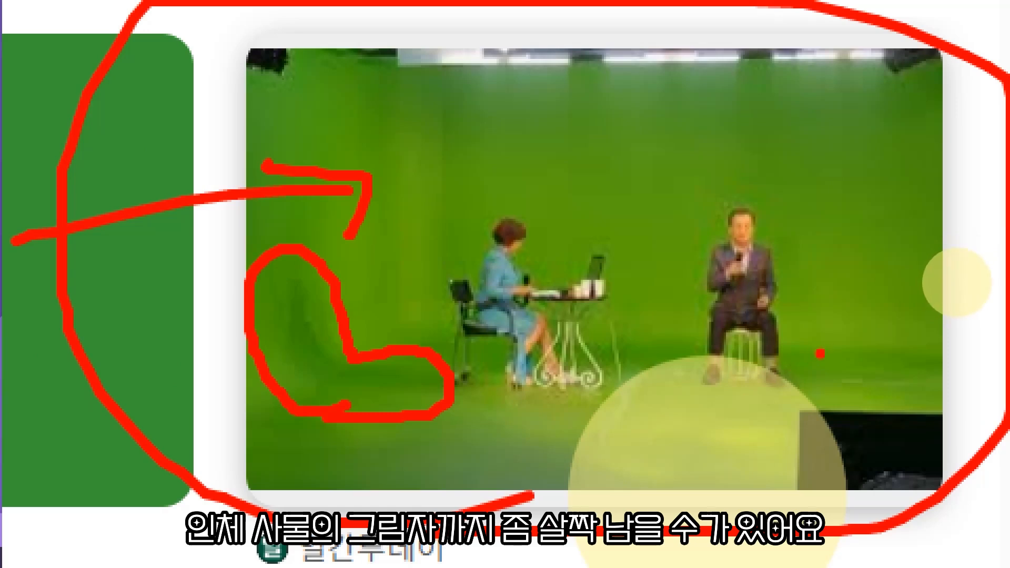
Compare the green screen example image in Chrome with the Keying effects listed in Premiere Pro.
mouse_move(820, 353)
mouse_down()
mouse_move(803, 392)
mouse_move(906, 425)
mouse_move(932, 354)
mouse_up()
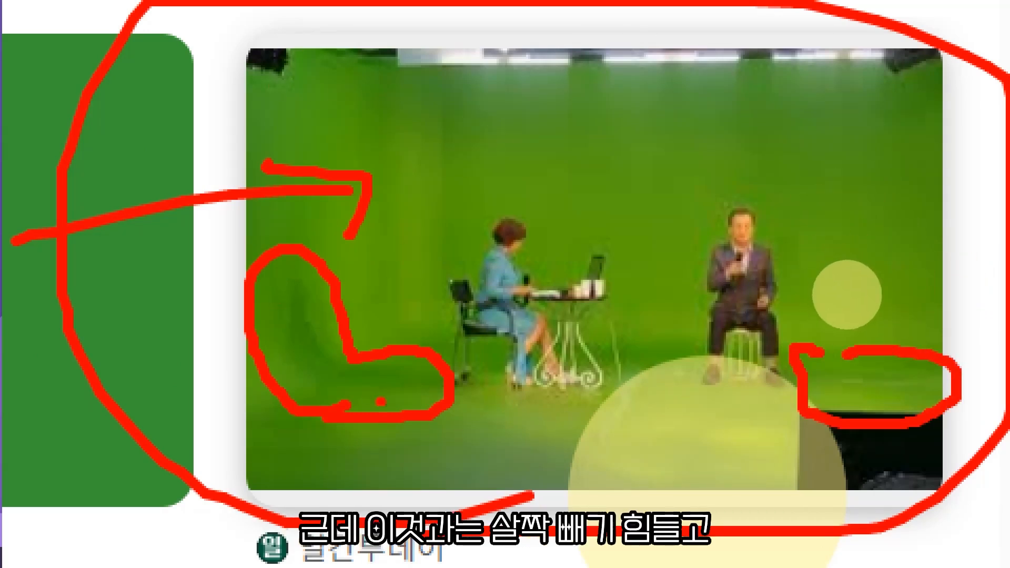
drag(425, 169, 483, 155)
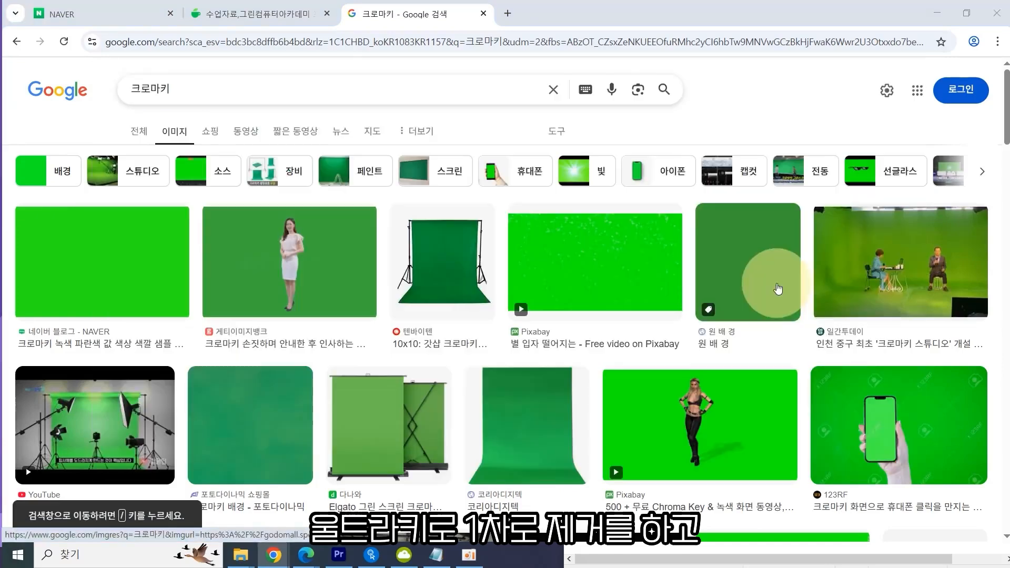
key(alt+Tab)
key(Tab)
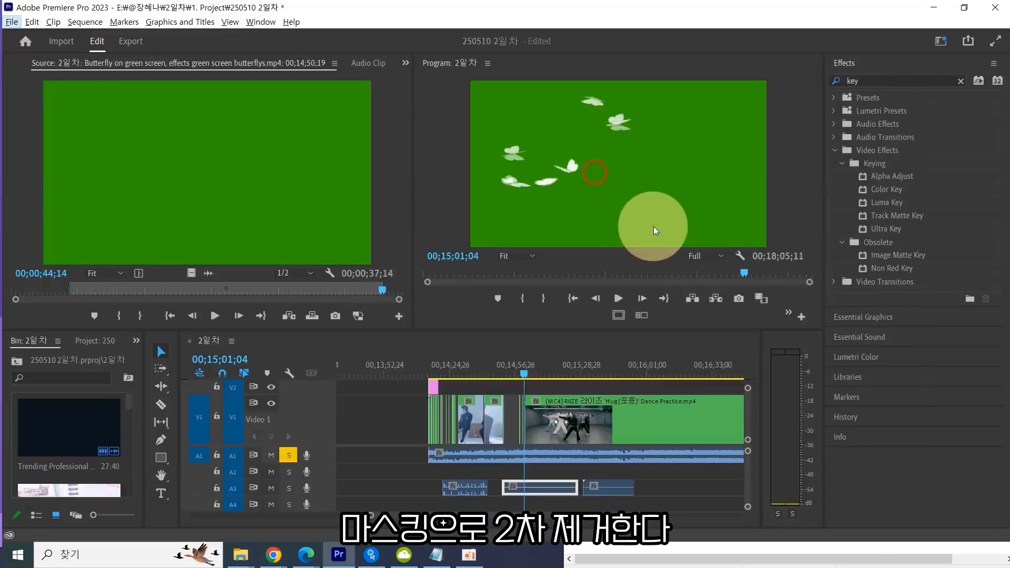
click(560, 387)
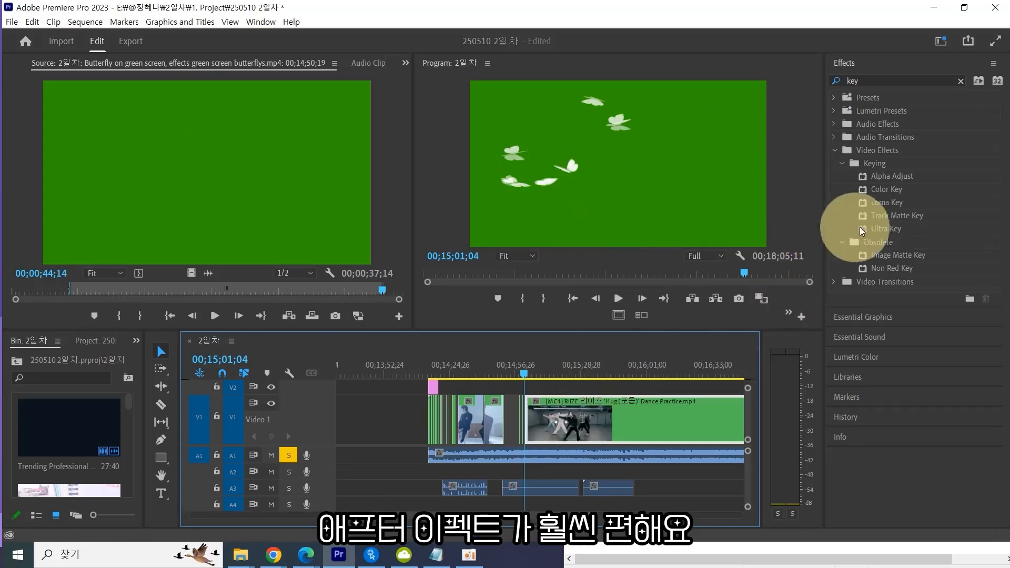
click(891, 190)
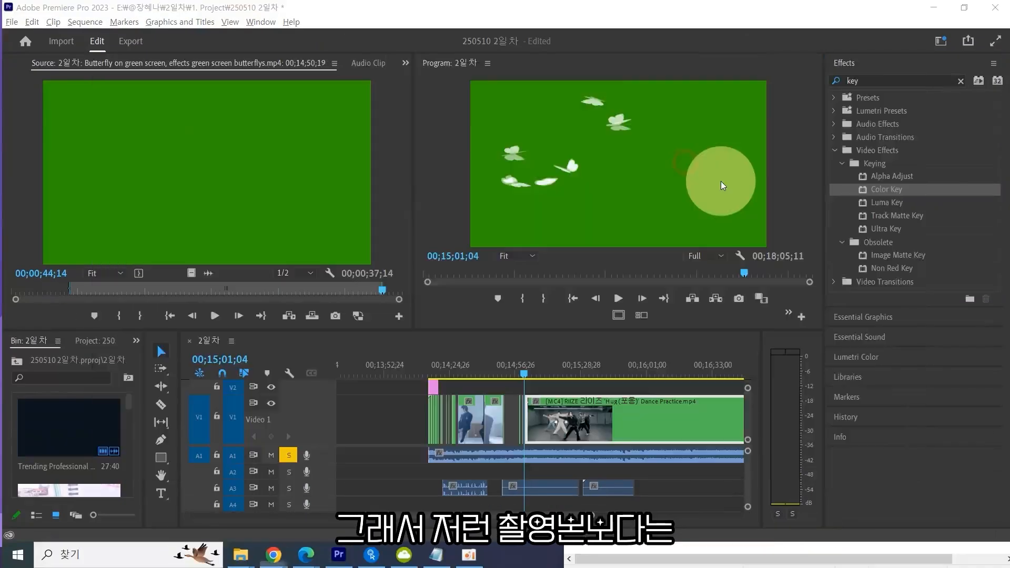
key(alt+Tab)
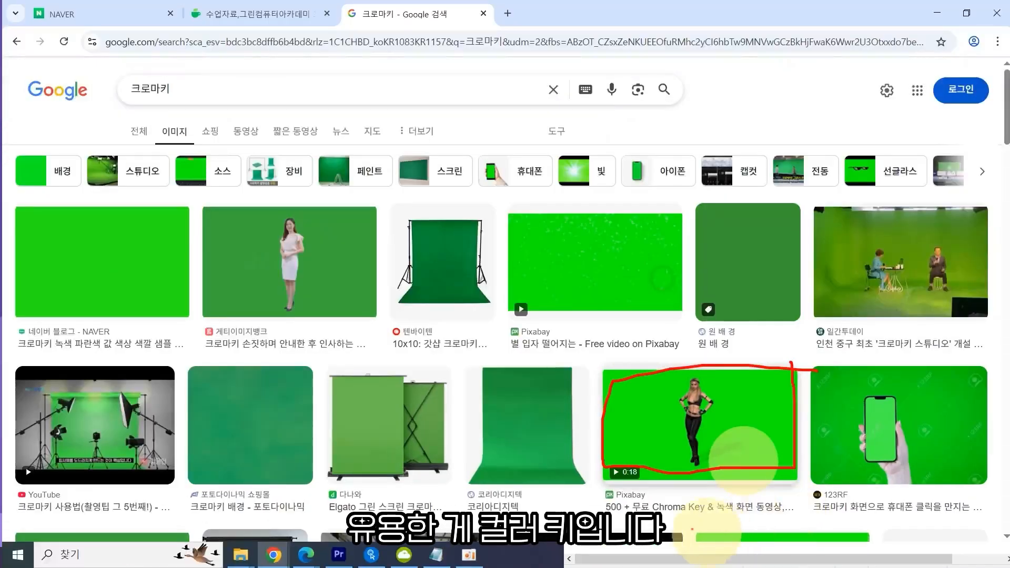
key(Escape)
key(alt+Tab)
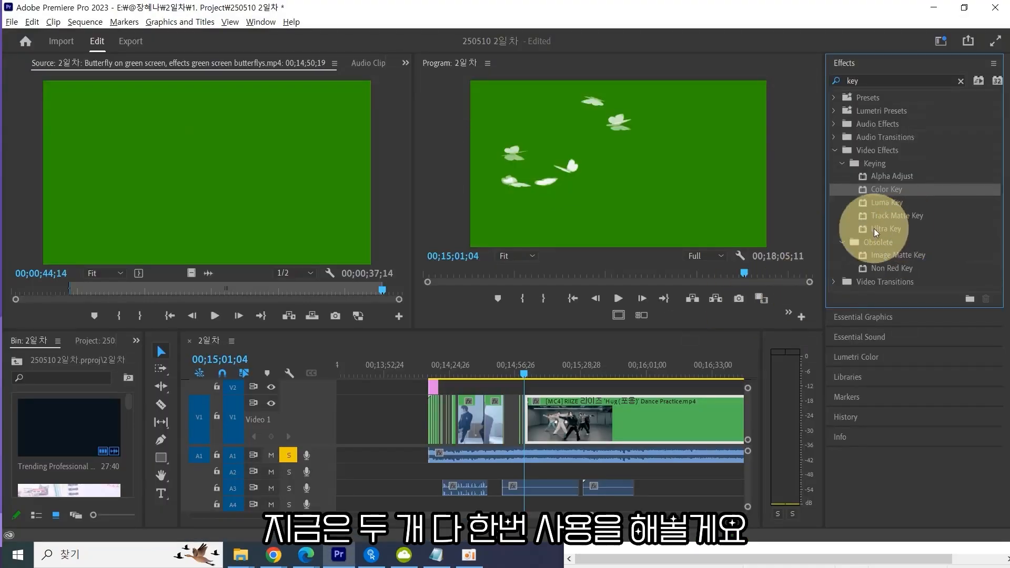
click(882, 231)
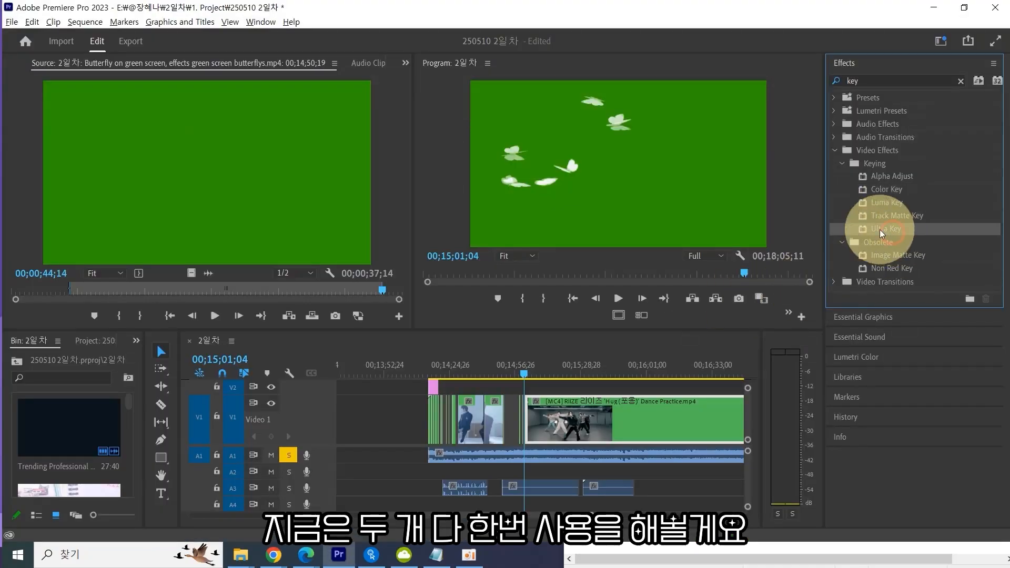
Open the Effect Controls panel and move through the sequence toward the V3 overlay clips.
click(405, 65)
click(447, 81)
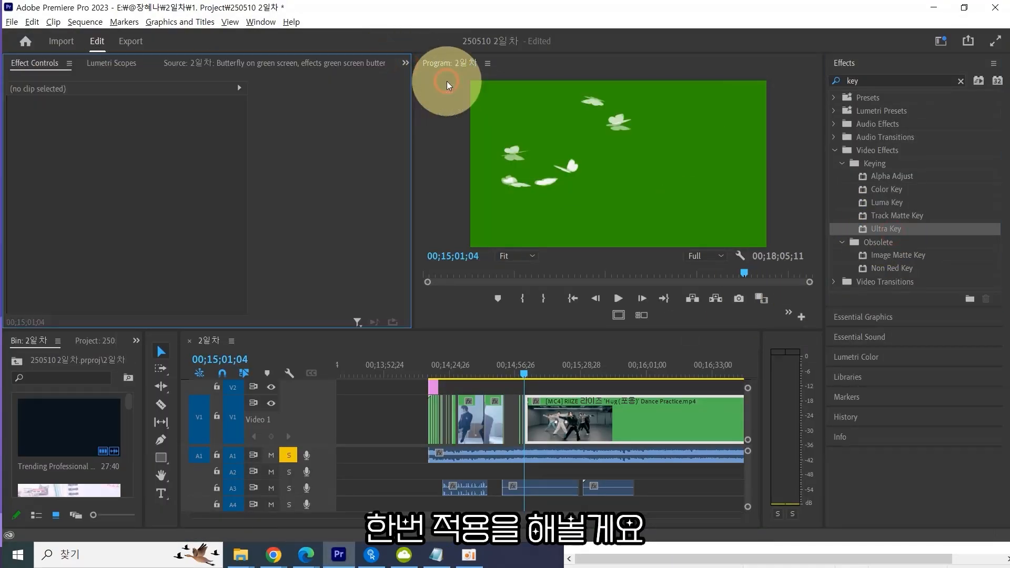
click(568, 416)
drag(478, 367, 440, 360)
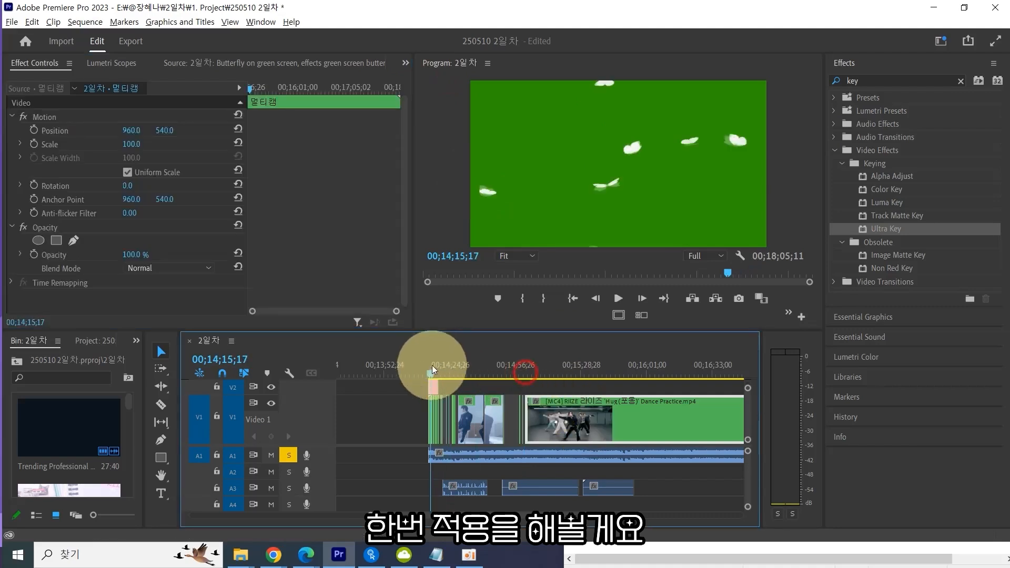
scroll(491, 378, left, 3)
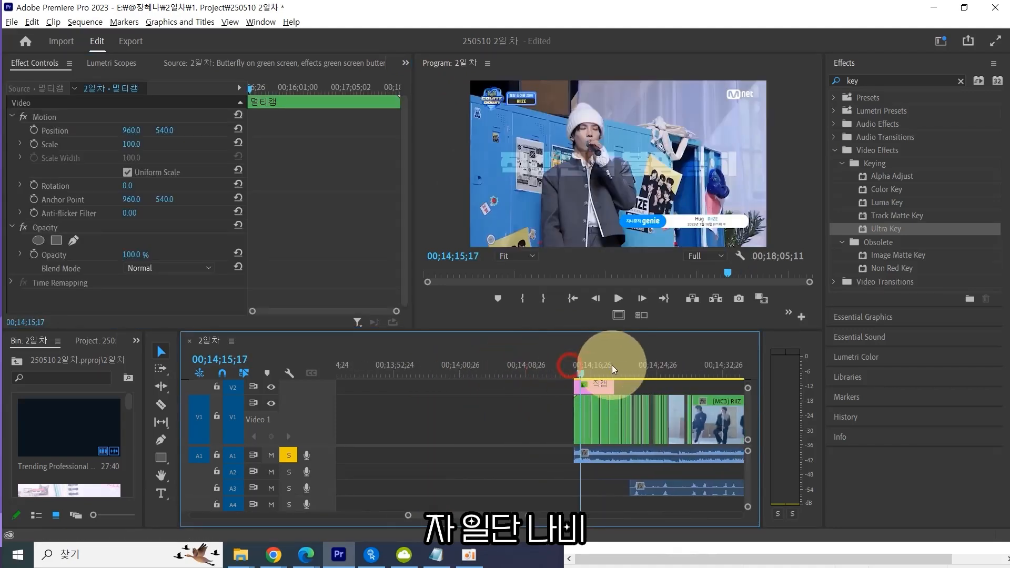
scroll(611, 368, down, 5)
click(635, 363)
scroll(578, 369, up, 6)
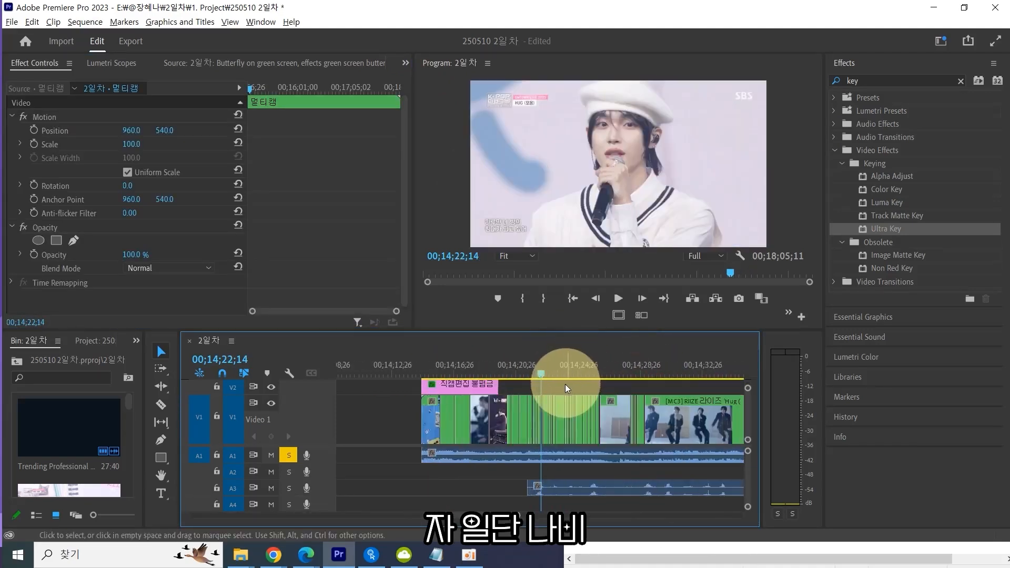
Maximize and enlarge the timeline to examine the V3 overlay clips, then restore the panel layout.
key(grave)
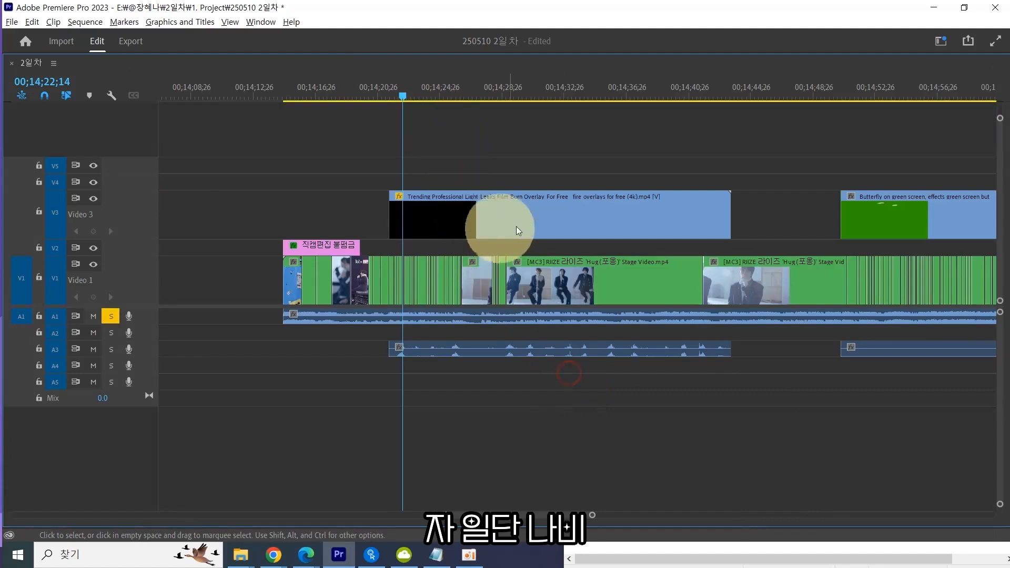
click(500, 224)
key(grave)
key(grave)
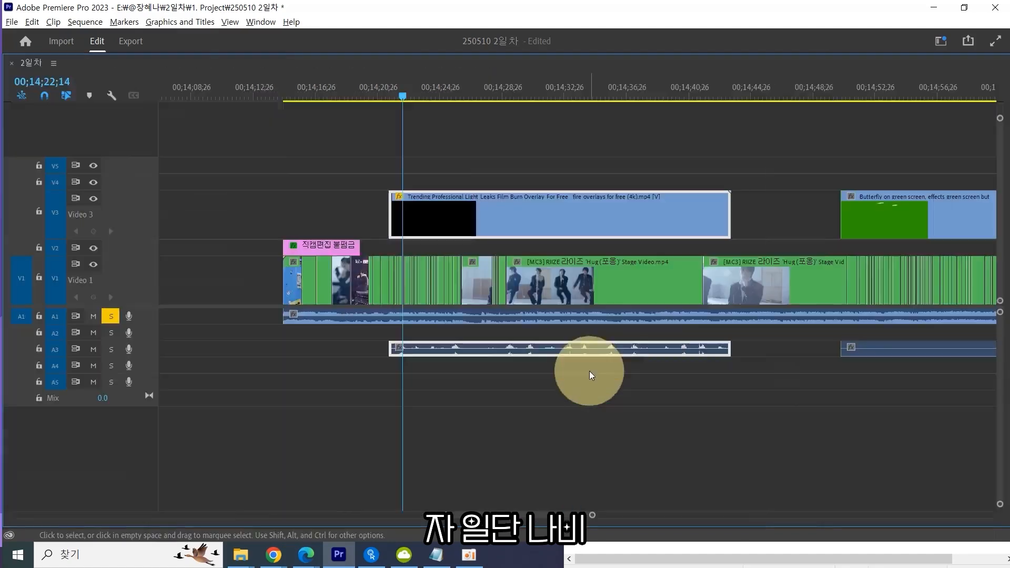
key(grave)
drag(582, 330, 582, 175)
drag(590, 216, 560, 221)
click(591, 289)
click(591, 290)
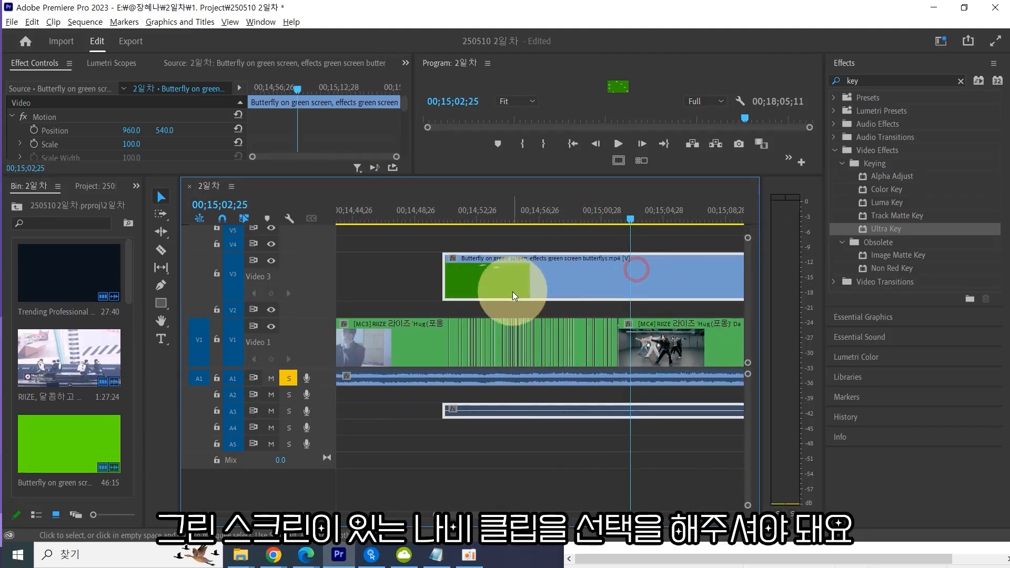
drag(476, 175, 476, 252)
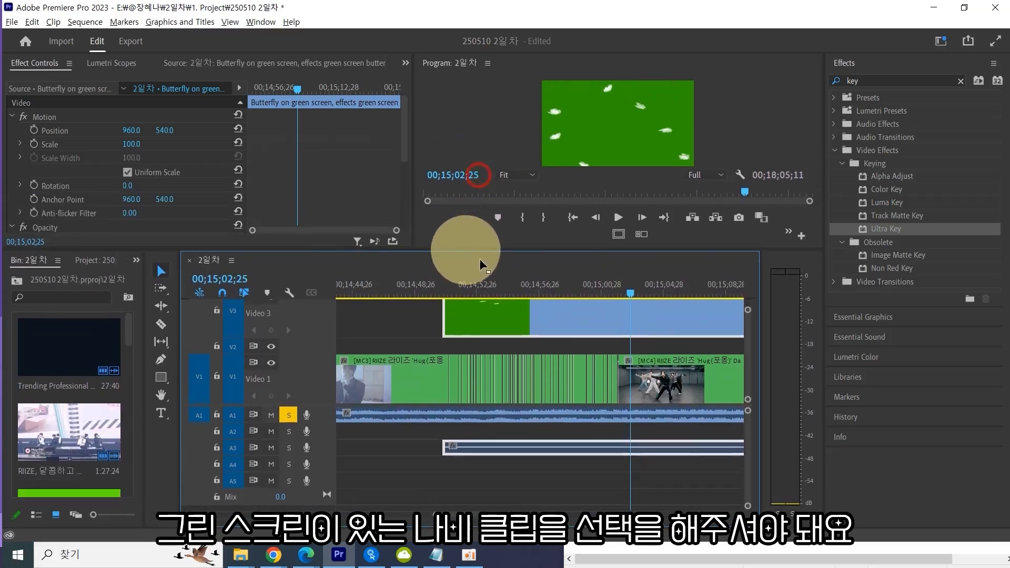
scroll(618, 332, up, 1)
scroll(634, 339, down, 3)
scroll(645, 345, up, 2)
scroll(645, 343, down, 1)
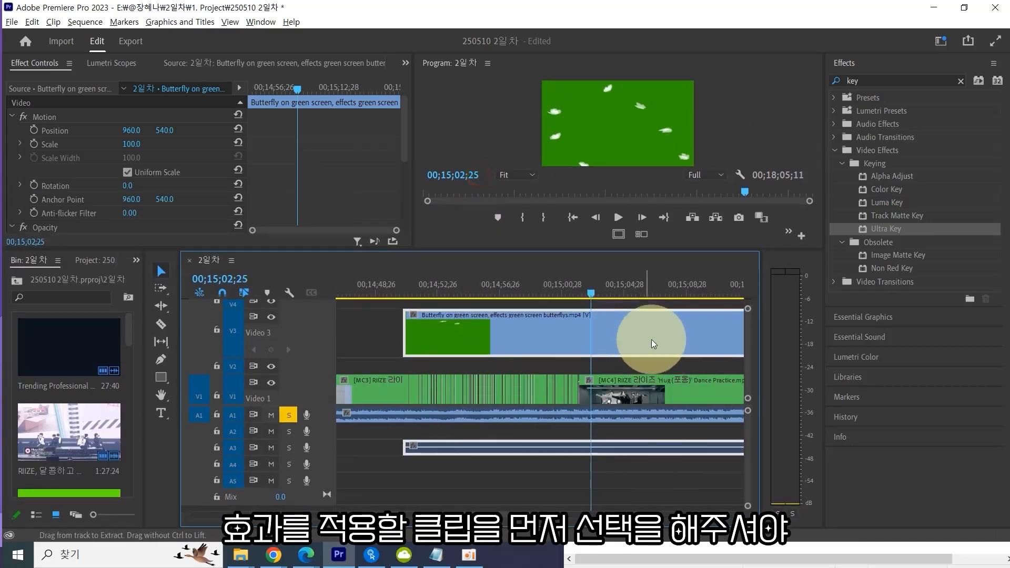
Try to apply Ultra Key to the selected butterfly clip, then undo it.
click(601, 343)
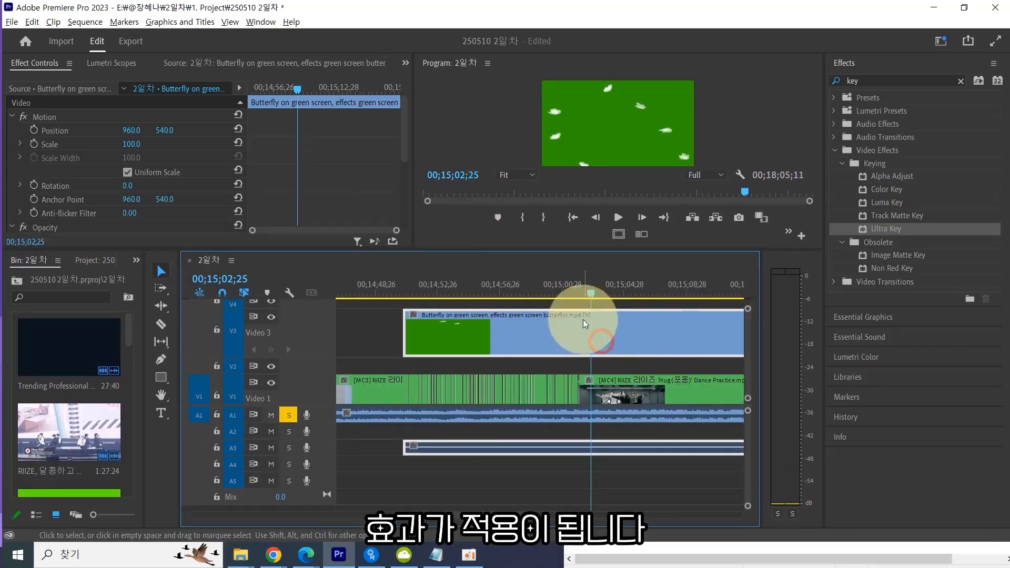
click(545, 326)
click(493, 333)
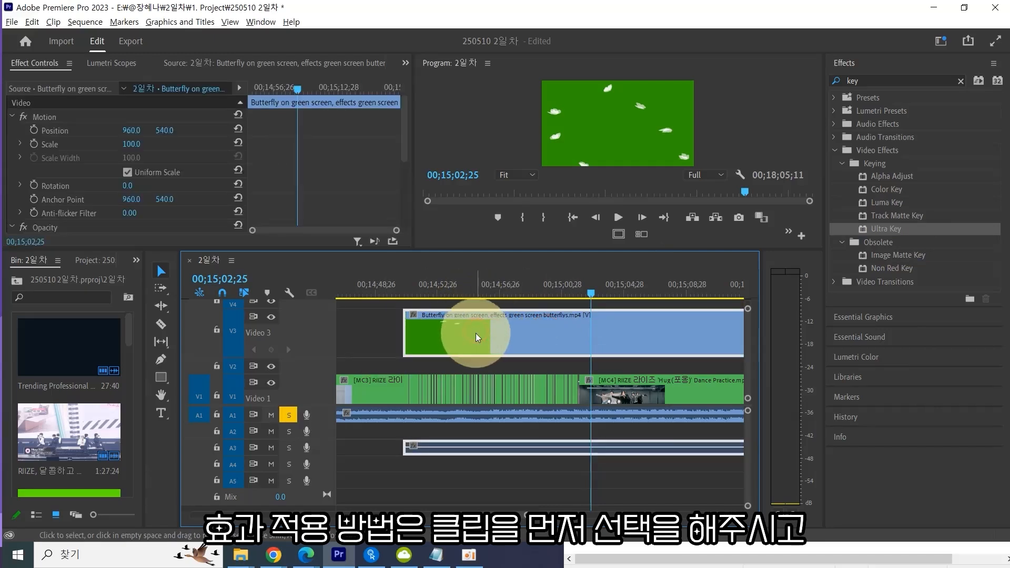
double_click(884, 227)
scroll(300, 185, down, 5)
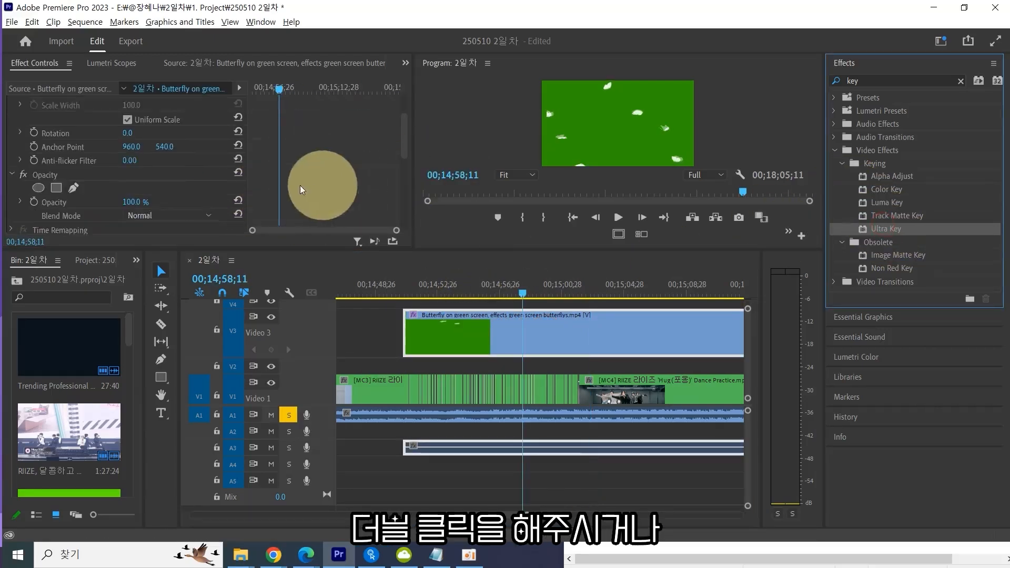
scroll(205, 192, down, 2)
scroll(206, 191, up, 3)
key(ctrl+z)
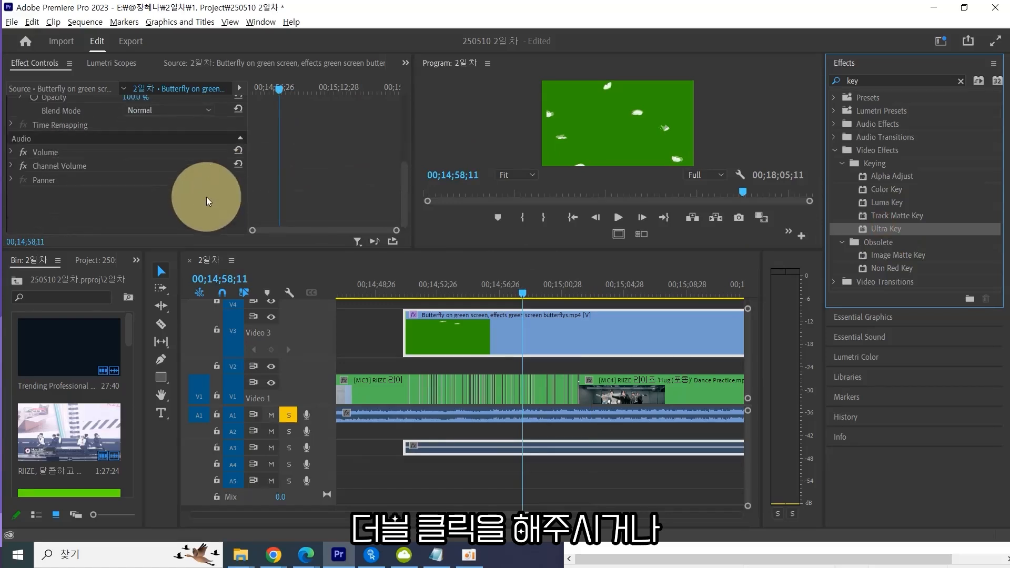
Apply the Ultra Key effect to the butterfly green screen clip on V3.
drag(895, 230, 535, 330)
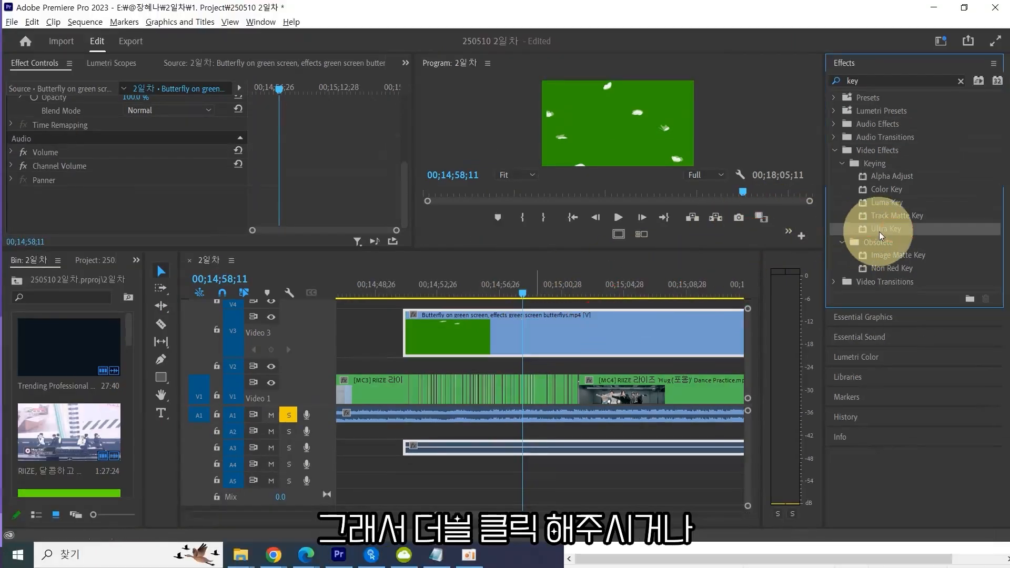
double_click(889, 232)
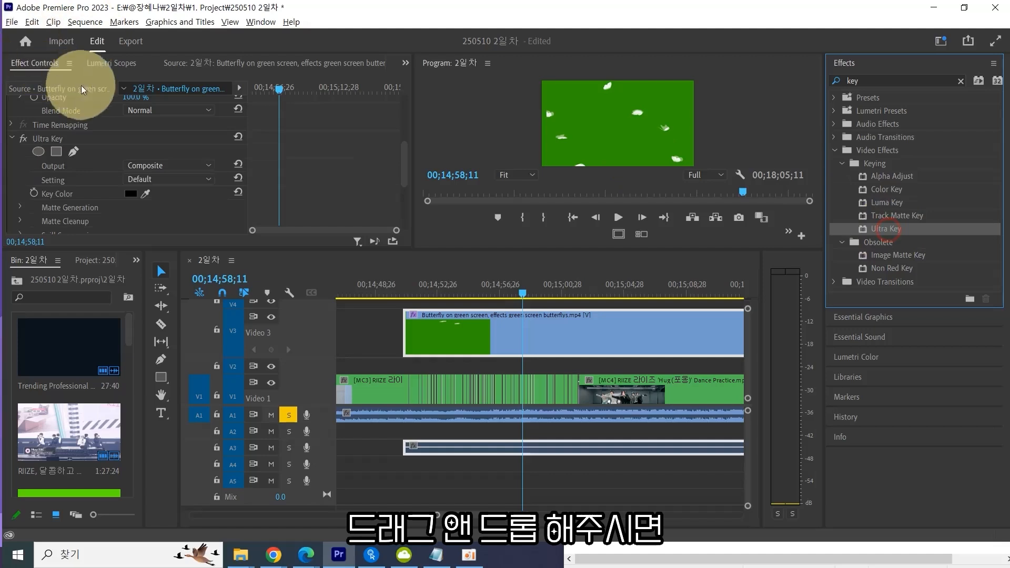
click(201, 63)
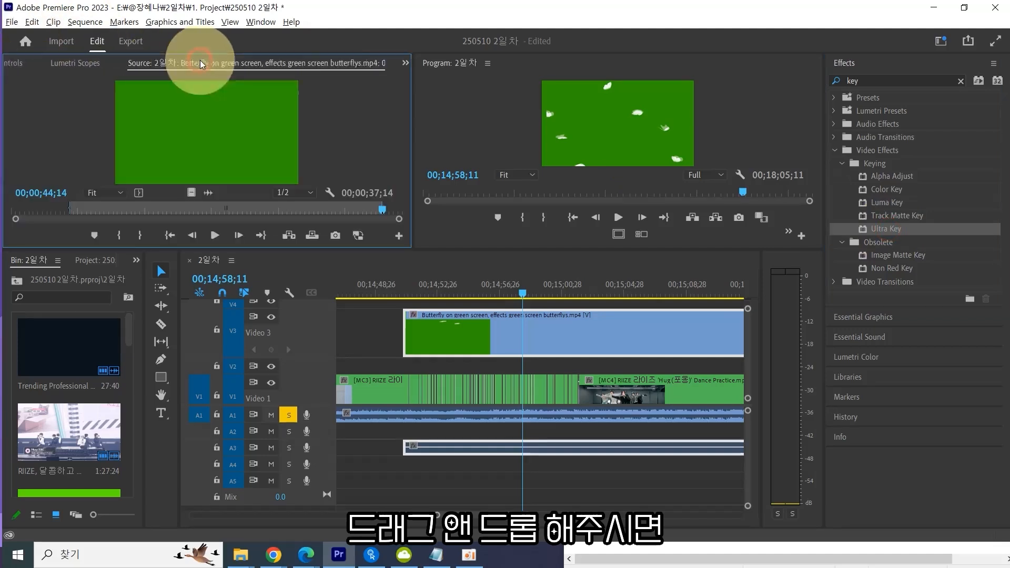
click(893, 229)
drag(893, 229, 508, 343)
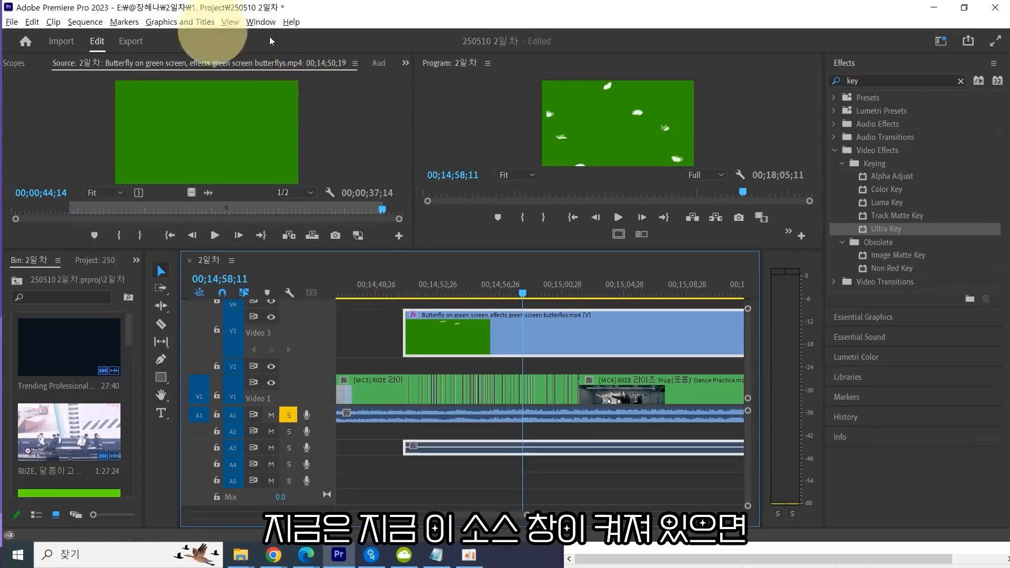
Show the butterfly clip's Ultra Key settings in Effect Controls and save the project.
click(405, 63)
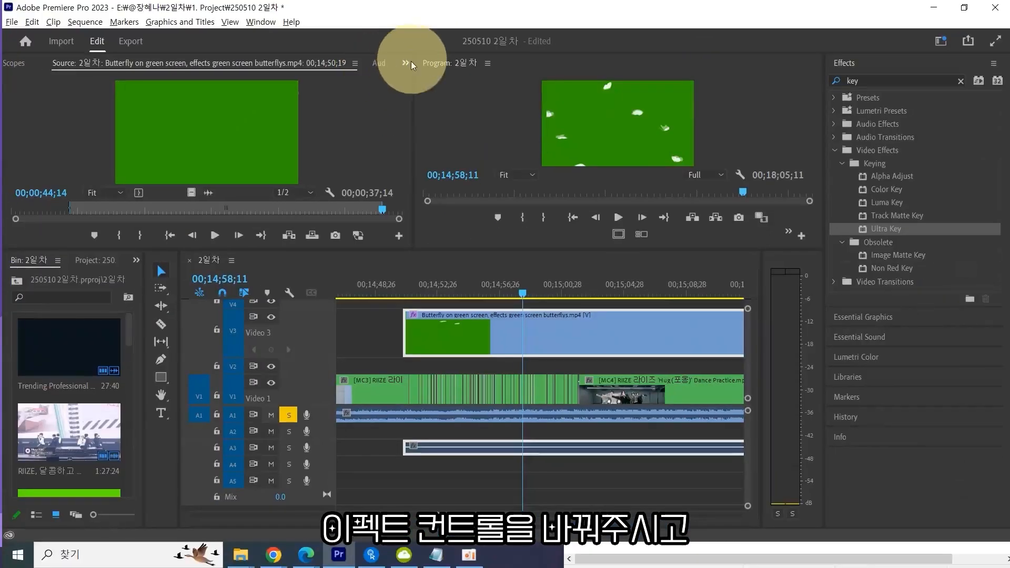
click(425, 80)
click(47, 138)
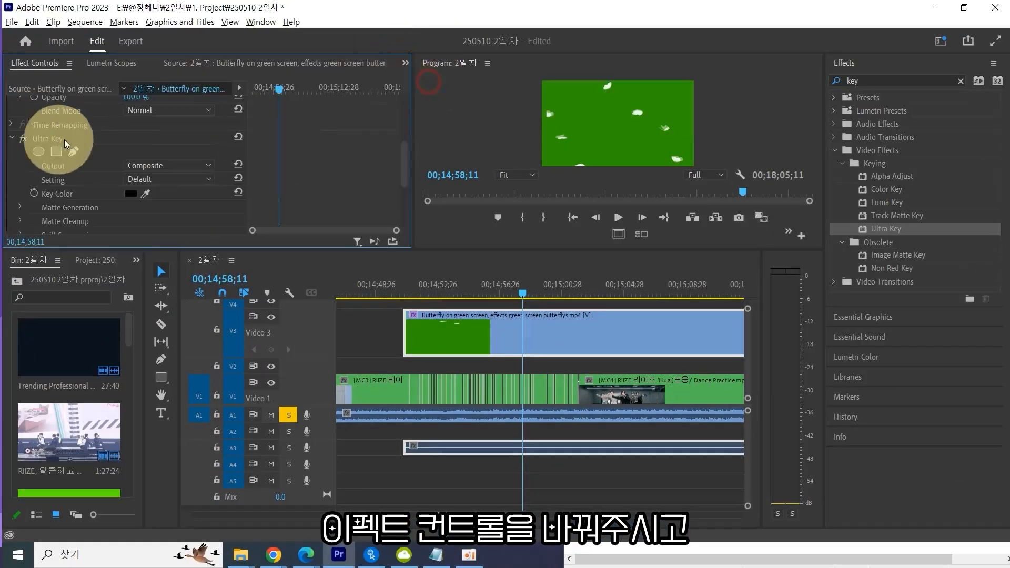
scroll(295, 174, down, 3)
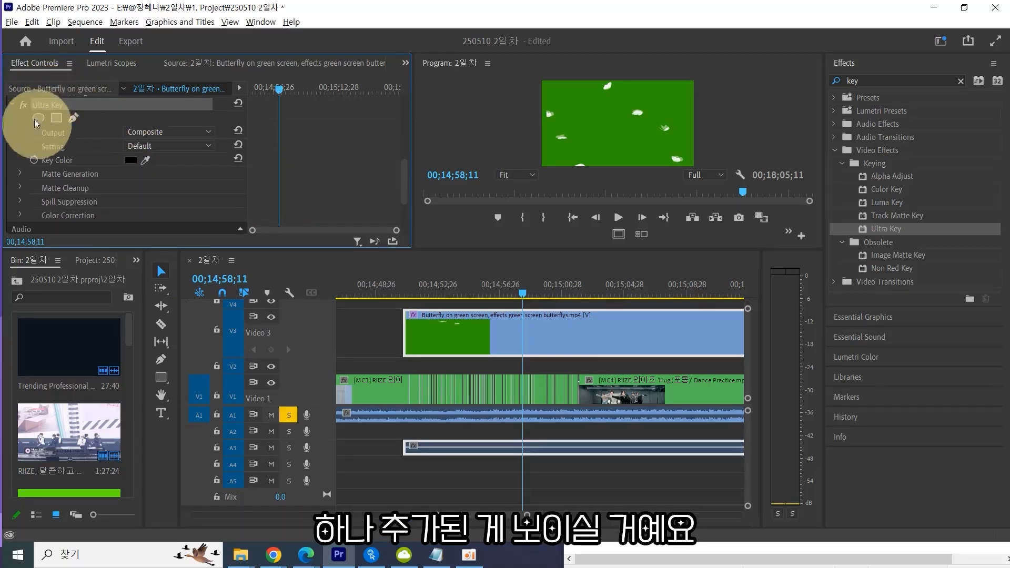
click(562, 336)
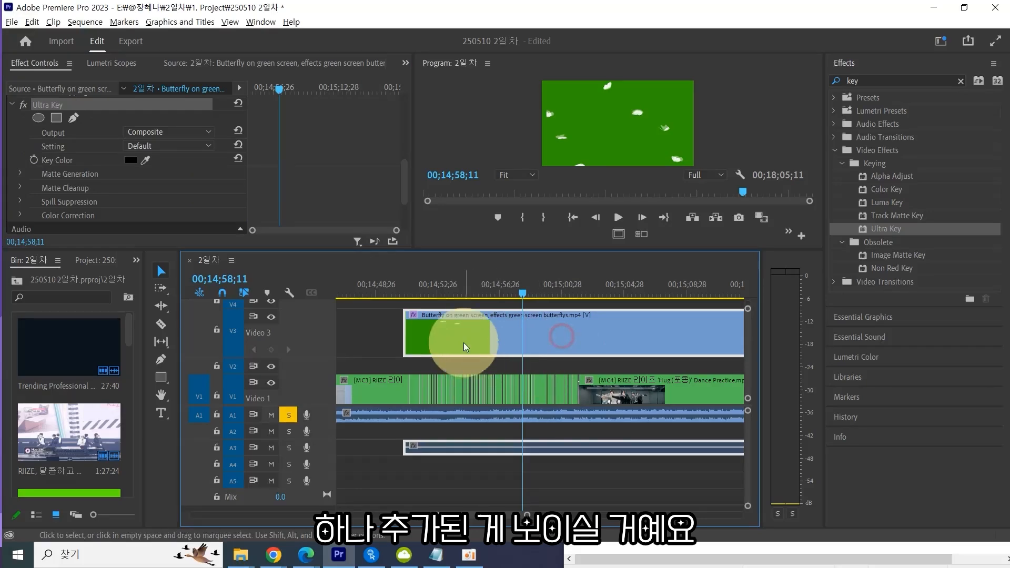
click(423, 339)
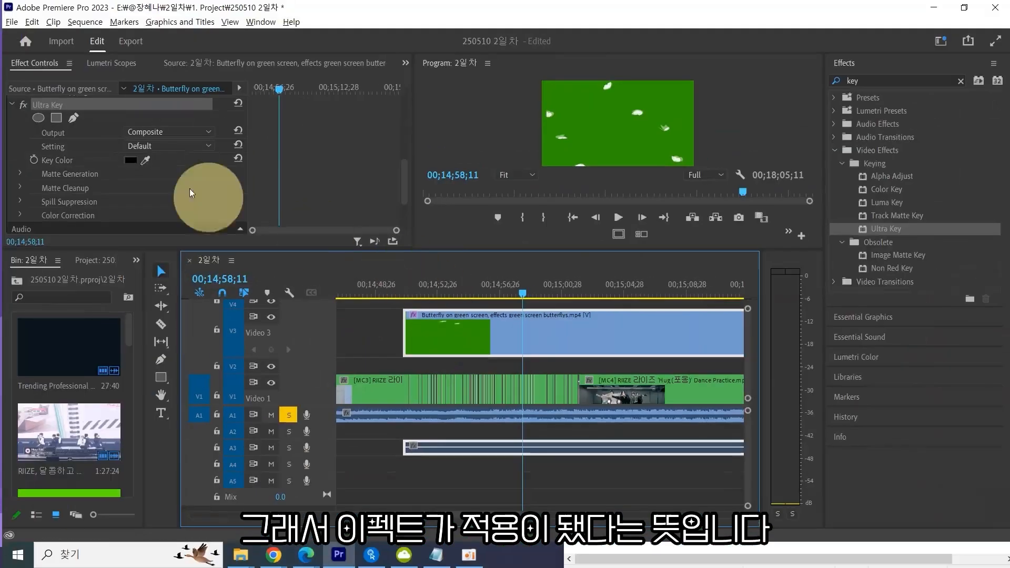
click(84, 106)
key(ctrl+s)
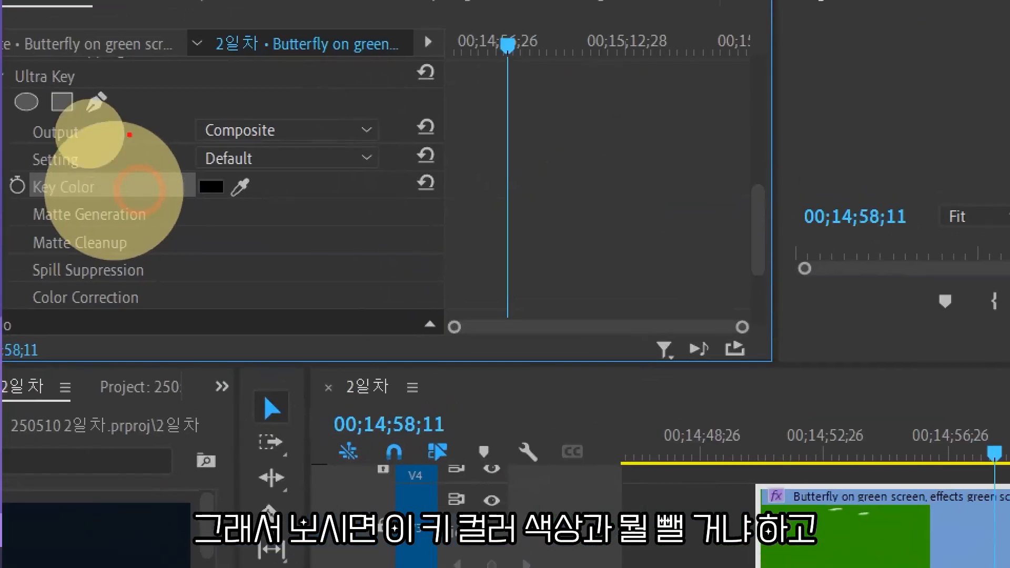
Examine the Ultra Key's Key Color property and its eyedropper.
click(95, 161)
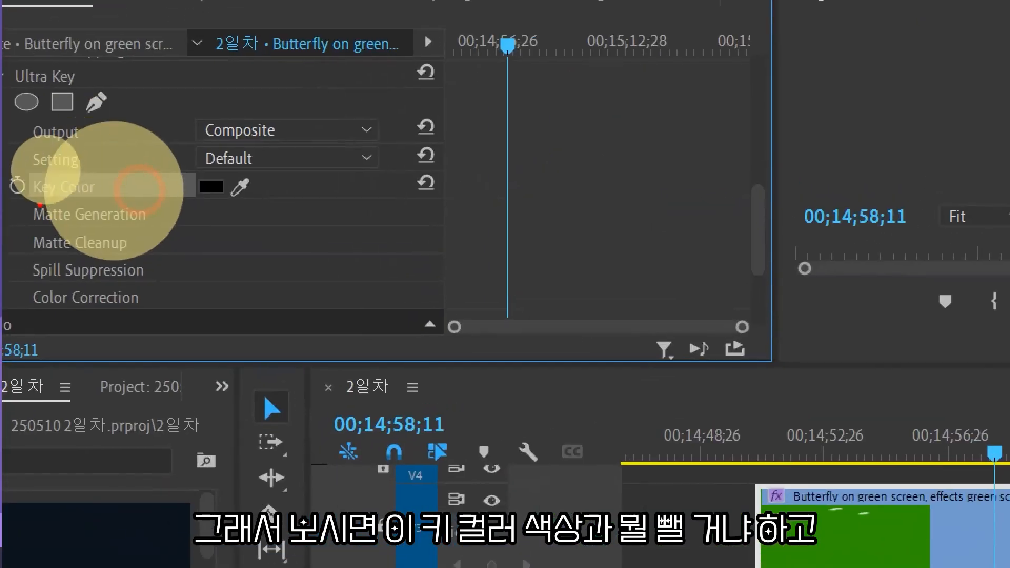
mouse_move(39, 205)
mouse_down()
mouse_move(107, 204)
mouse_move(51, 162)
mouse_move(16, 200)
mouse_up()
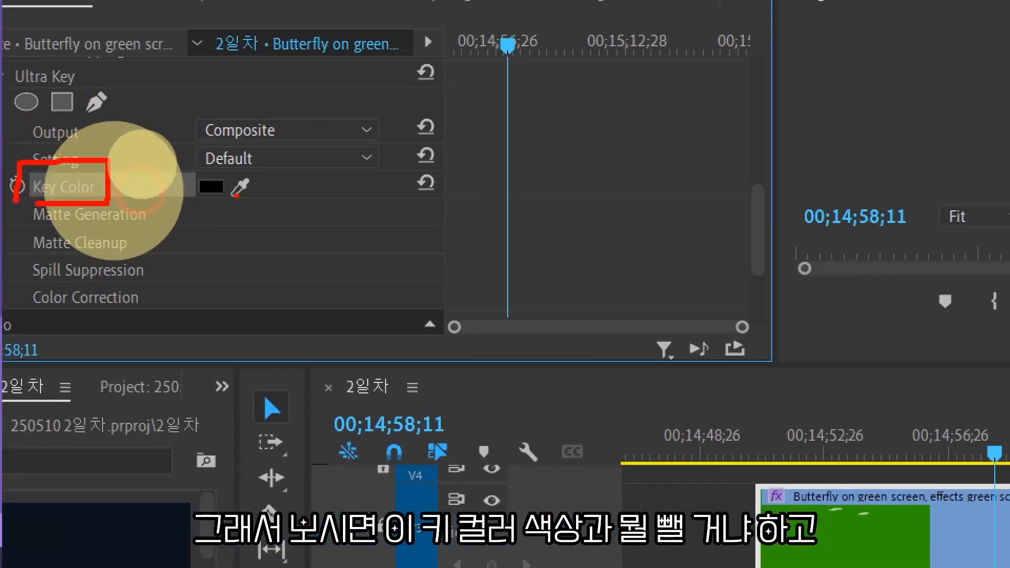
mouse_move(236, 196)
mouse_down()
mouse_move(173, 180)
mouse_move(256, 199)
mouse_up()
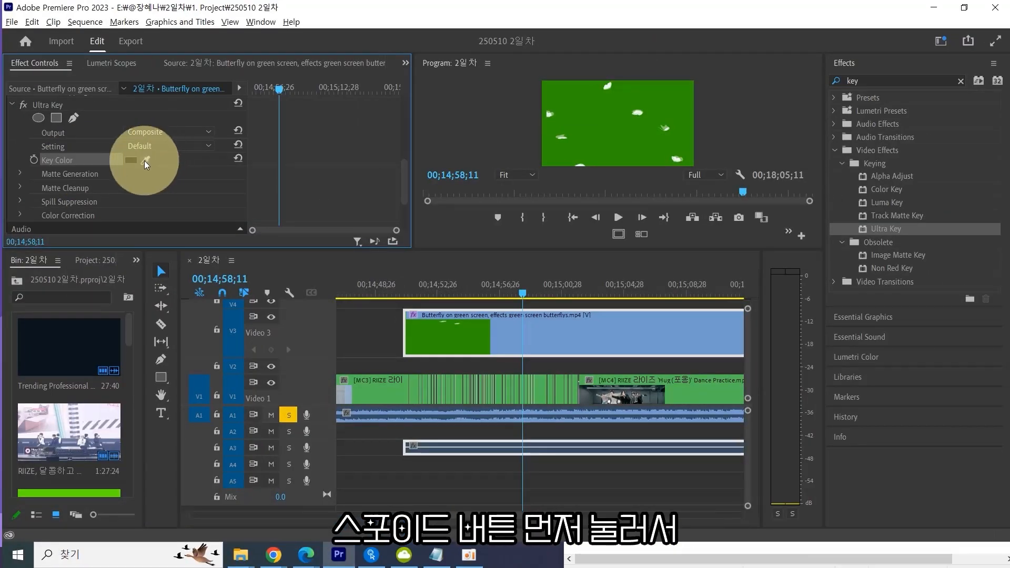
key(super)
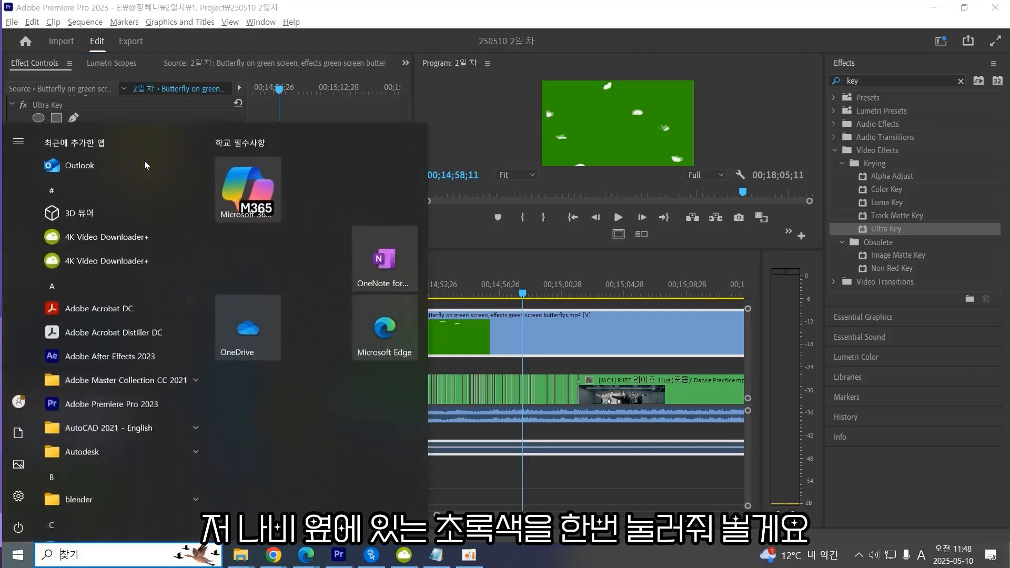
text(spot)
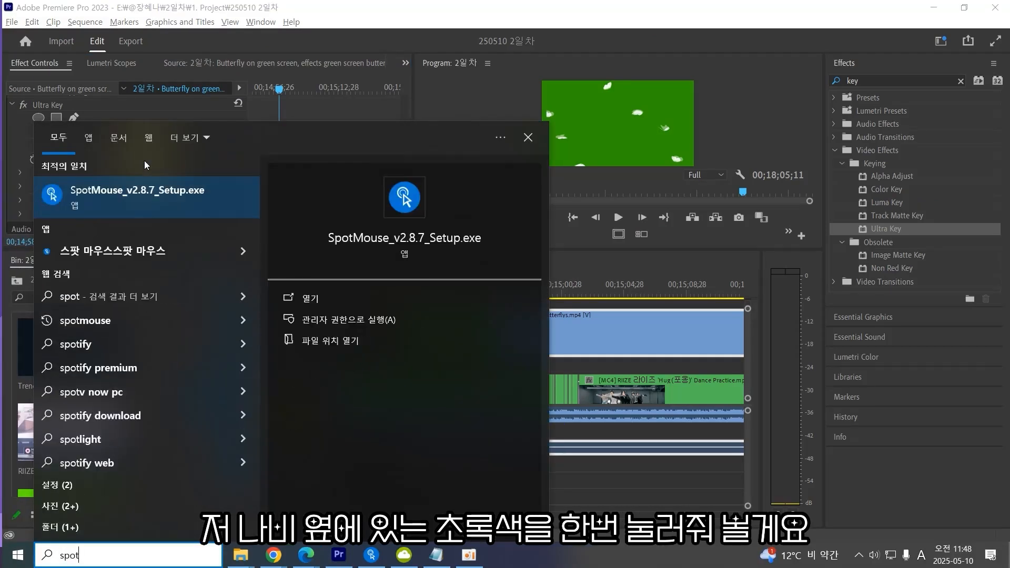
key(Return)
click(660, 374)
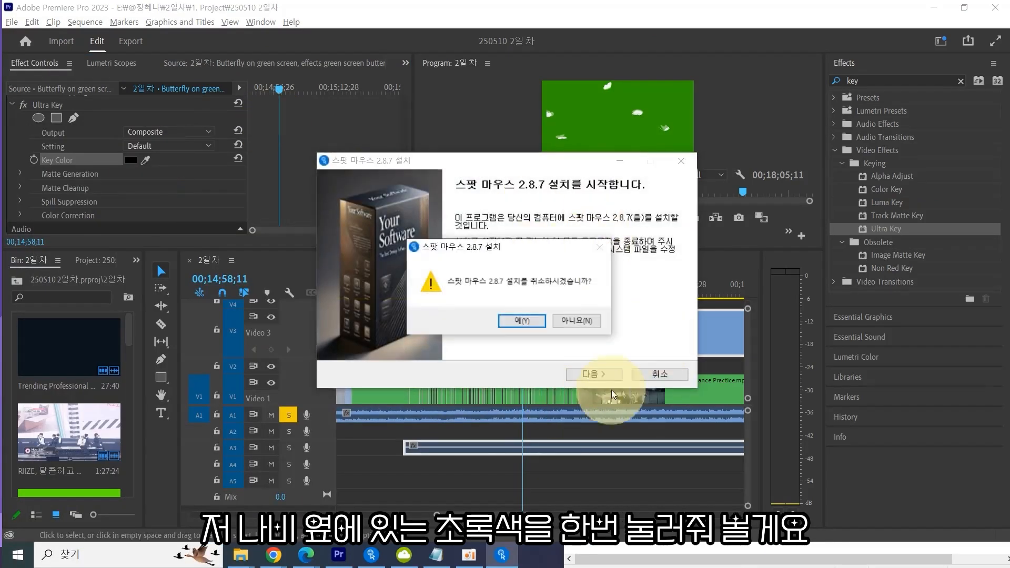
click(559, 318)
click(660, 374)
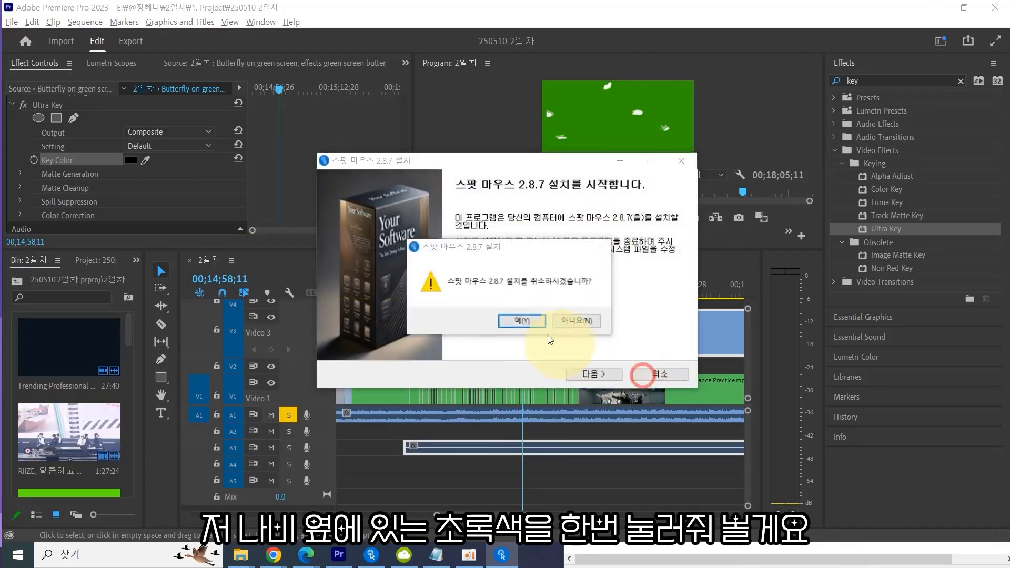
click(524, 319)
Start the SpotMouse cursor highlighter and return to the Premiere Pro window.
click(370, 555)
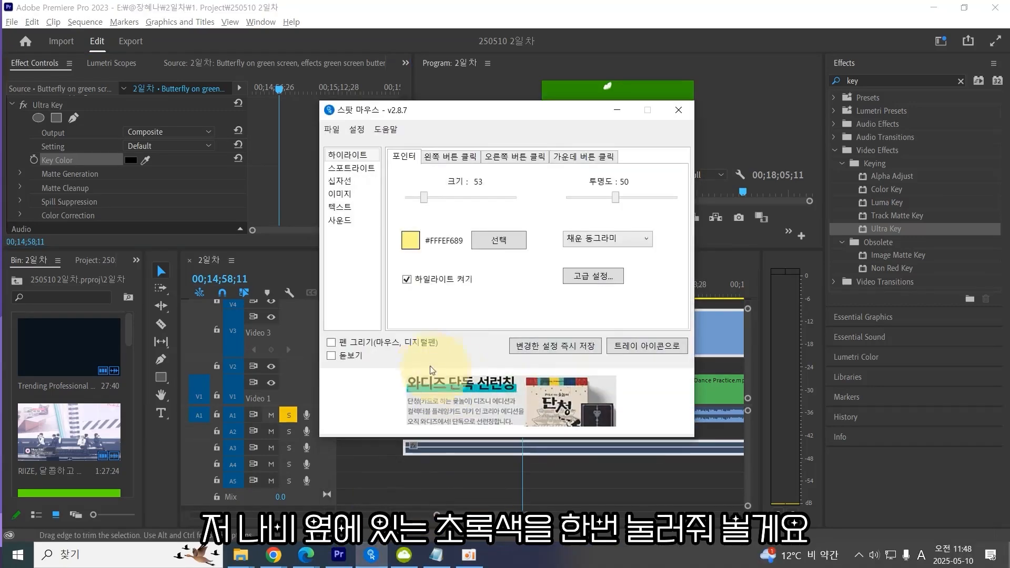
click(579, 471)
click(515, 341)
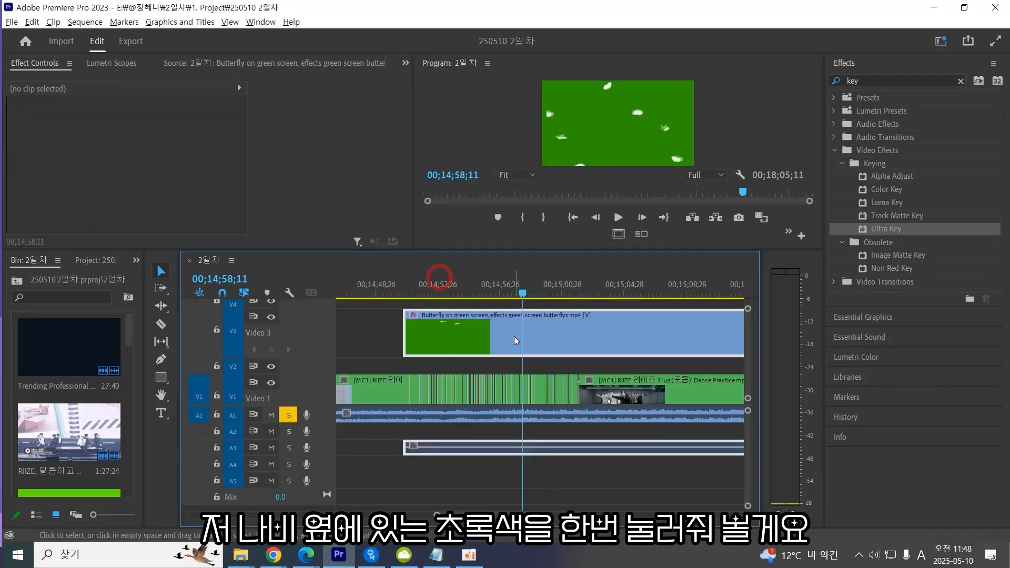
Sample the green background in the Program Monitor as the butterfly clip's Ultra Key Key Color, then save the project.
scroll(199, 191, down, 3)
scroll(198, 189, down, 6)
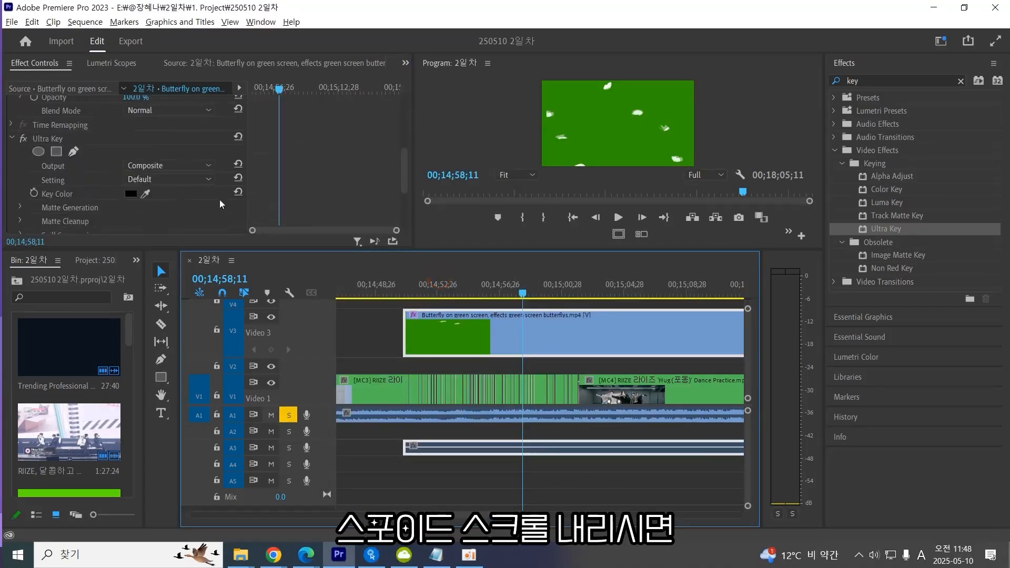
scroll(267, 166, up, 3)
click(58, 115)
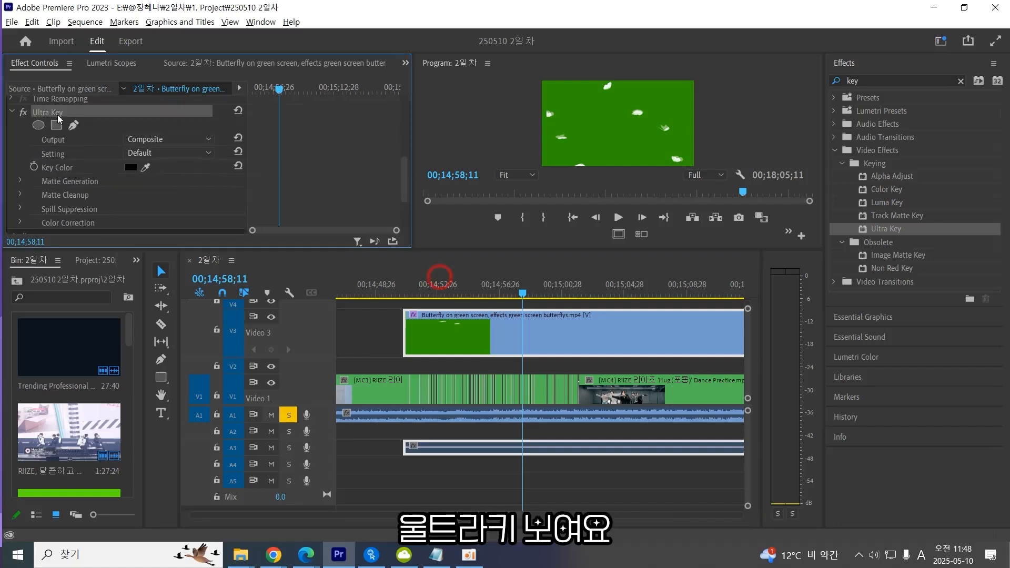
scroll(12, 132, up, 1)
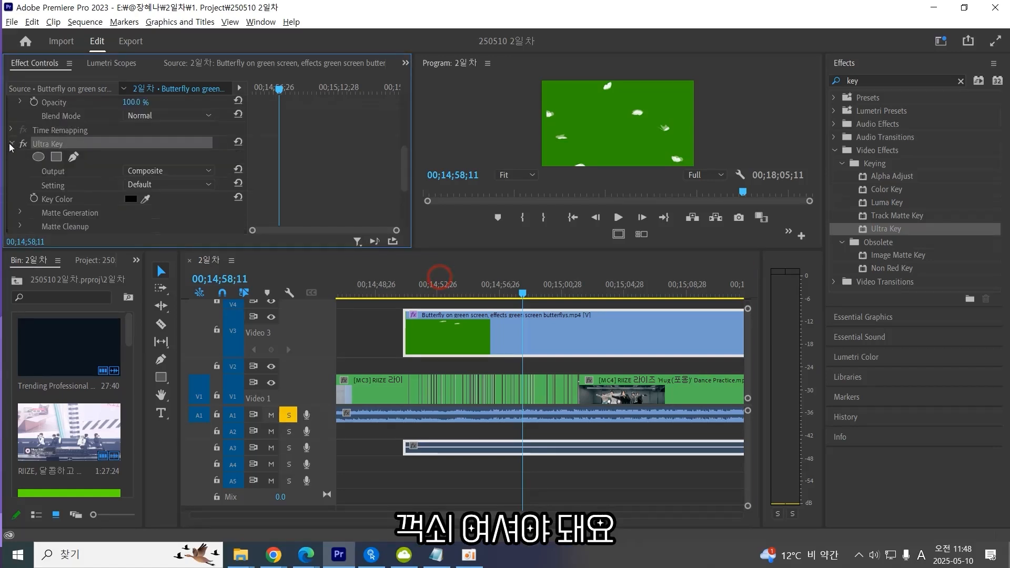
click(87, 202)
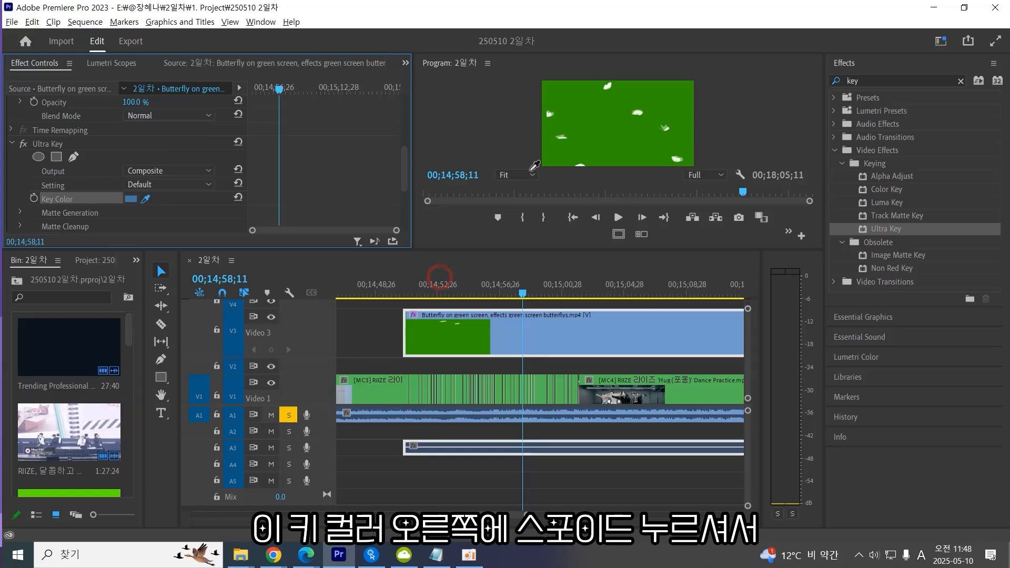
click(619, 133)
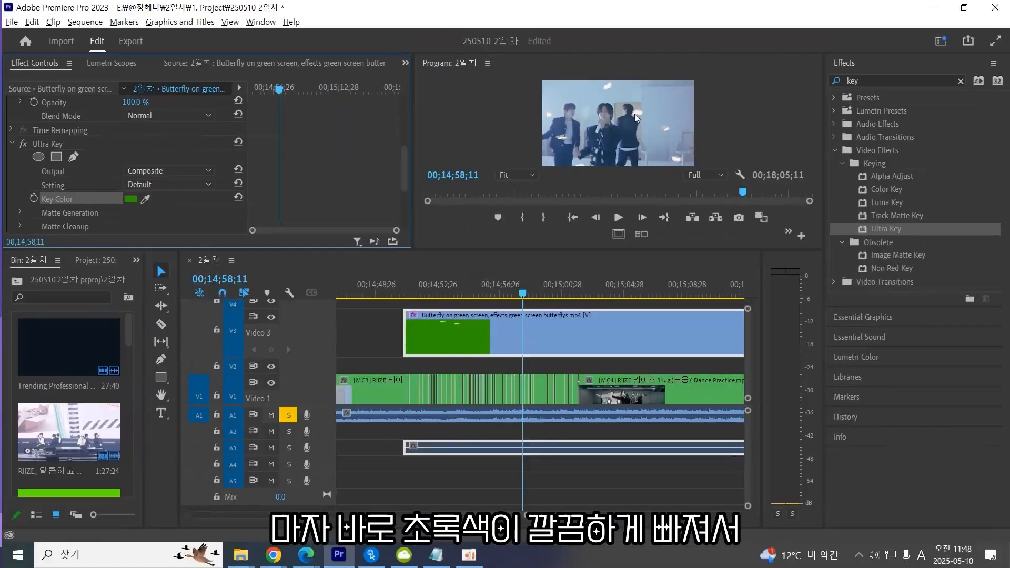
drag(413, 251, 295, 361)
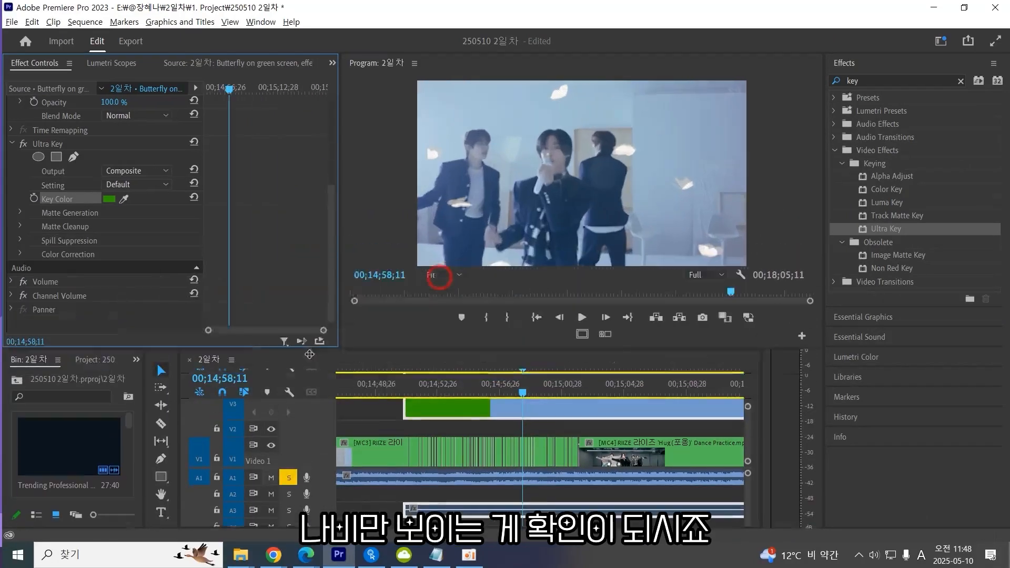
key(ctrl+s)
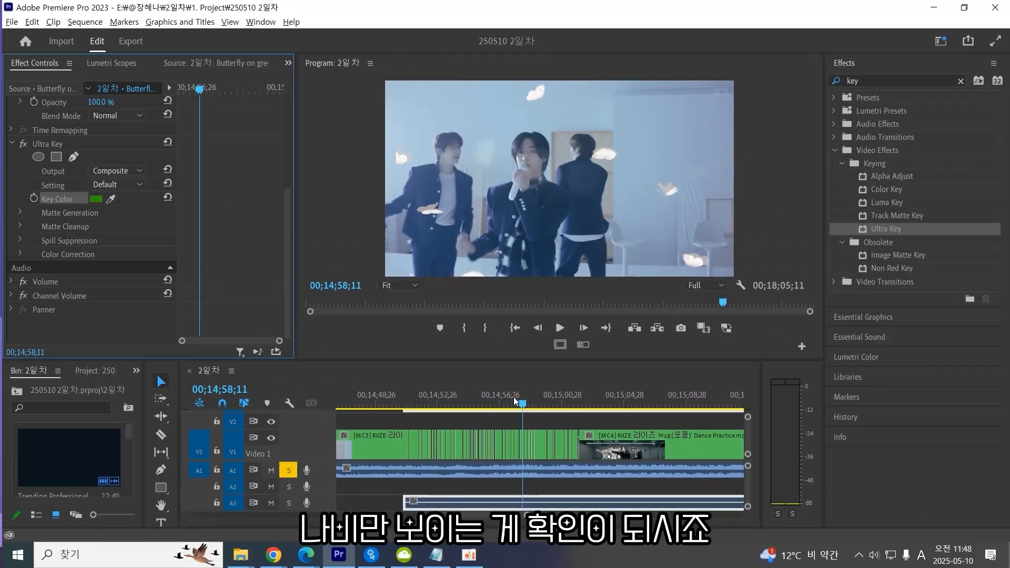
Play back the sequence to review the keyed butterflies over the dance footage.
scroll(521, 425, up, 2)
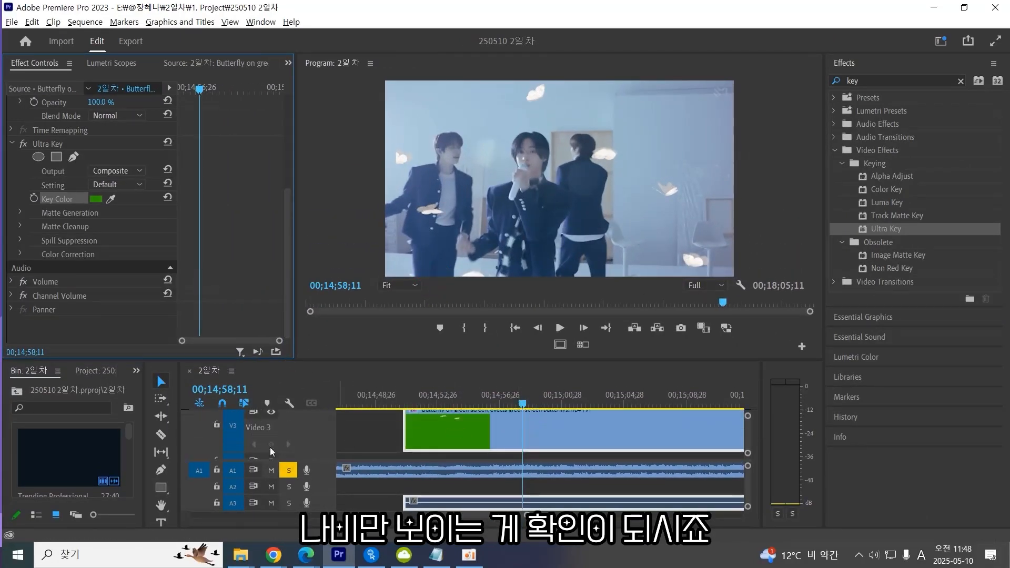
double_click(308, 435)
scroll(385, 458, down, 1)
scroll(386, 453, up, 2)
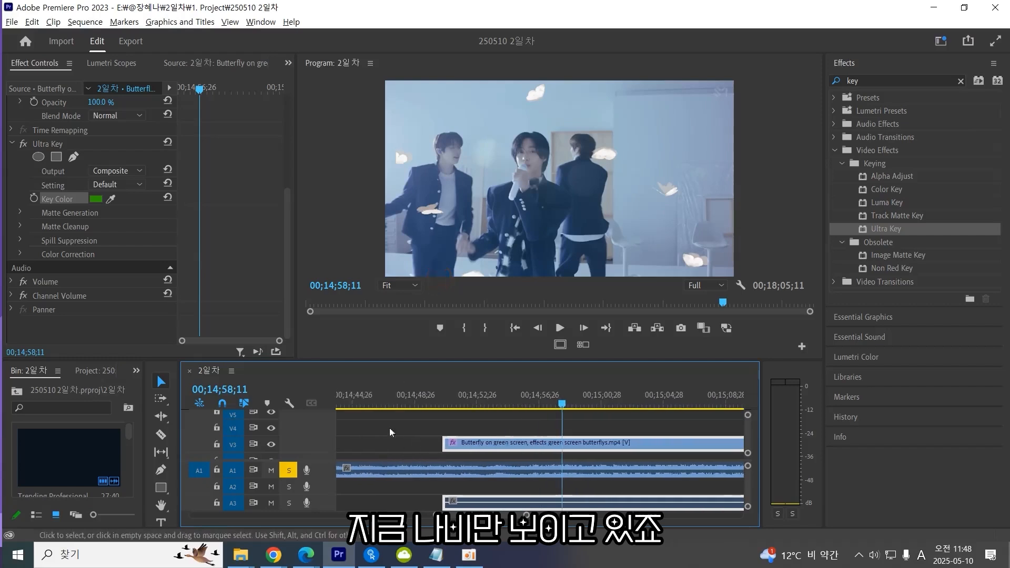
drag(426, 361, 440, 277)
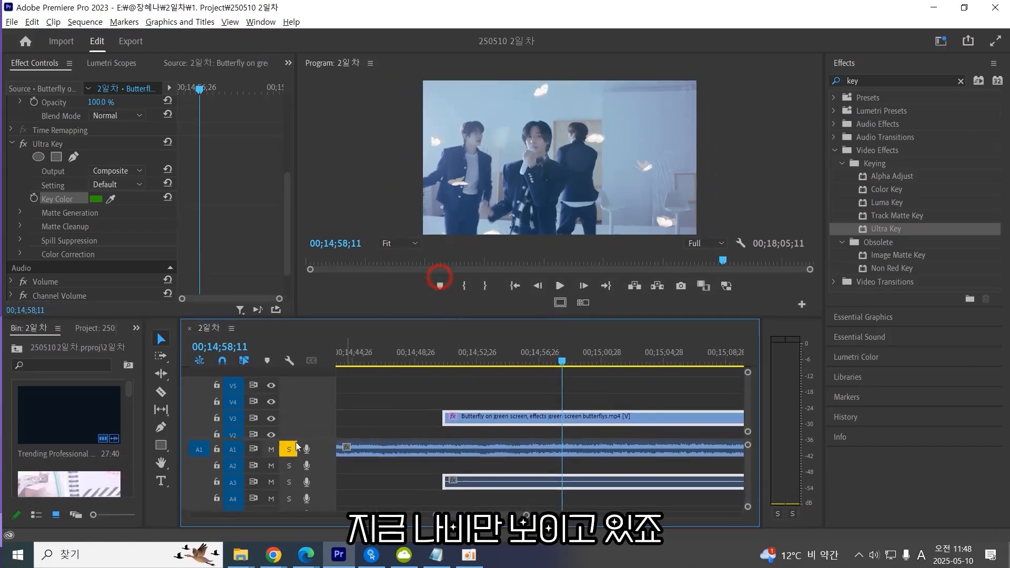
double_click(316, 424)
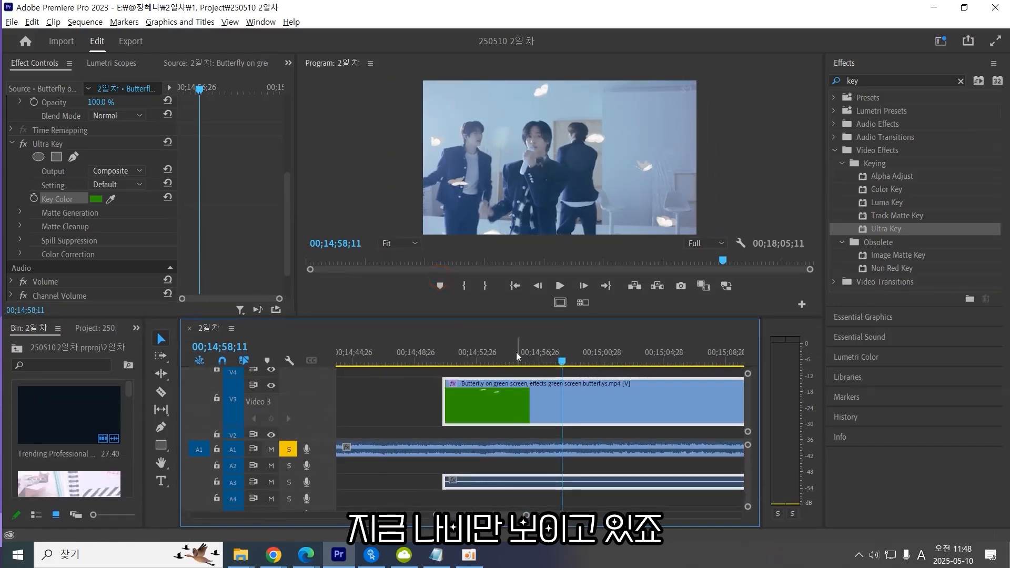
drag(508, 356, 485, 361)
key(space)
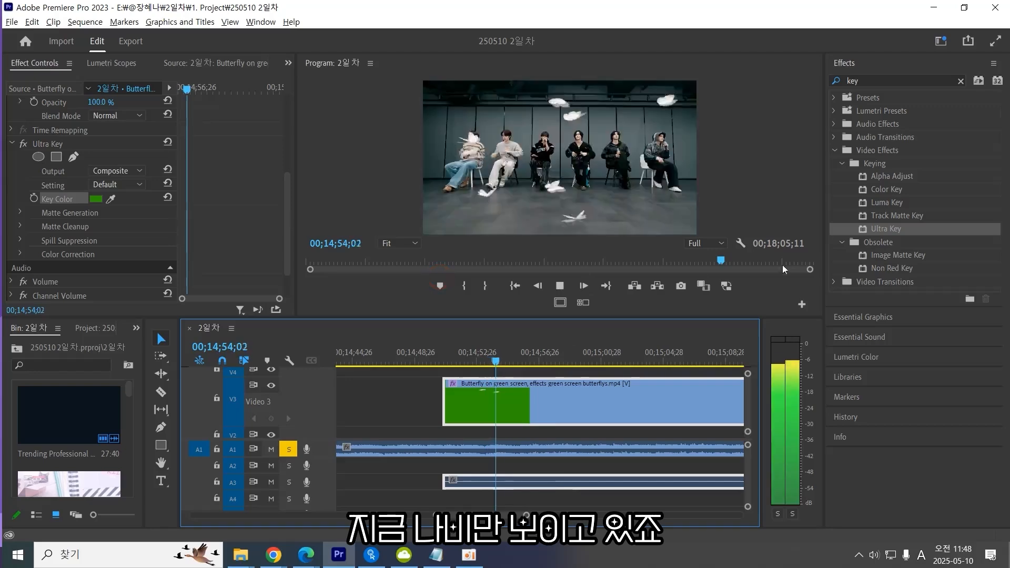
key(space)
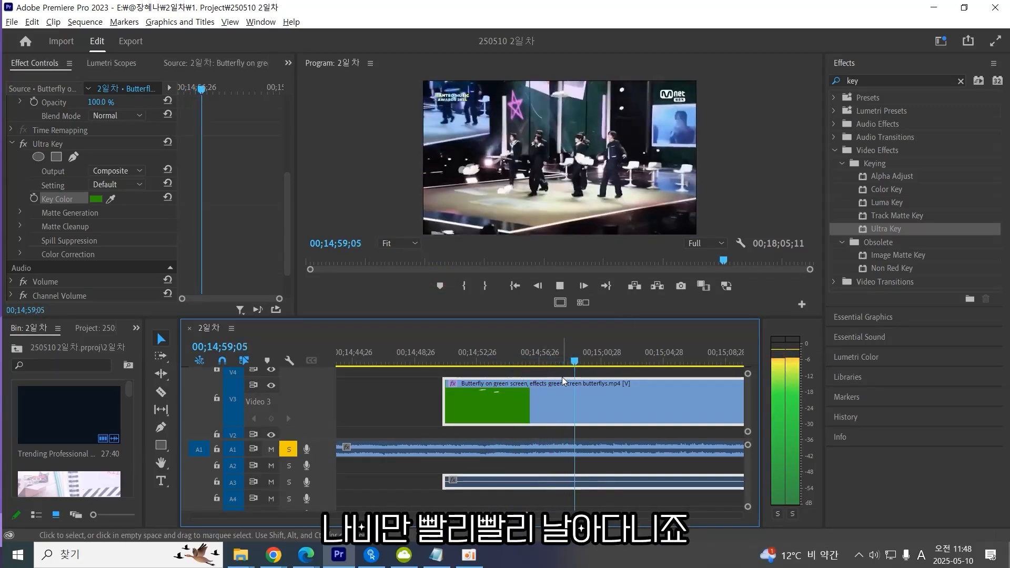
key(space)
scroll(156, 242, up, 2)
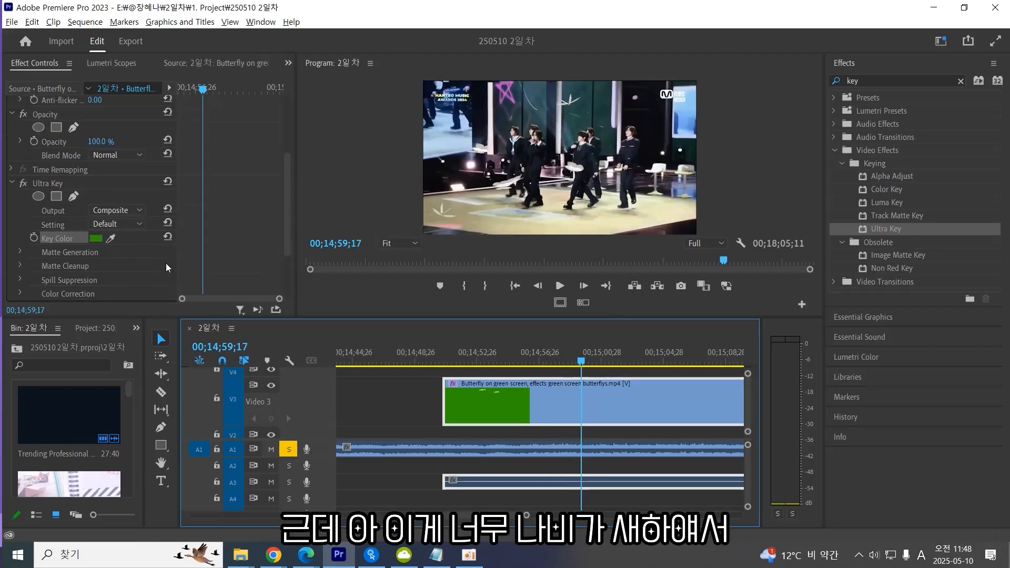
Set the butterfly clip's Opacity blend mode to Linear Dodge (Add).
click(13, 184)
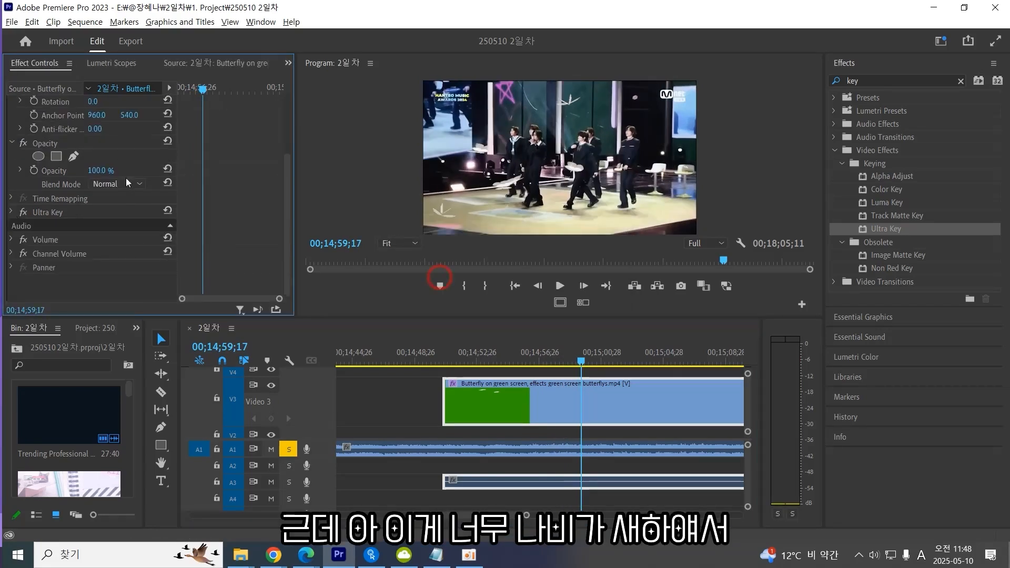
click(122, 186)
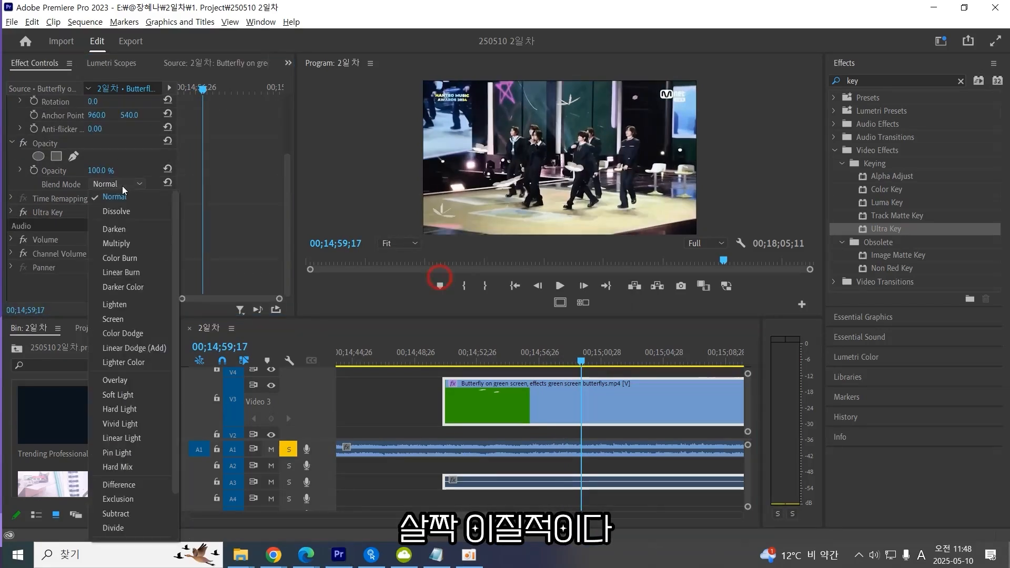
scroll(131, 298, down, 2)
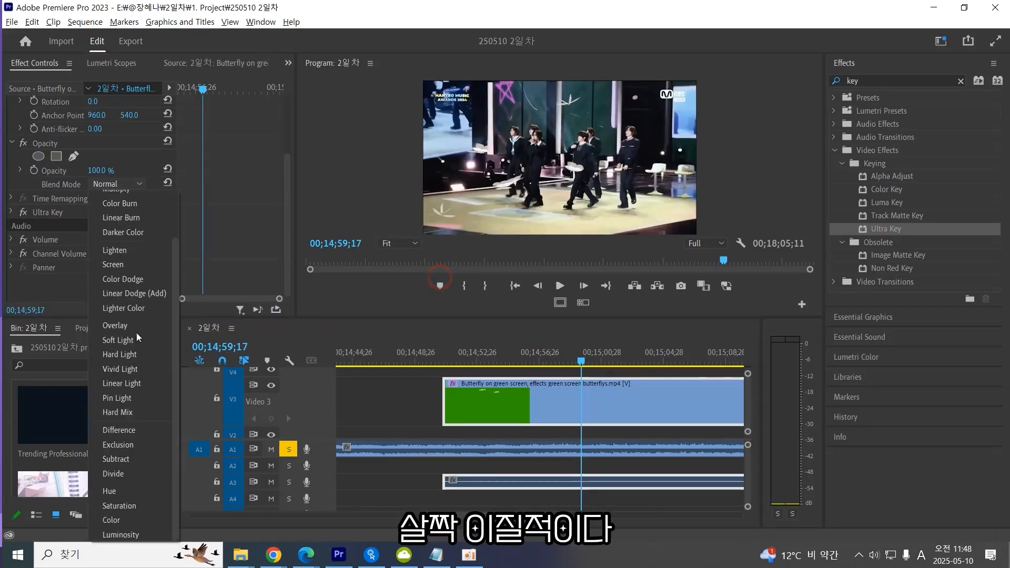
click(144, 298)
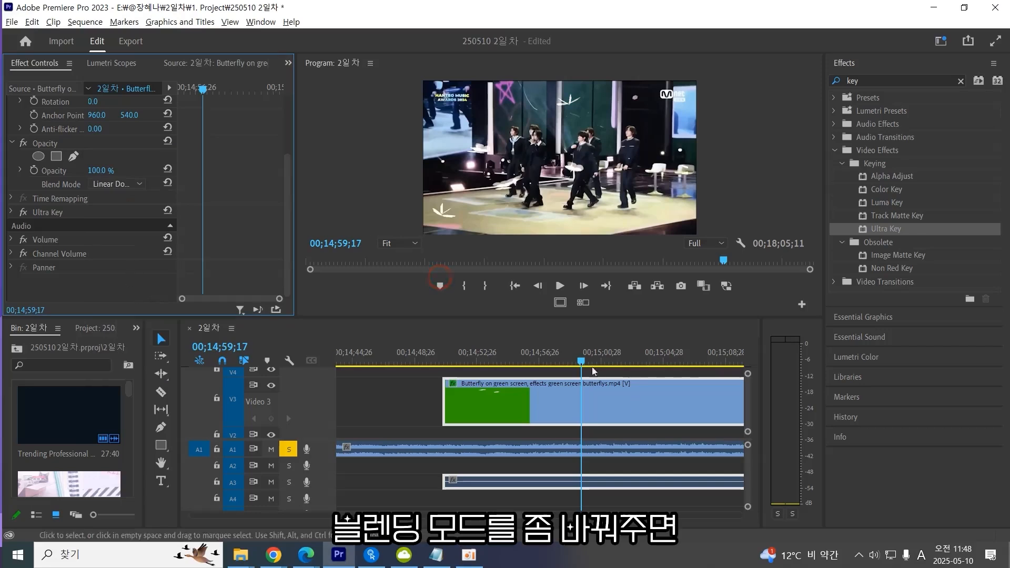
click(624, 362)
drag(625, 362, 626, 362)
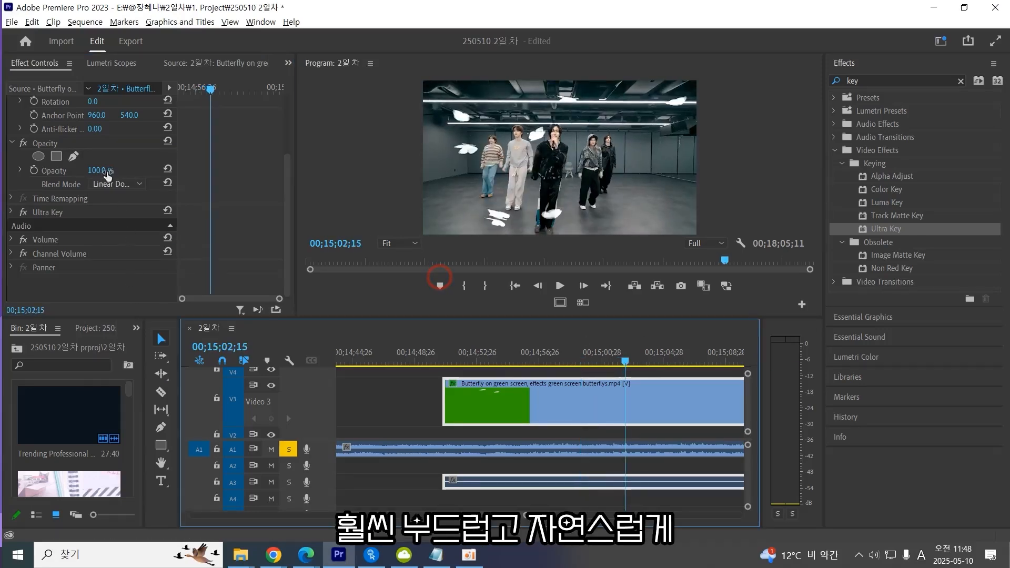
Try 65% opacity with the Color Dodge and Overlay blend modes on the butterfly clip.
drag(104, 172, 80, 171)
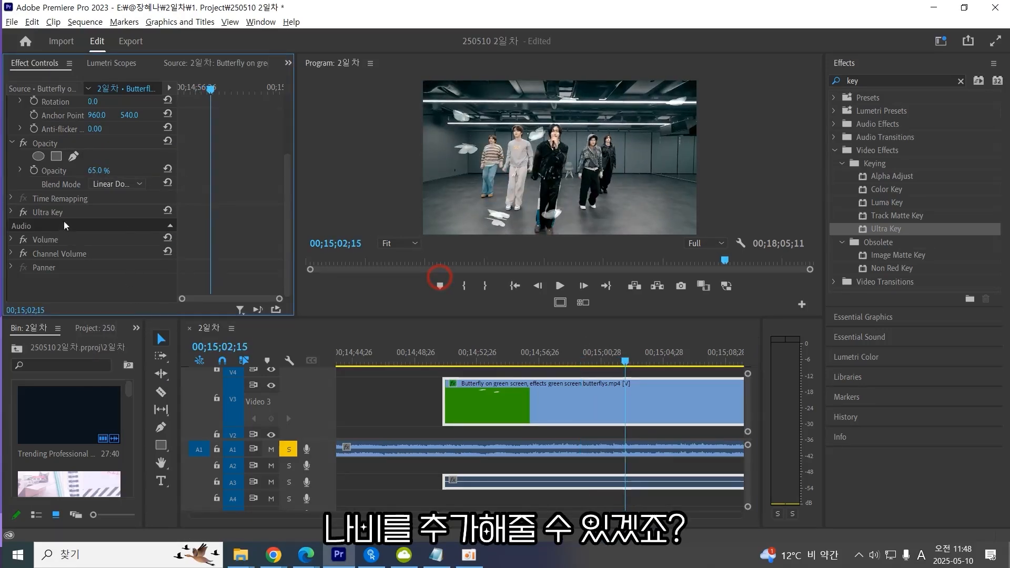
click(115, 184)
click(132, 277)
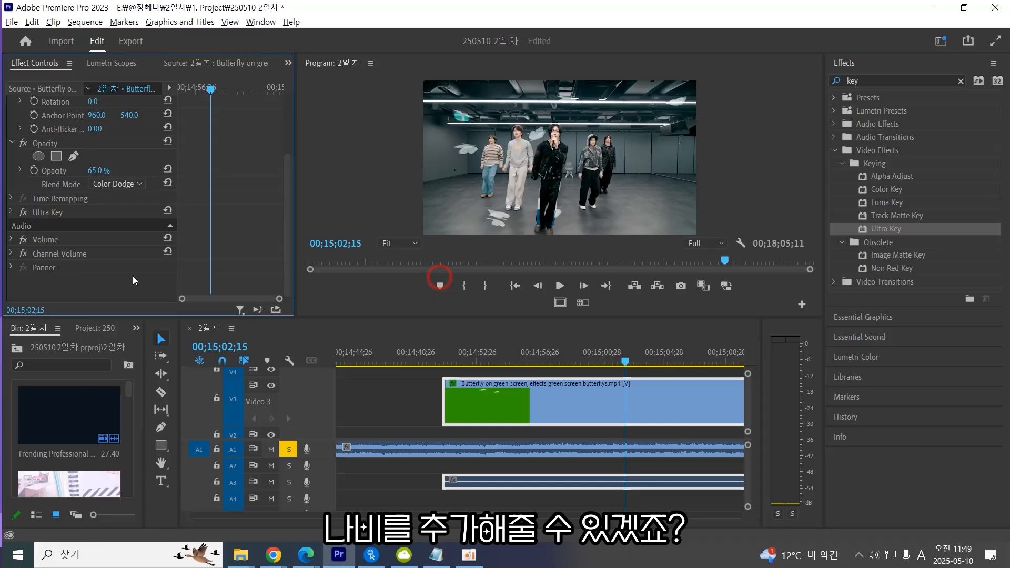
click(118, 185)
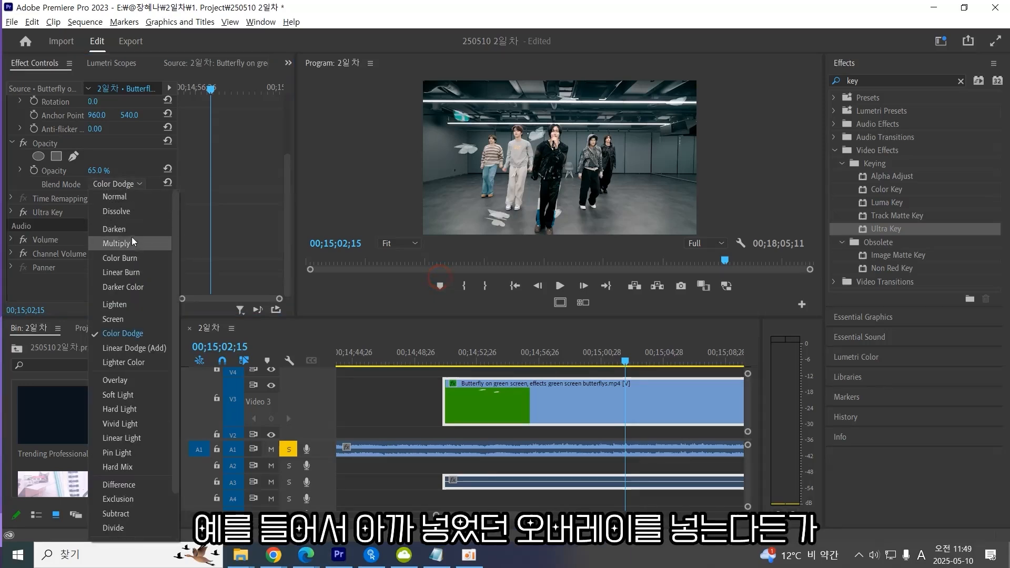
click(132, 380)
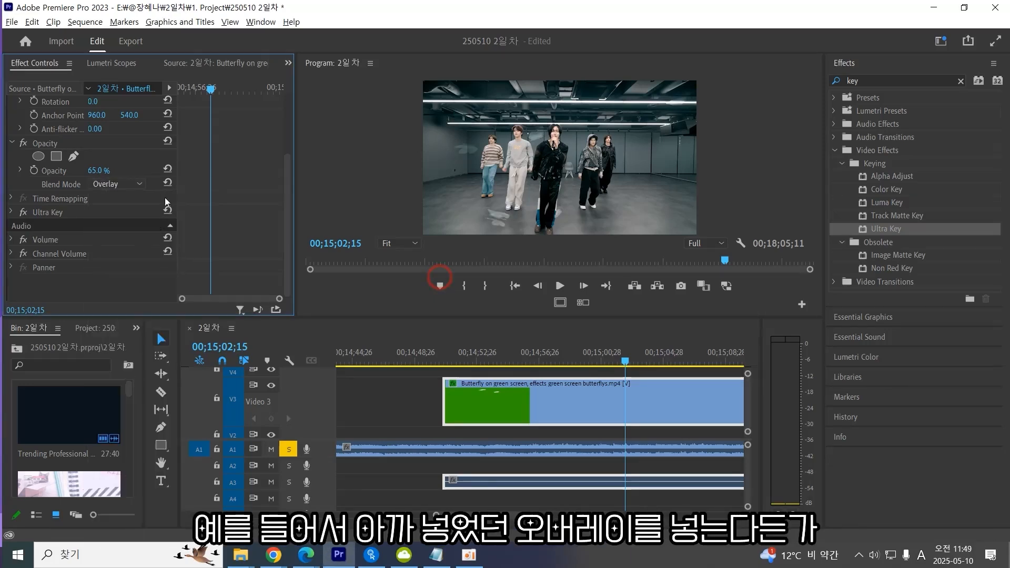
Try 100% opacity with the Lighter Color blend mode on the butterfly clip.
drag(108, 171, 158, 172)
click(122, 185)
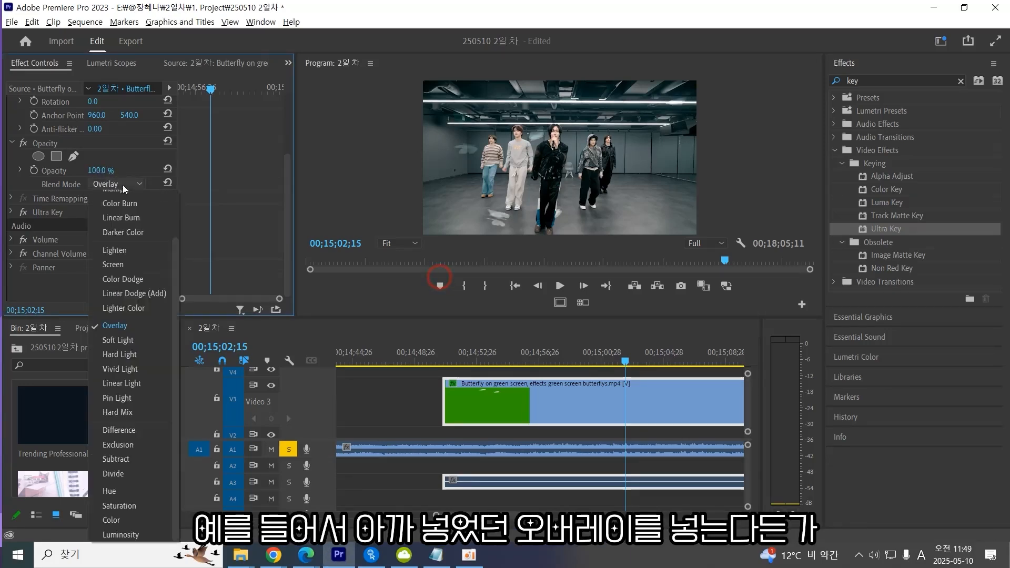
click(144, 305)
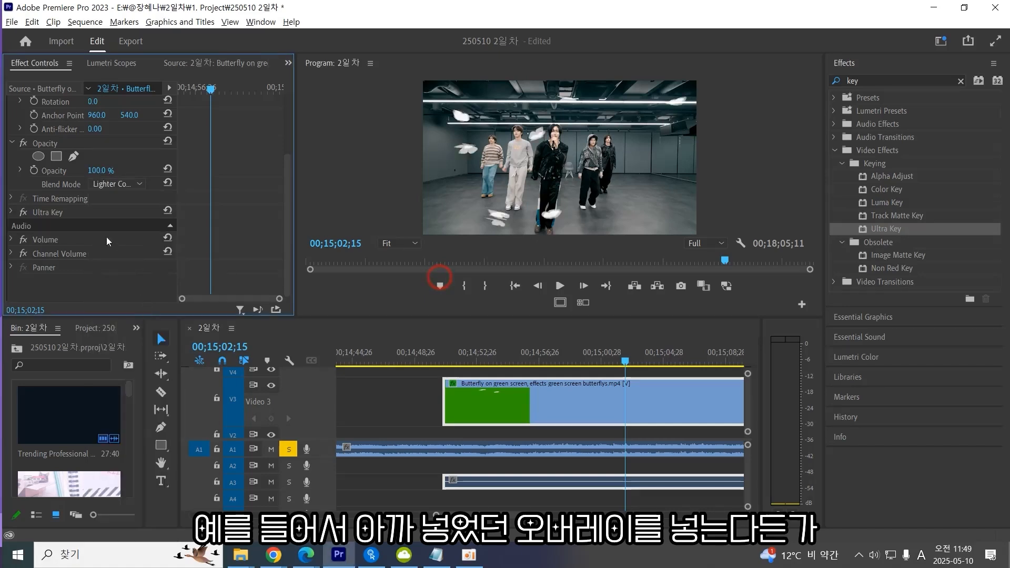
Set the butterfly clip's blend mode back to Linear Dodge (Add) and its opacity to 59%.
click(127, 184)
click(145, 294)
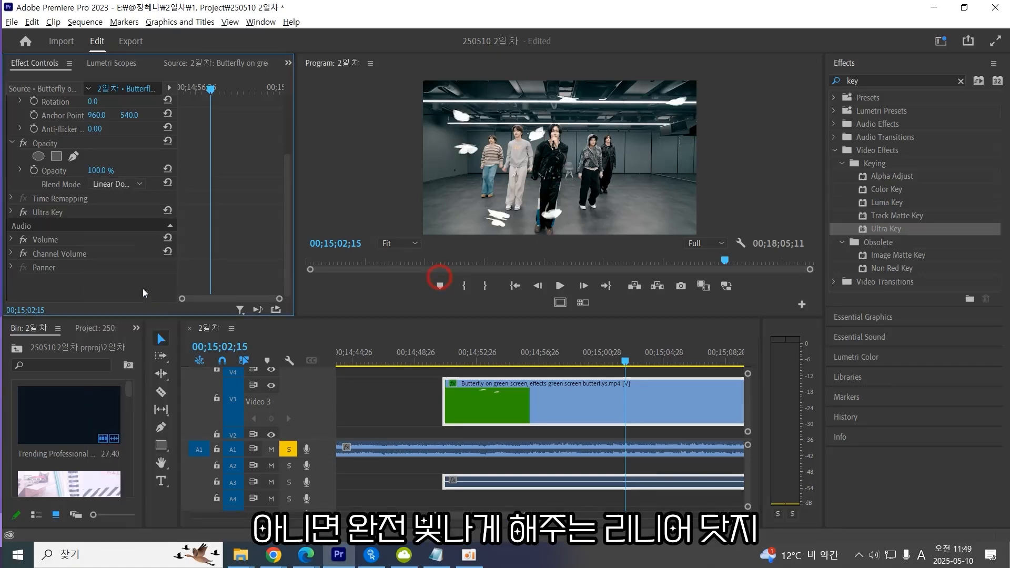
drag(100, 171, 75, 170)
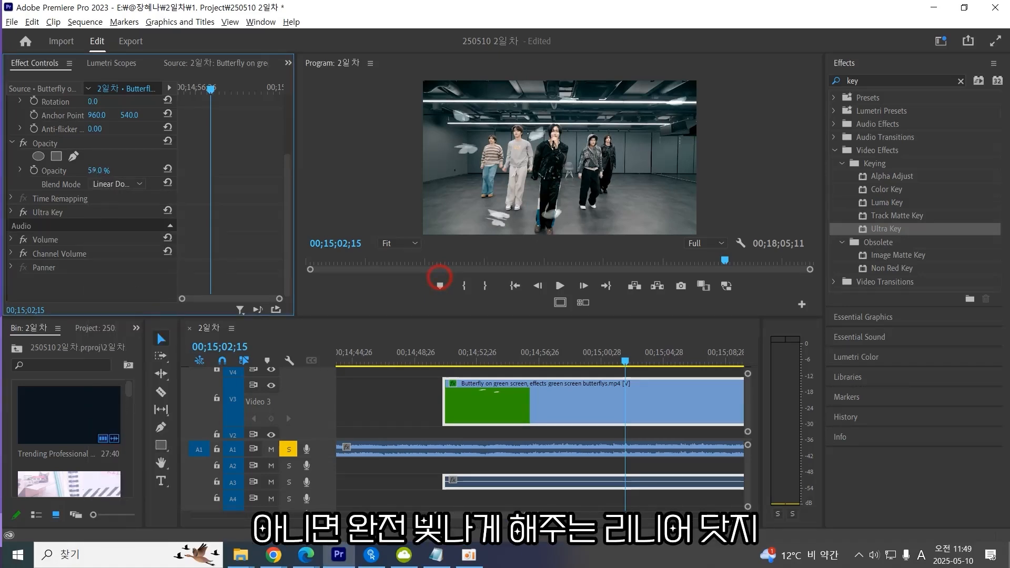
Zoom out the timeline and play through the butterfly clips on V3.
click(124, 185)
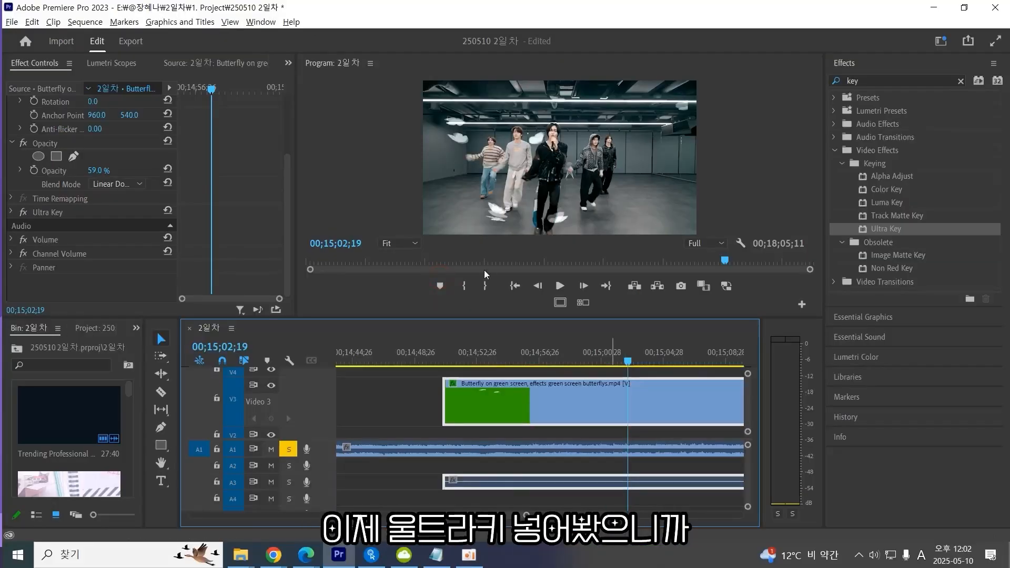
key(minus)
key(minus)
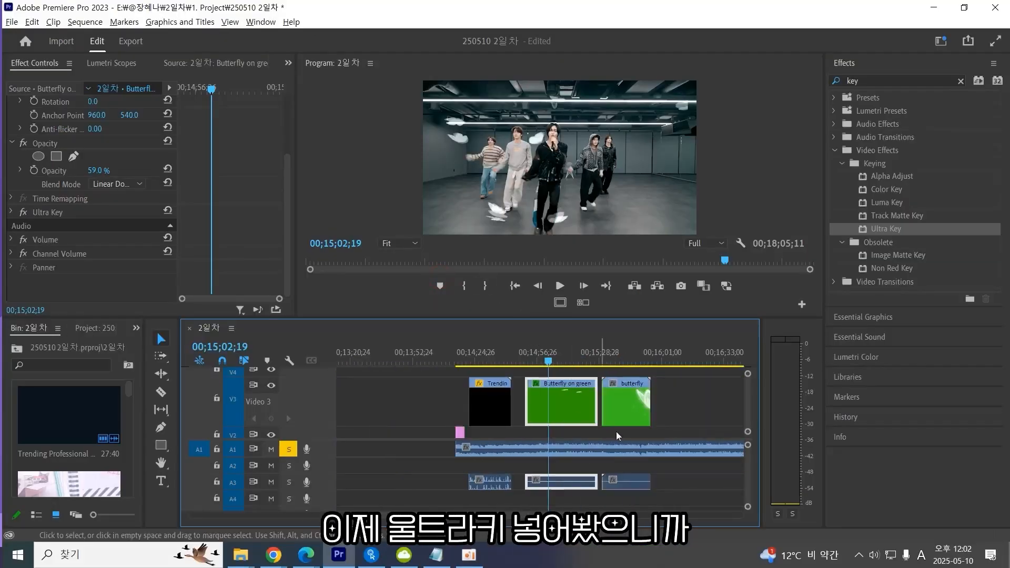
key(space)
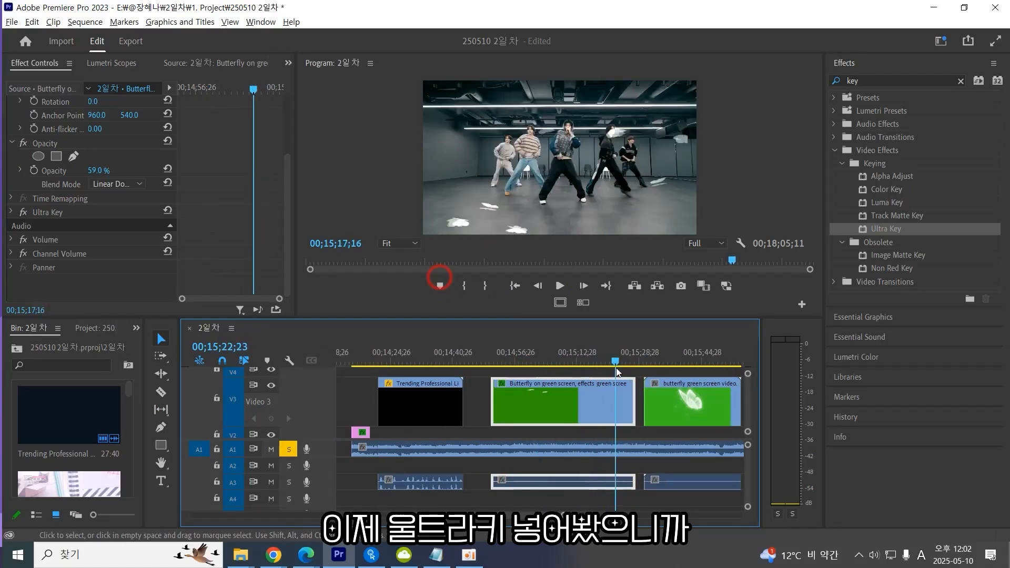
drag(629, 362, 445, 364)
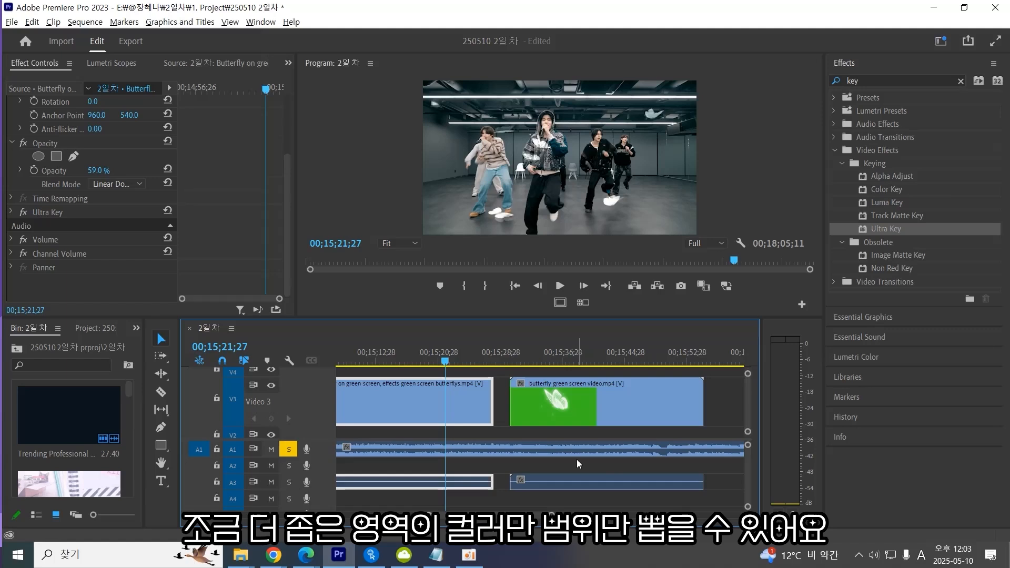
Select the second butterfly green screen clip on V3 and apply the Color Key effect to it.
click(466, 365)
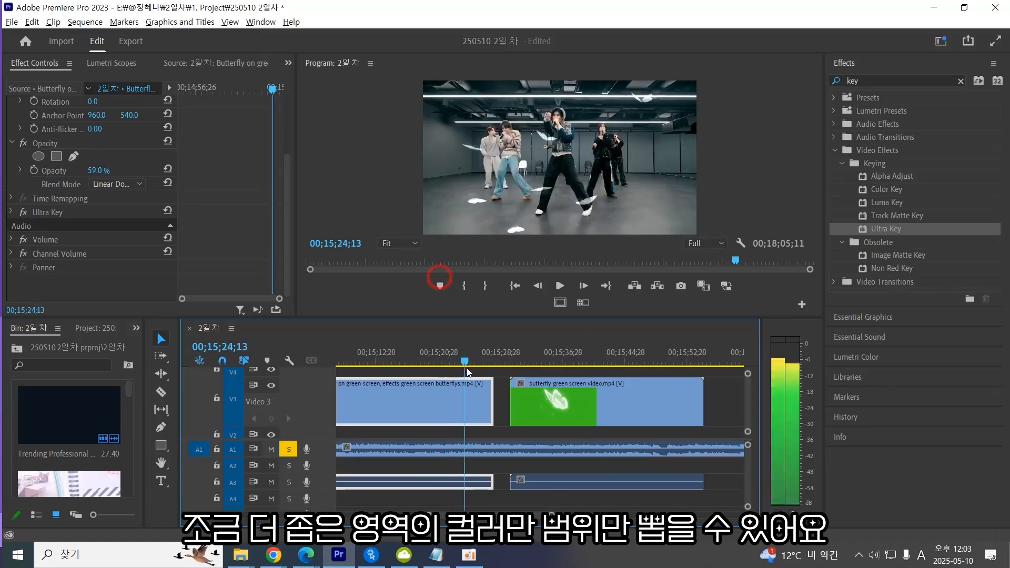
drag(467, 368, 545, 352)
click(542, 403)
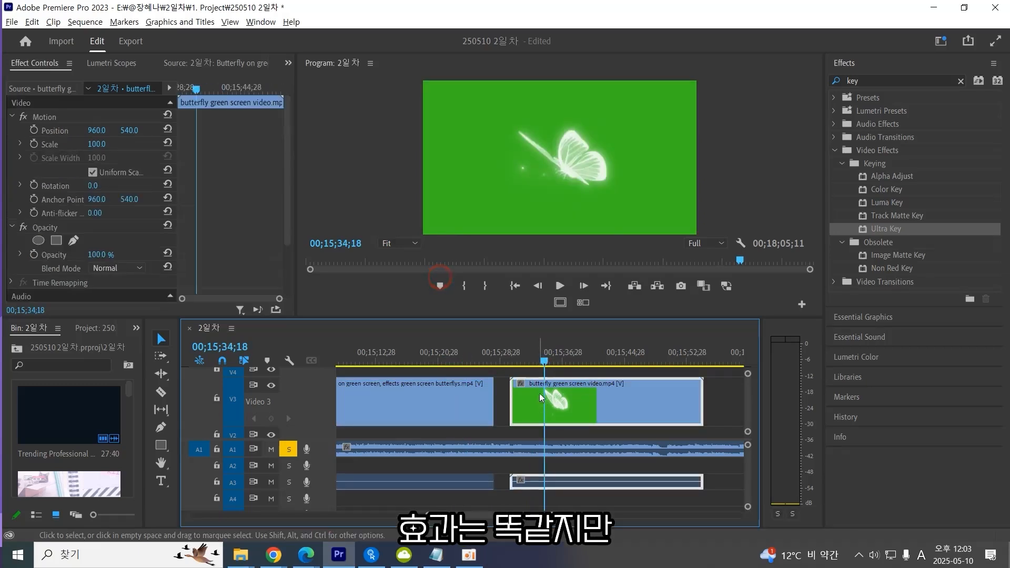
click(881, 190)
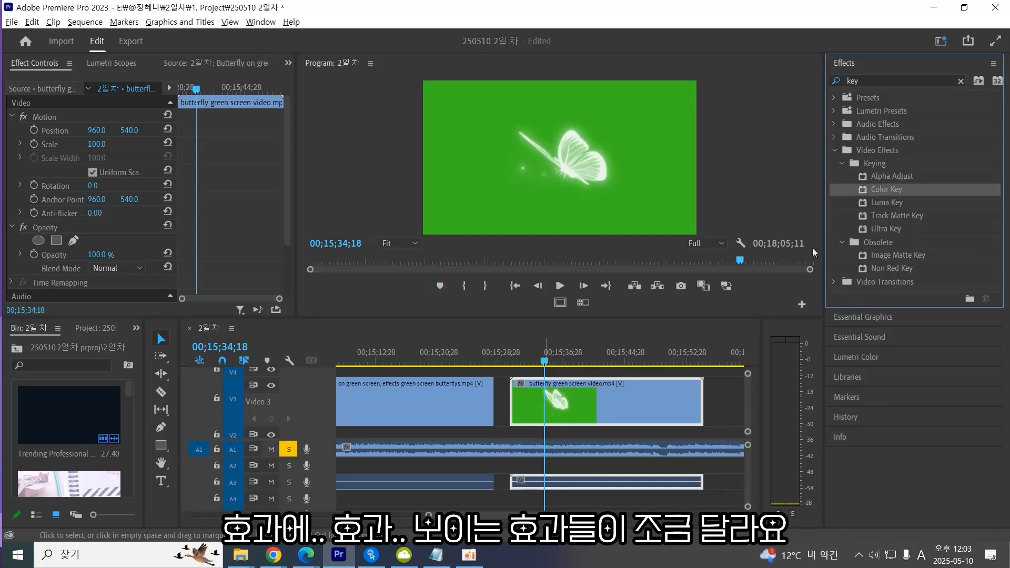
click(537, 406)
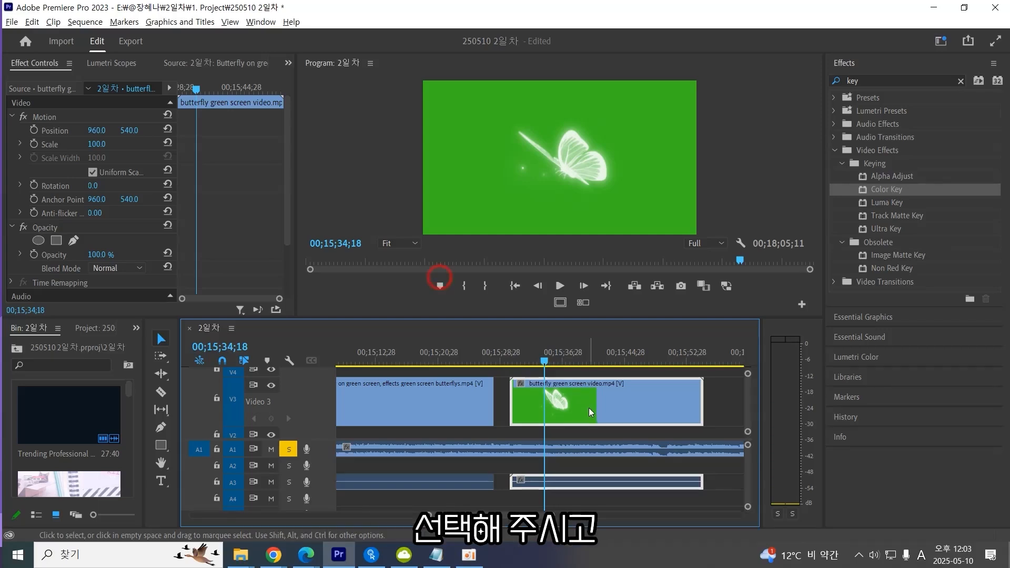
click(886, 189)
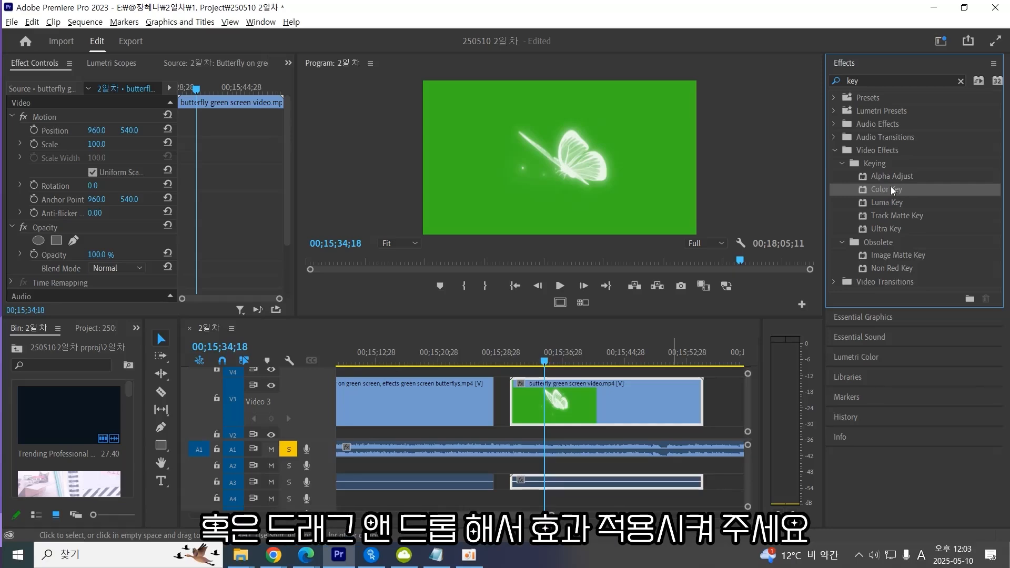
double_click(892, 187)
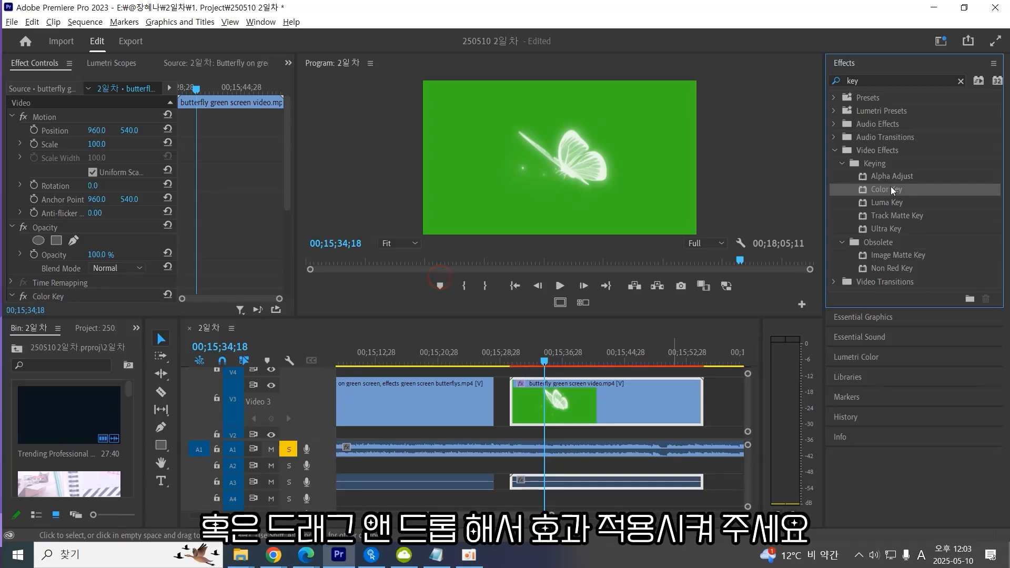
Sample the green background in the program monitor as the Color Key's Key Color with the eyedropper.
scroll(120, 234, down, 5)
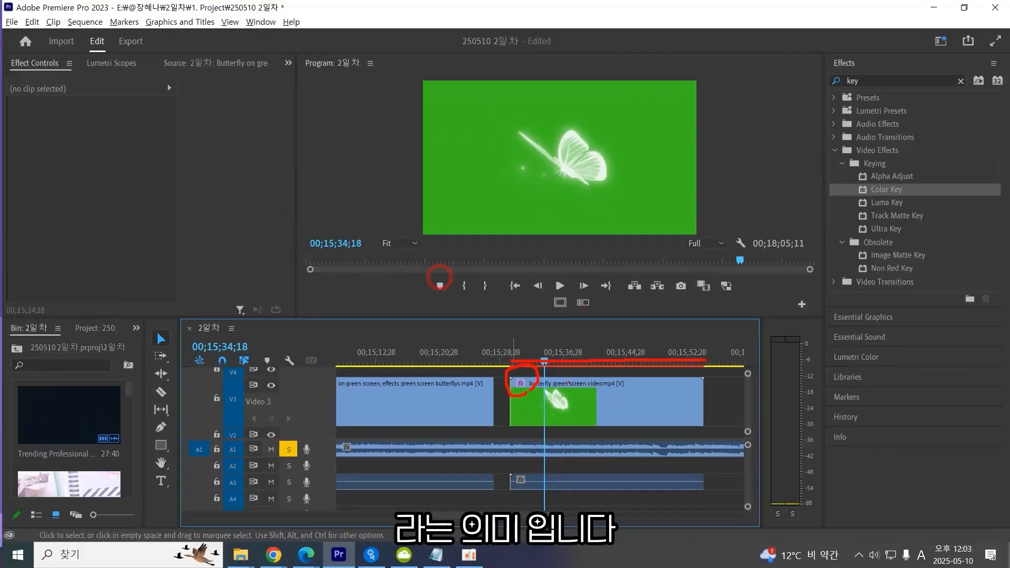
key(Escape)
click(593, 401)
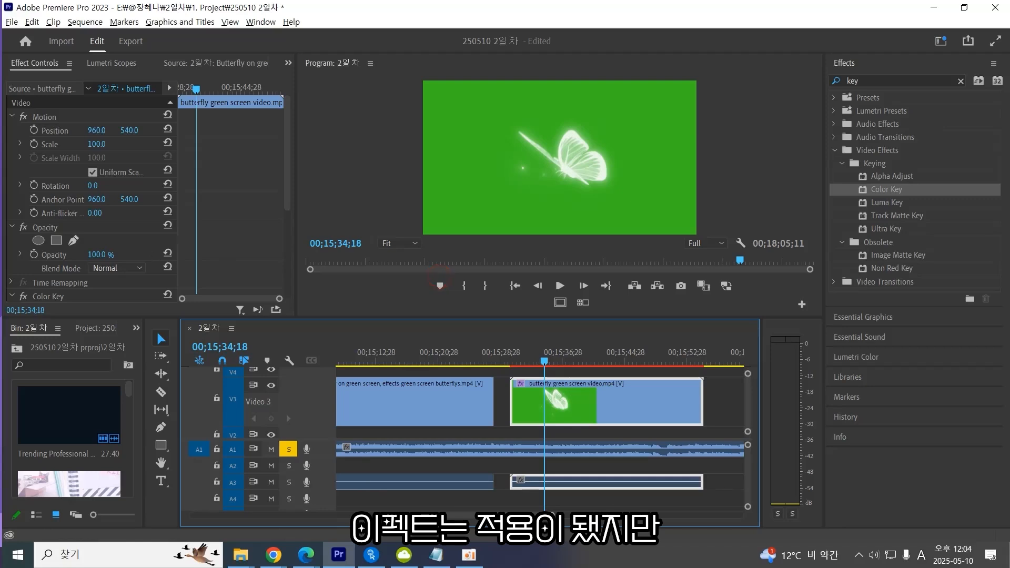
click(12, 227)
scroll(172, 248, down, 5)
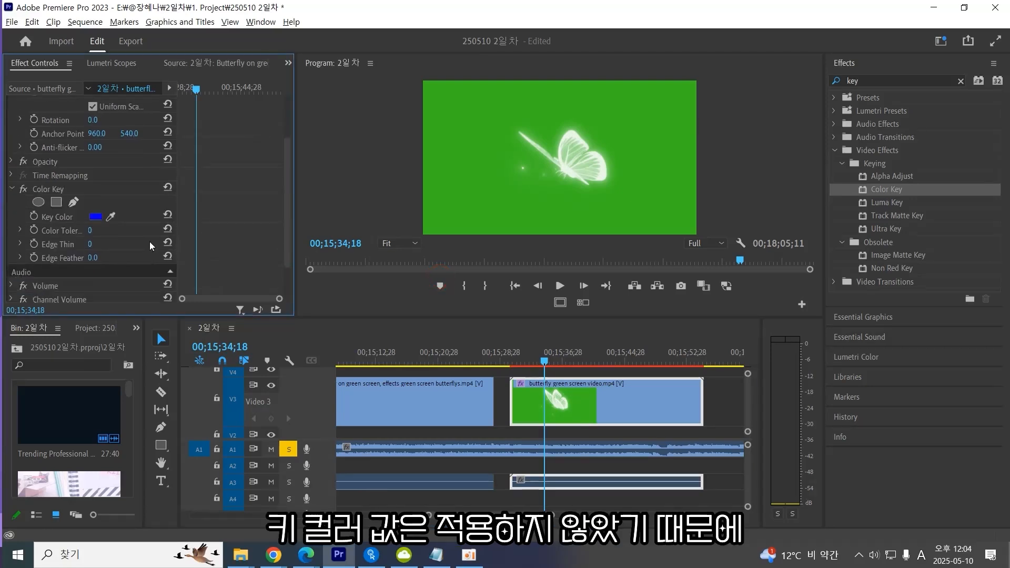
scroll(147, 241, up, 1)
click(48, 202)
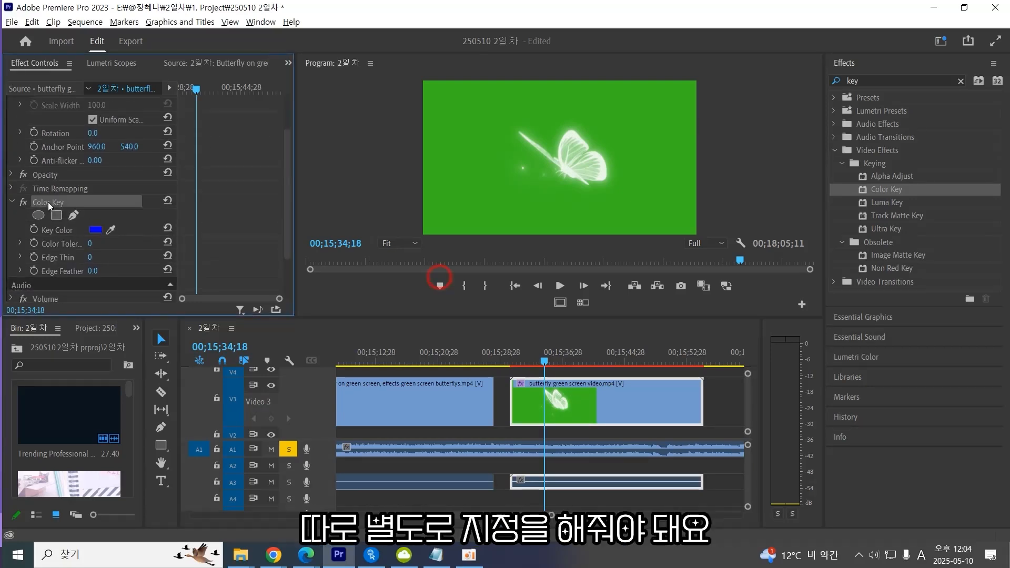
click(73, 232)
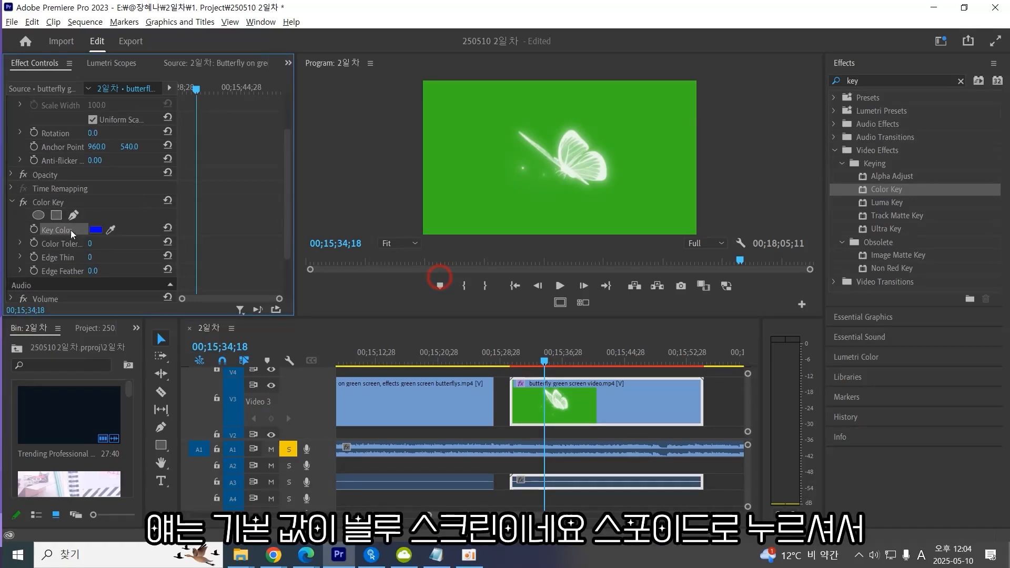
click(111, 230)
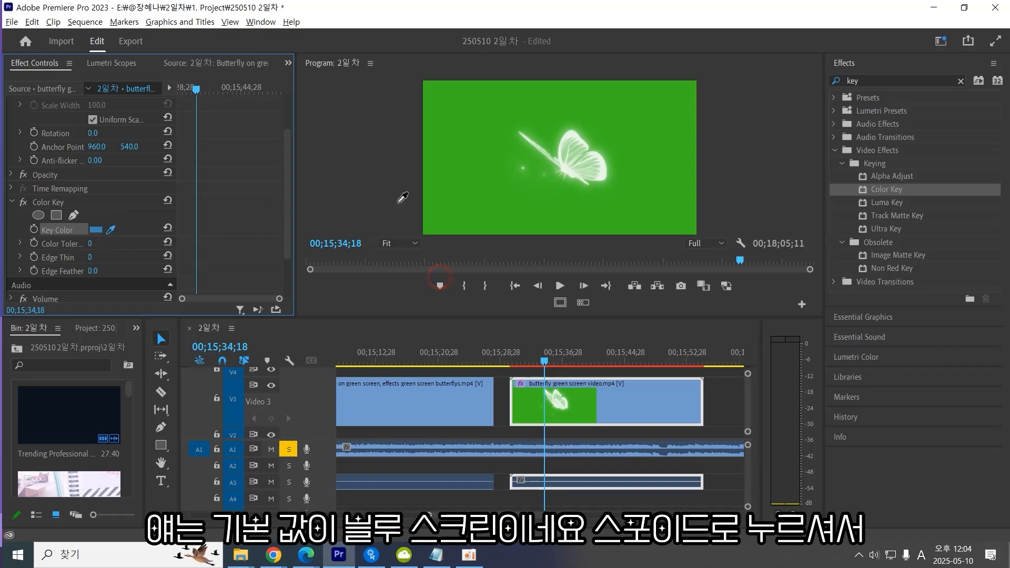
click(484, 183)
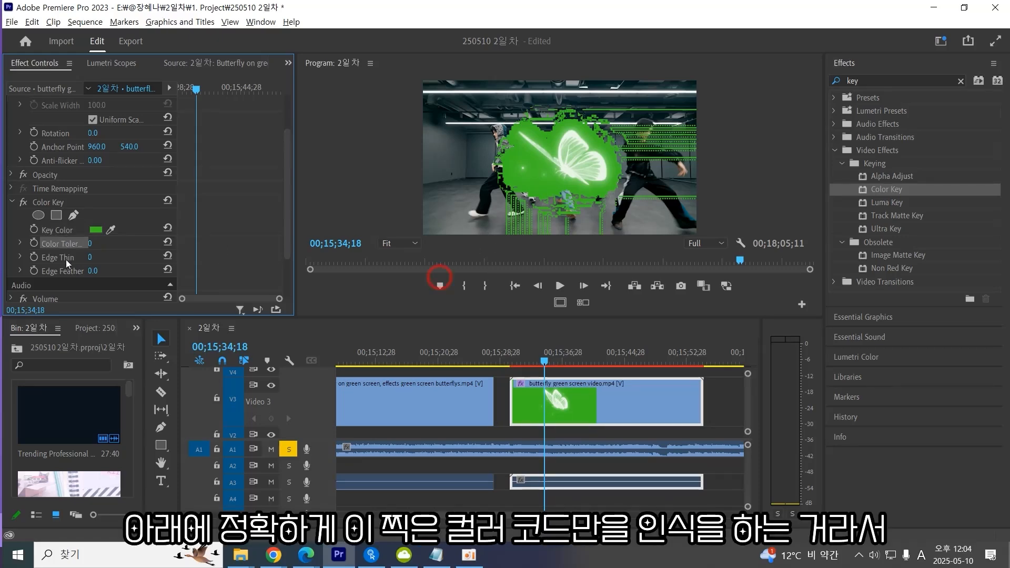
click(96, 230)
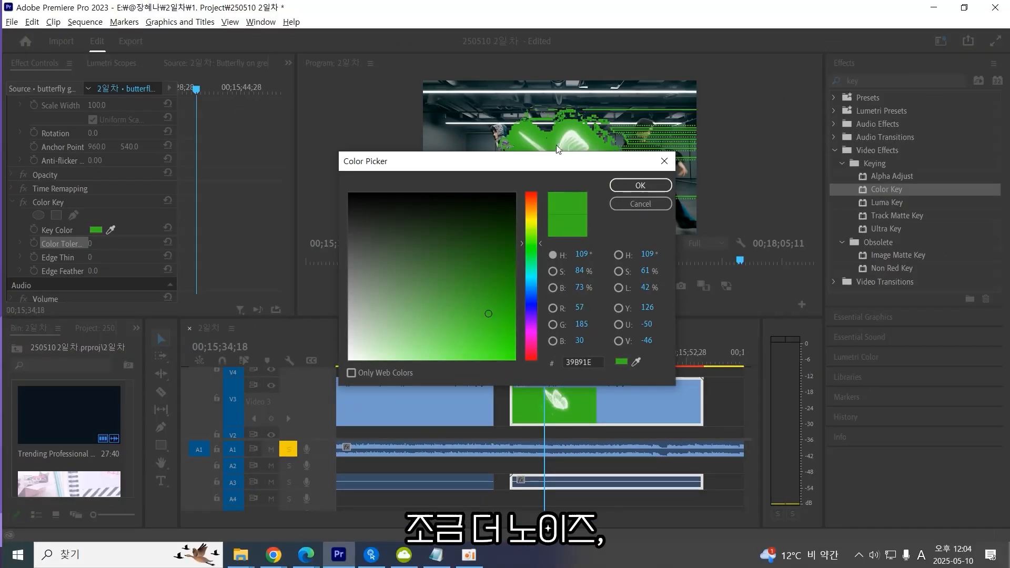
click(648, 189)
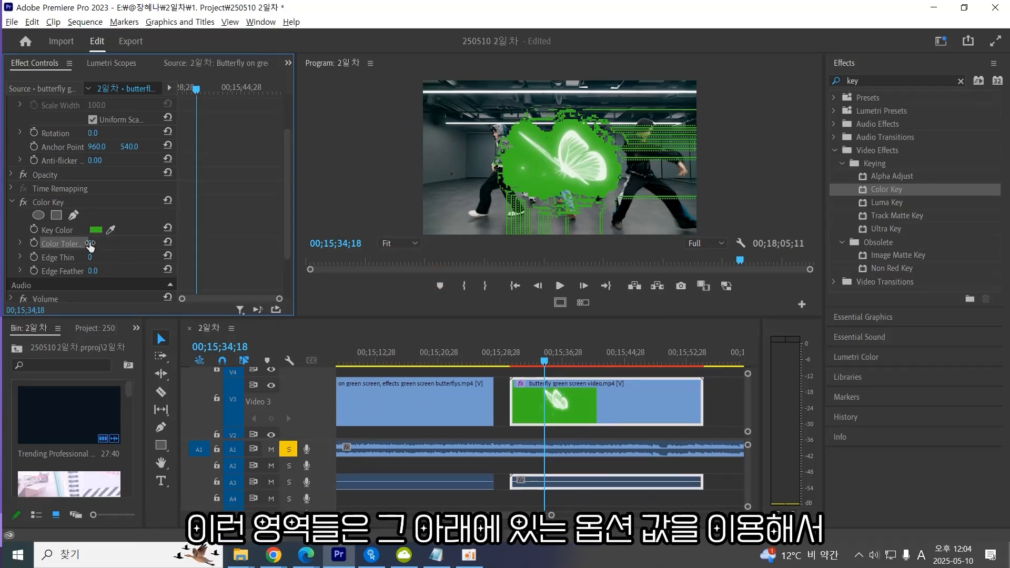
drag(91, 244, 153, 243)
drag(93, 270, 87, 257)
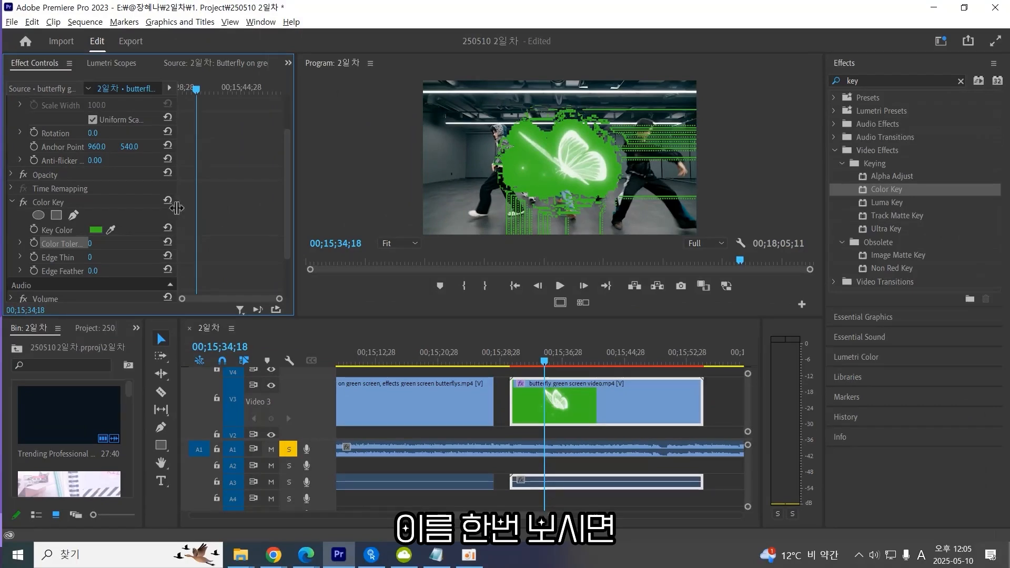
drag(176, 208, 281, 203)
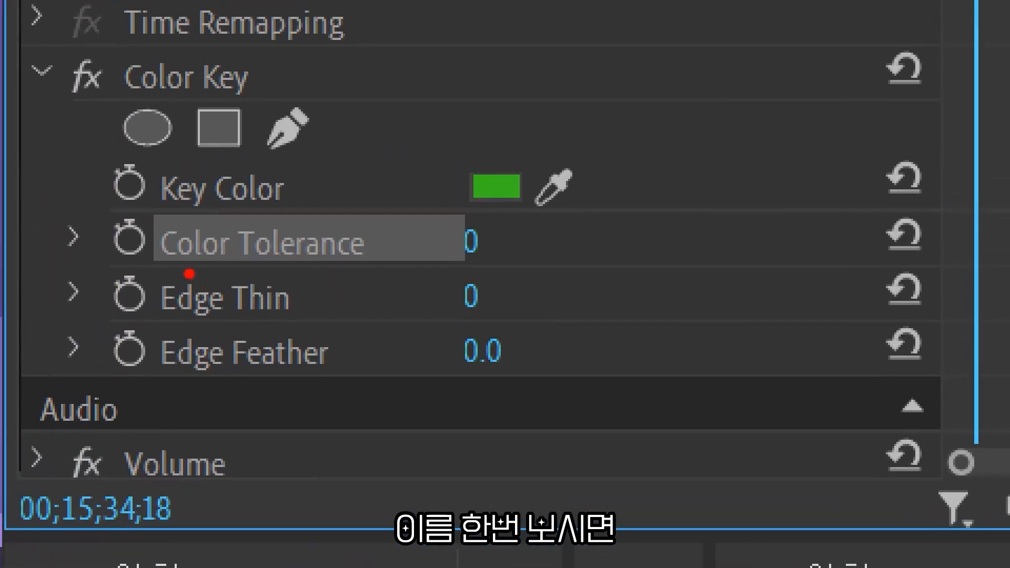
drag(167, 273, 386, 272)
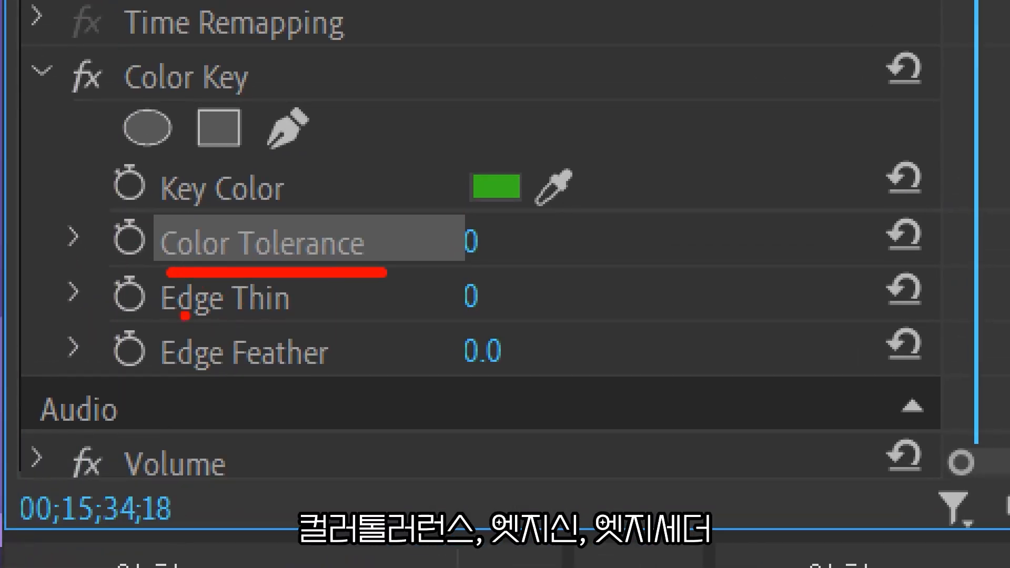
drag(152, 325, 312, 319)
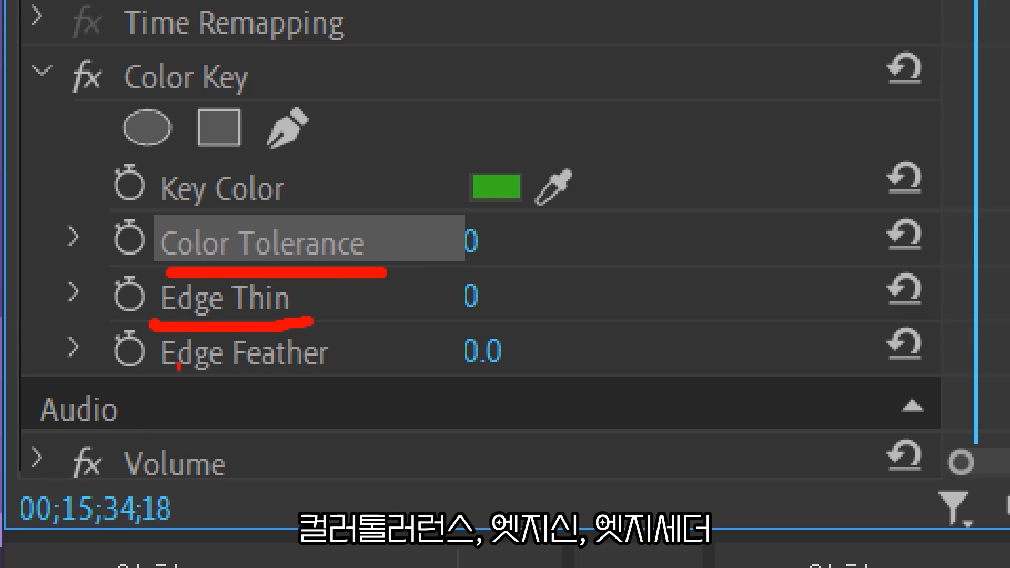
drag(153, 389, 314, 390)
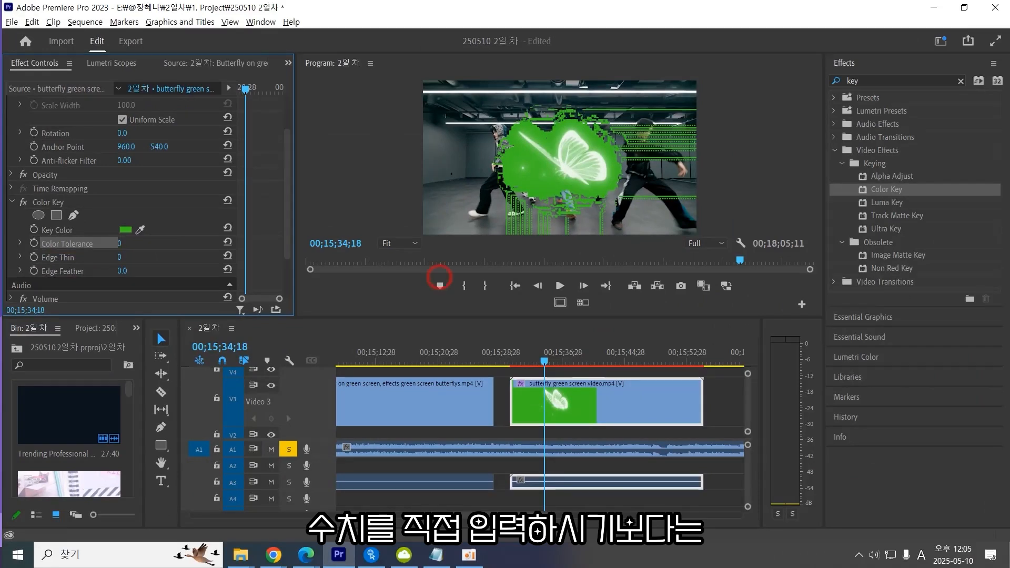
Raise the Color Key's Color Tolerance to 179 and try increasing Edge Feather.
drag(120, 244, 202, 244)
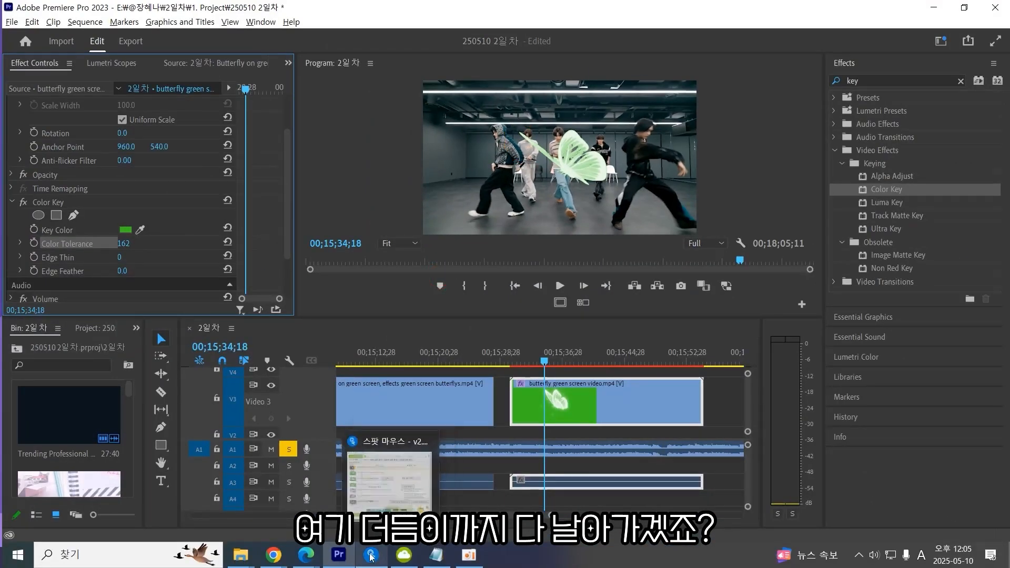
click(370, 555)
click(439, 279)
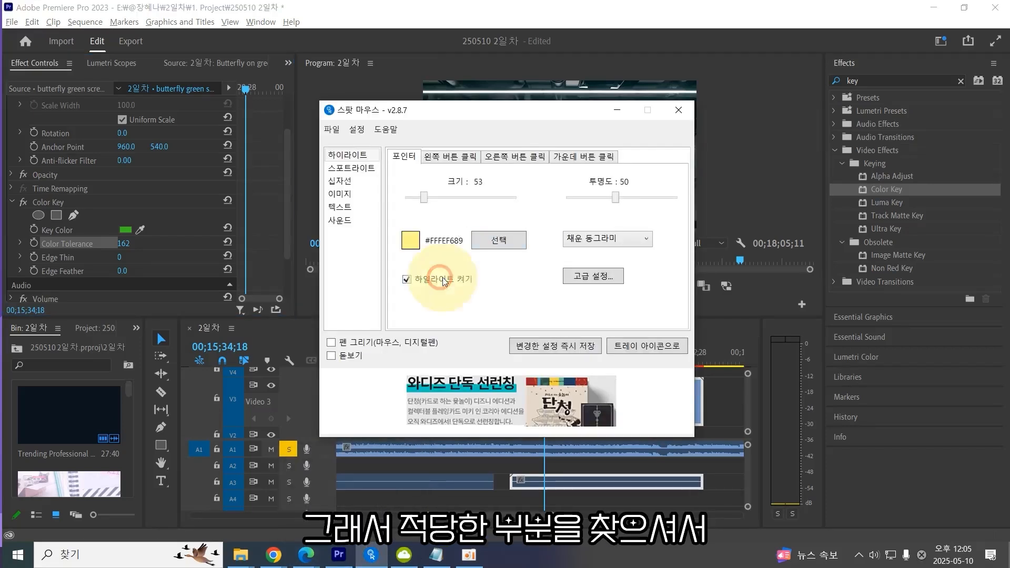
click(282, 216)
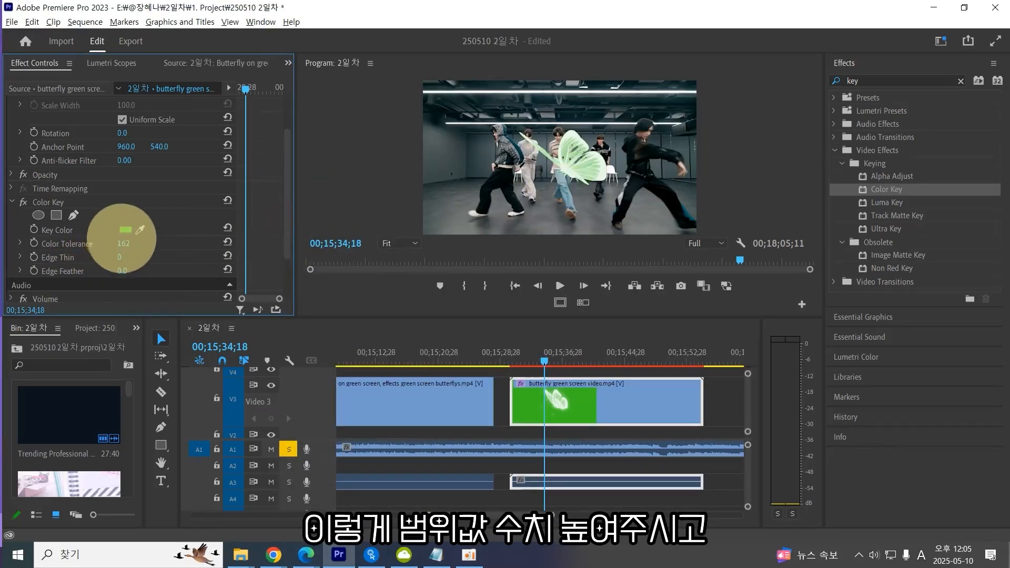
mouse_move(122, 242)
mouse_down()
mouse_move(150, 231)
mouse_move(136, 237)
mouse_up()
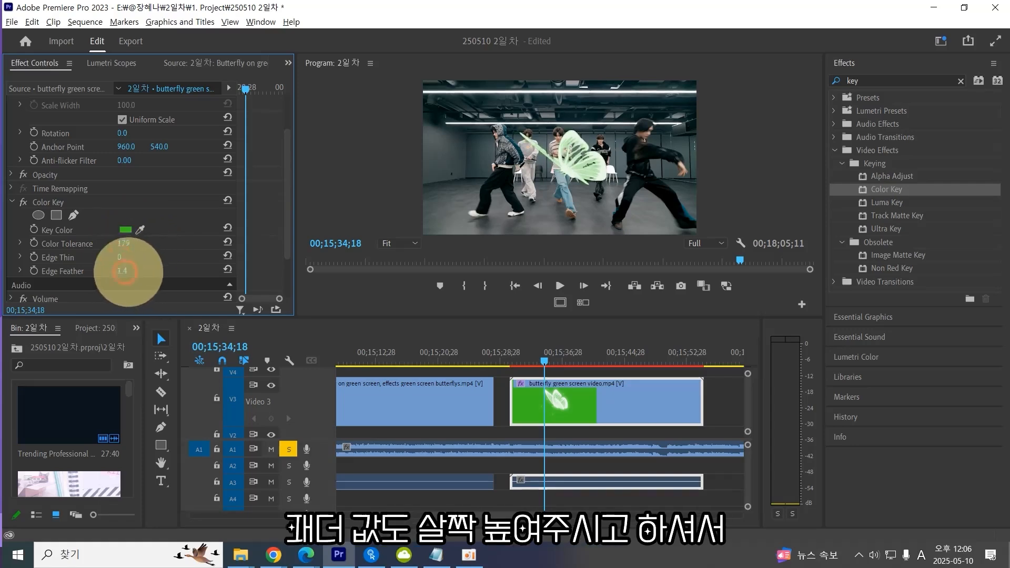
drag(125, 270, 30, 322)
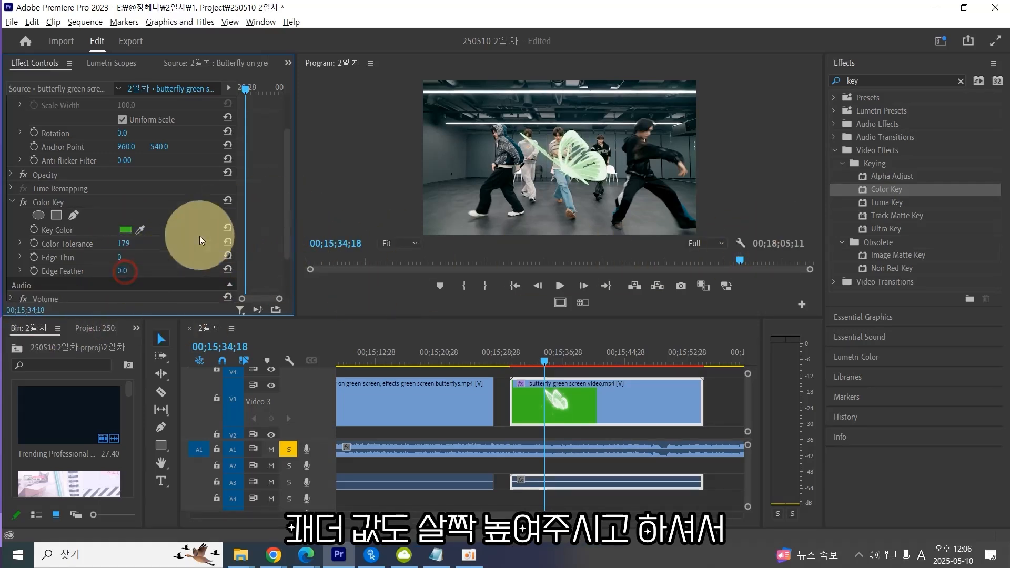
click(56, 207)
mouse_move(127, 244)
mouse_down()
mouse_move(225, 221)
mouse_move(137, 242)
mouse_up()
Delete the Color Key effect from the butterfly clip and apply Ultra Key instead.
click(609, 400)
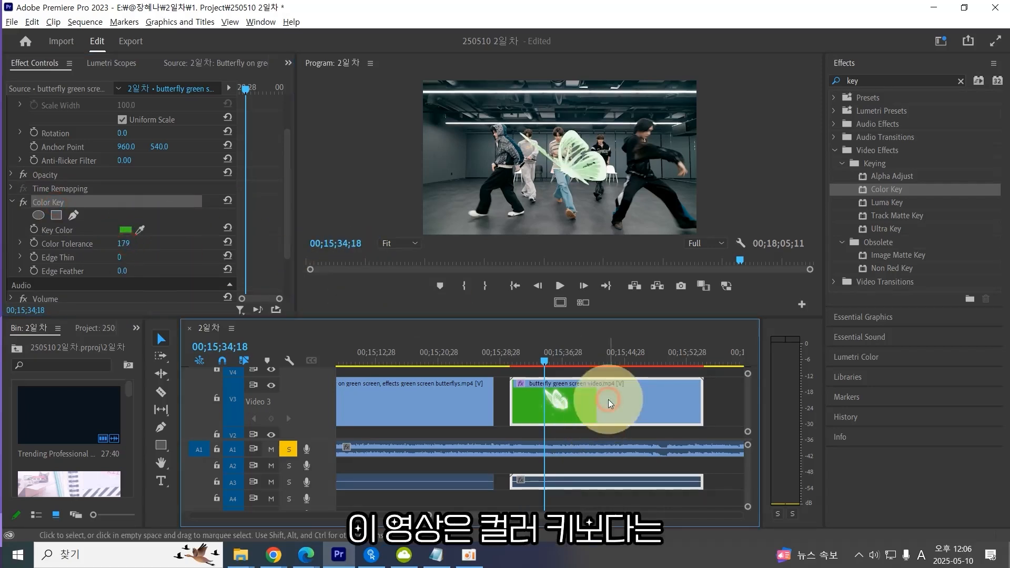
click(47, 202)
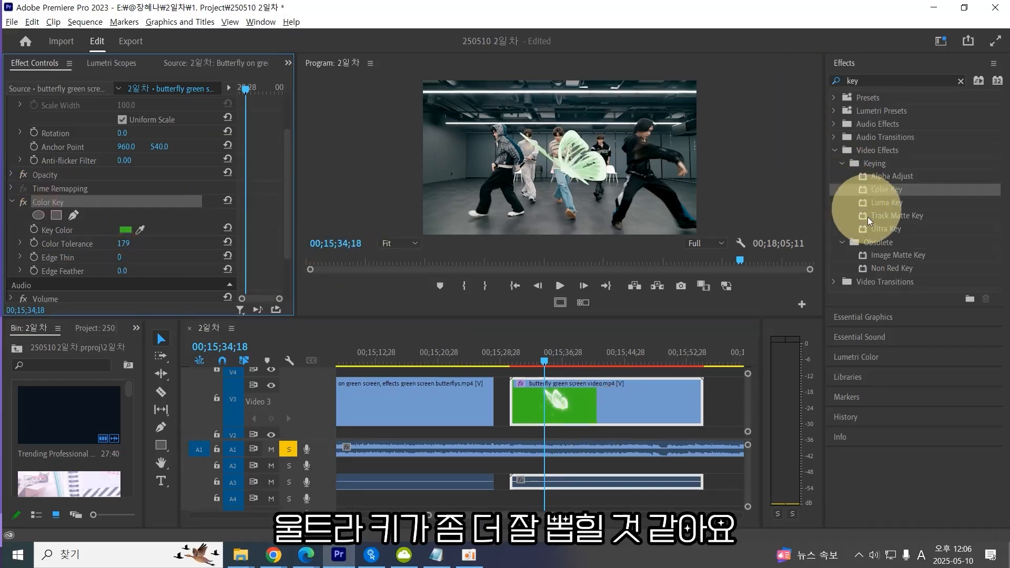
key(Delete)
double_click(889, 229)
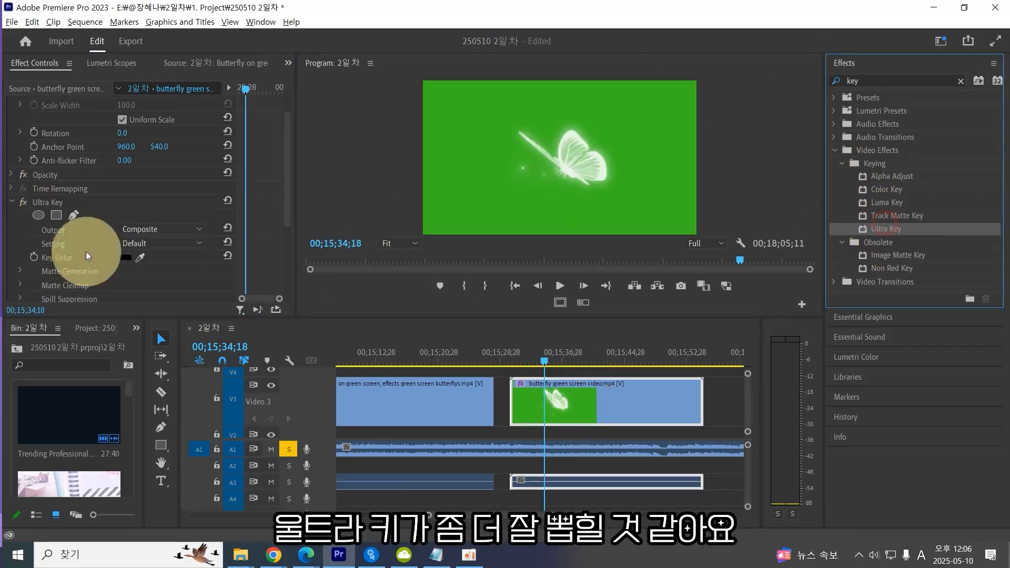
Try sampling the green background as Ultra Key's Key Color, then undo the sampling.
click(371, 555)
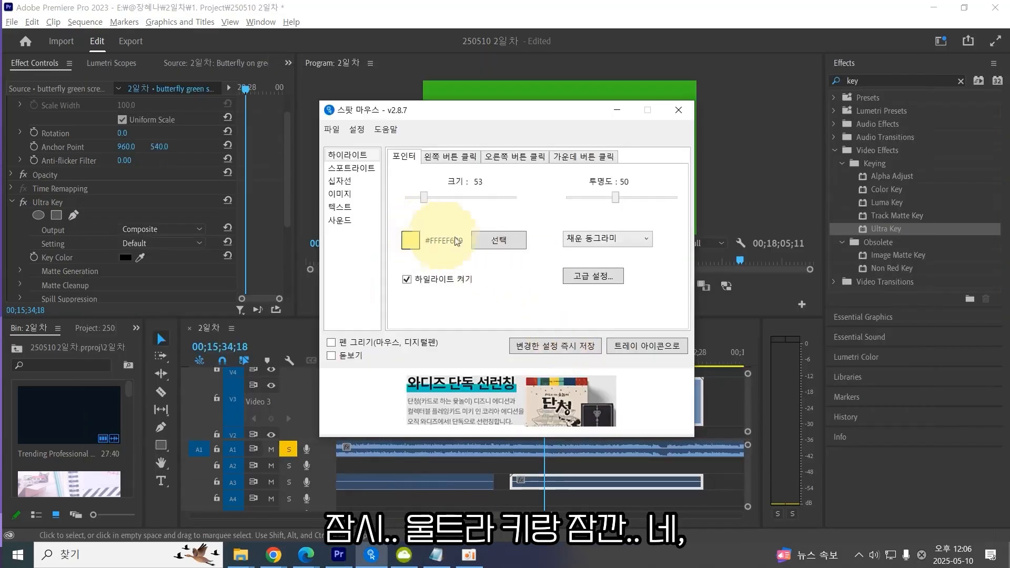
click(458, 281)
click(293, 248)
click(140, 258)
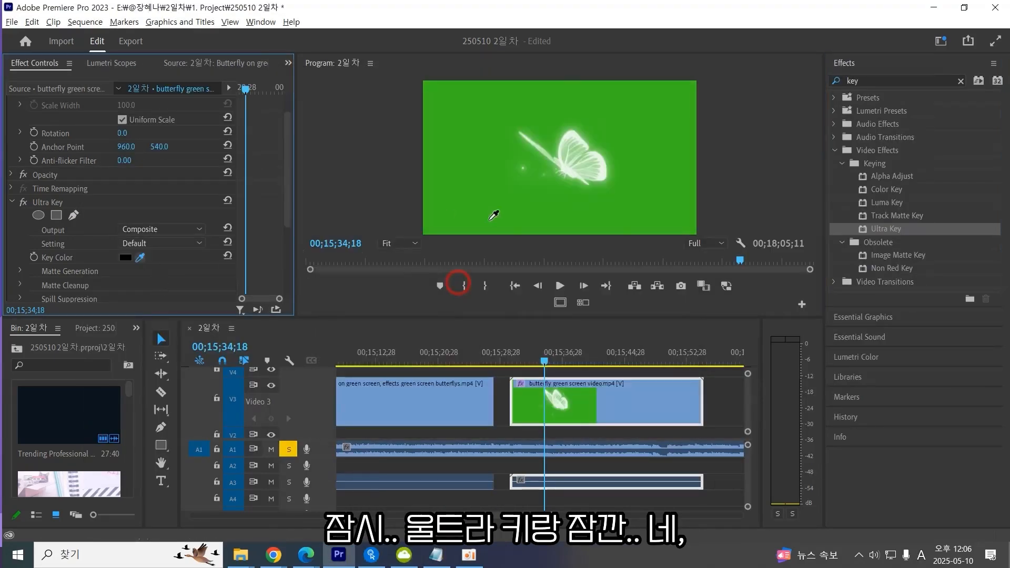
click(492, 213)
scroll(140, 260, down, 1)
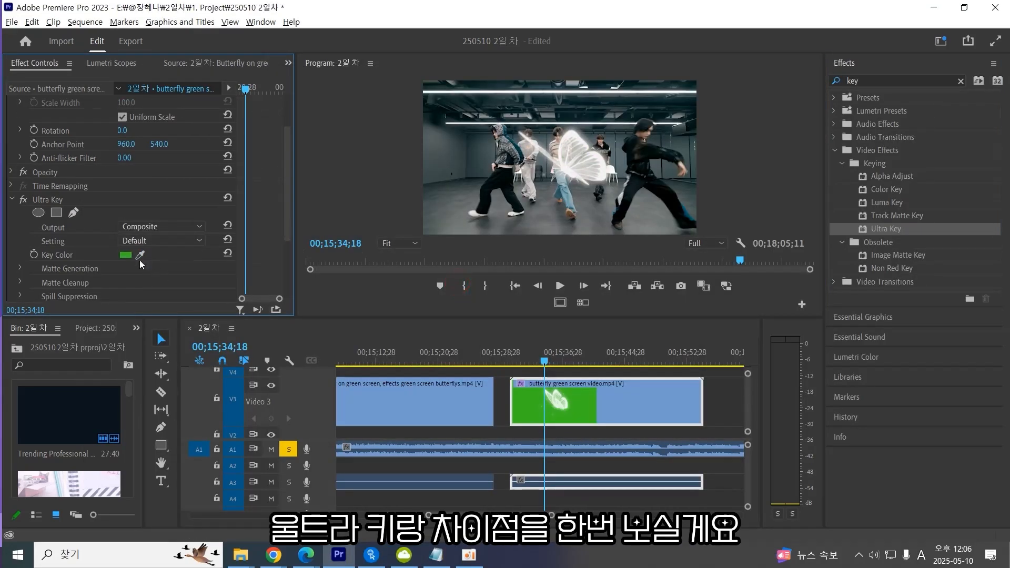
scroll(144, 256, down, 2)
key(ctrl+z)
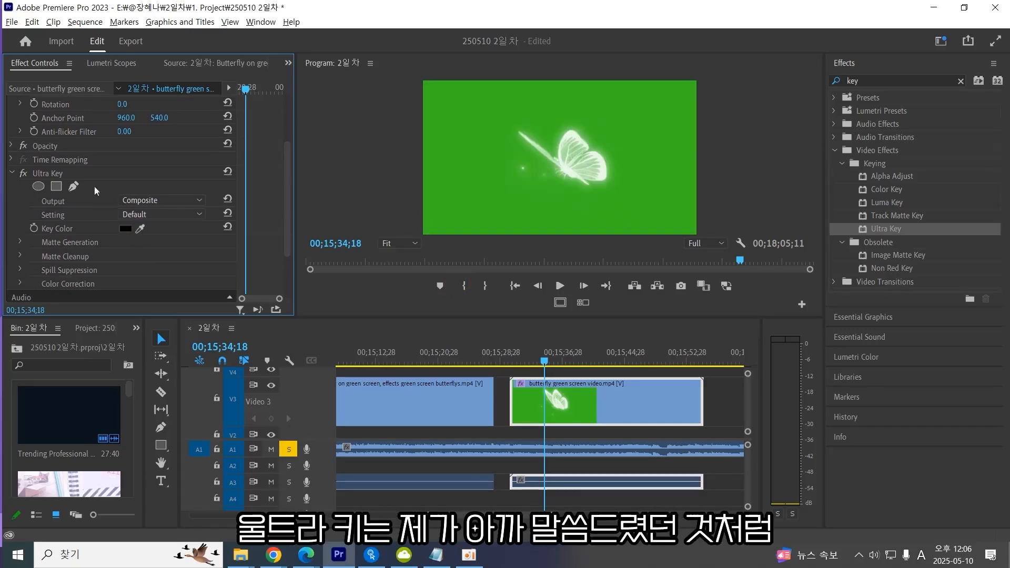
click(72, 175)
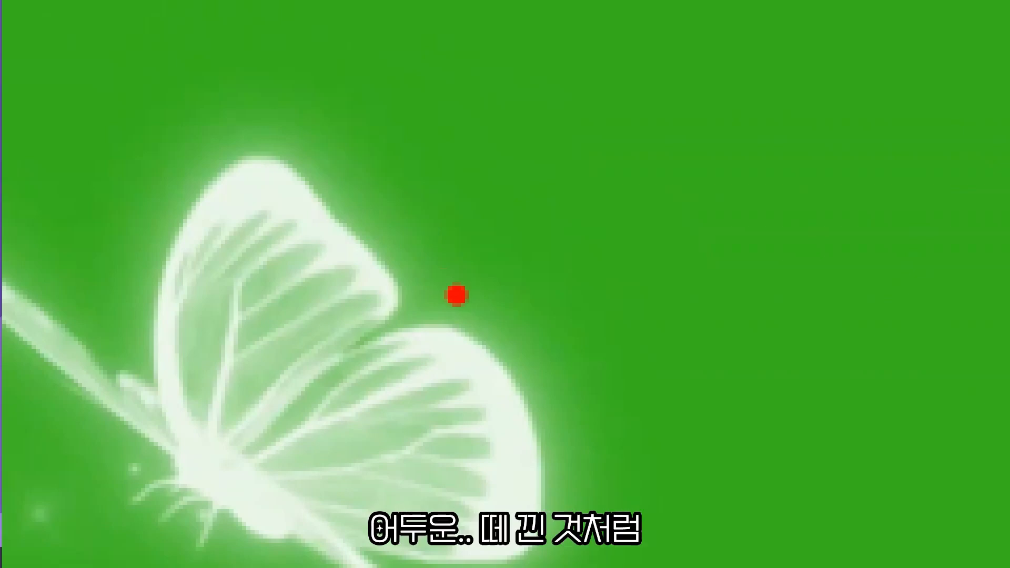
mouse_move(453, 294)
mouse_down()
mouse_move(395, 172)
mouse_move(572, 196)
mouse_move(480, 356)
mouse_up()
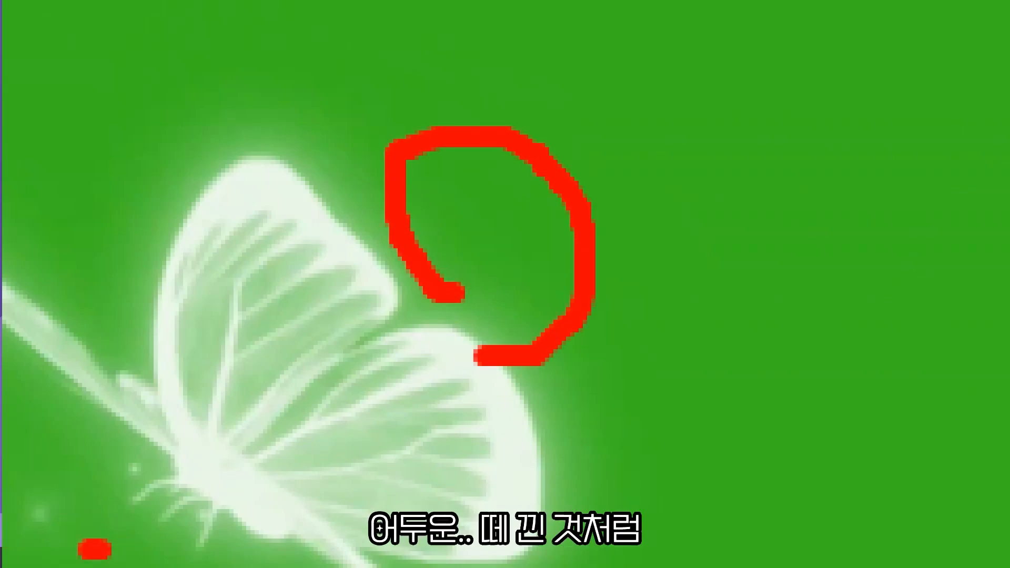
drag(106, 549, 138, 567)
mouse_move(721, 351)
mouse_down()
mouse_move(654, 350)
mouse_move(667, 327)
mouse_up()
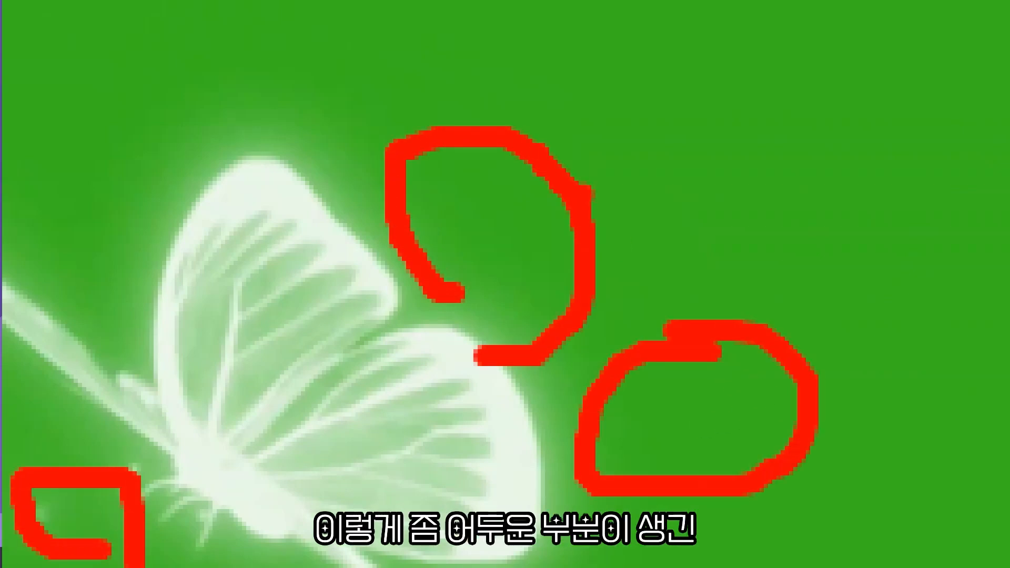
Sample the green background in the program monitor as the Ultra Key's Key Color with the eyedropper.
key(Escape)
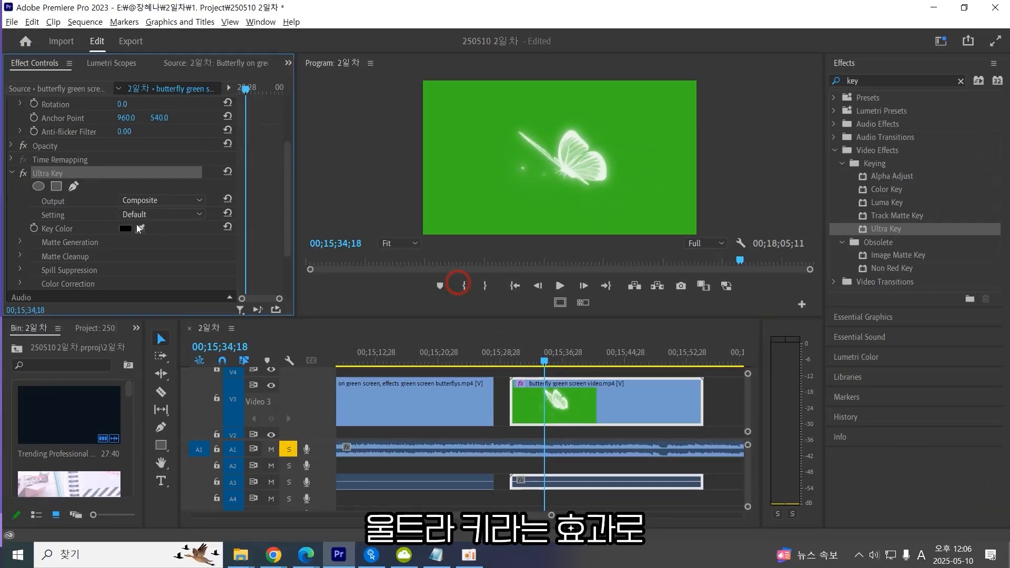
drag(140, 228, 464, 190)
click(463, 190)
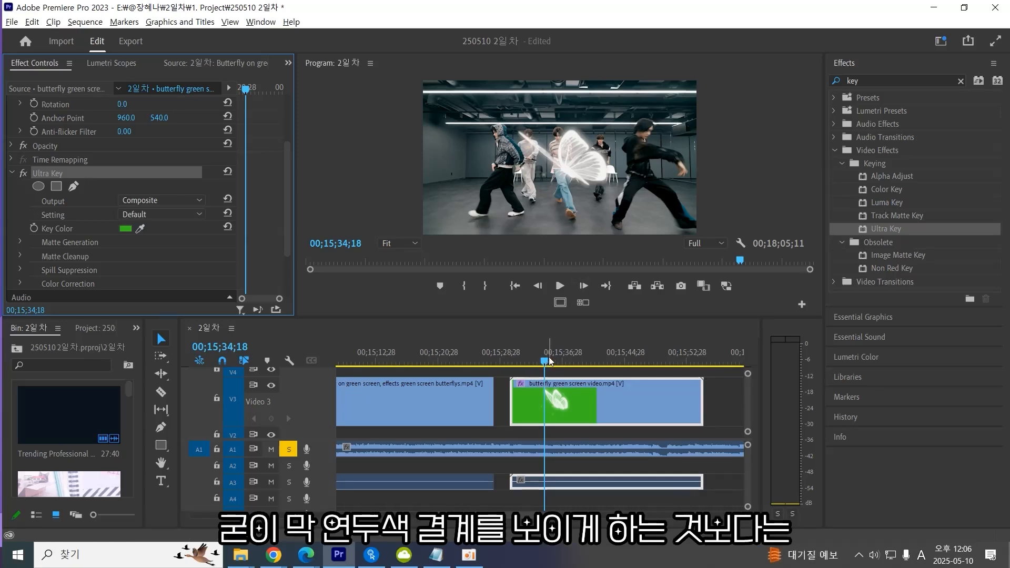
Scrub the playhead through the butterfly clip to preview the keyed overlay over the dance footage.
drag(547, 362, 586, 363)
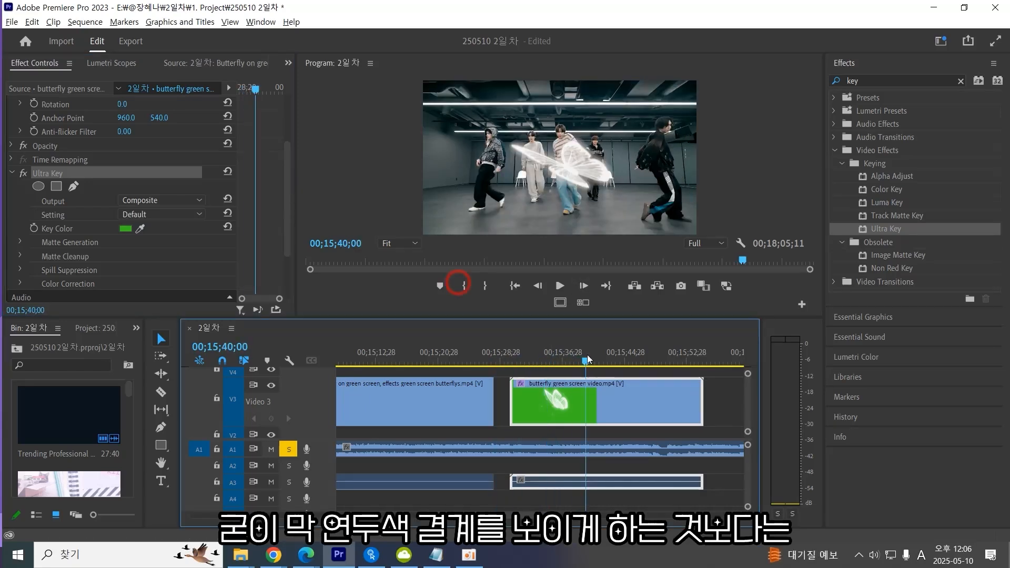
click(887, 190)
click(883, 230)
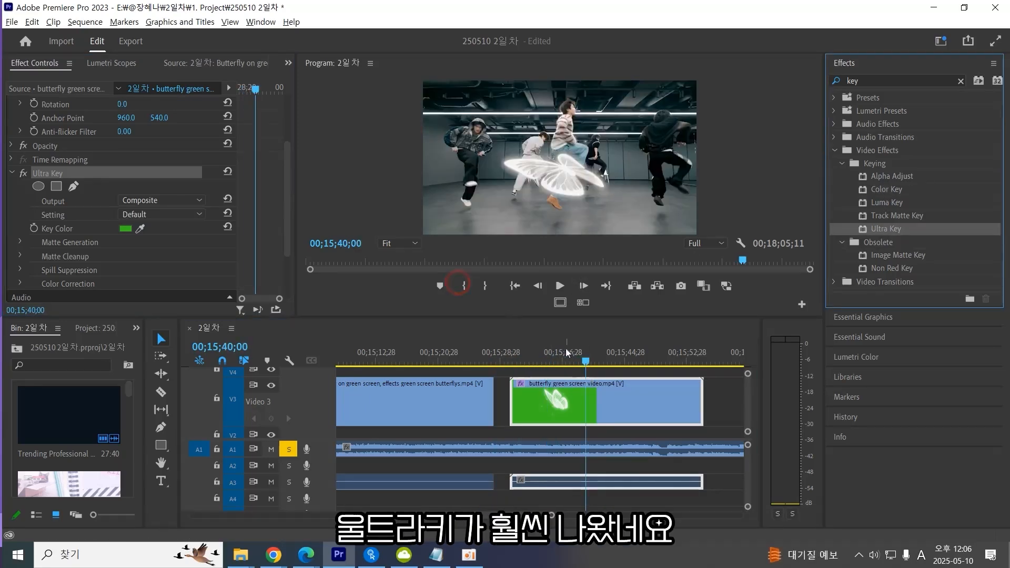
drag(567, 357, 580, 359)
click(889, 193)
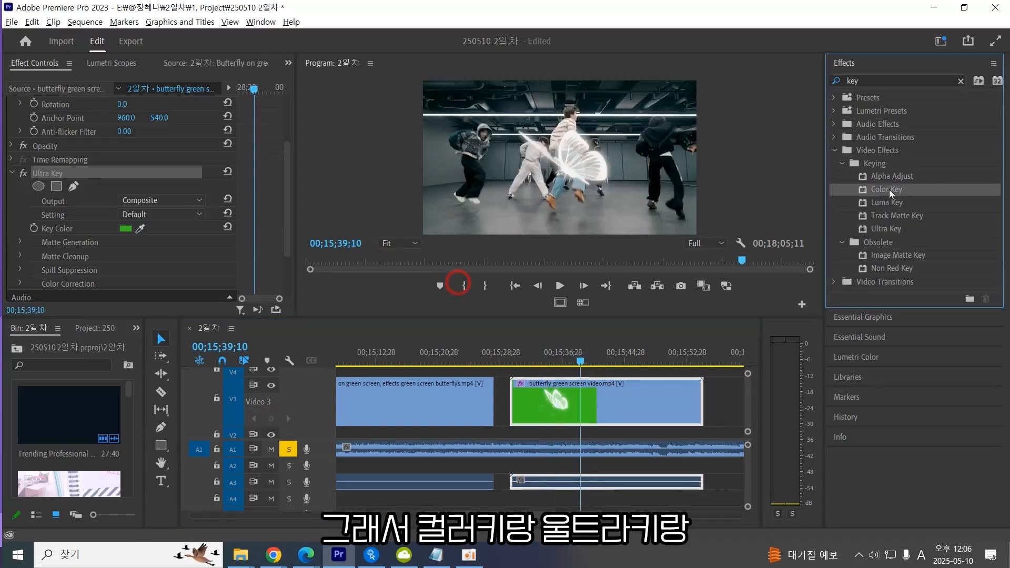
click(887, 231)
click(893, 191)
click(888, 214)
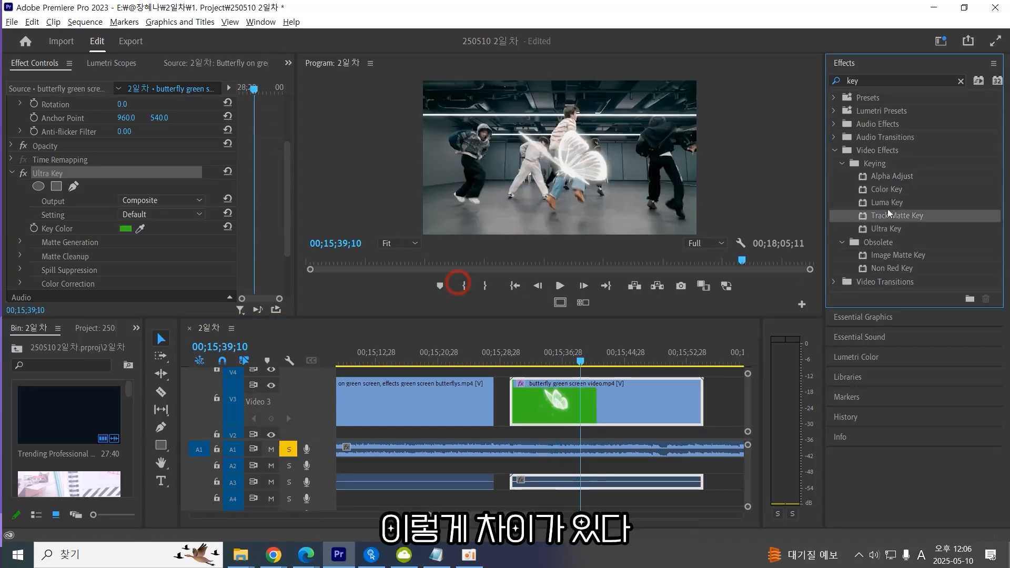
click(890, 192)
click(887, 231)
click(889, 201)
click(893, 239)
click(892, 191)
click(893, 239)
click(892, 193)
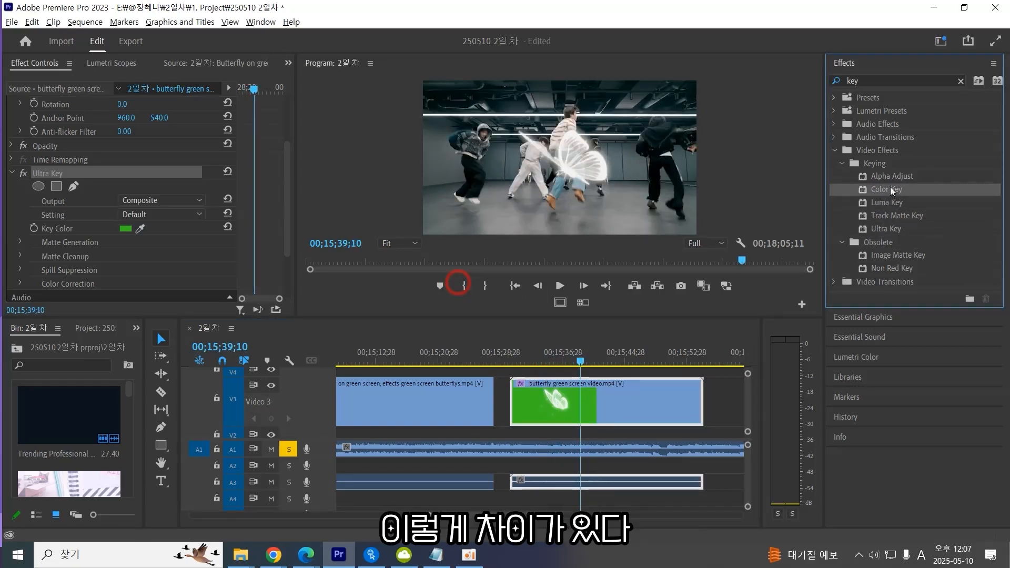
Remove the Ultra Key effect from the butterfly clip and apply Ultra Key to it again.
click(55, 174)
key(Delete)
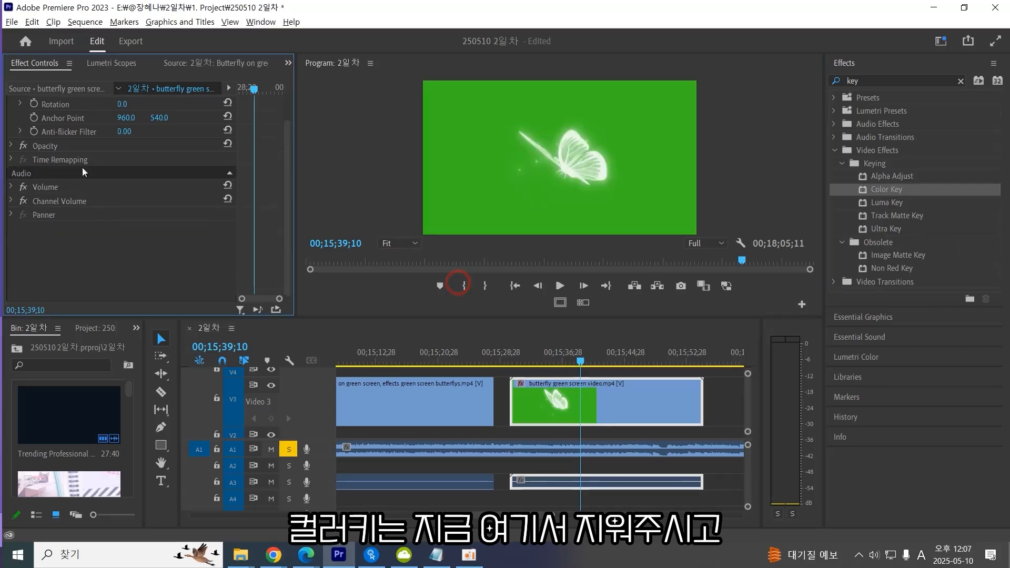
double_click(888, 230)
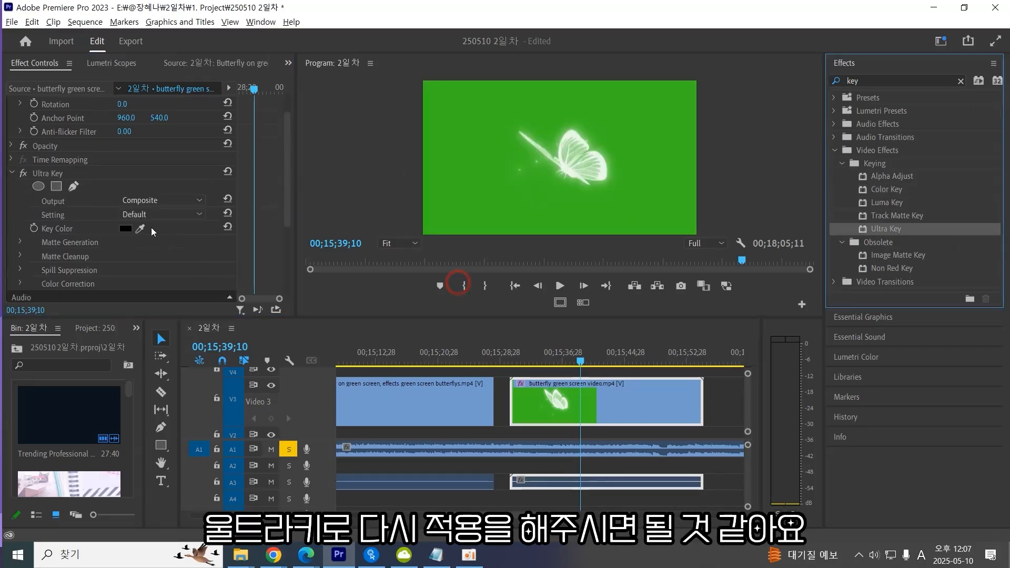
Sample the green background in the program monitor as the new Ultra Key's Key Color.
click(141, 226)
click(492, 205)
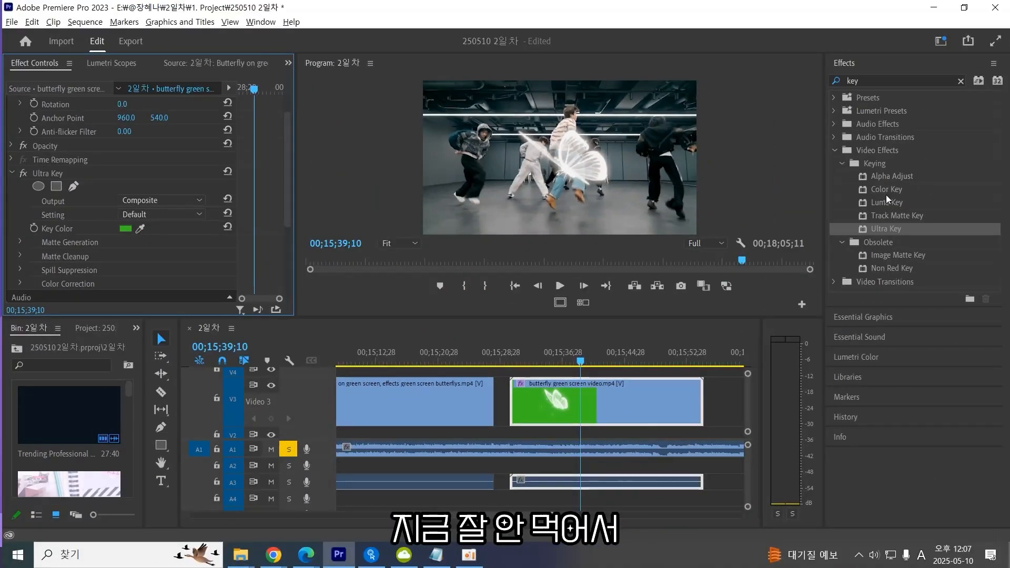
click(888, 190)
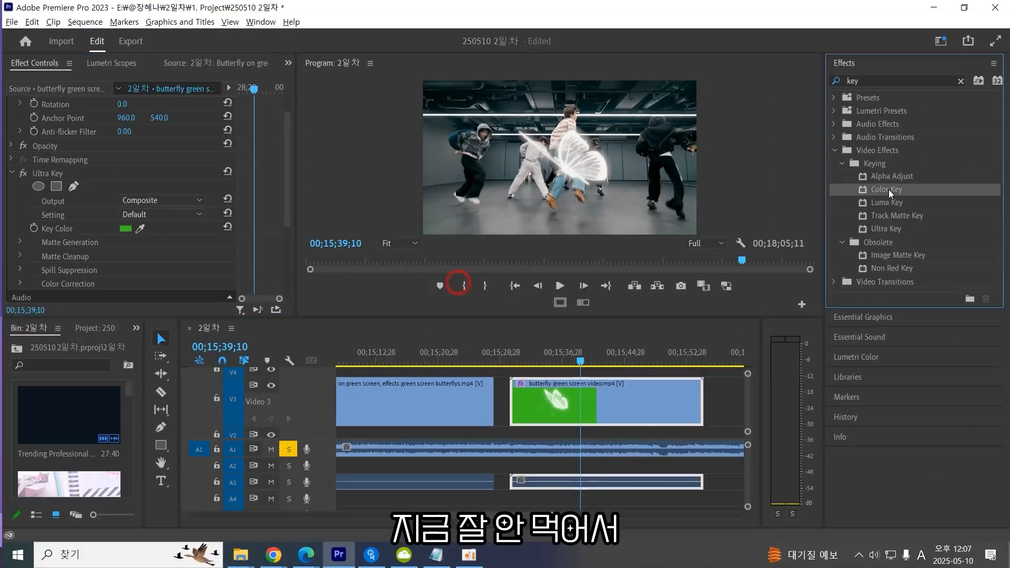
click(878, 230)
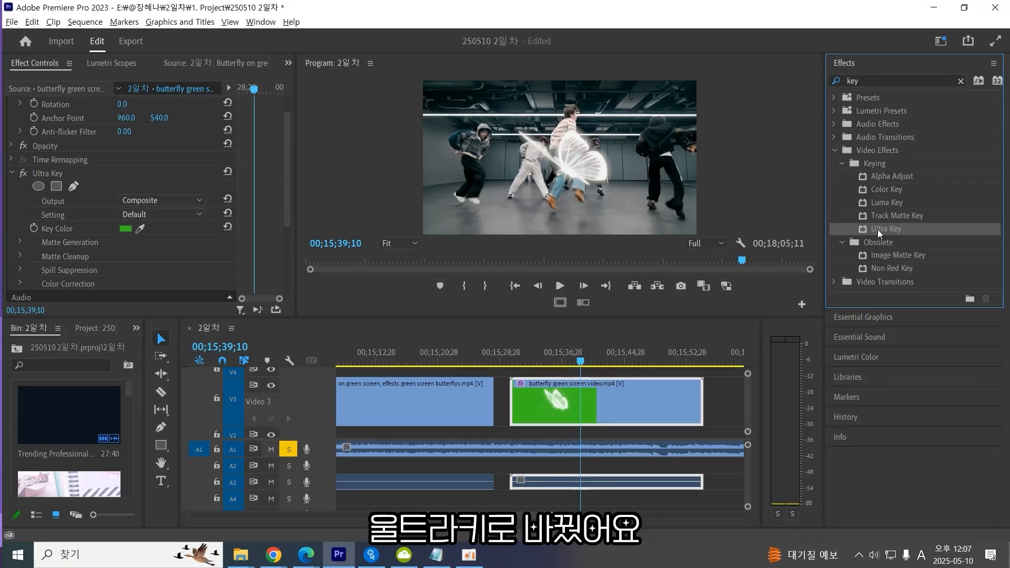
Widen the bin panel and browse its clips to preview the Cherry Blossom green screen footage.
drag(143, 364, 366, 368)
scroll(281, 435, down, 1)
click(201, 446)
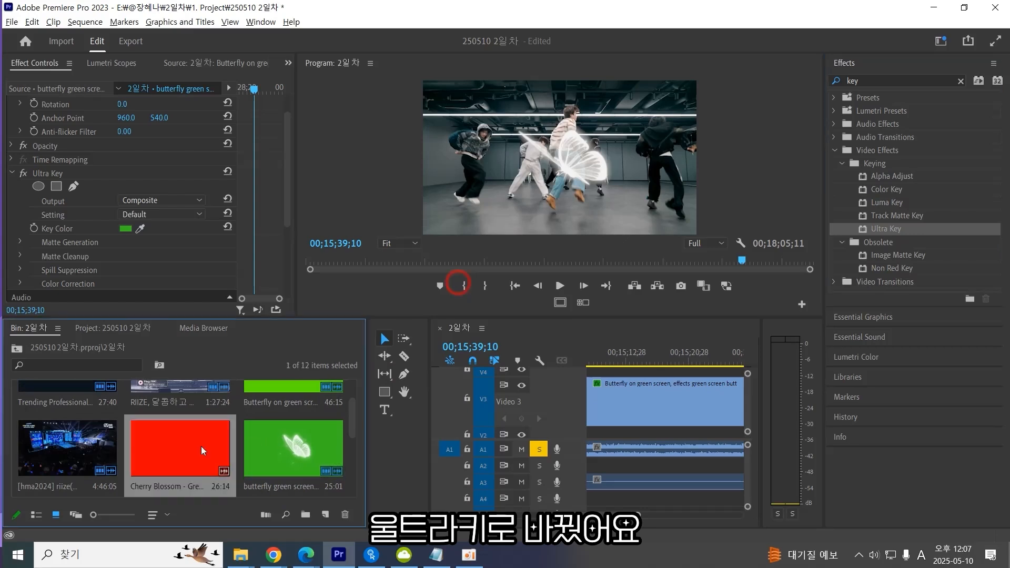
click(648, 432)
scroll(638, 423, down, 7)
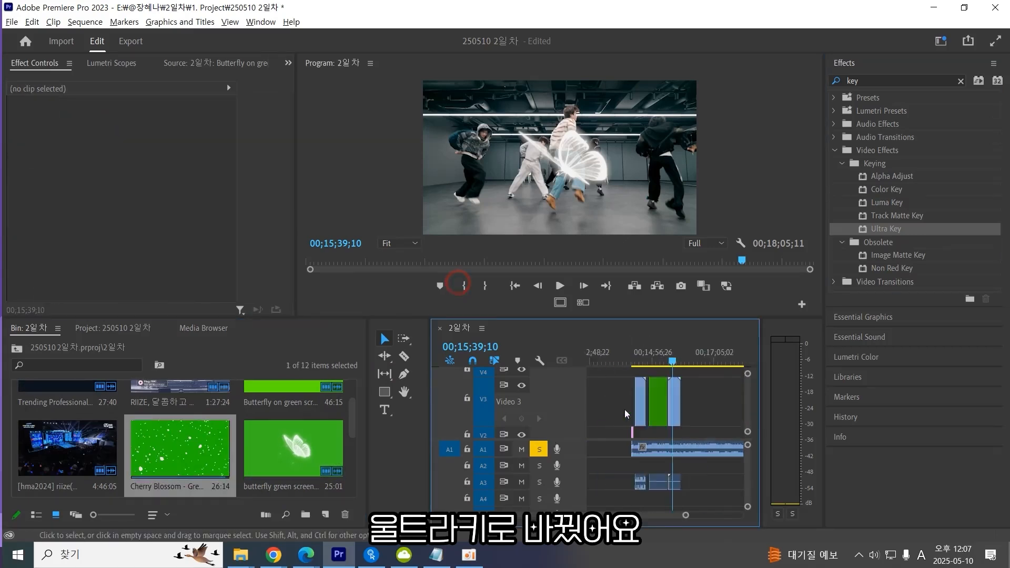
scroll(625, 410, up, 2)
drag(658, 362, 676, 361)
click(257, 456)
click(185, 443)
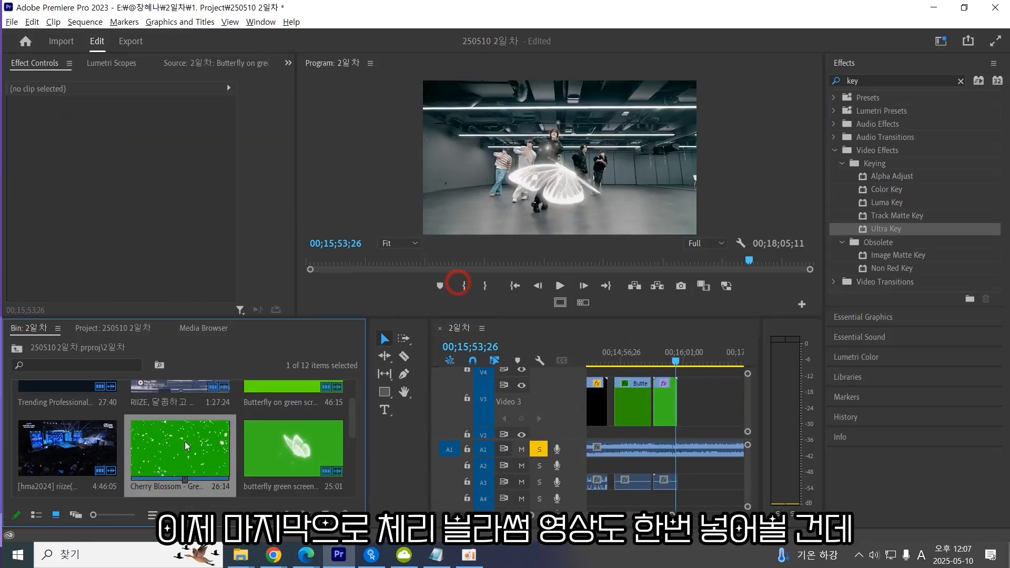
Filter the project bin by searching for cherry.
key(minus)
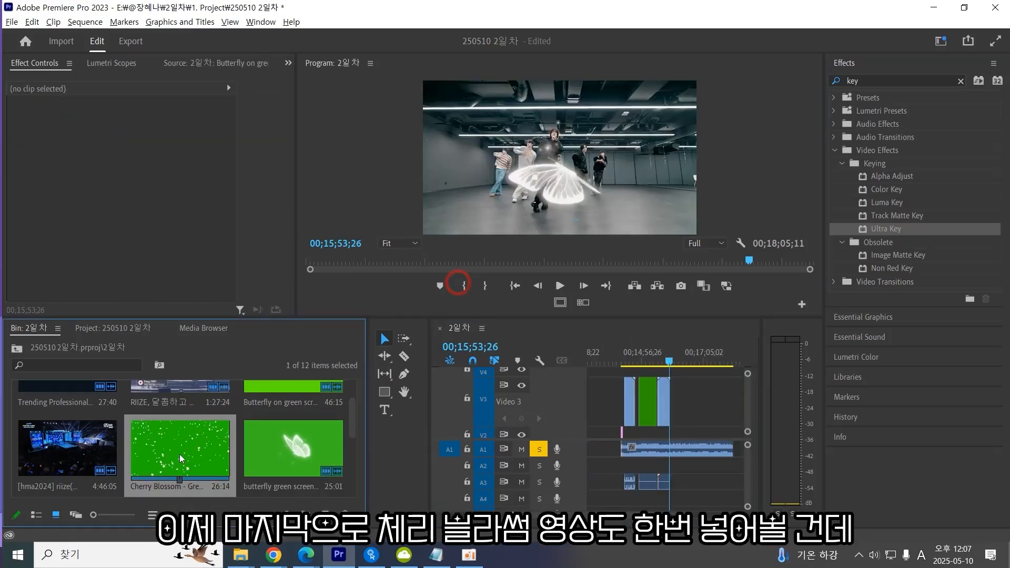
key(equal)
key(minus)
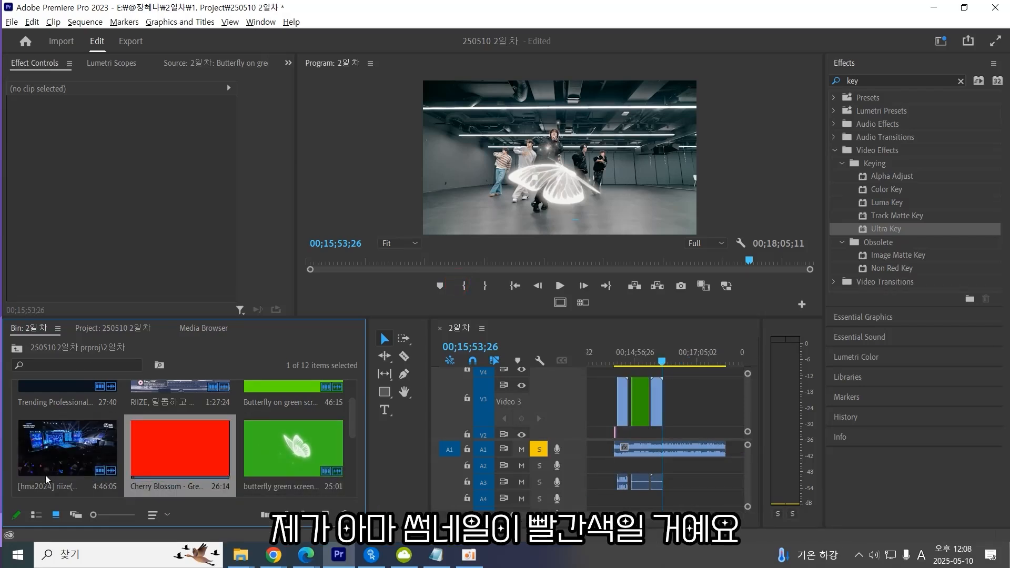
click(107, 364)
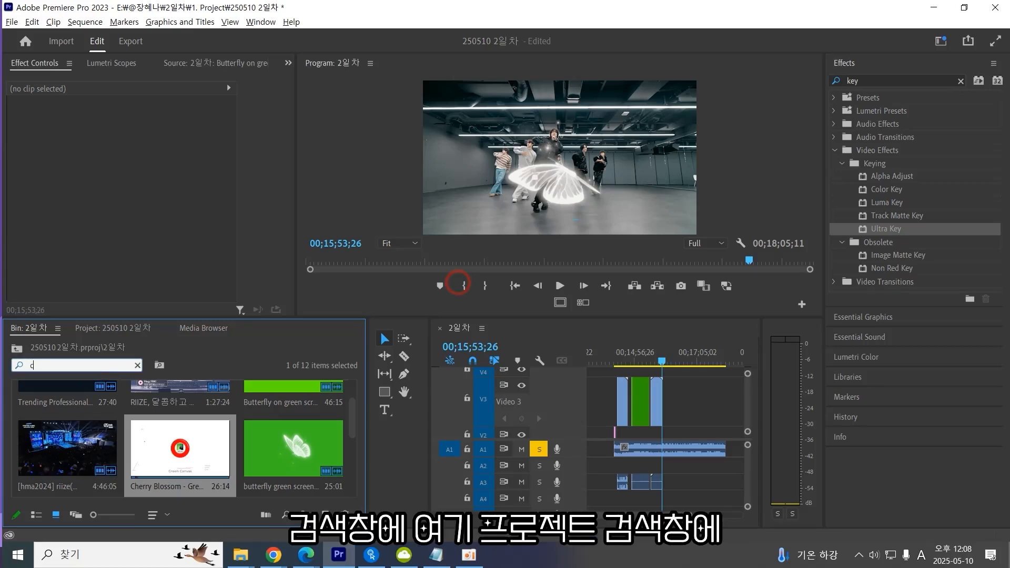
text(cherry)
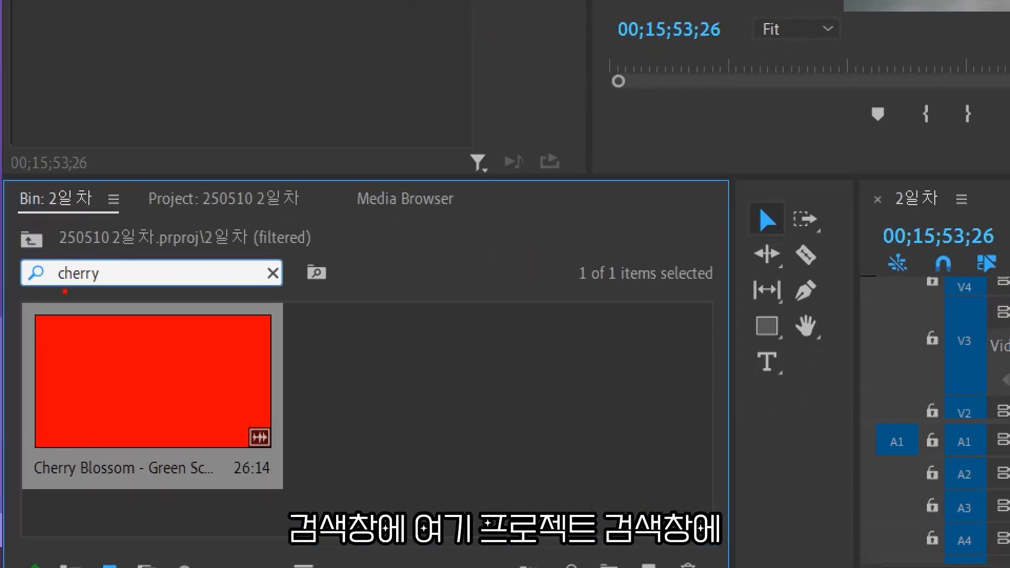
mouse_move(108, 301)
mouse_down()
mouse_move(35, 287)
mouse_move(122, 273)
mouse_up()
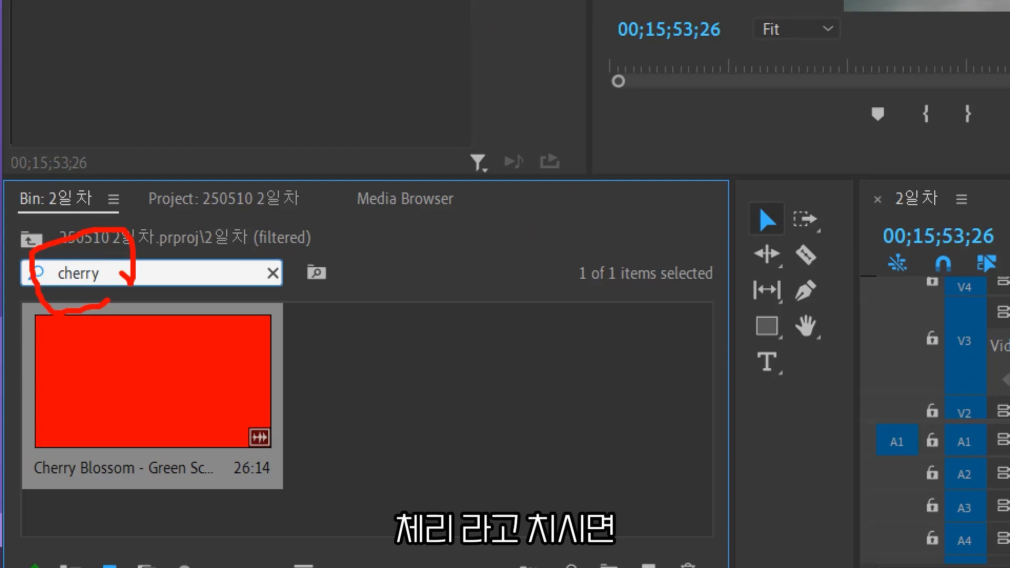
drag(326, 421, 364, 416)
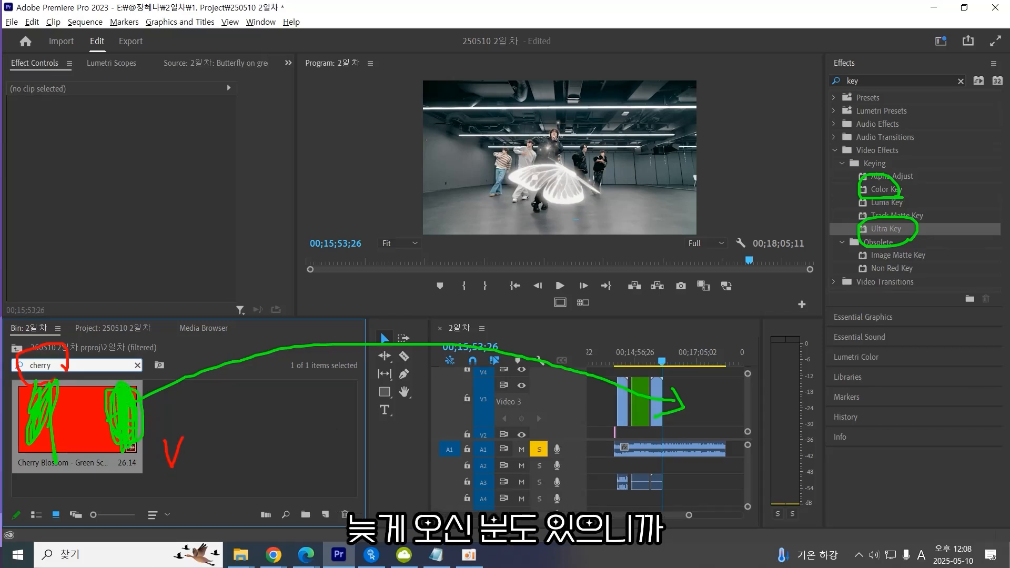
Drag the Cherry Blossom green screen clip onto V3 right after the butterfly clip.
click(76, 366)
click(175, 426)
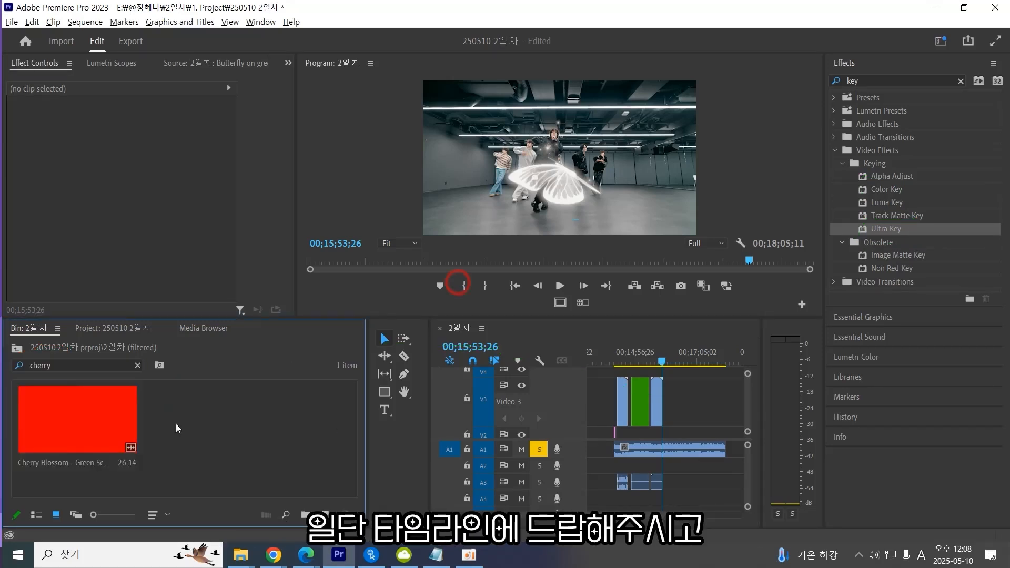
click(79, 422)
drag(70, 429, 673, 406)
Zoom in on the cherry blossom clip and play it back in an enlarged program monitor.
click(669, 360)
key(equal)
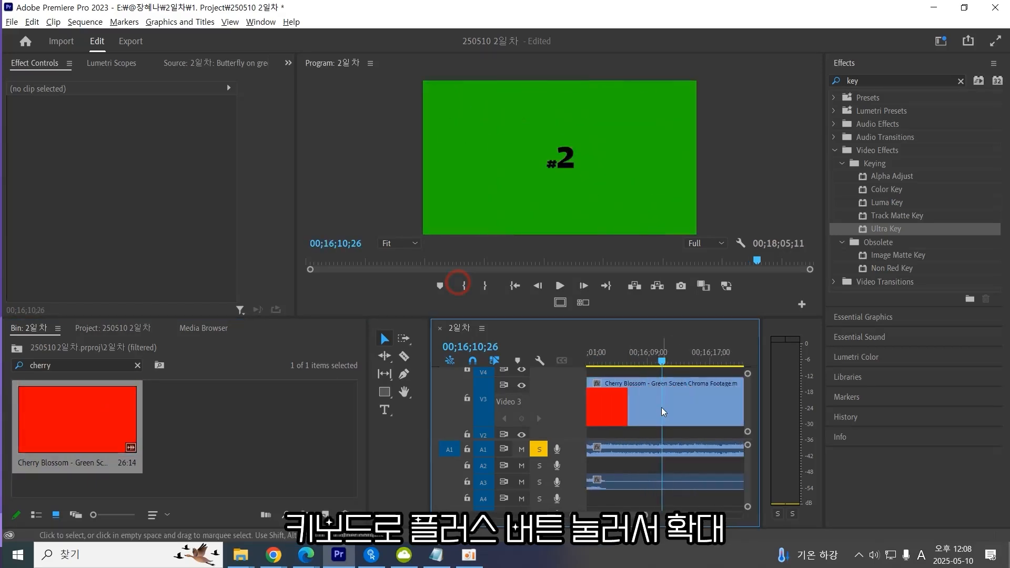
click(661, 407)
drag(655, 355, 624, 356)
key(minus)
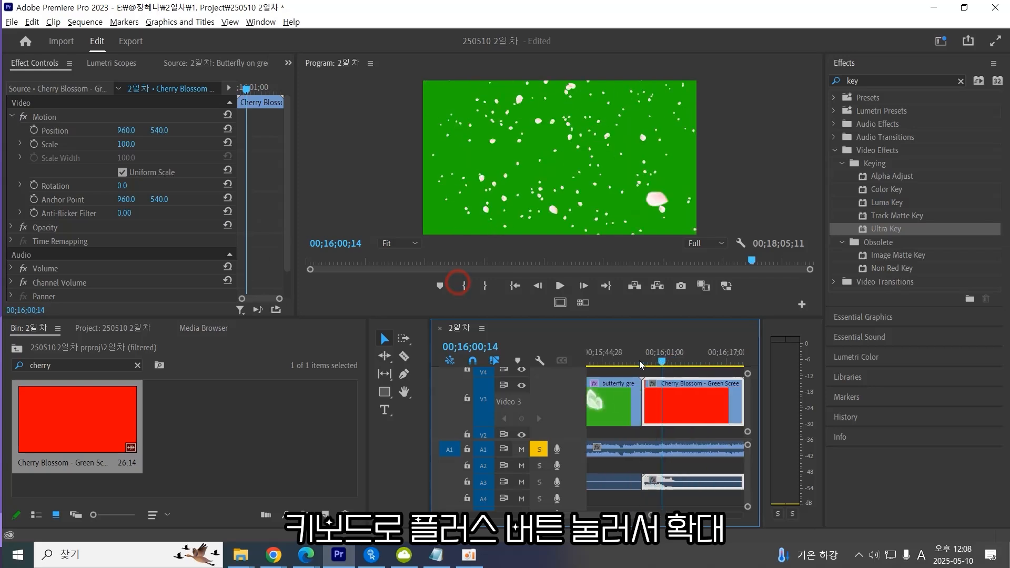
key(equal)
key(equal)
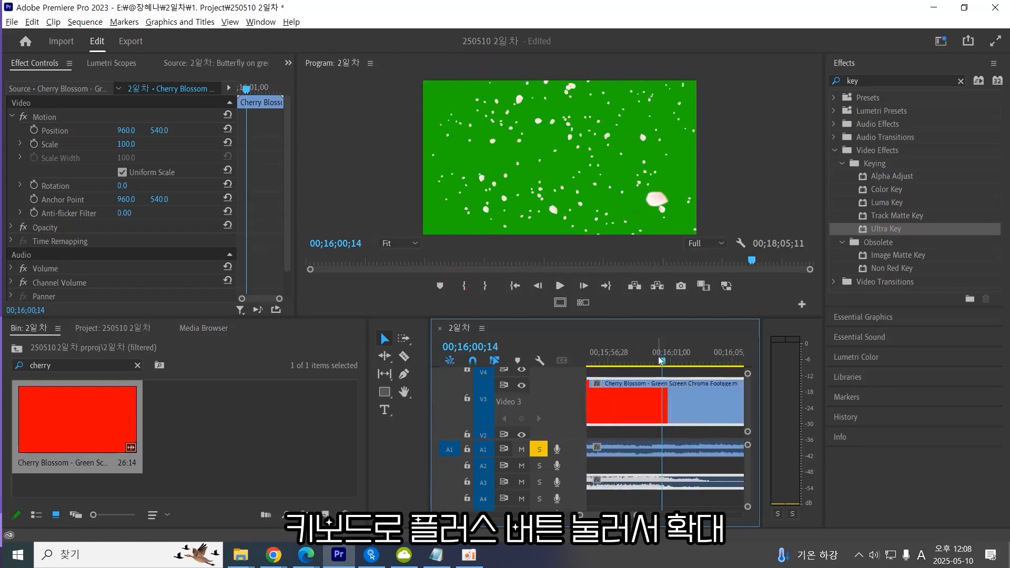
key(minus)
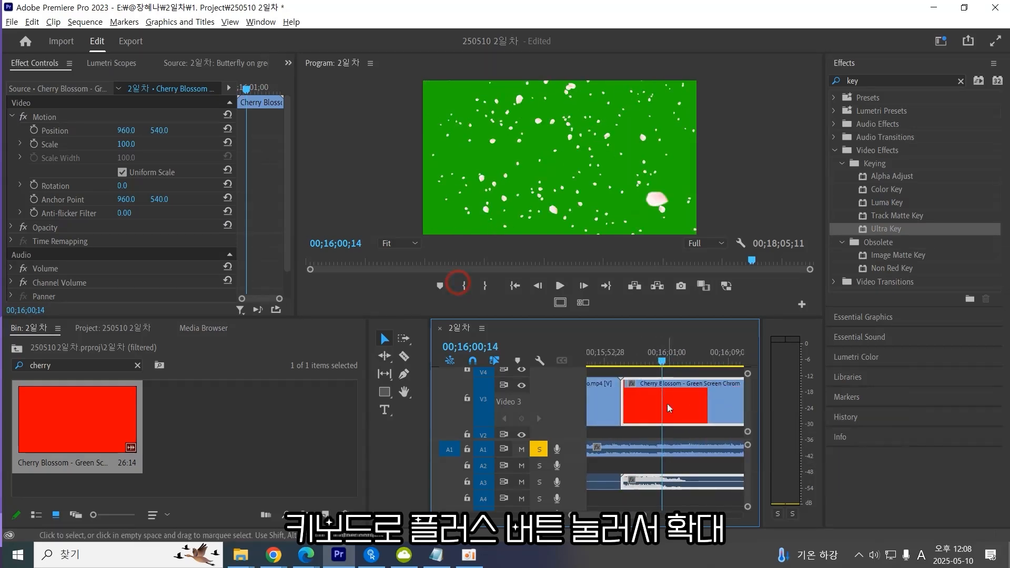
click(682, 360)
key(space)
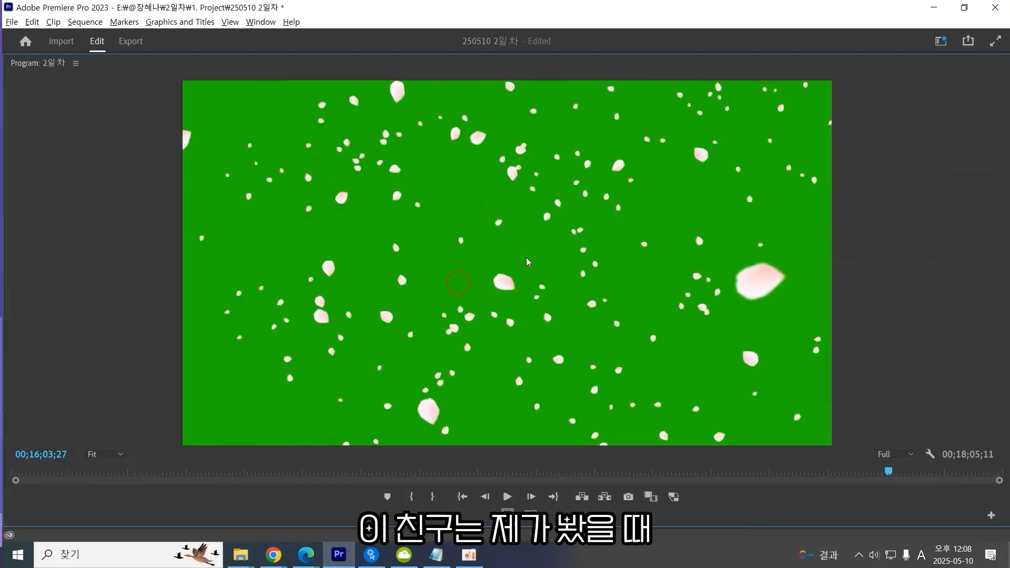
key(grave)
key(grave)
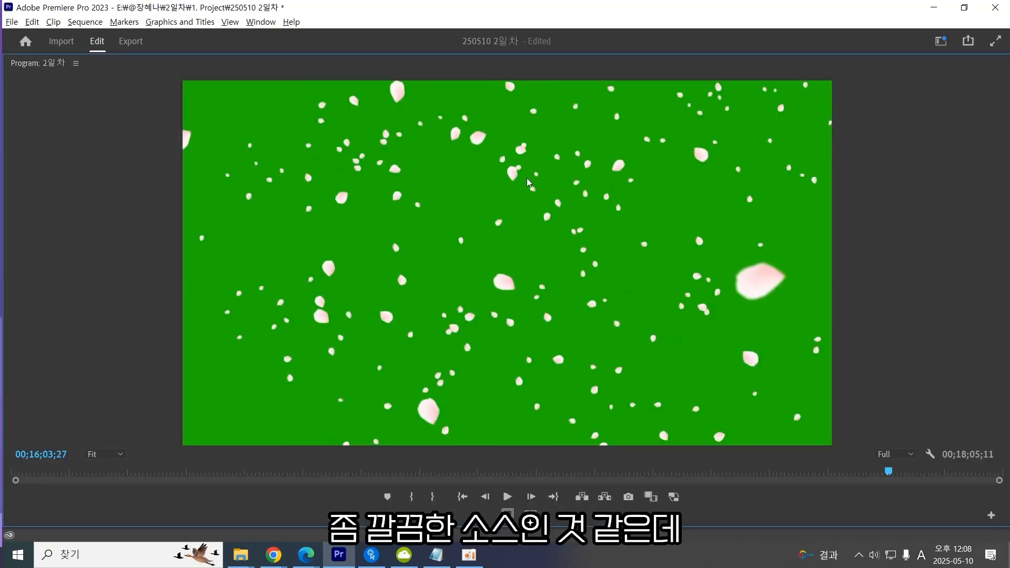
key(grave)
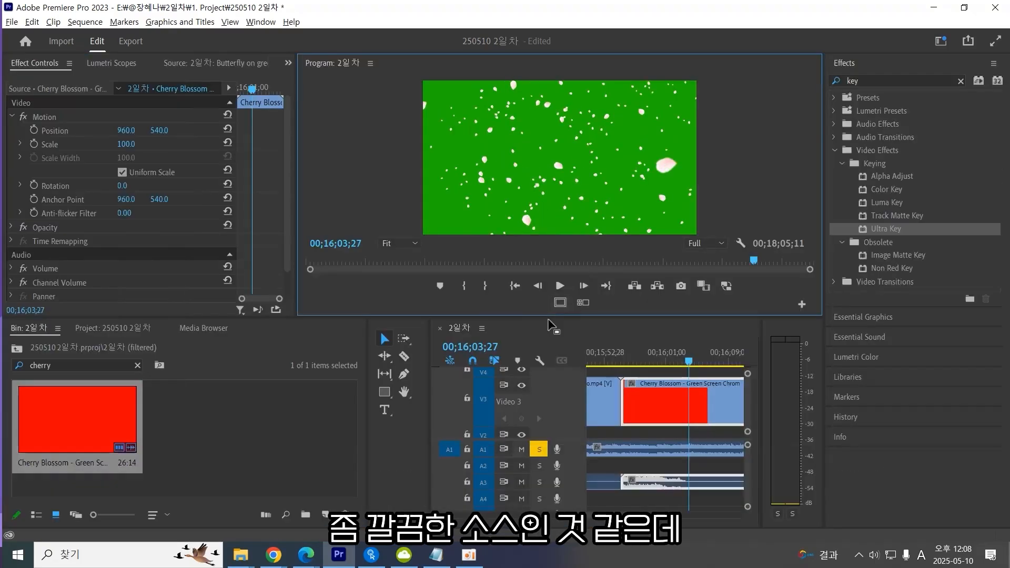
Open the cherry blossom clip from V3 in the Source Monitor and scrub to its beginning.
double_click(687, 411)
click(86, 280)
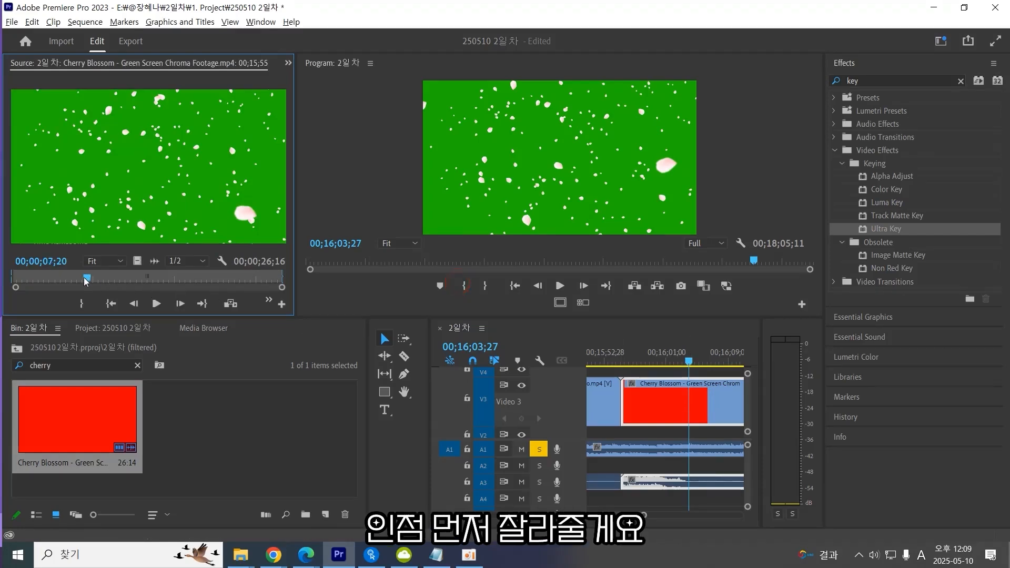
drag(86, 279, 11, 280)
click(692, 403)
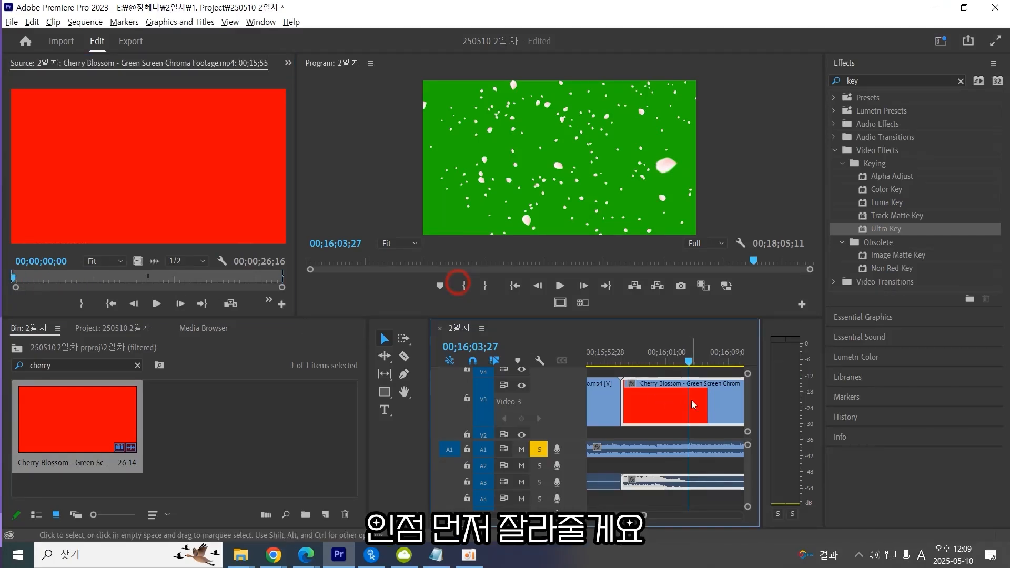
double_click(674, 411)
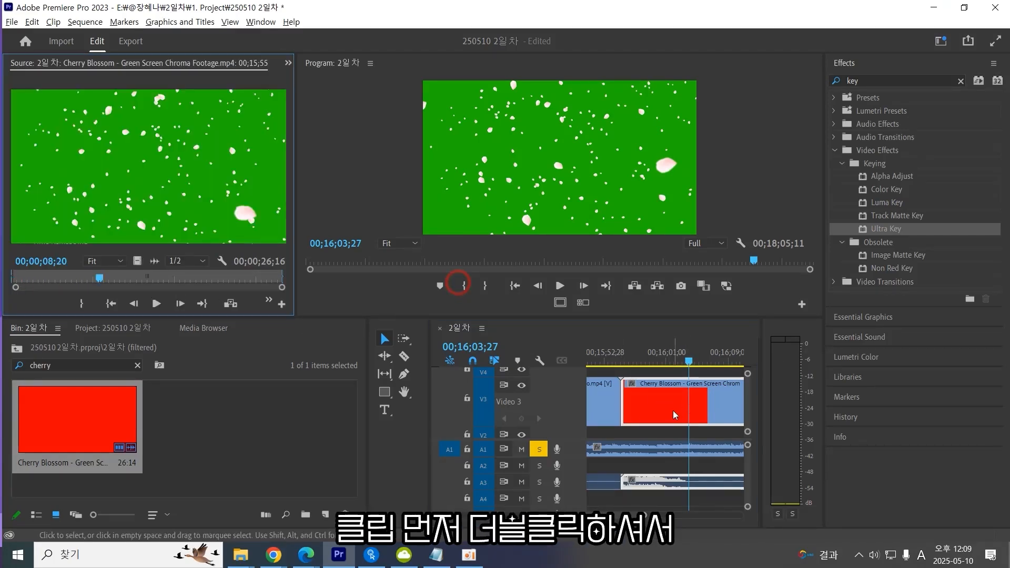
key(super+Tab)
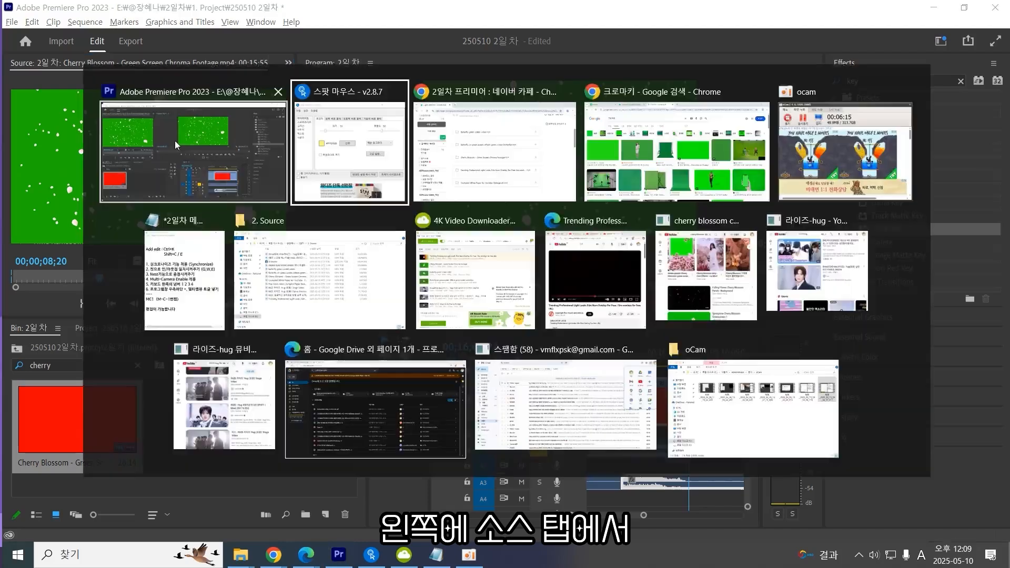
click(366, 115)
click(435, 279)
click(258, 377)
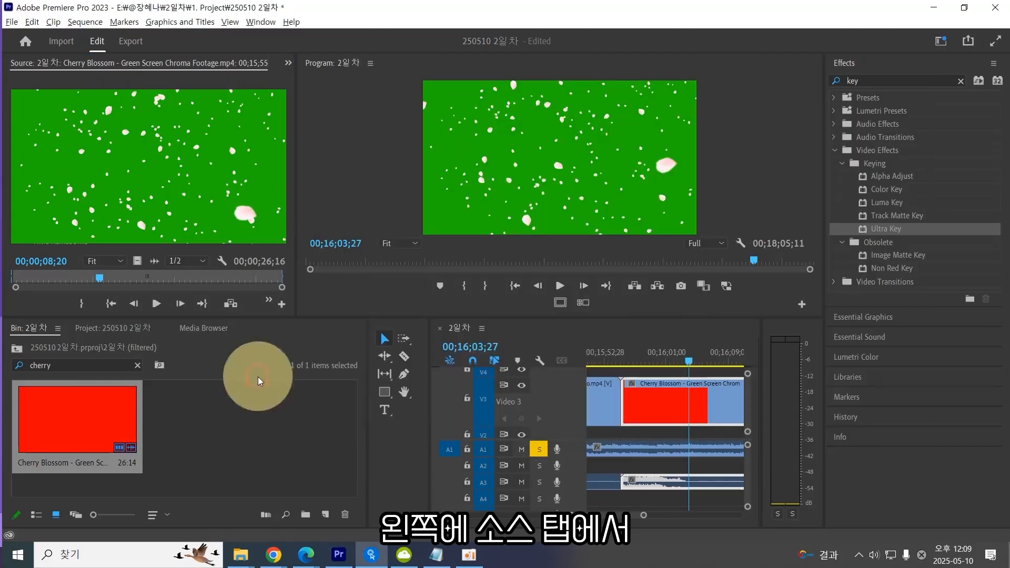
click(176, 169)
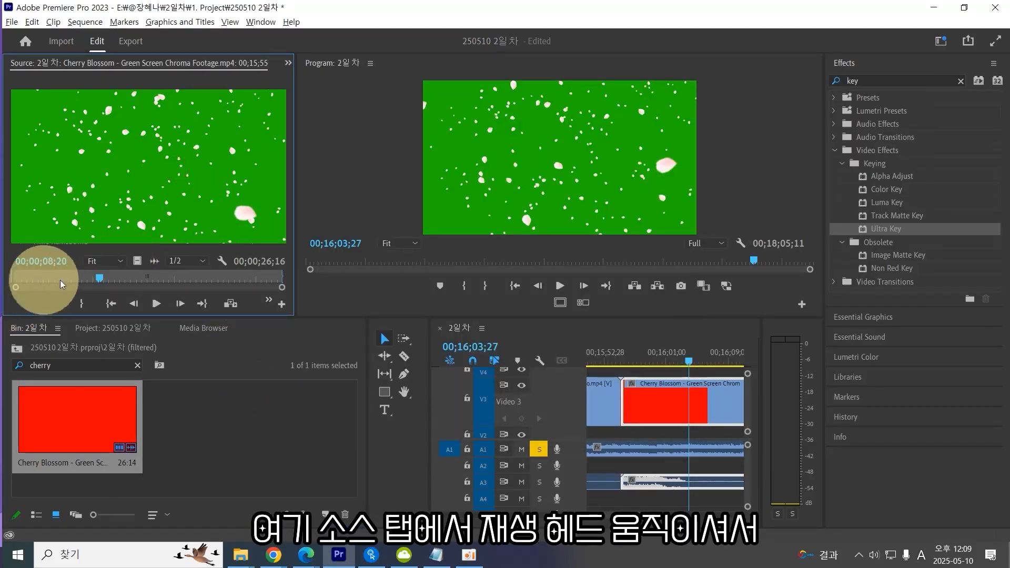
Step frame by frame through the source clip to find where the cherry blossom petals begin.
drag(101, 278, 63, 282)
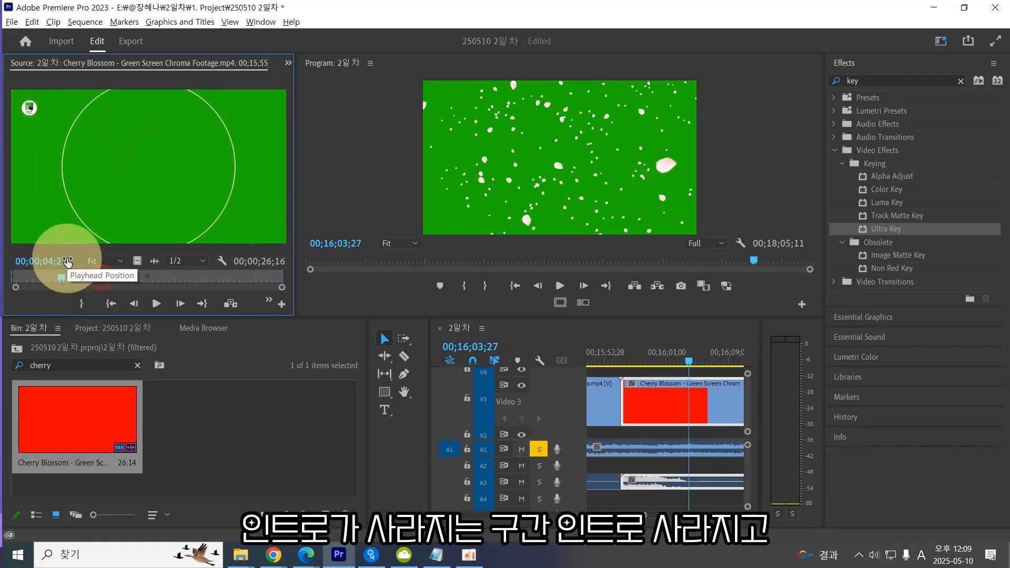
key(Right)
key(Right)
key(Left)
key(Right)
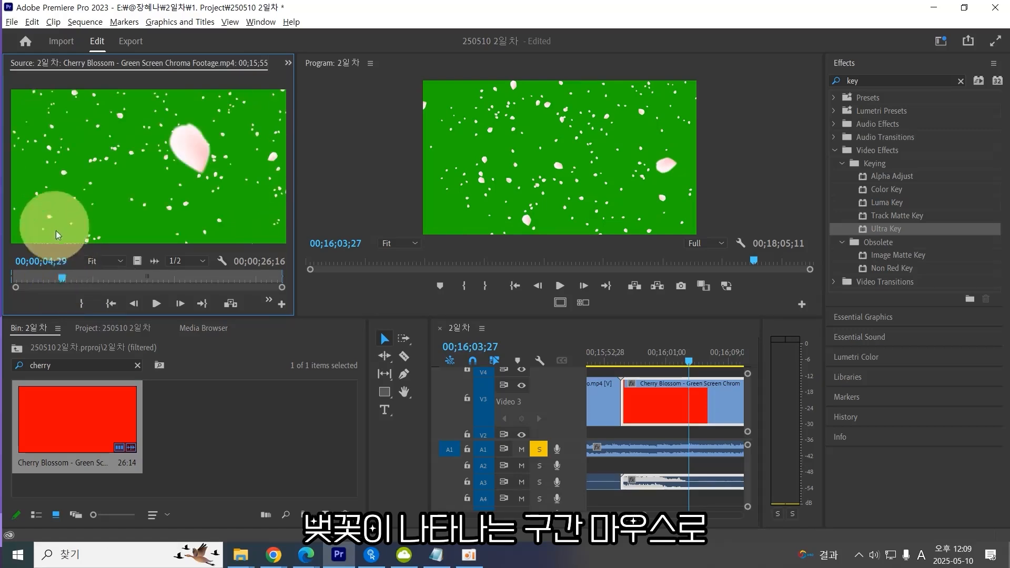
key(Left)
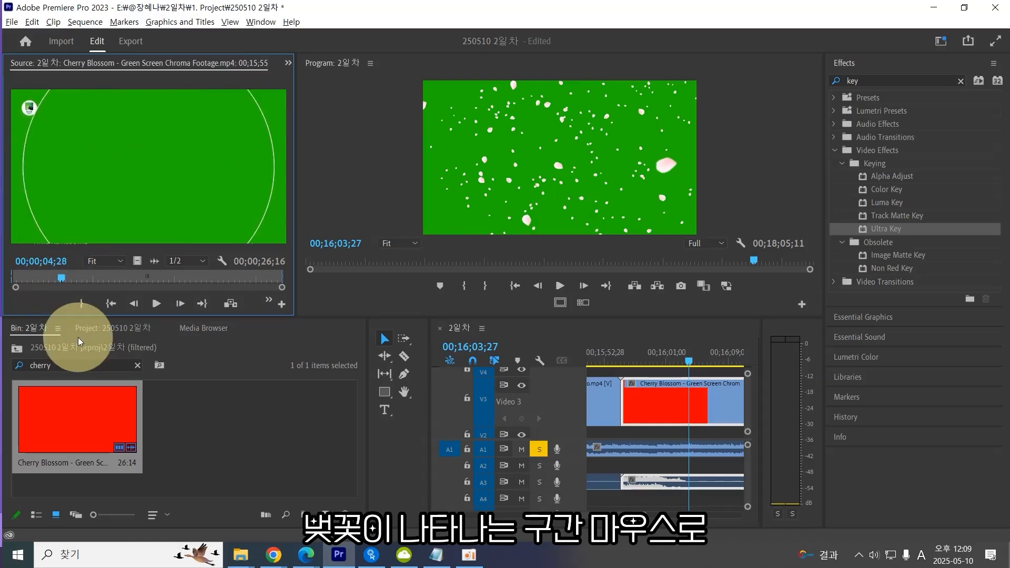
key(Right)
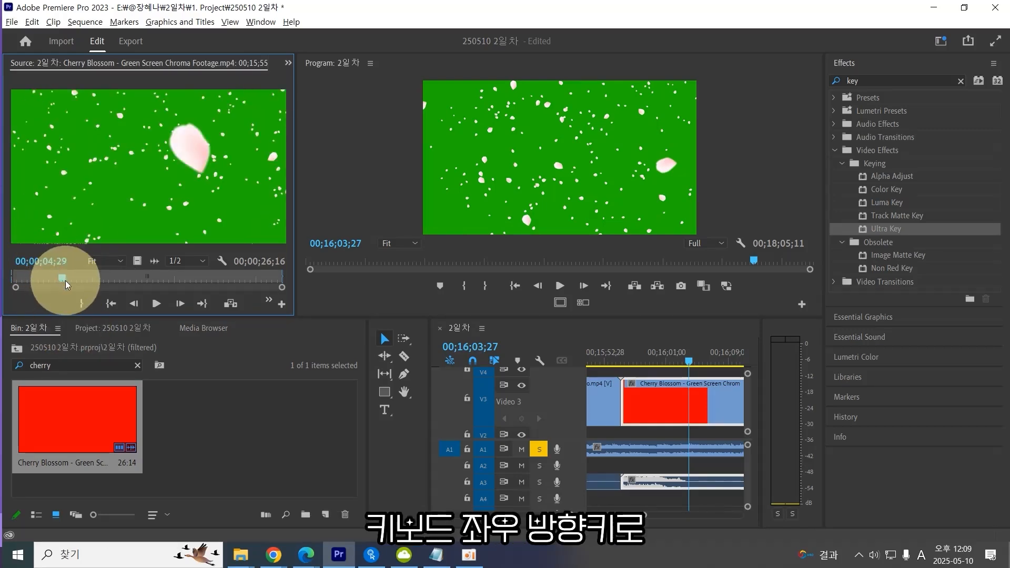
key(Left)
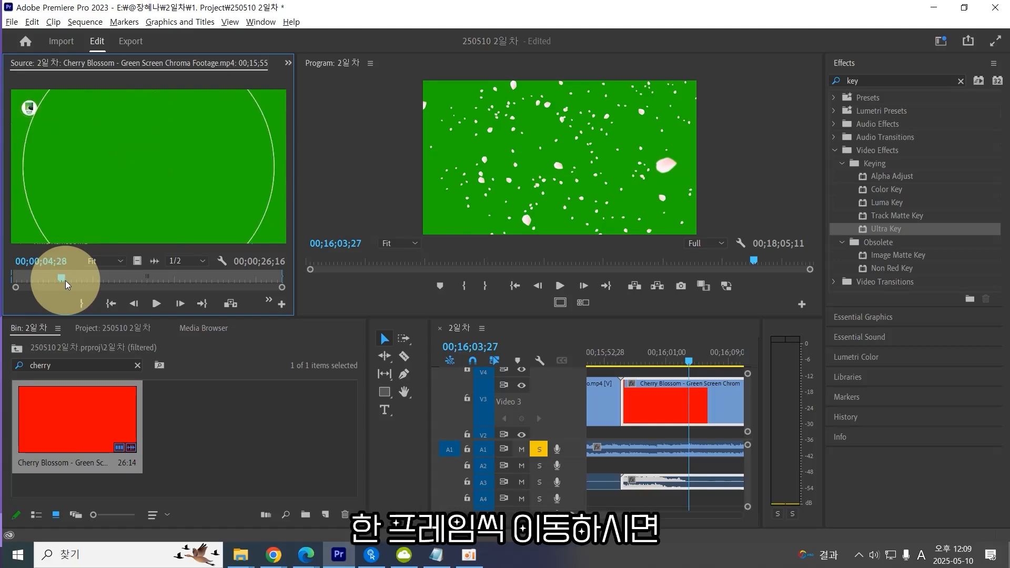
key(Right)
key(Left)
key(Right)
key(Left)
key(Right)
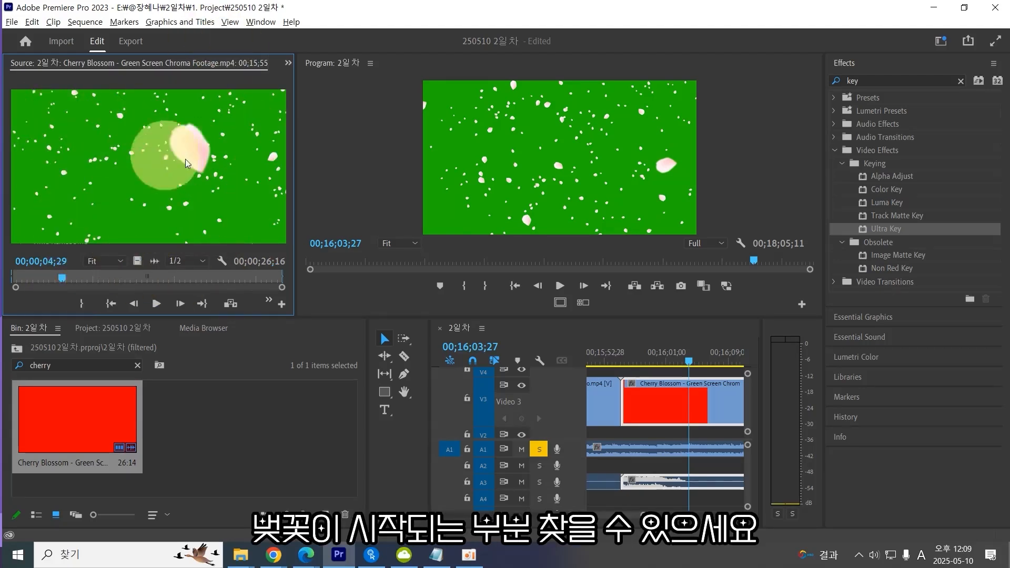
Move the source playhead to 00;00;04;29 and mark the In point there.
click(45, 258)
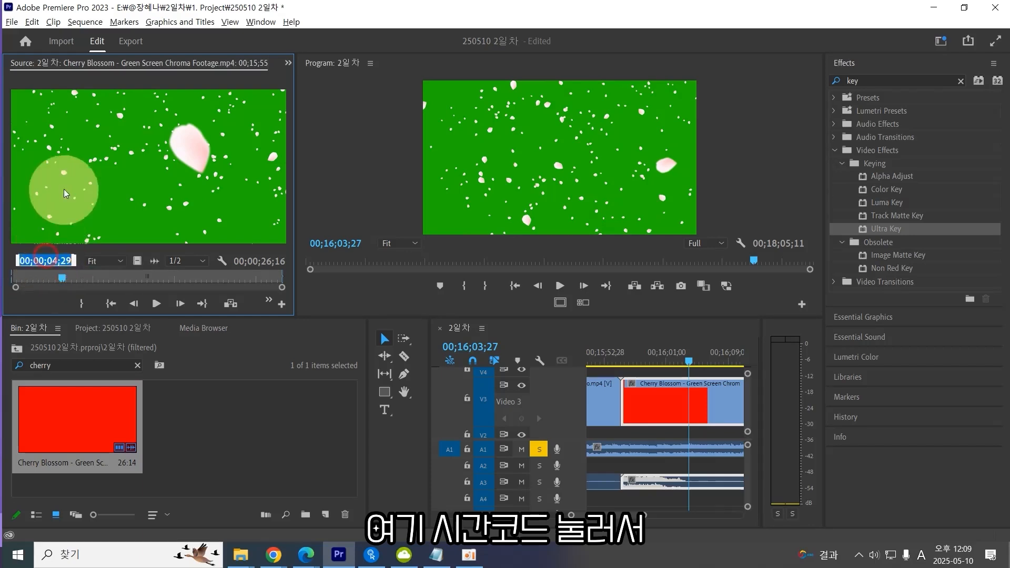
text(42)
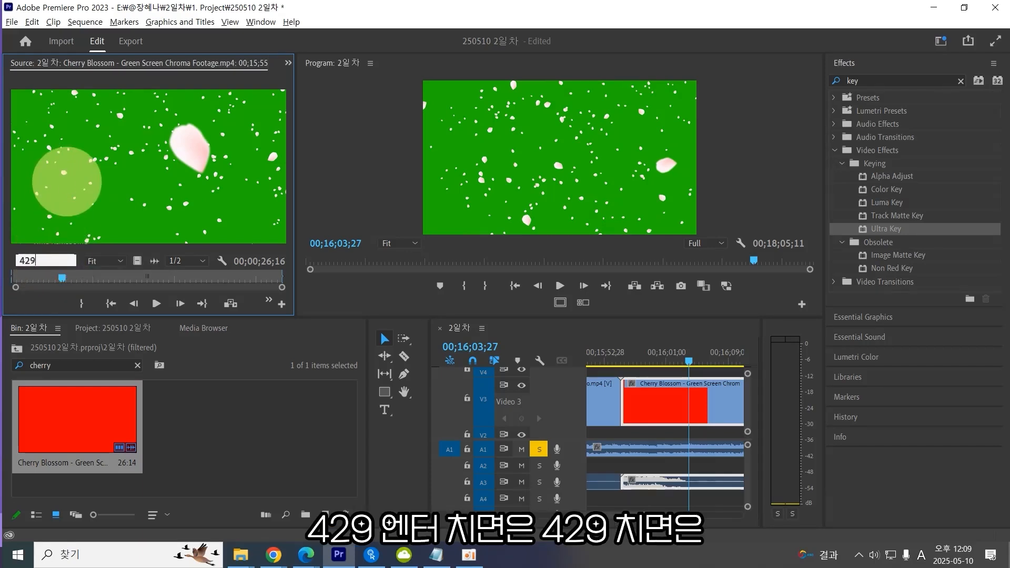
text(9)
key(Return)
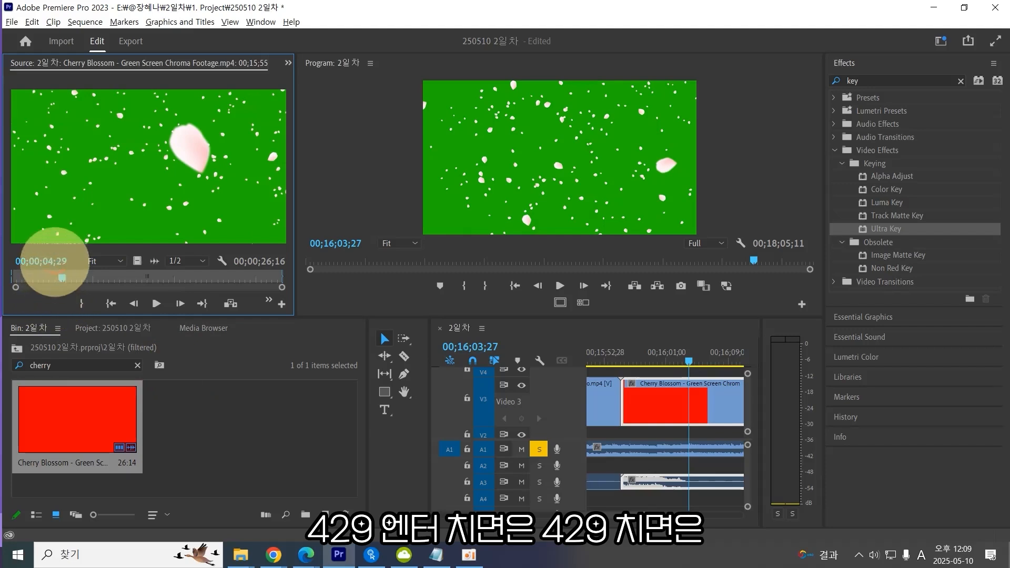
click(55, 260)
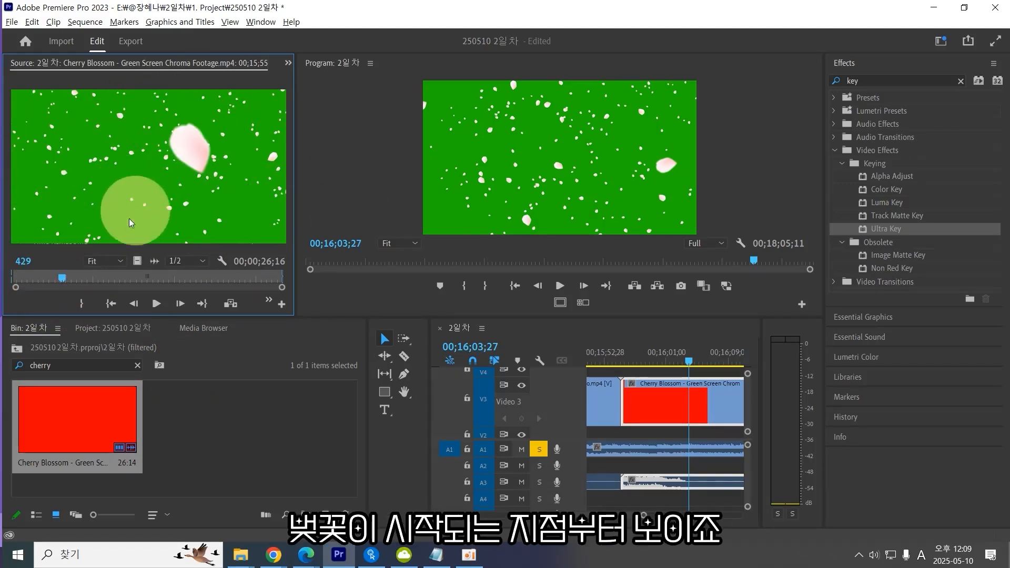
drag(295, 277, 370, 275)
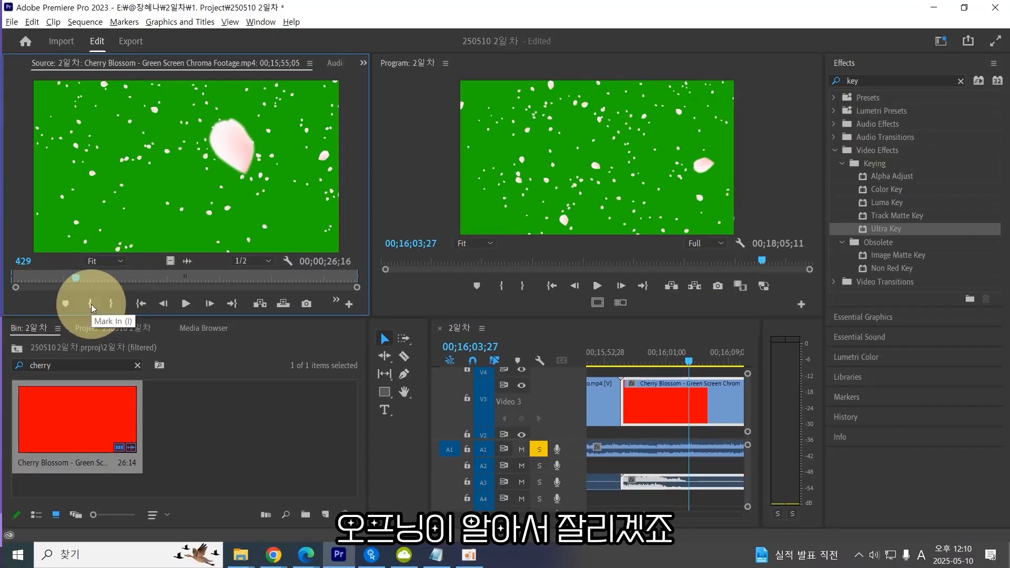
click(90, 304)
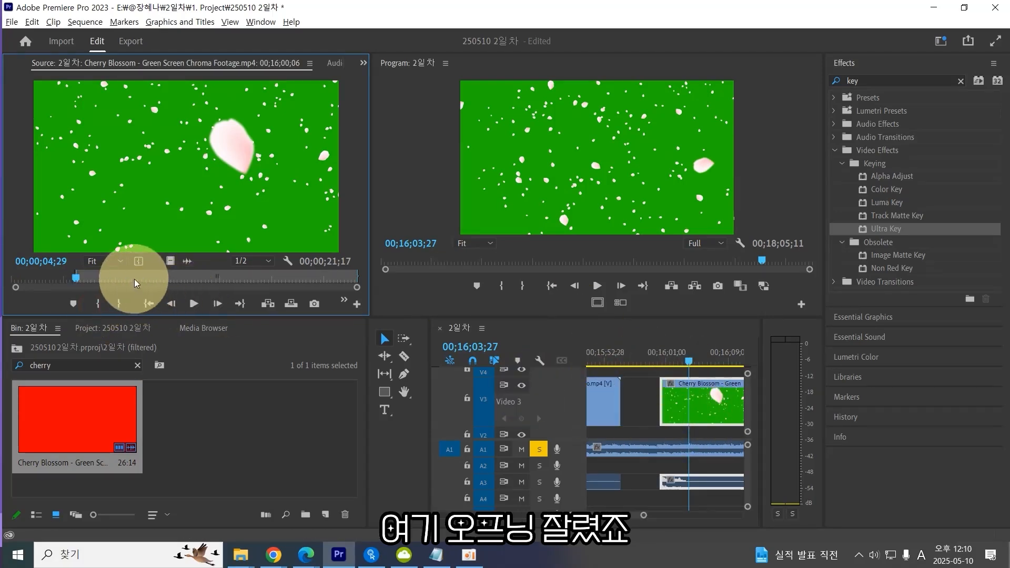
Move the source playhead to 00;00;14;29 and mark the Out point there.
drag(124, 280, 208, 282)
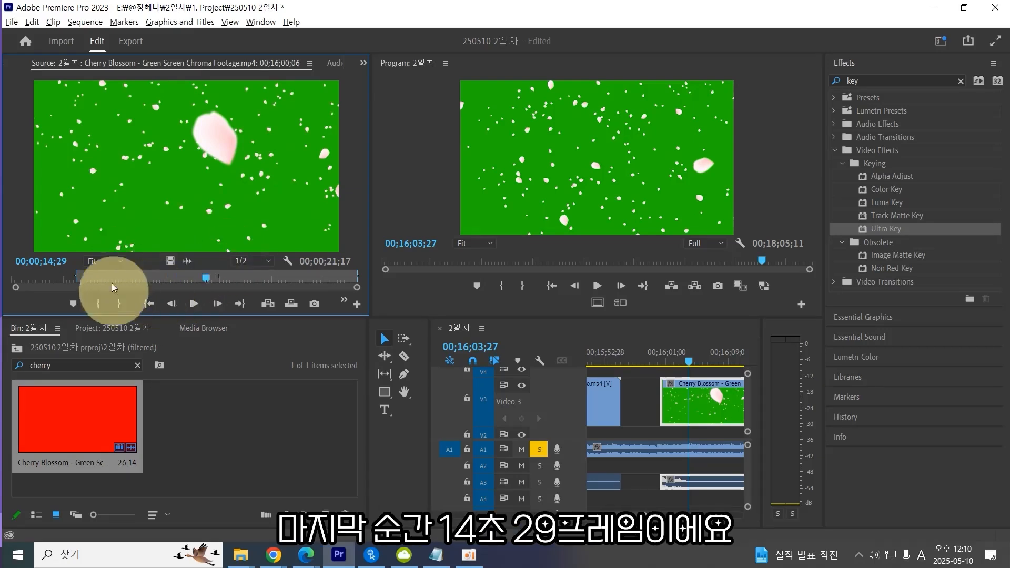
click(57, 263)
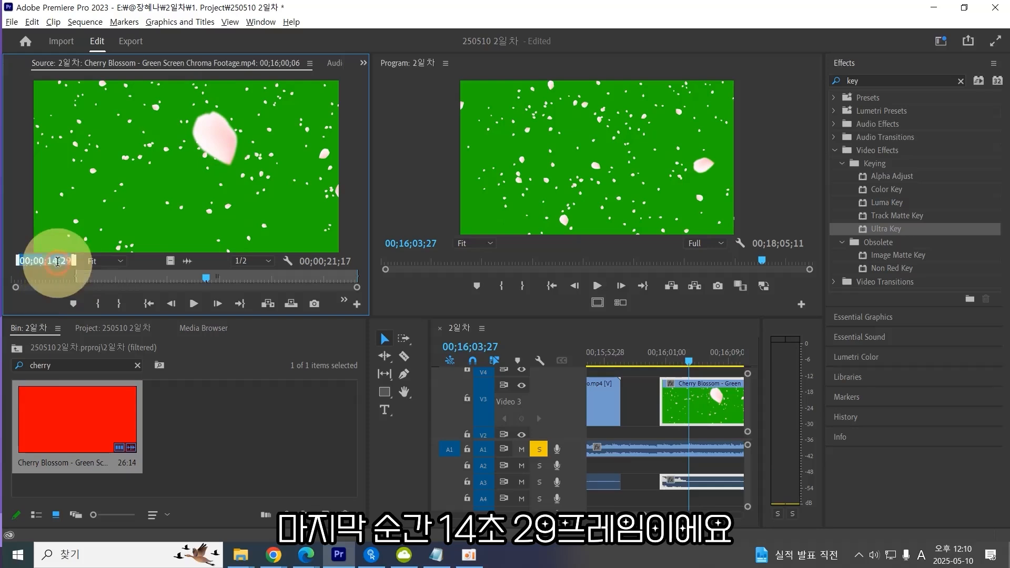
text(1429)
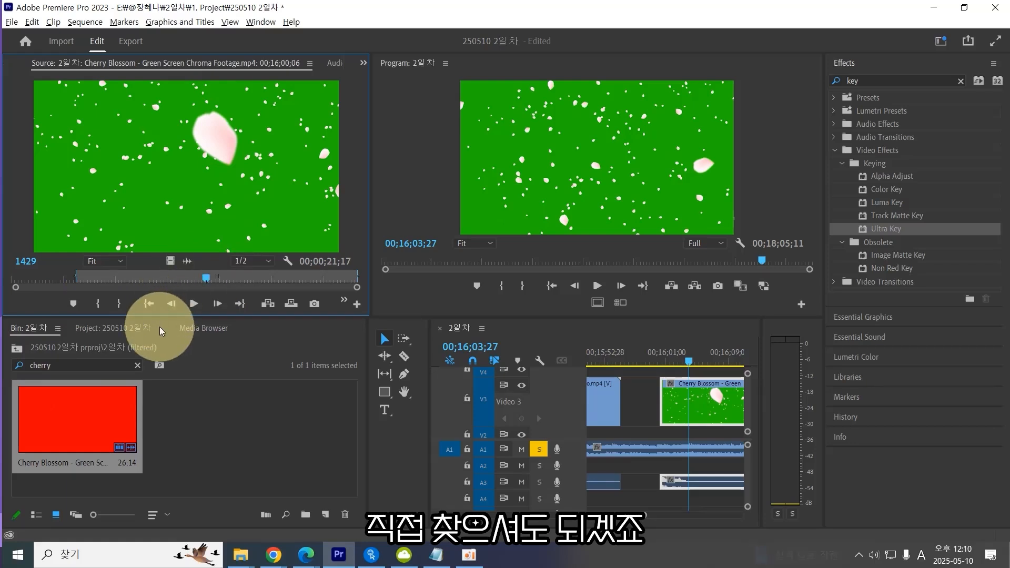
key(o)
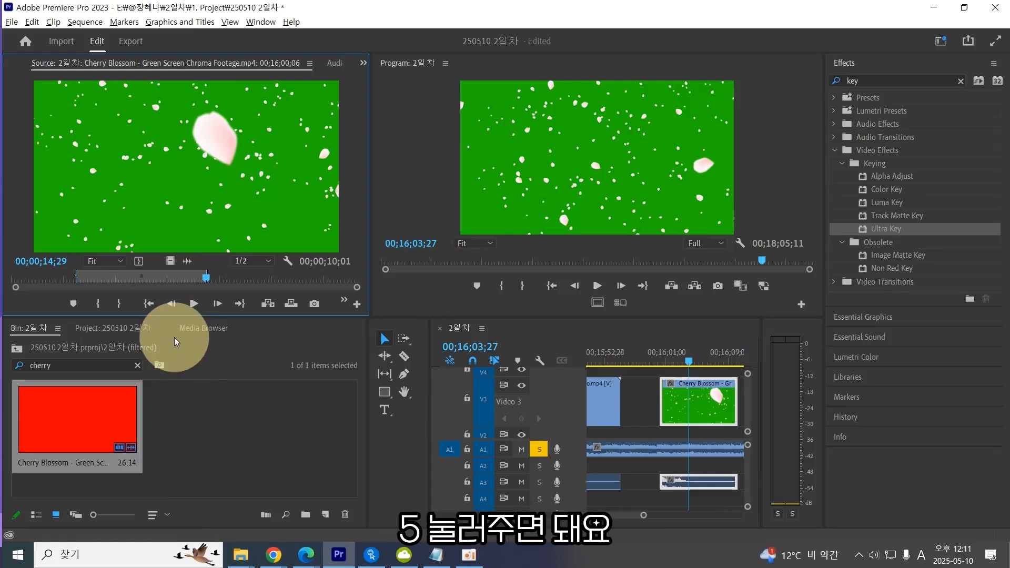
Save the project and play back the trimmed cherry blossom clip on the timeline.
click(677, 361)
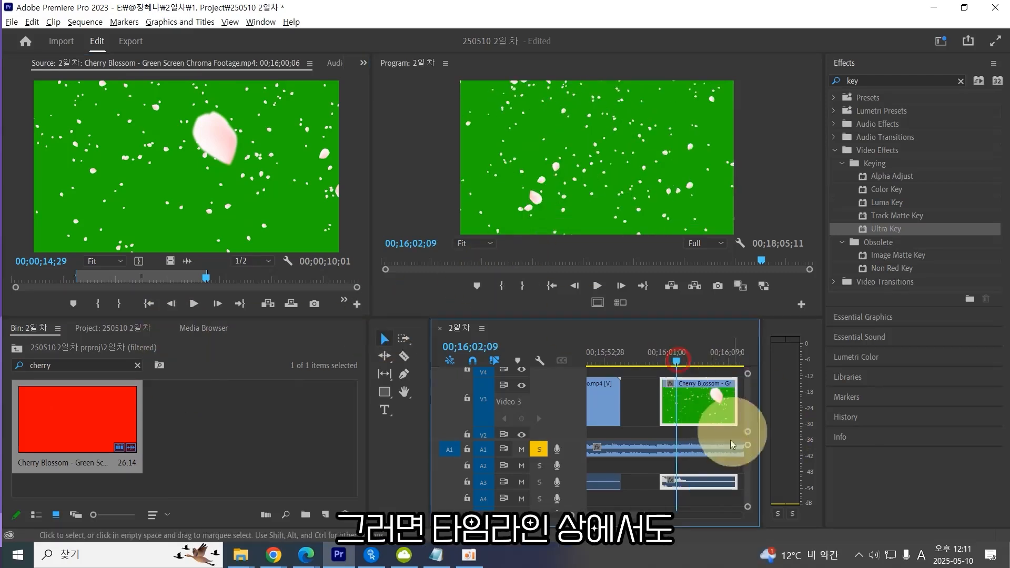
mouse_move(676, 359)
mouse_down()
mouse_move(649, 362)
mouse_move(738, 359)
mouse_move(673, 364)
mouse_up()
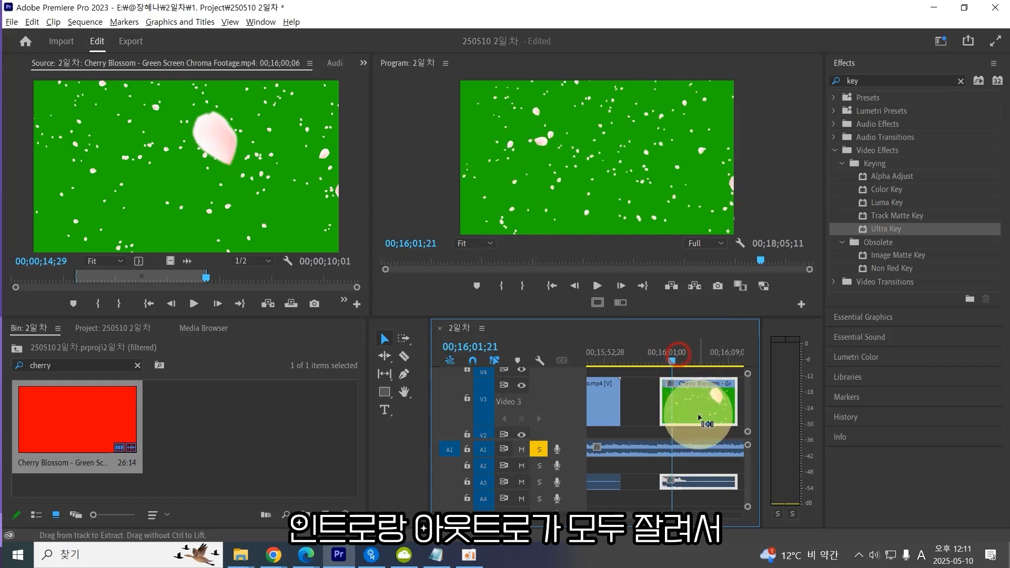
key(ctrl+s)
key(space)
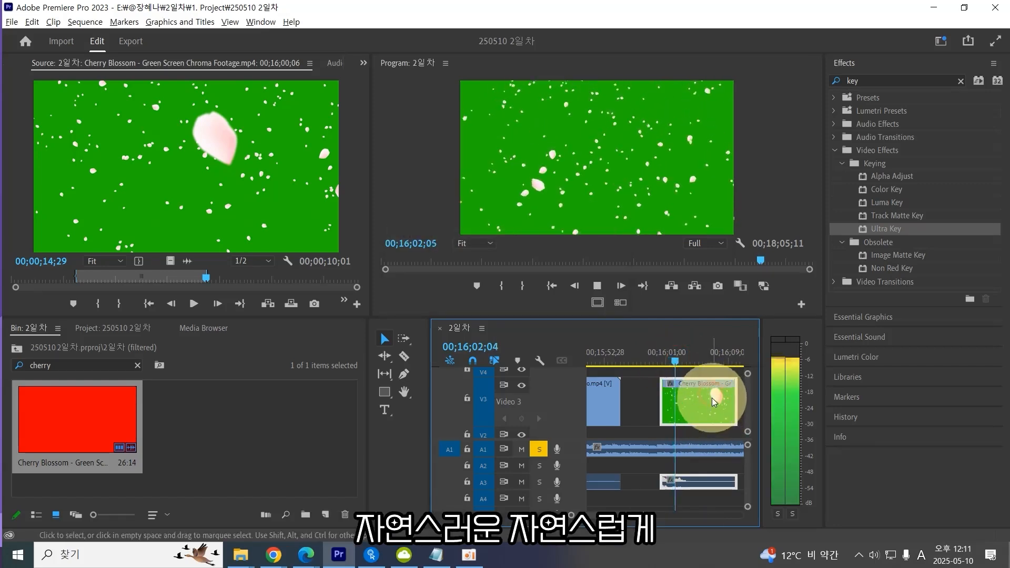
key(space)
drag(679, 356, 719, 363)
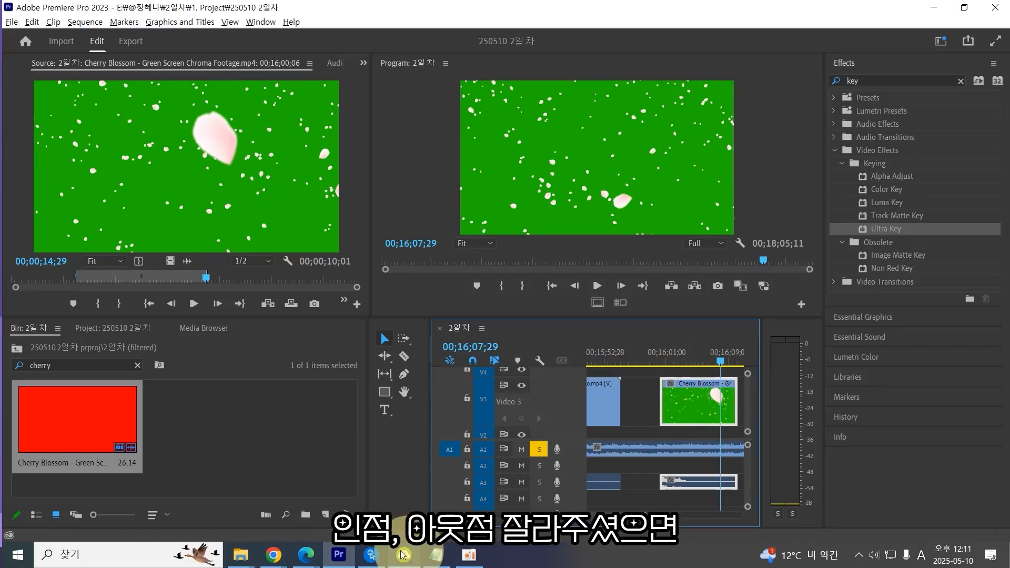
mouse_move(371, 555)
click(368, 400)
click(424, 281)
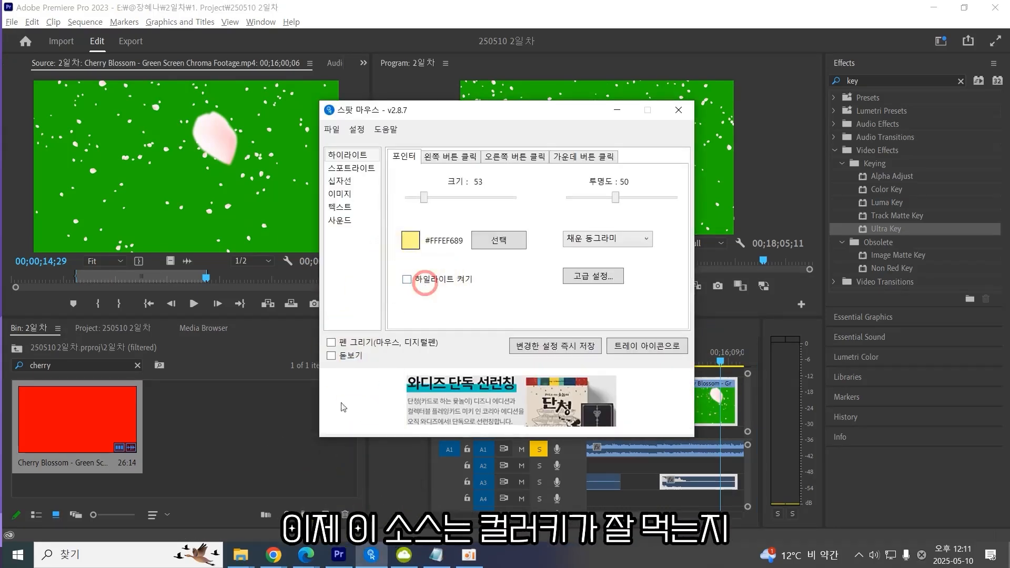
click(301, 410)
Apply the Color Key effect to the cherry blossom clip on V3.
click(703, 404)
click(882, 187)
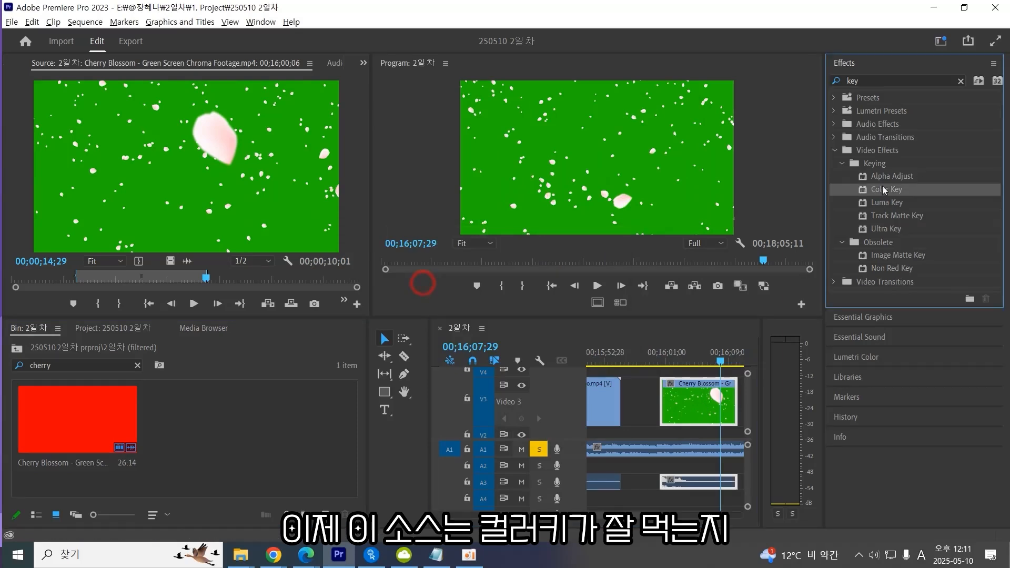
click(362, 64)
click(426, 77)
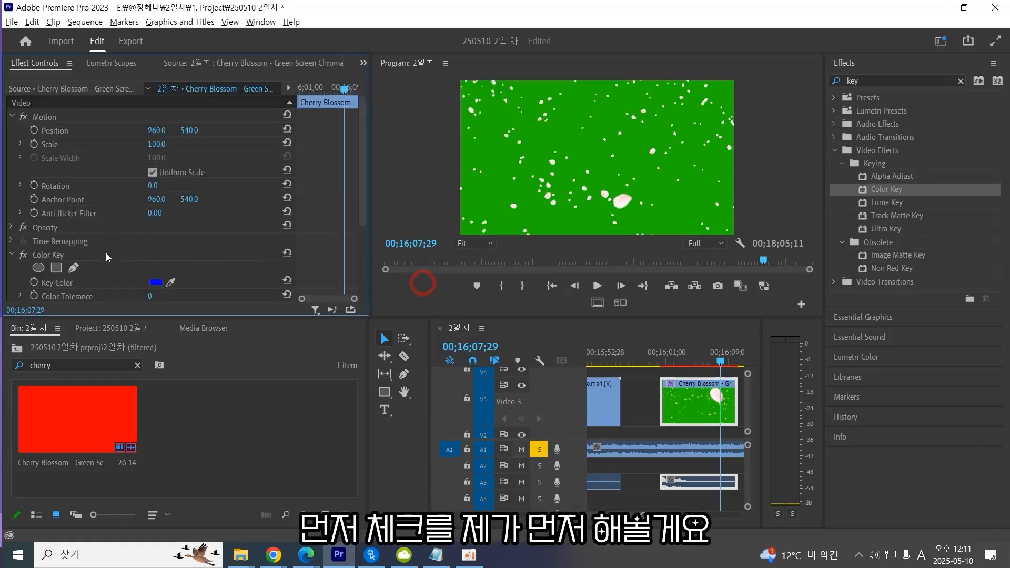
Sample the green background as the Key Color and set Color Tolerance to 177.
scroll(166, 259, down, 2)
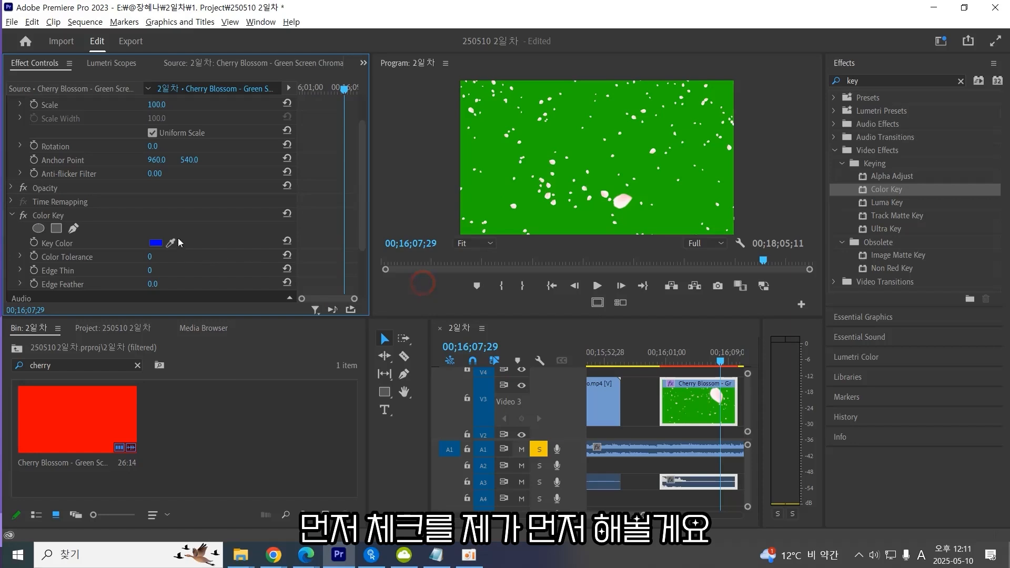
click(579, 150)
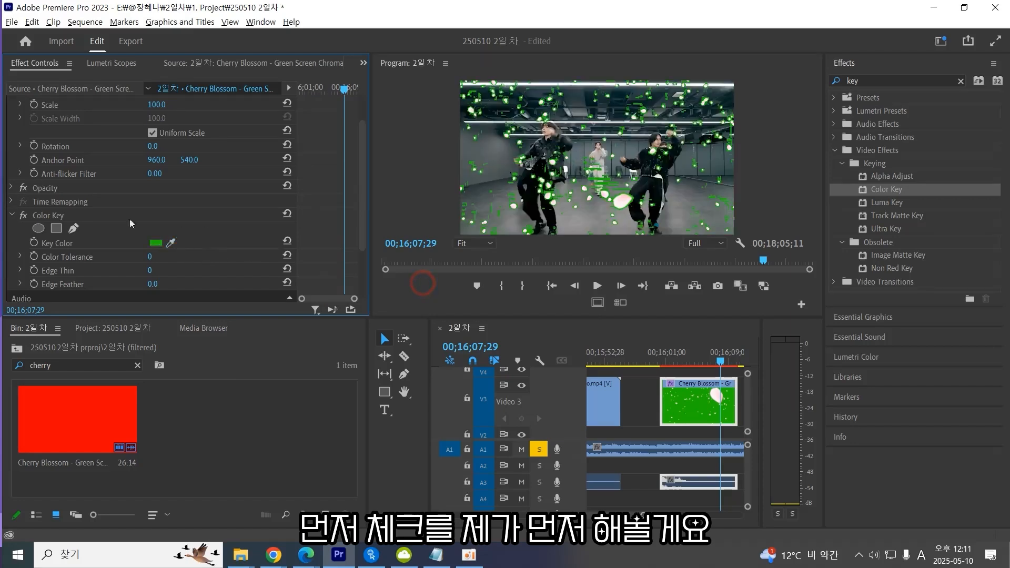
click(148, 256)
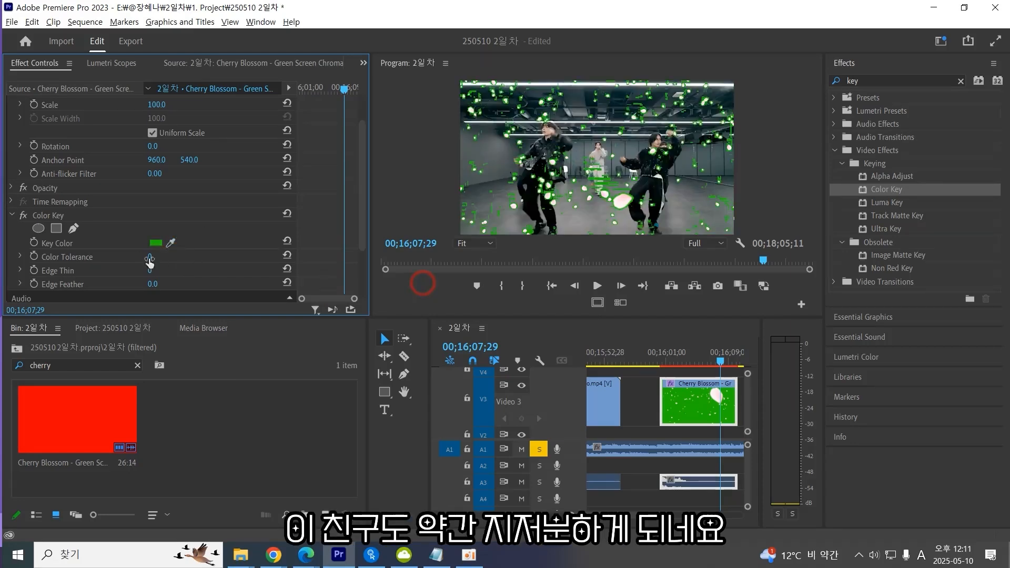
drag(150, 258, 187, 258)
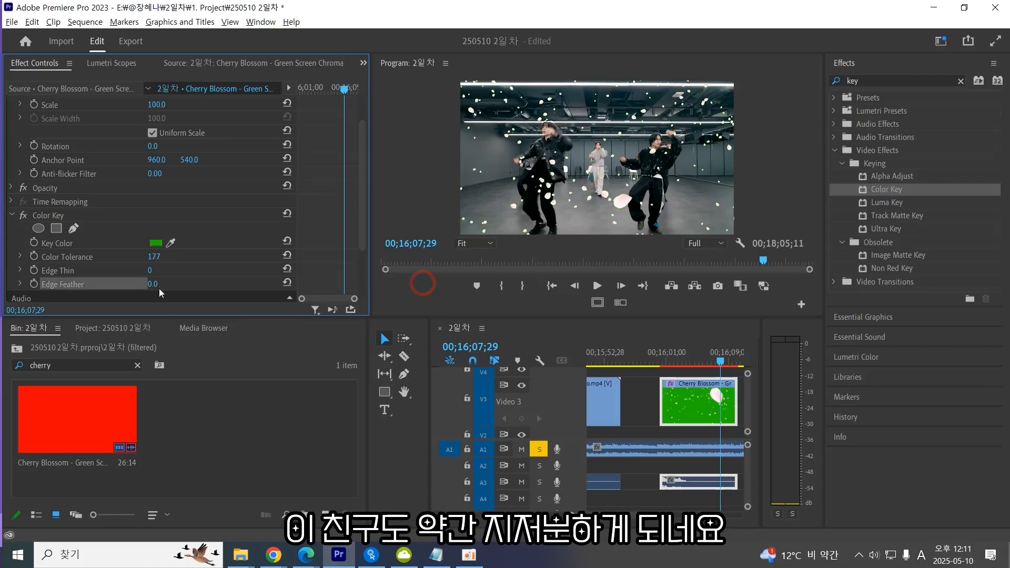
Maximize the program monitor and play back the keyed cherry blossoms over the dance footage.
click(423, 283)
key(grave)
key(grave)
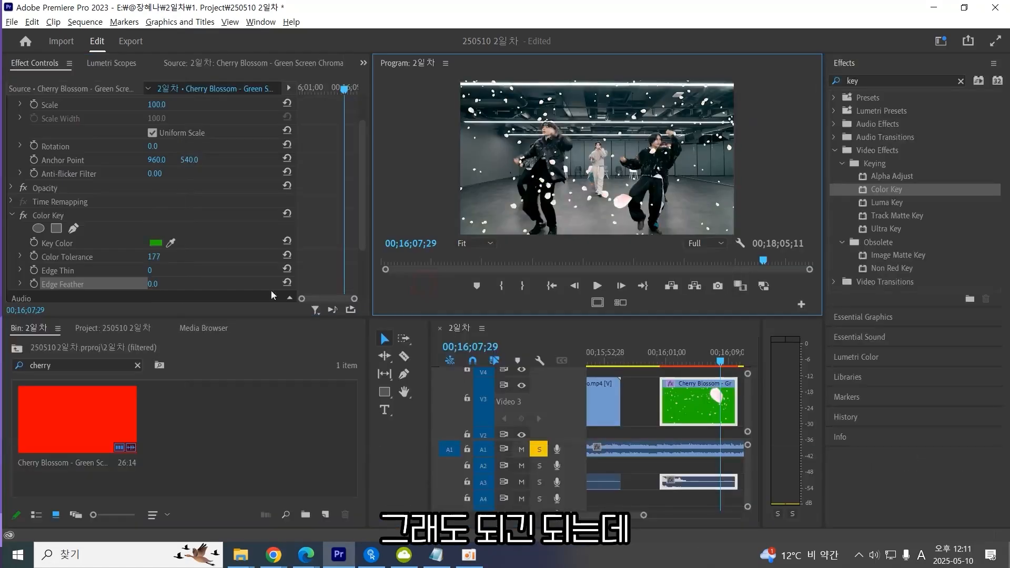
drag(158, 262, 422, 283)
key(grave)
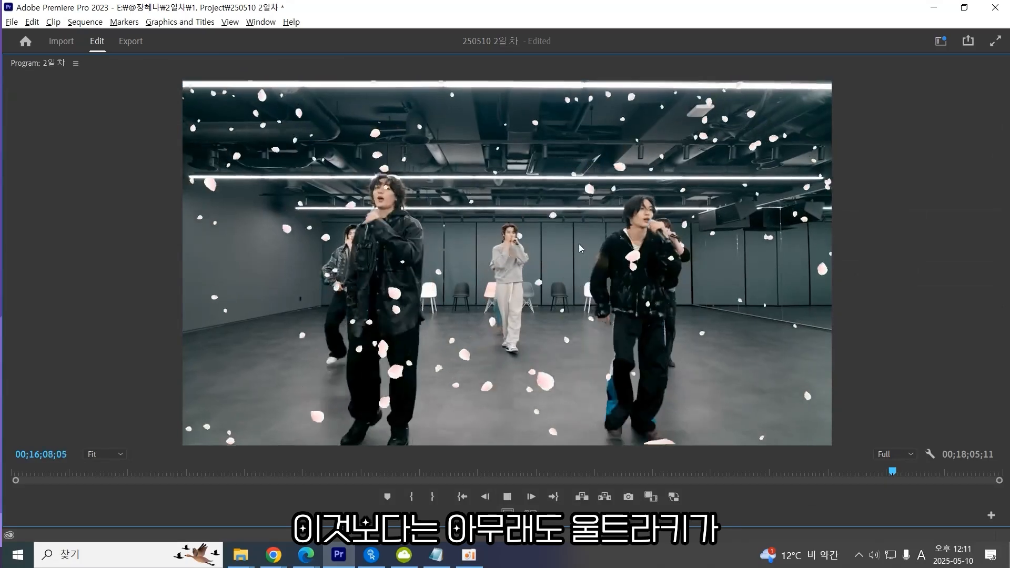
Remove the Color Key effect from the cherry blossom clip.
key(space)
key(grave)
click(46, 217)
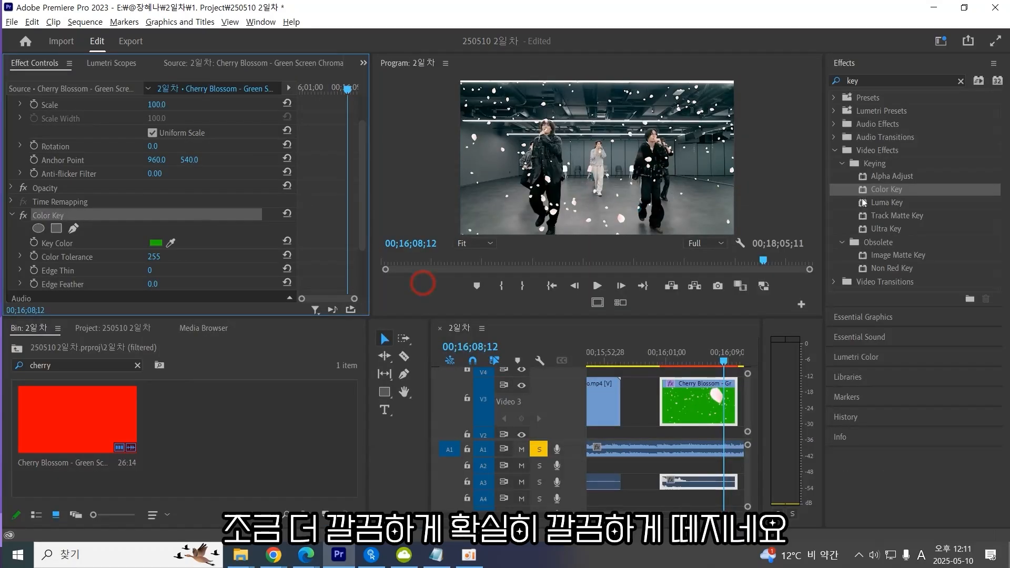
key(Delete)
Apply Ultra Key to the cherry blossom clip and sample the green background as its Key Color.
double_click(893, 229)
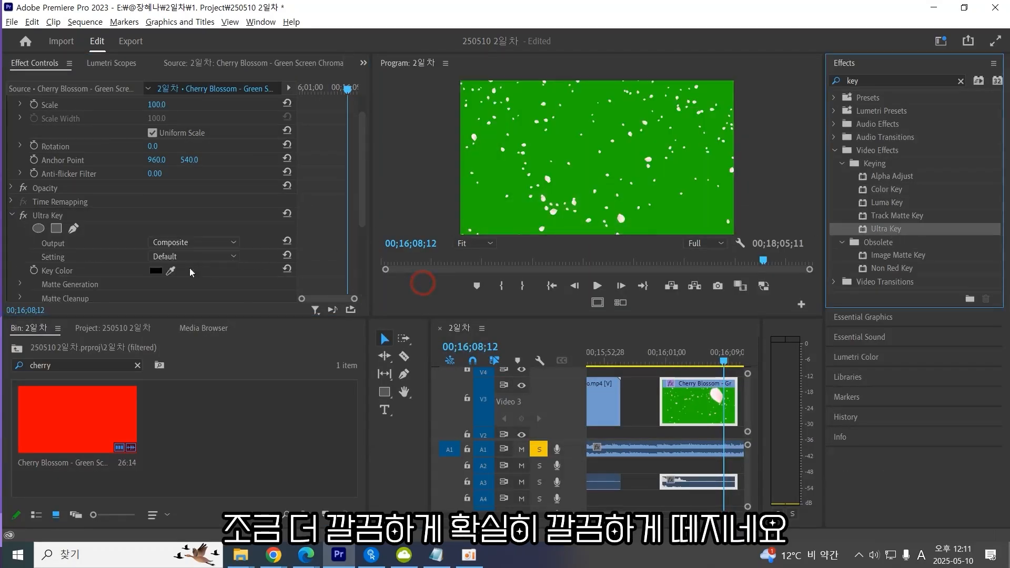
click(171, 271)
click(556, 145)
key(grave)
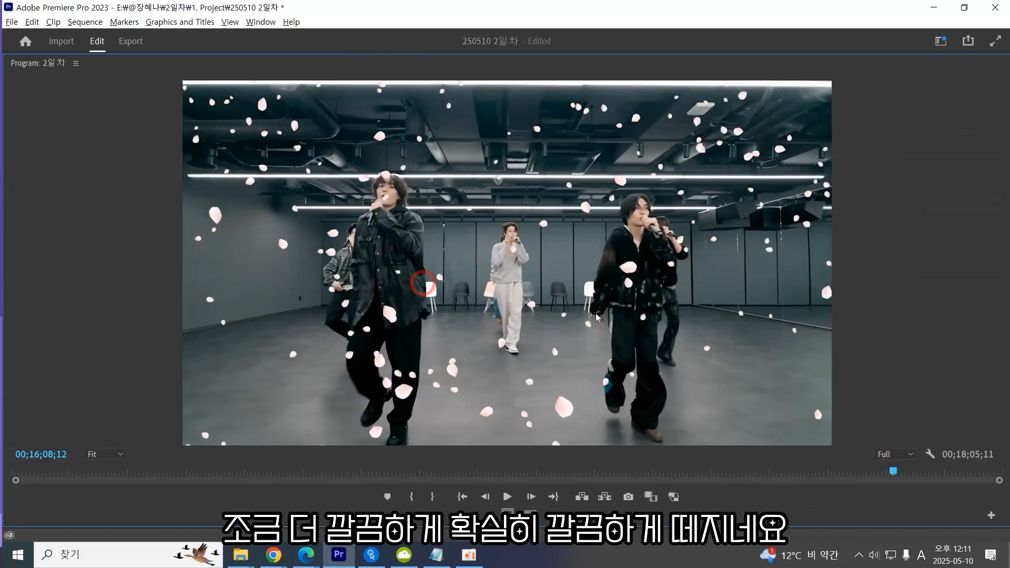
key(grave)
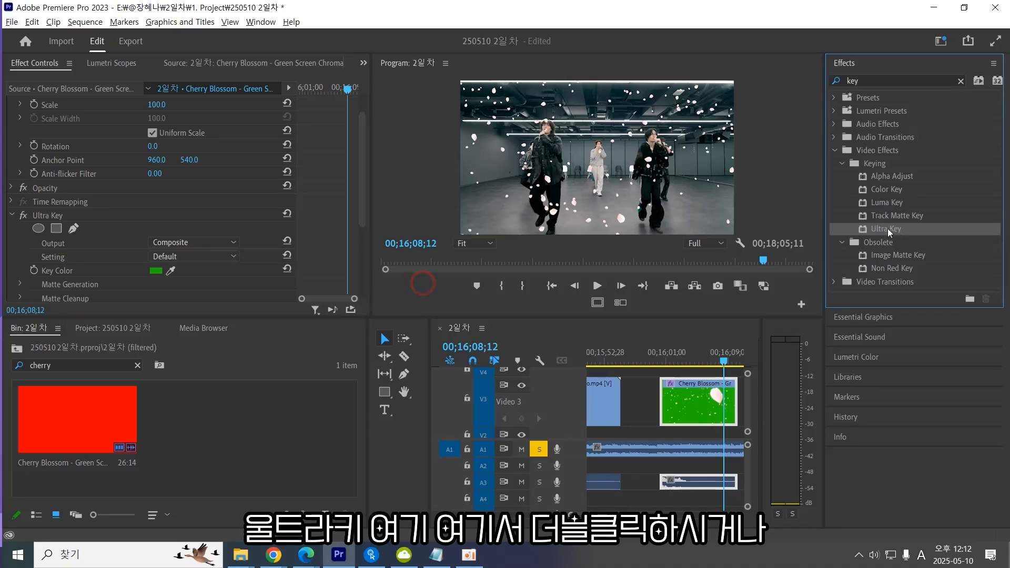
Drag the Ultra Key effect onto the cherry blossom clip on V3 and select the clip.
drag(891, 229, 711, 398)
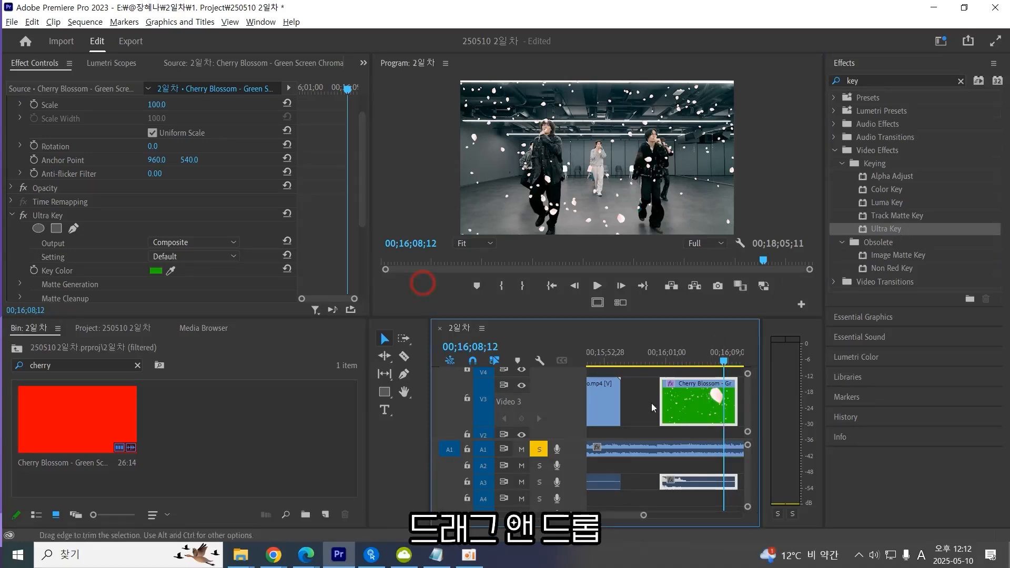
click(680, 419)
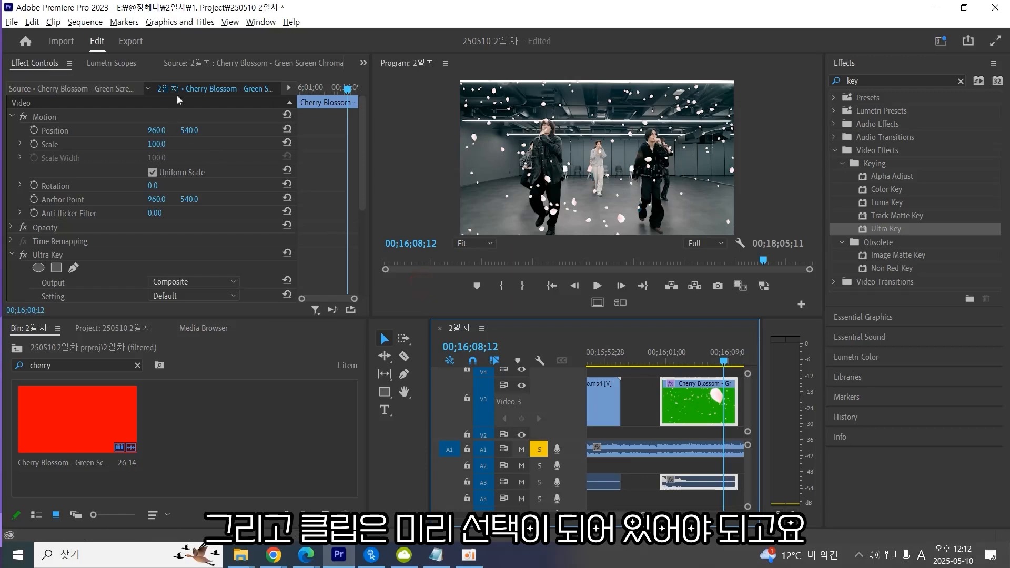
click(169, 62)
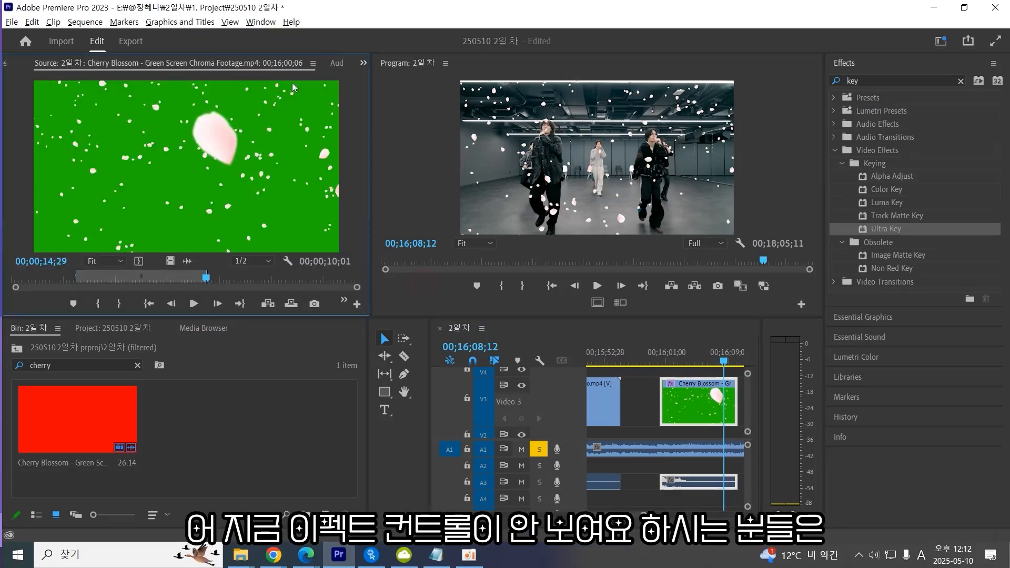
key(alt+Tab)
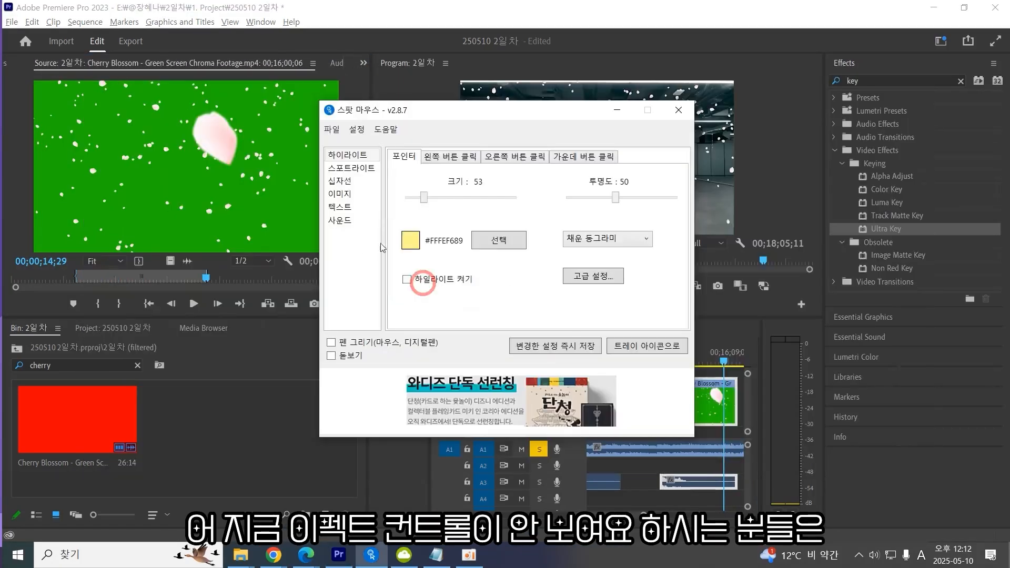
click(409, 343)
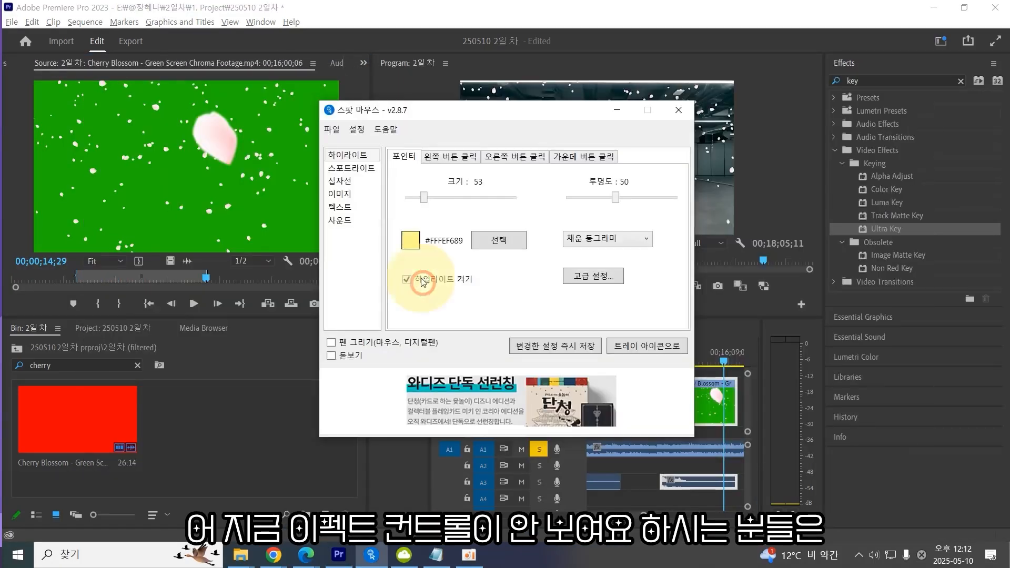
click(361, 86)
click(363, 63)
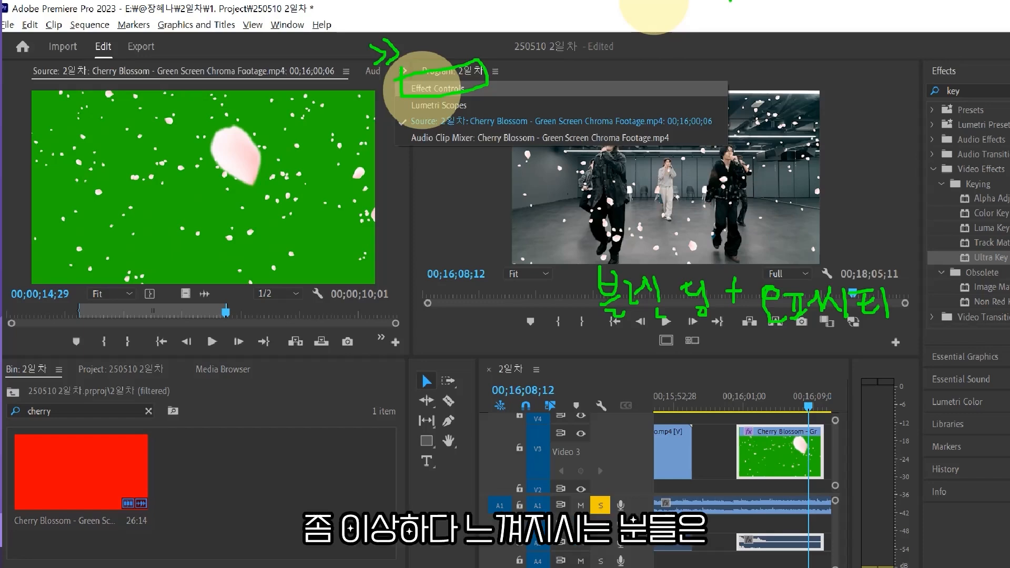
key(Escape)
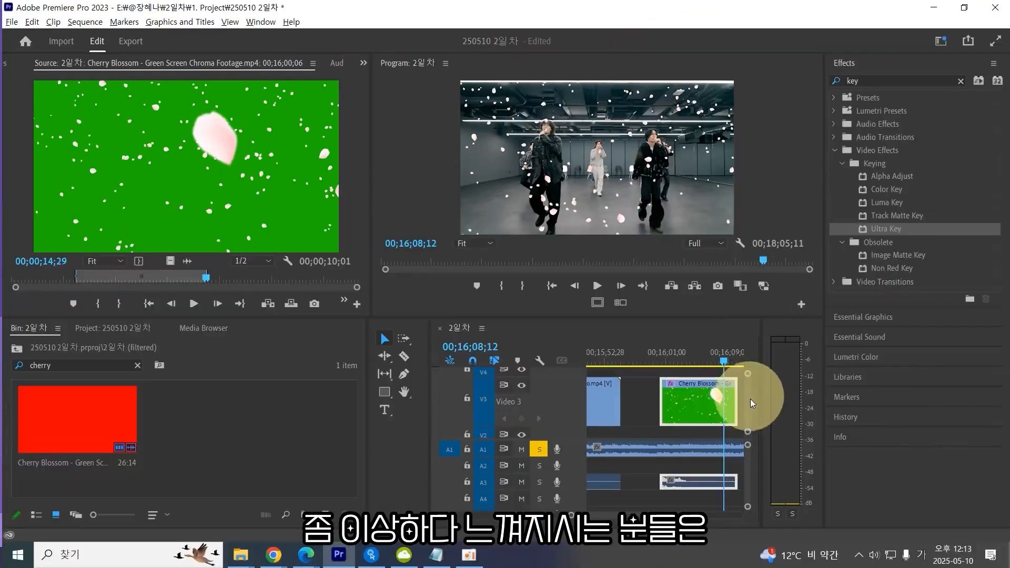
Reopen the Effect Controls panel for the cherry blossom clip.
double_click(695, 413)
click(363, 63)
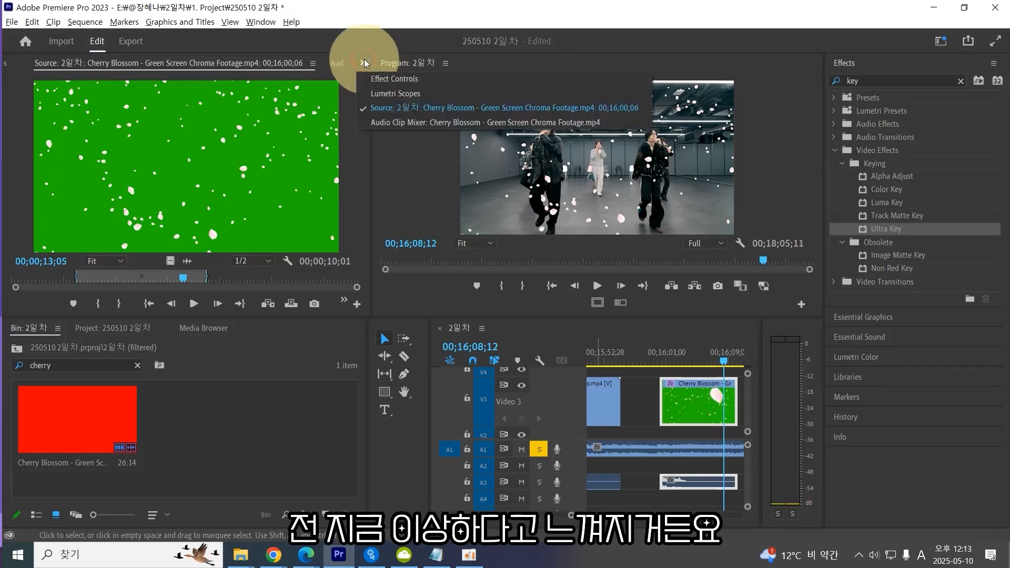
click(392, 74)
Set the cherry blossom clip's Scale to 268.
drag(157, 144, 268, 114)
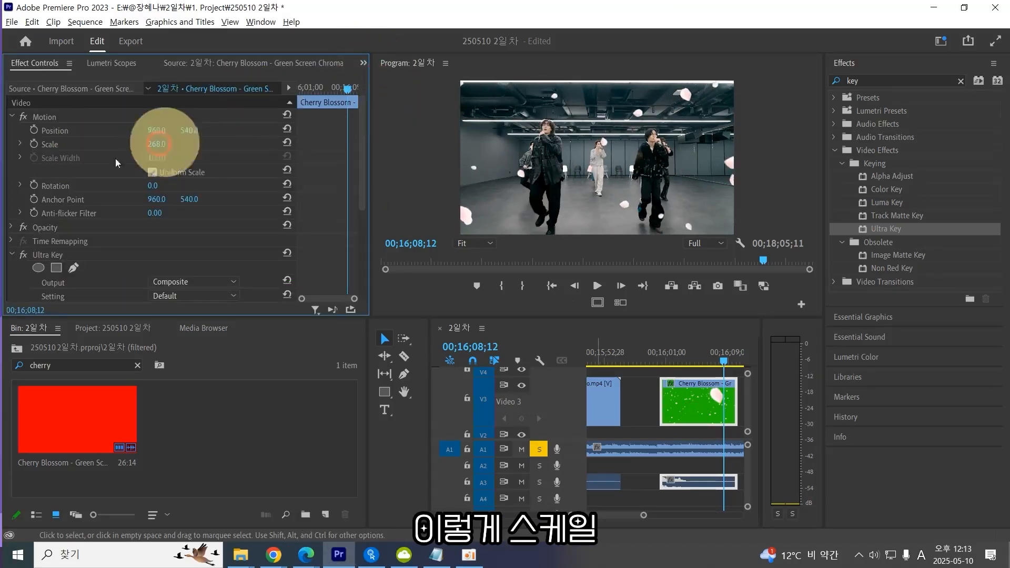
key(ctrl+1)
mouse_move(33, 195)
mouse_down()
mouse_move(129, 175)
mouse_move(87, 137)
mouse_move(141, 189)
mouse_up()
key(ctrl+4)
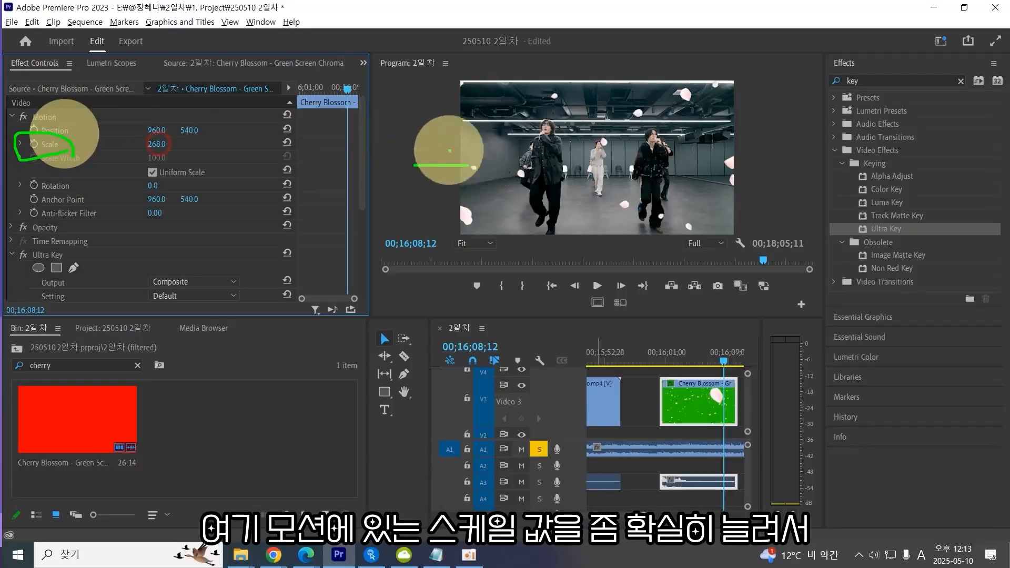
key(Escape)
Play back the enlarged cherry blossoms over the dance footage, undoing an accidental scale change.
drag(689, 362, 684, 361)
key(space)
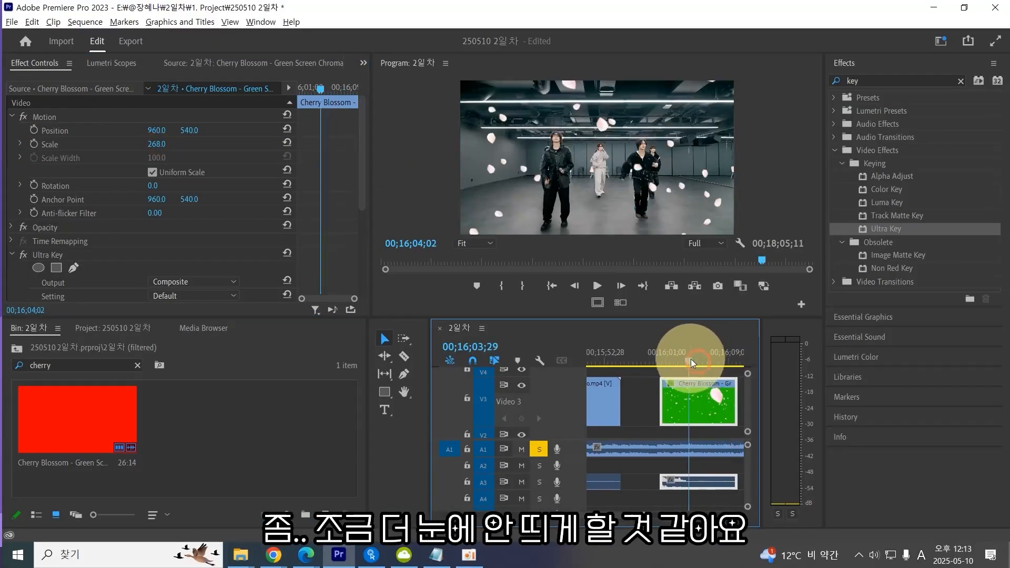
key(grave)
key(space)
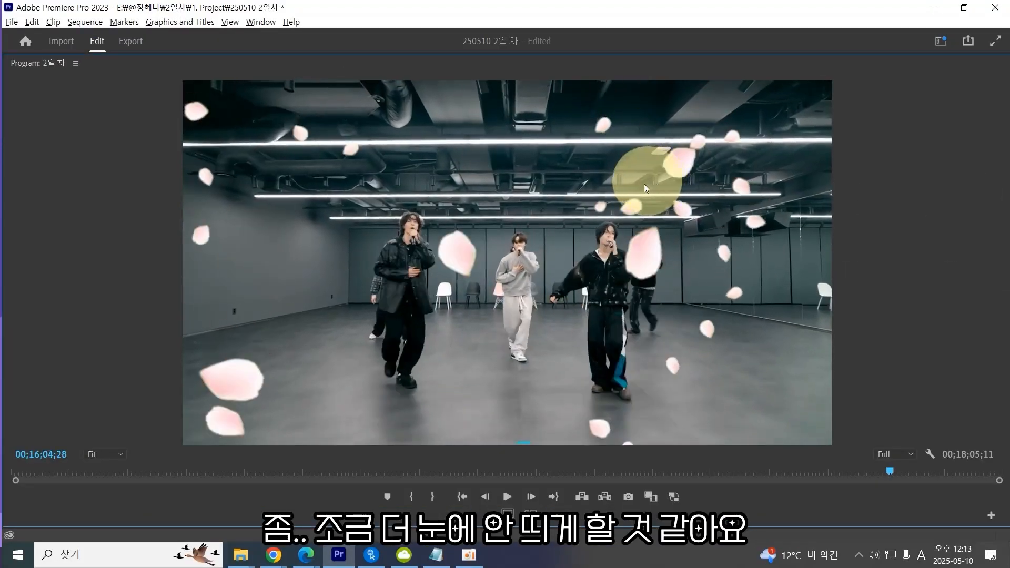
key(grave)
drag(163, 148, 352, 216)
key(ctrl+z)
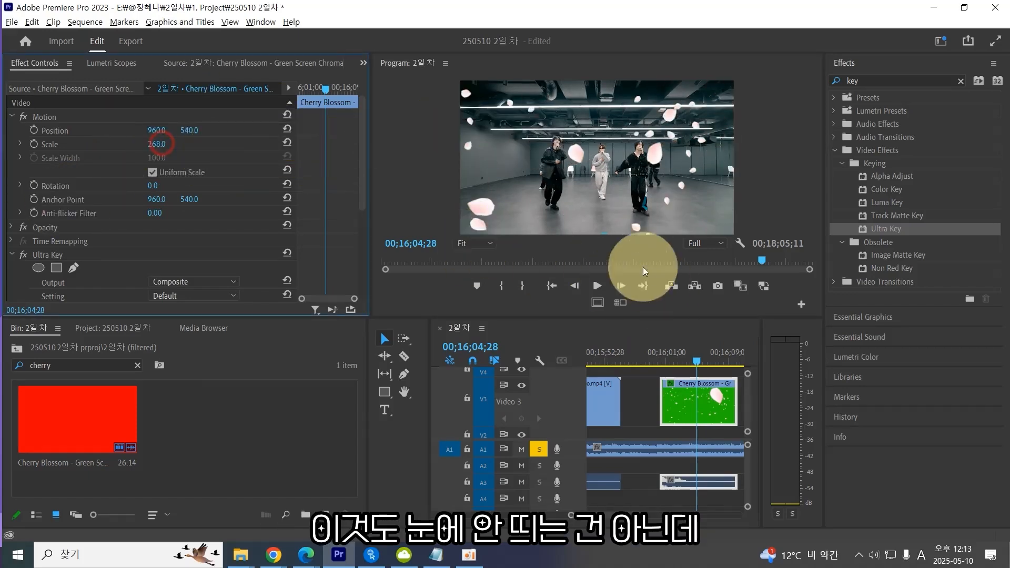
key(space)
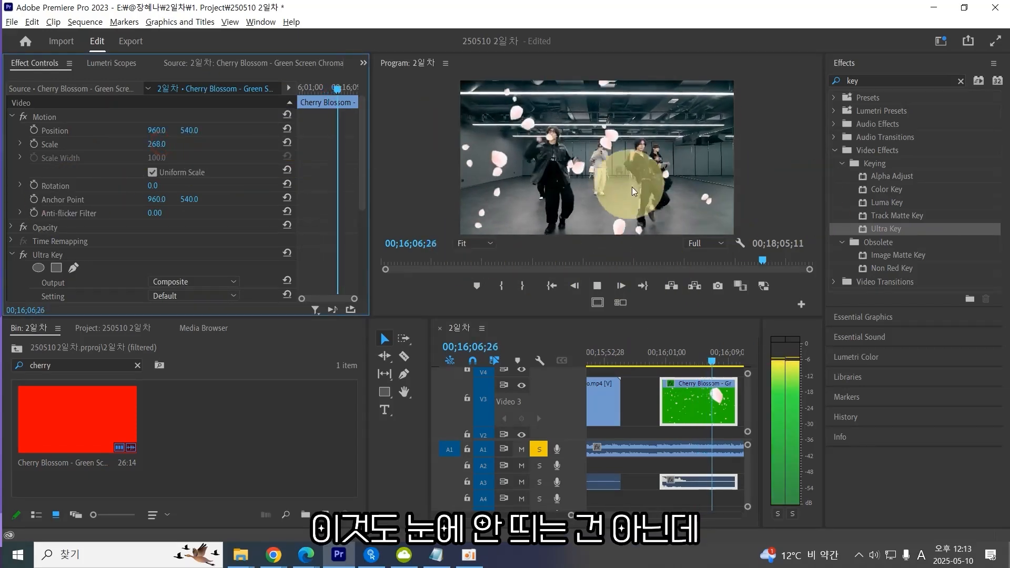
key(space)
Split the V1 footage with the Razor tool at the start of the cherry blossom clip.
key(minus)
mouse_move(665, 352)
mouse_down()
mouse_move(588, 358)
mouse_move(649, 360)
mouse_up()
drag(664, 408, 644, 408)
drag(633, 356, 648, 361)
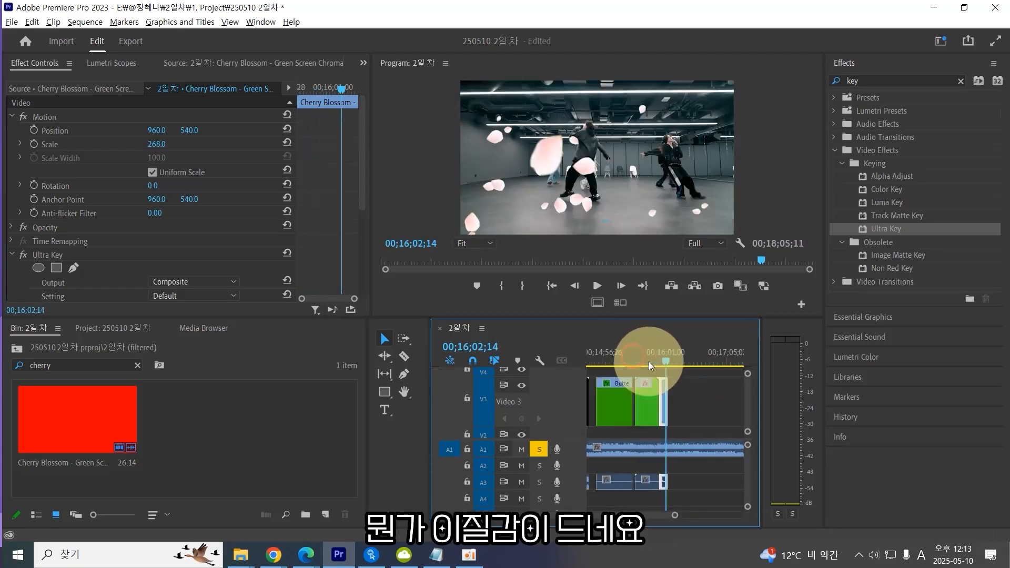
scroll(655, 363, up, 1)
key(equal)
key(grave)
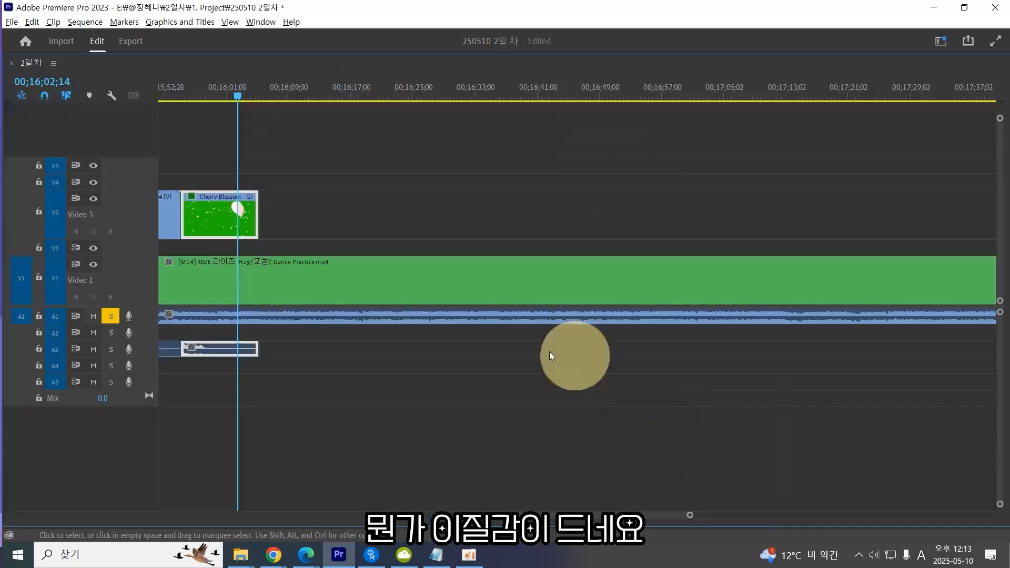
click(275, 279)
key(c)
click(182, 279)
key(v)
click(233, 288)
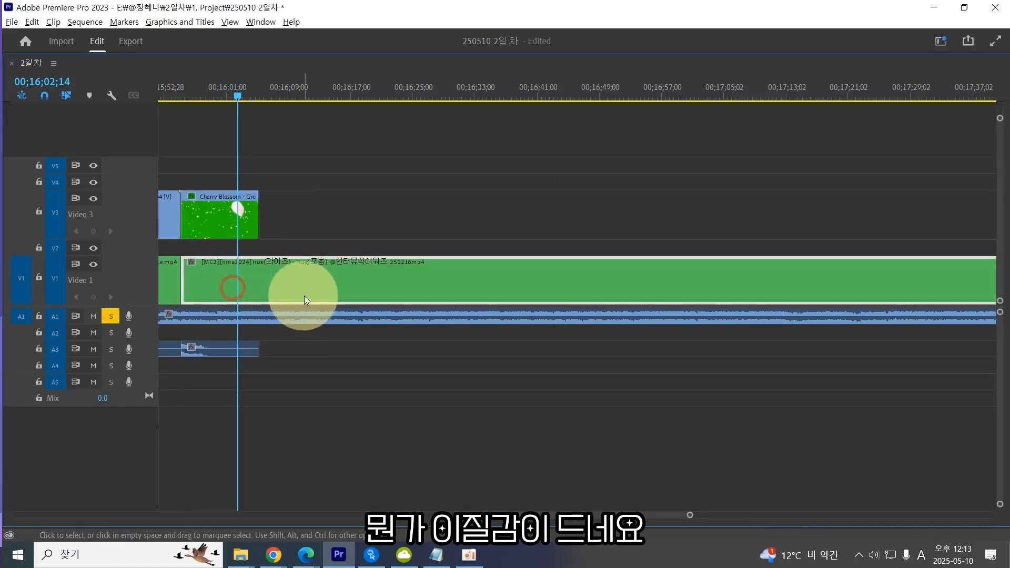
Select the cherry blossom clip on V3 and set its Scale to 239.
key(grave)
key(space)
key(space)
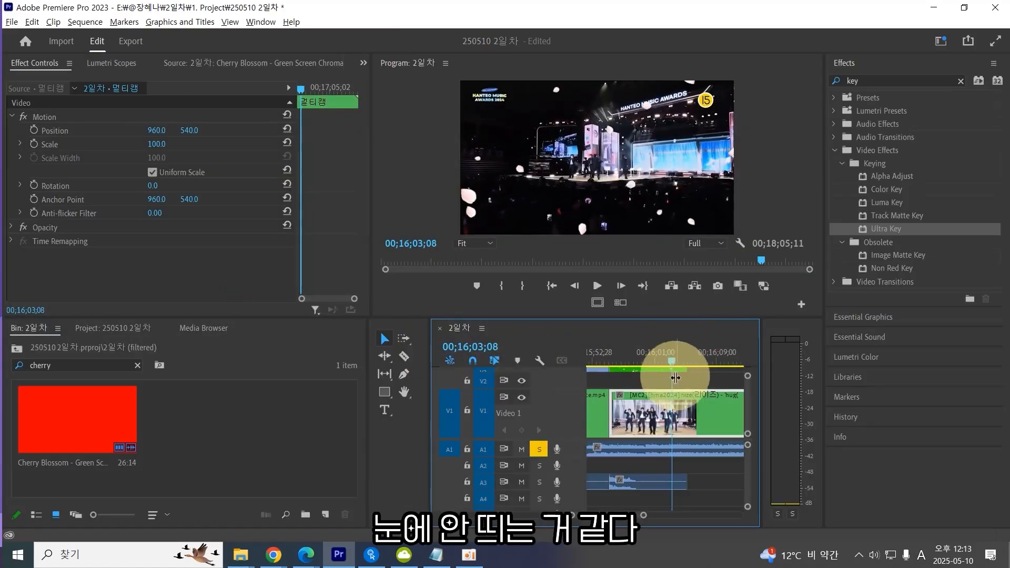
scroll(677, 383, up, 3)
scroll(684, 383, up, 1)
click(698, 381)
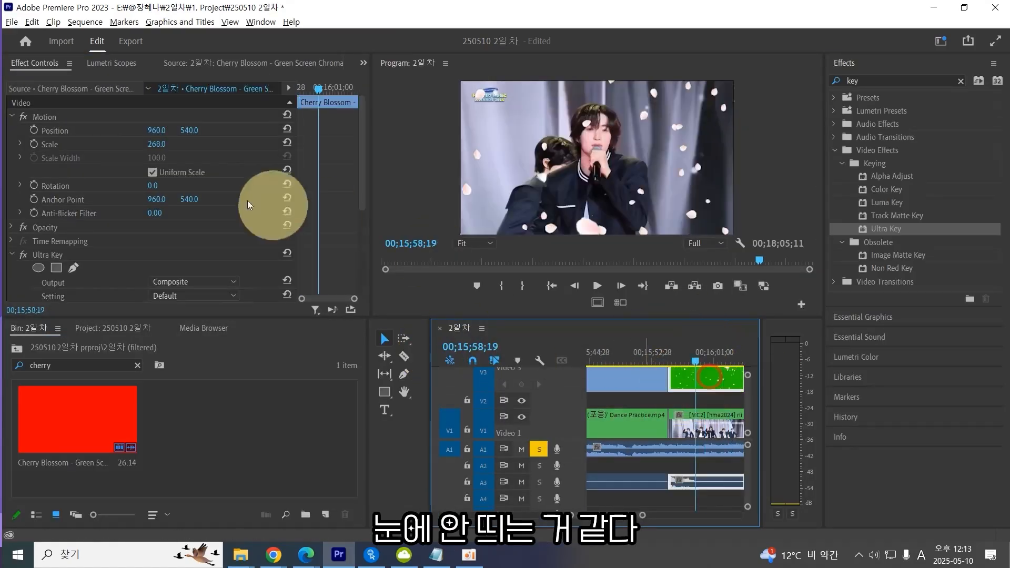
drag(158, 144, 180, 182)
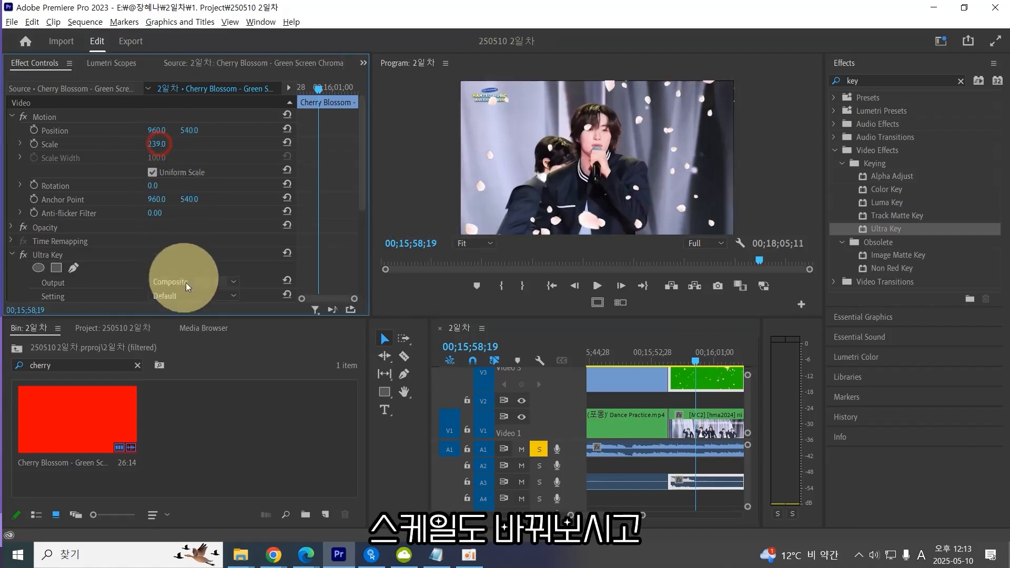
Save the project and expand the cherry blossom clip's Opacity properties.
scroll(248, 237, down, 2)
key(ctrl+s)
click(10, 214)
click(11, 187)
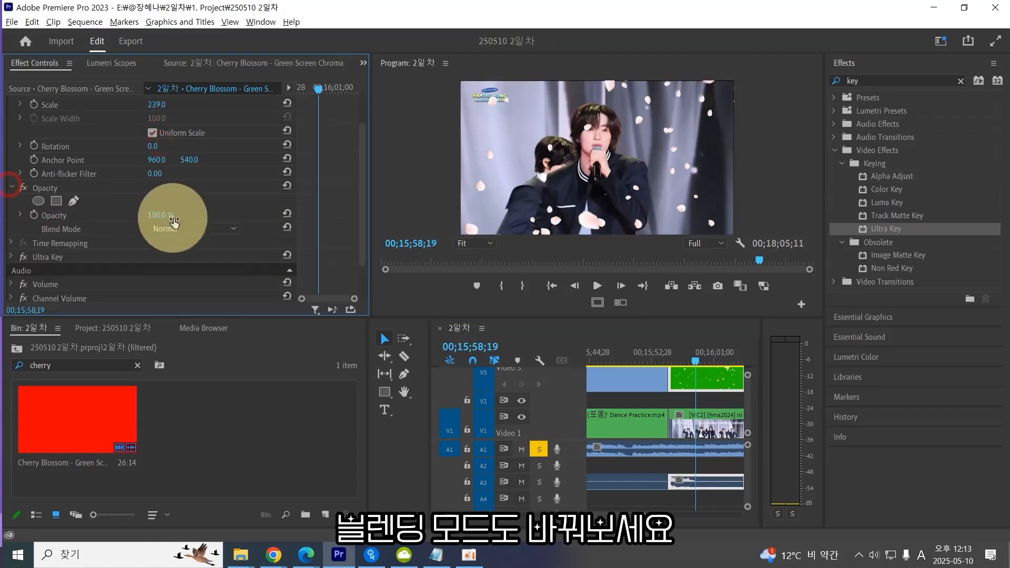
Set the cherry blossom clip's Blend Mode to Screen and preview it.
click(199, 229)
click(197, 298)
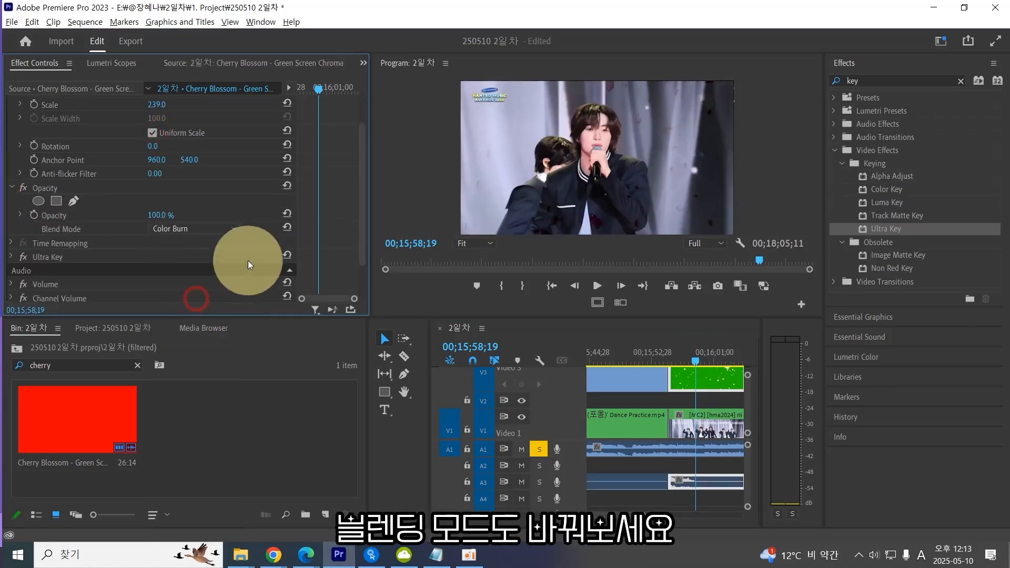
click(217, 236)
click(208, 364)
key(space)
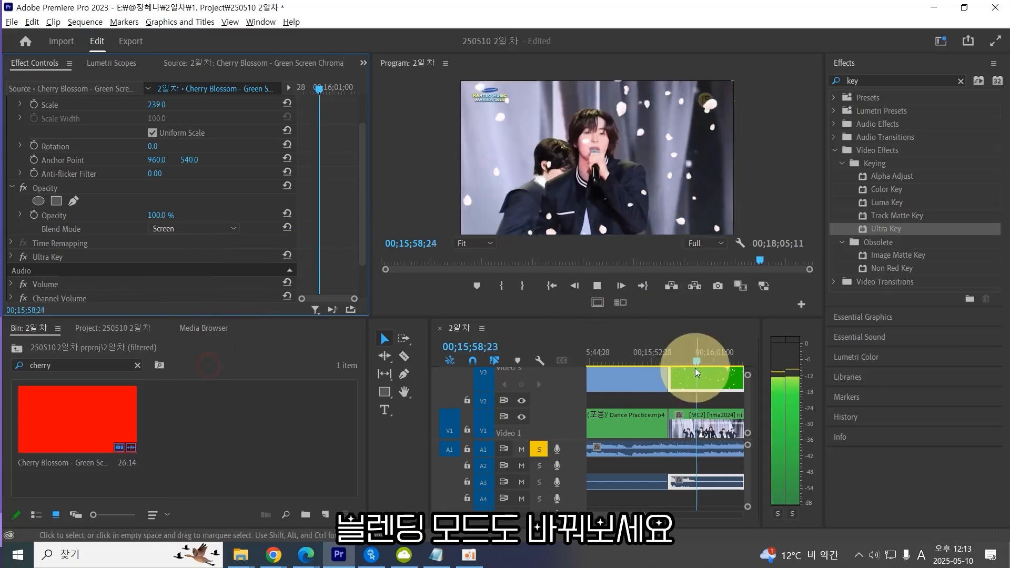
click(597, 286)
Try the Overlay blend mode and undo it.
click(195, 229)
click(199, 328)
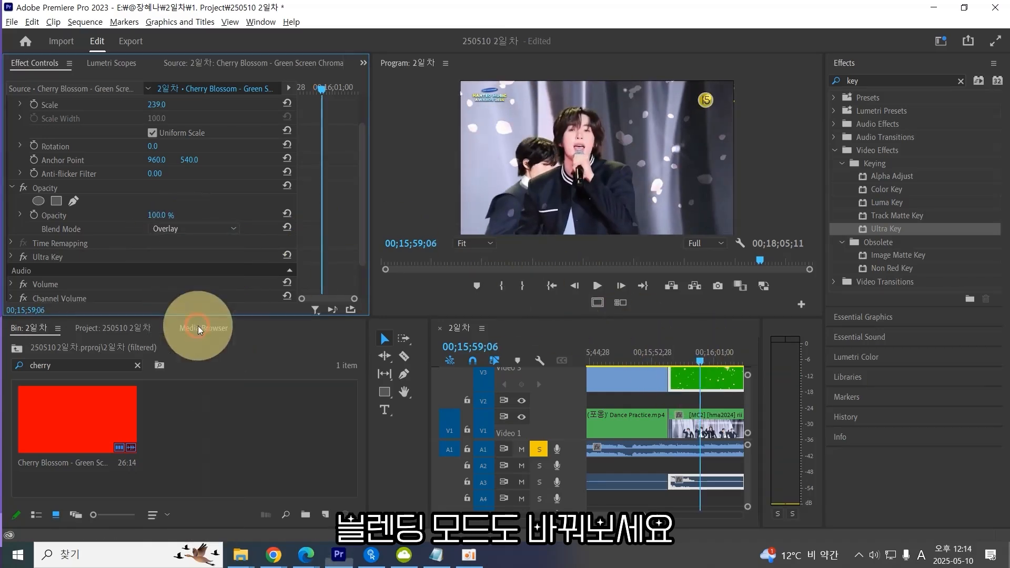
key(ctrl+z)
Set the cherry blossom clip's Blend Mode to Pin Light and play it back.
drag(706, 352, 686, 352)
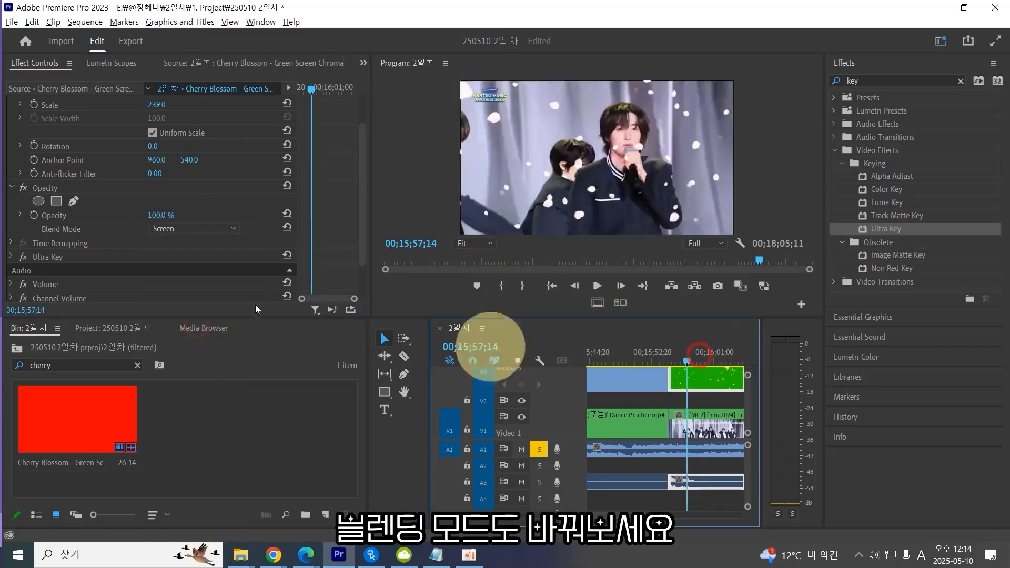
click(187, 230)
click(197, 398)
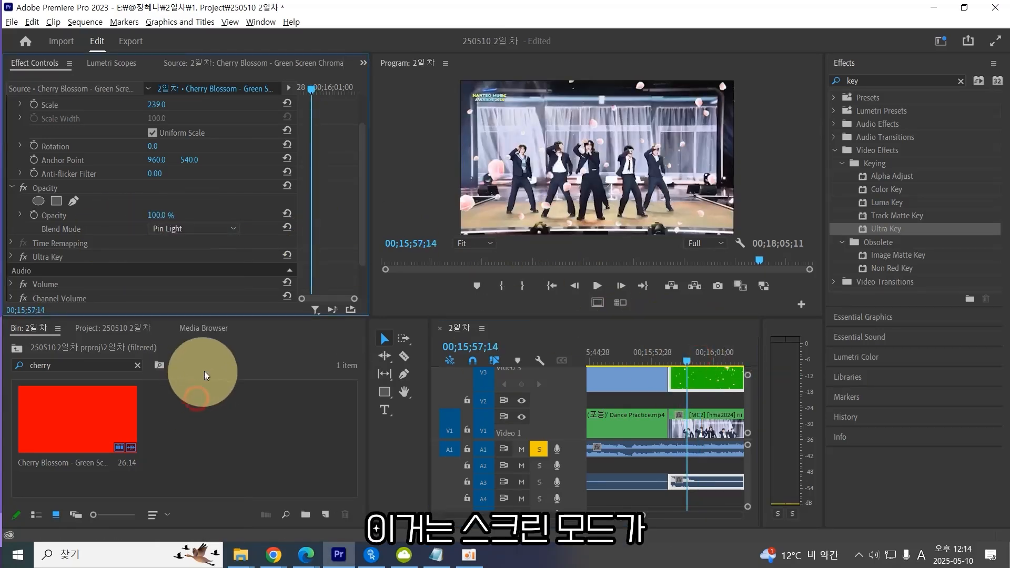
key(space)
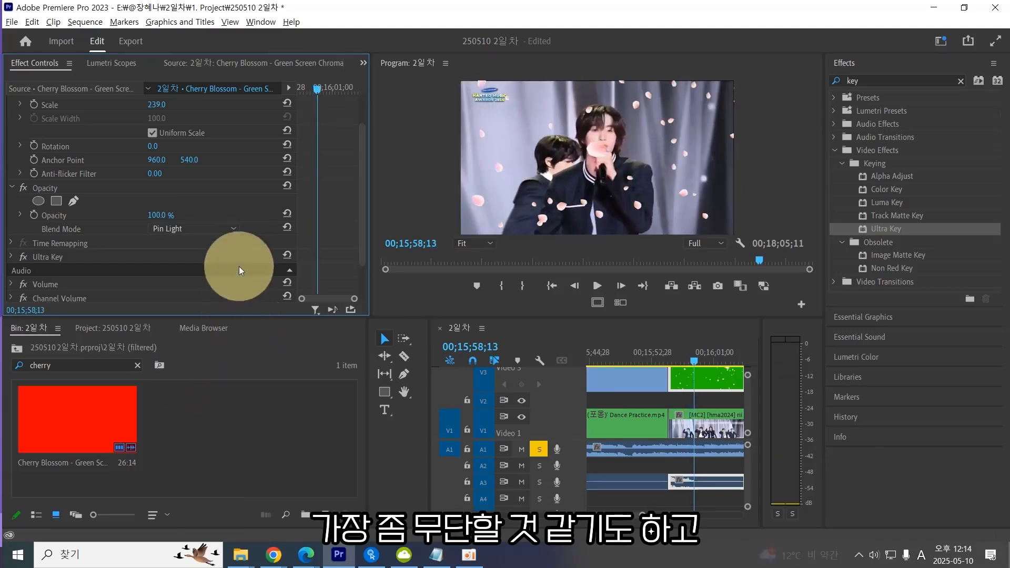
Set the cherry blossom clip's Opacity to about 86%.
click(210, 229)
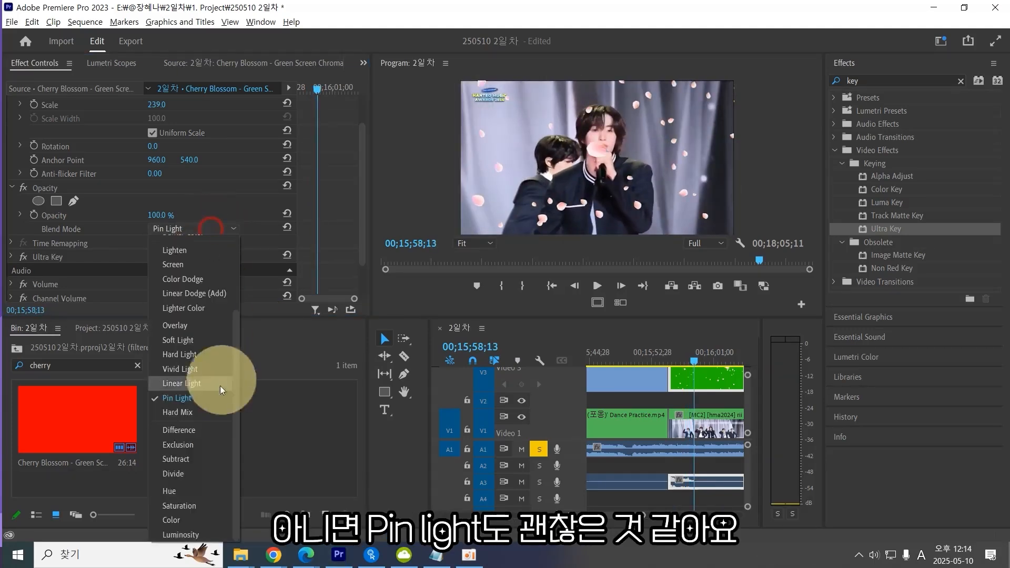
click(205, 411)
drag(159, 215, 146, 240)
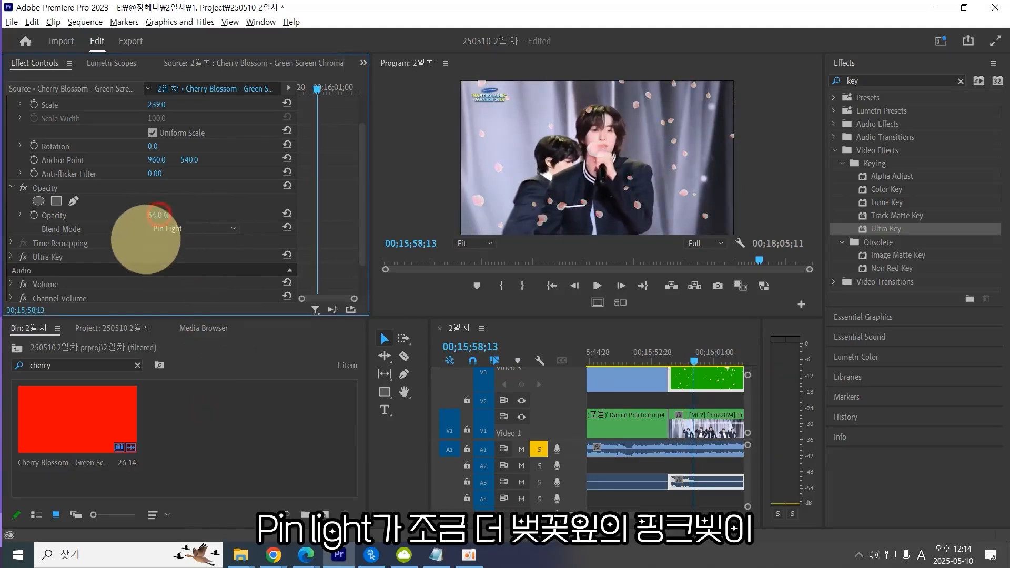
click(193, 229)
scroll(190, 245, up, 5)
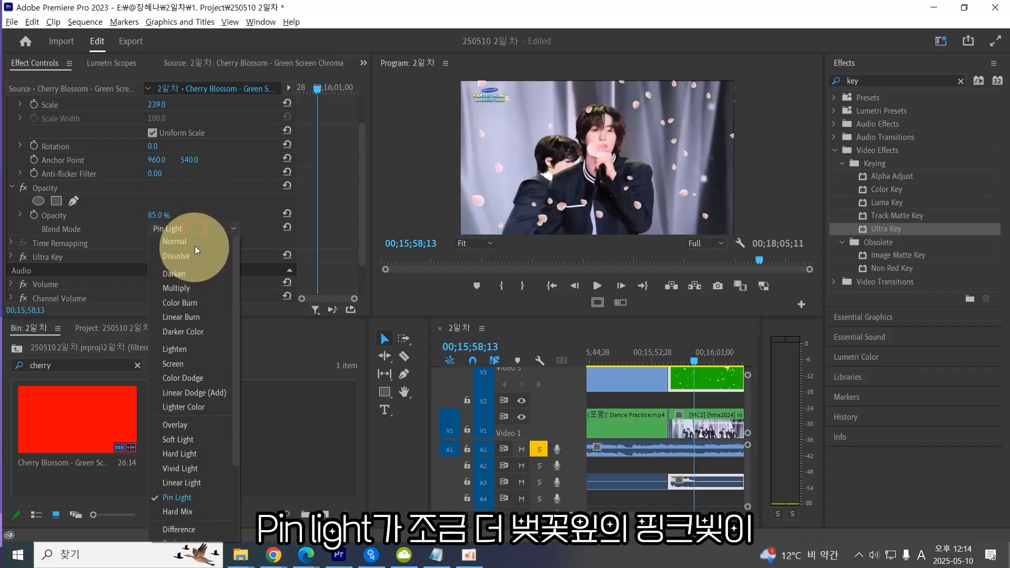
click(183, 241)
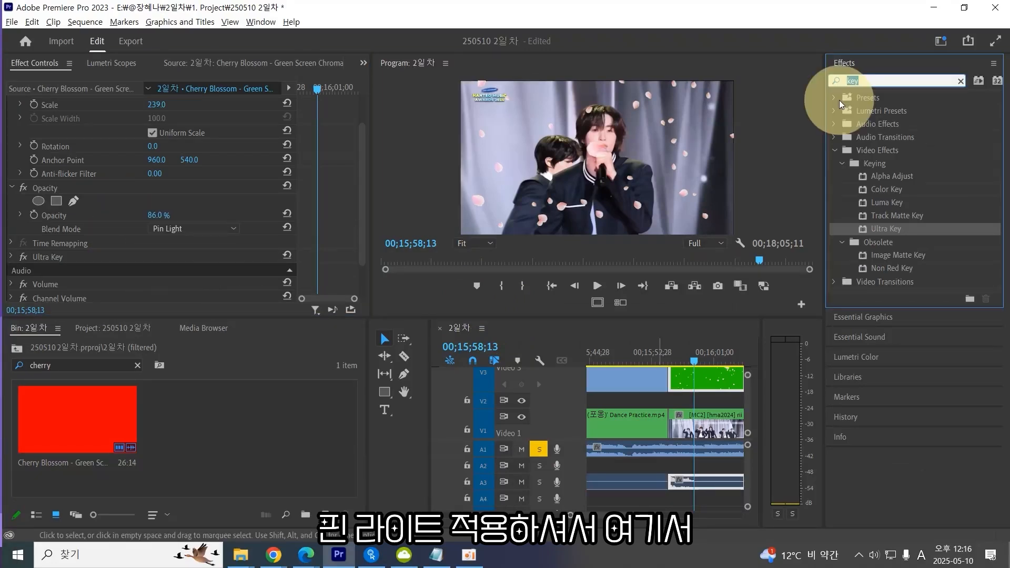
Apply Gaussian Blur with Blurriness 18 to the cherry blossom clip and scale the clip to 1061.
text(gauss)
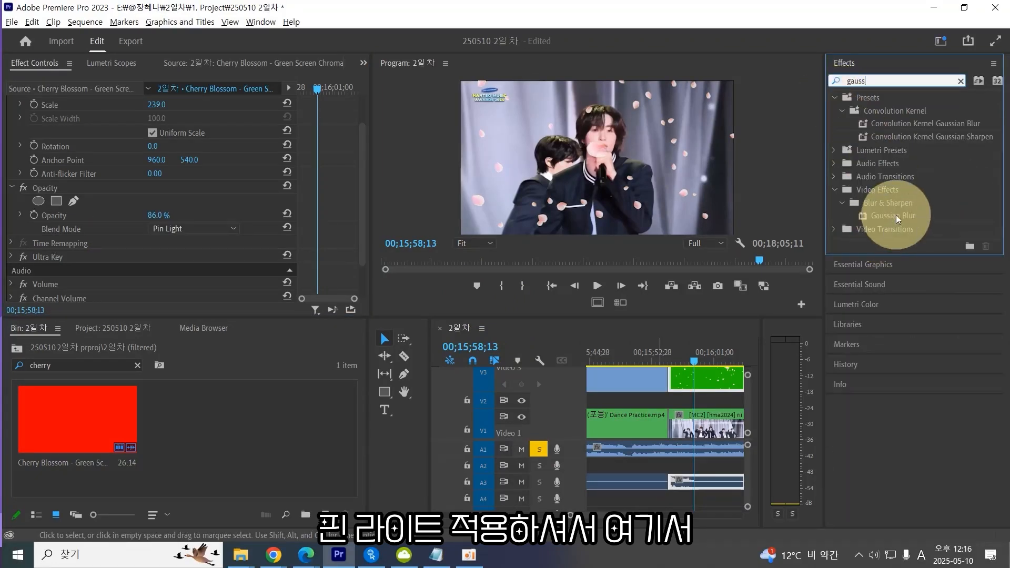
drag(894, 215, 259, 158)
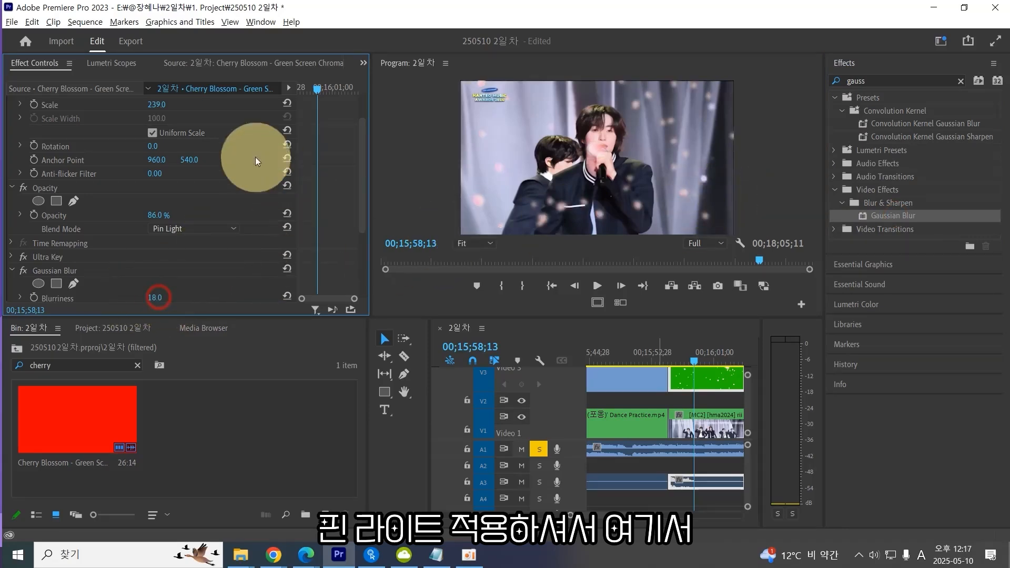
drag(158, 105, 701, 87)
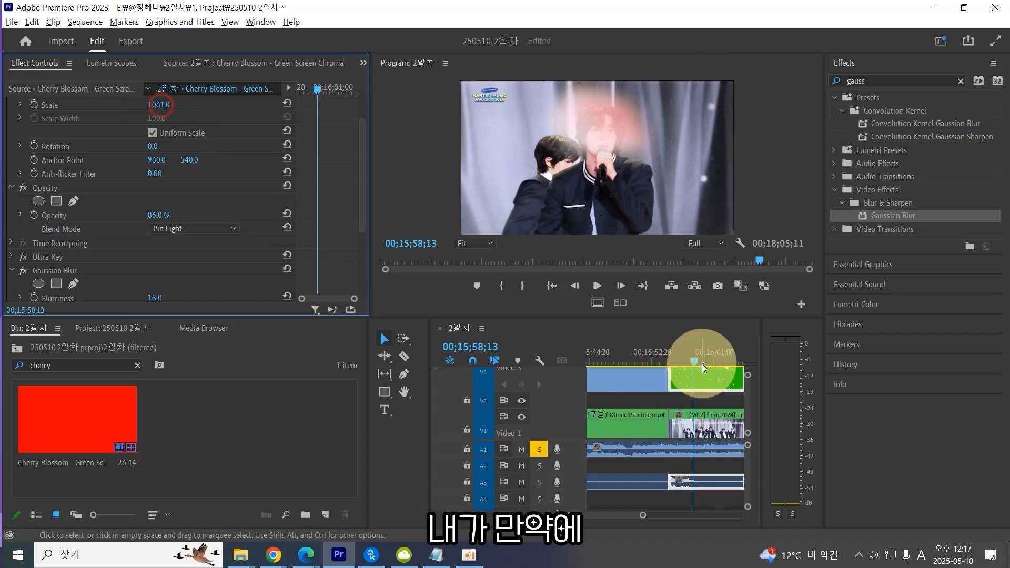
Preview the blurred blossom overlay in a maximized Program monitor, scrubbing and stepping frame by frame.
key(grave)
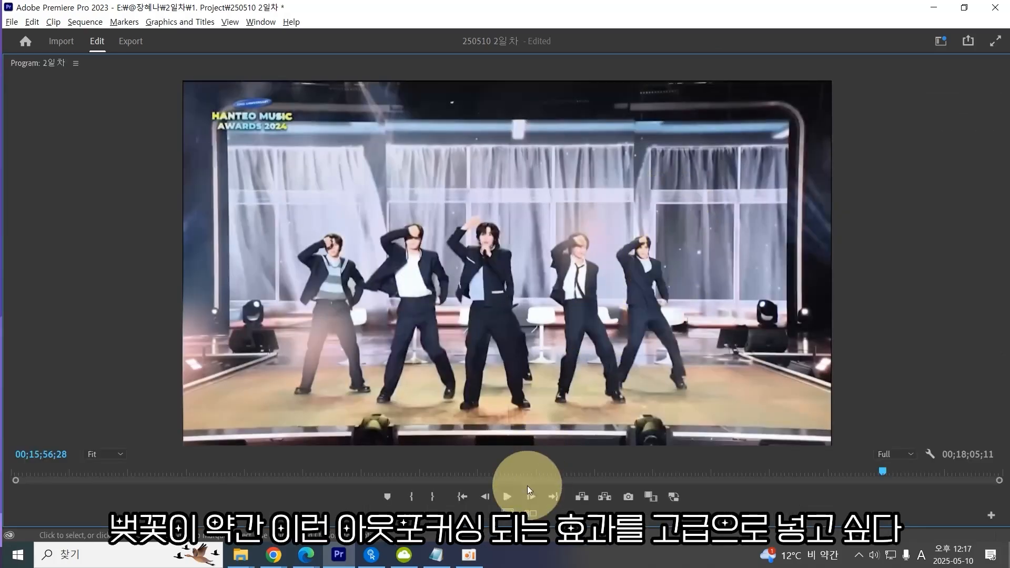
key(grave)
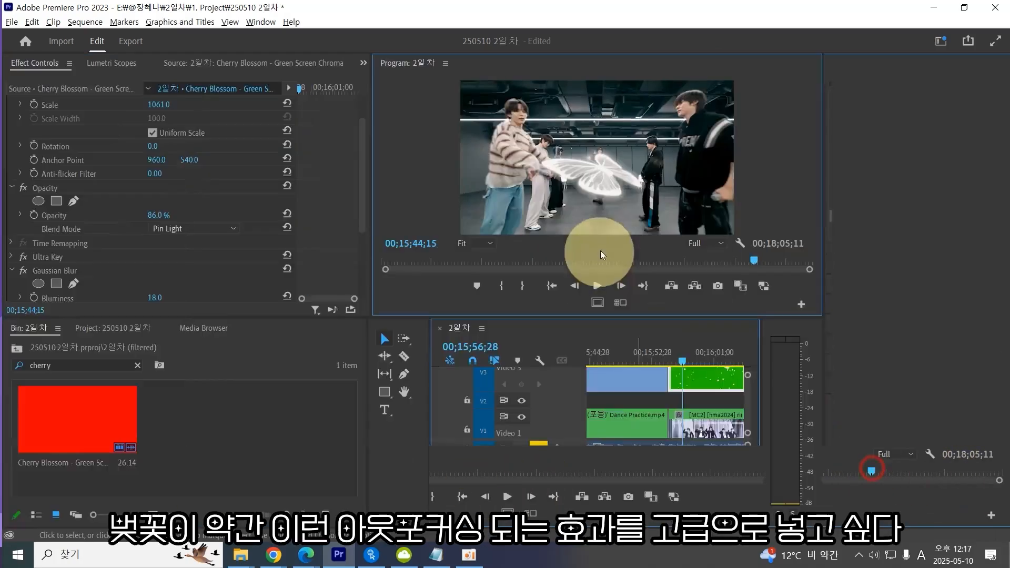
key(grave)
key(grave)
drag(683, 349, 706, 352)
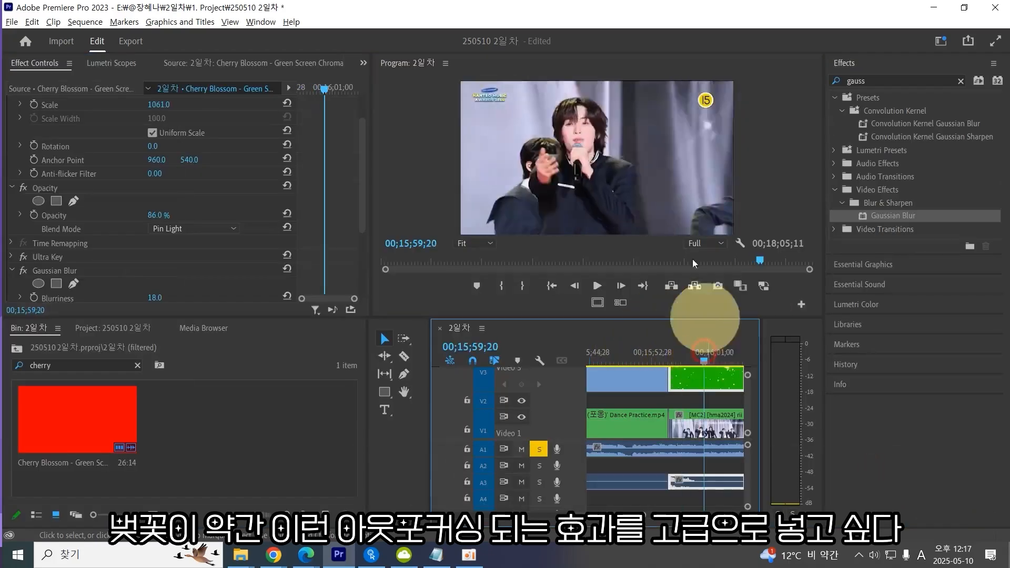
key(grave)
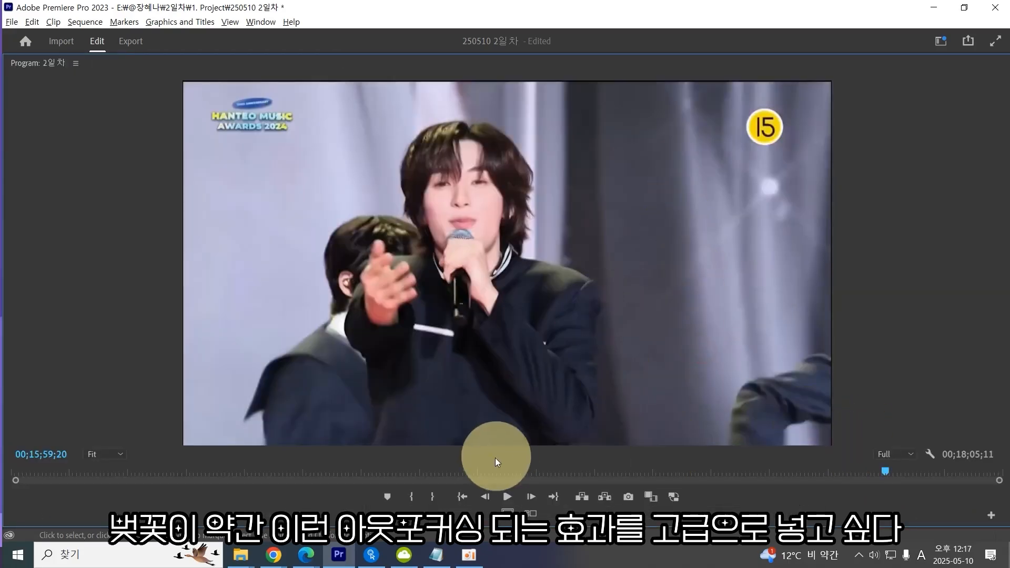
key(grave)
drag(697, 363, 718, 361)
key(grave)
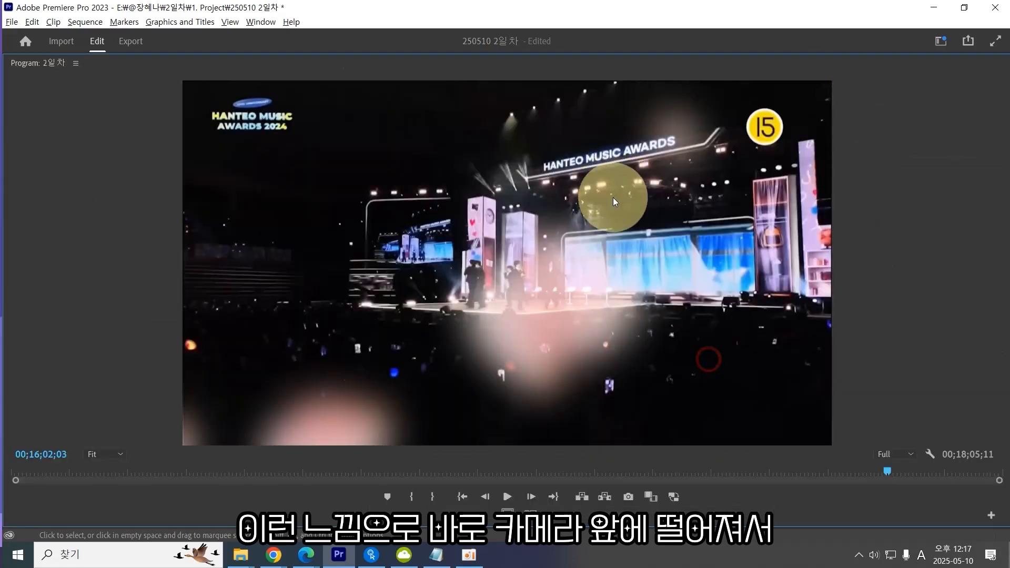
key(Left)
key(Left)
key(Left)
key(Left)
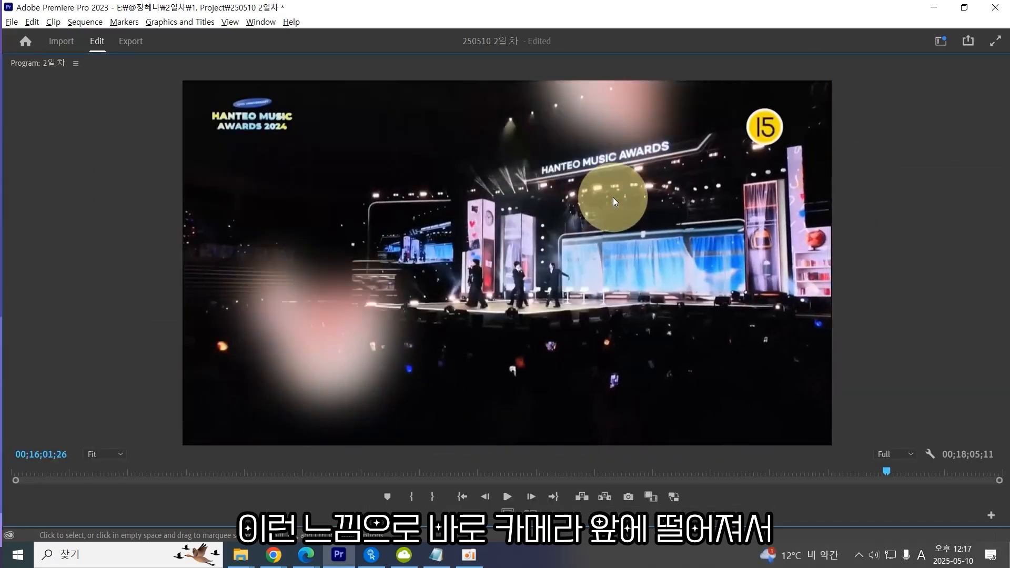
key(Right)
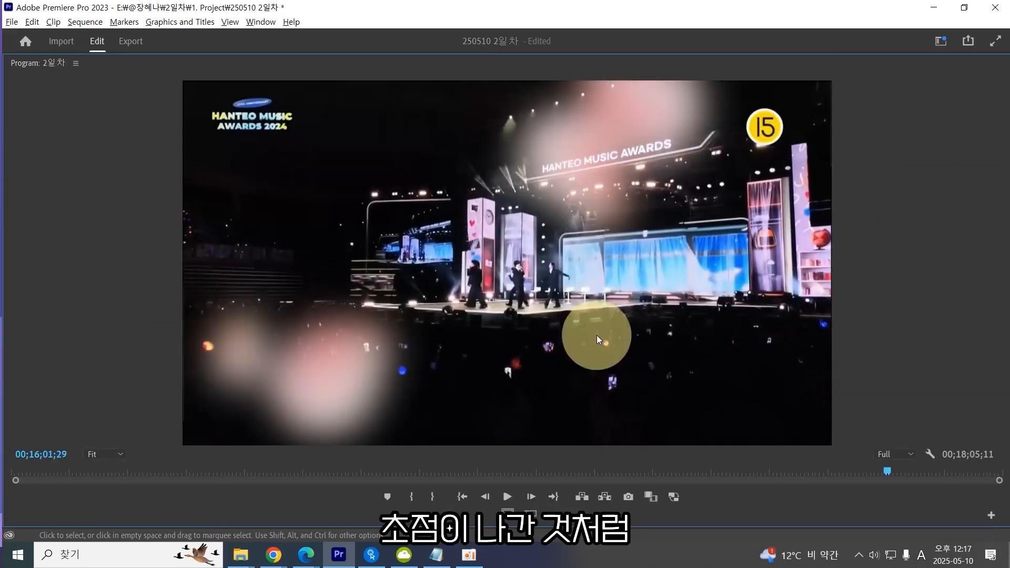
key(grave)
Lower the Gaussian Blur's Blurriness to 8.
scroll(209, 272, down, 3)
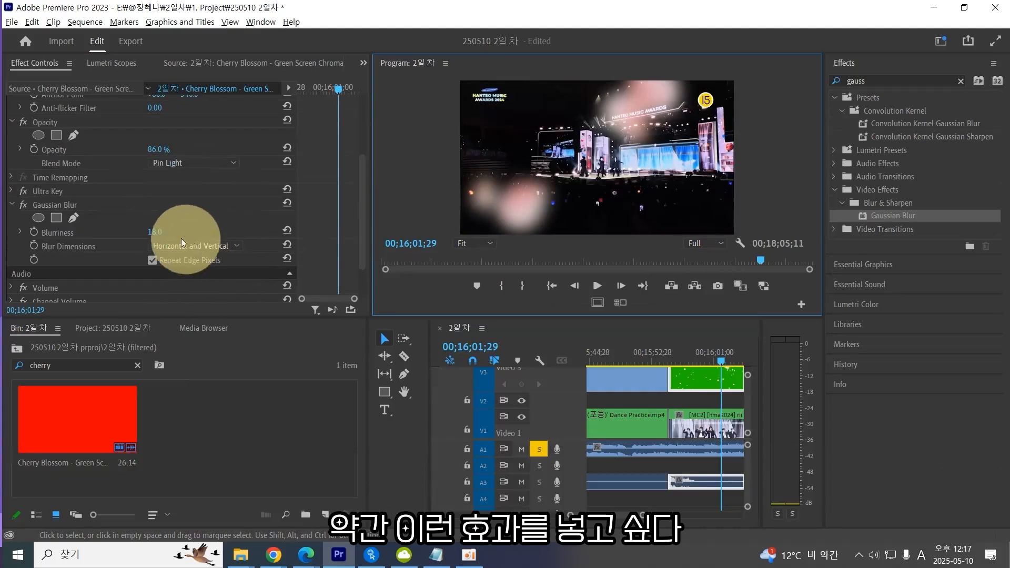
drag(156, 232, 134, 241)
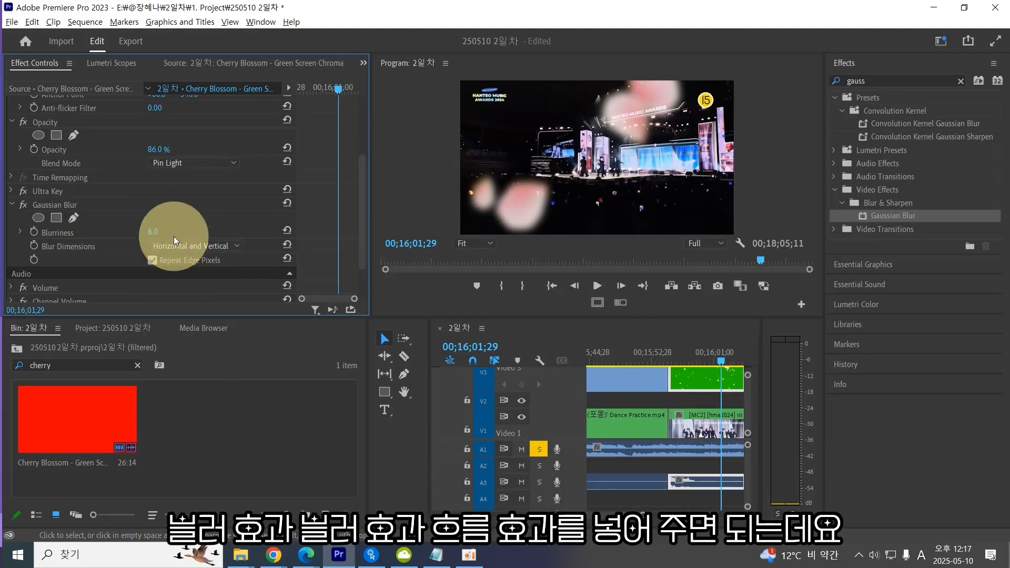
Search the effects for blur and apply Camera Blur to the cherry blossom clip.
click(73, 205)
click(892, 81)
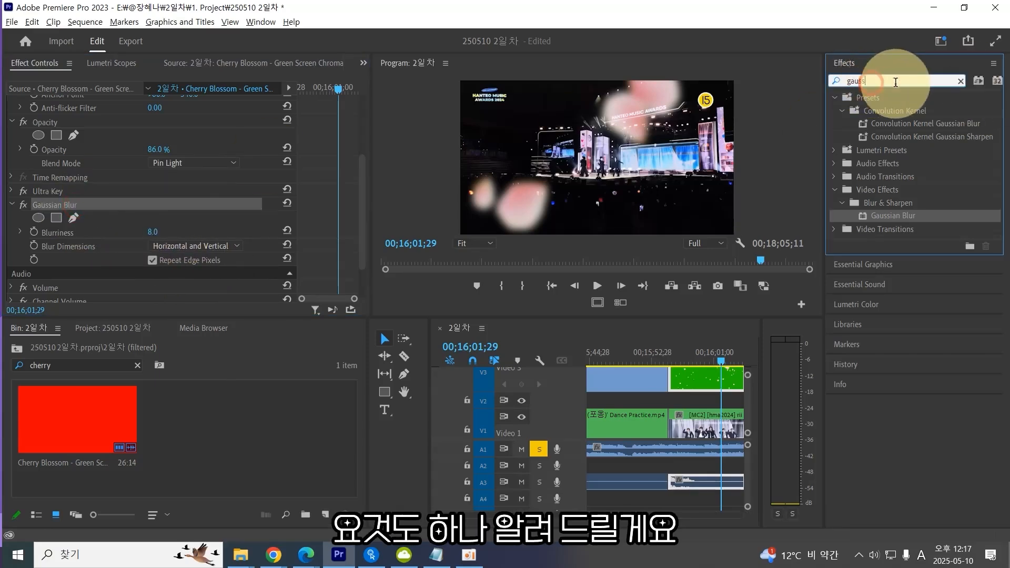
text(blur)
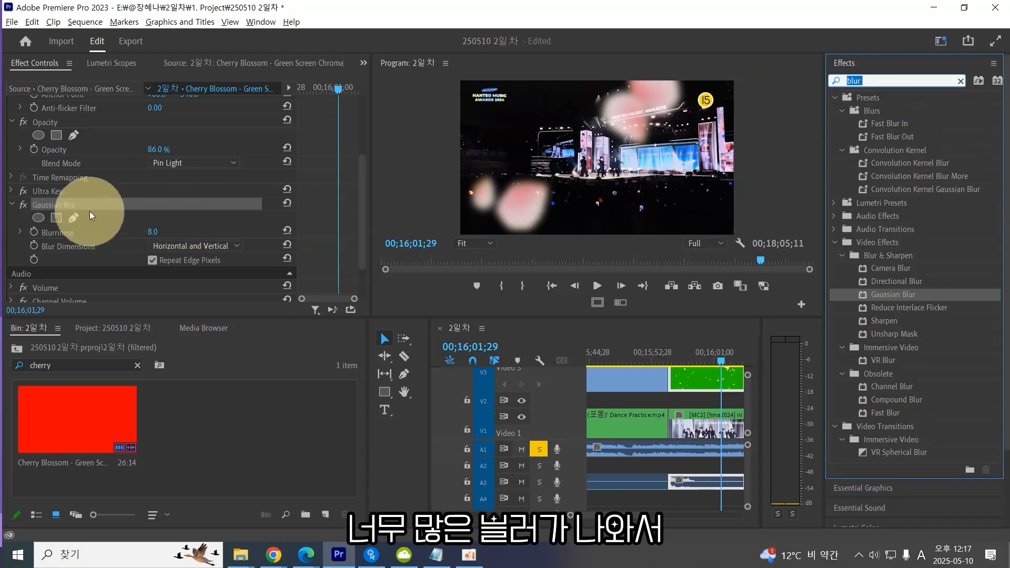
double_click(893, 268)
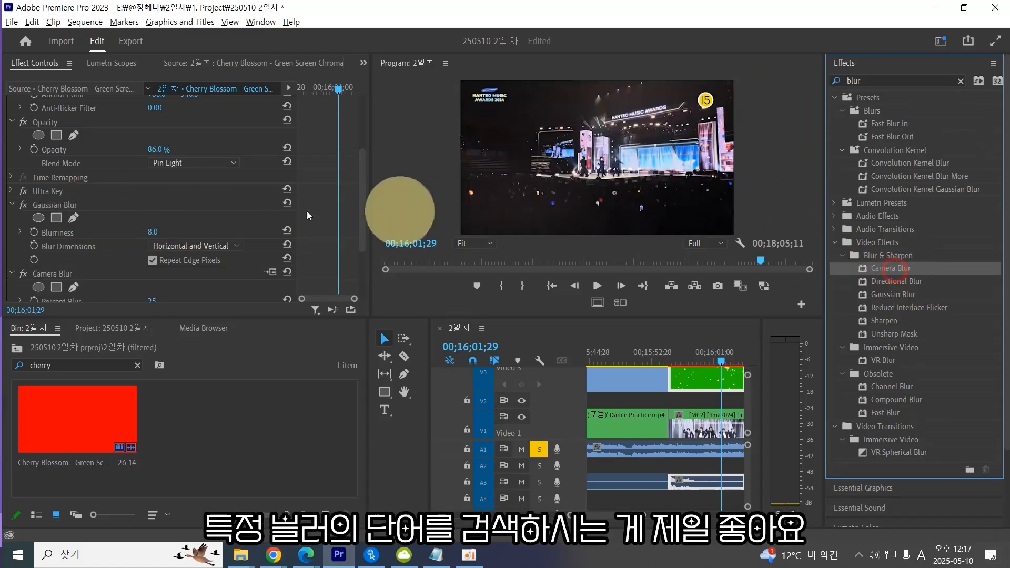
Remove the Gaussian Blur effect from the cherry blossom clip.
click(62, 205)
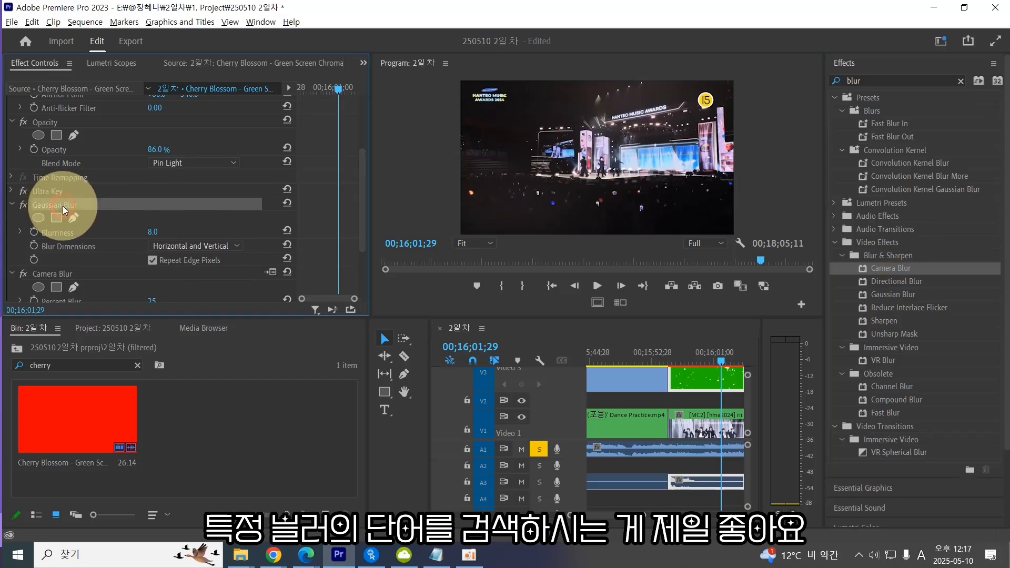
key(Delete)
drag(149, 232, 211, 230)
key(ctrl+z)
key(ctrl+z)
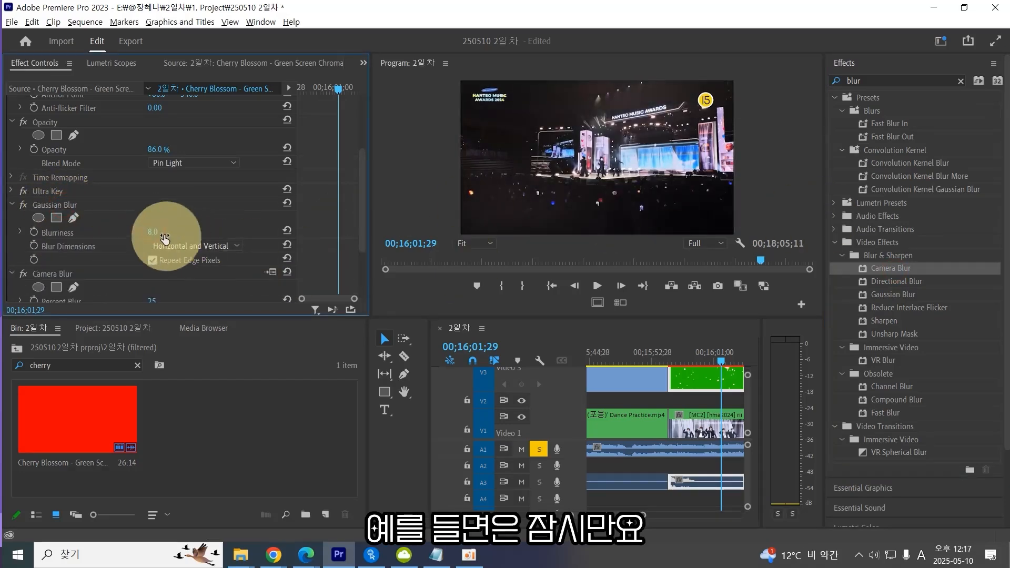
key(ctrl+shift+z)
Set the Camera Blur's Percent Blur to 3.
click(218, 227)
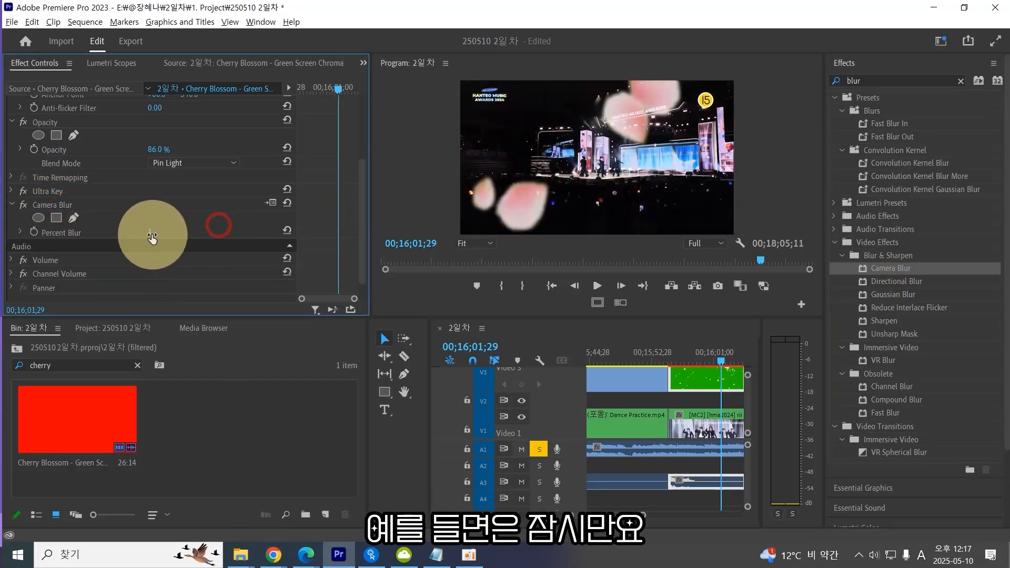
click(150, 232)
text(3)
key(Return)
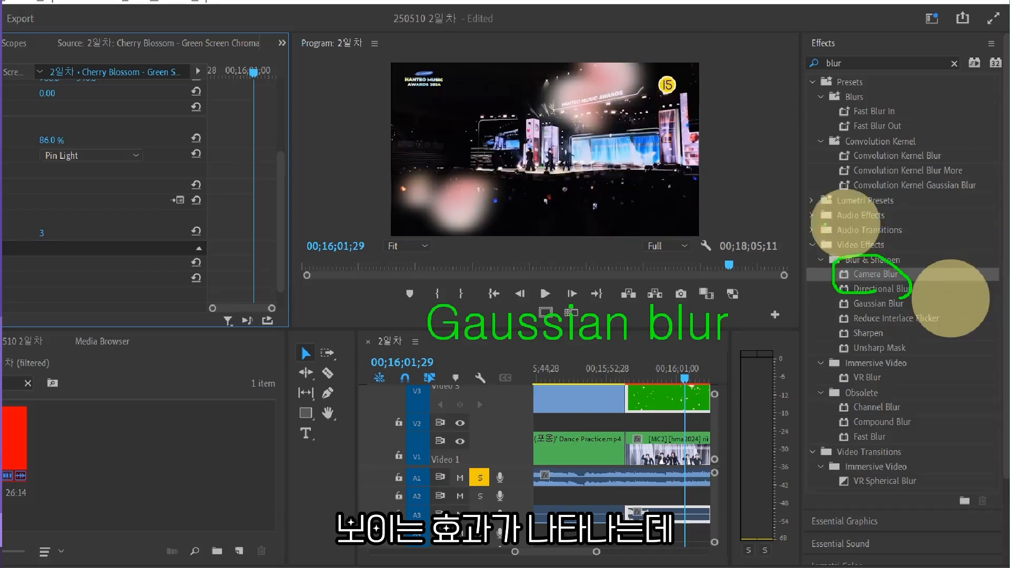
mouse_move(352, 319)
mouse_down()
mouse_move(363, 344)
mouse_move(401, 349)
mouse_move(352, 318)
mouse_up()
mouse_move(303, 179)
mouse_down()
mouse_move(376, 153)
mouse_move(367, 193)
mouse_up()
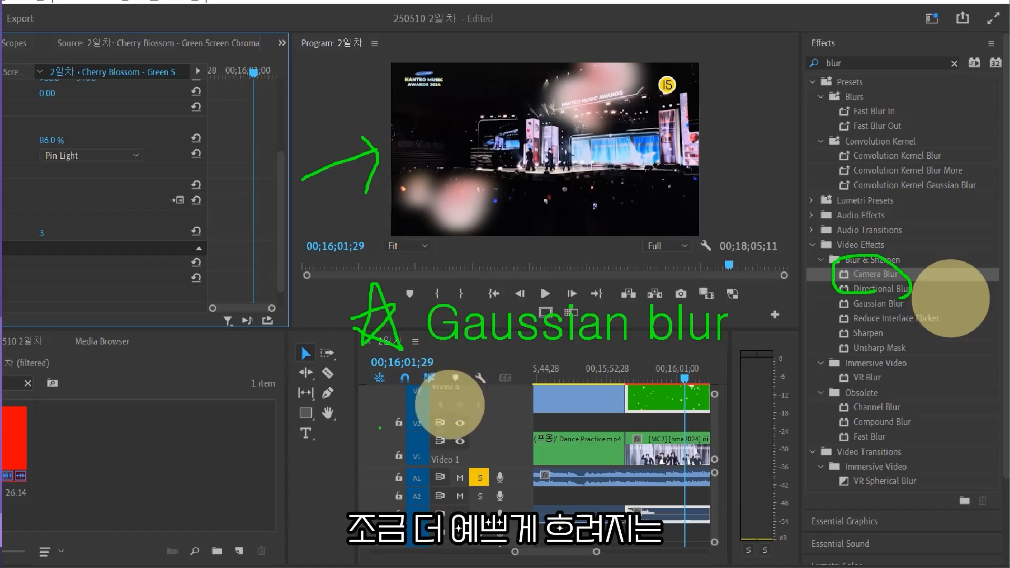
mouse_move(380, 428)
mouse_down()
mouse_move(329, 432)
mouse_move(374, 410)
mouse_move(367, 459)
mouse_up()
key(t)
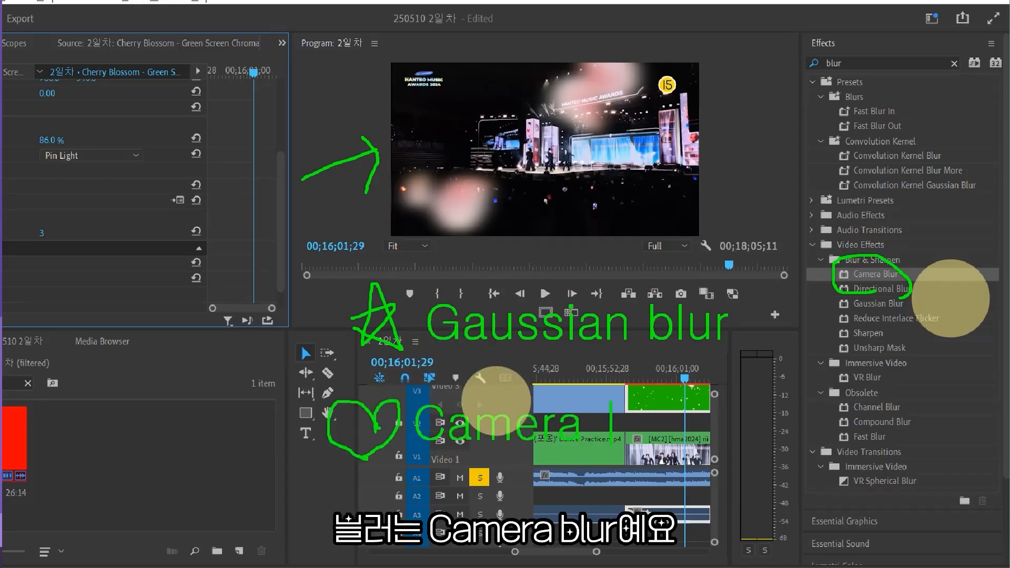
text(Camera Blur)
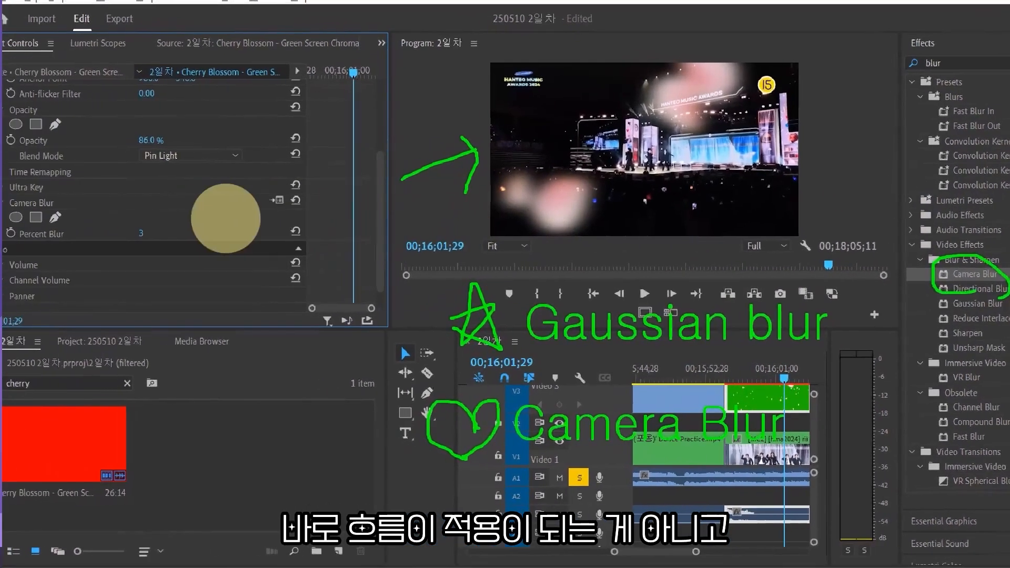
mouse_move(127, 226)
mouse_down()
mouse_move(165, 207)
mouse_move(172, 248)
mouse_up()
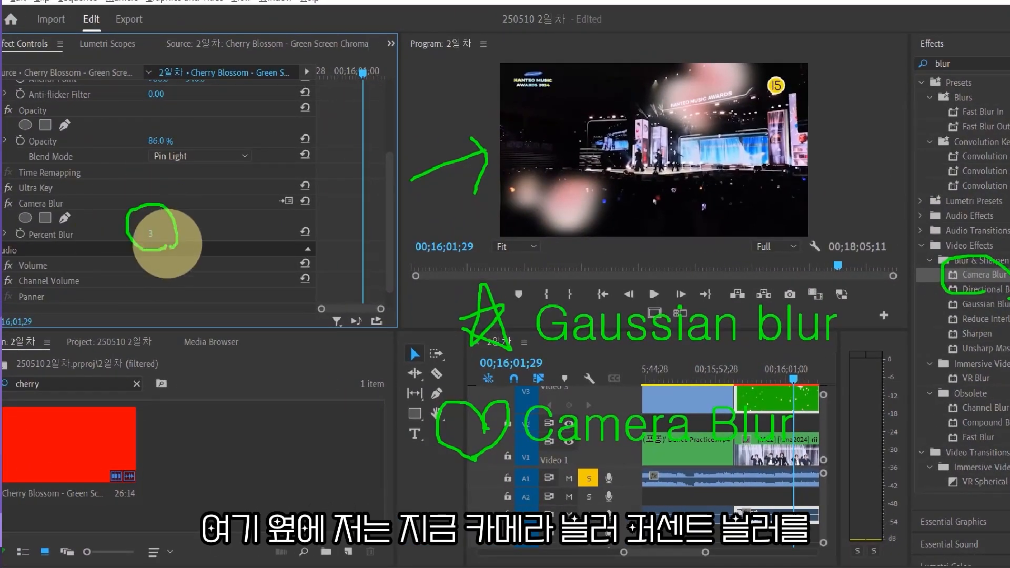
drag(211, 221, 227, 261)
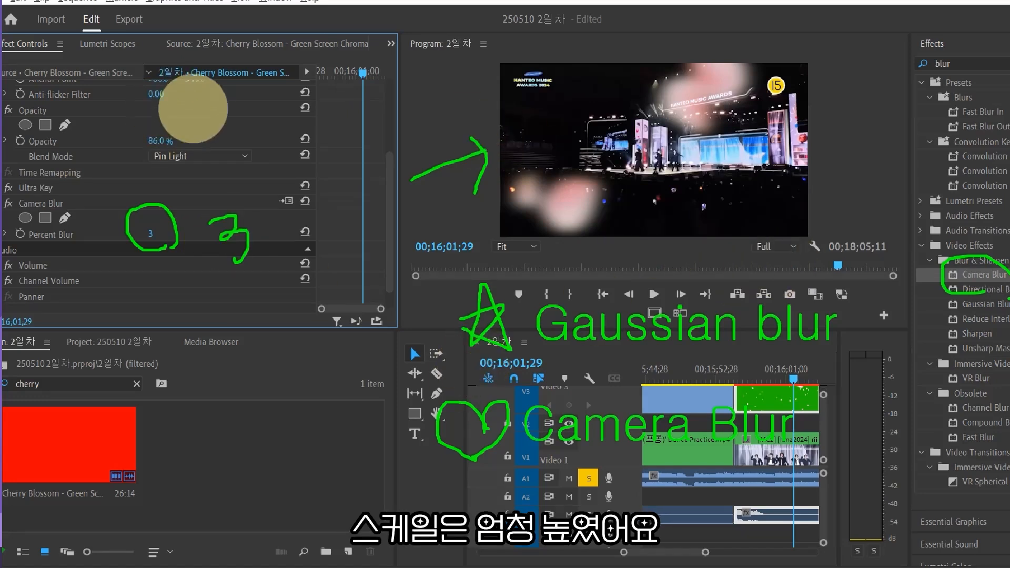
mouse_move(161, 59)
mouse_down()
mouse_move(203, 81)
mouse_move(280, 50)
mouse_move(312, 101)
mouse_up()
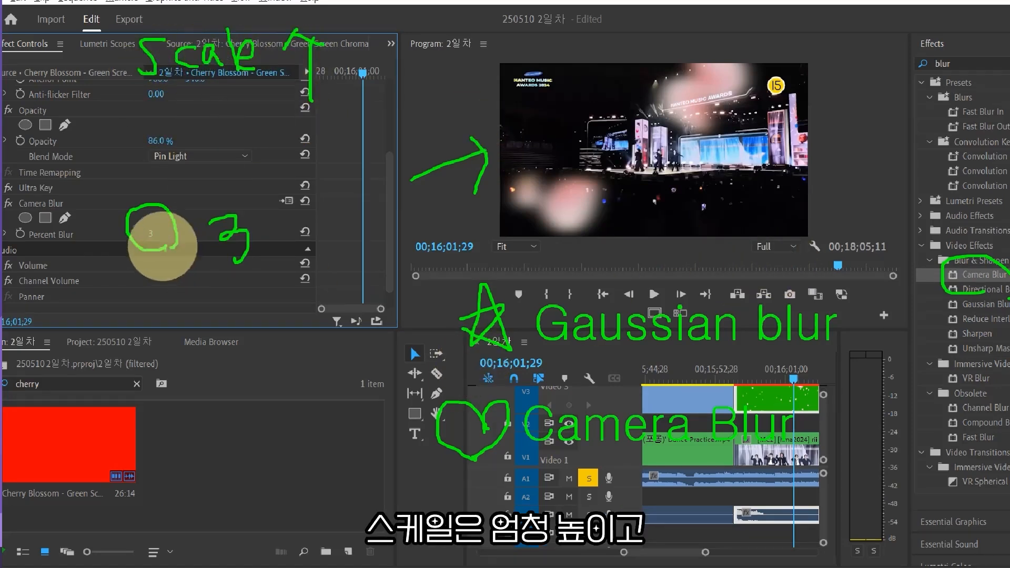
mouse_move(135, 280)
mouse_down()
mouse_move(255, 280)
mouse_move(256, 289)
mouse_up()
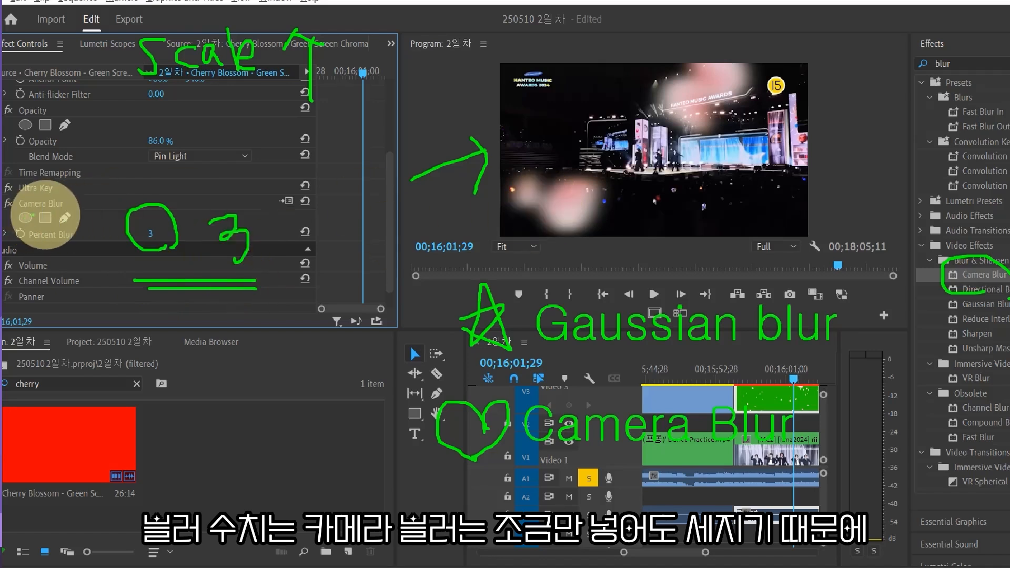
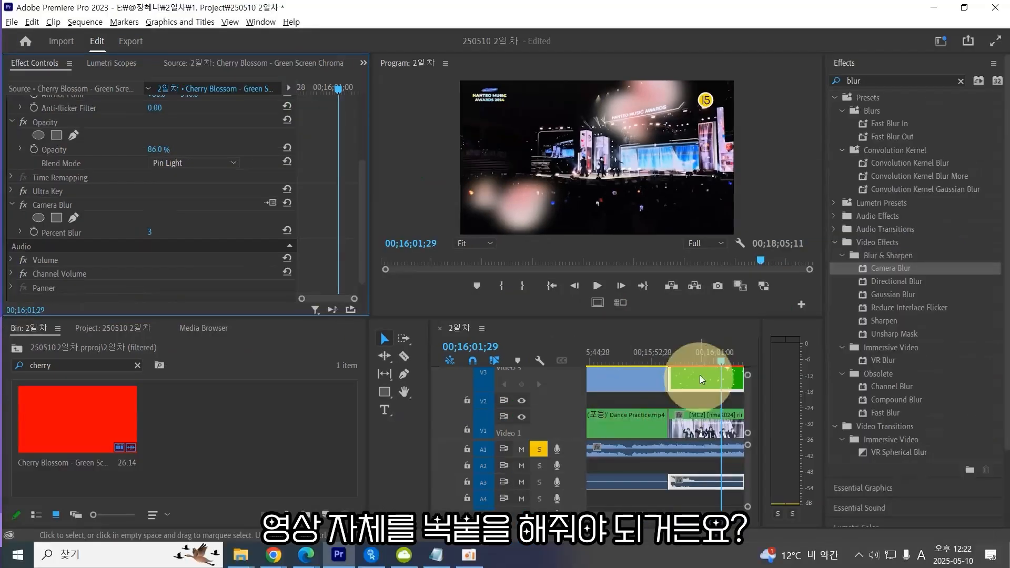
Copy the cherry blossom green screen clip on Video 3.
click(785, 406)
key(grave)
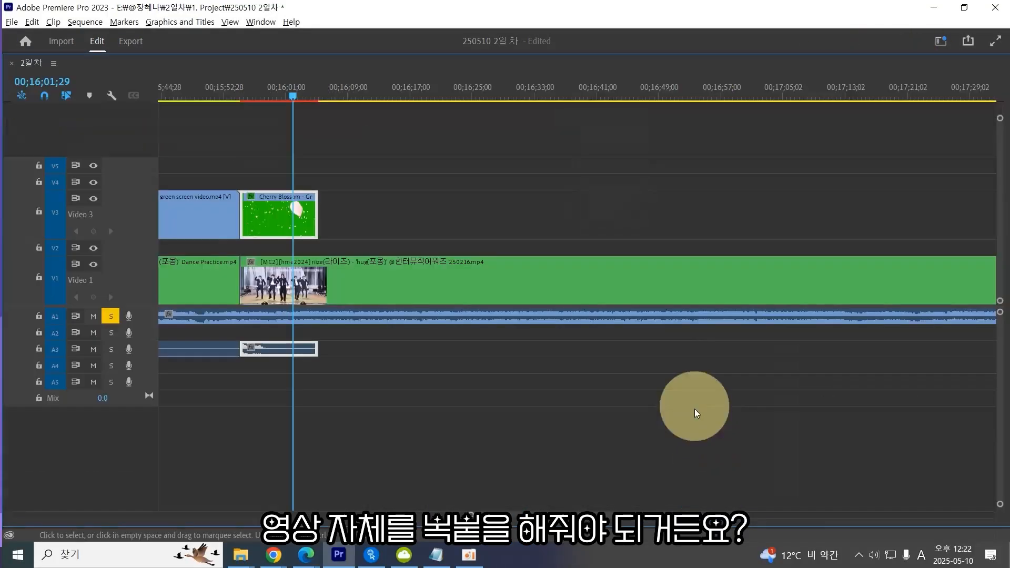
click(309, 212)
click(340, 181)
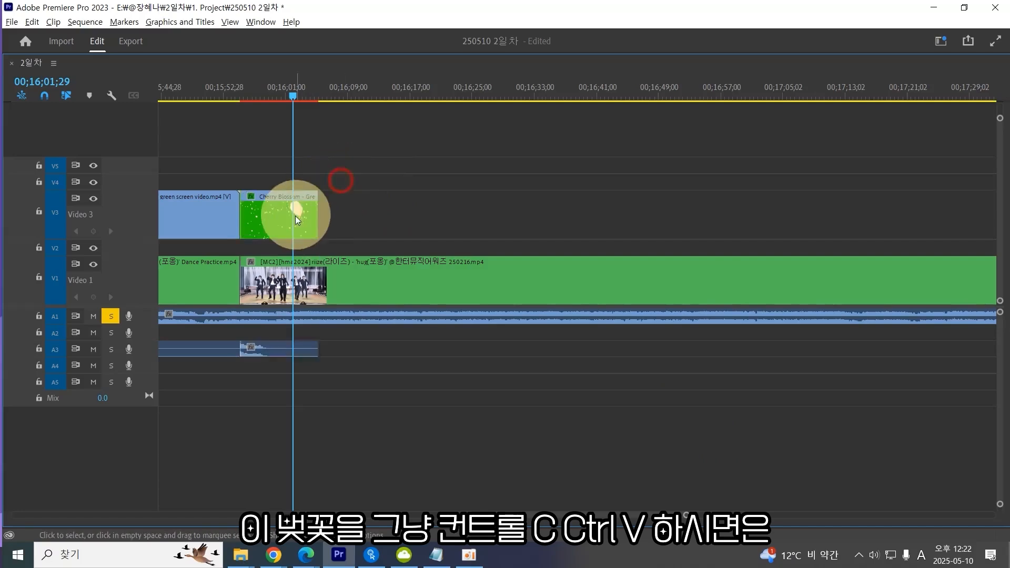
click(296, 216)
key(ctrl+c)
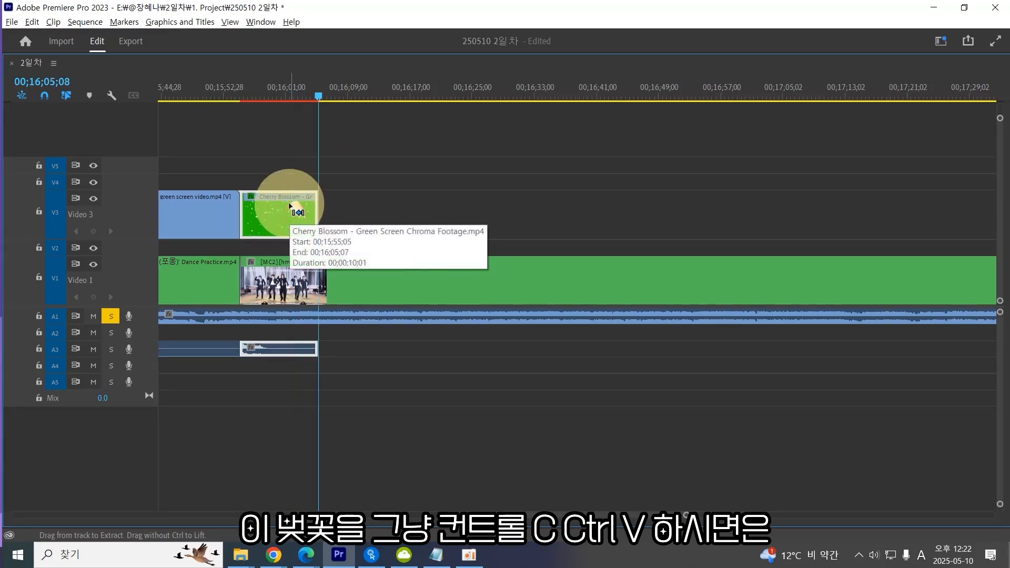
Paste repeated copies of the cherry blossom clip after the original on Video 3.
key(ctrl+v)
key(ctrl+v)
key(ctrl+v)
key(ctrl+v)
key(ctrl+v)
key(ctrl+v)
key(ctrl+v)
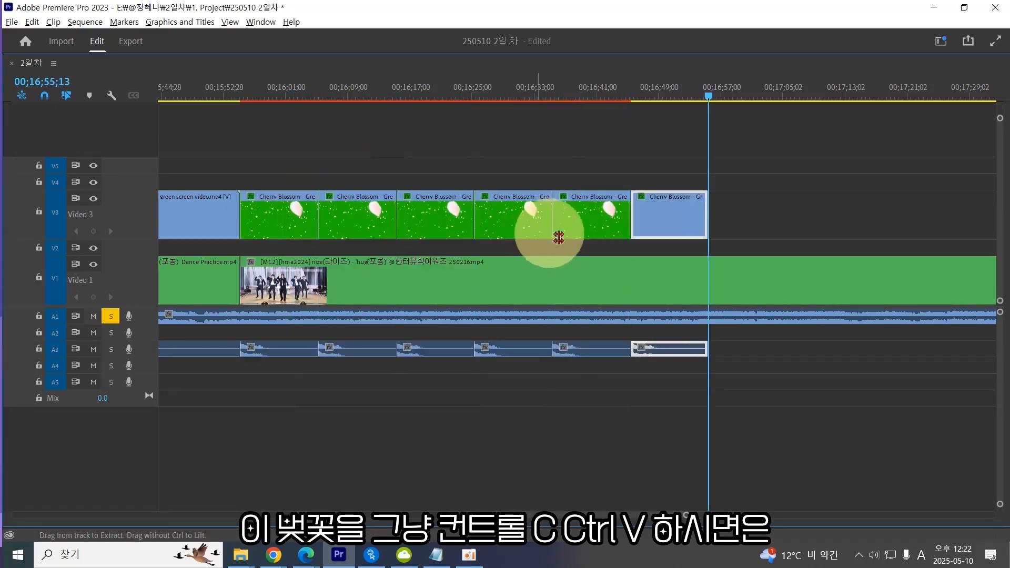
key(minus)
key(minus)
key(ctrl+v)
key(ctrl+v)
key(ctrl+v)
key(ctrl+v)
key(ctrl+v)
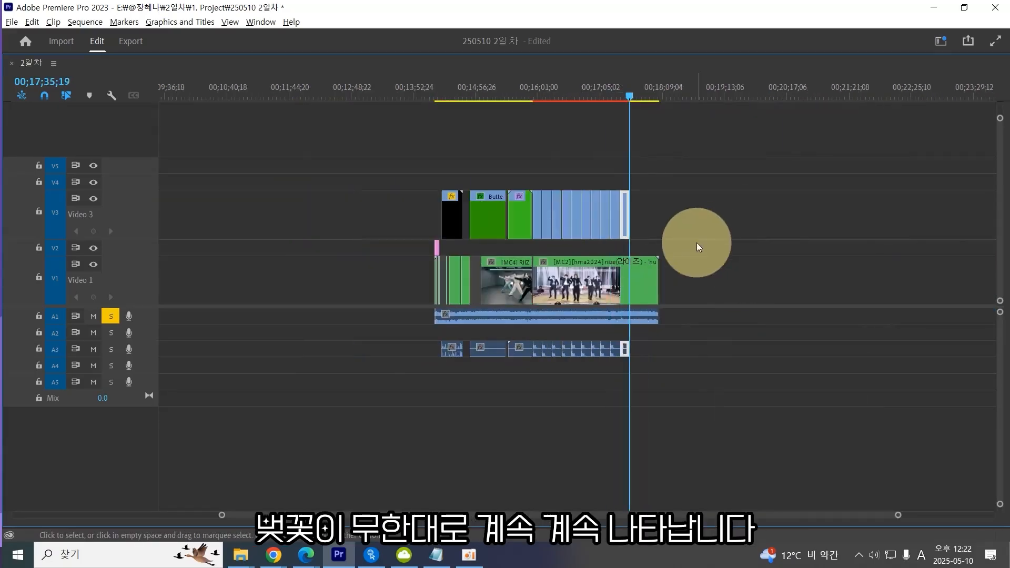
drag(627, 95, 532, 99)
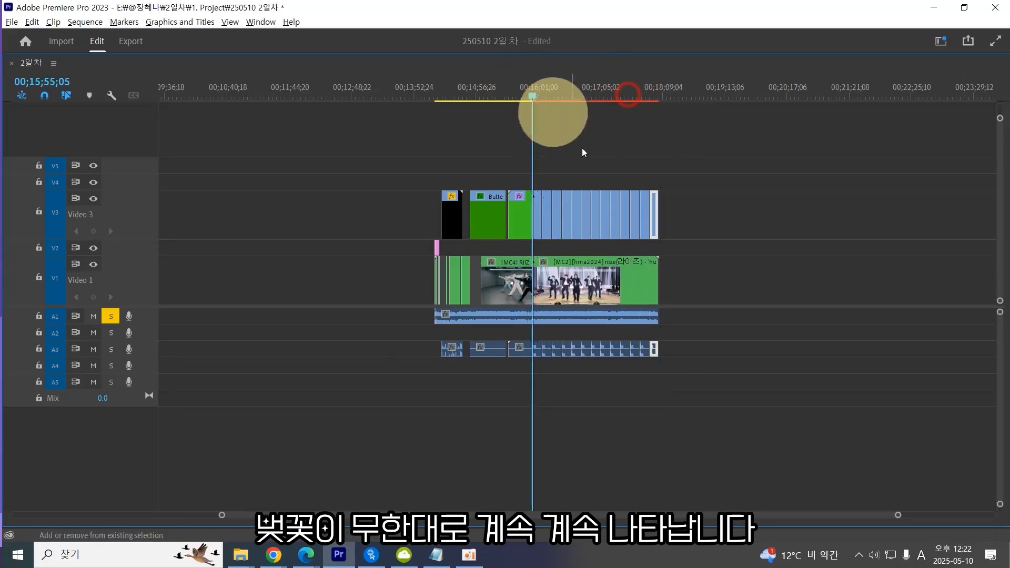
key(equal)
key(equal)
key(equal)
key(minus)
drag(902, 169, 598, 214)
key(Delete)
key(equal)
click(617, 229)
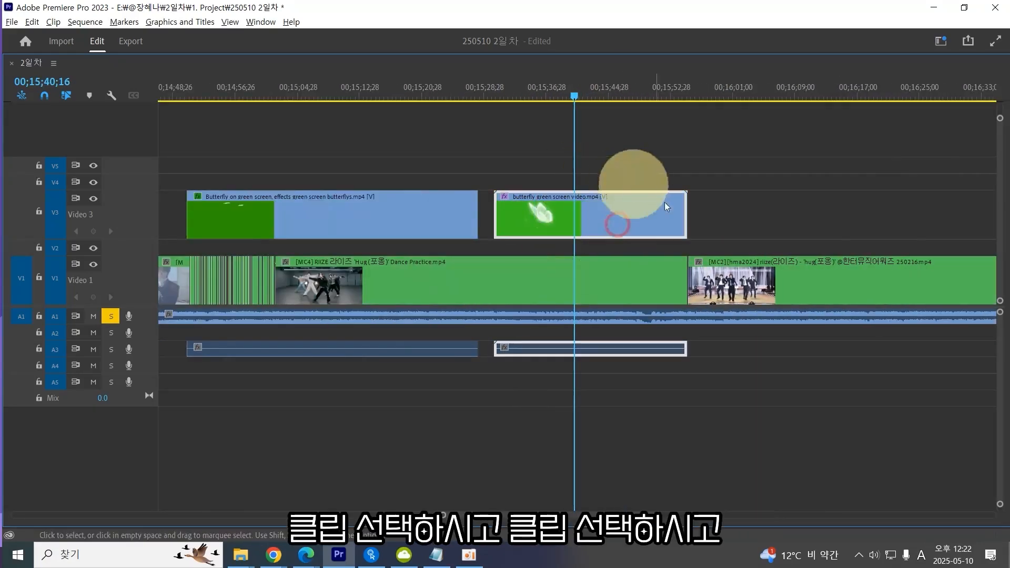
key(ctrl+z)
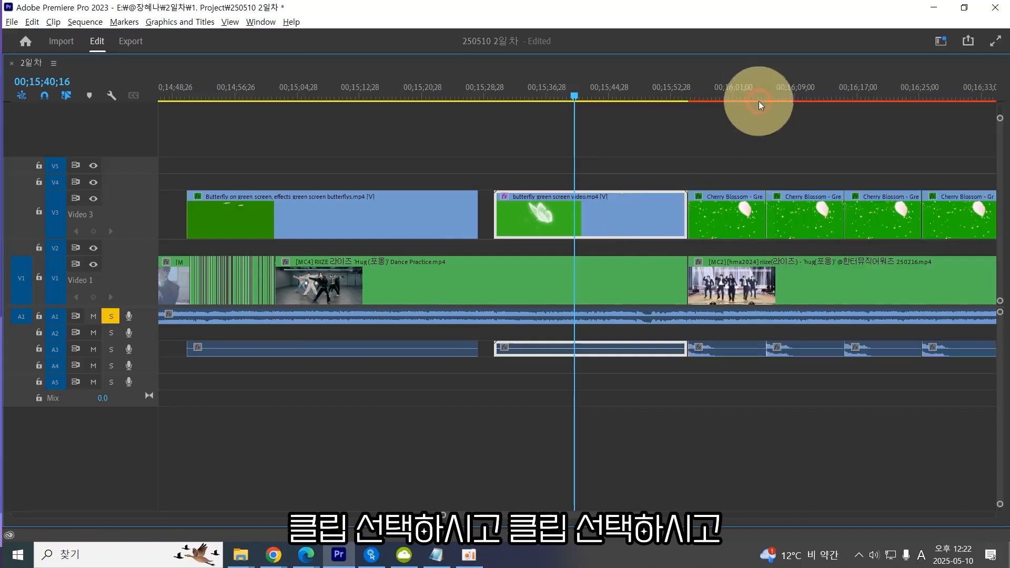
Delete all pasted cherry blossom copies that follow the original clip on Video 3.
click(747, 97)
key(a)
click(814, 211)
key(Delete)
click(725, 213)
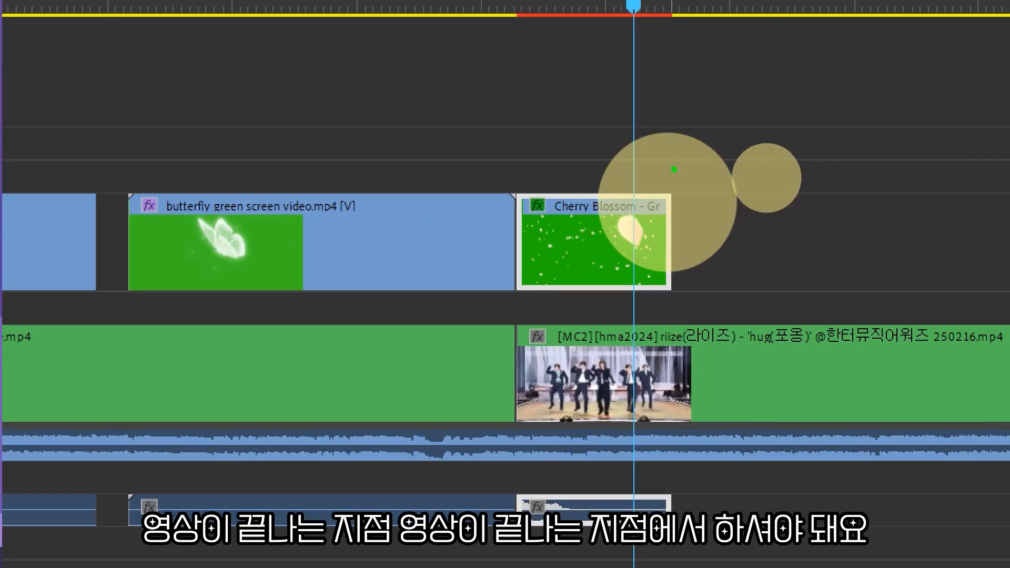
drag(674, 168, 682, 249)
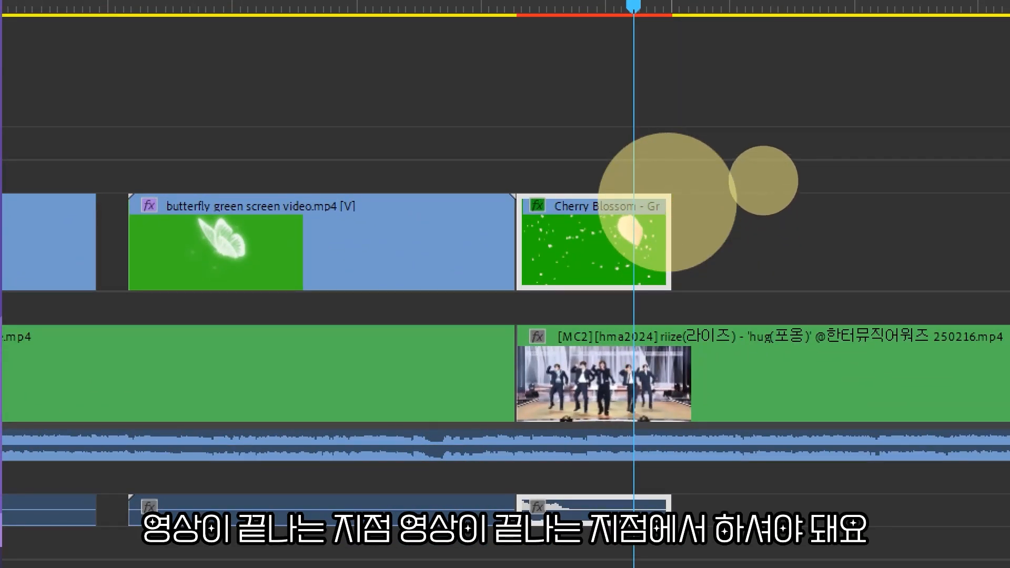
drag(668, 174, 669, 321)
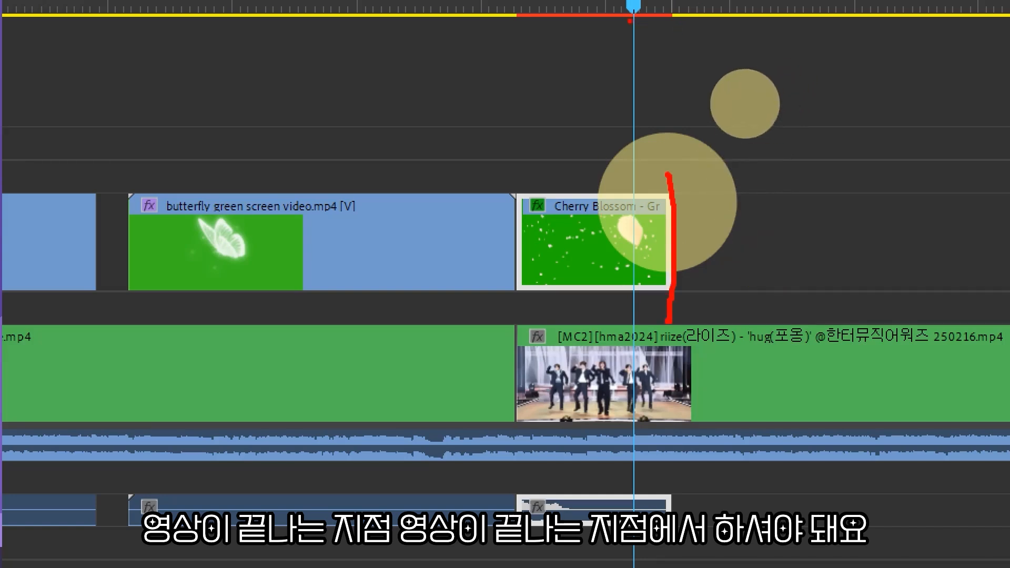
drag(640, 44, 676, 46)
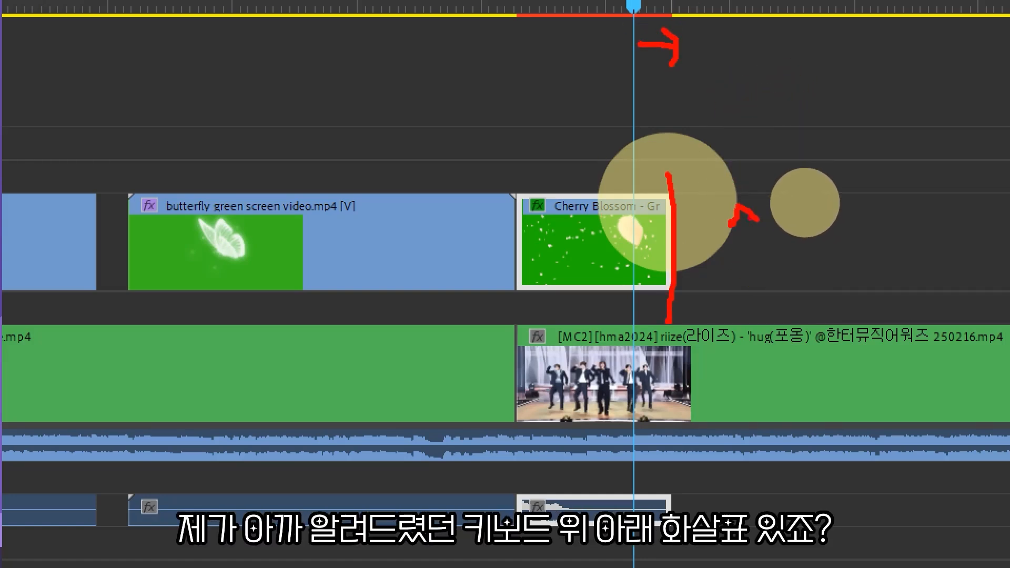
mouse_move(741, 211)
mouse_down()
mouse_move(745, 251)
mouse_move(766, 251)
mouse_move(719, 225)
mouse_move(776, 200)
mouse_move(779, 248)
mouse_up()
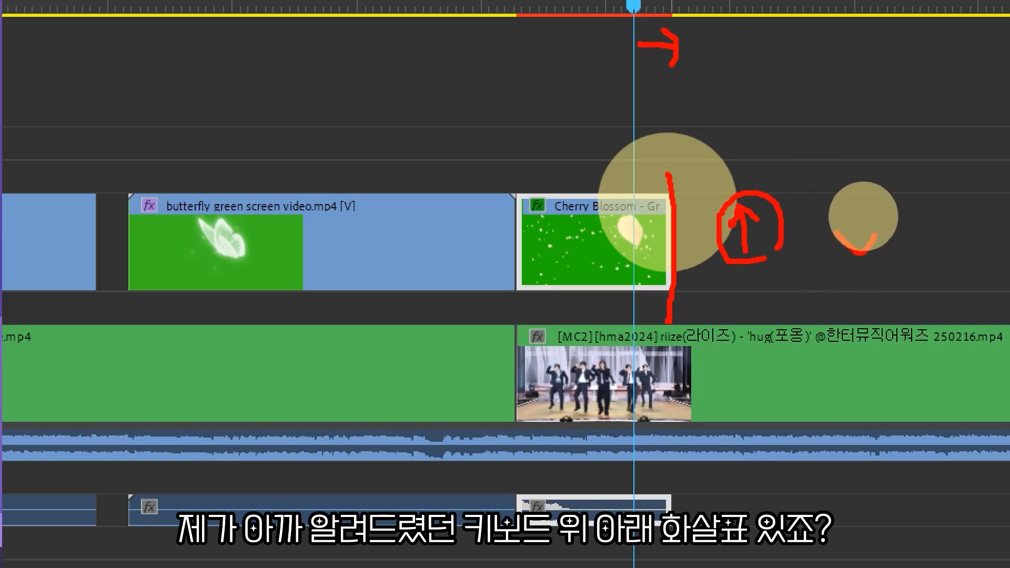
mouse_move(861, 188)
mouse_down()
mouse_move(861, 253)
mouse_move(877, 271)
mouse_up()
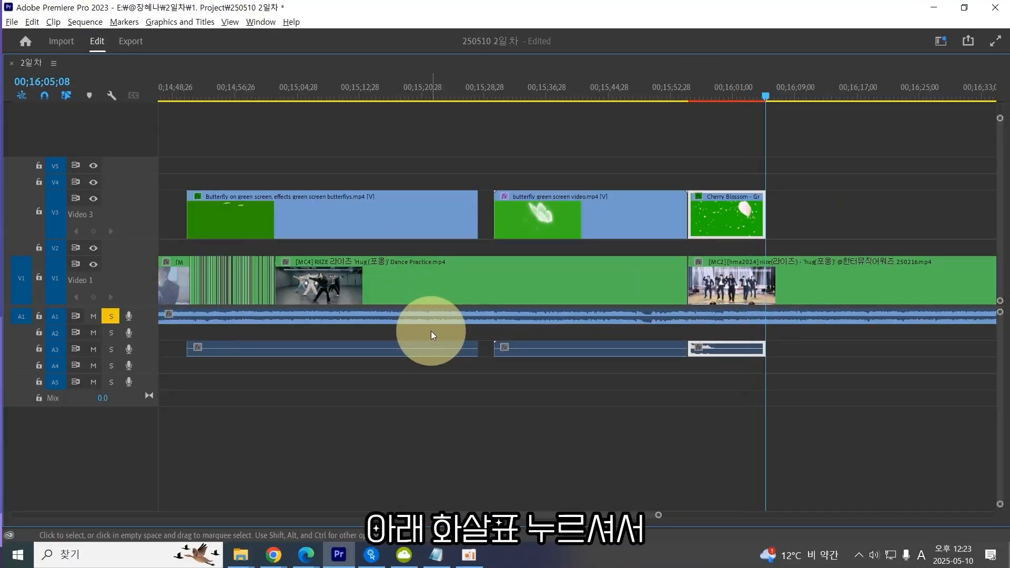
Paste repeated copies of the cherry blossom clip end to end on Video 3, starting at the original clip's end.
key(ctrl+v)
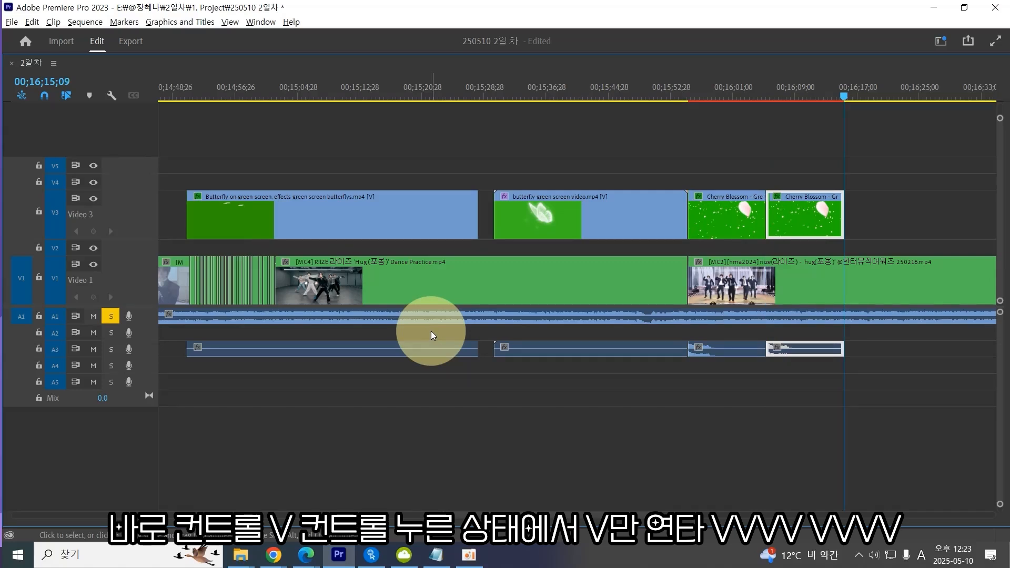
key(ctrl+v)
key(ctrl+v)
key(ctrl+v)
key(ctrl+v)
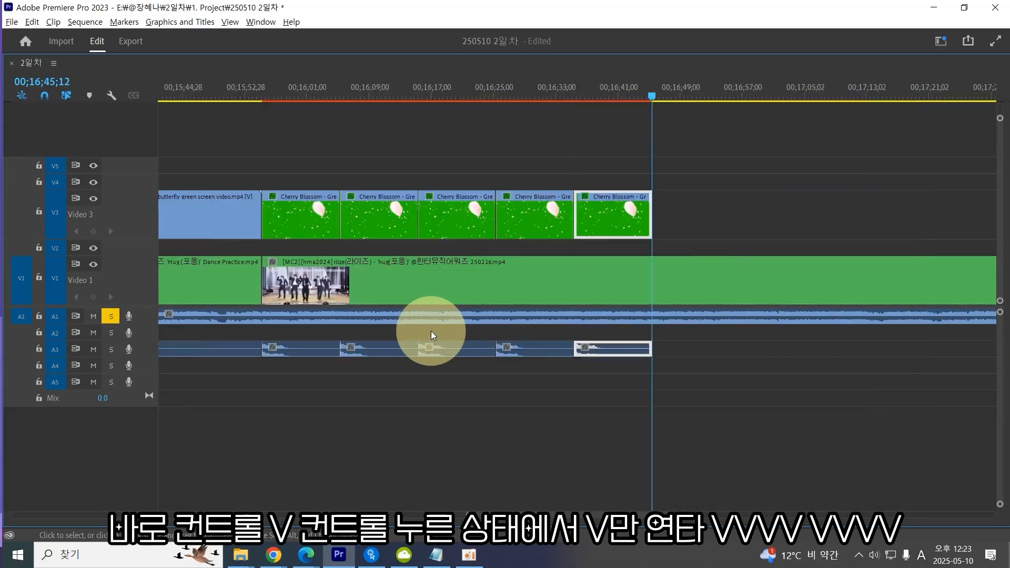
key(minus)
key(minus)
key(ctrl+v)
key(ctrl+v)
key(ctrl+v)
key(ctrl+v)
key(ctrl+v)
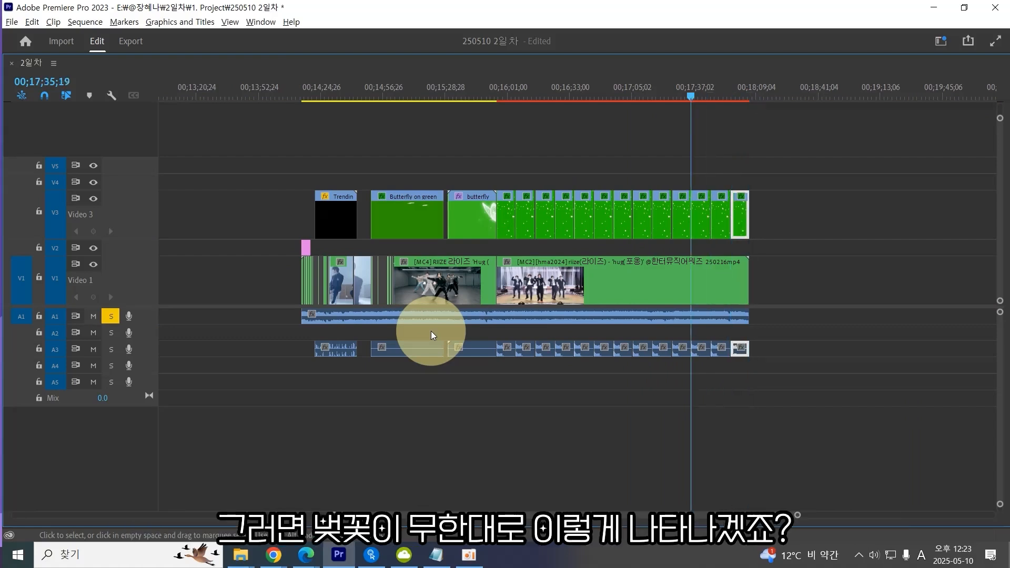
Play back the overlay section to review the repeated cherry blossom clips over the dance footage.
key(Up)
key(Up)
key(Up)
key(Up)
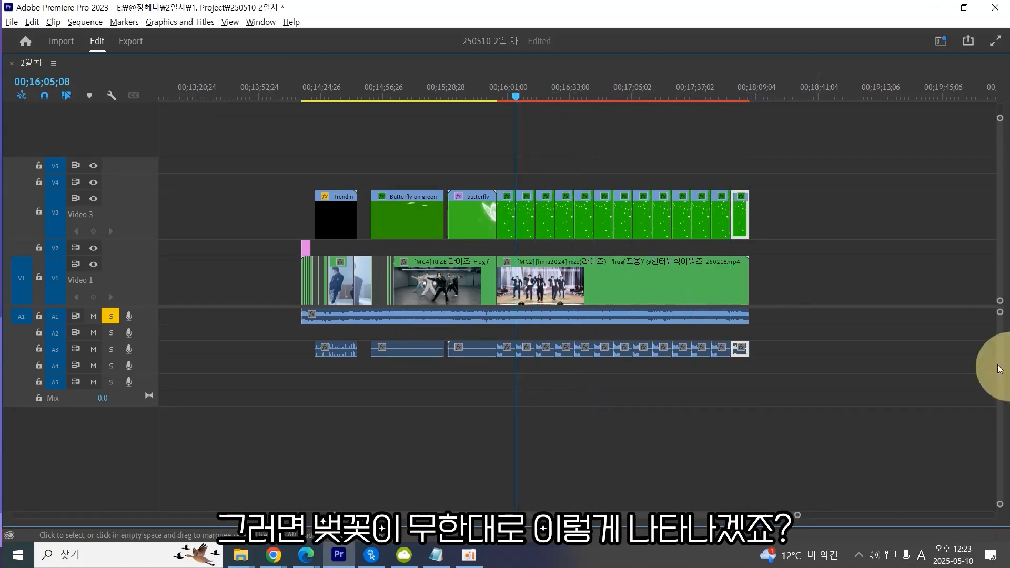
key(grave)
key(minus)
key(minus)
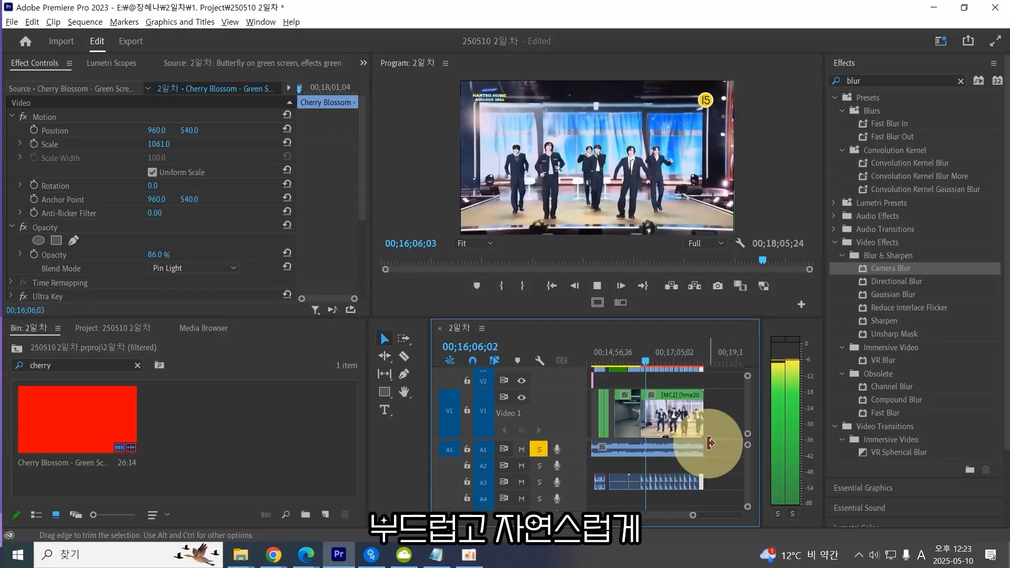
key(equal)
key(equal)
key(equal)
key(equal)
key(equal)
key(minus)
key(minus)
key(equal)
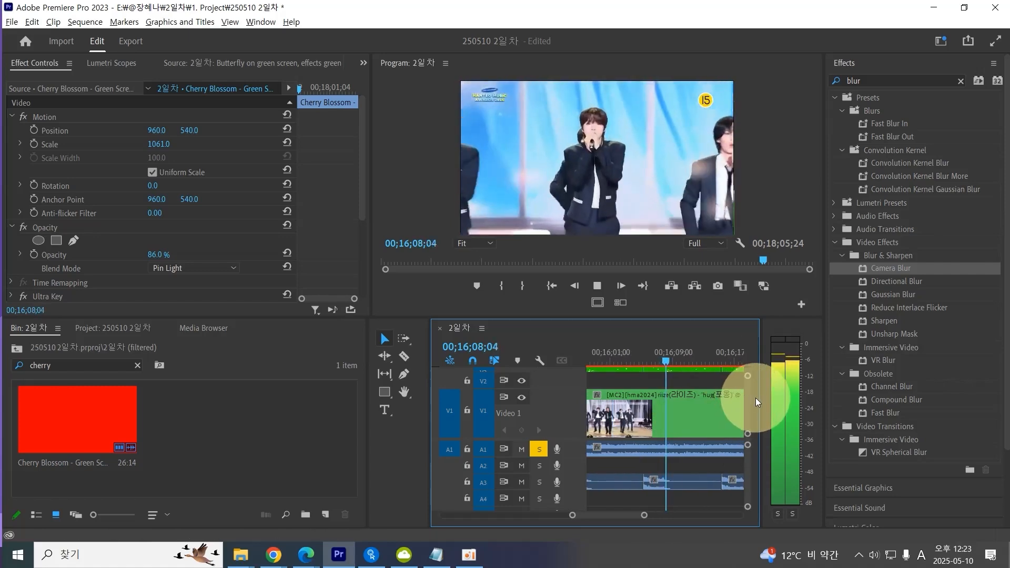
key(equal)
key(minus)
scroll(731, 388, up, 2)
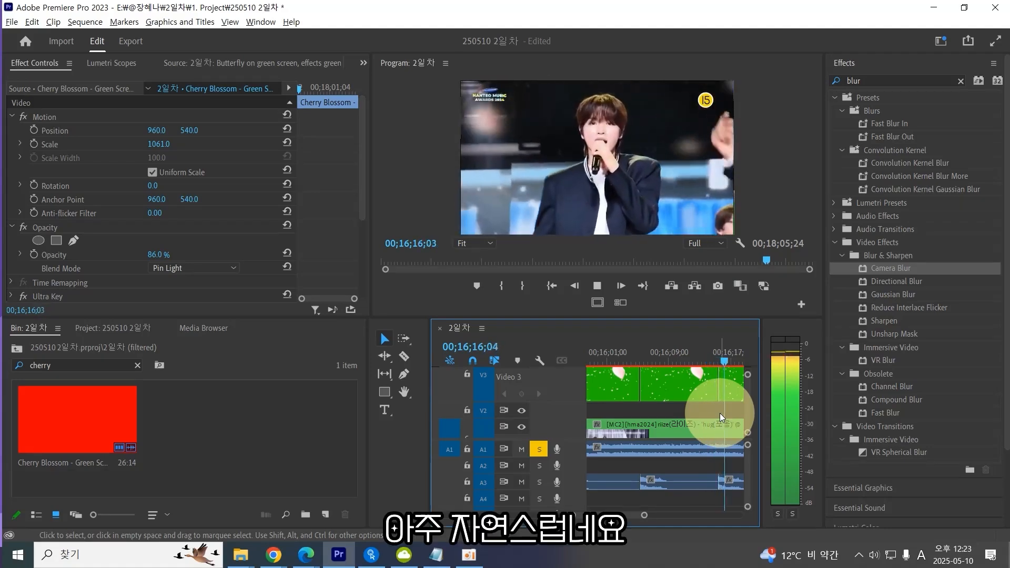
key(space)
Split the multicam clip on Video 1 at two points near the end of the sequence with the Razor tool.
key(minus)
key(minus)
key(minus)
key(minus)
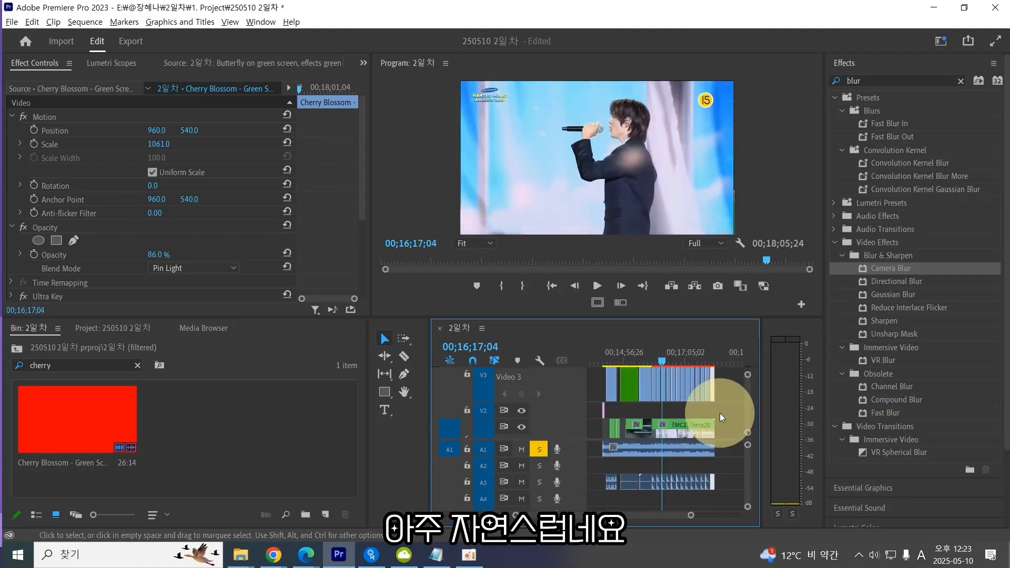
drag(725, 409, 718, 365)
click(730, 389)
click(728, 393)
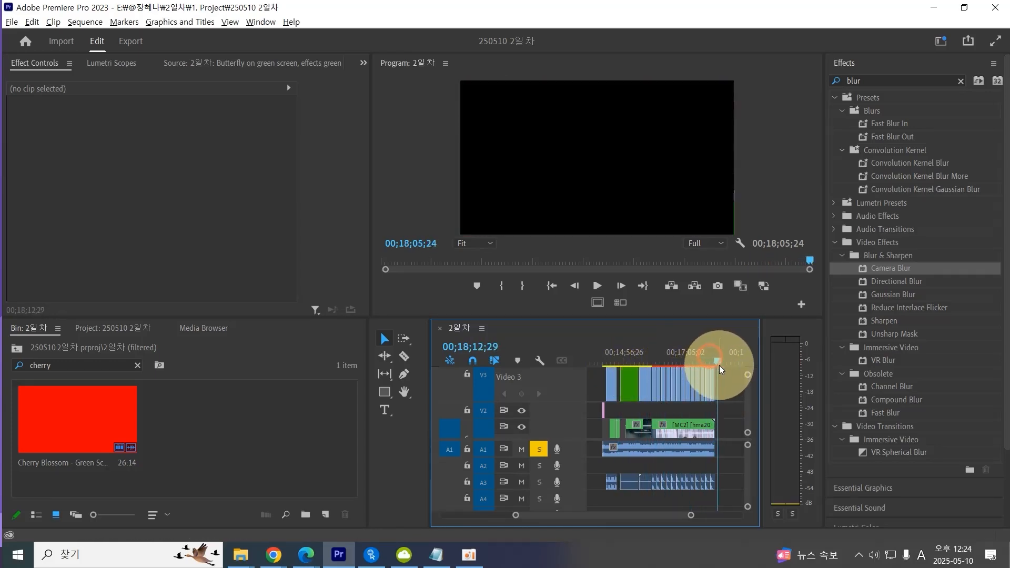
click(680, 455)
click(728, 418)
click(708, 426)
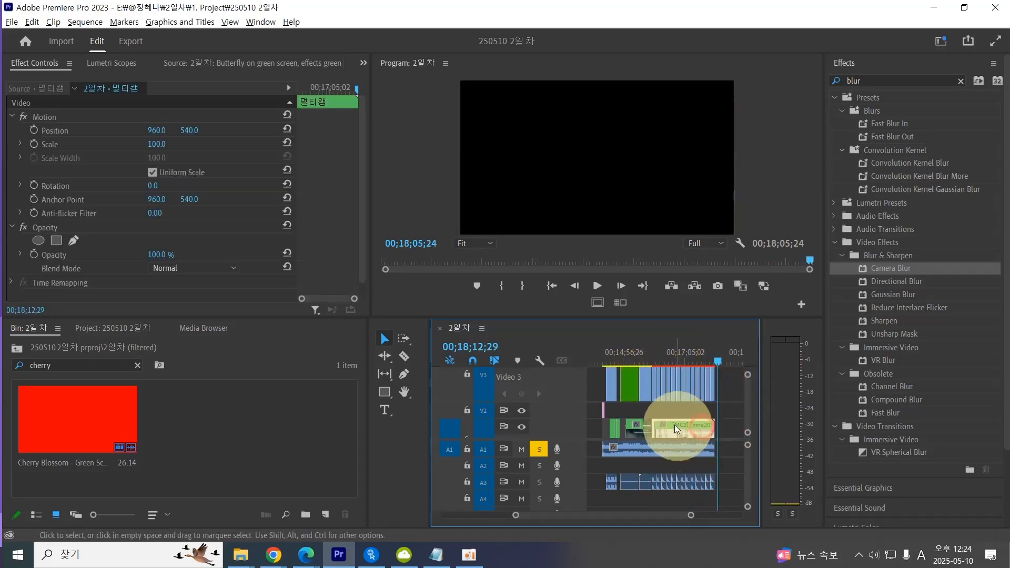
key(c)
click(675, 431)
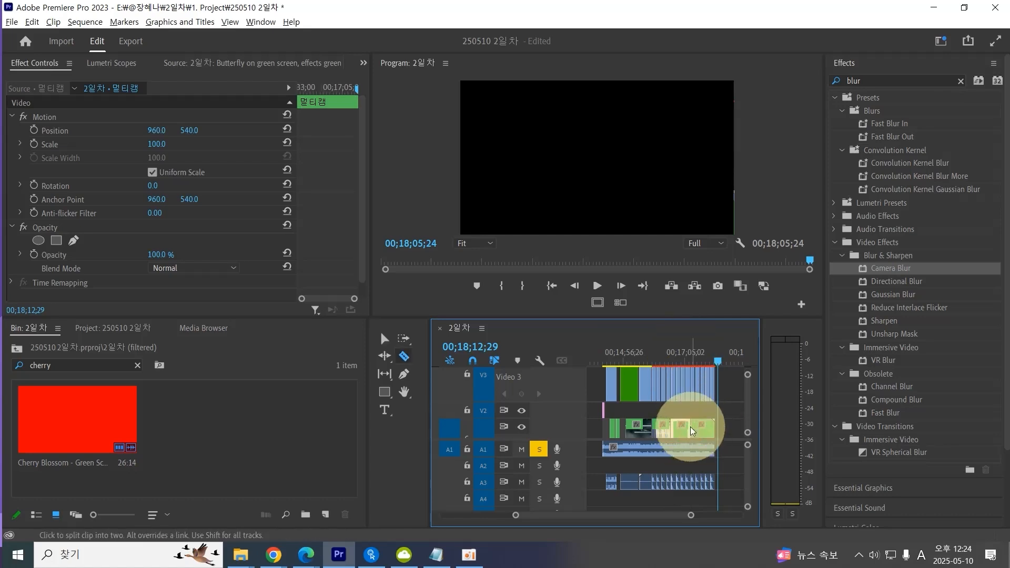
click(696, 431)
key(v)
click(680, 428)
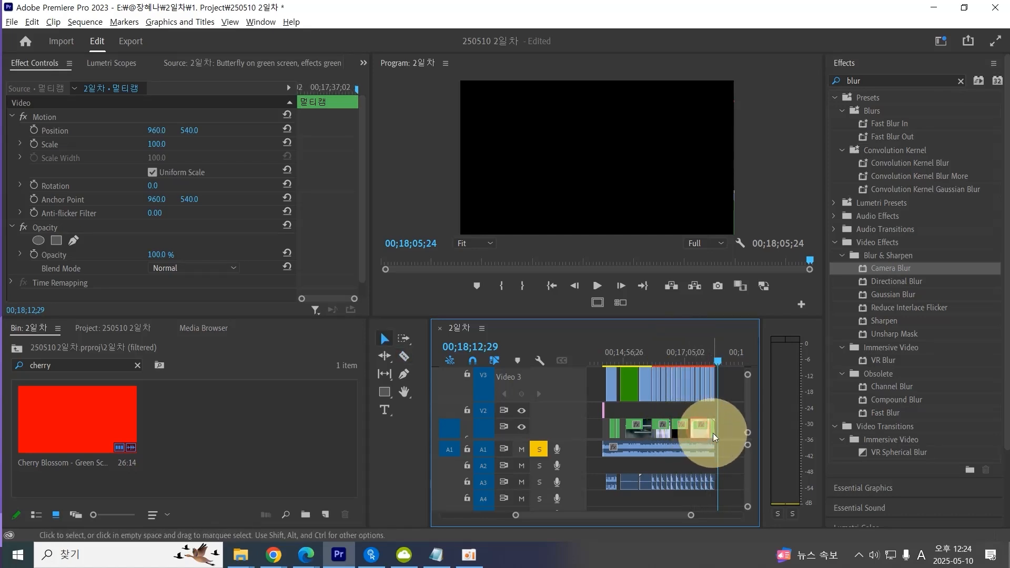
Play back the end of the sequence to review the split multicam segments.
click(699, 353)
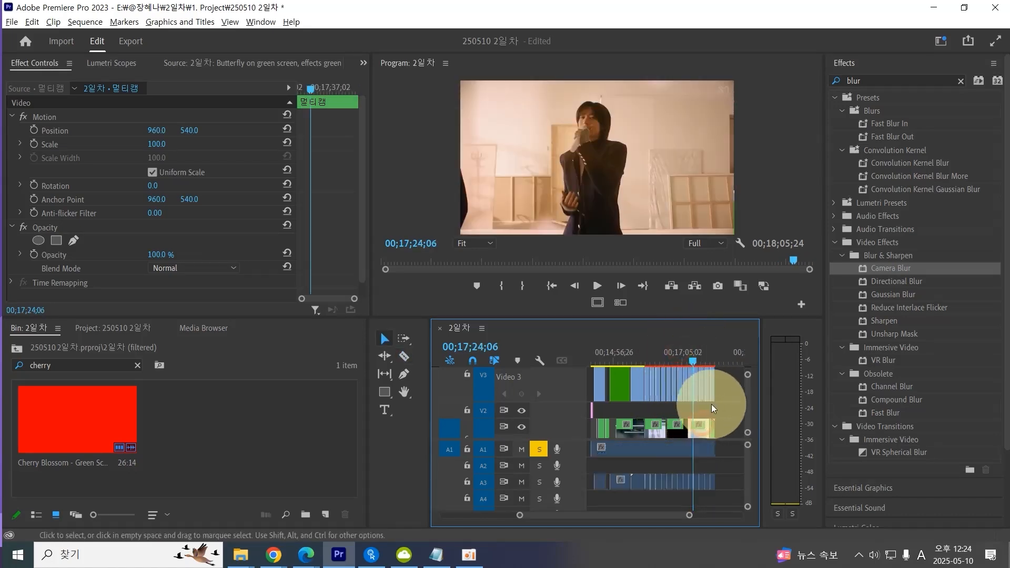
scroll(687, 350, up, 2)
click(688, 360)
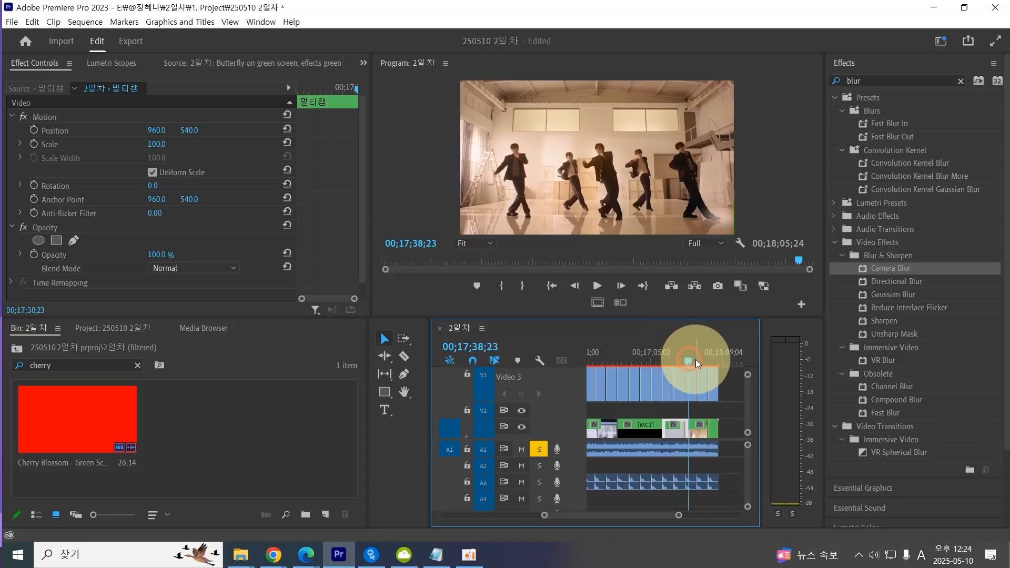
click(674, 362)
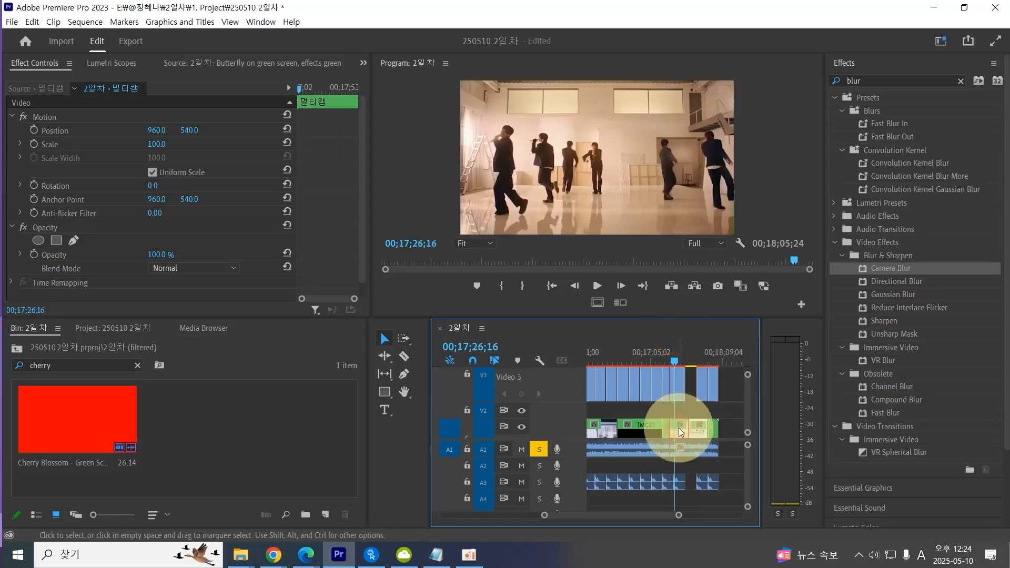
key(j)
key(j)
key(j)
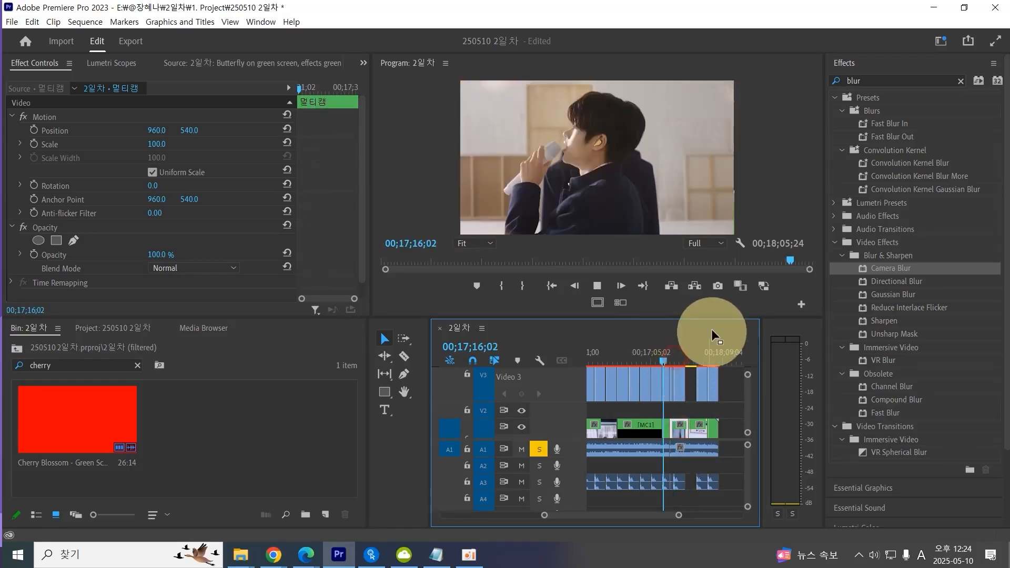
key(space)
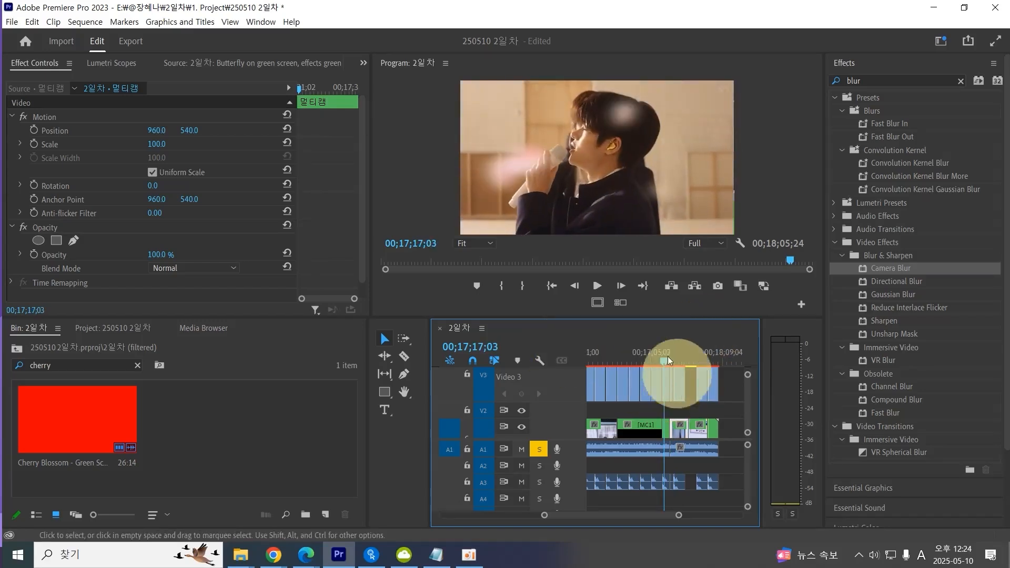
Switch the Program Monitor to multi-camera view and play back the split multicam section near the sequence end.
click(621, 303)
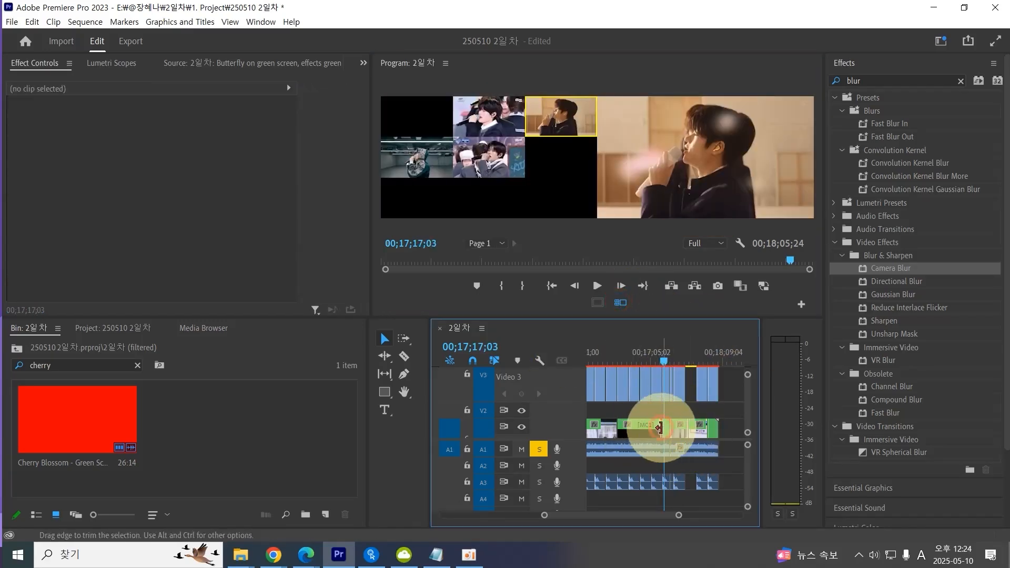
click(659, 428)
key(space)
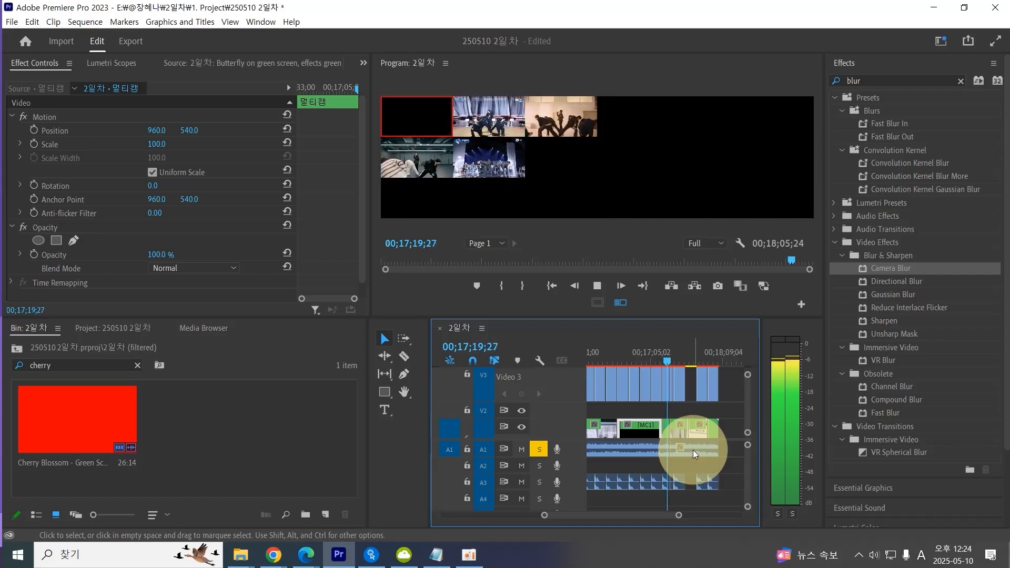
click(643, 362)
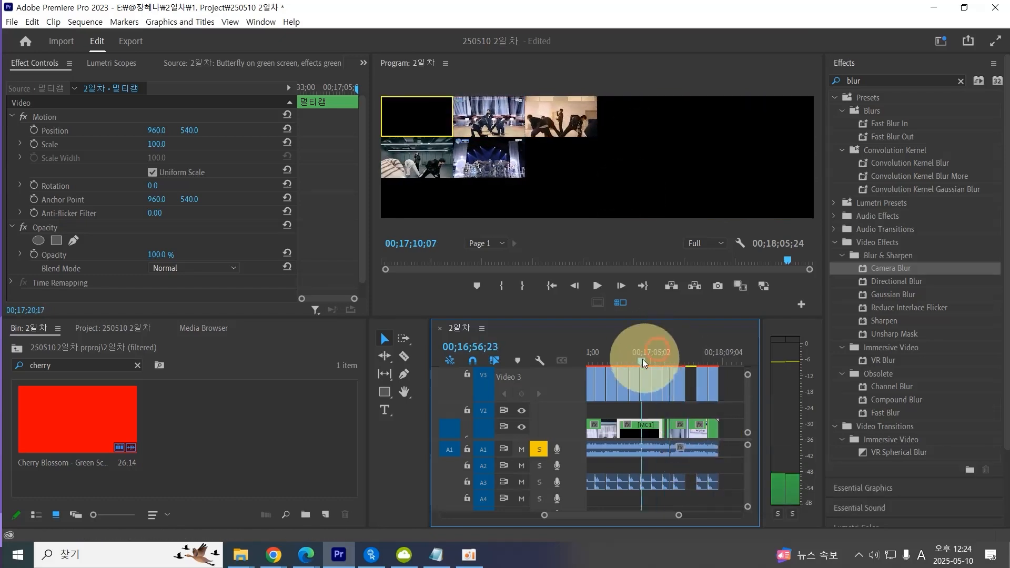
drag(643, 363, 634, 360)
click(644, 429)
key(space)
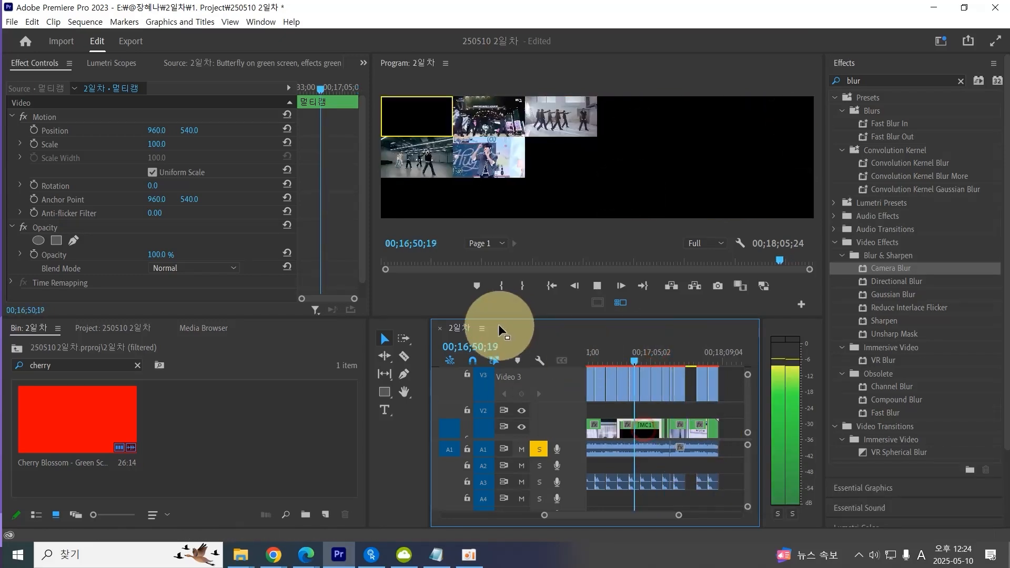
key(space)
Search the project for the 멀티캠 multicam source and open it in the Source Monitor.
click(137, 365)
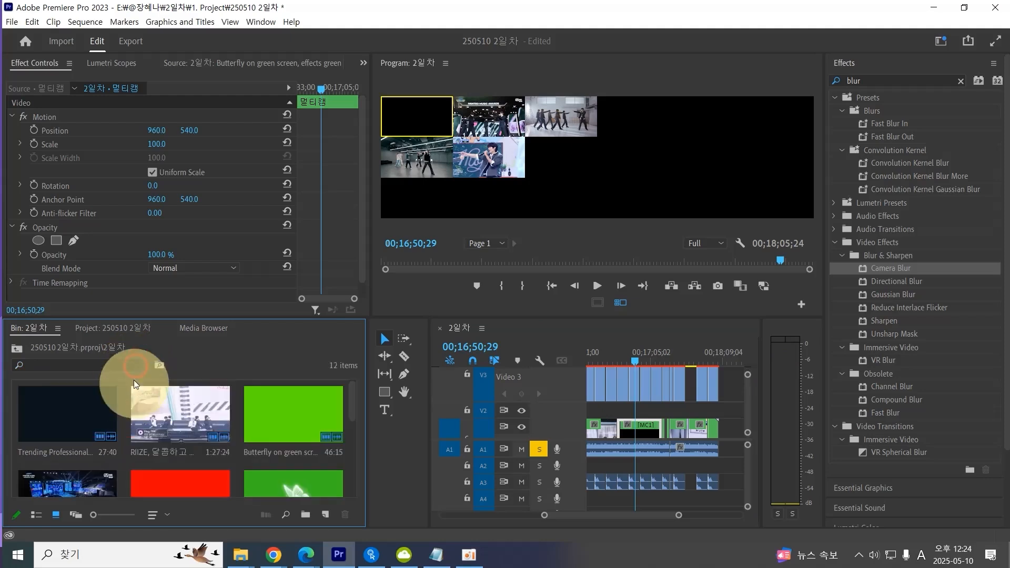
click(71, 364)
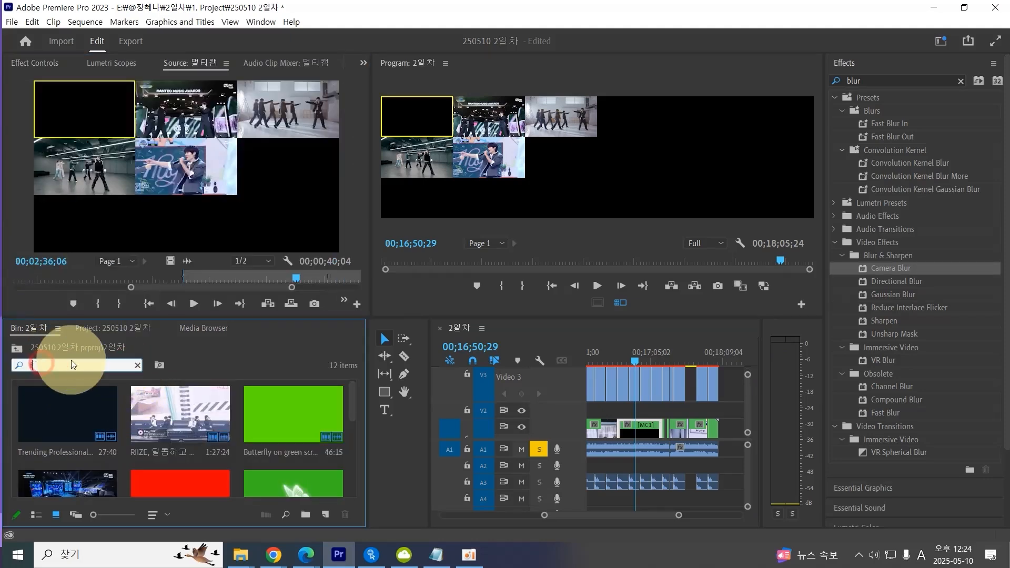
text(멀티캠)
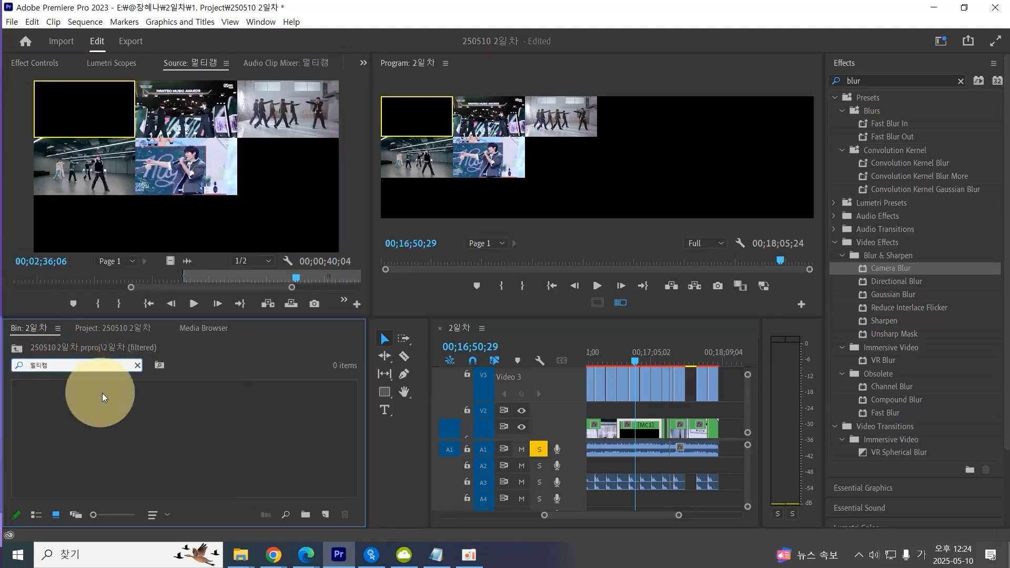
click(18, 348)
click(39, 365)
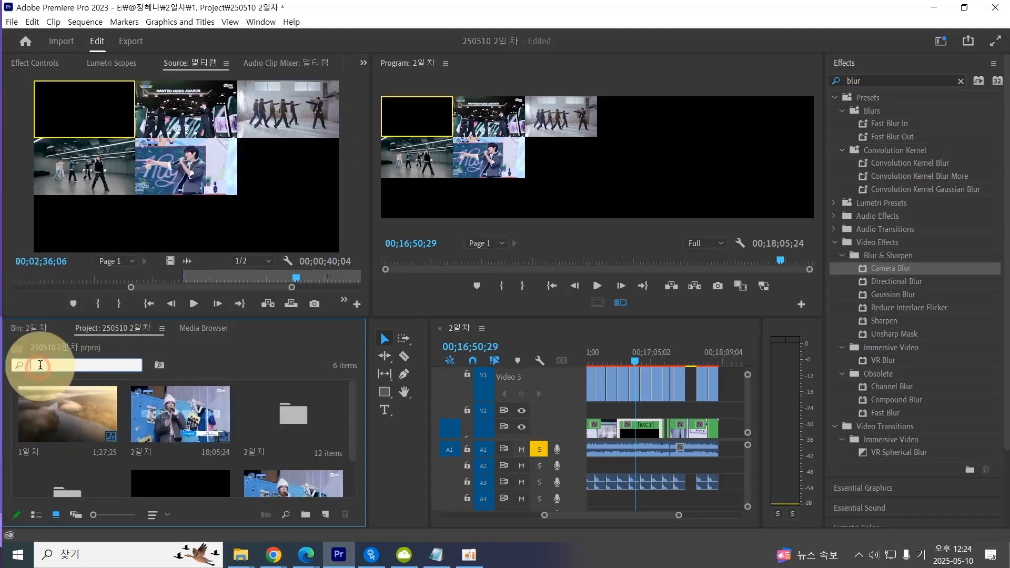
text(일)
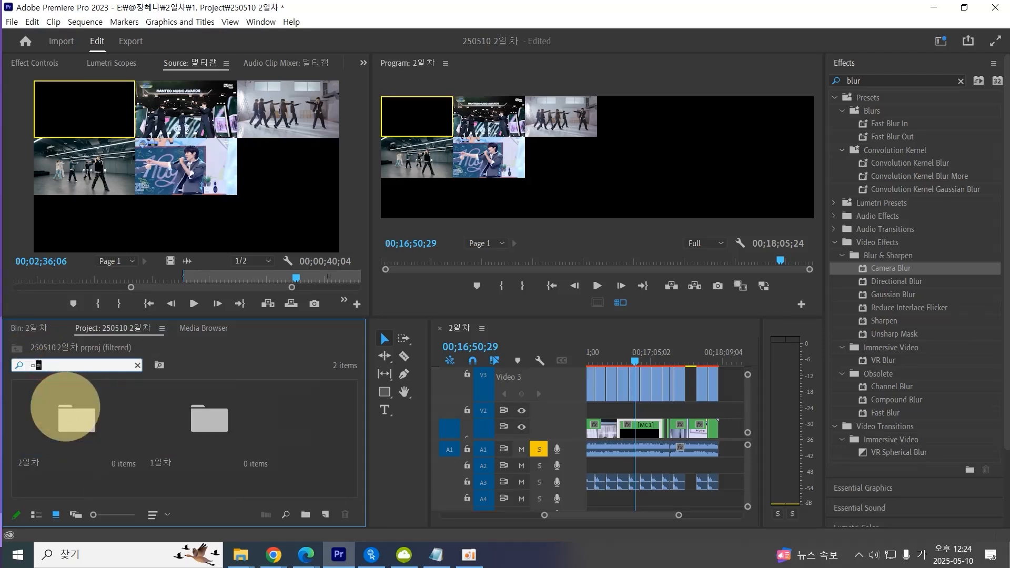
text(멀티)
double_click(302, 421)
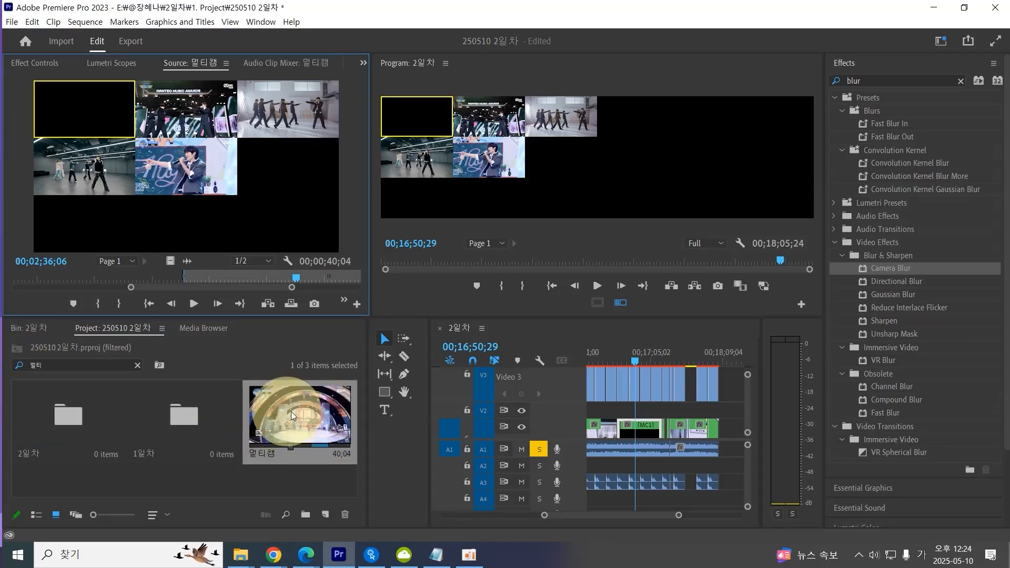
click(301, 487)
double_click(304, 421)
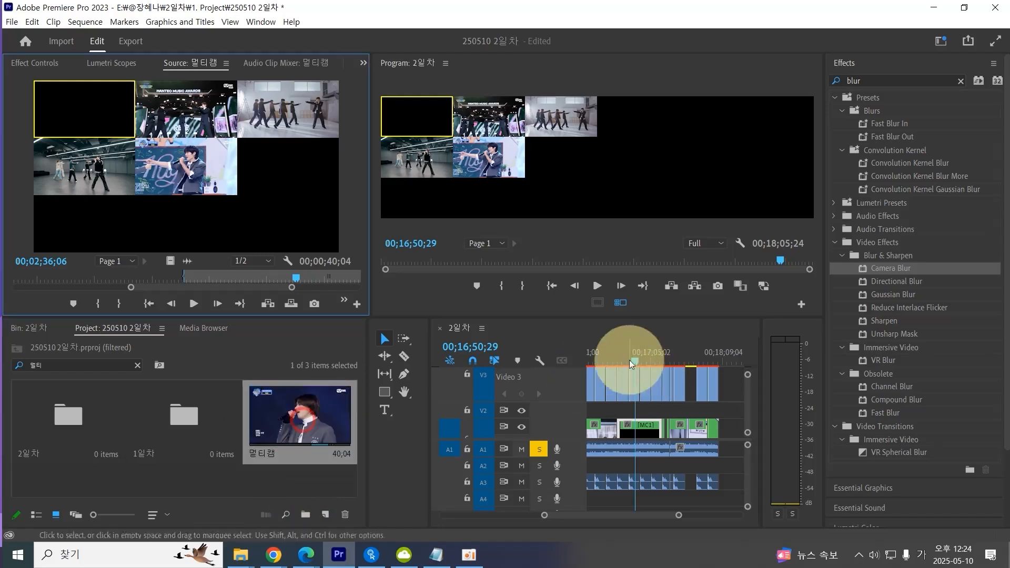
Move the playhead back and open the multicam clip on Video 1 in the Source Monitor.
drag(629, 358, 615, 357)
double_click(626, 439)
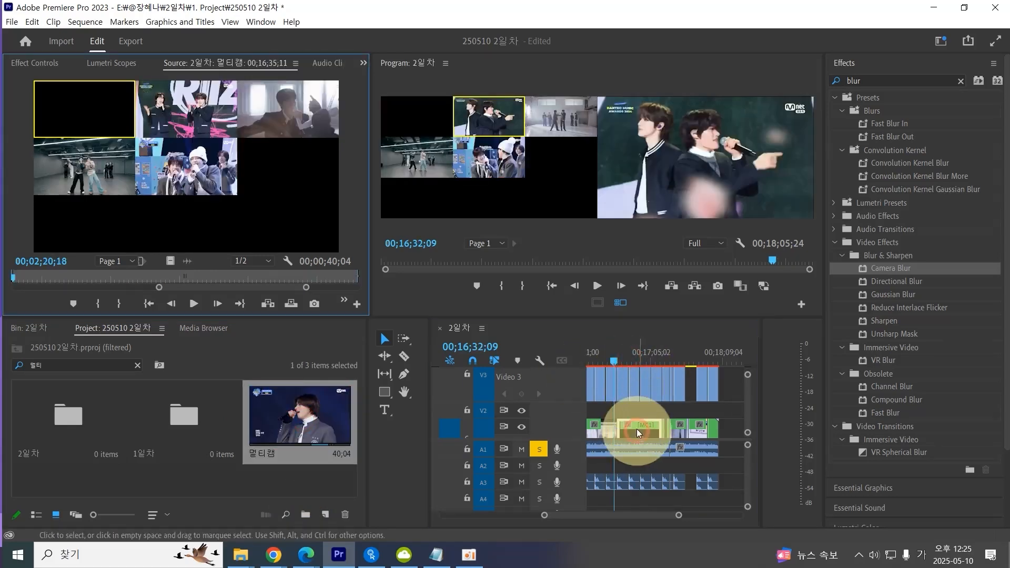
click(76, 113)
Browse the project folders, including the 1일차 bin in list view, and reopen the 멀티캠 clip in the Source Monitor.
double_click(313, 418)
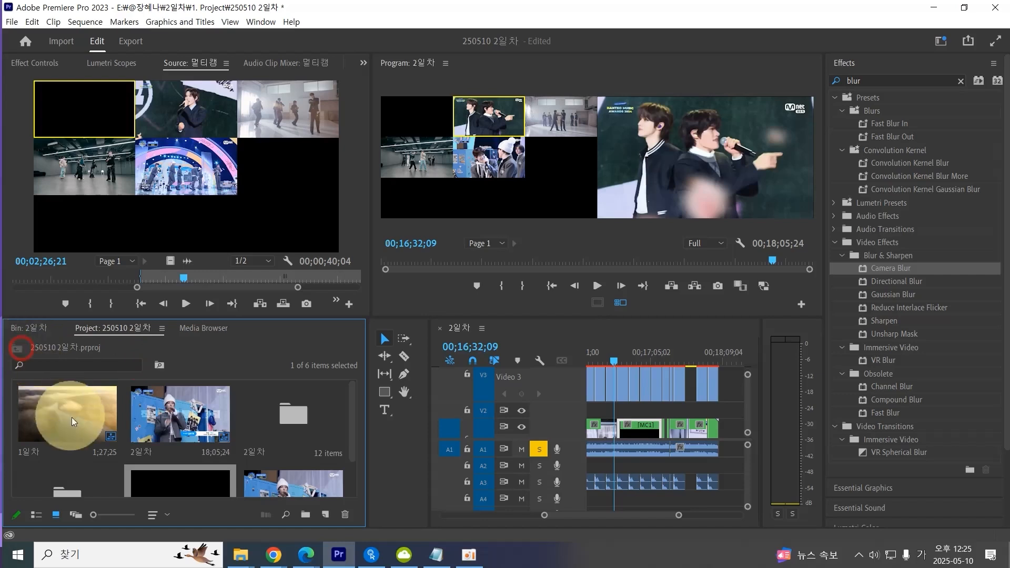
double_click(72, 435)
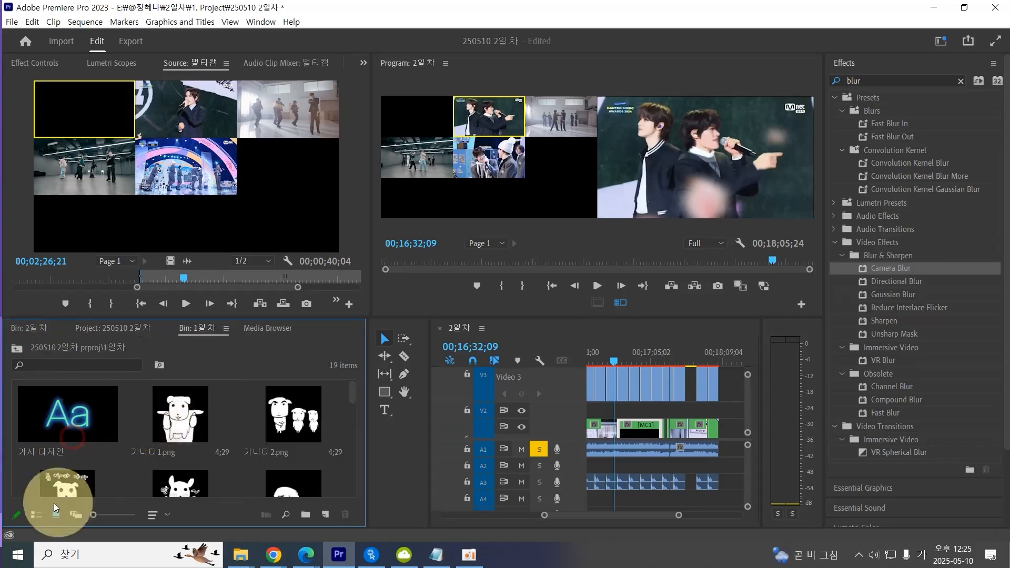
click(36, 515)
scroll(180, 454, down, 5)
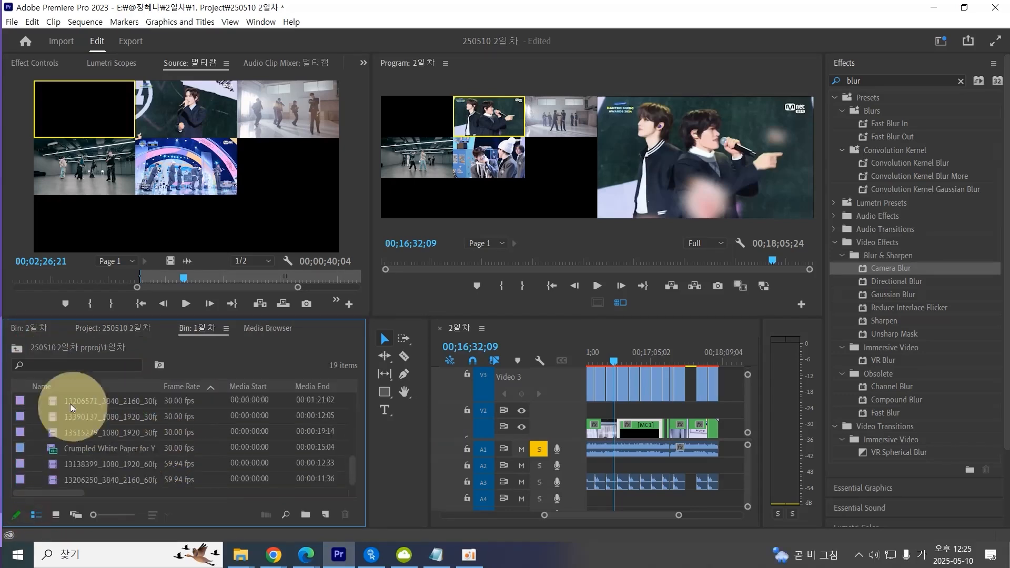
click(17, 347)
double_click(171, 451)
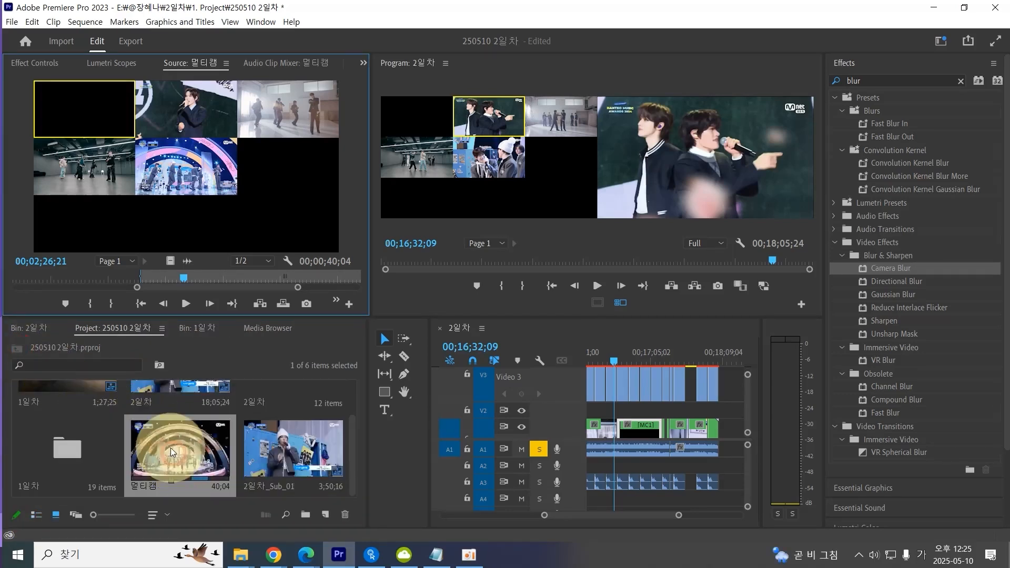
click(186, 65)
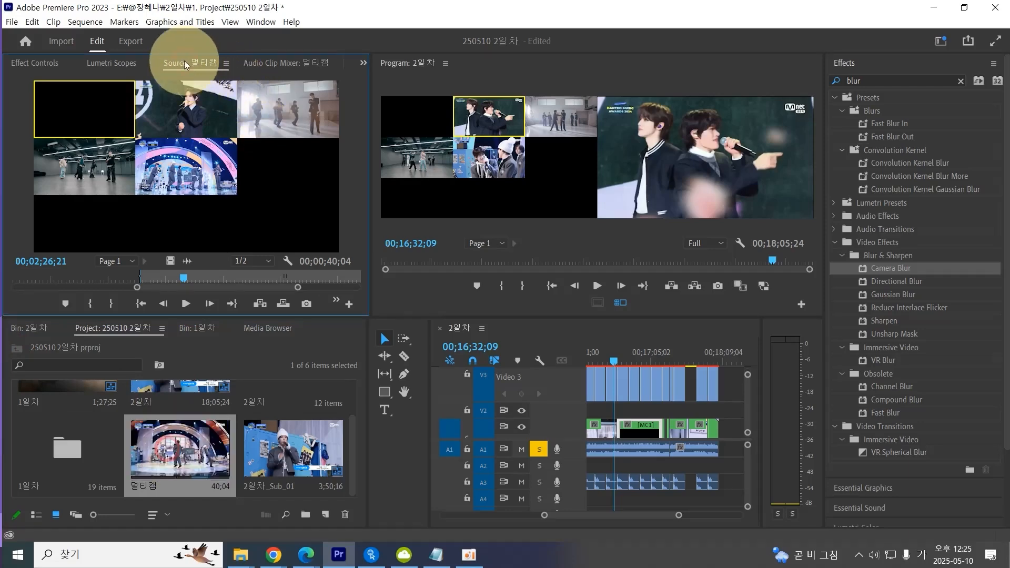
Select the 멀티캠 clip in the project and save the project.
click(260, 22)
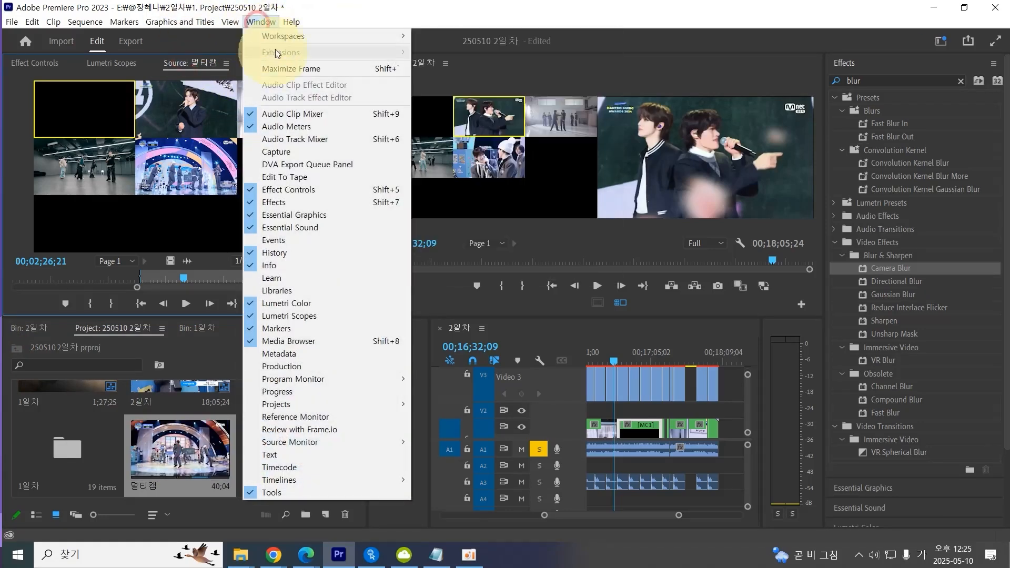
click(688, 227)
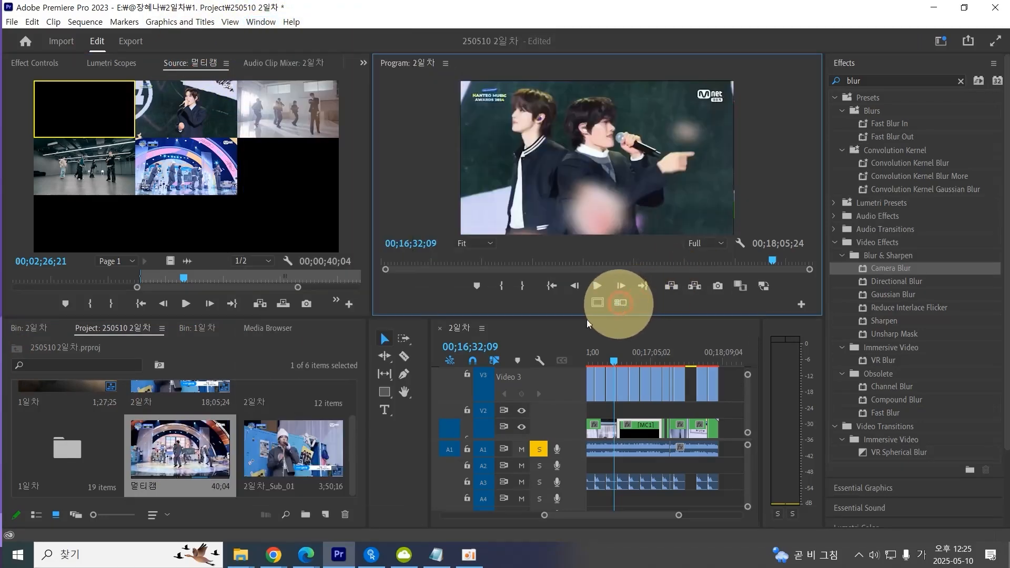
click(172, 454)
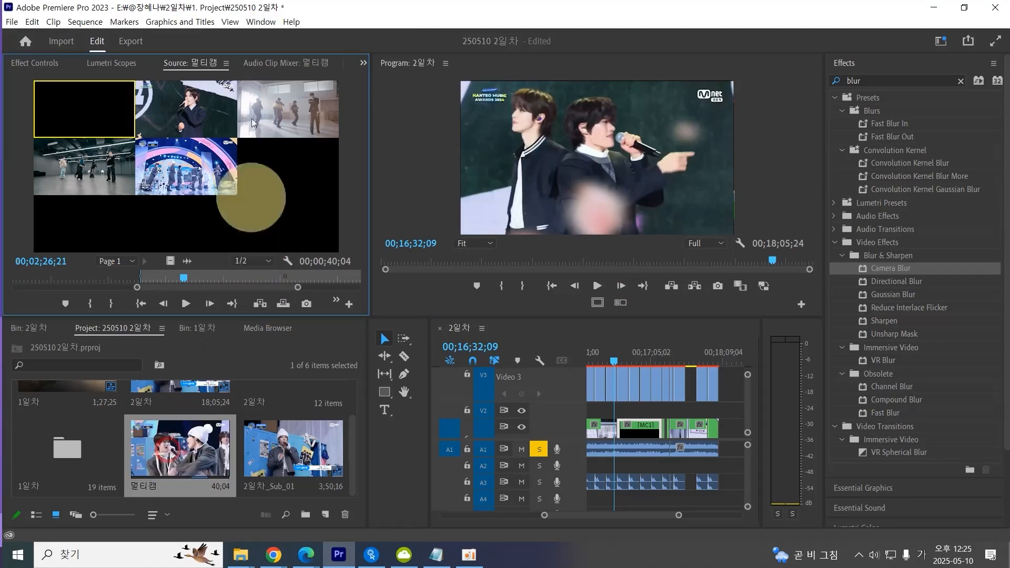
key(ctrl+s)
Switch the interface to the Editing workspace.
click(261, 22)
mouse_move(264, 36)
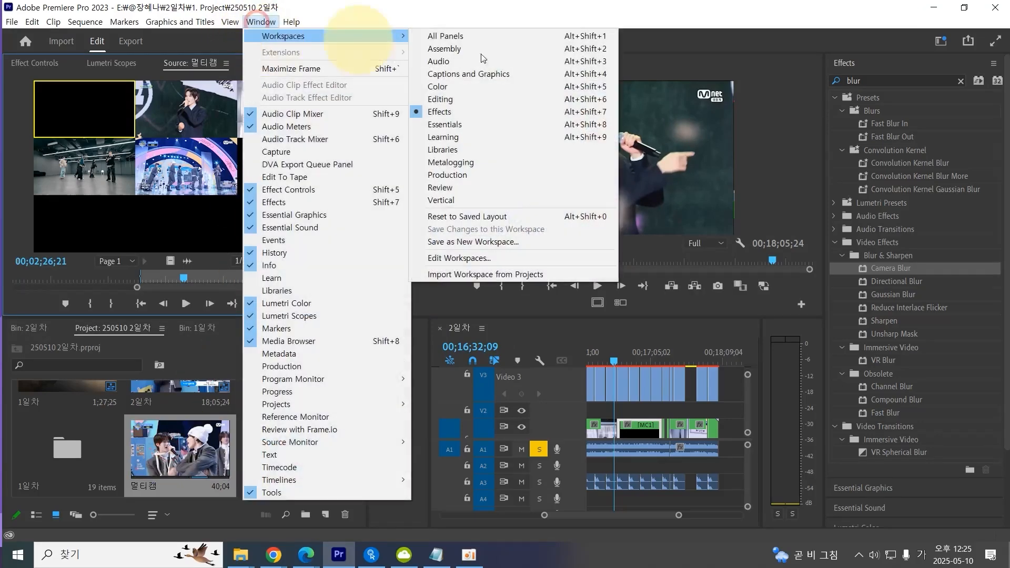
click(525, 100)
Clear the bin search and navigate up to the project root to locate the 멀티캠 clip.
click(251, 415)
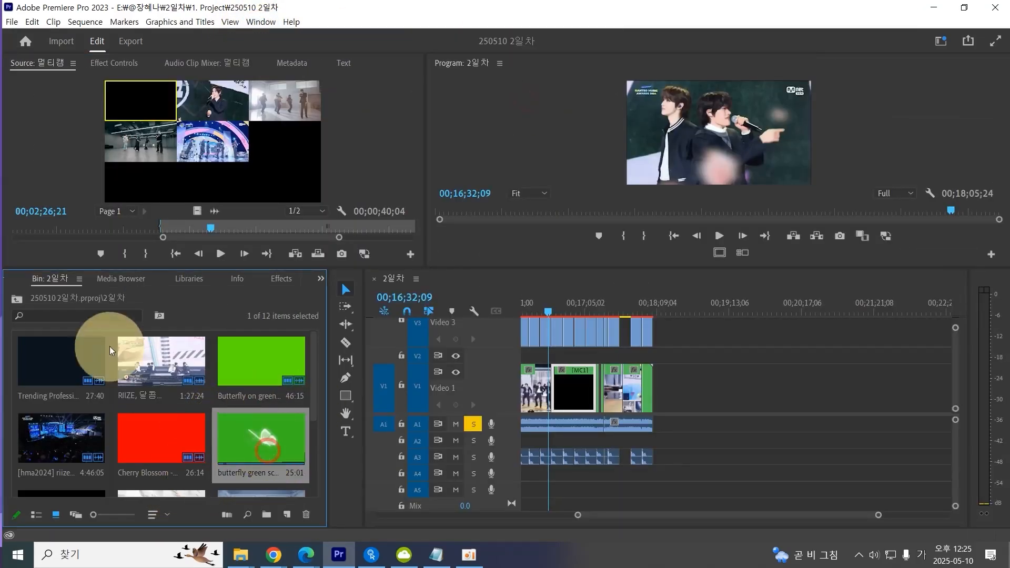
click(106, 315)
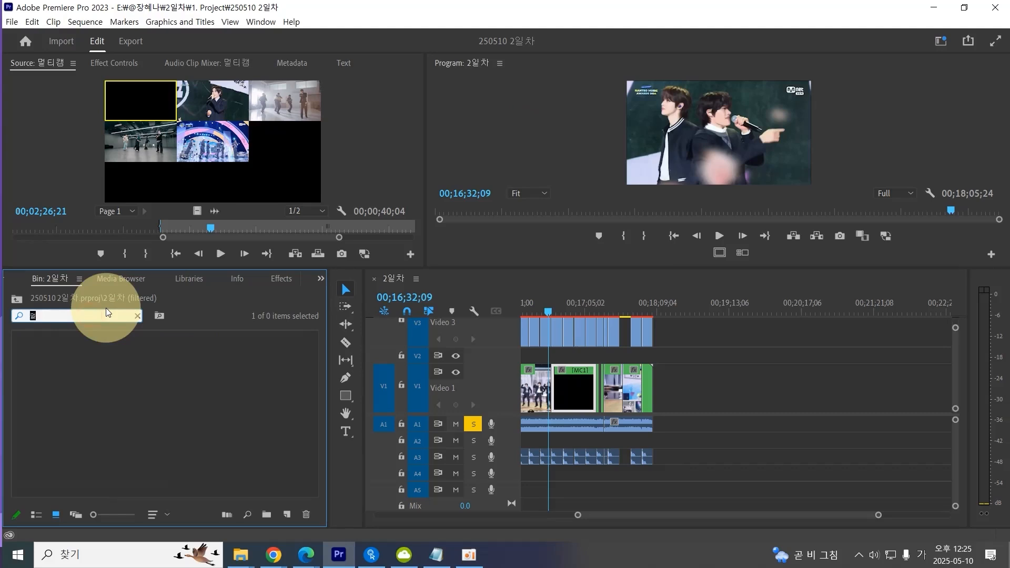
click(185, 388)
click(17, 298)
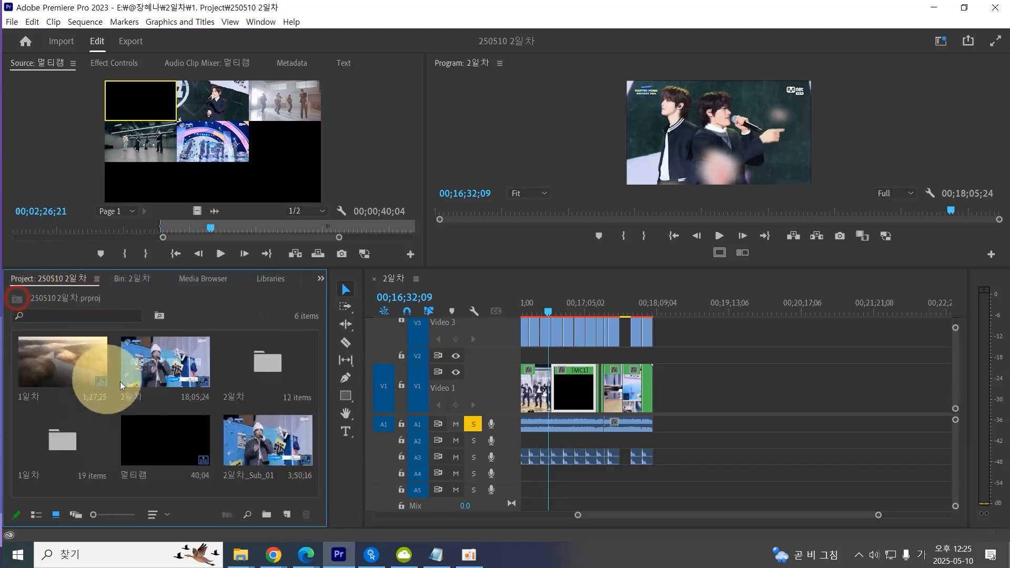
double_click(165, 445)
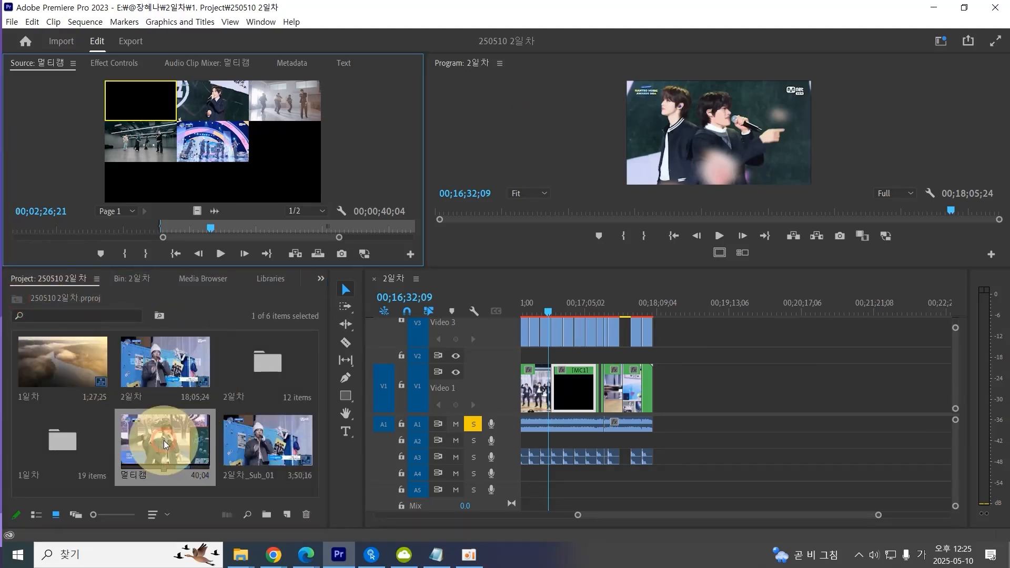
Open the 2일차_Sub_01 sequence and then the nested 멀티캠 sequence inside it.
right_click(164, 443)
click(144, 442)
double_click(302, 441)
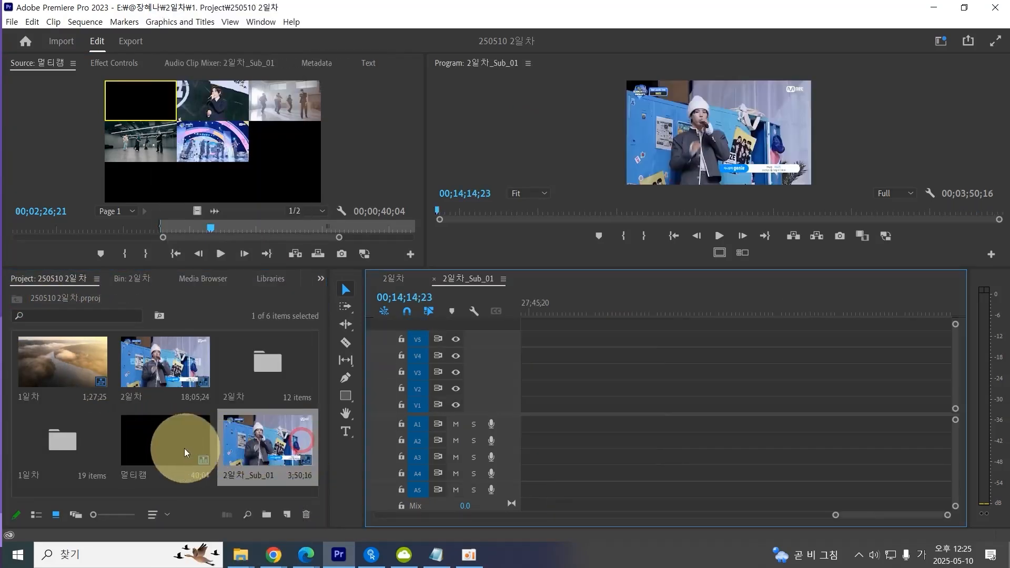
scroll(654, 379, up, 5)
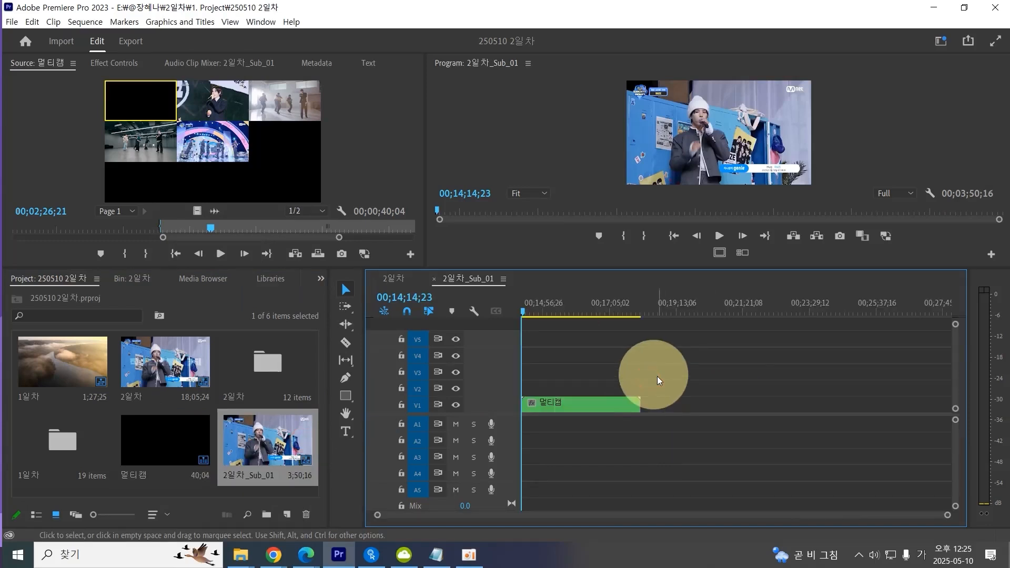
double_click(576, 404)
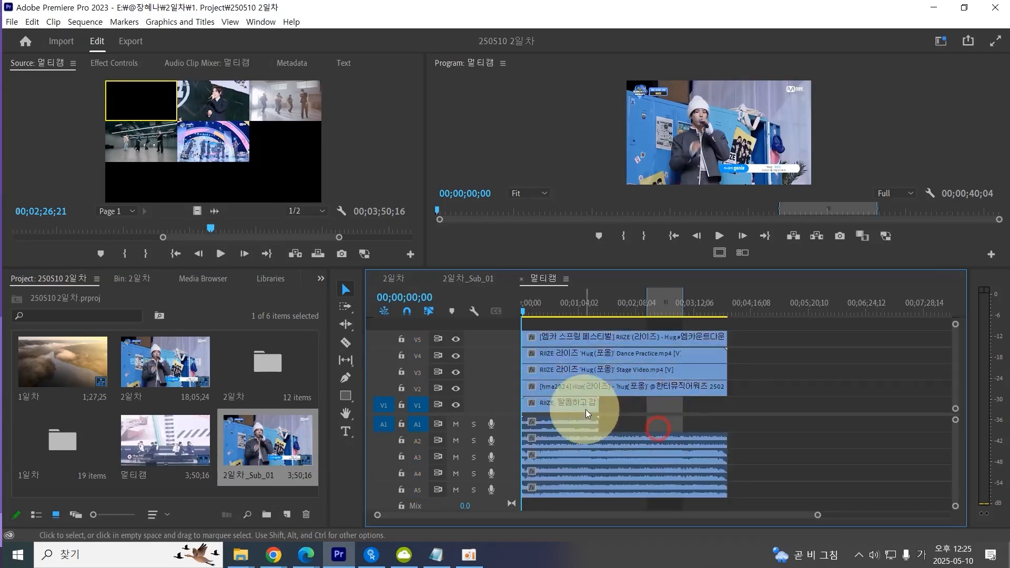
Return to the 2일차 sequence and turn on multi-camera view in the Program Monitor.
click(396, 278)
click(561, 309)
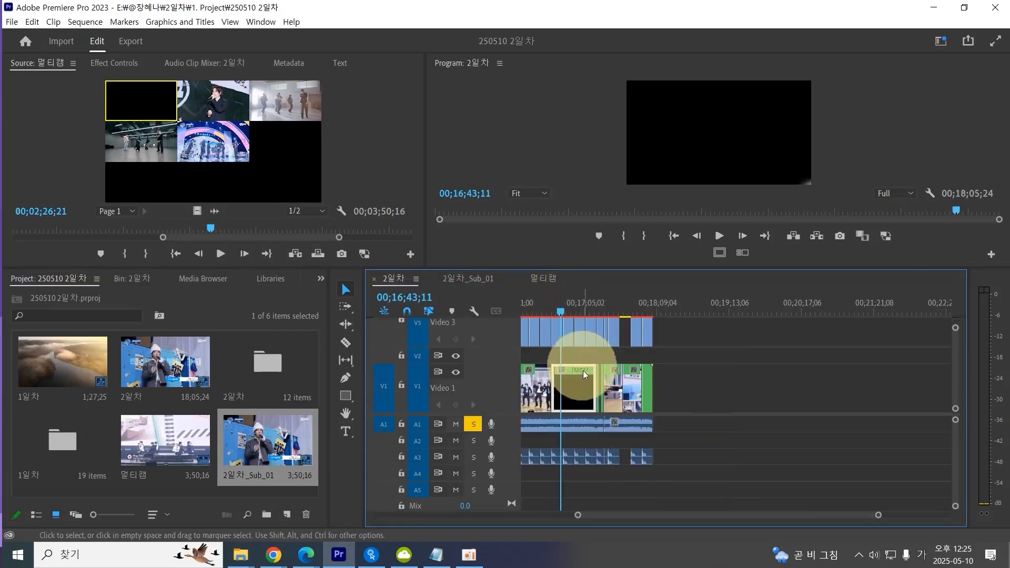
click(742, 253)
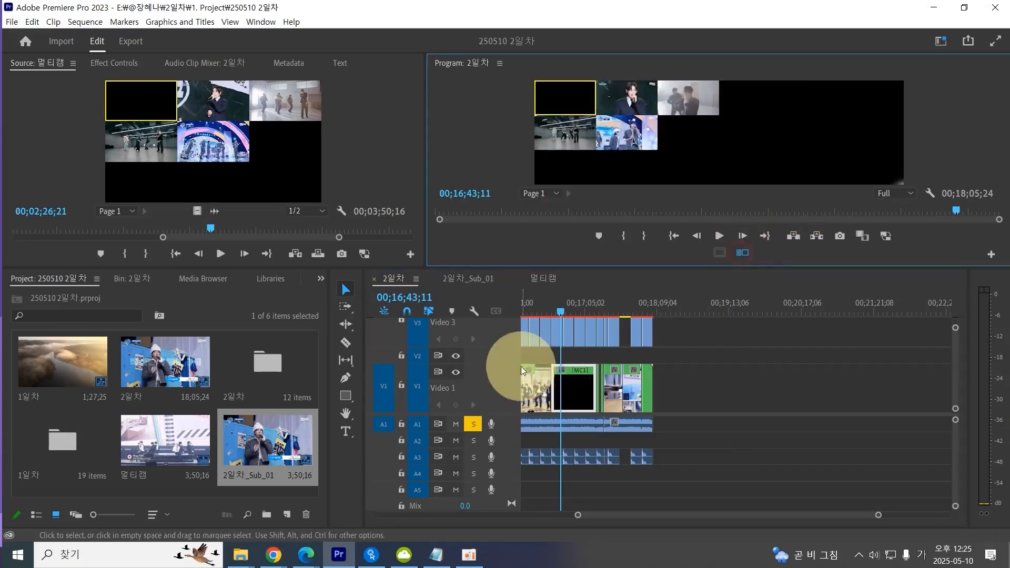
Switch the interface back to the Effects workspace.
click(259, 23)
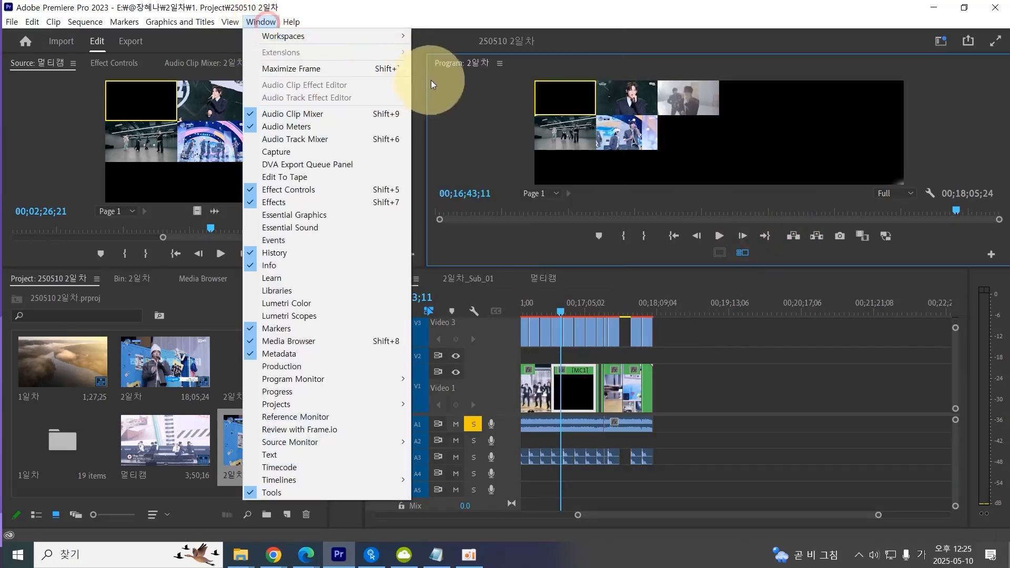
mouse_move(360, 37)
click(470, 112)
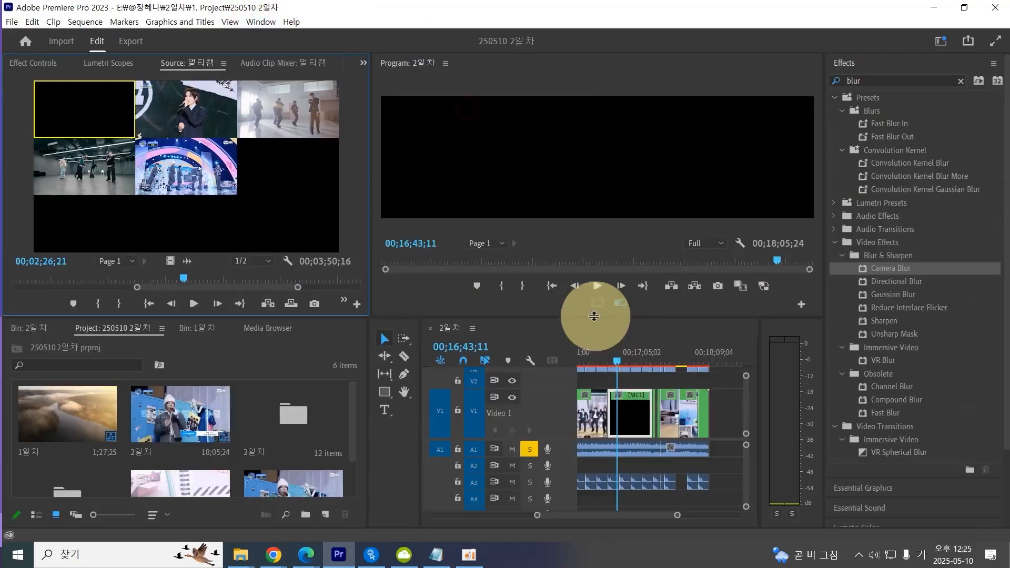
Move the playhead to the start of the multicam section and play it back.
click(630, 354)
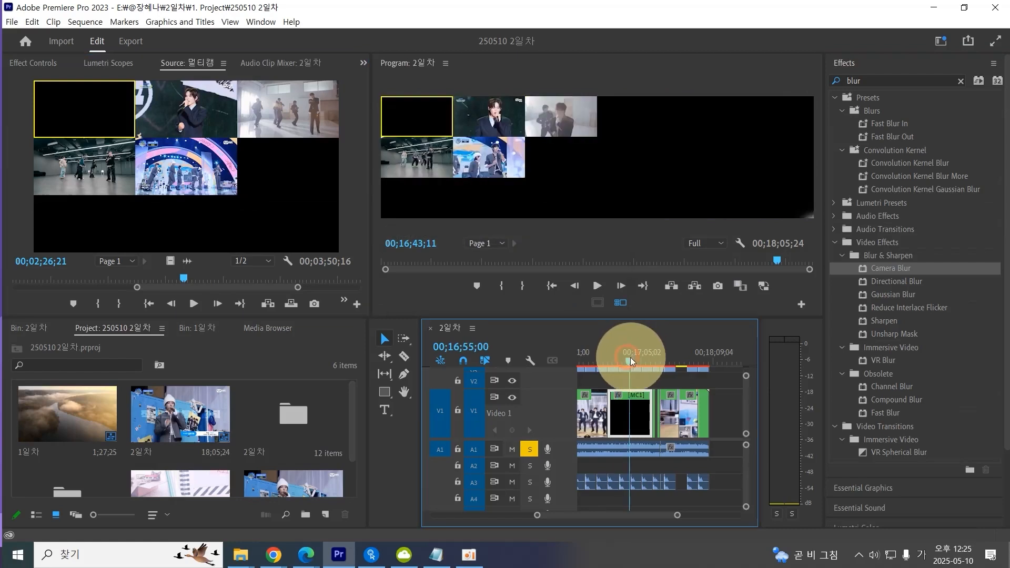
click(608, 357)
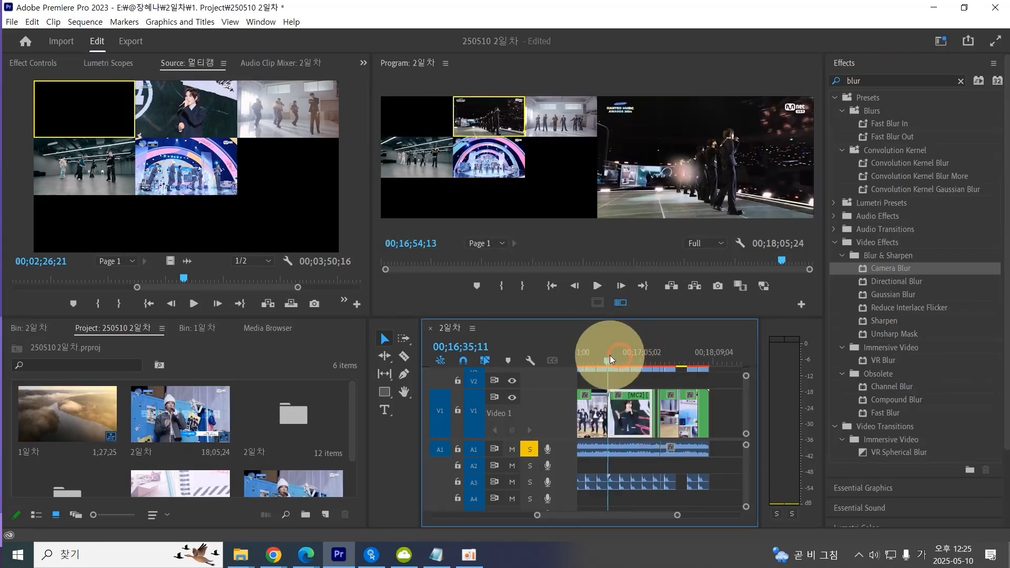
key(space)
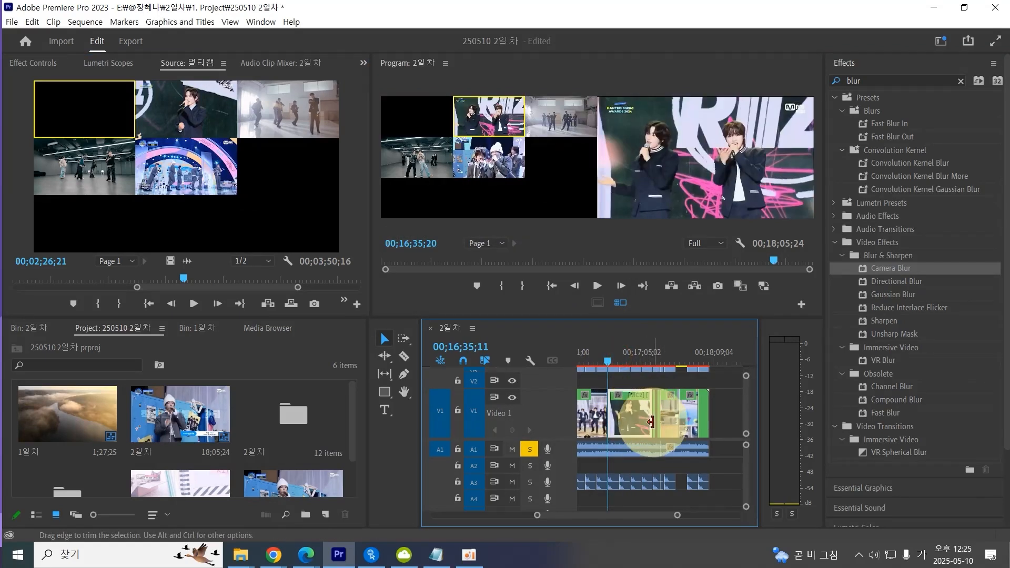
Play the multicam section, cut to camera angle 2 during playback, stop, and save the project.
key(space)
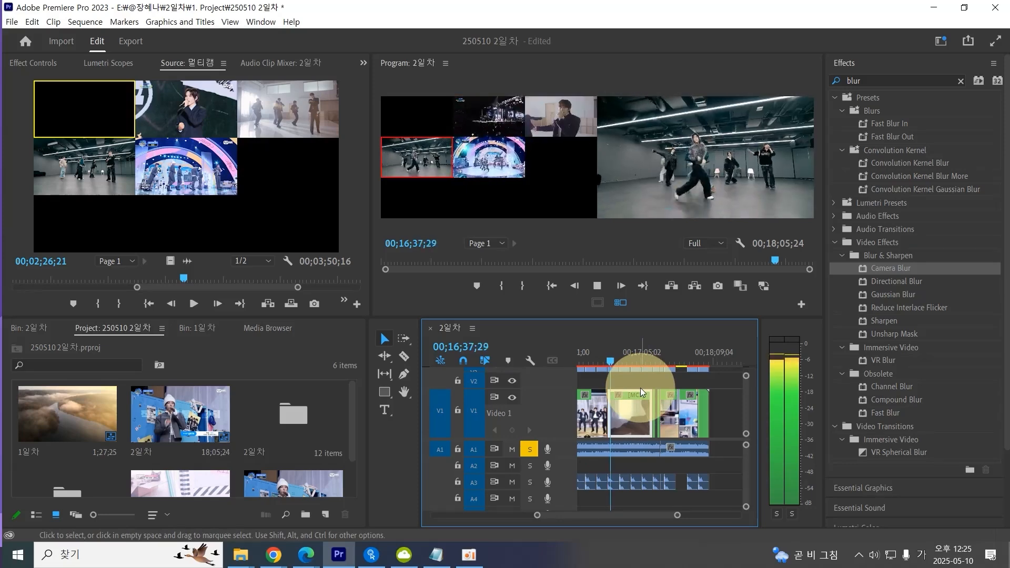
key(2)
key(5)
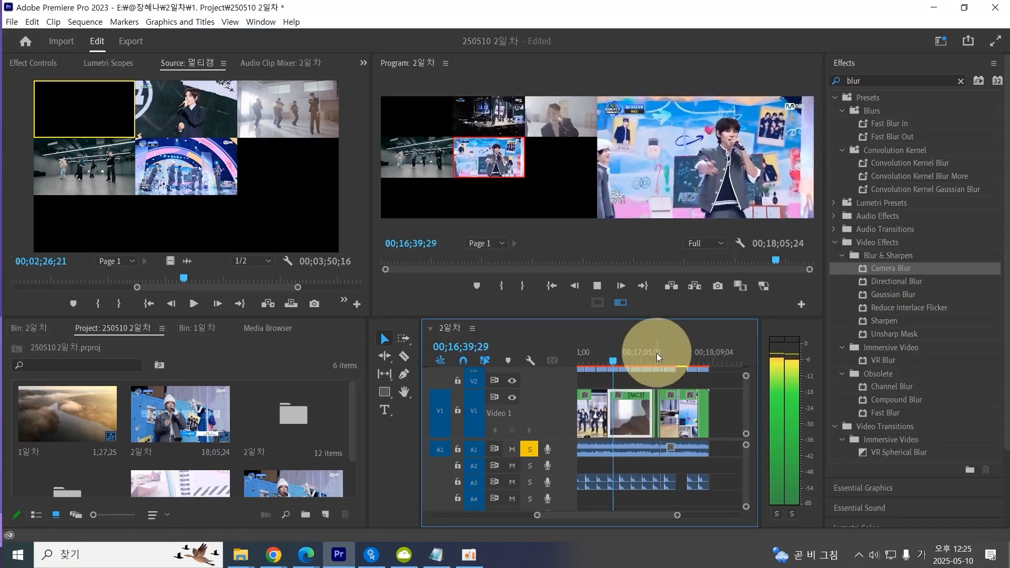
key(space)
click(610, 356)
key(ctrl+s)
Place the playhead near the end of the multicam section and turn off multi-camera view in the Program Monitor.
key(equal)
key(equal)
key(equal)
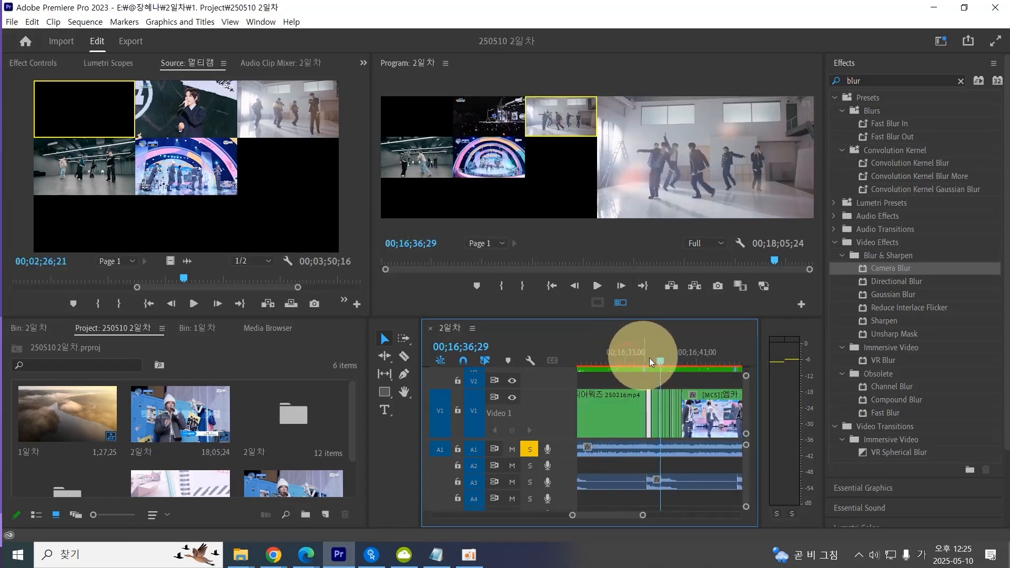
mouse_move(668, 358)
mouse_down()
mouse_move(651, 358)
mouse_move(681, 359)
mouse_up()
click(689, 374)
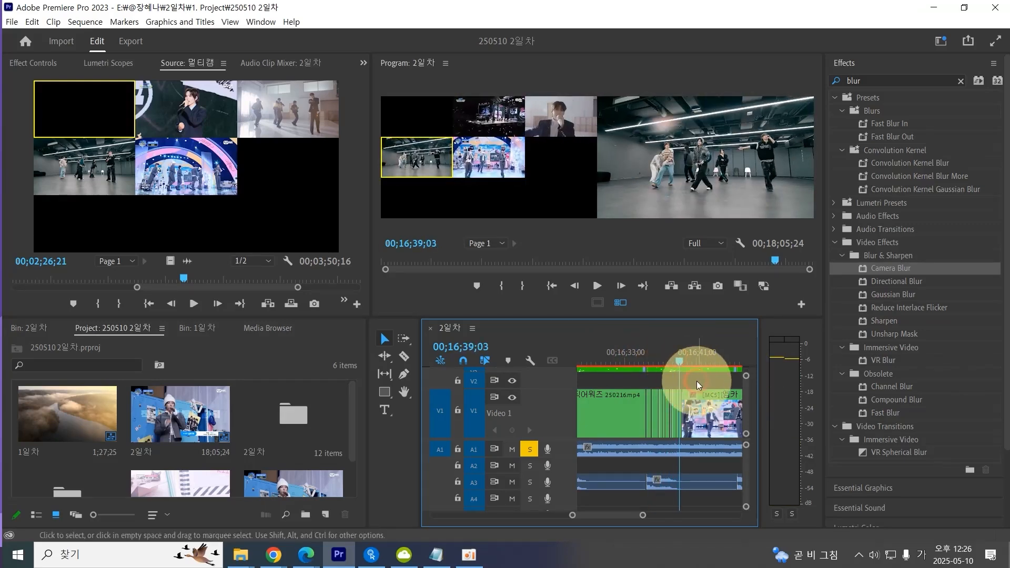
click(696, 381)
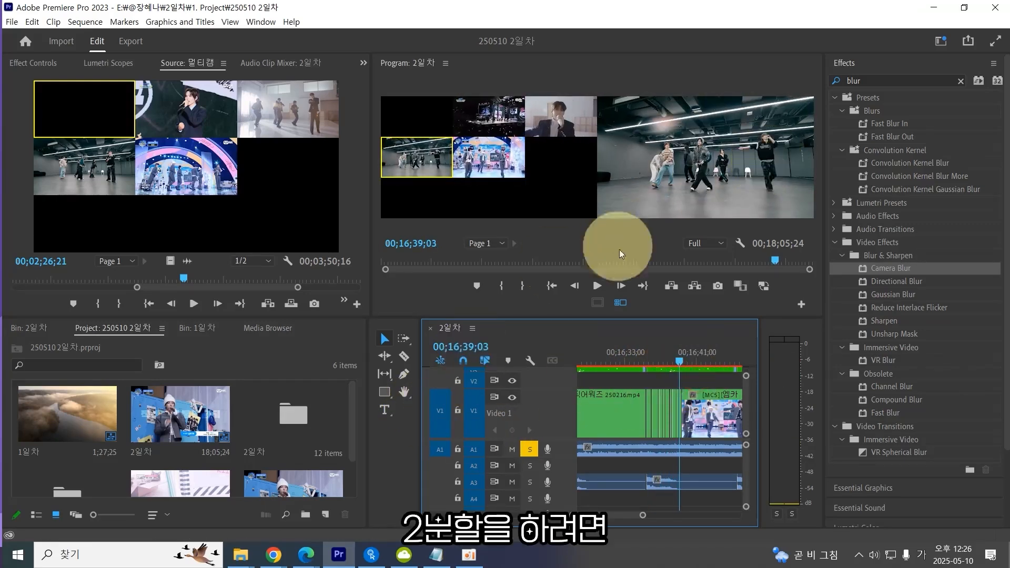
click(620, 304)
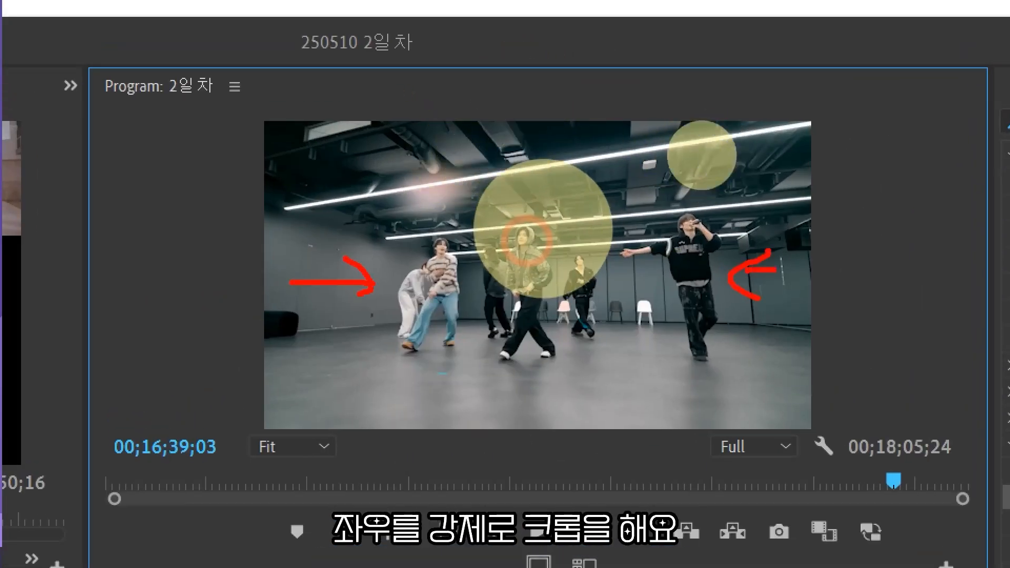
drag(776, 270, 789, 270)
drag(424, 92, 427, 375)
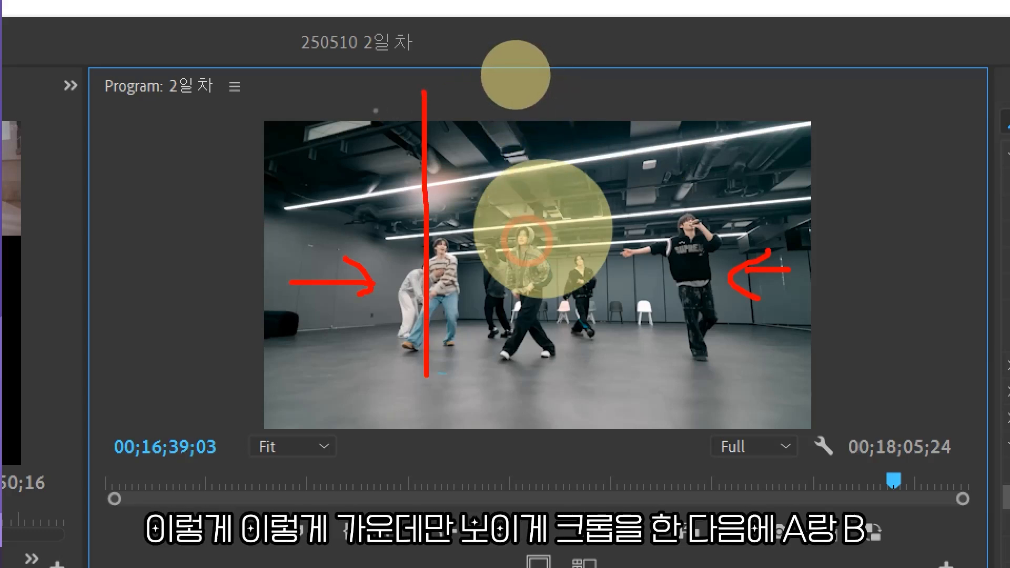
key(ctrl+z)
key(Escape)
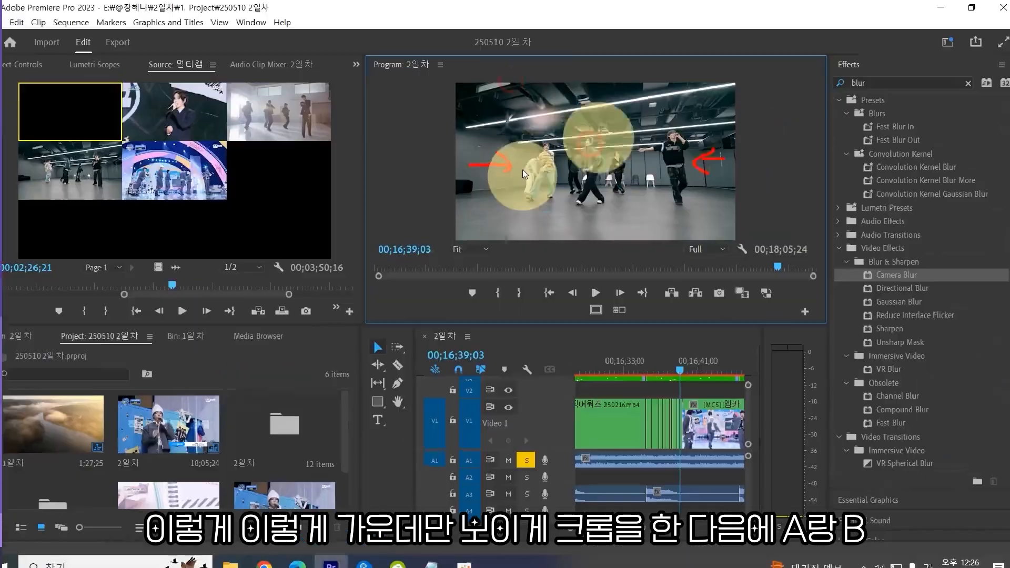
key(ctrl+1)
click(495, 80)
key(g)
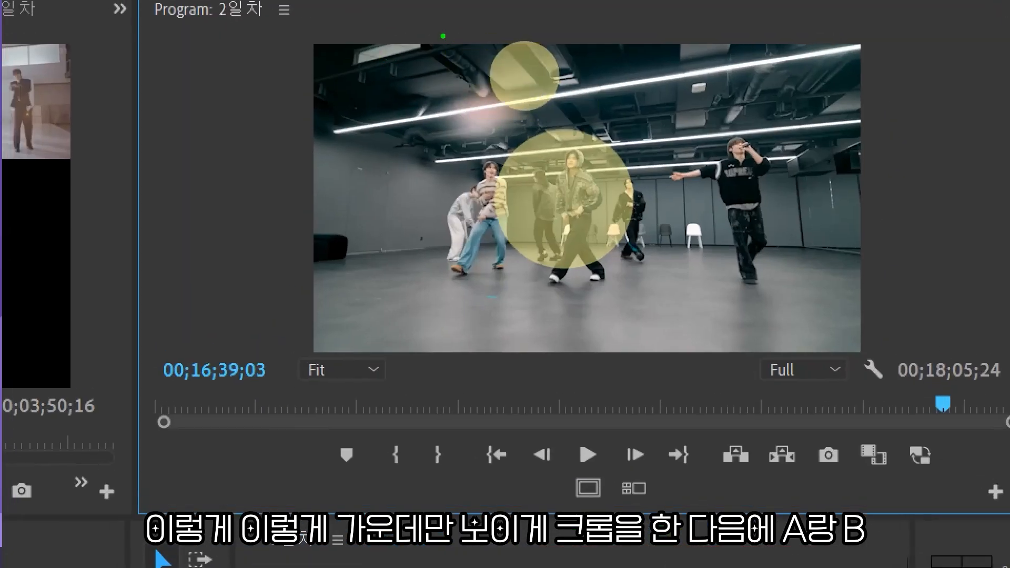
mouse_move(430, 36)
mouse_down()
mouse_move(440, 379)
mouse_move(751, 347)
mouse_move(745, 79)
mouse_move(579, 36)
mouse_move(387, 39)
mouse_up()
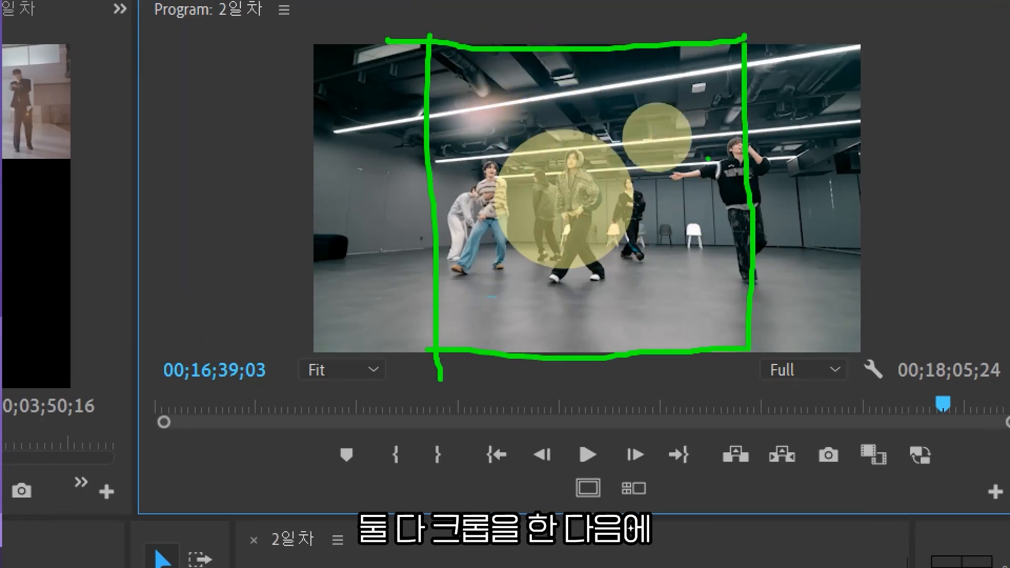
key(ctrl+z)
key(ctrl+z)
key(ctrl+z)
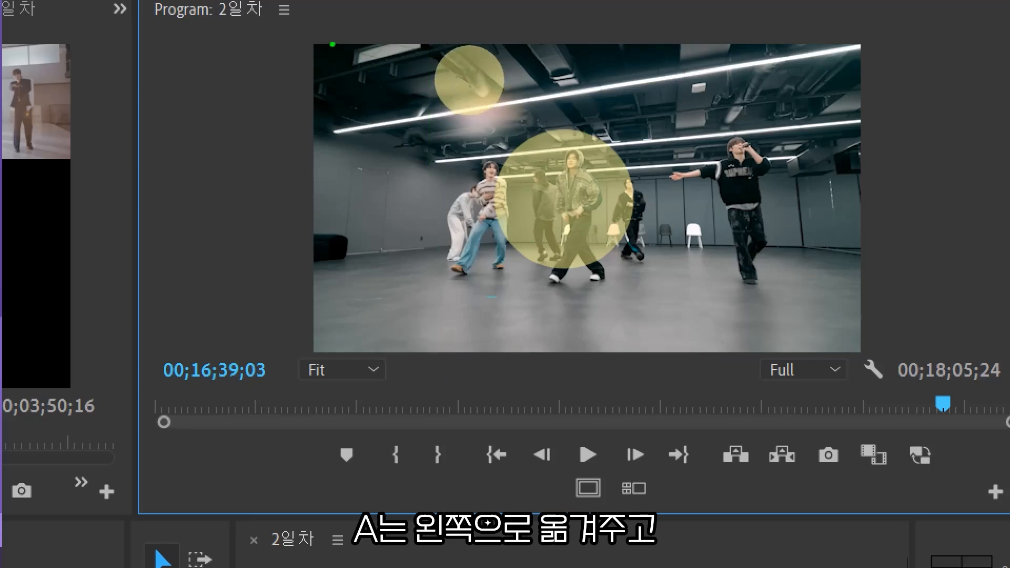
mouse_move(319, 42)
mouse_down()
mouse_move(305, 353)
mouse_move(330, 343)
mouse_move(604, 346)
mouse_move(587, 29)
mouse_move(320, 43)
mouse_up()
drag(426, 216, 463, 217)
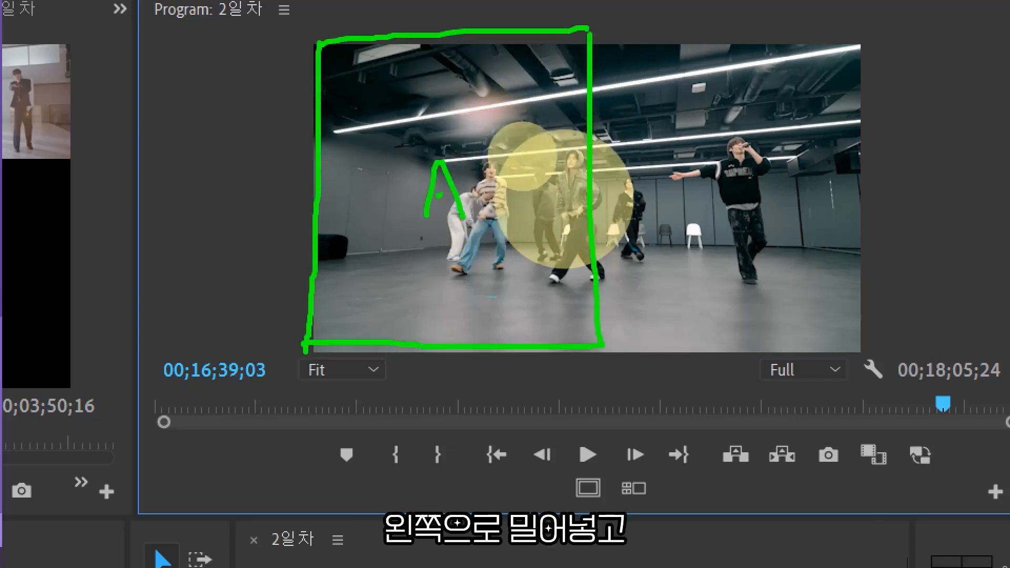
mouse_move(331, 207)
mouse_down()
mouse_move(266, 199)
mouse_move(292, 239)
mouse_up()
drag(431, 197, 453, 195)
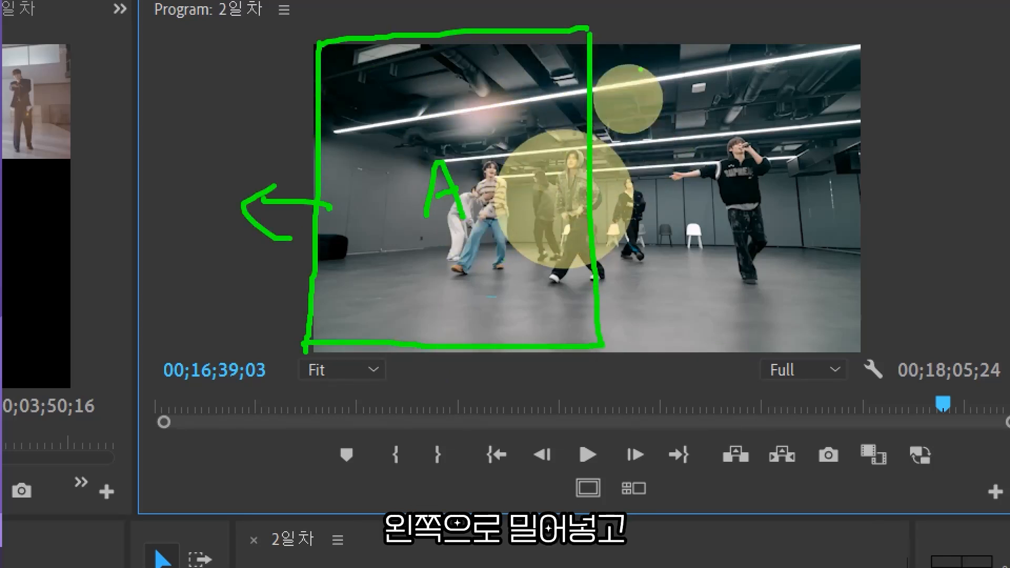
drag(679, 132, 702, 208)
mouse_move(623, 31)
mouse_down()
mouse_move(873, 45)
mouse_move(879, 334)
mouse_move(609, 326)
mouse_up()
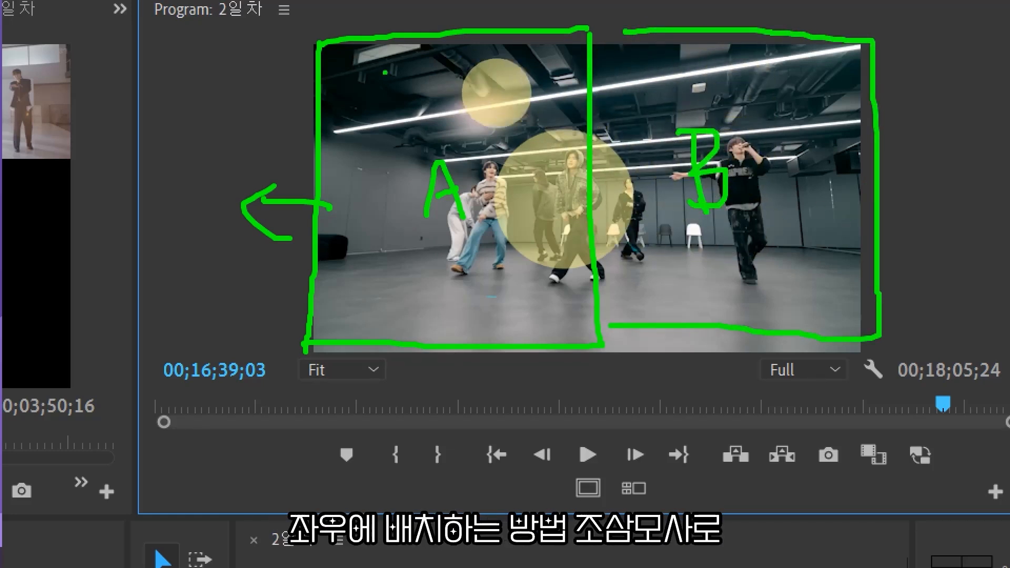
mouse_move(855, 184)
mouse_down()
mouse_move(934, 177)
mouse_move(891, 210)
mouse_up()
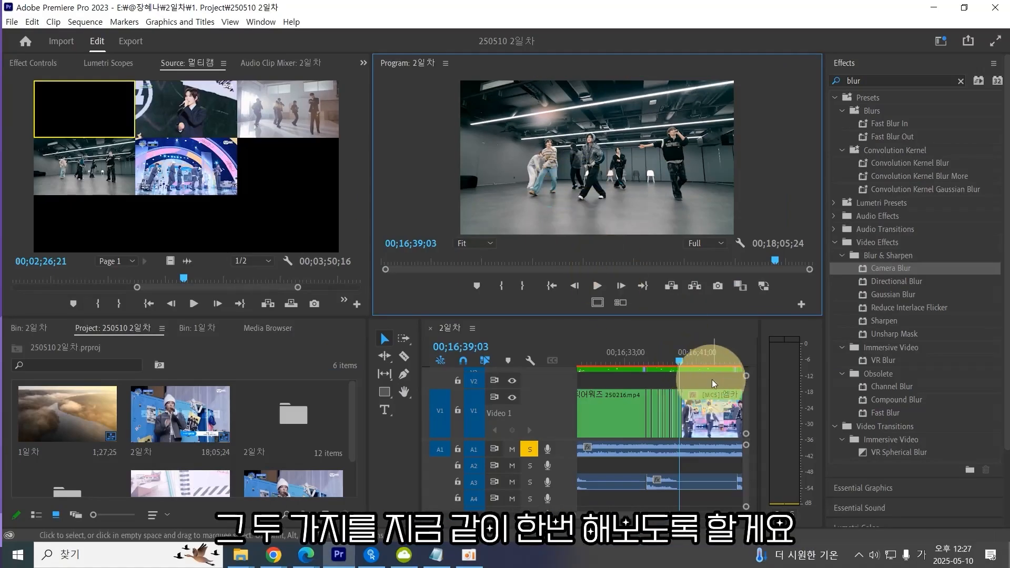
key(minus)
key(minus)
key(minus)
key(minus)
key(equal)
drag(692, 361, 714, 364)
key(equal)
key(equal)
key(equal)
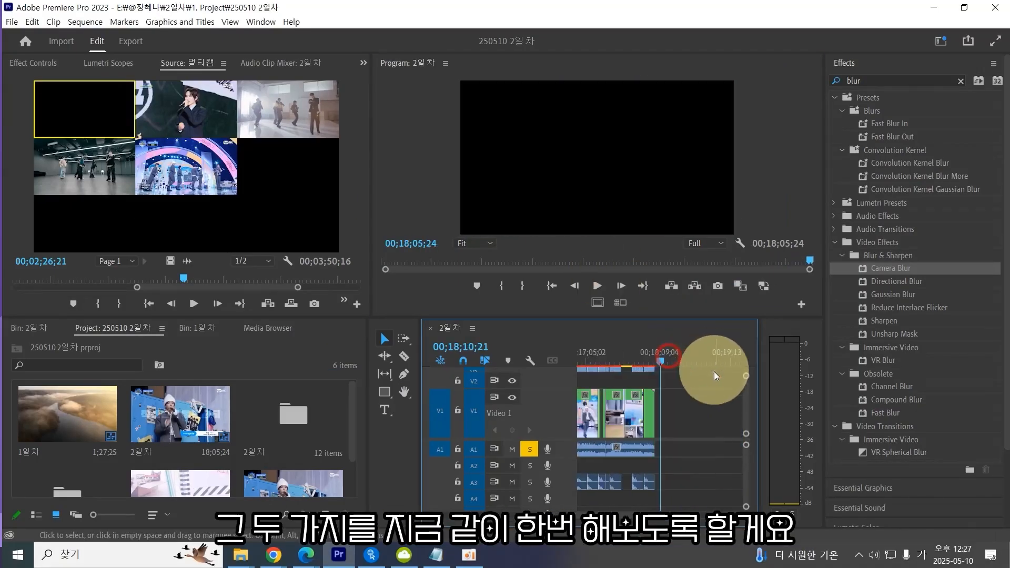
Switch to the Notepad notes and add the heading 2분할 방법 below the existing text.
click(436, 555)
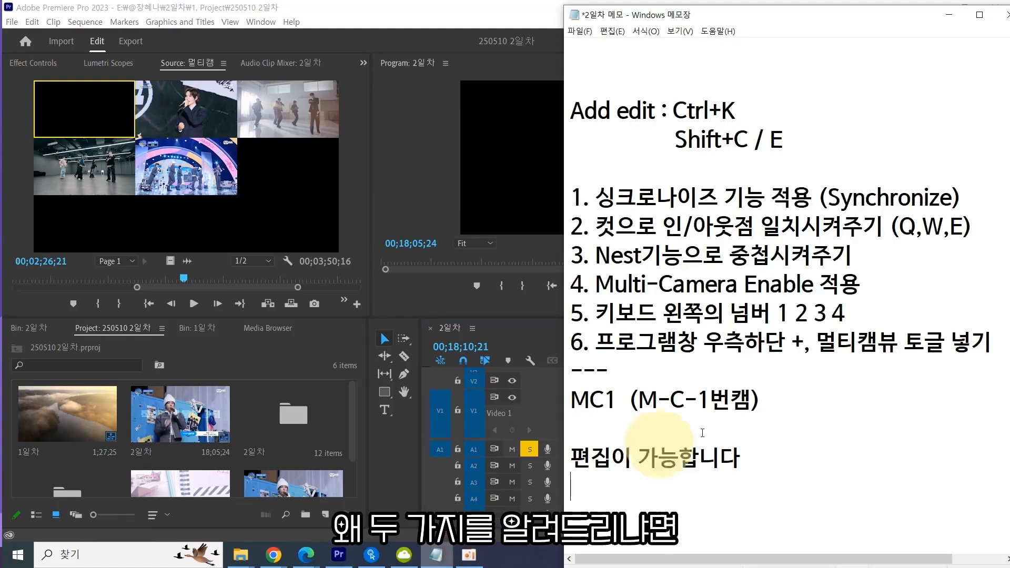
key(Return)
text(2)
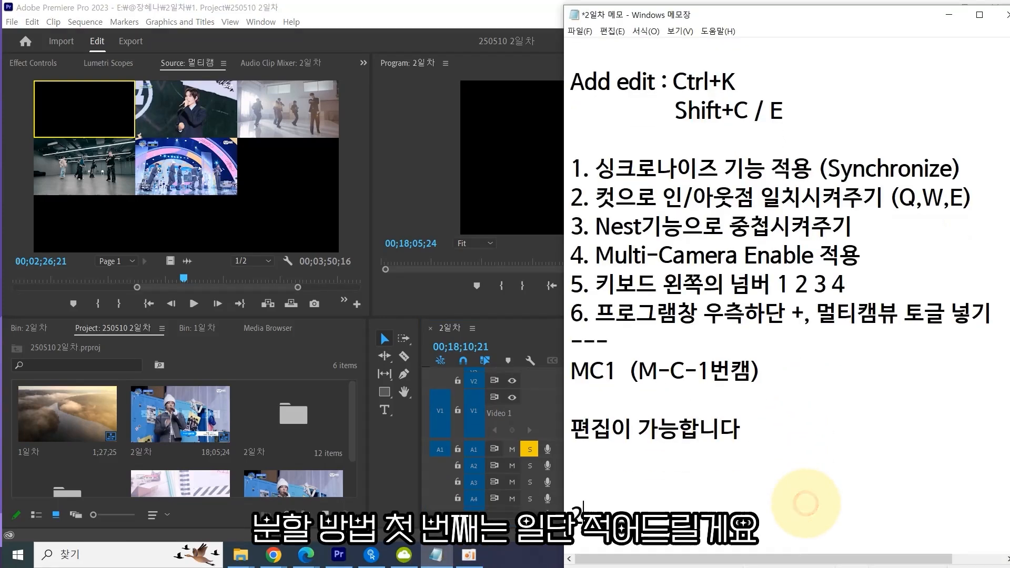
text(분할 방법)
key(Return)
key(Return)
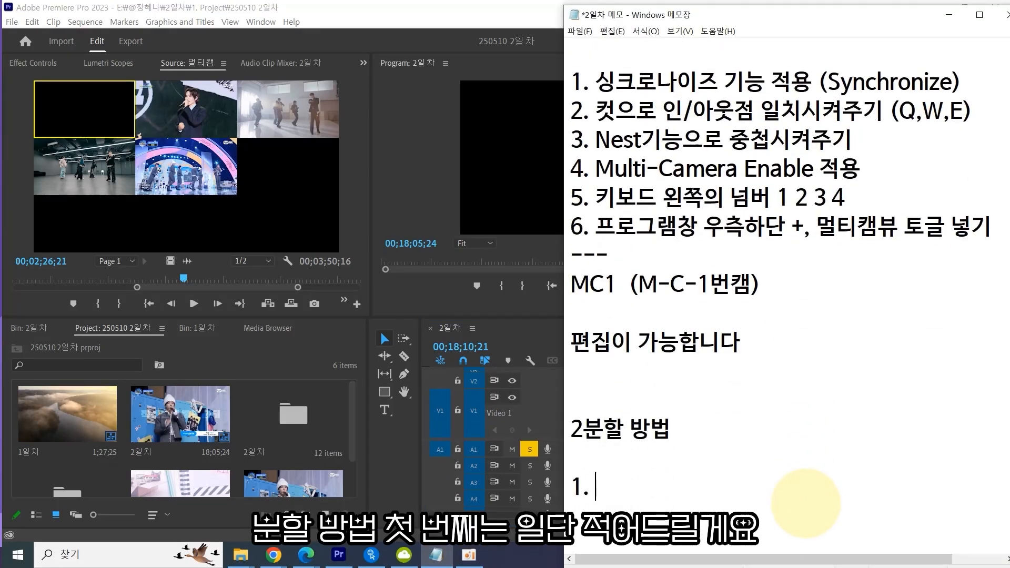
Write item 1 as 하프사이즈 시퀀스 2개 생성후 각각 좌우 배치 and start item 2.
key(Return)
key(Return)
text(2.)
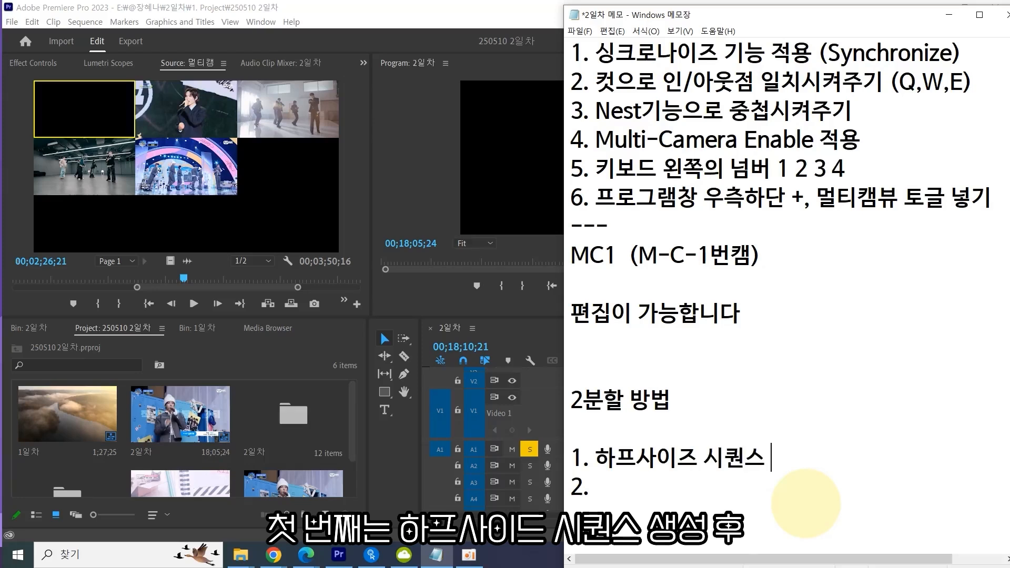
text(좌우 배치)
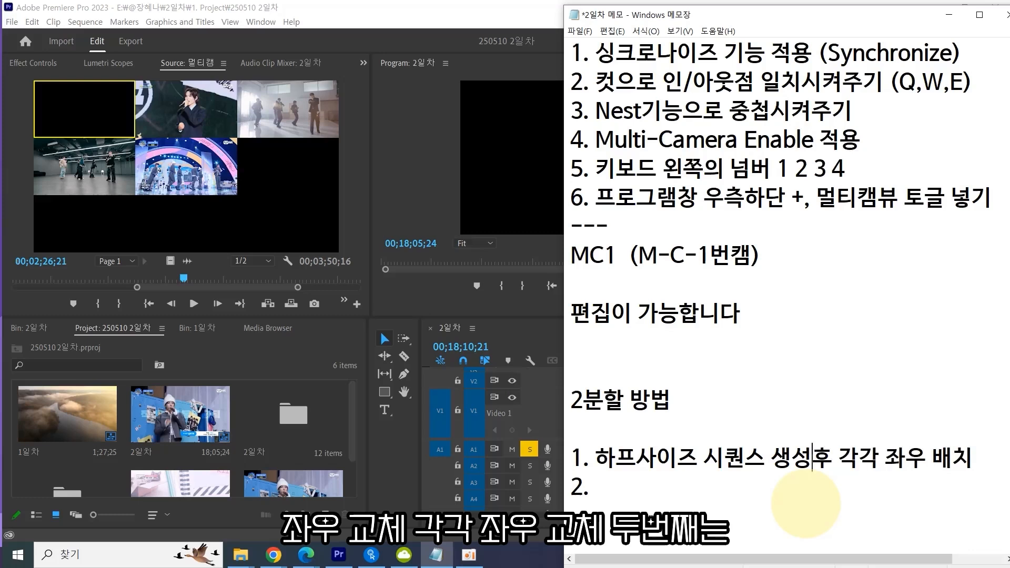
text( 2개)
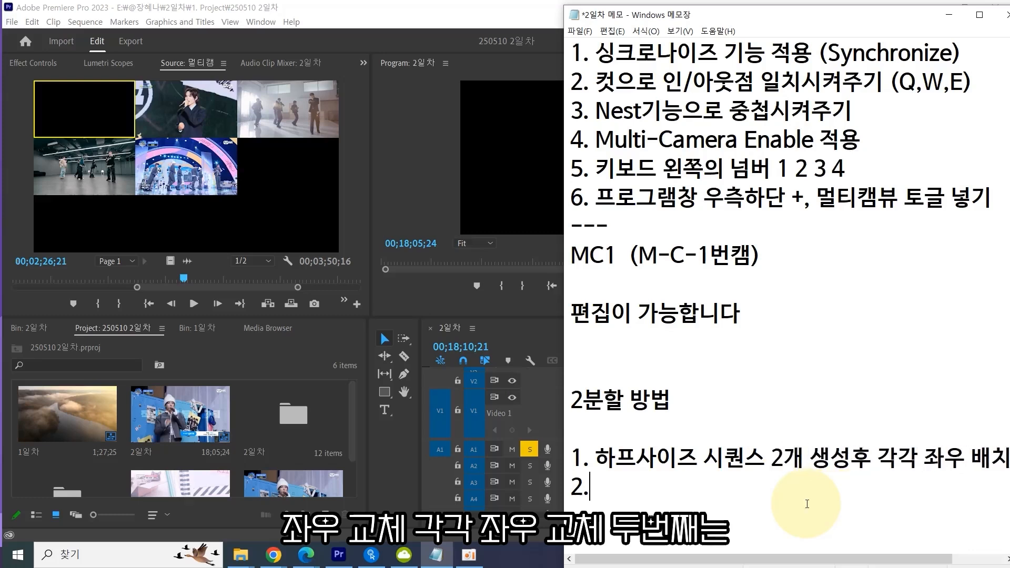
Break item 1 after 생성후 and write item 2 as 각각의 비디오를 좌우를 크롭해서 각각 좌우 배치 on two lines.
scroll(807, 504, down, 1)
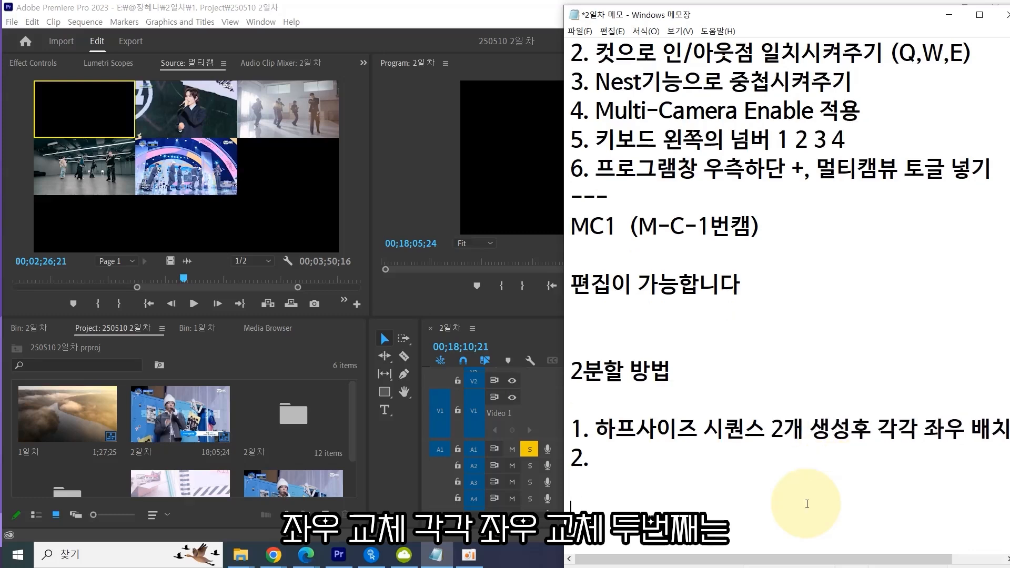
click(874, 430)
key(Return)
click(655, 462)
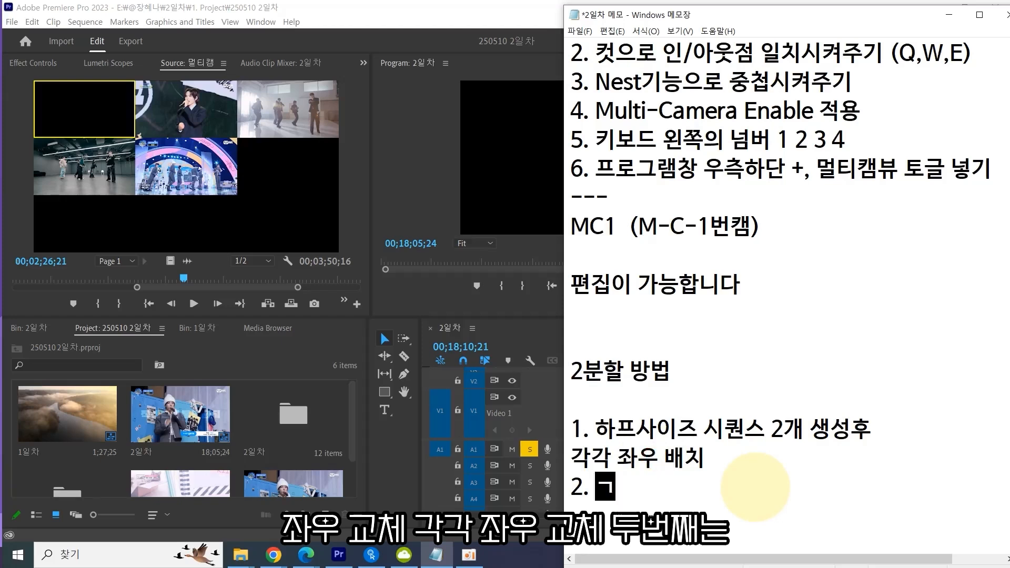
key(BackSpace)
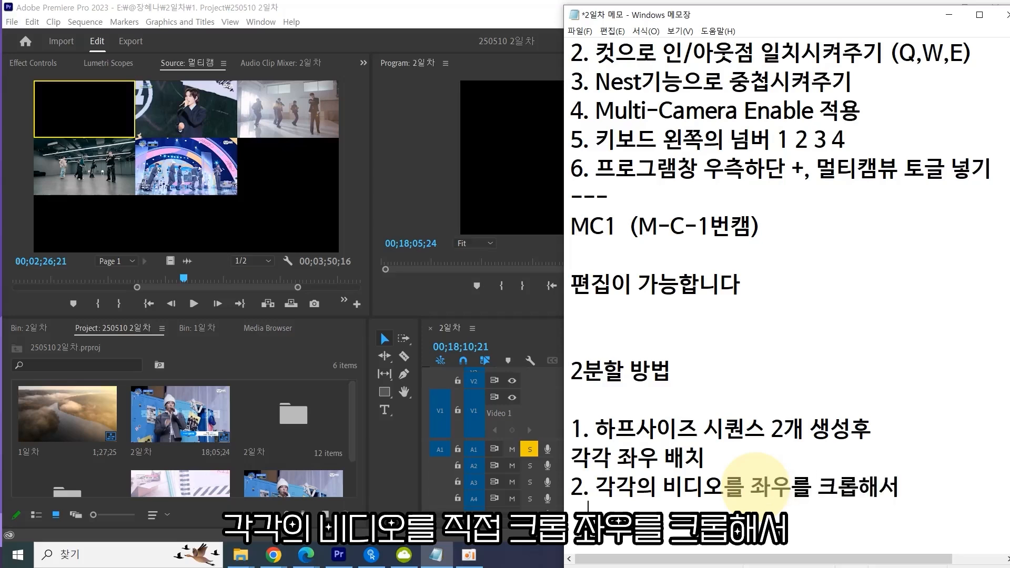
key(Return)
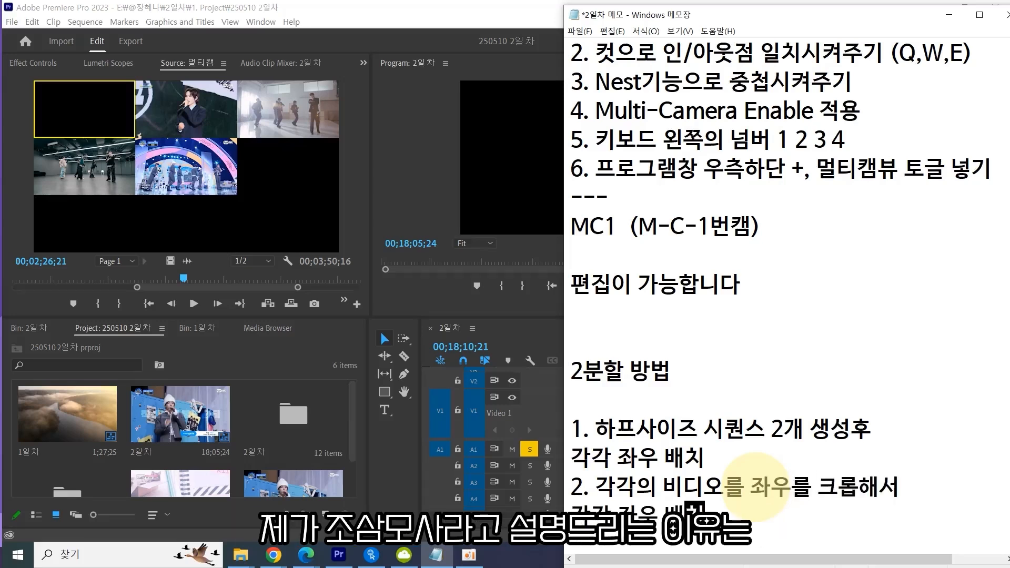
Reword item 2 to begin 2개 비디오의 and insert a blank line between the two items.
key(BackSpace)
key(BackSpace)
key(BackSpace)
key(BackSpace)
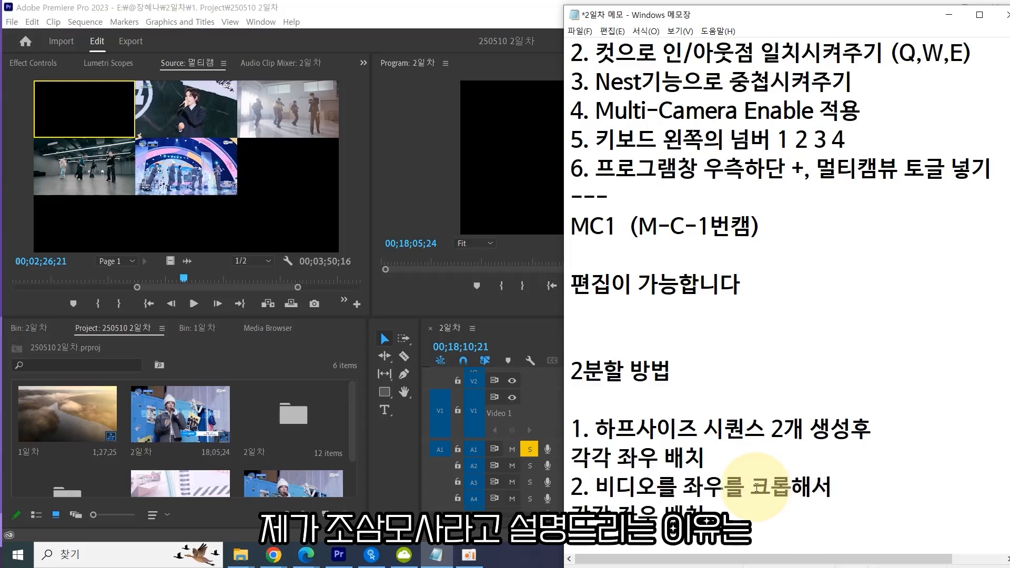
text(2개)
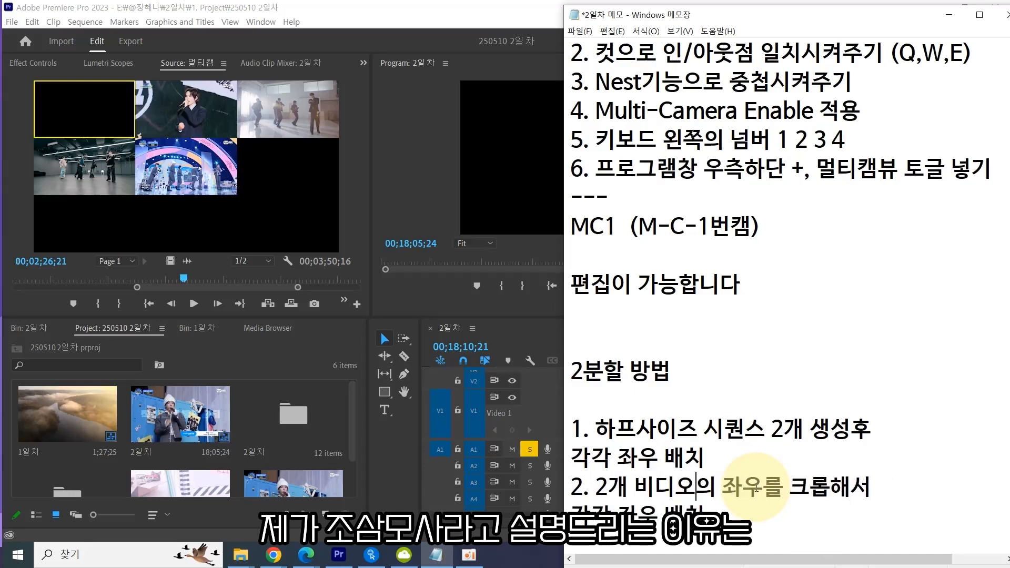
key(Down)
key(Down)
key(Down)
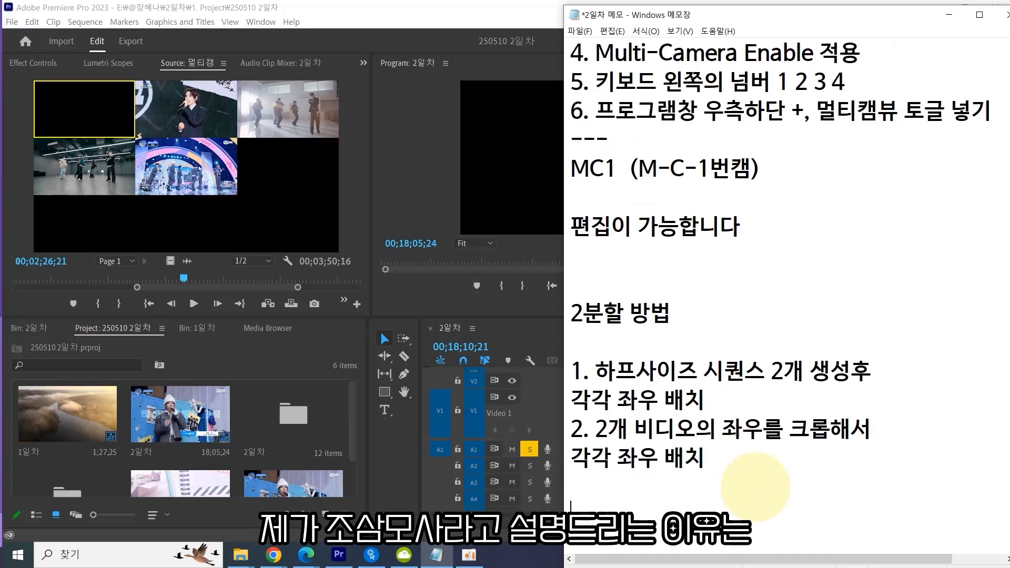
key(Return)
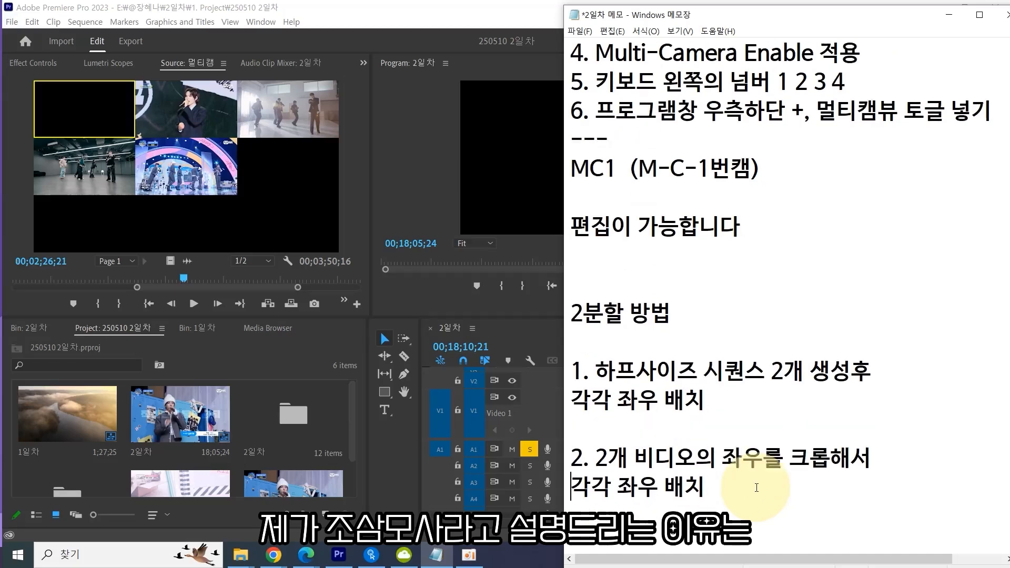
Append notes (셋팅이 귀찮지만 수정이 용이) to item 1 and (금방 하지만 수정할때 골치아픔) to item 2.
key(Down)
key(Down)
key(Down)
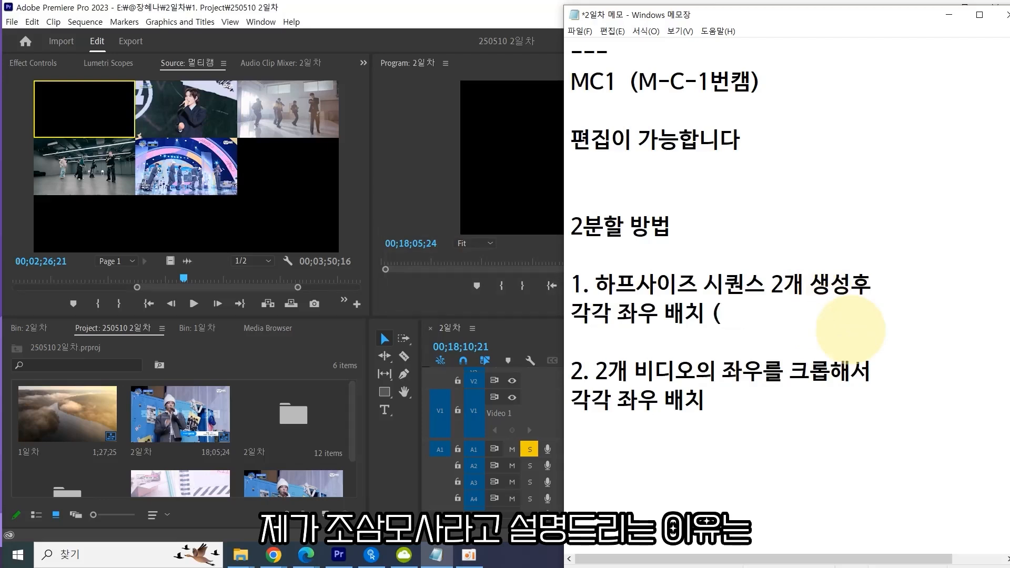
text(셋)
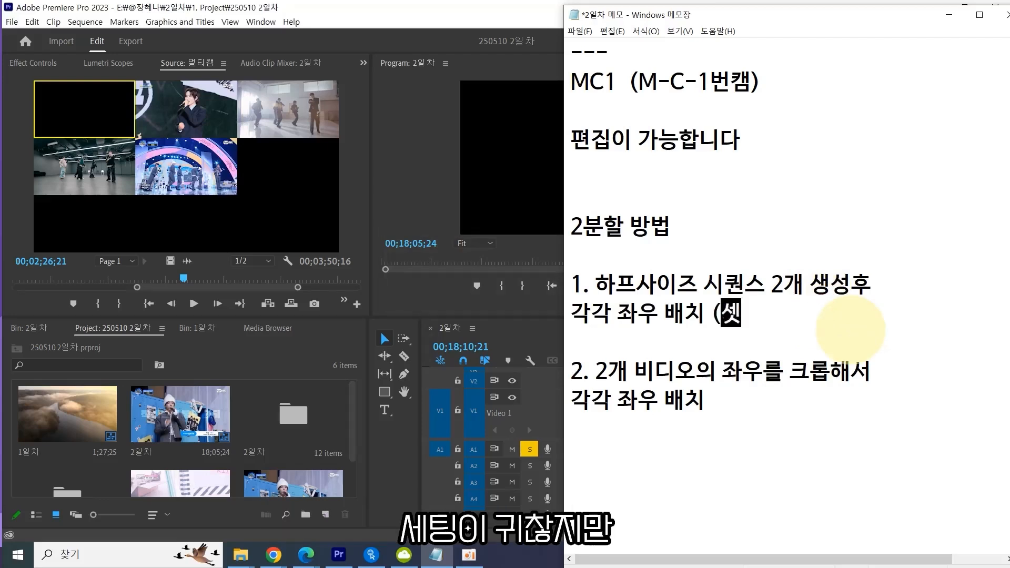
text(팅이 귀찮지만 수정이 용이하)
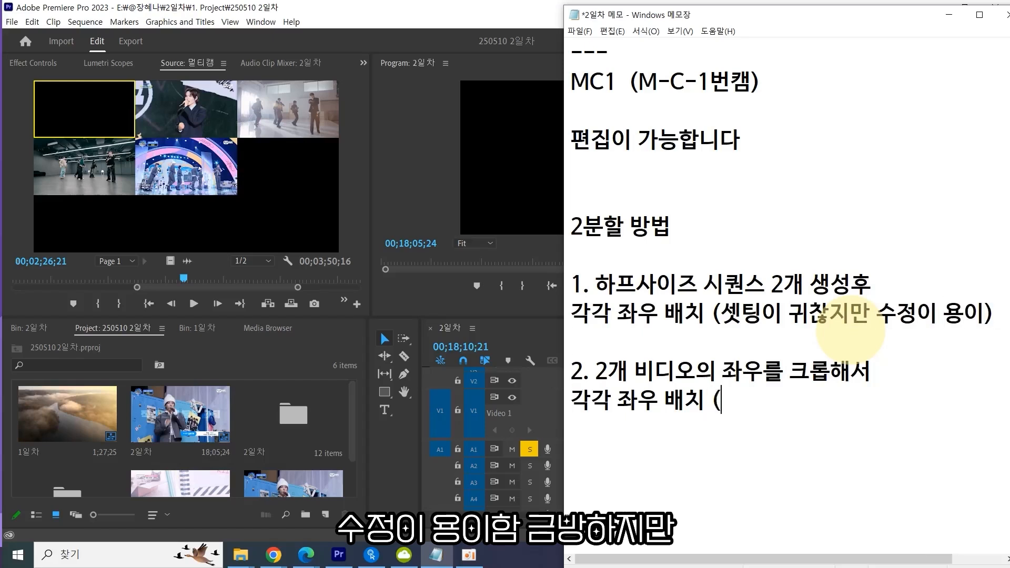
text(지만 수정)
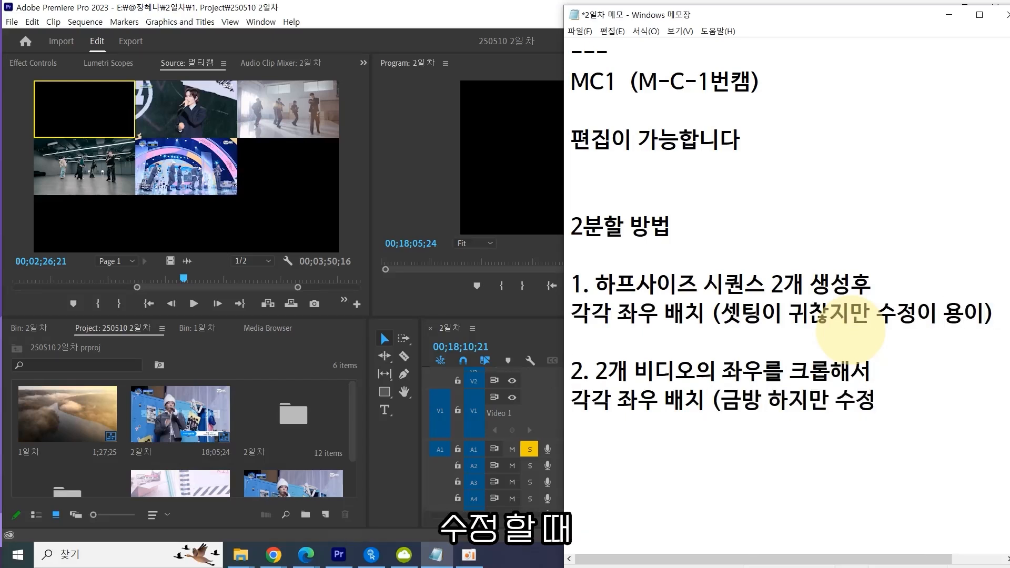
text(할때 고)
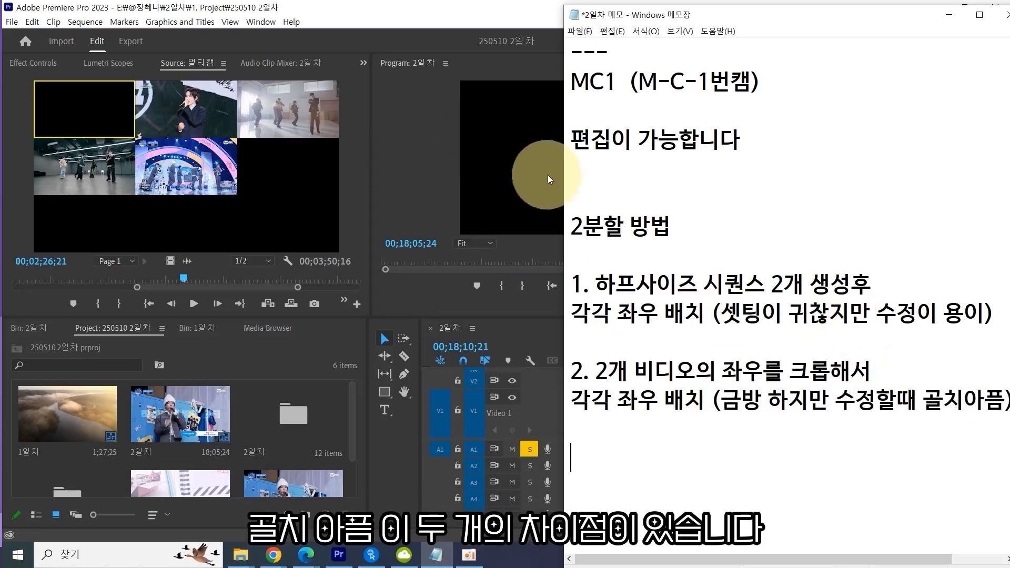
drag(563, 174, 521, 173)
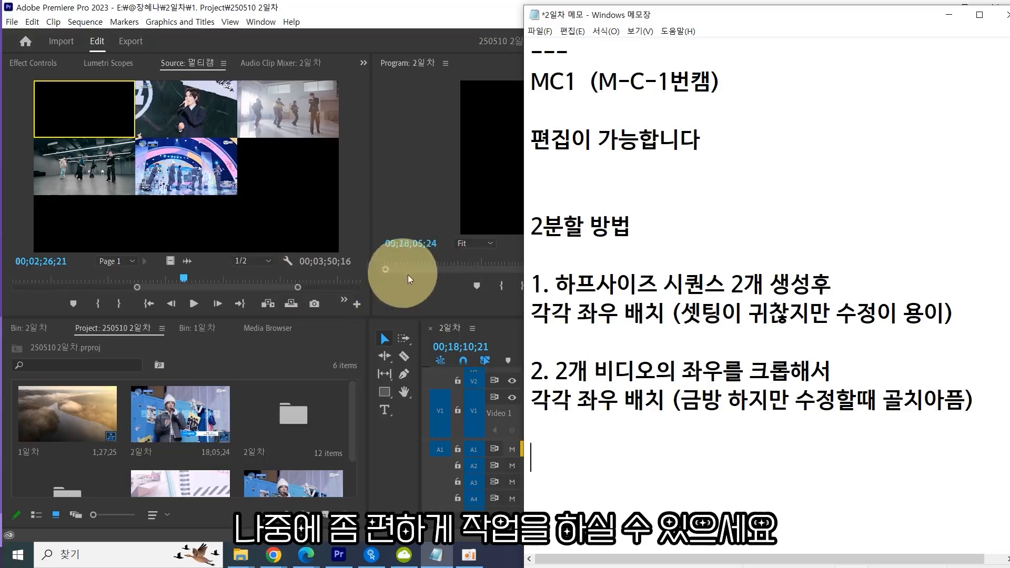
click(637, 428)
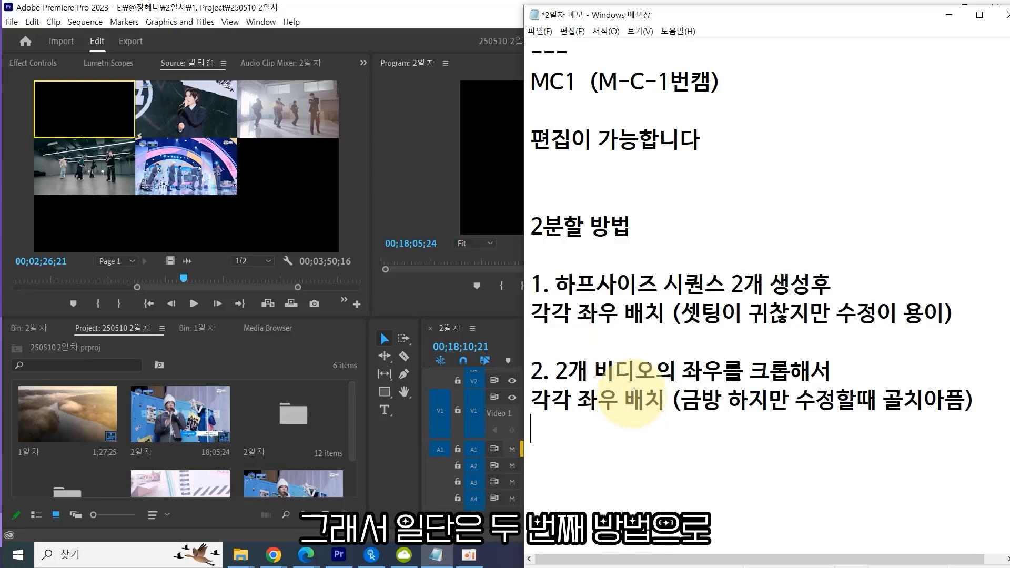
click(515, 420)
click(718, 419)
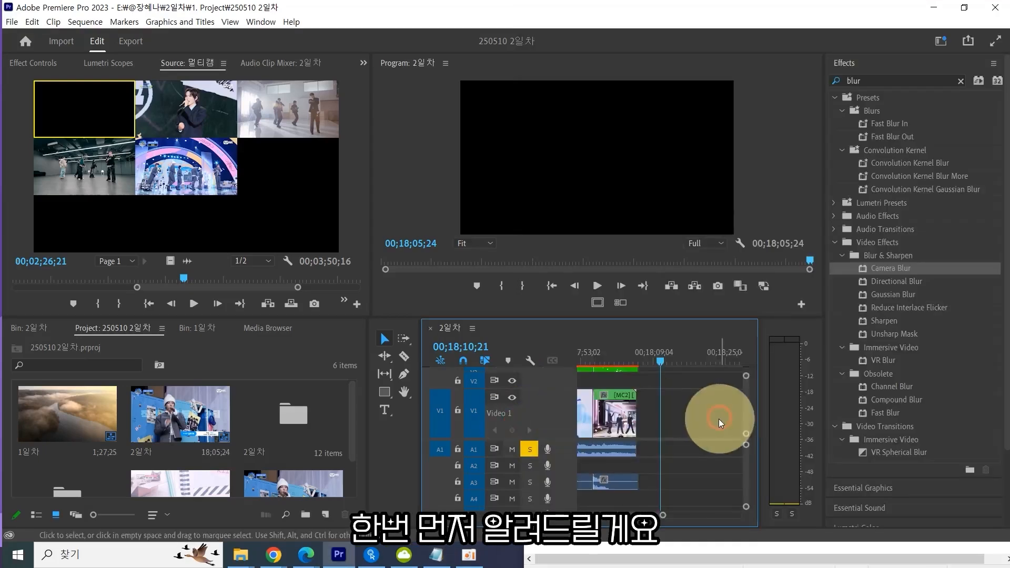
key(alt+Tab)
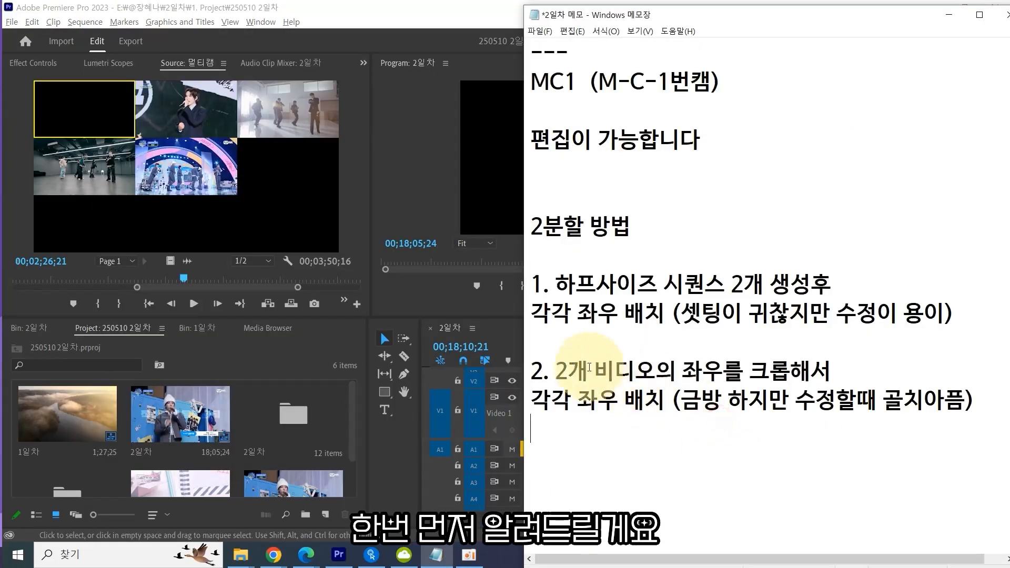
drag(531, 370, 755, 451)
click(752, 453)
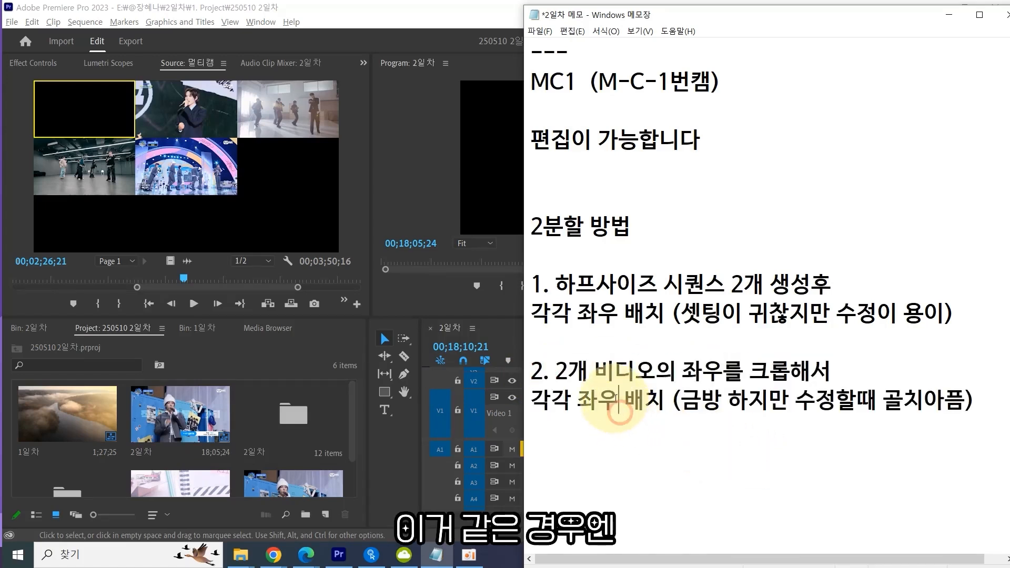
Open the 2일차 bin from the project panel.
click(383, 449)
scroll(294, 450, down, 1)
click(219, 447)
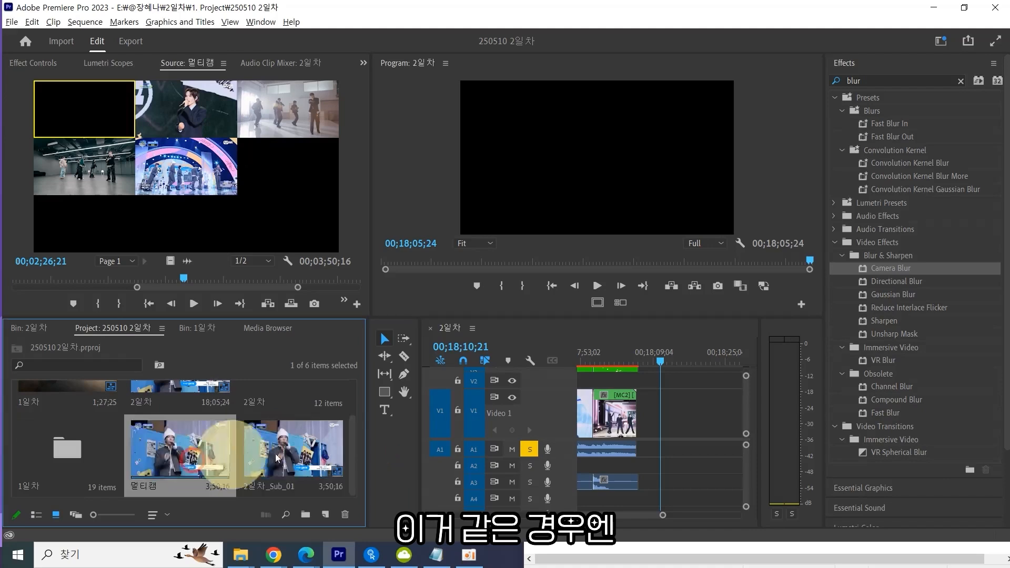
scroll(192, 457, up, 1)
click(84, 418)
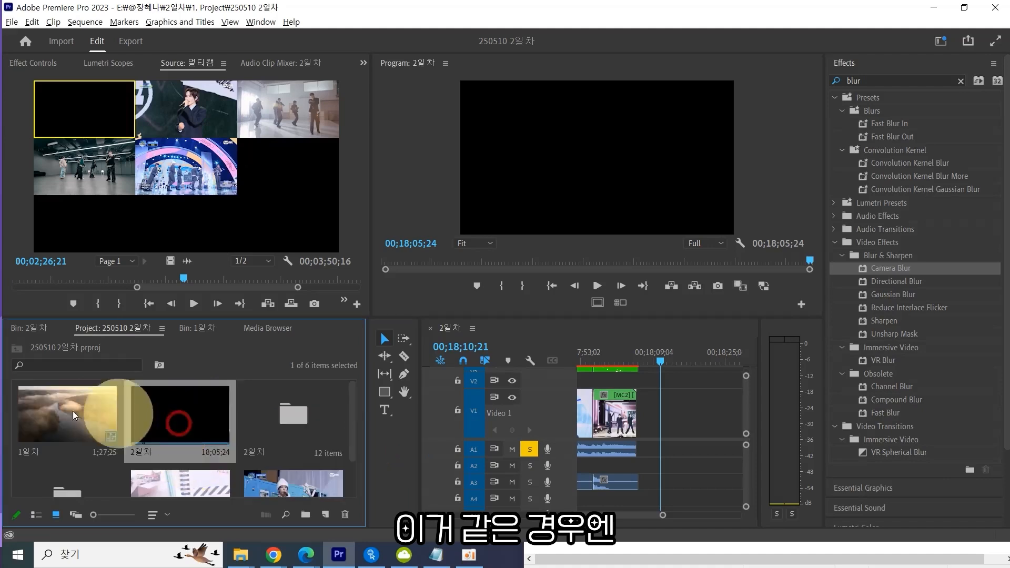
click(203, 416)
scroll(207, 416, down, 1)
click(200, 438)
scroll(150, 450, up, 1)
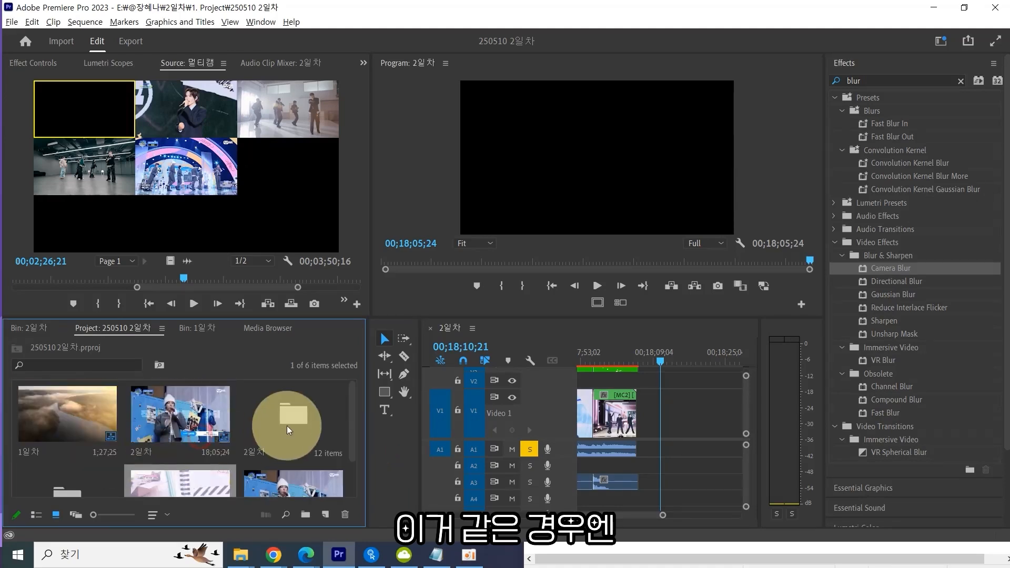
click(315, 406)
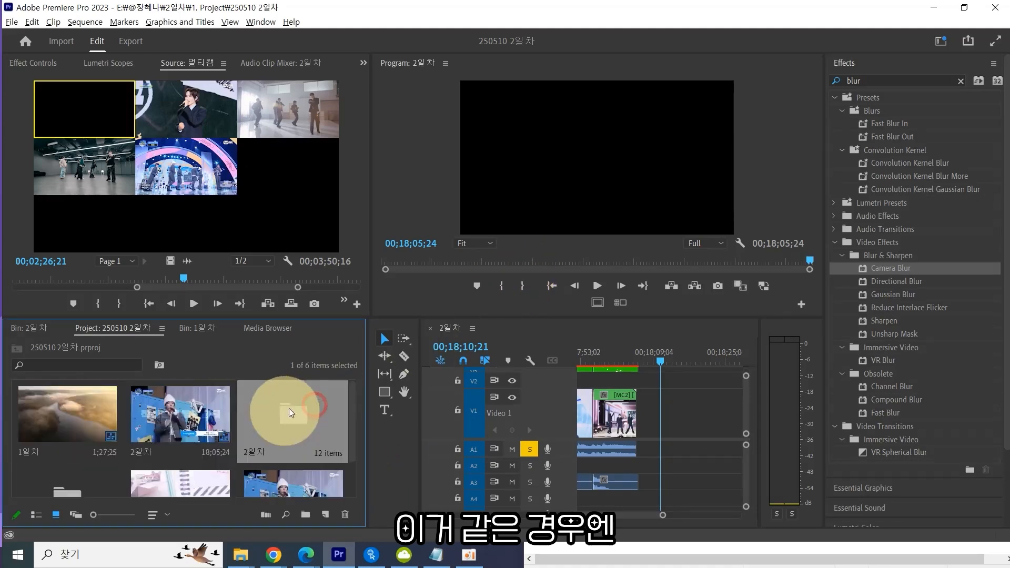
double_click(288, 412)
click(16, 349)
click(289, 425)
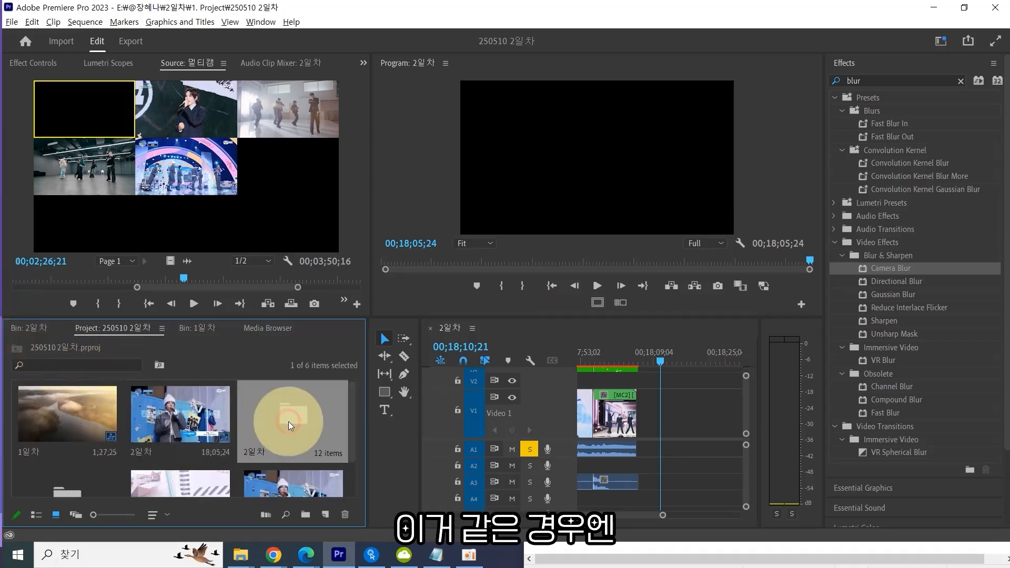
double_click(289, 425)
click(134, 364)
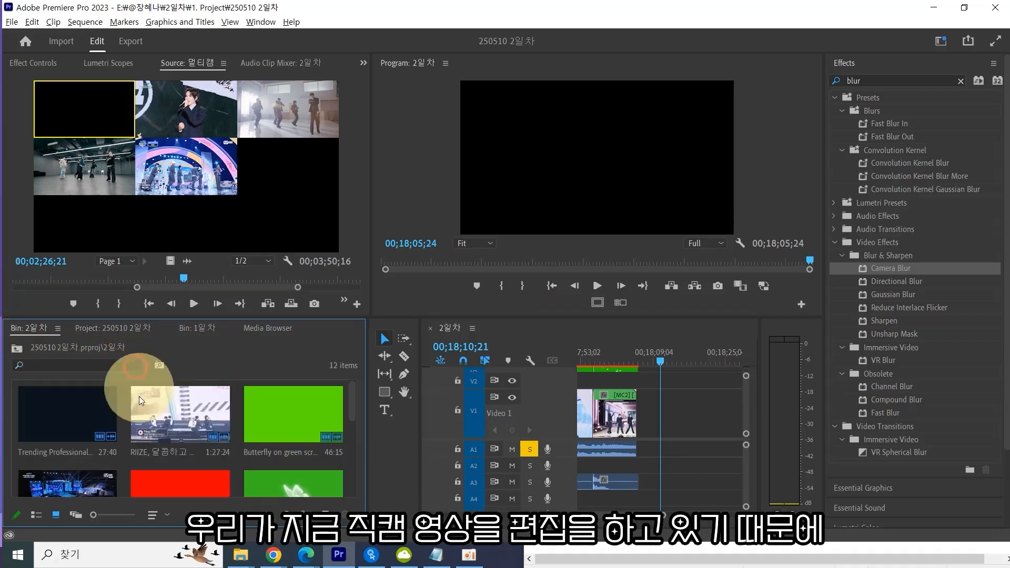
Browse the clips in the 2일차 bin to pick two source videos for the split screen.
click(168, 418)
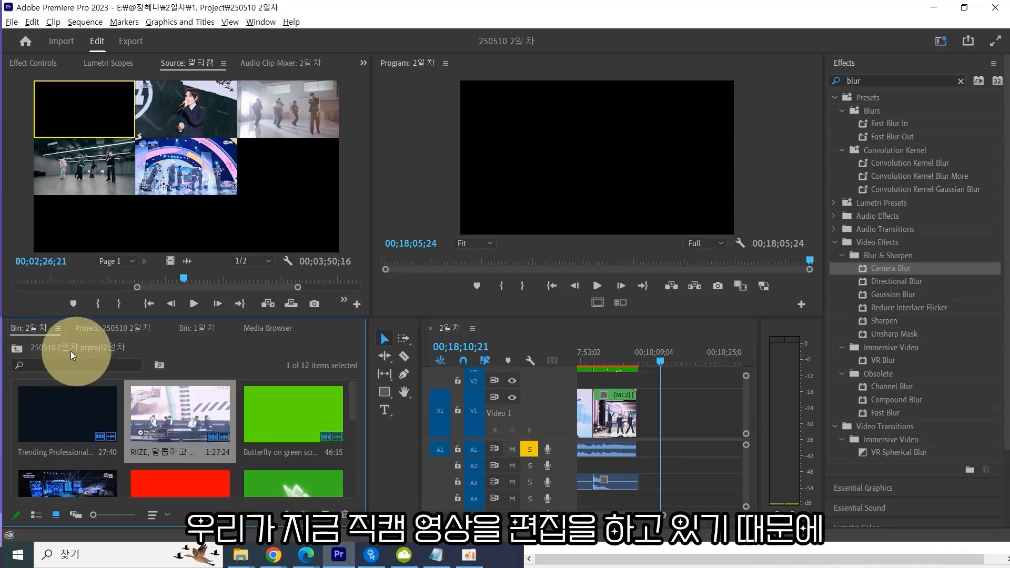
scroll(183, 424, down, 2)
click(79, 425)
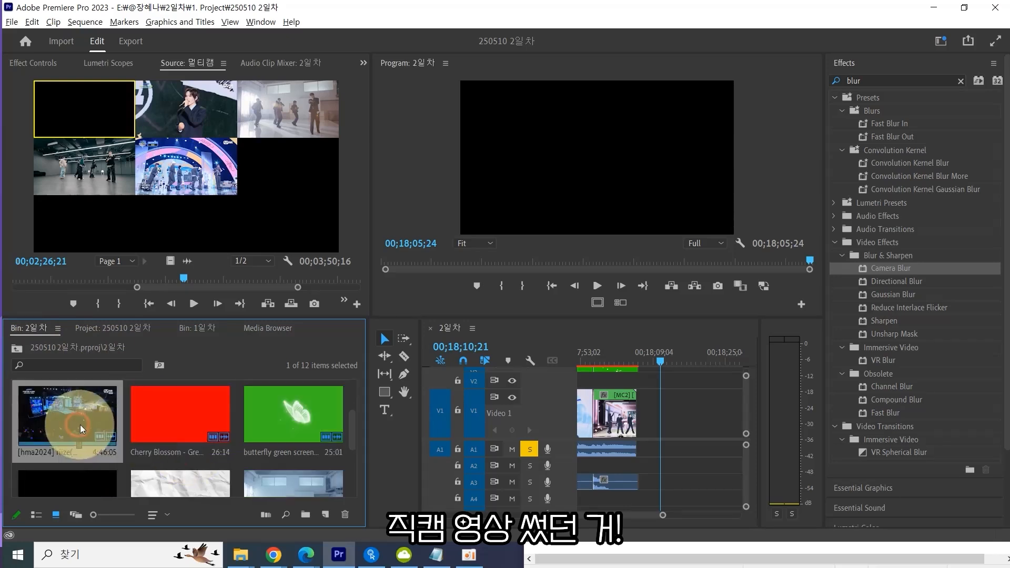
scroll(113, 437, down, 3)
click(81, 443)
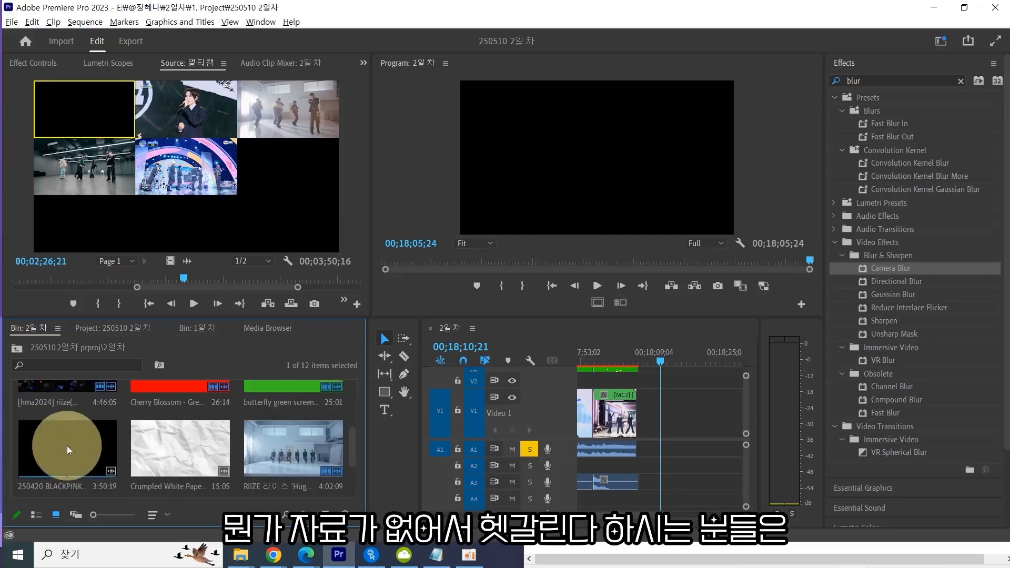
scroll(146, 435, up, 2)
click(163, 448)
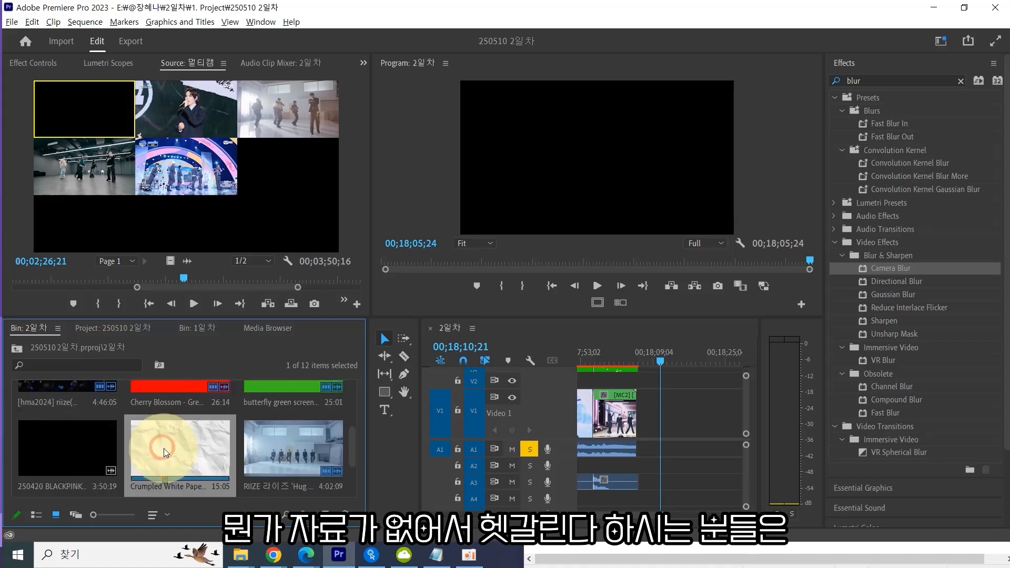
scroll(126, 442, up, 3)
scroll(170, 428, down, 5)
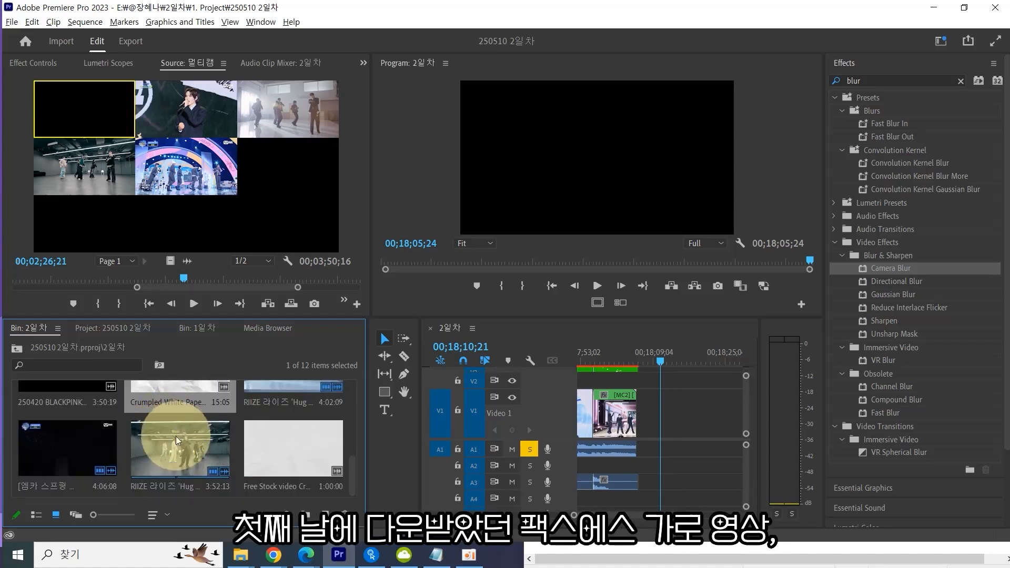
click(83, 444)
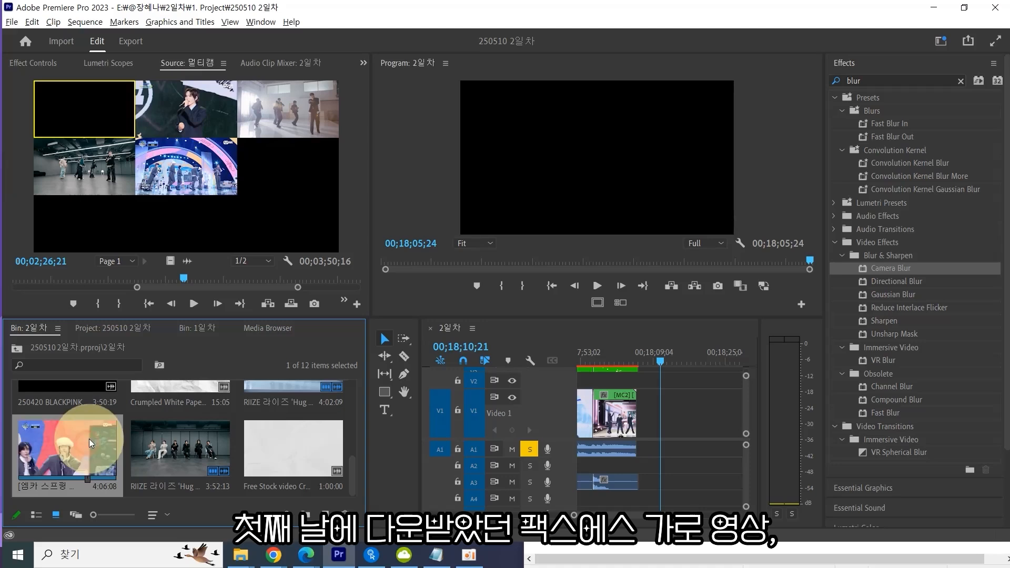
click(148, 441)
click(44, 442)
click(147, 441)
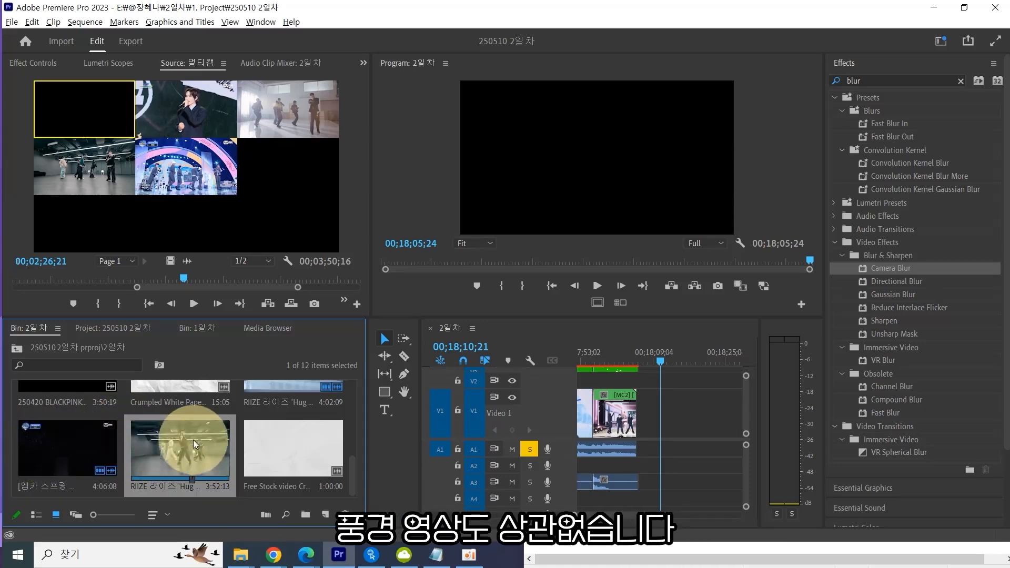
click(79, 453)
scroll(78, 449, down, 3)
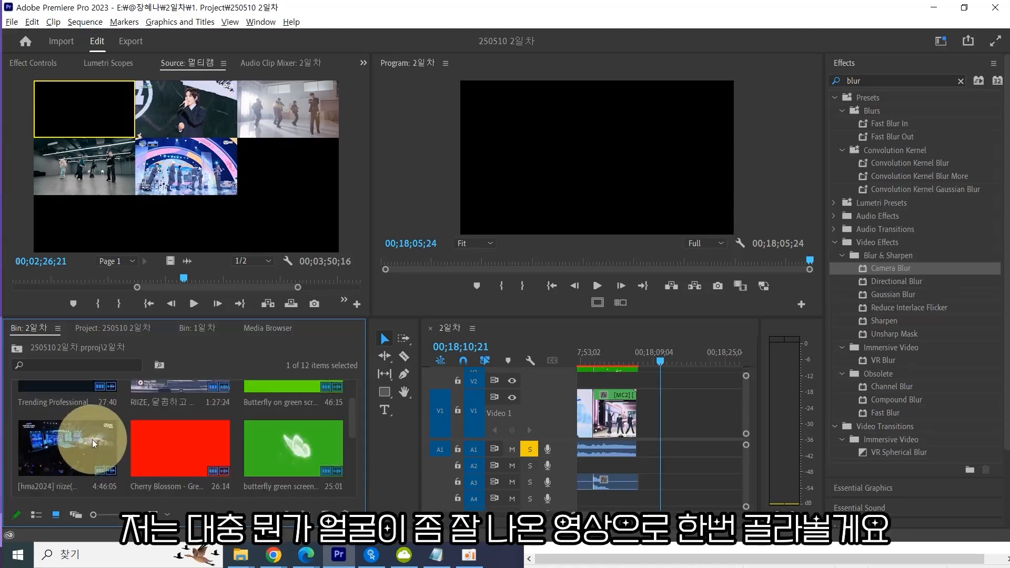
click(166, 421)
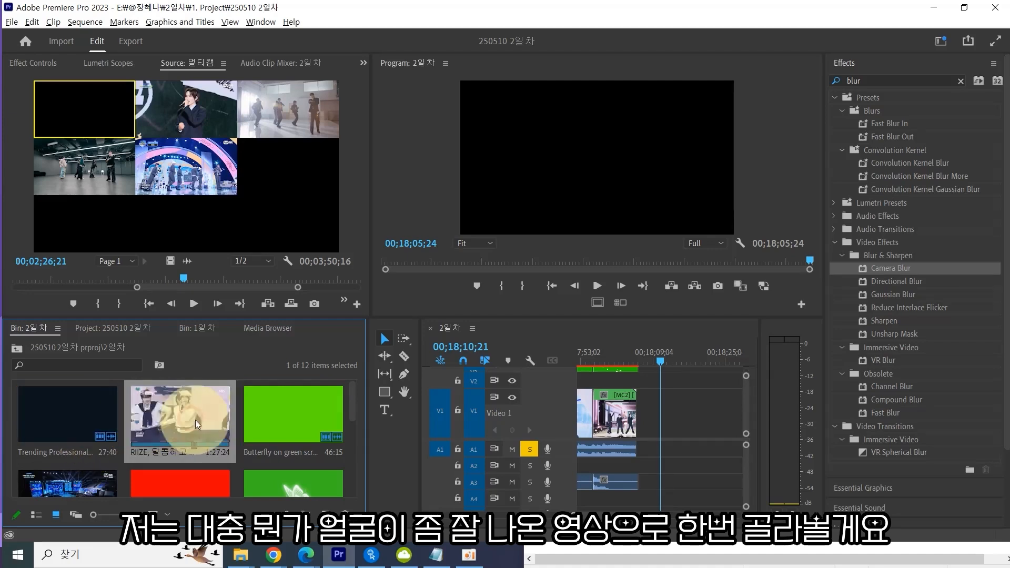
scroll(78, 453, down, 2)
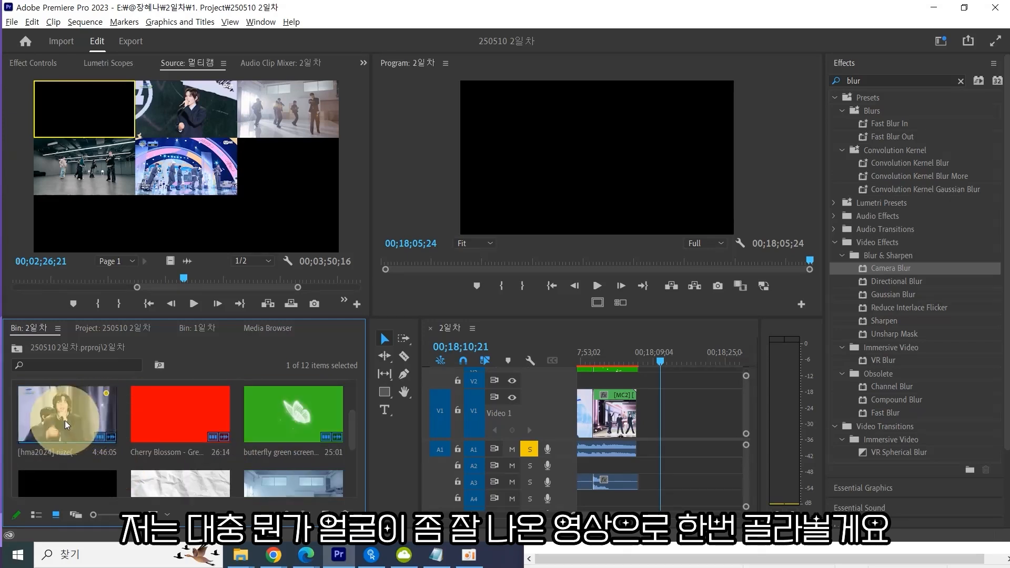
scroll(185, 408, up, 2)
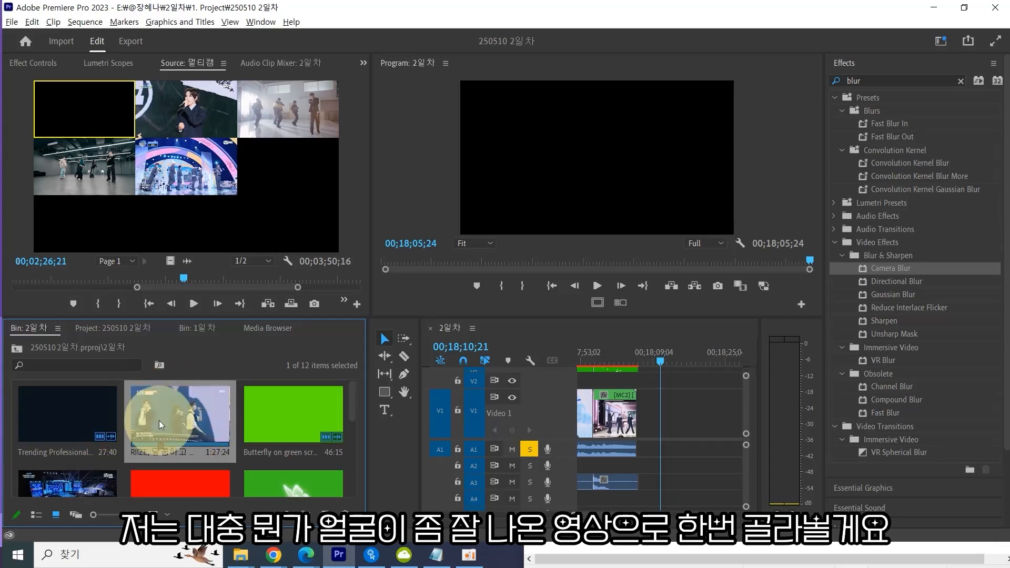
click(203, 411)
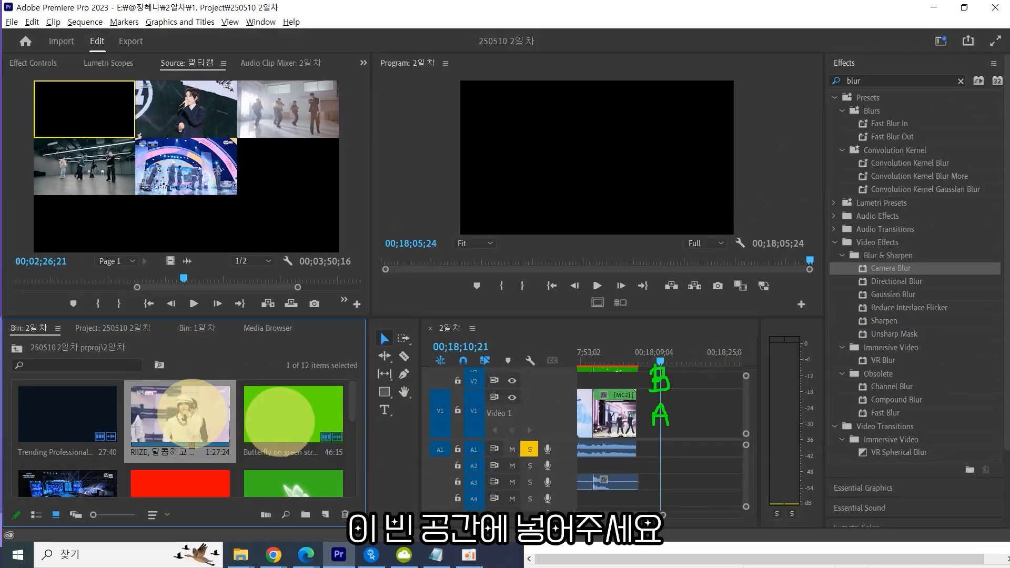
Place the RIIZE 달콤하고 clip on Video 1 and the 엠카 스프링 페스티벌 clip on Video 2 at the playhead.
drag(190, 407, 664, 415)
scroll(178, 431, down, 3)
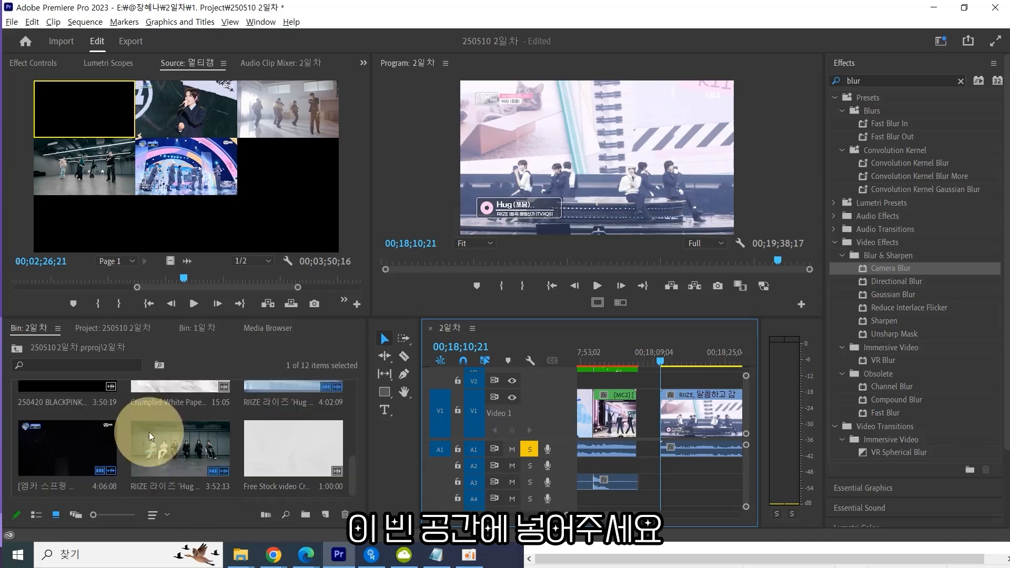
double_click(89, 452)
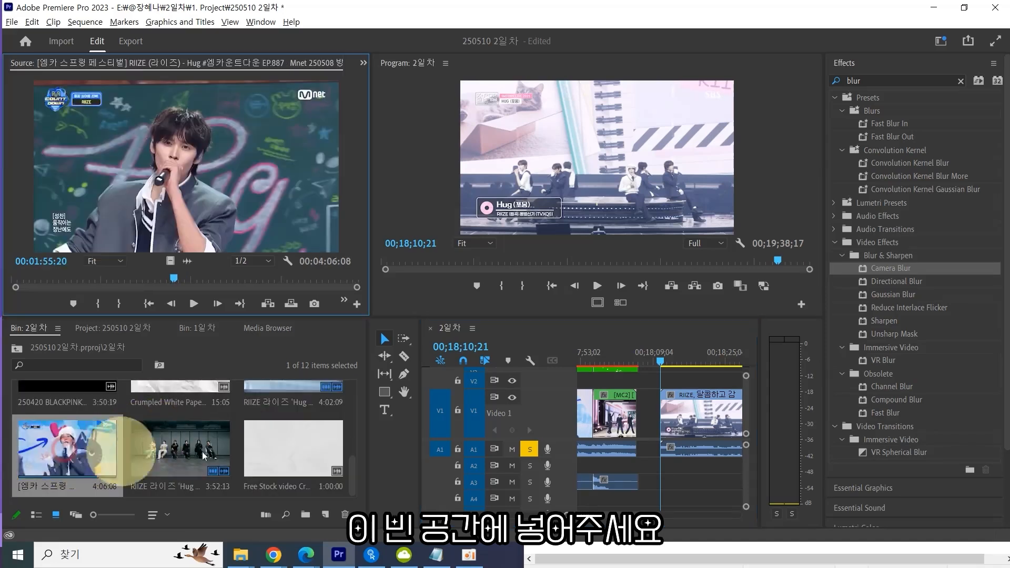
drag(74, 451, 676, 381)
click(693, 357)
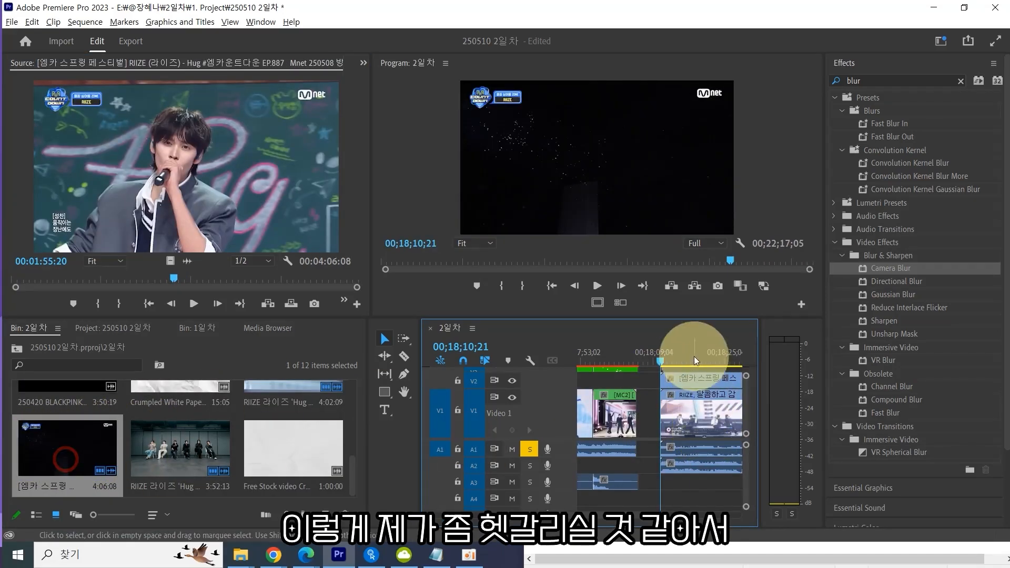
Label the Video 1 clip Rose and the Video 2 clip Mango to tell them apart.
right_click(702, 406)
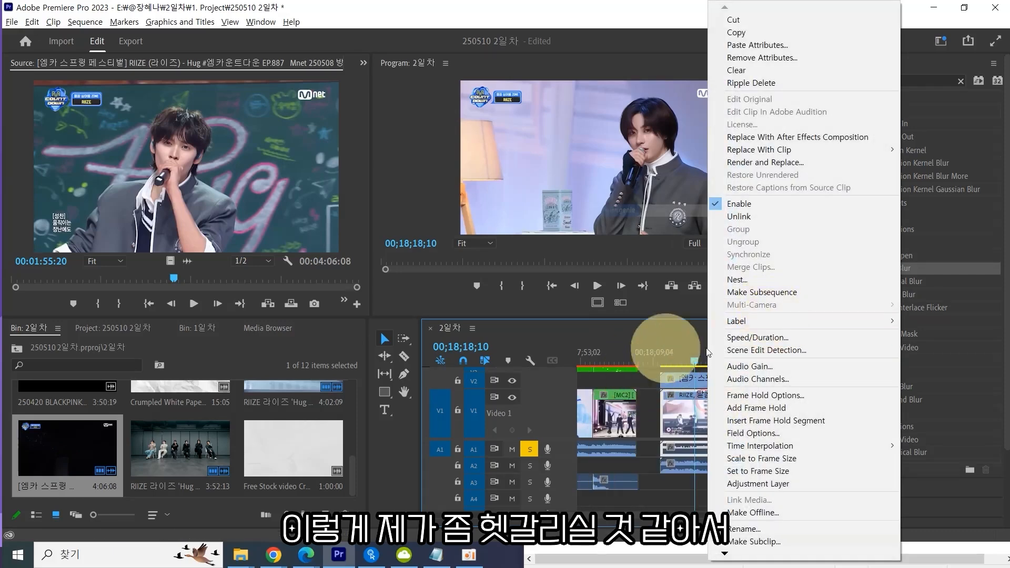
mouse_move(749, 327)
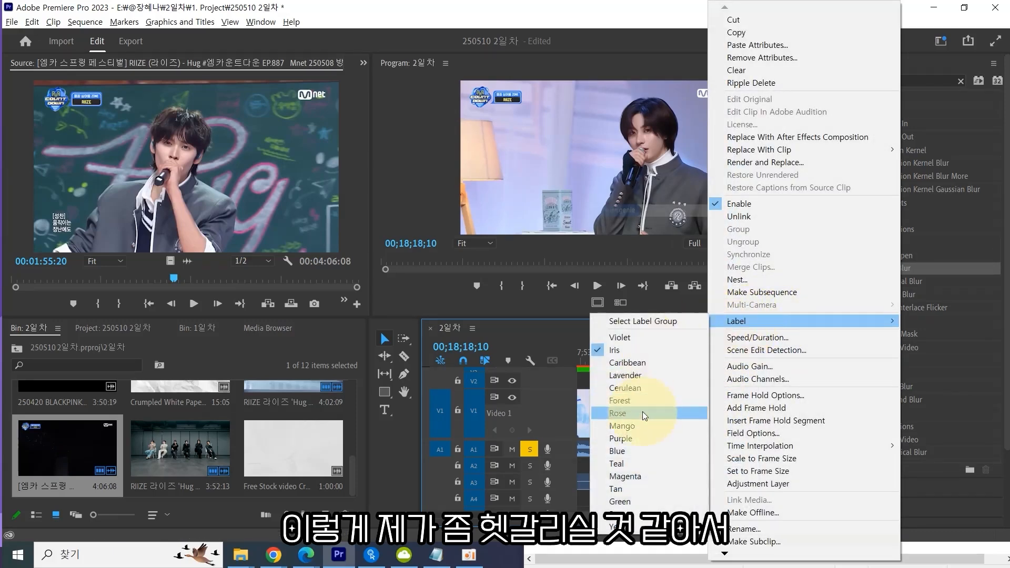
click(619, 413)
right_click(701, 387)
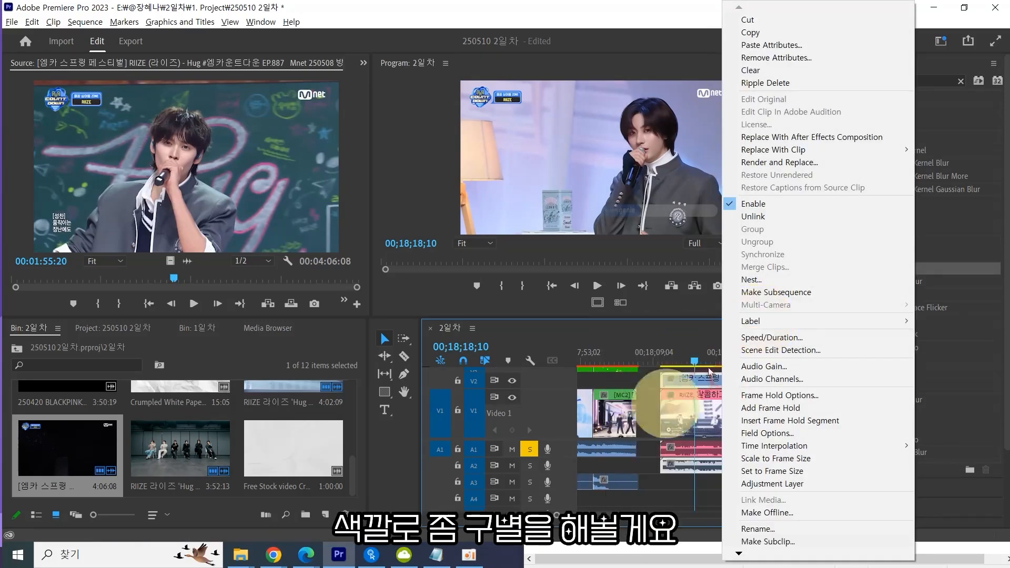
mouse_move(761, 325)
click(694, 426)
click(693, 492)
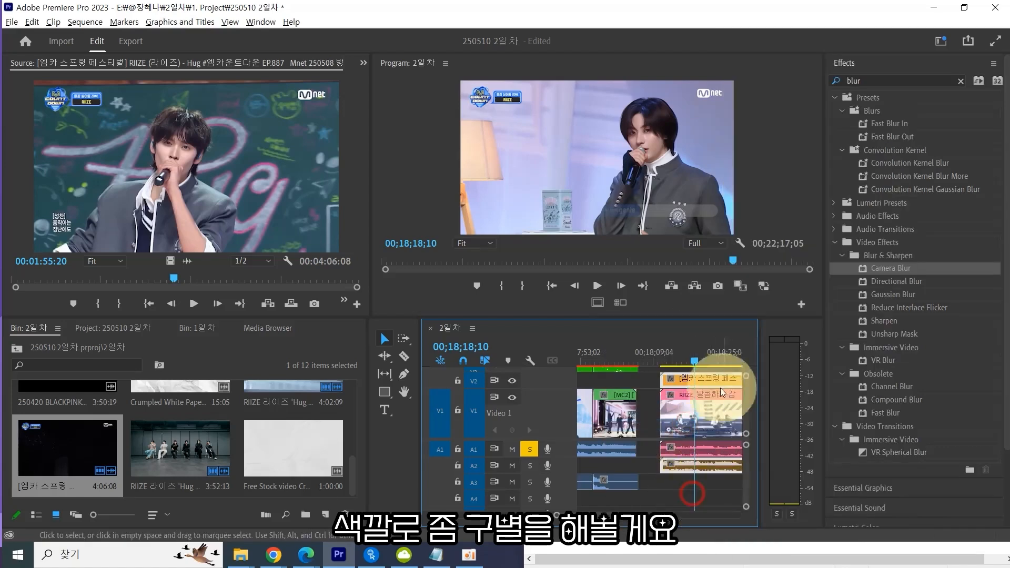
click(913, 64)
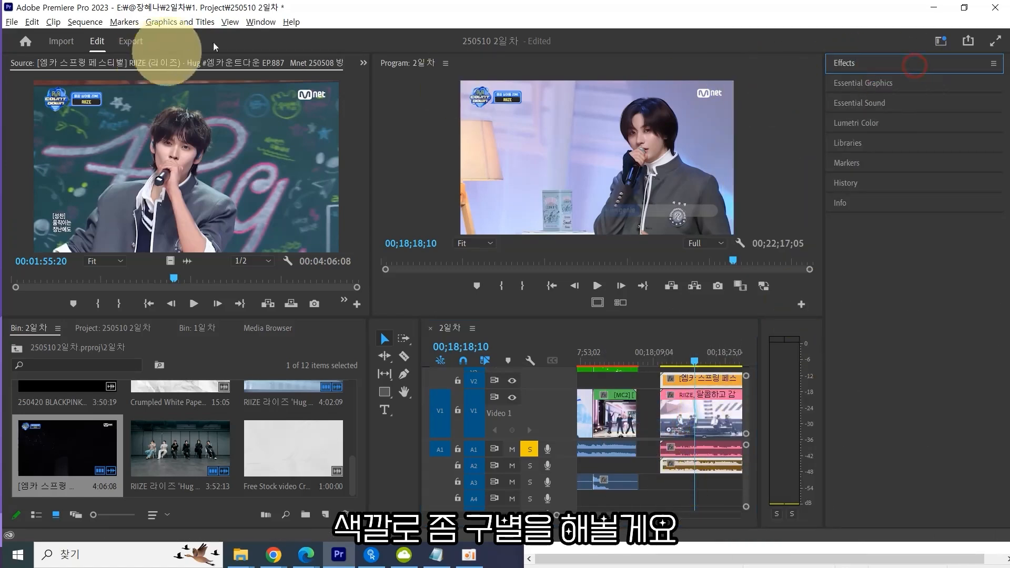
click(257, 24)
mouse_move(284, 36)
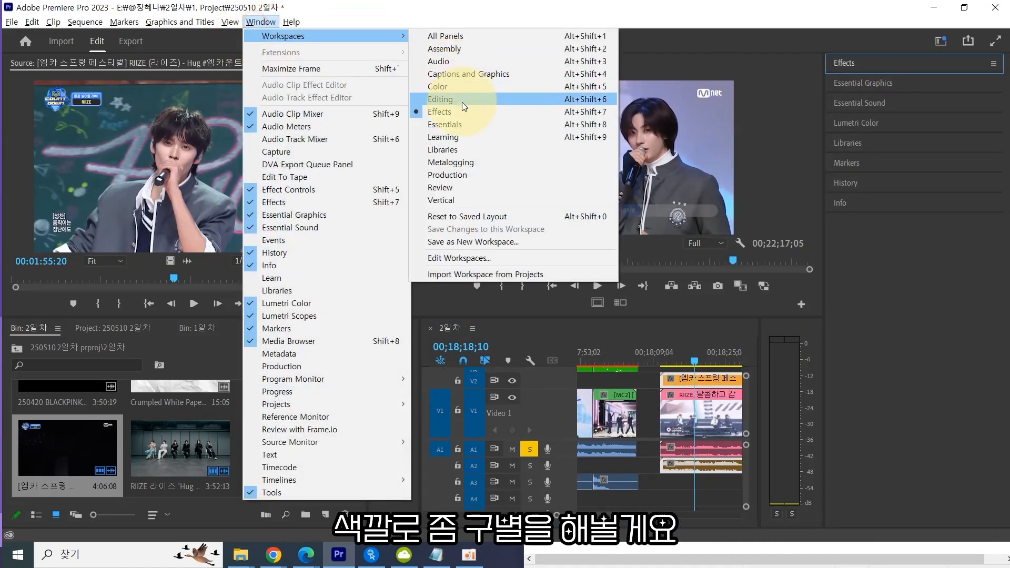
click(704, 360)
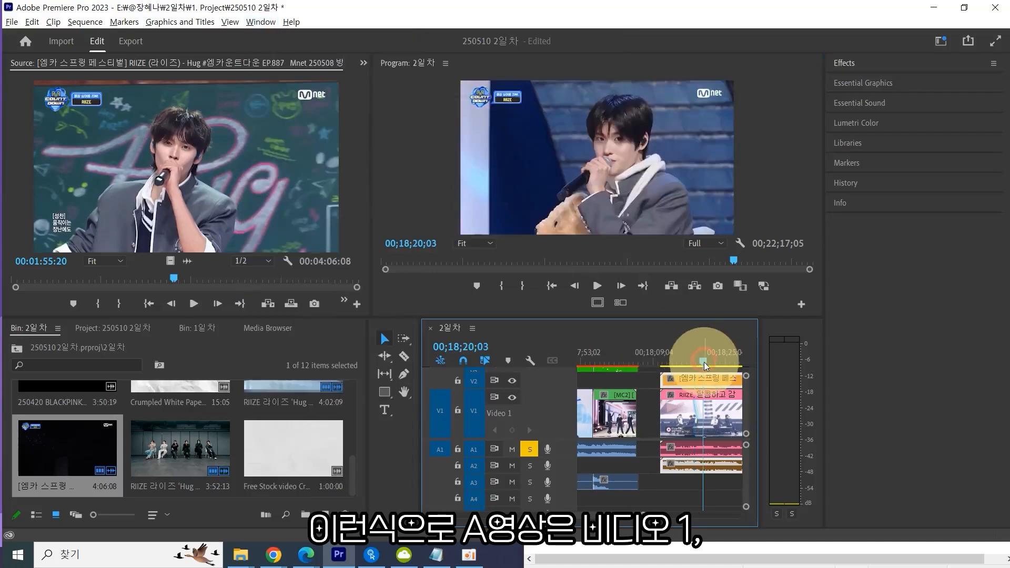
Maximize the timeline panel to view the two stacked clips.
key(grave)
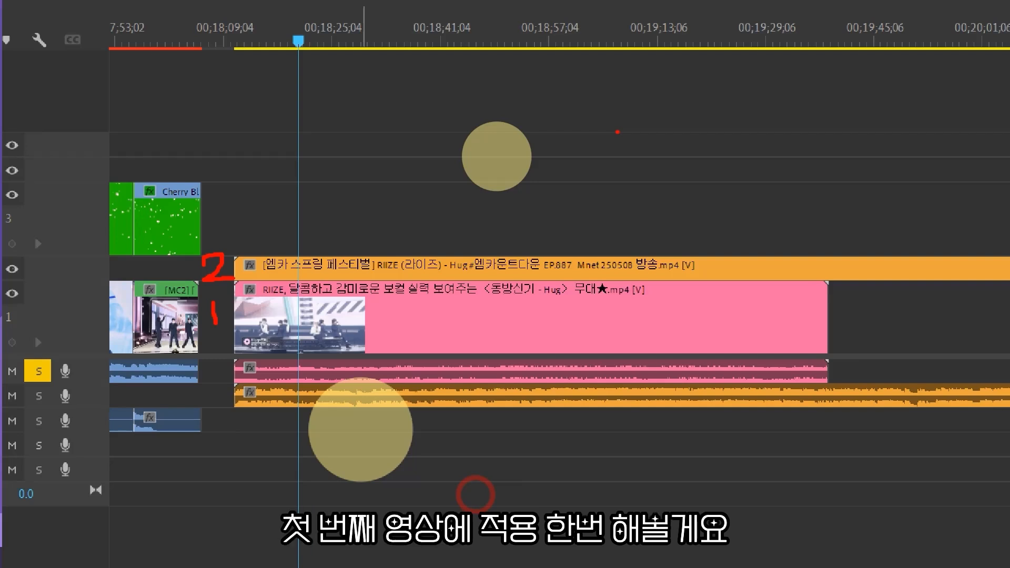
key(Escape)
mouse_move(321, 109)
mouse_down()
mouse_move(436, 283)
mouse_move(478, 293)
mouse_up()
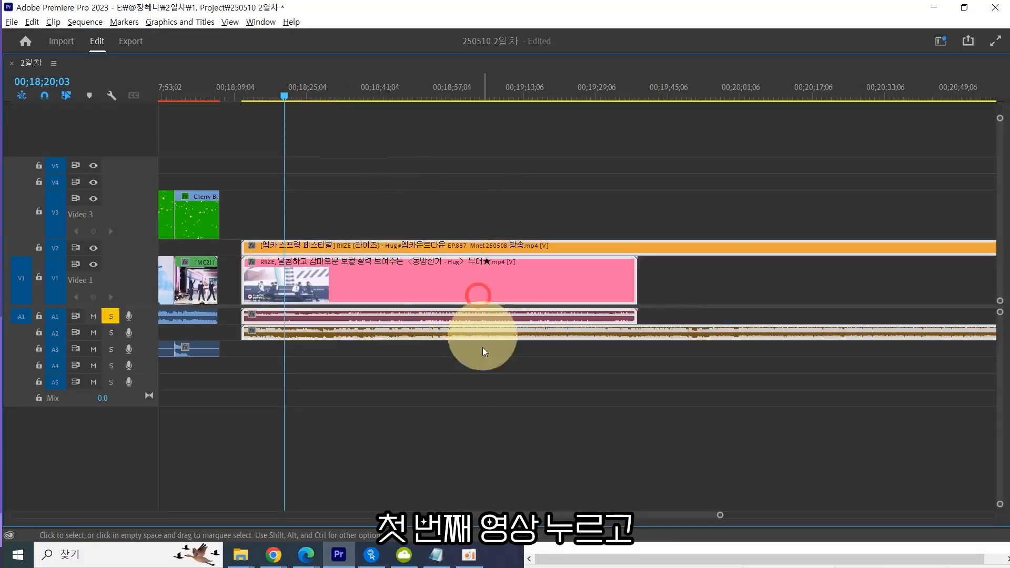
Select the Video 1 clip, search the effects for Crop and apply the Crop effect to it.
click(482, 347)
click(484, 275)
key(grave)
click(876, 64)
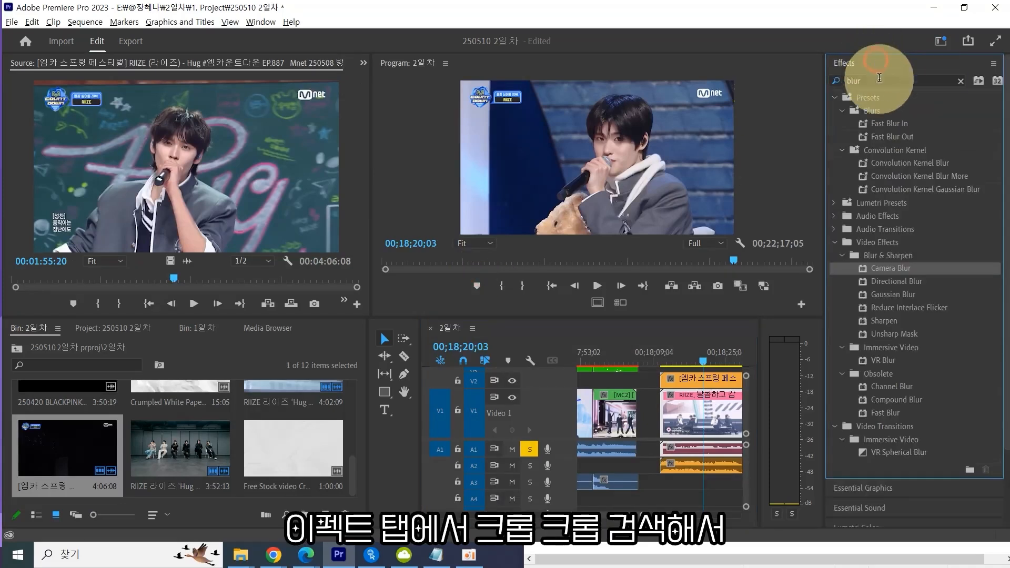
click(880, 80)
text(ㅋ)
text(rop)
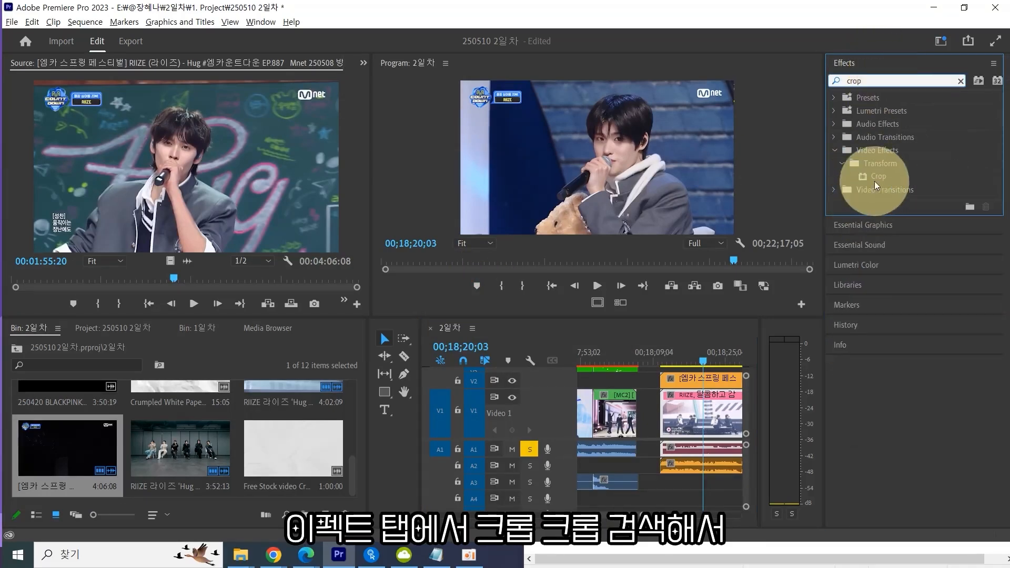
click(881, 178)
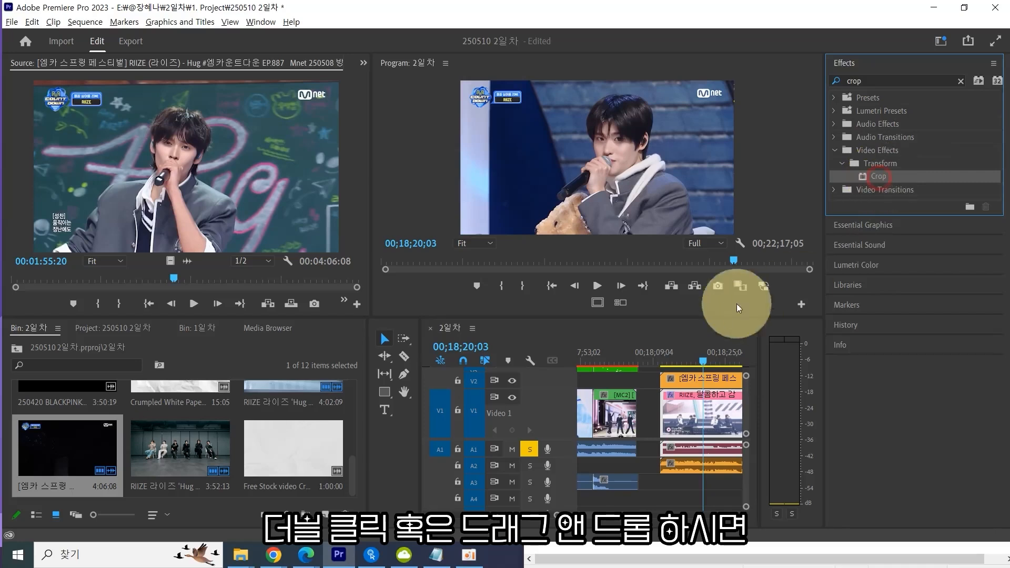
Open Effect Controls for the Video 1 clip and set its Crop left and right to 33%.
click(362, 62)
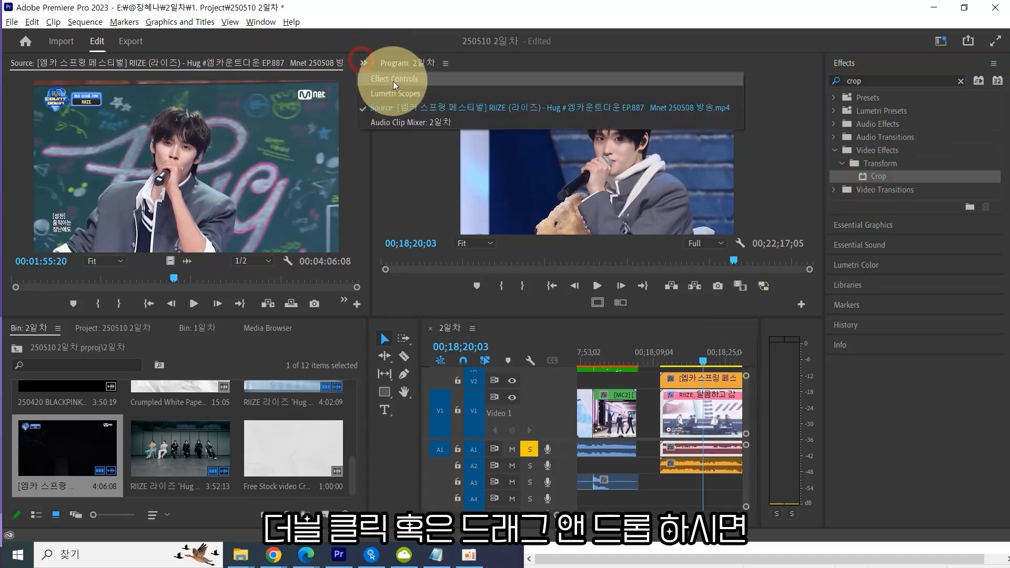
click(396, 84)
click(684, 416)
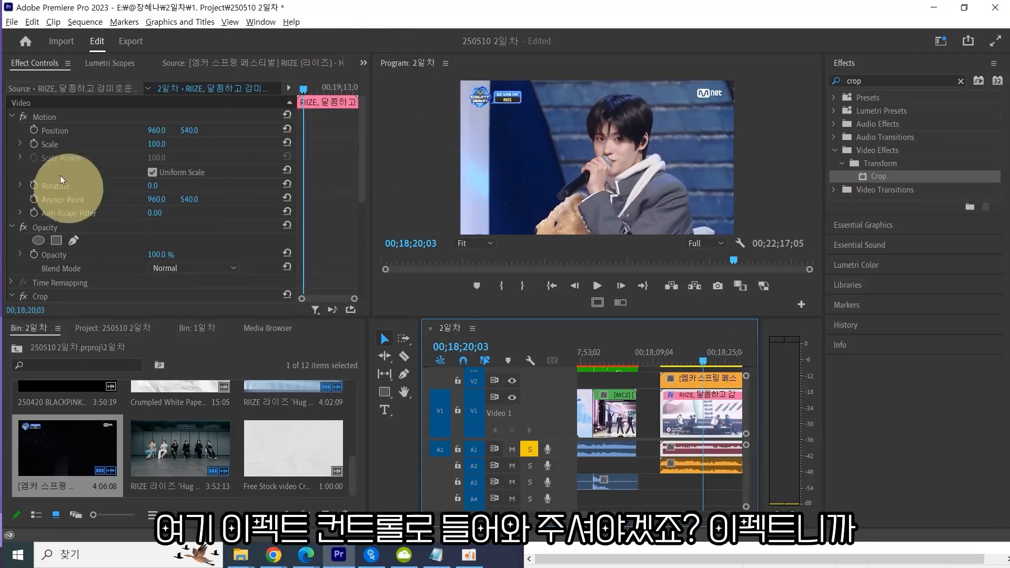
scroll(259, 245, down, 2)
scroll(259, 245, down, 3)
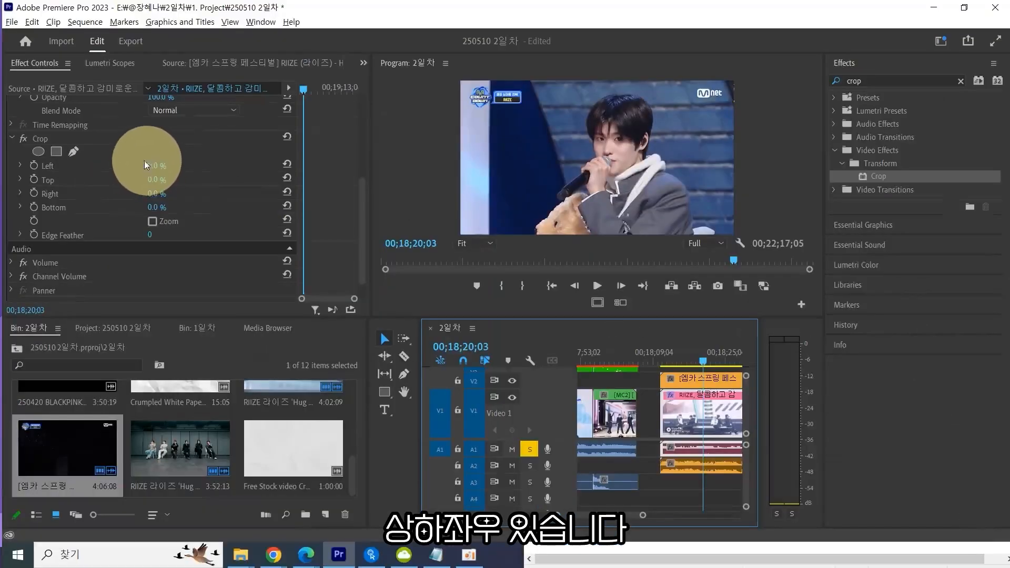
click(305, 196)
text(33)
key(Return)
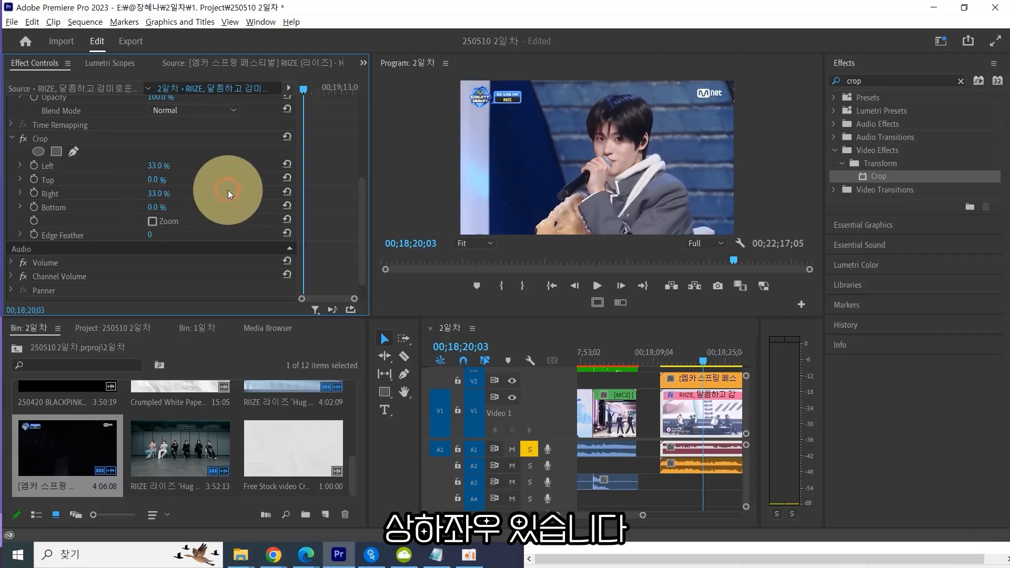
Hide the Video 2 track, reselect the Video 1 clip and change its Crop left and right to 25%.
click(700, 381)
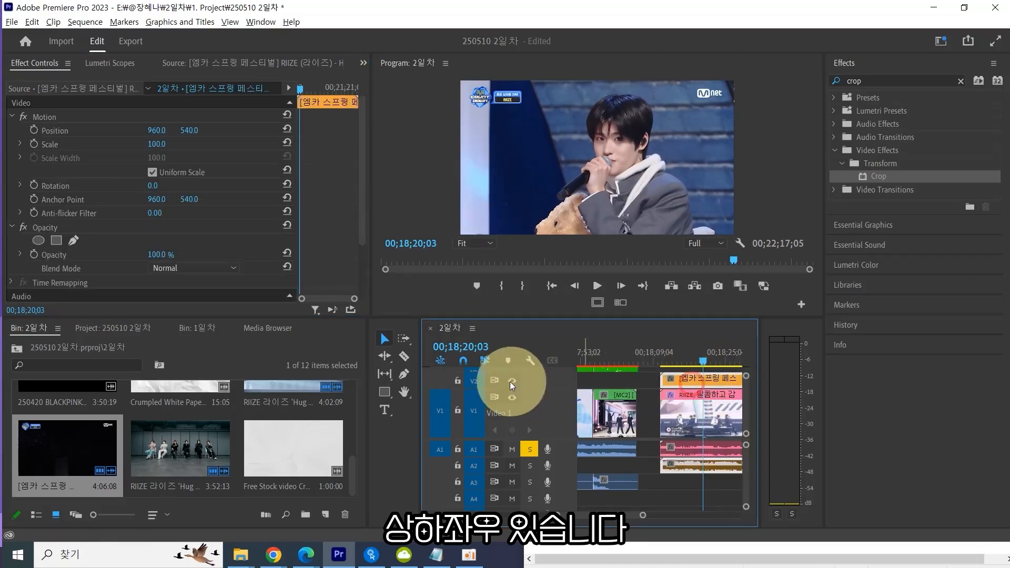
click(513, 381)
click(697, 405)
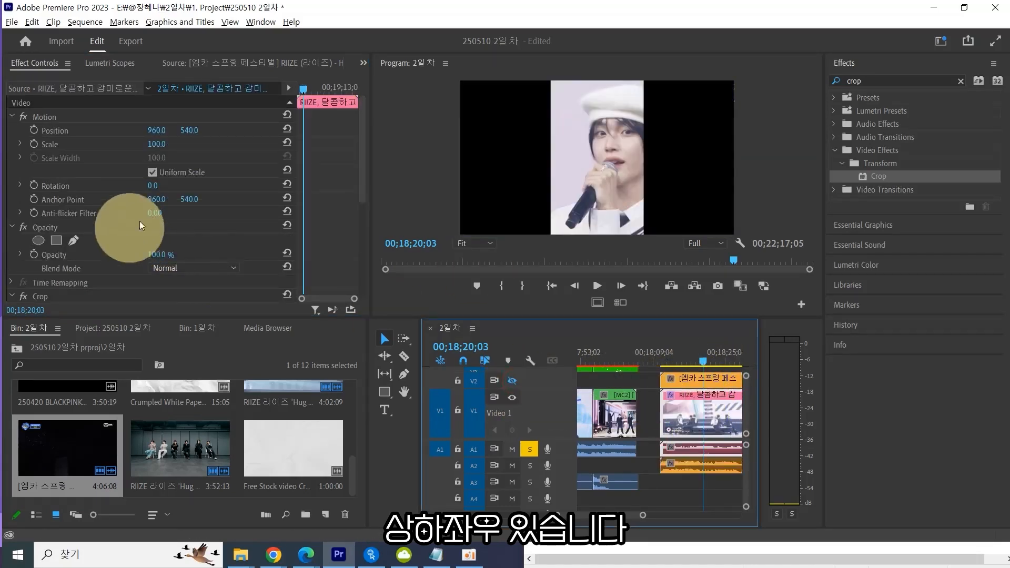
scroll(210, 226, down, 5)
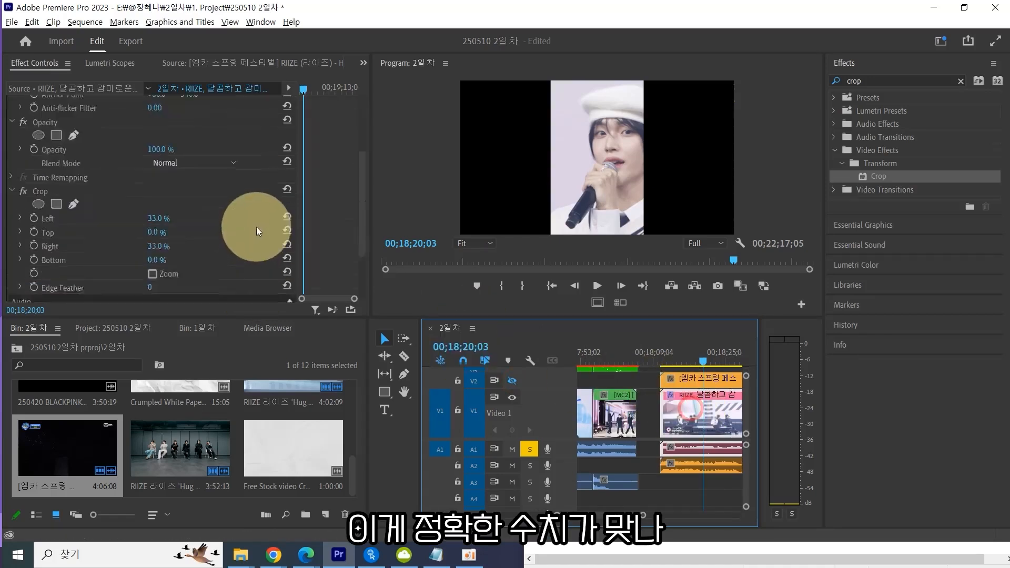
click(158, 178)
text(25)
key(Tab)
key(Tab)
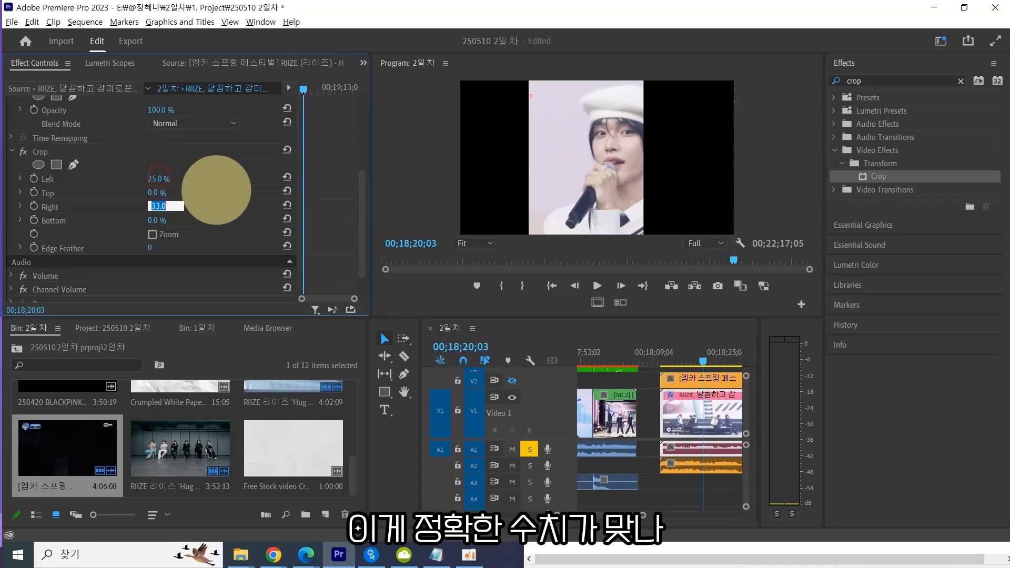
text(25)
key(Return)
Set the Video 1 clip's horizontal position to 480.
scroll(202, 173, up, 5)
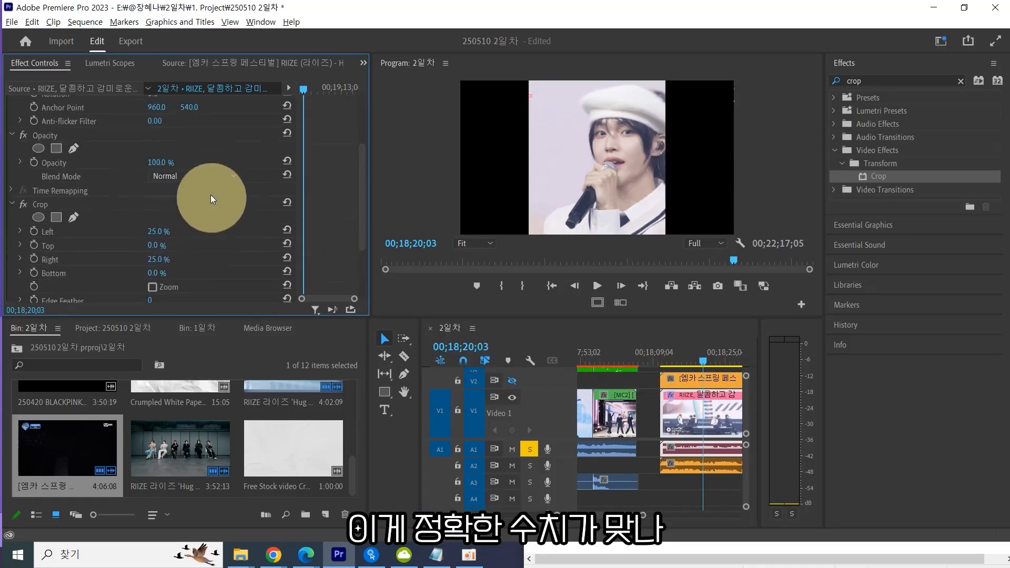
click(156, 130)
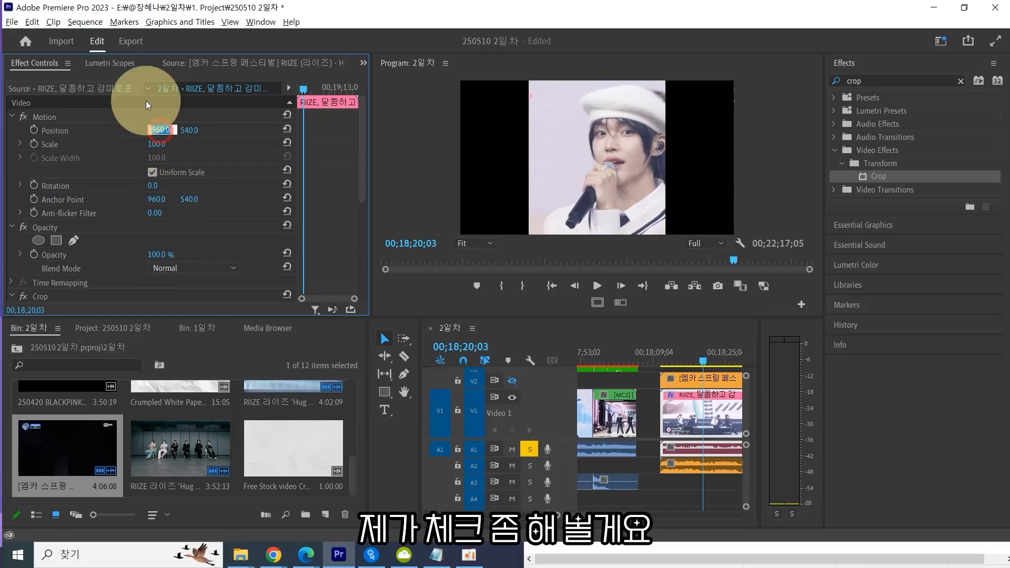
text(480)
key(Return)
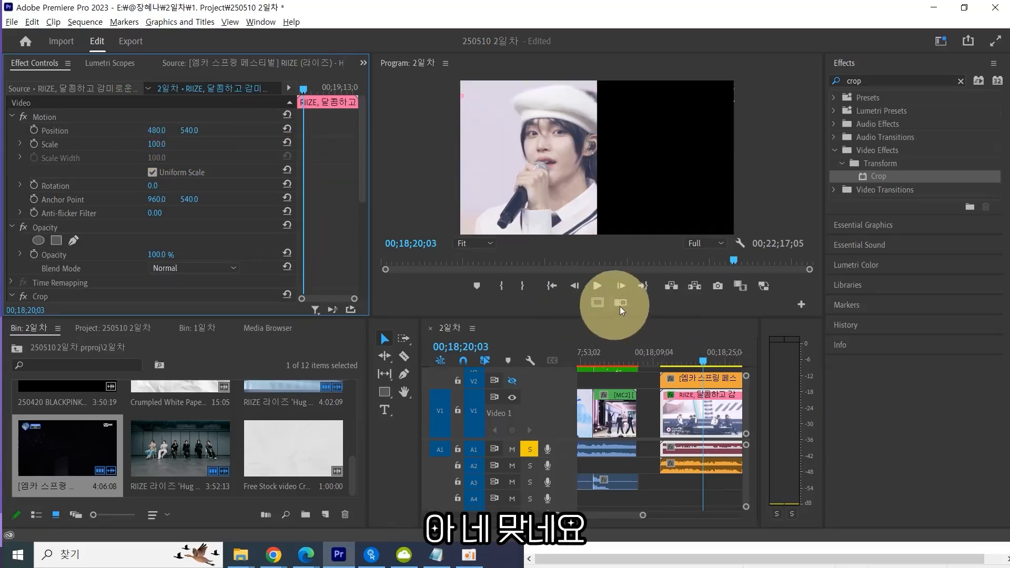
Toggle the Video 2 track's visibility off in the maximized timeline and restore the panel layout.
click(598, 303)
click(598, 303)
scroll(207, 267, down, 5)
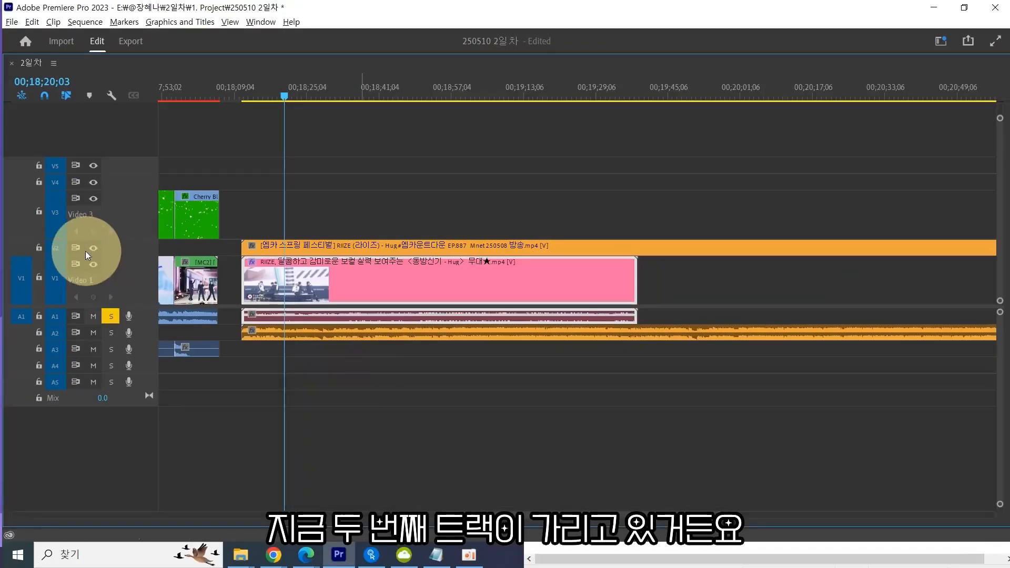
click(184, 259)
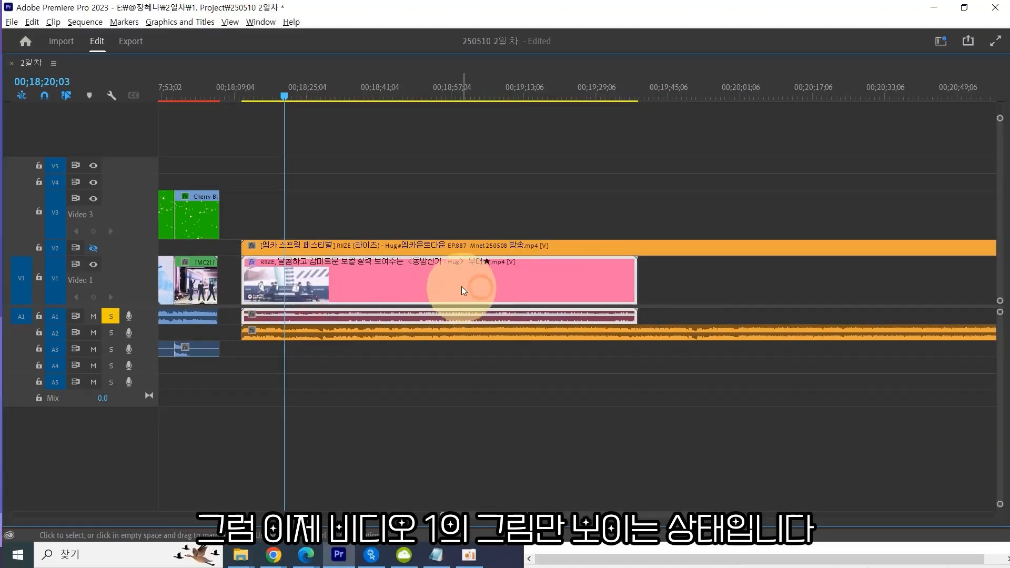
key(grave)
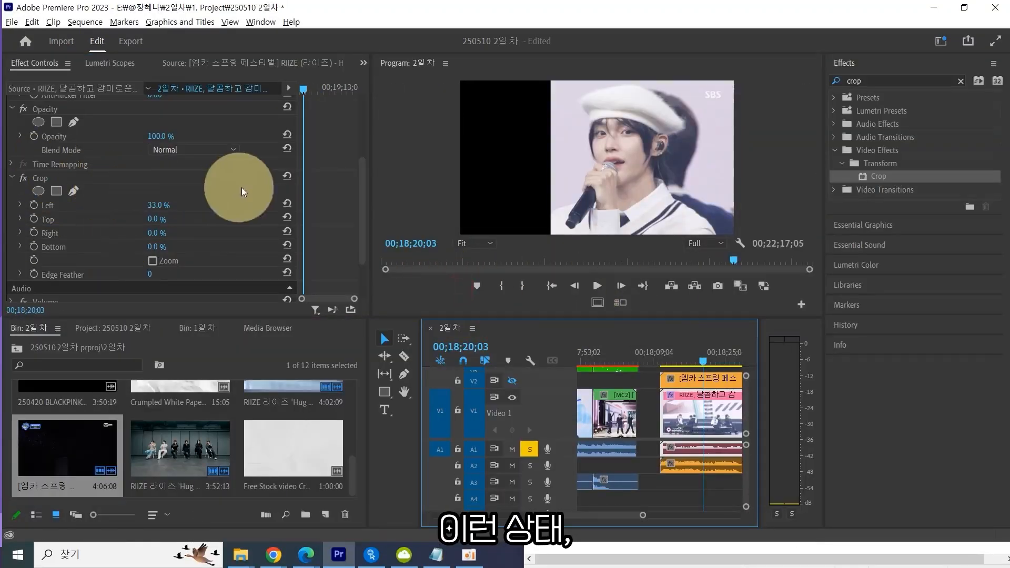
Reset the Crop effect values on the Video 1 clip.
click(286, 176)
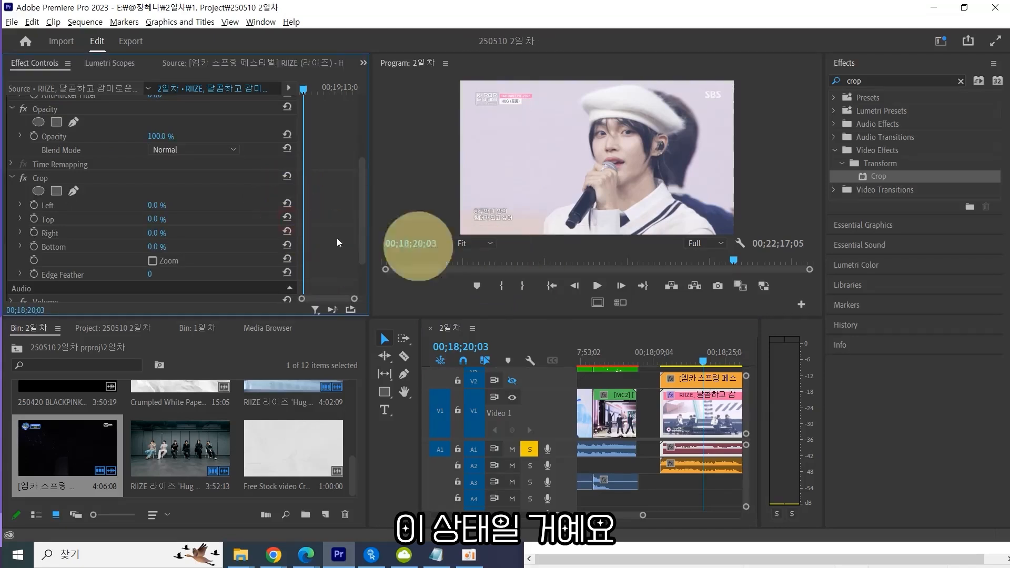
click(87, 209)
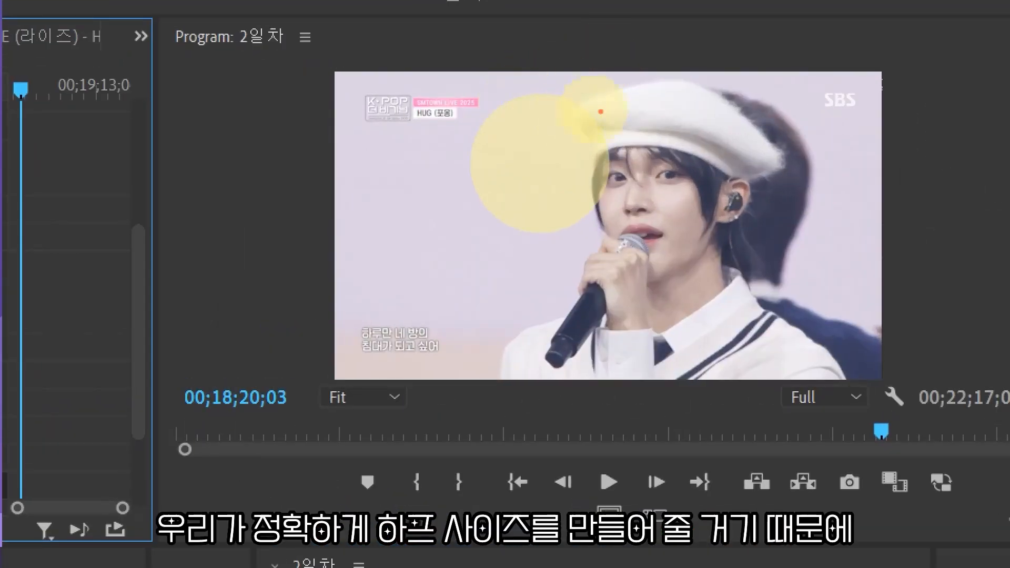
mouse_move(372, 39)
mouse_down()
mouse_move(486, 21)
mouse_move(595, 35)
mouse_move(618, 65)
mouse_up()
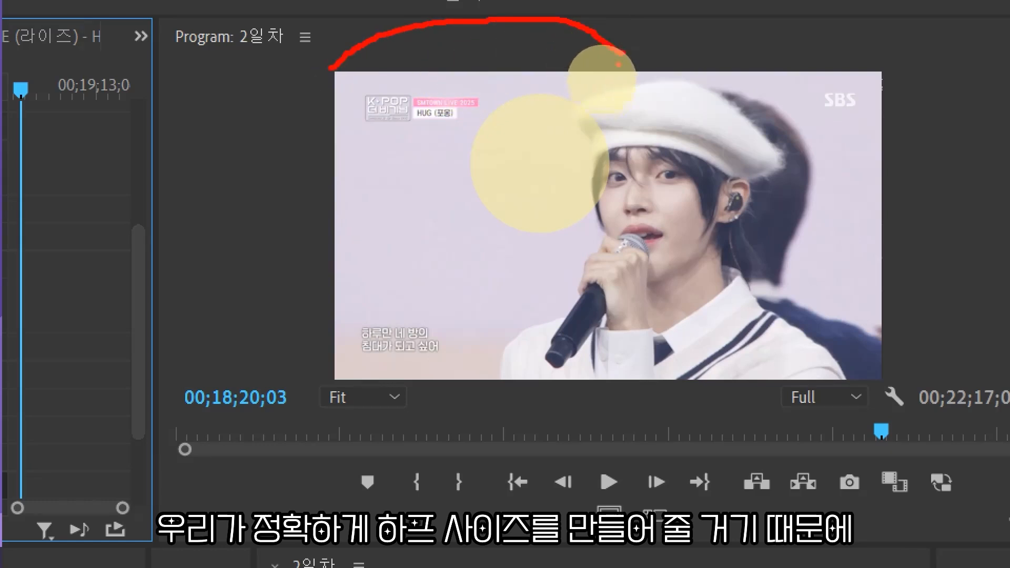
drag(612, 16, 619, 420)
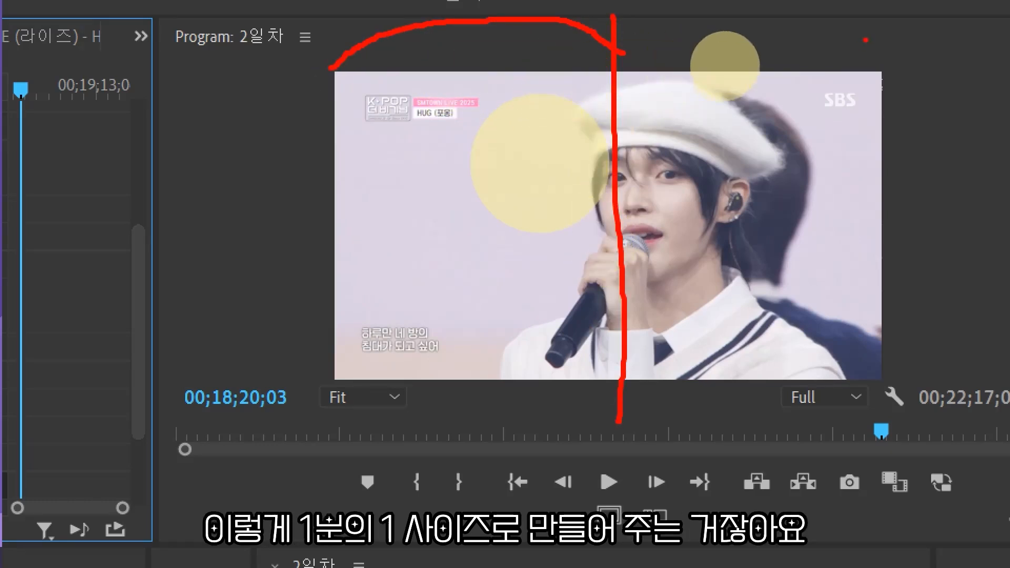
drag(789, 35, 647, 19)
drag(617, 53, 568, 67)
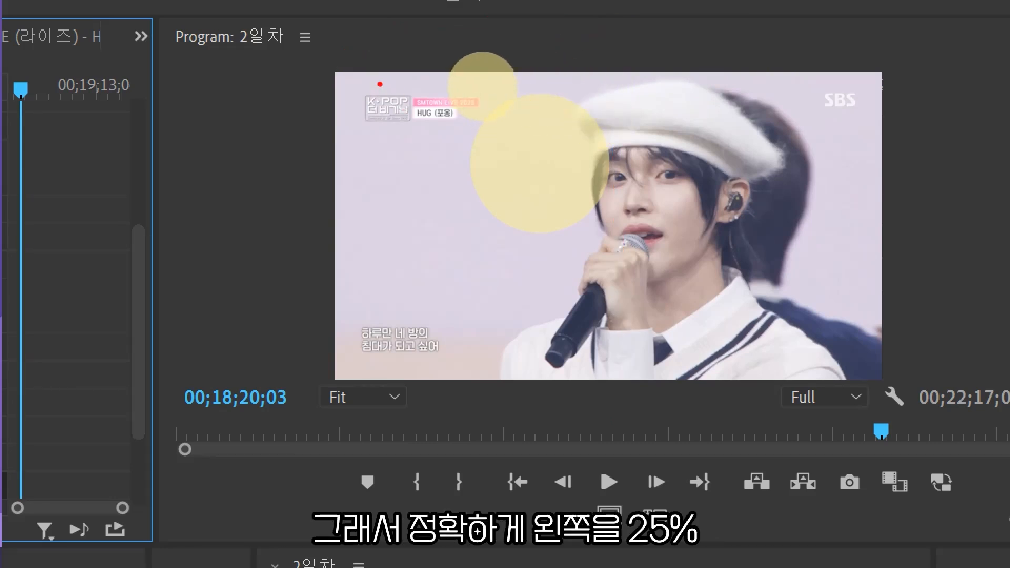
mouse_move(344, 71)
mouse_down()
mouse_move(423, 34)
mouse_move(421, 57)
mouse_up()
mouse_move(886, 69)
mouse_down()
mouse_move(829, 33)
mouse_move(765, 37)
mouse_move(789, 65)
mouse_up()
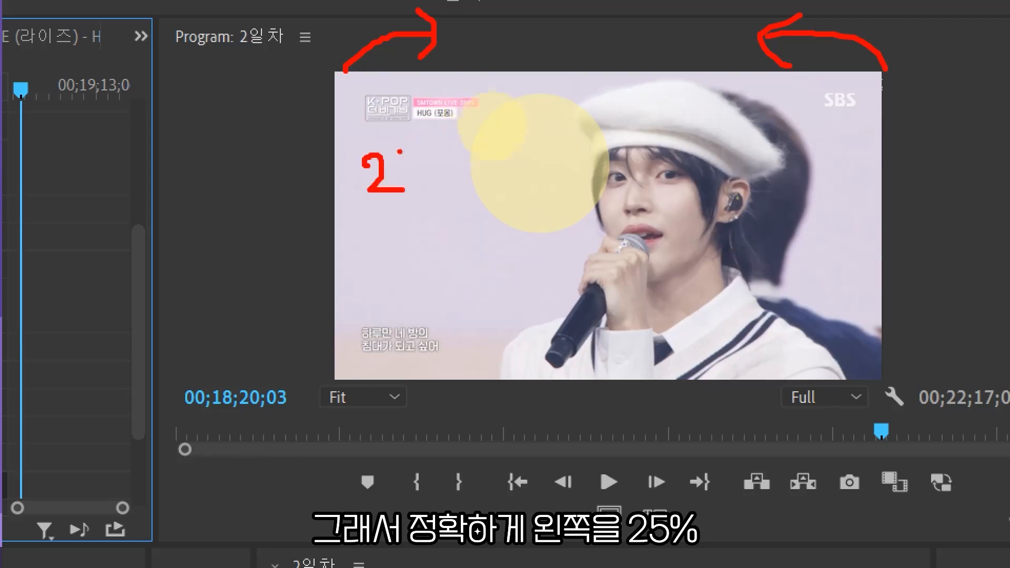
drag(432, 213, 469, 221)
click(860, 168)
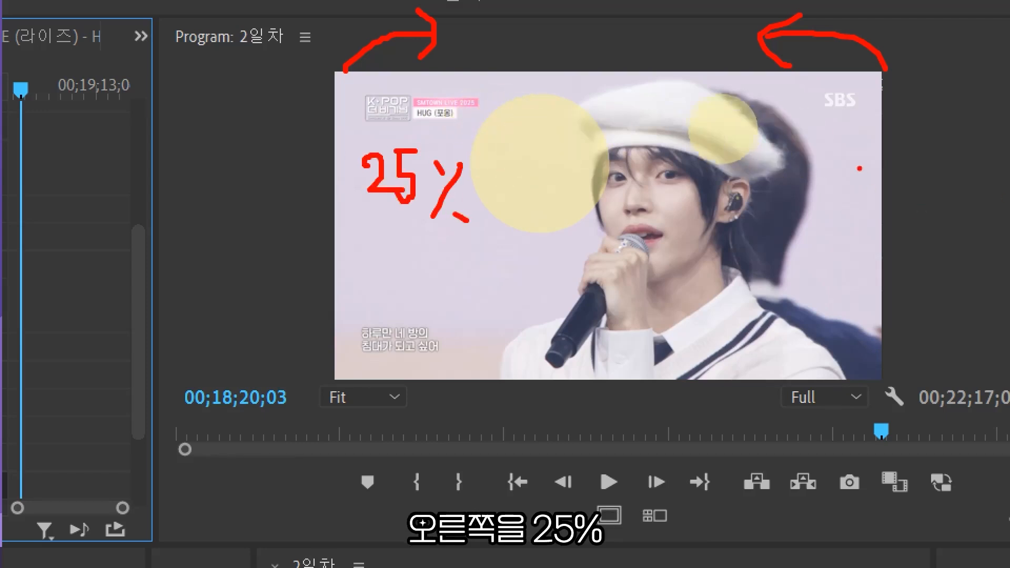
drag(895, 145, 898, 145)
drag(916, 169, 924, 172)
mouse_move(943, 163)
mouse_down()
mouse_move(918, 223)
mouse_move(959, 218)
mouse_up()
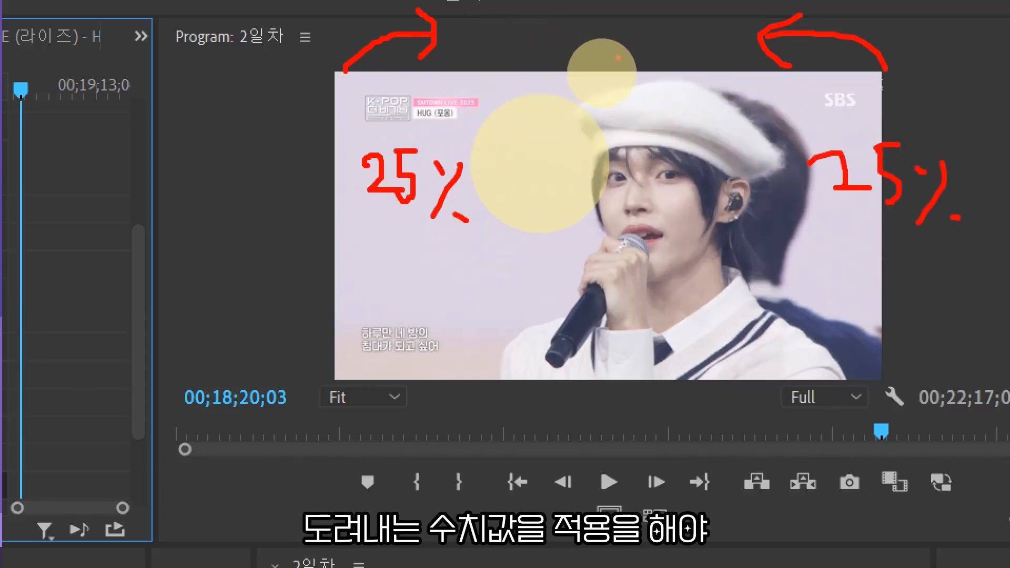
drag(465, 30, 465, 58)
drag(463, 81, 463, 97)
drag(463, 107, 462, 128)
drag(470, 336, 471, 363)
drag(465, 402, 459, 453)
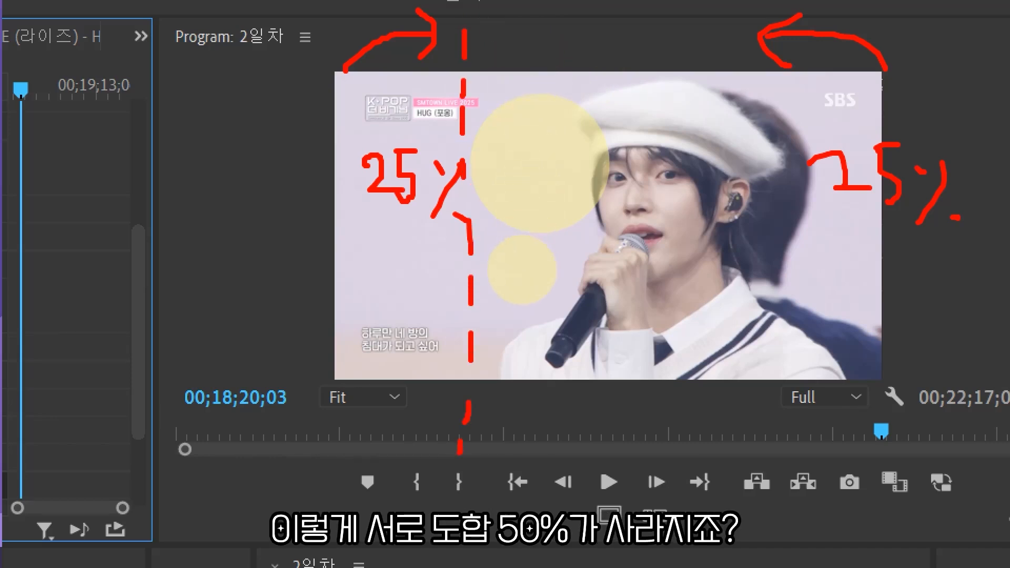
drag(789, 79, 790, 108)
drag(790, 125, 789, 148)
drag(790, 163, 785, 231)
drag(782, 247, 771, 326)
drag(765, 355, 763, 378)
drag(762, 399, 766, 441)
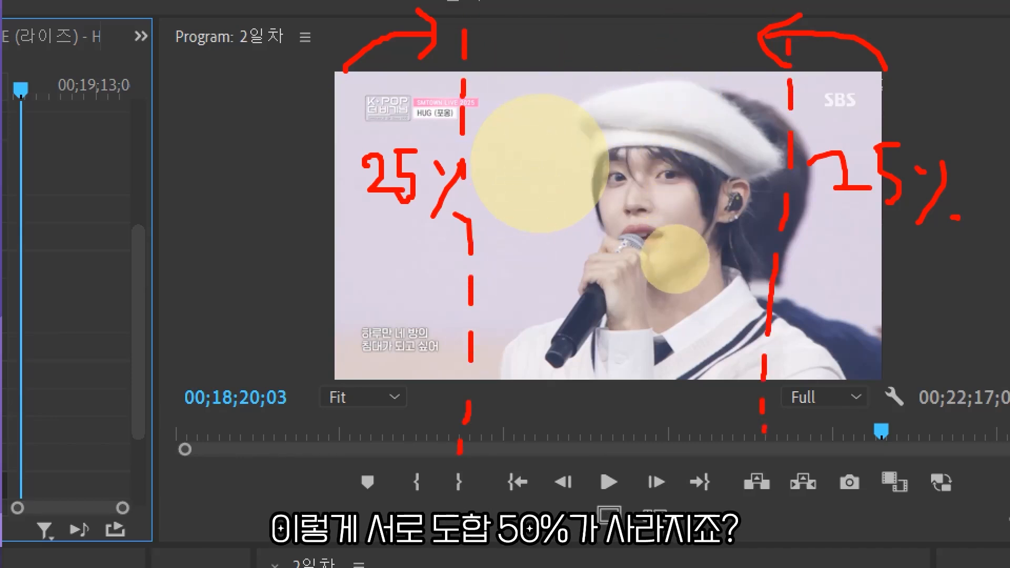
Set the Video 1 clip's Crop left and right values to 25%.
scroll(603, 86, down, 4)
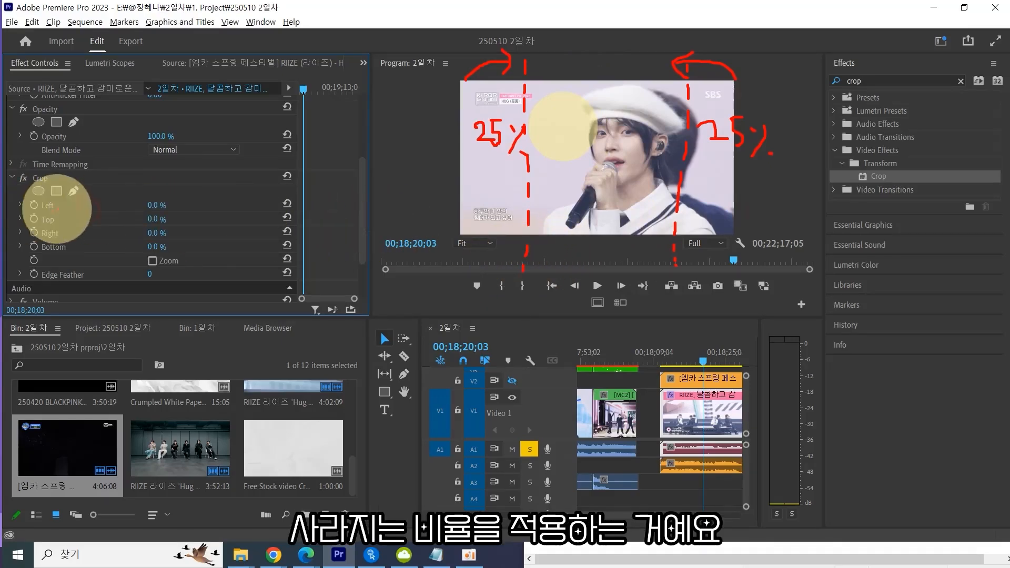
drag(57, 196, 51, 206)
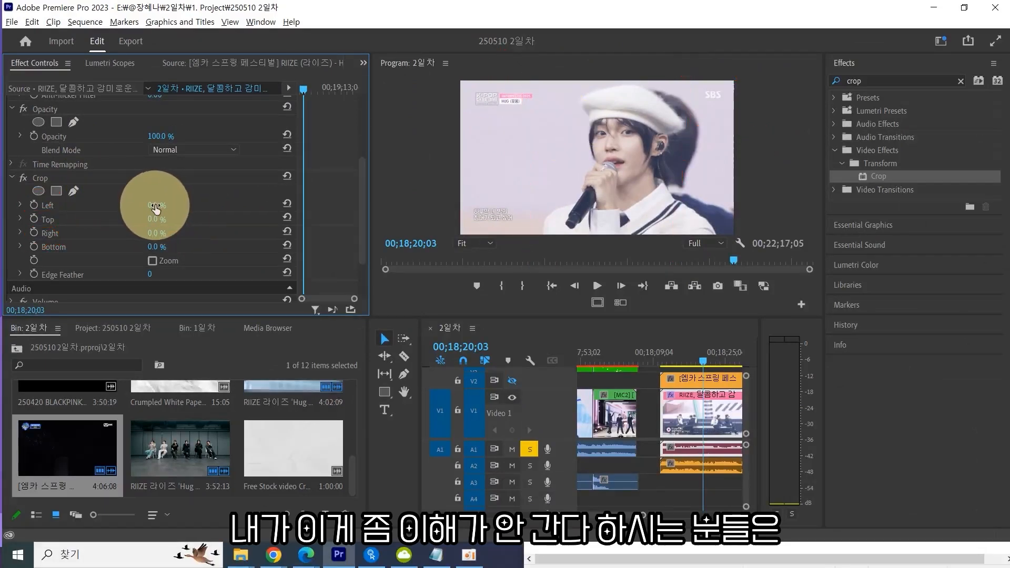
mouse_move(152, 205)
mouse_down()
mouse_move(218, 186)
mouse_move(162, 198)
mouse_move(117, 192)
mouse_move(190, 213)
mouse_up()
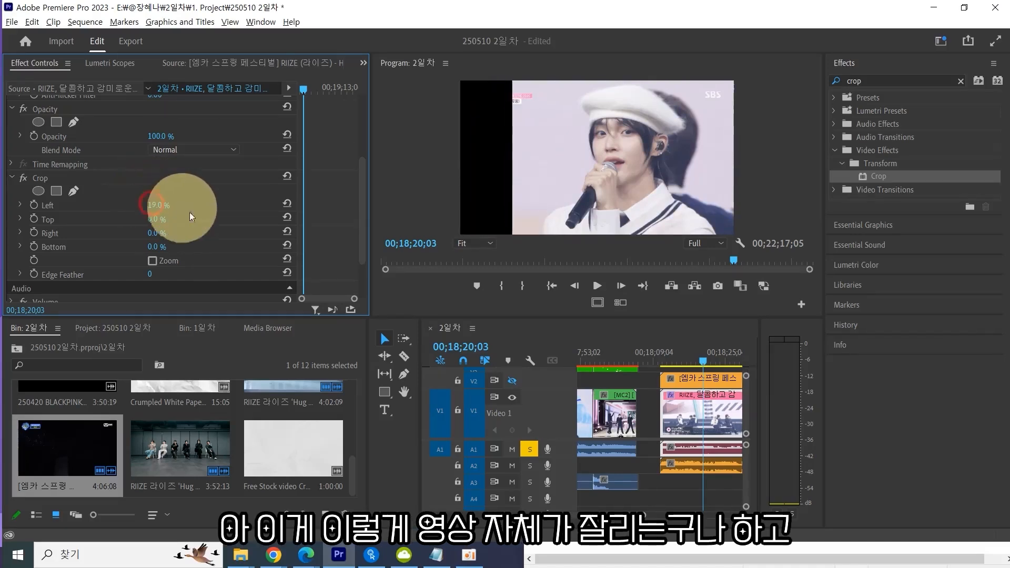
click(162, 205)
text(25)
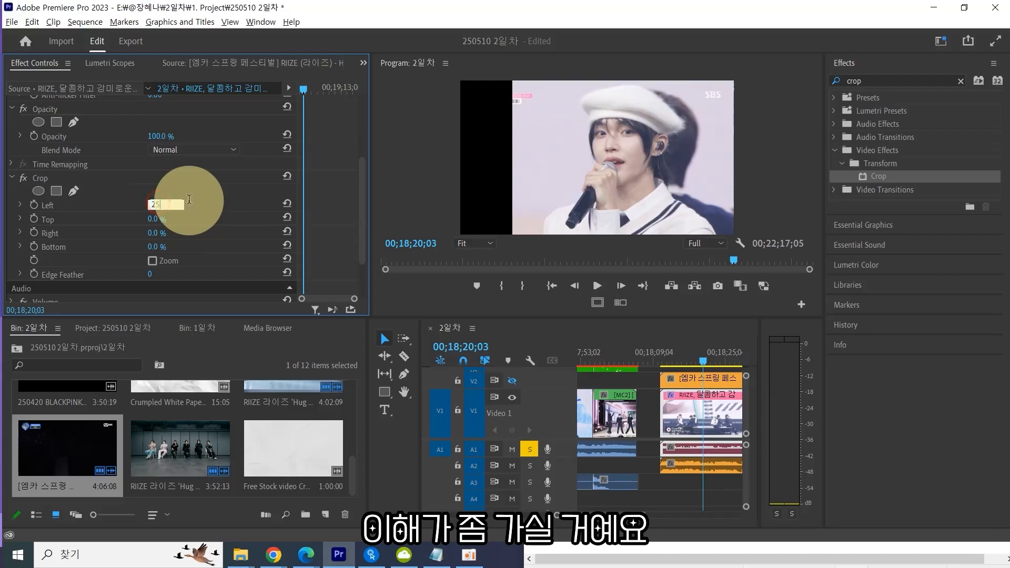
key(Tab)
key(Tab)
text(25)
key(Return)
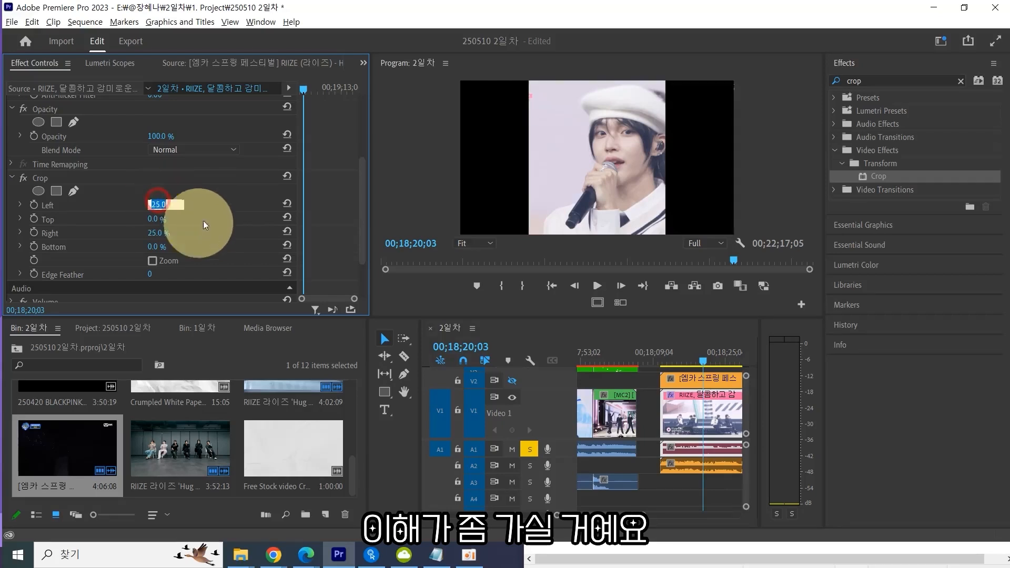
click(157, 205)
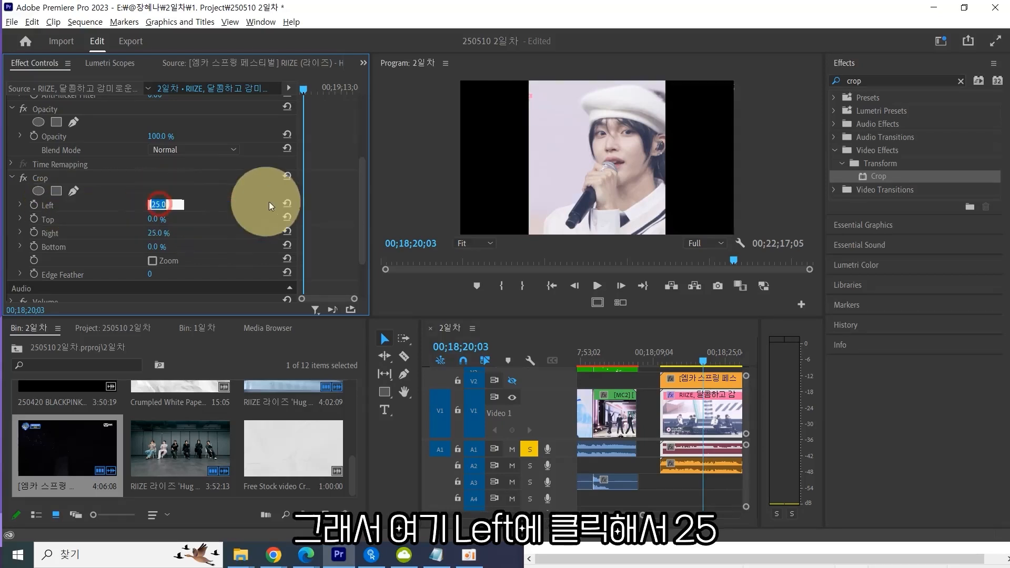
text(25)
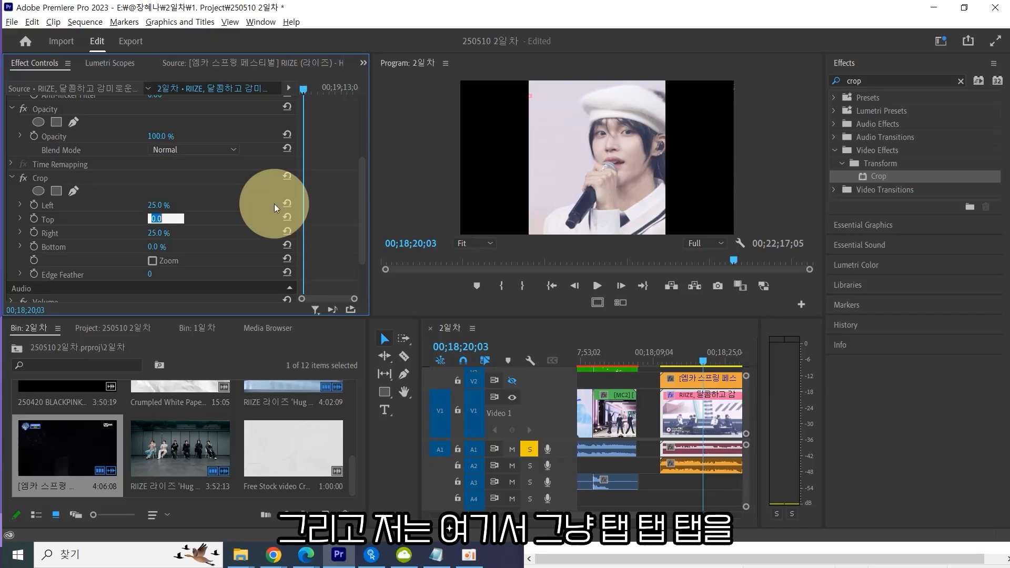
key(Tab)
key(Return)
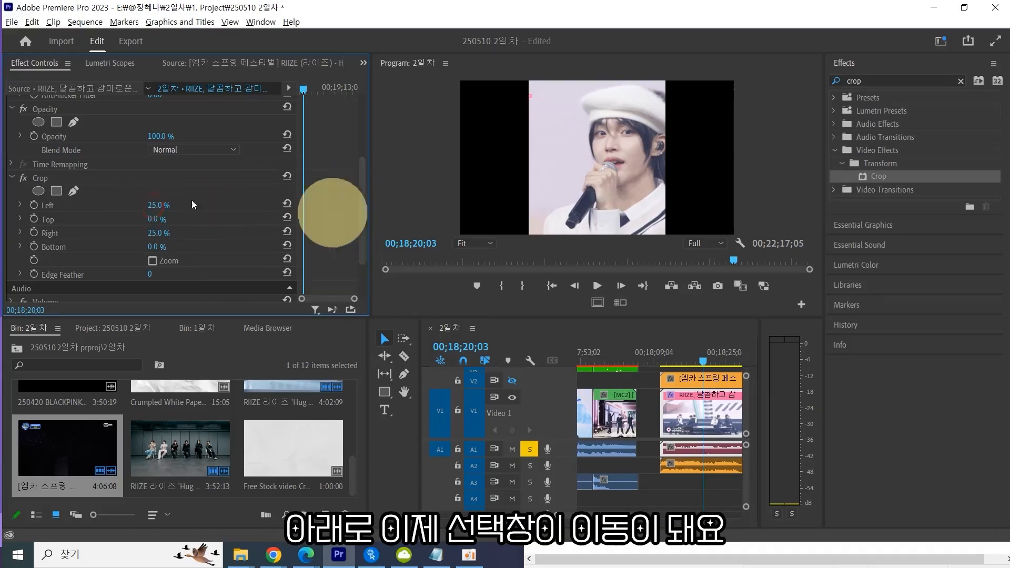
Examine the Crop Left and Right values and the cropped result in the Program monitor.
click(150, 205)
key(Tab)
key(Tab)
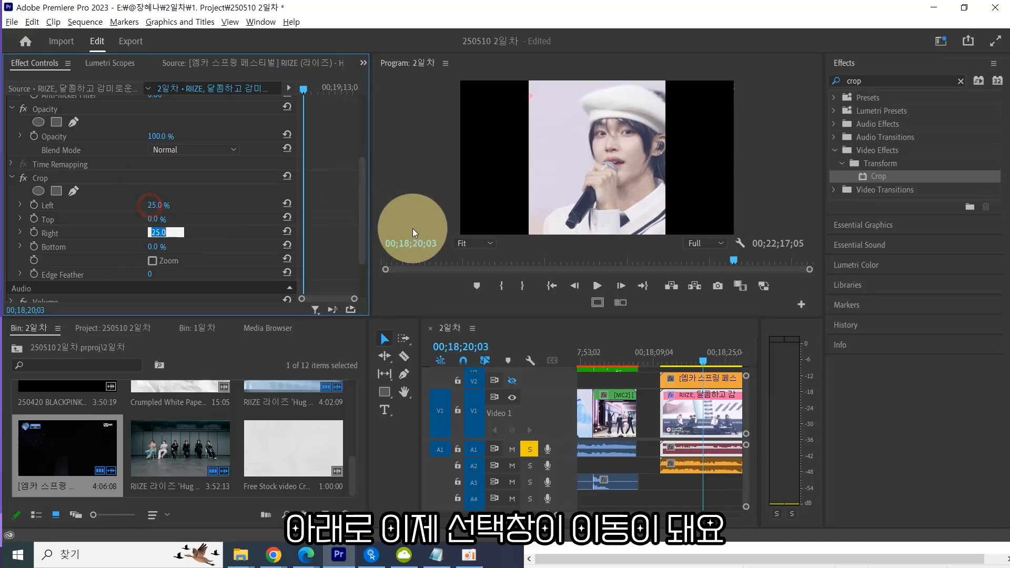
key(shift+Tab)
key(shift+Tab)
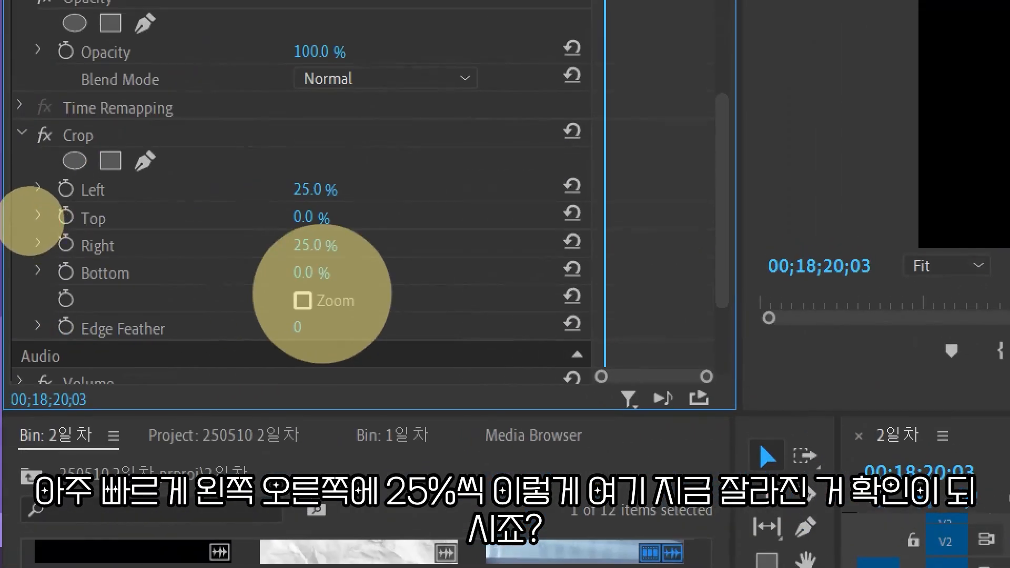
mouse_move(137, 200)
mouse_down()
mouse_move(114, 210)
mouse_move(122, 173)
mouse_move(126, 205)
mouse_up()
drag(139, 251, 135, 260)
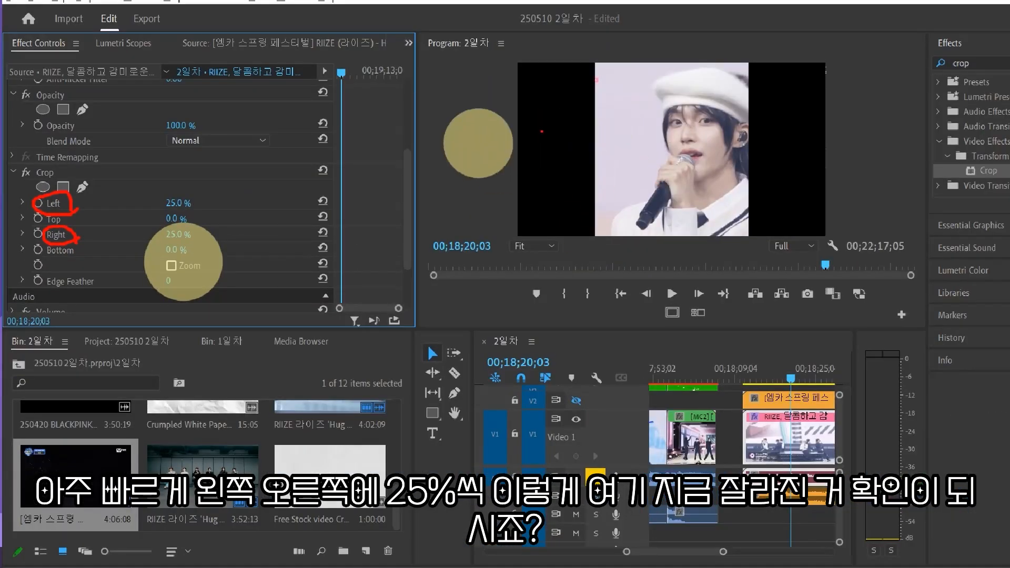
drag(526, 47, 590, 53)
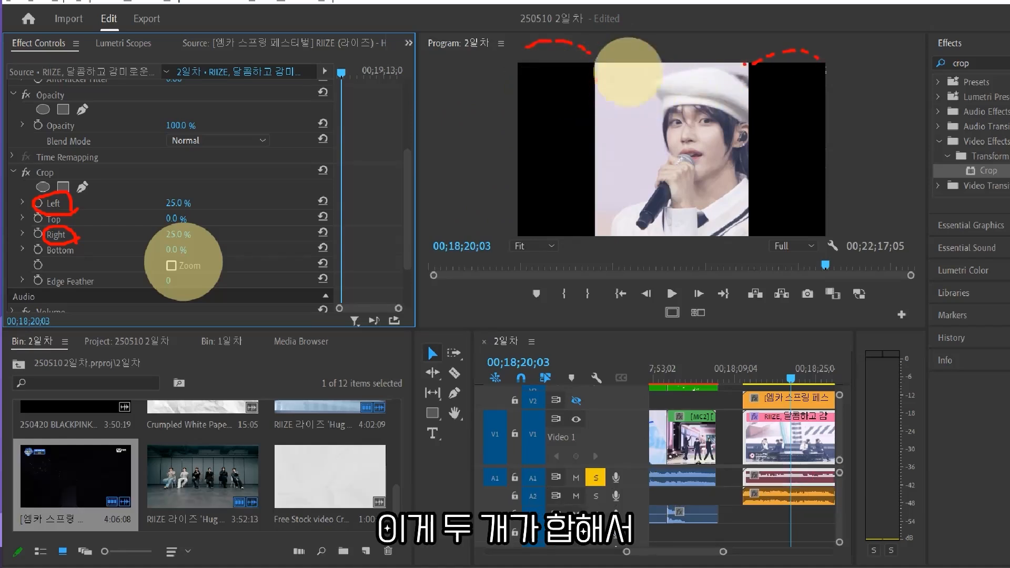
mouse_move(671, 32)
mouse_down()
mouse_move(678, 210)
mouse_move(576, 227)
mouse_move(451, 102)
mouse_move(575, 74)
mouse_move(614, 79)
mouse_up()
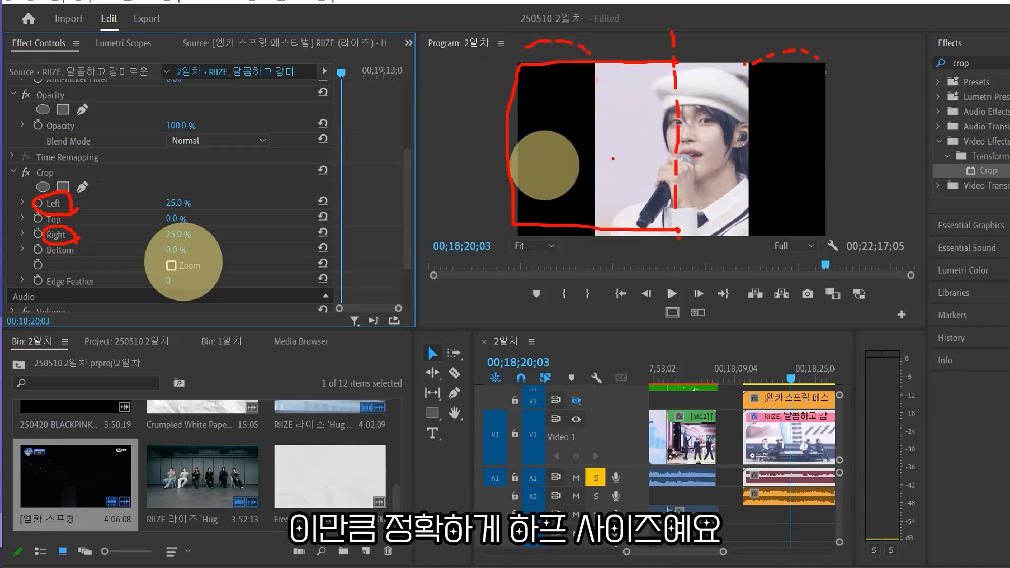
Select the Crop effect on the Video 1 clip to copy it.
key(Escape)
click(646, 192)
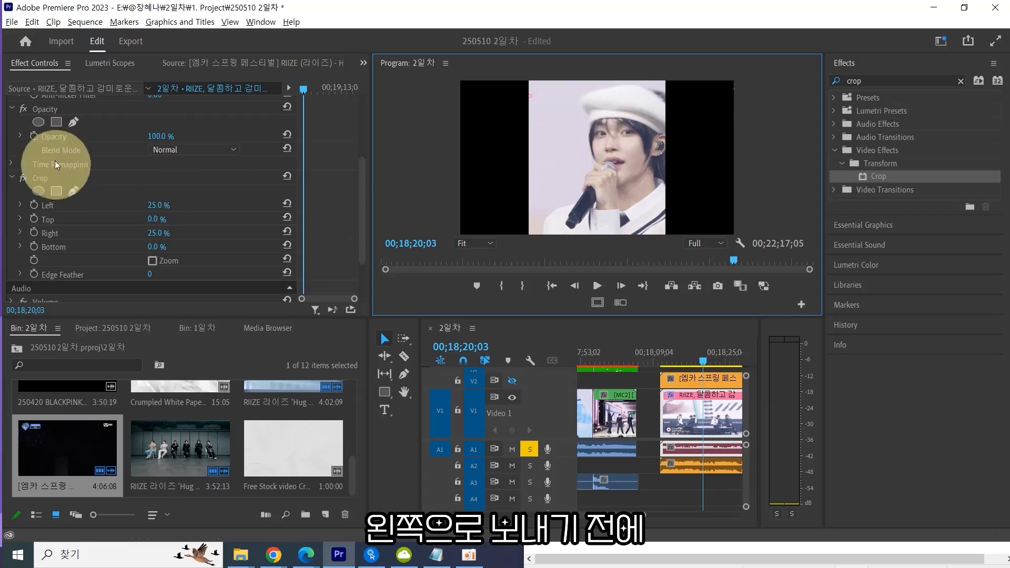
click(40, 179)
key(ctrl+1)
click(66, 181)
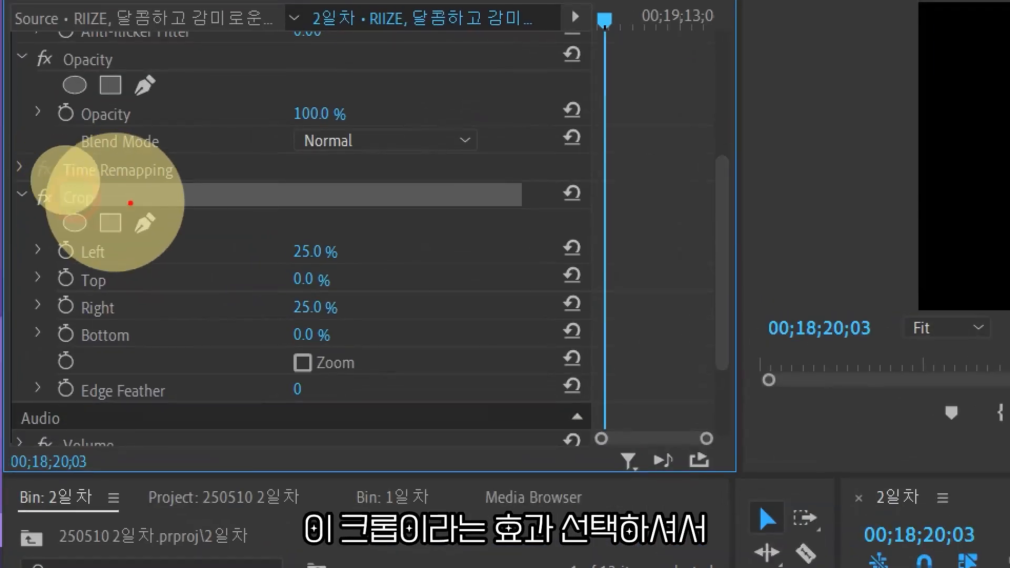
mouse_move(65, 184)
mouse_down()
mouse_move(29, 162)
mouse_move(66, 184)
mouse_up()
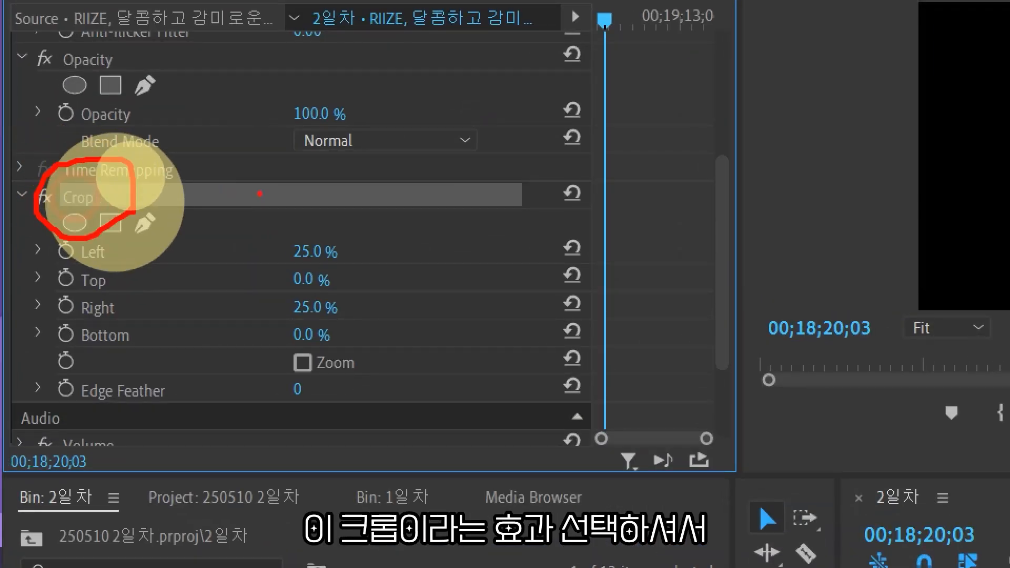
drag(268, 190, 301, 206)
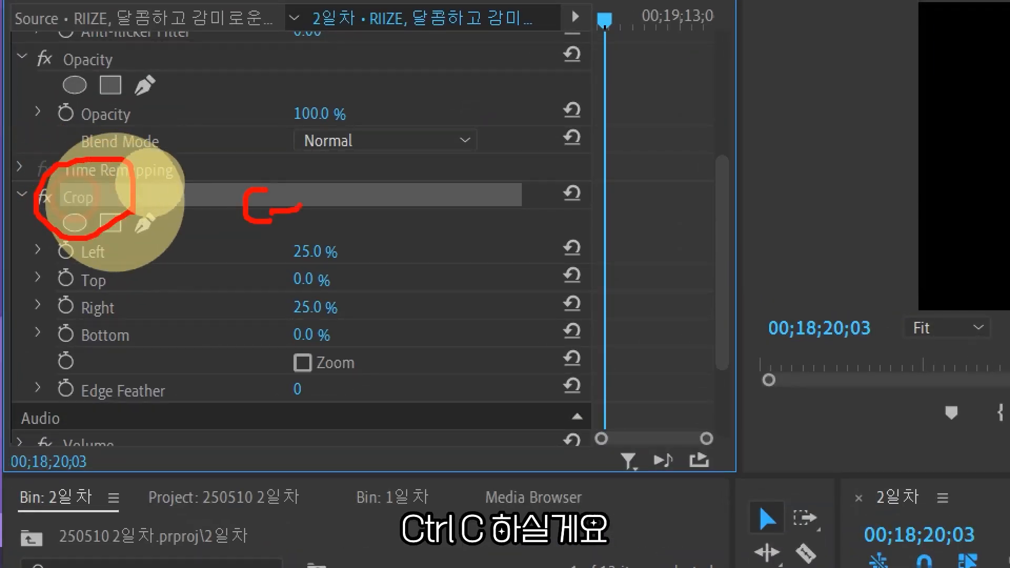
drag(329, 174, 344, 228)
click(354, 215)
mouse_move(438, 186)
mouse_down()
mouse_move(459, 262)
mouse_move(209, 271)
mouse_move(206, 225)
mouse_move(249, 159)
mouse_move(451, 155)
mouse_move(476, 272)
mouse_up()
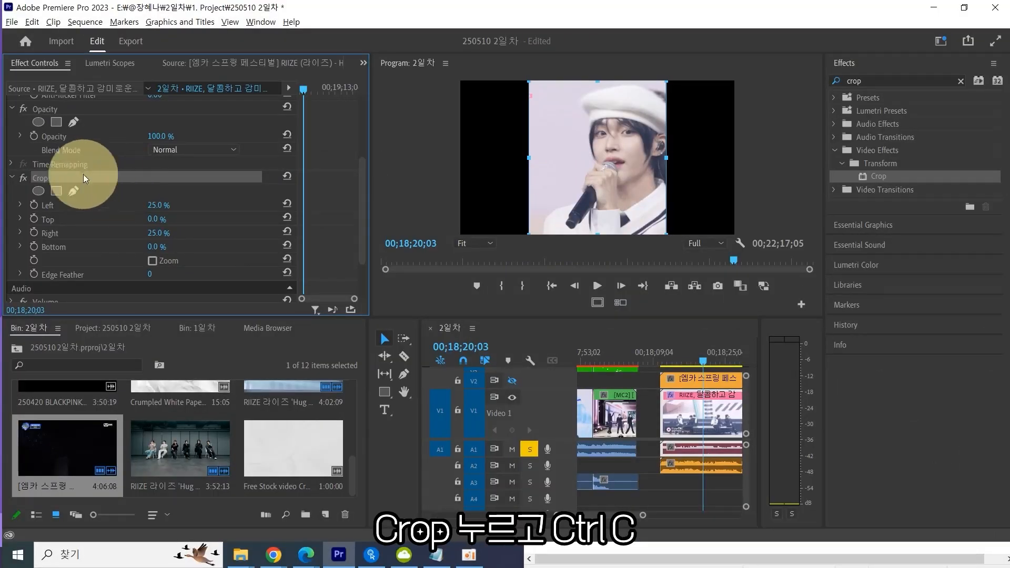
Set the Video 1 clip's Position X value to 480.
scroll(105, 238, up, 5)
click(81, 132)
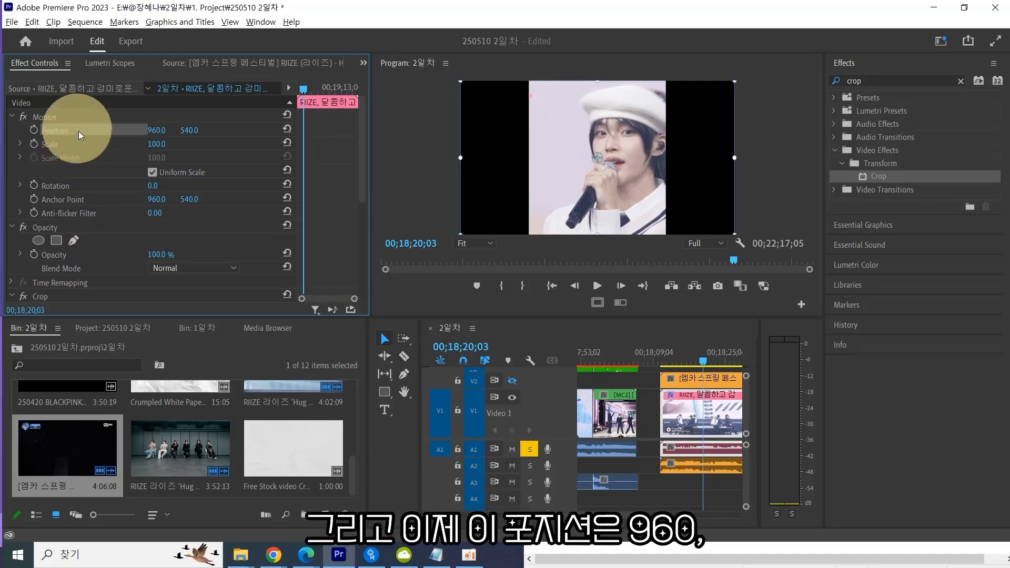
click(153, 129)
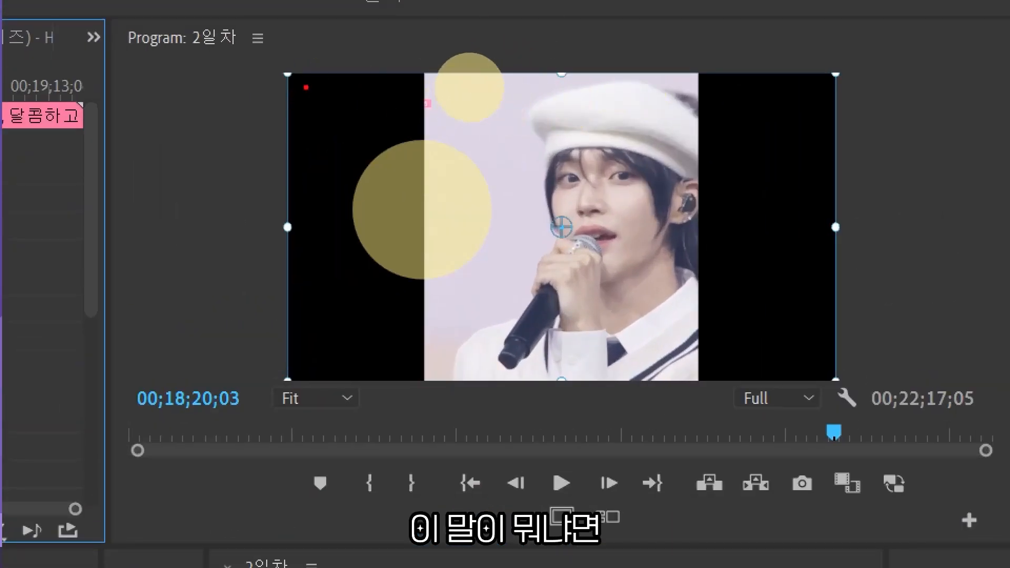
drag(864, 69, 870, 103)
key(ctrl+z)
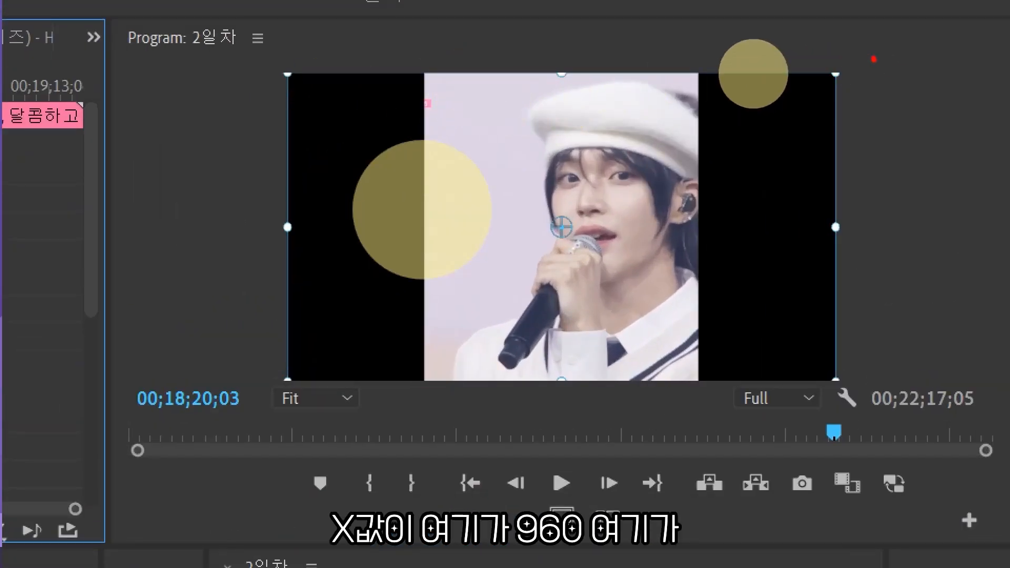
mouse_move(874, 56)
mouse_down()
mouse_move(847, 68)
mouse_move(882, 106)
mouse_up()
key(ctrl+z)
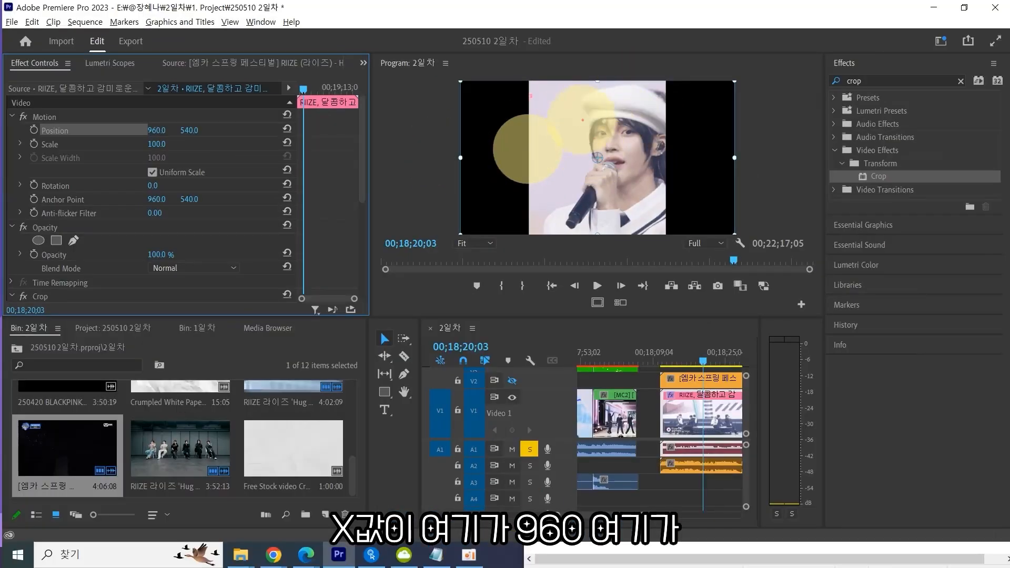
mouse_move(598, 69)
mouse_down()
mouse_move(602, 84)
mouse_move(623, 72)
mouse_up()
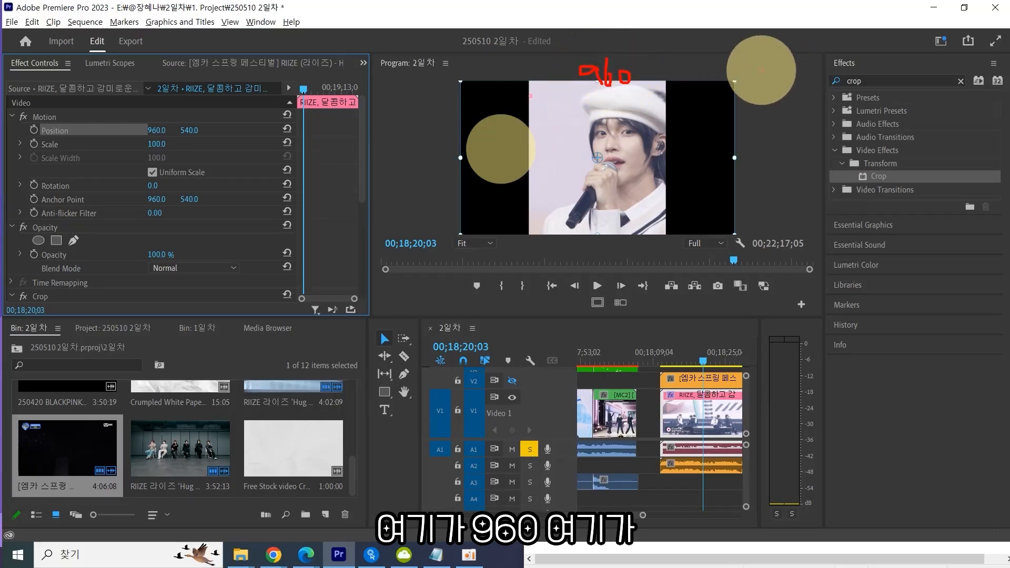
mouse_move(767, 75)
mouse_down()
mouse_move(779, 89)
mouse_move(807, 72)
mouse_up()
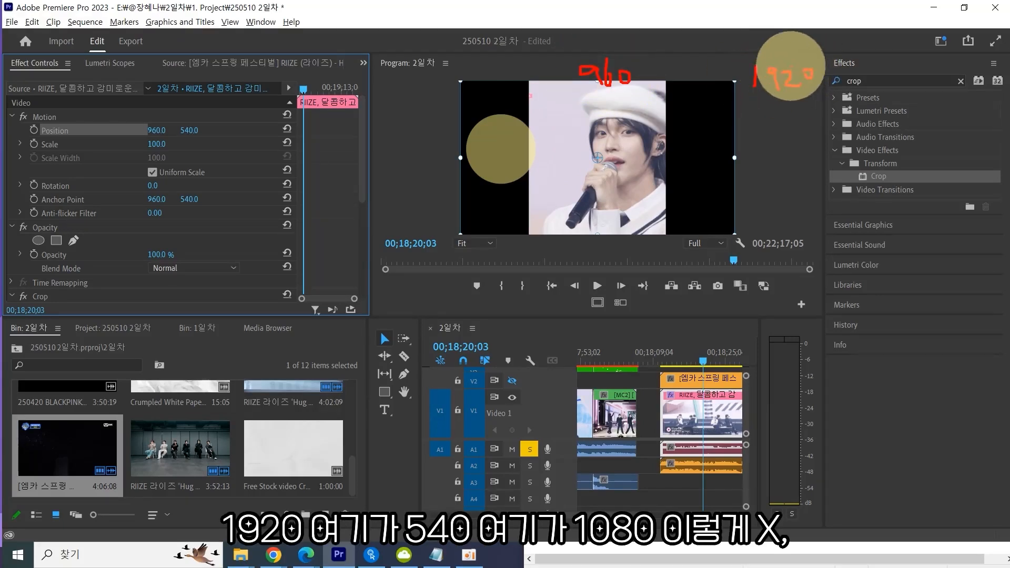
drag(412, 149, 411, 174)
mouse_move(412, 149)
mouse_down()
mouse_move(426, 148)
mouse_move(439, 169)
mouse_move(428, 158)
mouse_move(448, 152)
mouse_up()
drag(418, 223, 428, 240)
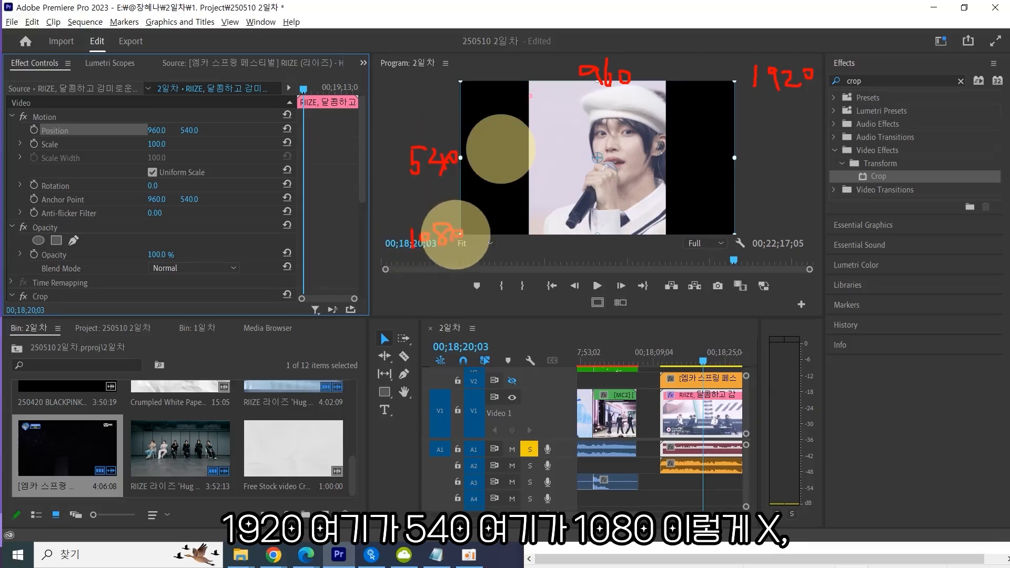
mouse_move(390, 85)
mouse_down()
mouse_move(389, 284)
mouse_move(389, 271)
mouse_up()
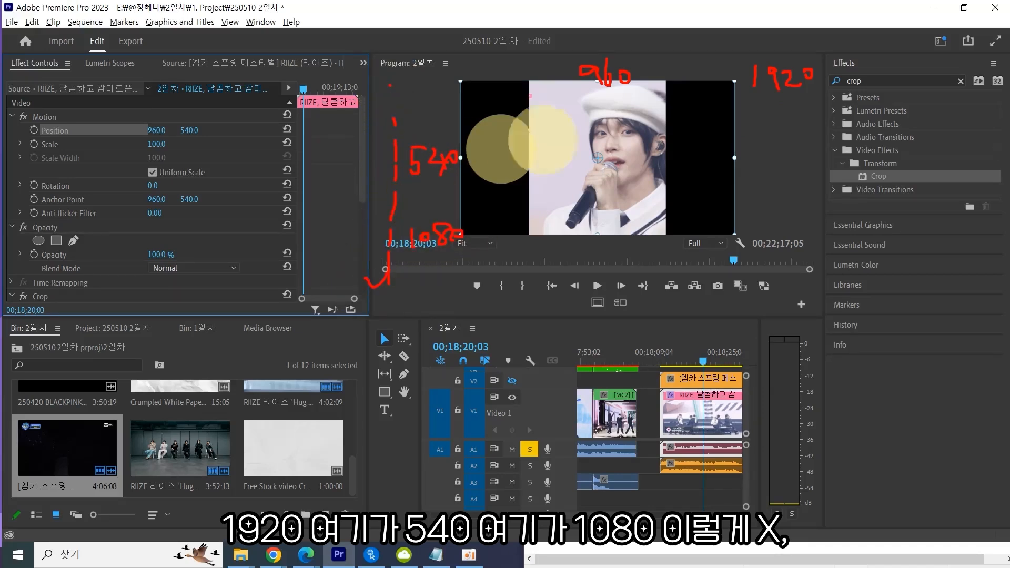
mouse_move(473, 69)
mouse_down()
mouse_move(860, 53)
mouse_move(850, 45)
mouse_move(859, 74)
mouse_up()
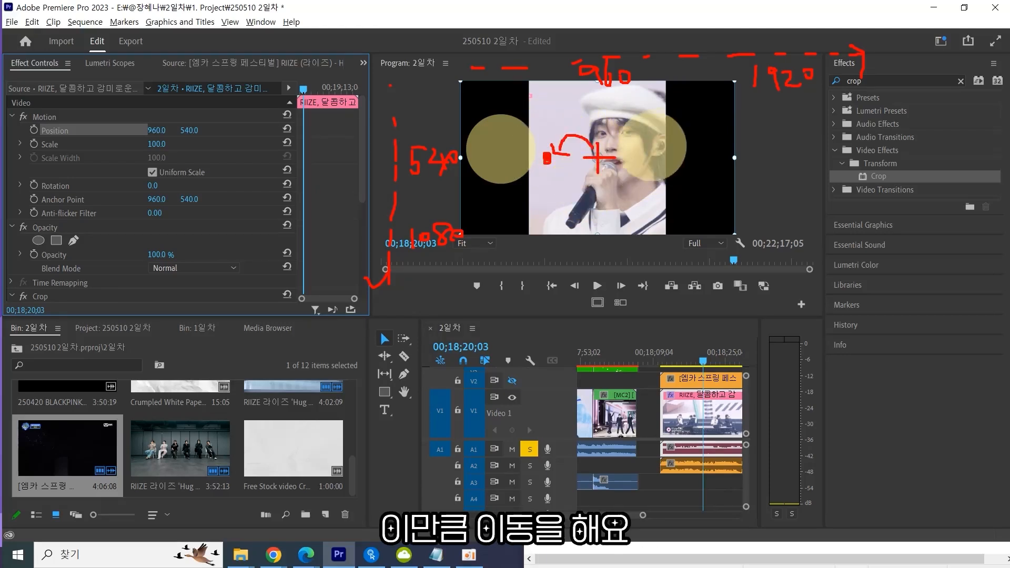
mouse_move(468, 298)
mouse_down()
mouse_move(496, 448)
mouse_move(705, 445)
mouse_move(726, 384)
mouse_move(711, 270)
mouse_move(458, 278)
mouse_up()
drag(595, 279, 603, 445)
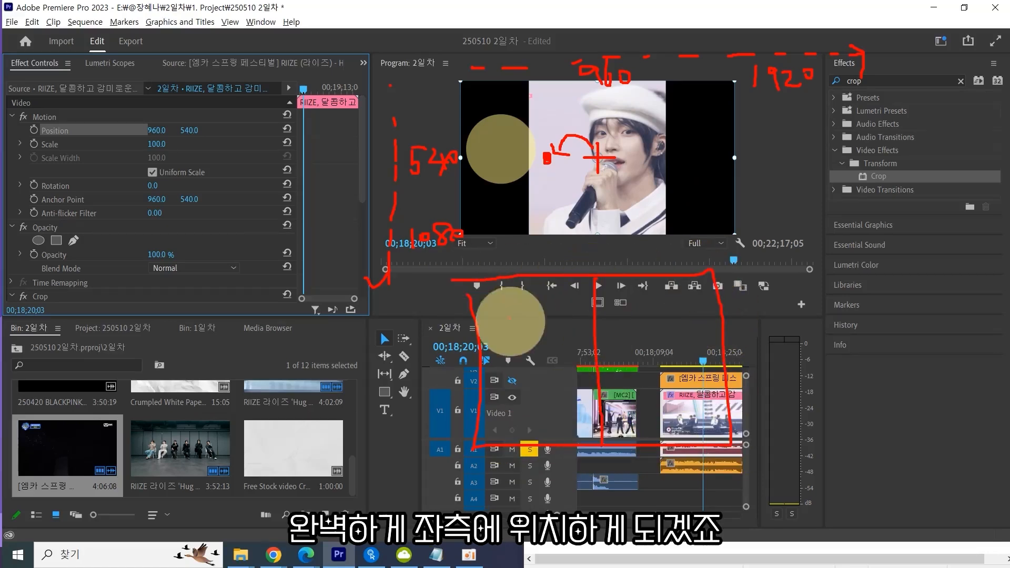
drag(500, 285, 481, 313)
drag(530, 281, 481, 341)
drag(543, 296, 483, 378)
drag(570, 303, 448, 440)
drag(574, 324, 482, 425)
drag(570, 357, 482, 460)
mouse_move(583, 384)
mouse_down()
mouse_move(541, 451)
mouse_move(590, 433)
mouse_up()
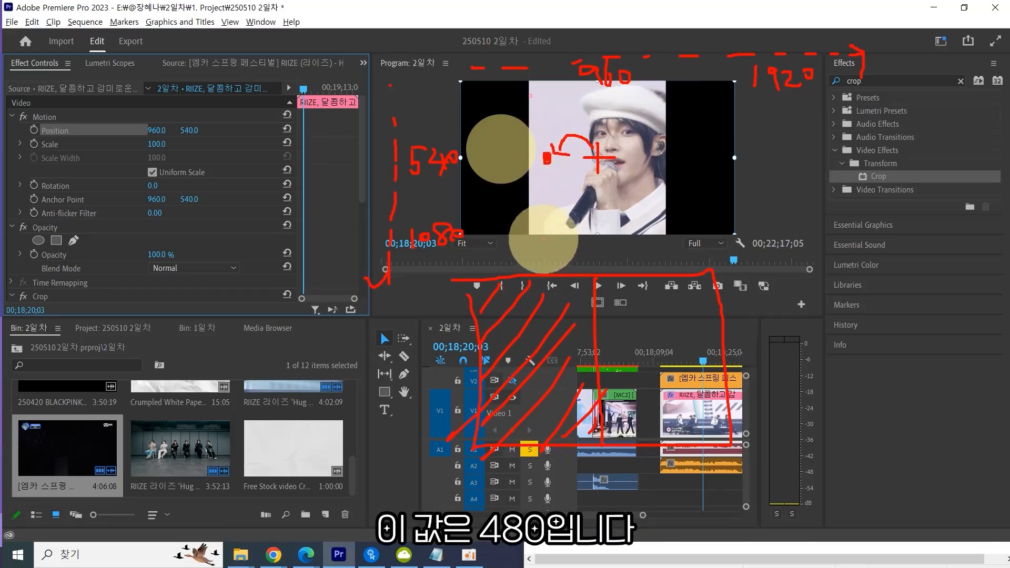
drag(559, 236, 562, 256)
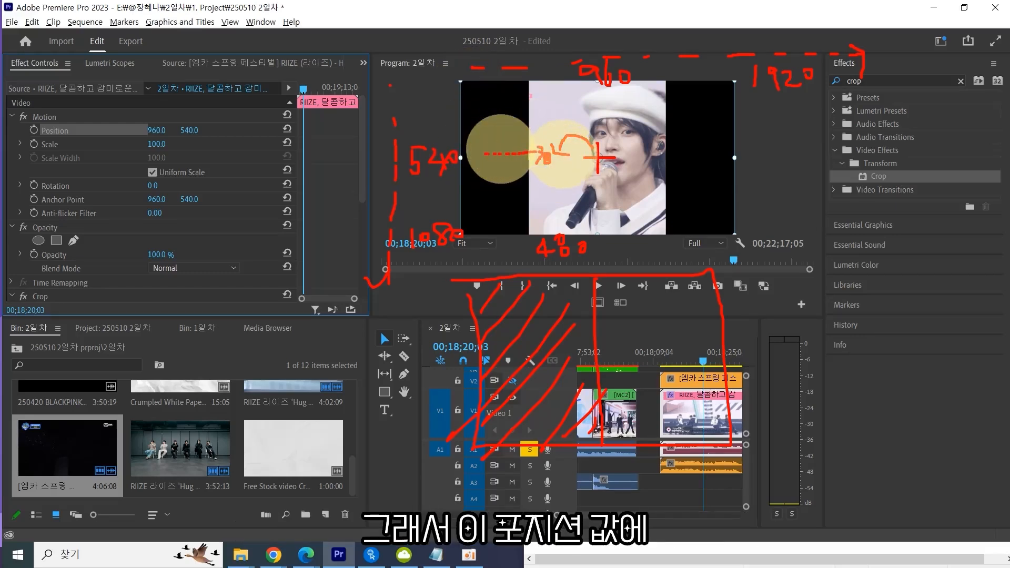
mouse_move(165, 140)
mouse_down()
mouse_move(145, 130)
mouse_move(166, 136)
mouse_move(171, 111)
mouse_move(159, 102)
mouse_move(147, 120)
mouse_move(171, 104)
mouse_move(170, 126)
mouse_up()
mouse_move(192, 97)
mouse_down()
mouse_move(194, 120)
mouse_move(194, 100)
mouse_move(213, 104)
mouse_up()
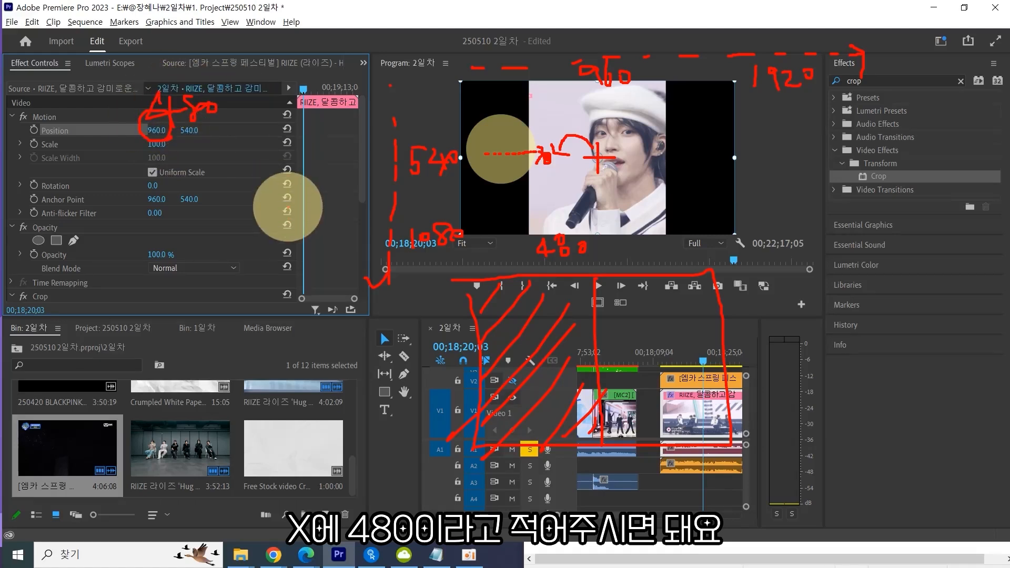
key(Escape)
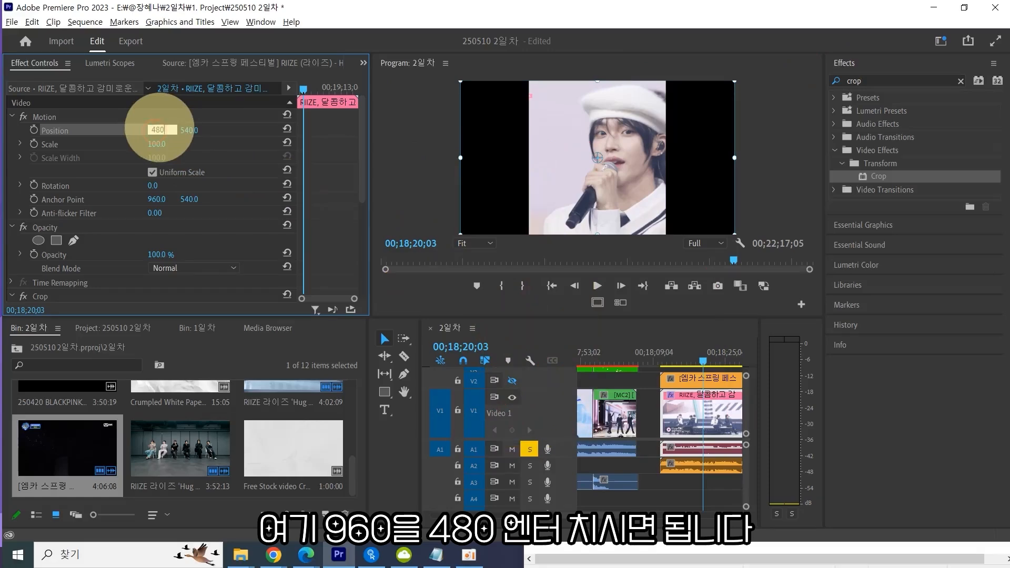
key(Return)
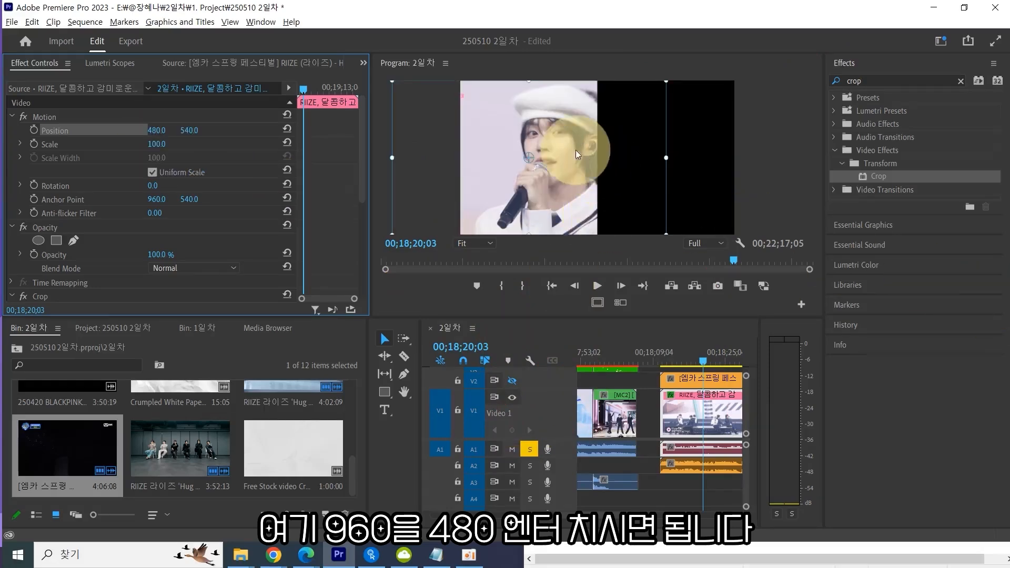
key(ctrl+1)
click(611, 106)
drag(419, 213, 468, 209)
drag(441, 191, 441, 227)
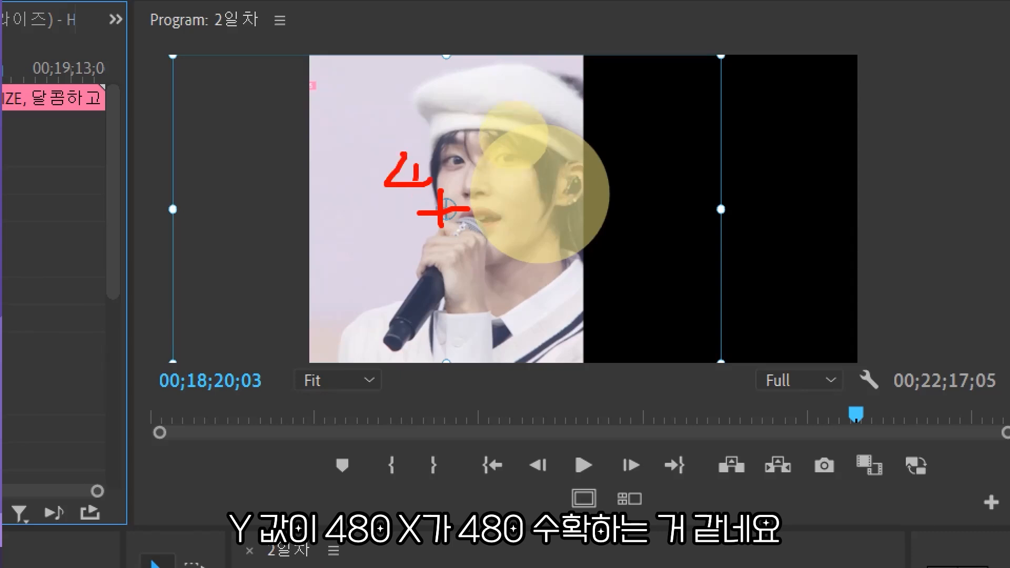
drag(416, 156, 417, 197)
mouse_move(435, 167)
mouse_down()
mouse_move(456, 157)
mouse_move(447, 189)
mouse_up()
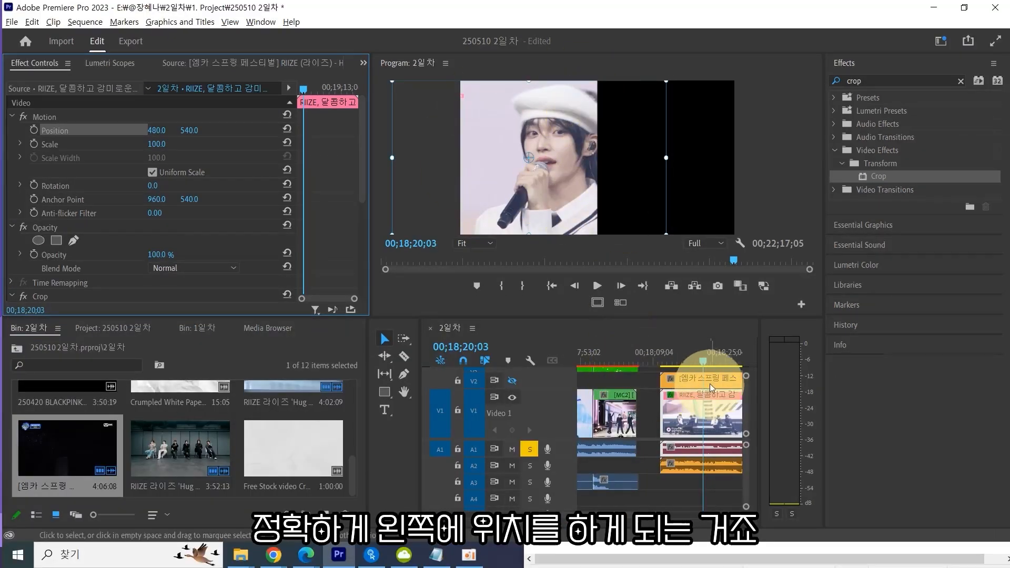
key(ctrl+1)
click(643, 97)
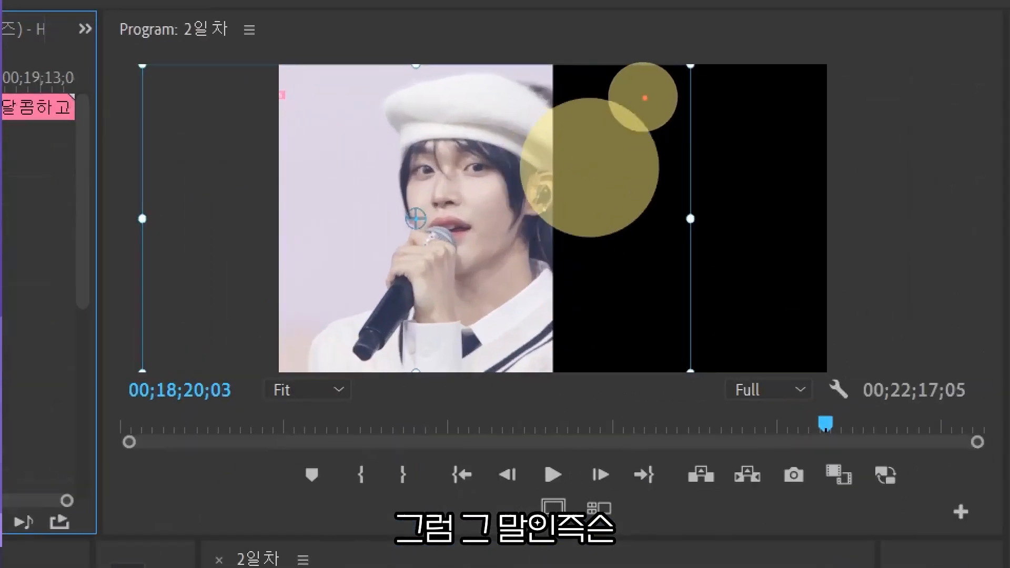
drag(651, 156, 657, 270)
mouse_move(642, 194)
mouse_down()
mouse_move(657, 270)
mouse_move(627, 285)
mouse_up()
key(ctrl+z)
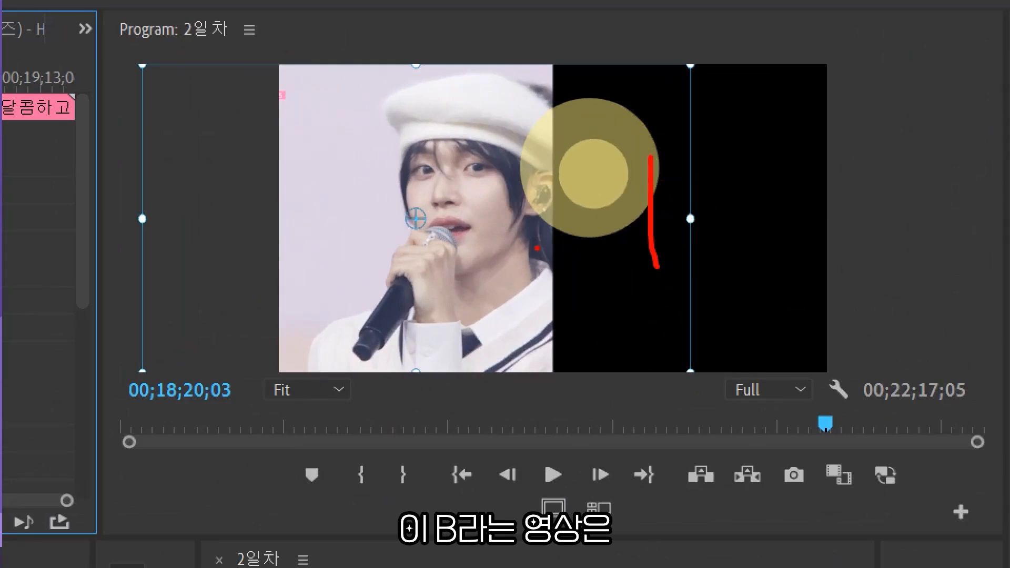
drag(537, 227, 582, 221)
drag(544, 193, 554, 261)
mouse_move(521, 73)
mouse_down()
mouse_move(538, 109)
mouse_move(622, 81)
mouse_move(611, 96)
mouse_move(643, 87)
mouse_move(655, 113)
mouse_up()
drag(678, 63, 700, 72)
click(730, 79)
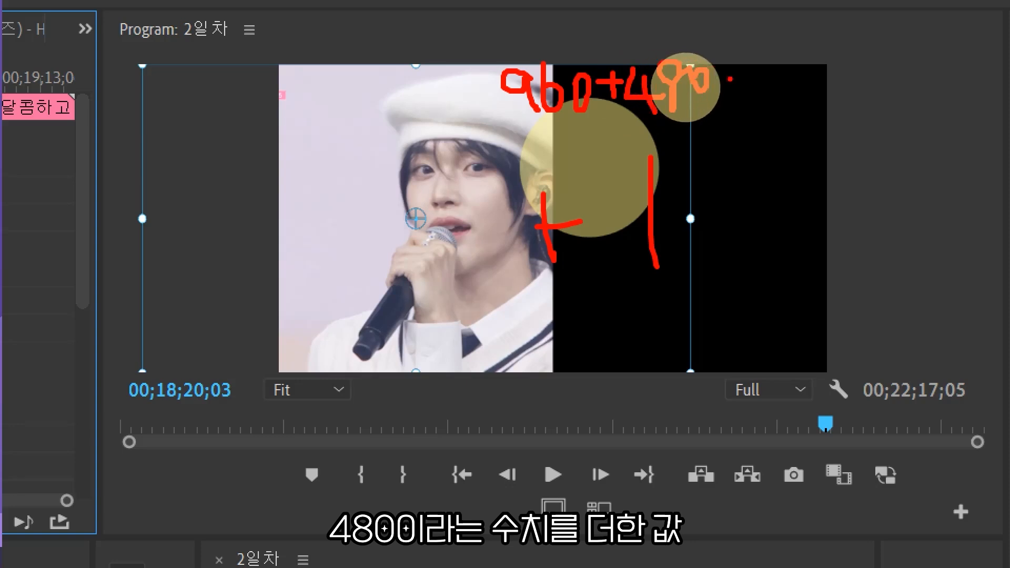
mouse_move(829, 87)
mouse_down()
mouse_move(828, 75)
mouse_move(794, 87)
mouse_up()
drag(780, 74, 780, 115)
drag(740, 45, 735, 72)
mouse_move(751, 36)
mouse_down()
mouse_move(772, 56)
mouse_move(769, 78)
mouse_up()
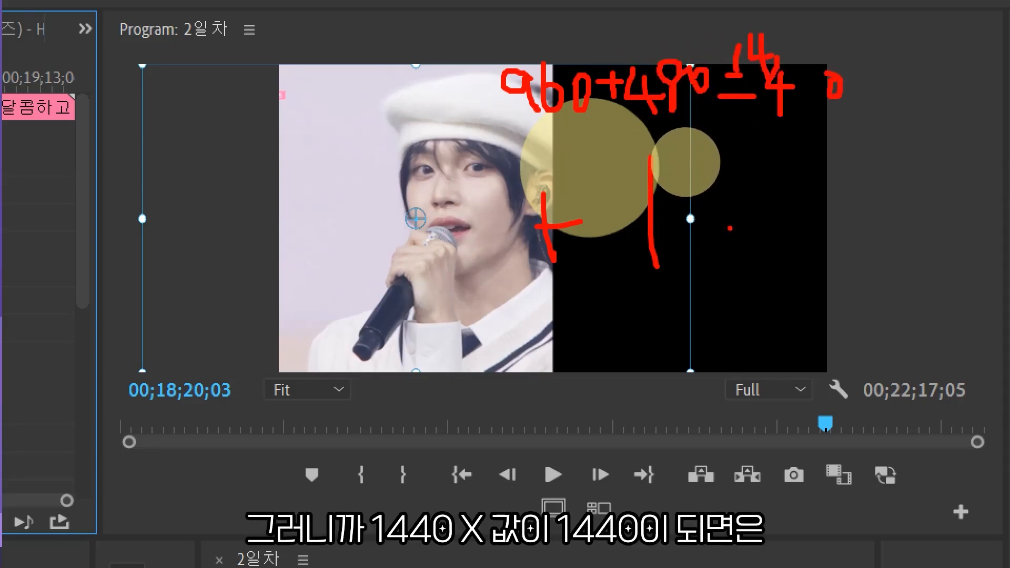
key(Escape)
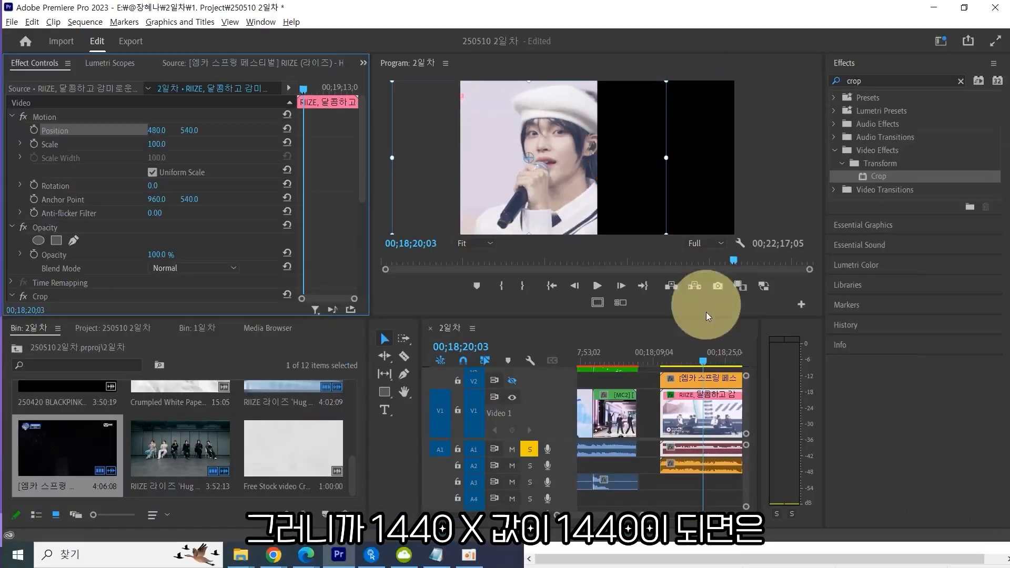
Select the Video 2 clip and turn the Video 2 track's visibility back on.
click(718, 384)
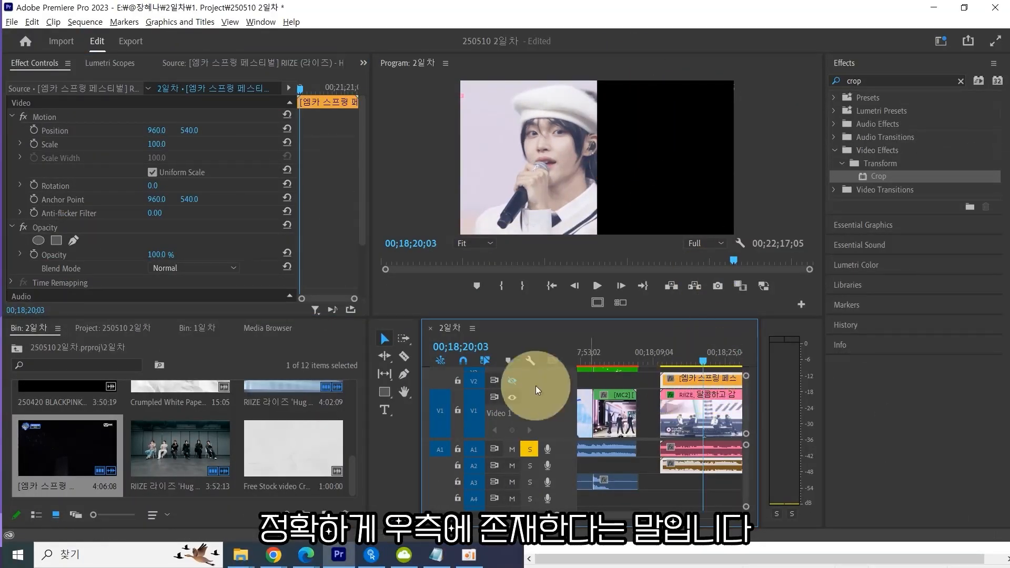
click(511, 382)
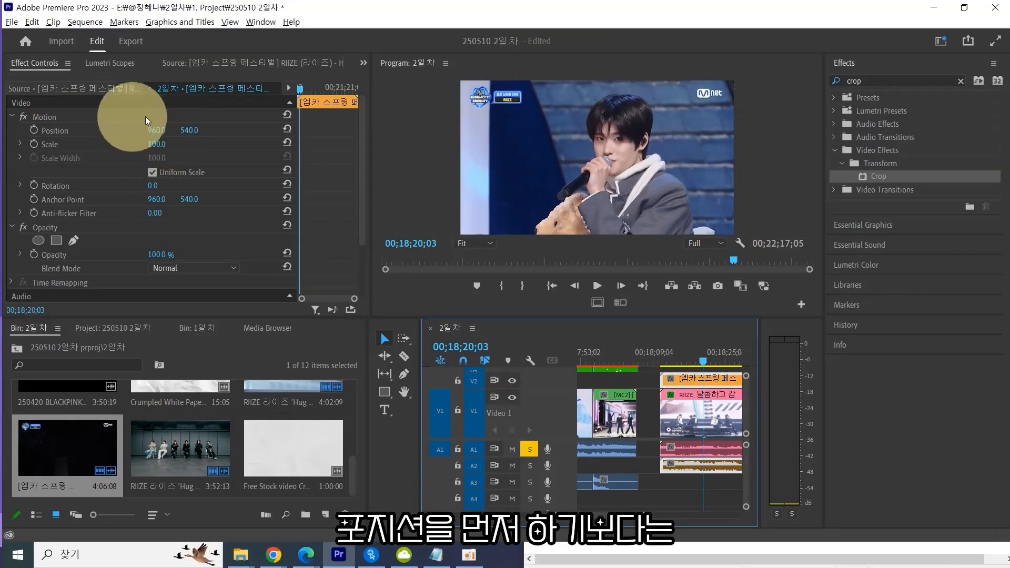
scroll(254, 169, down, 3)
scroll(254, 170, up, 3)
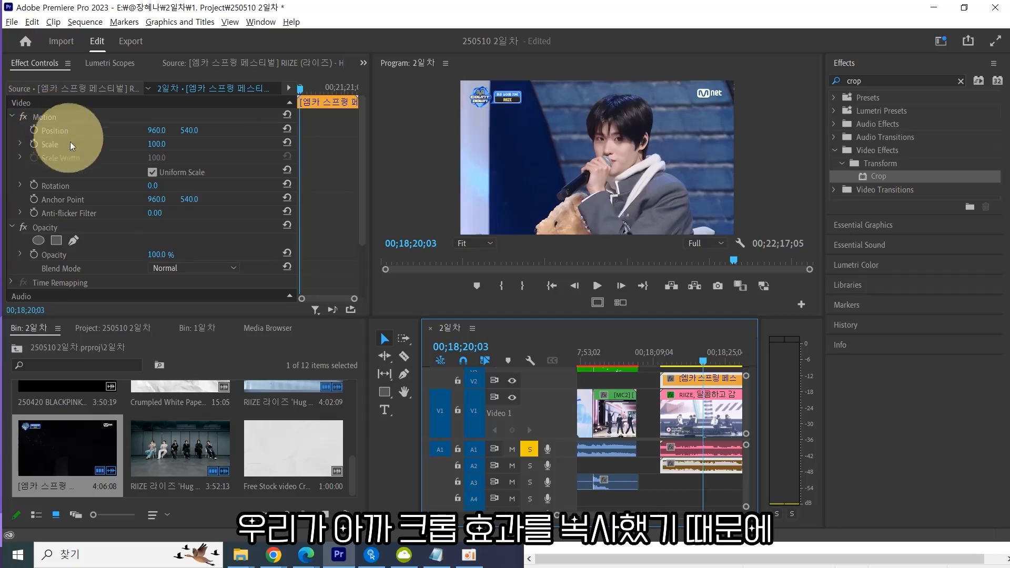
key(ctrl+v)
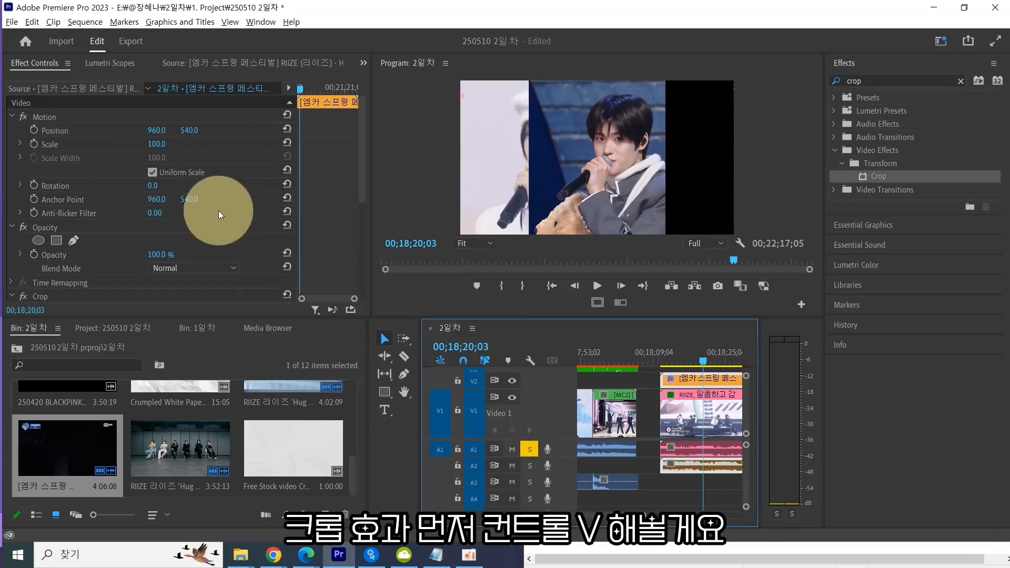
scroll(247, 208, down, 5)
key(ctrl+z)
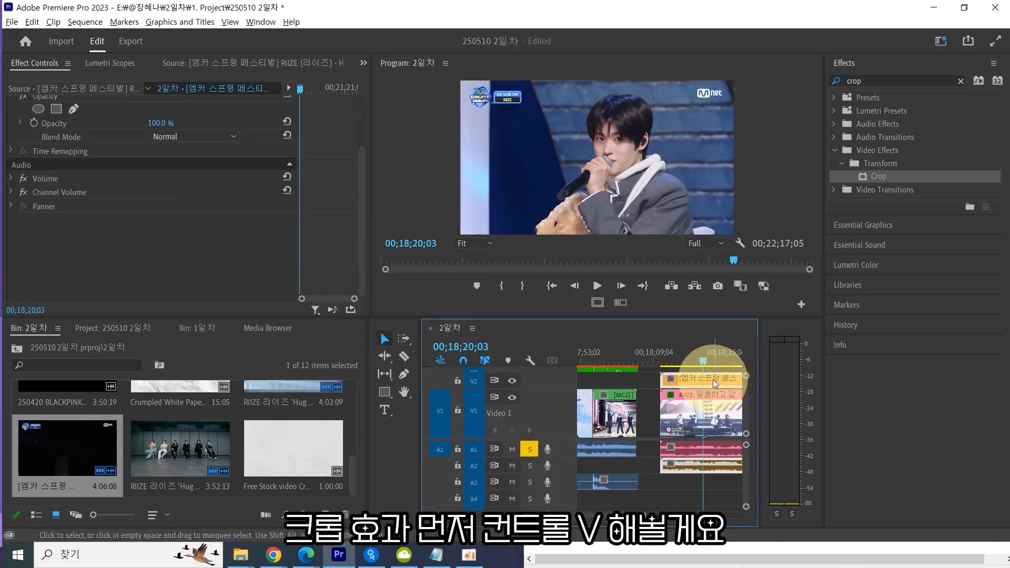
Paste the copied Crop effect onto the selected Video 2 clip.
key(ctrl+v)
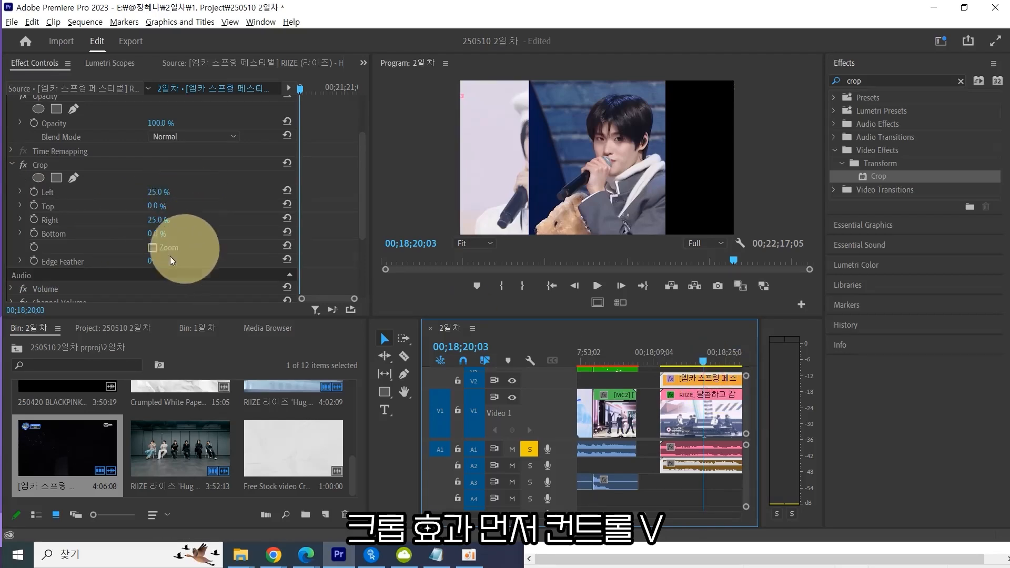
click(689, 381)
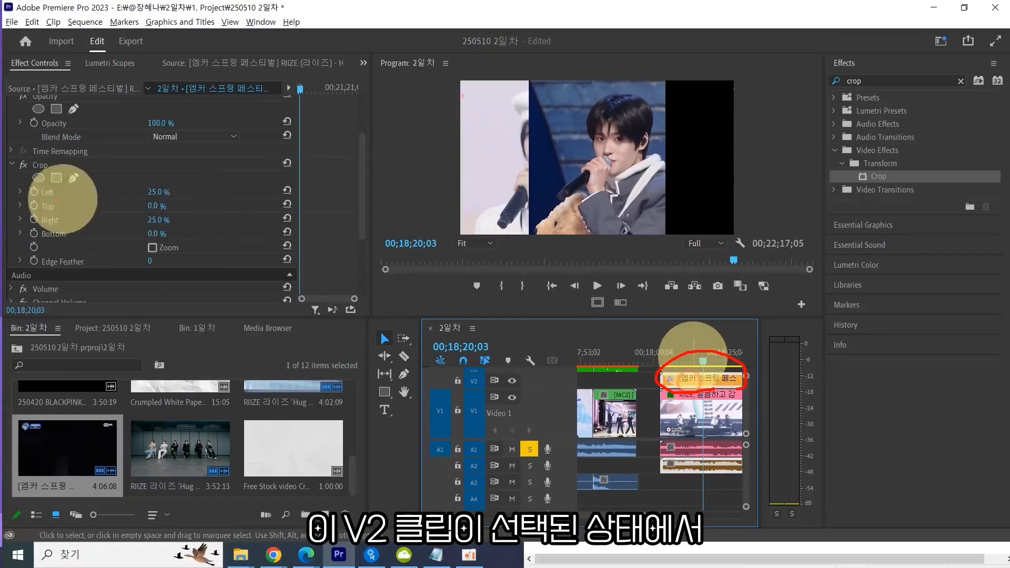
mouse_move(196, 286)
mouse_down()
mouse_move(97, 155)
mouse_move(148, 313)
mouse_up()
mouse_move(234, 157)
mouse_down()
mouse_move(253, 200)
mouse_move(268, 162)
mouse_up()
mouse_move(287, 203)
mouse_down()
mouse_move(248, 151)
mouse_move(290, 227)
mouse_up()
drag(496, 163, 521, 161)
drag(516, 146, 522, 171)
drag(708, 145, 695, 173)
drag(680, 165, 849, 176)
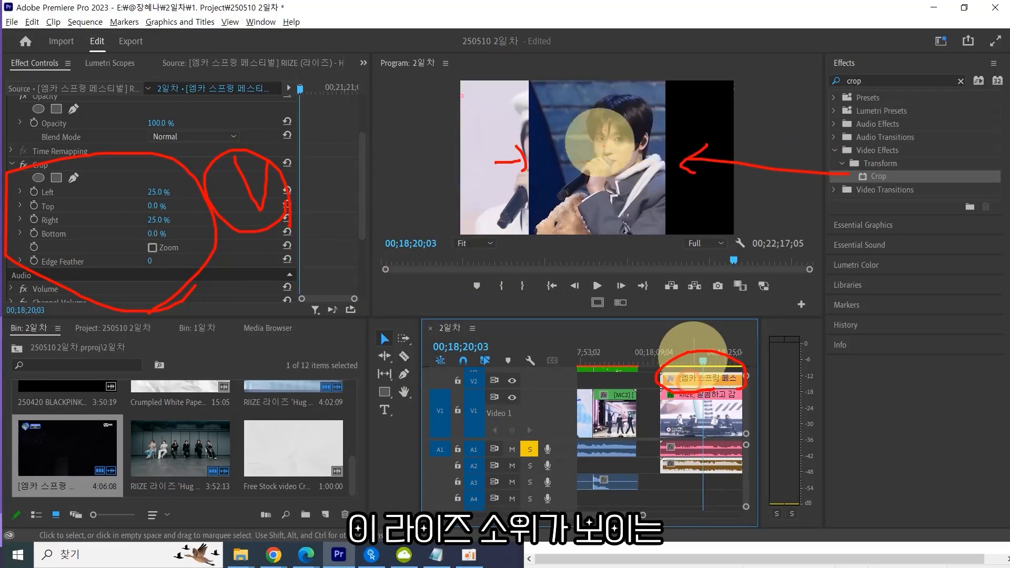
mouse_move(632, 226)
mouse_down()
mouse_move(507, 166)
mouse_move(637, 221)
mouse_up()
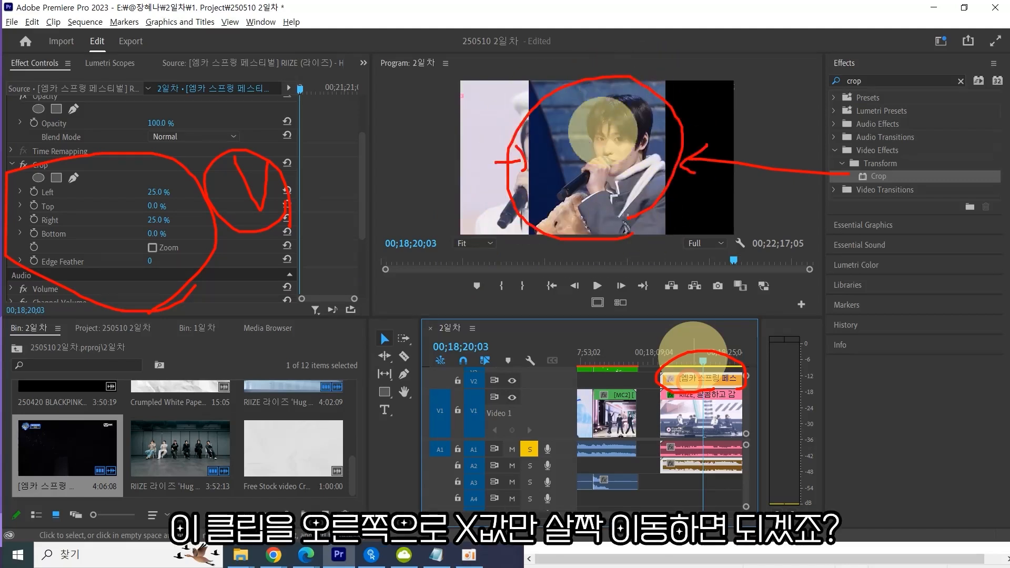
drag(605, 152, 607, 158)
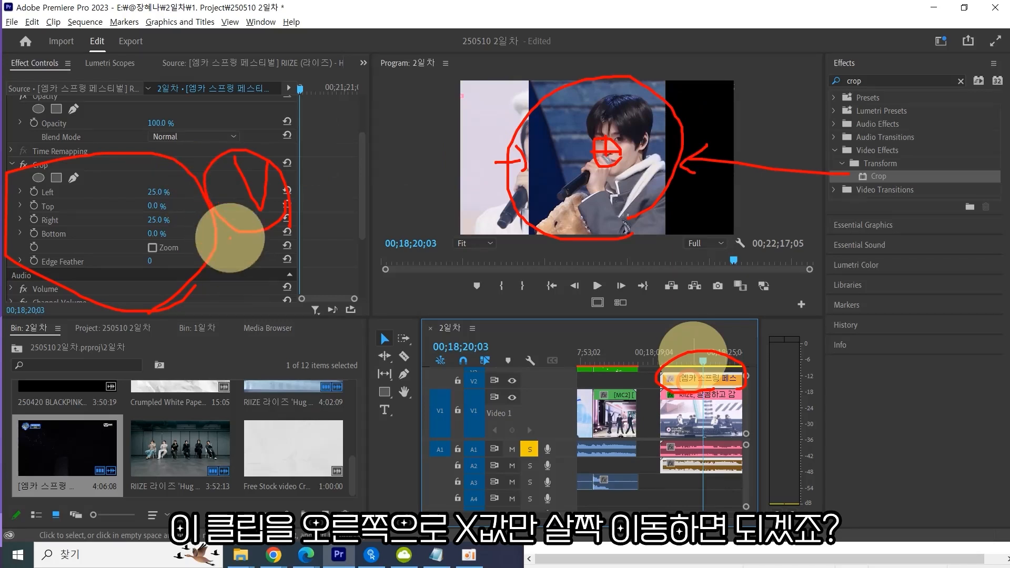
key(Escape)
Set the Video 2 clip's Position X value to 1440.
scroll(234, 260, up, 5)
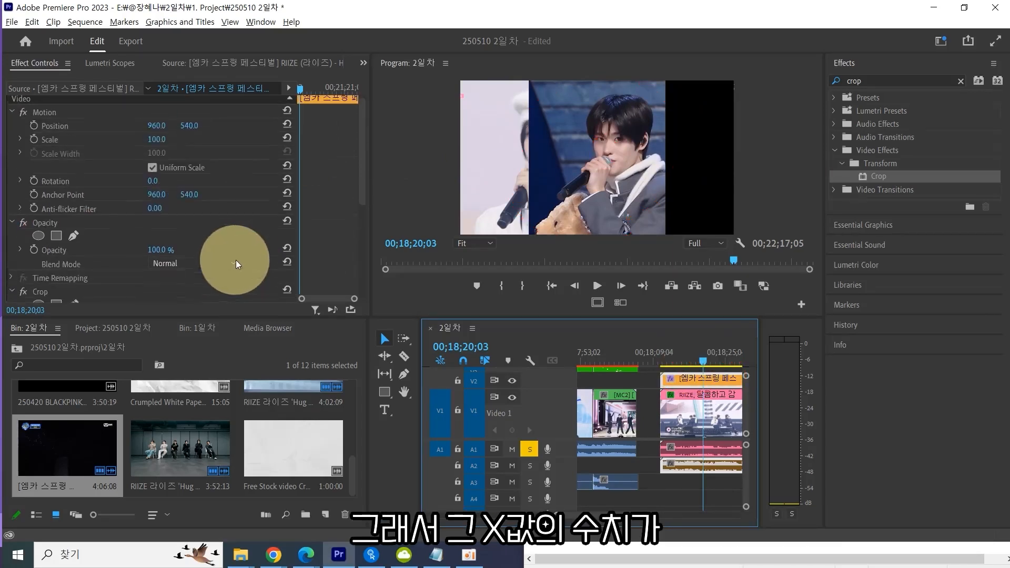
click(156, 130)
text(1440)
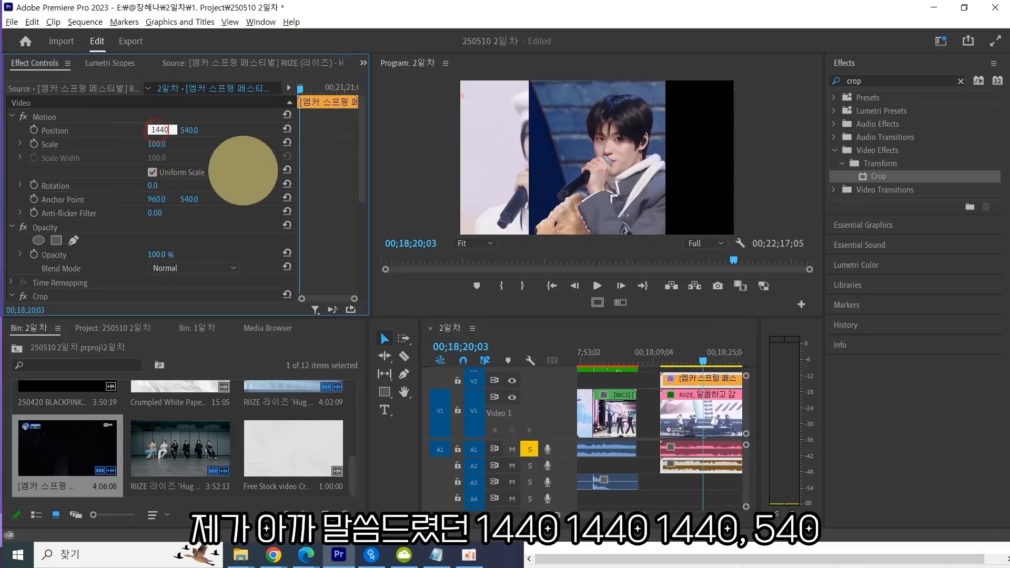
key(Return)
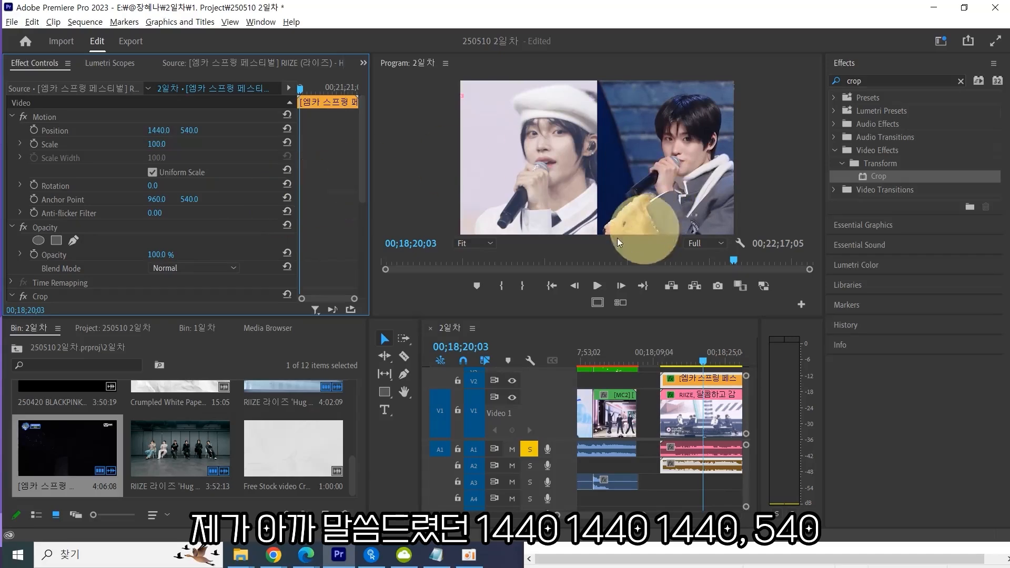
mouse_move(159, 130)
mouse_down()
mouse_move(135, 131)
mouse_move(159, 131)
mouse_up()
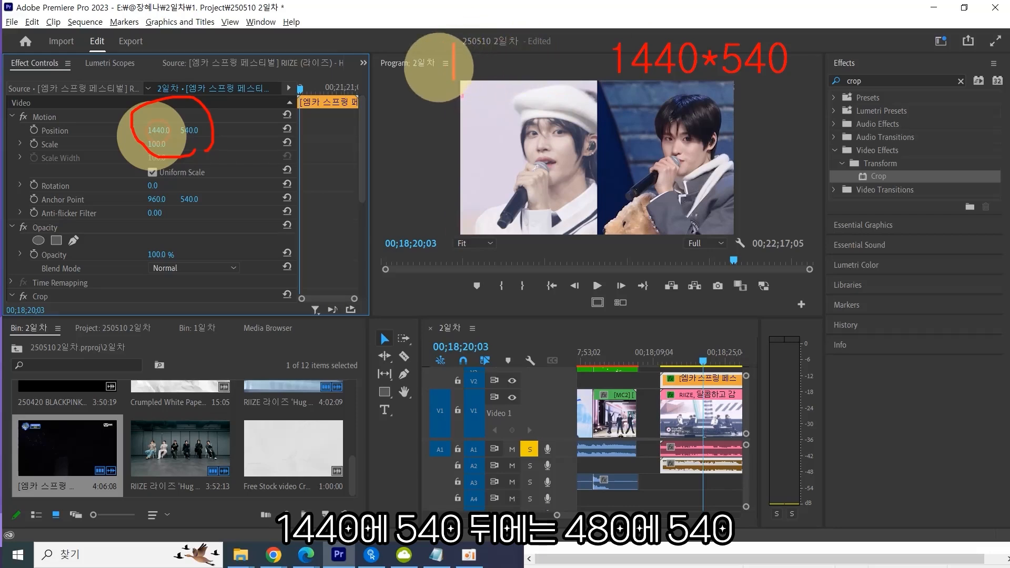
text(480*540)
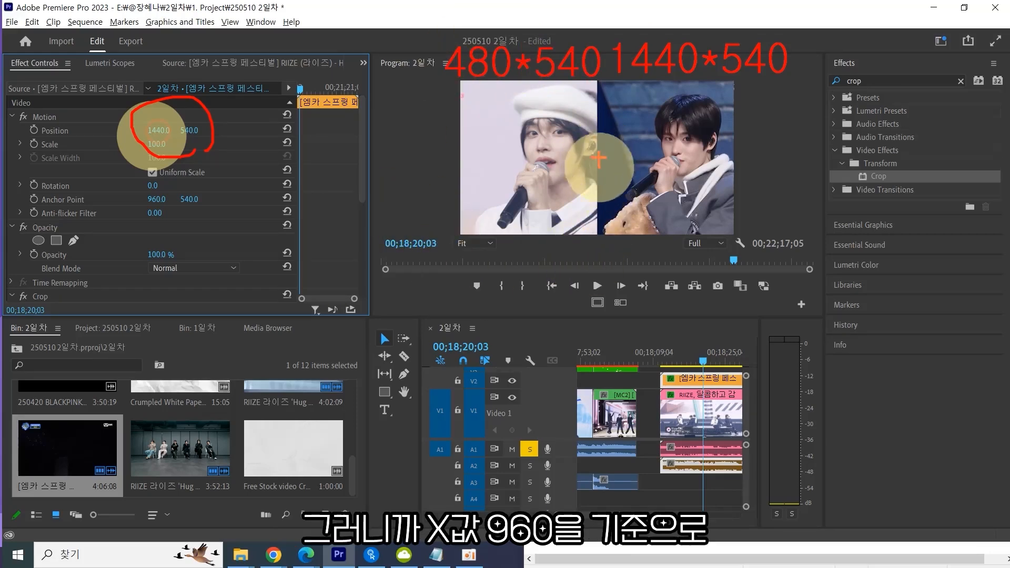
drag(616, 198, 617, 194)
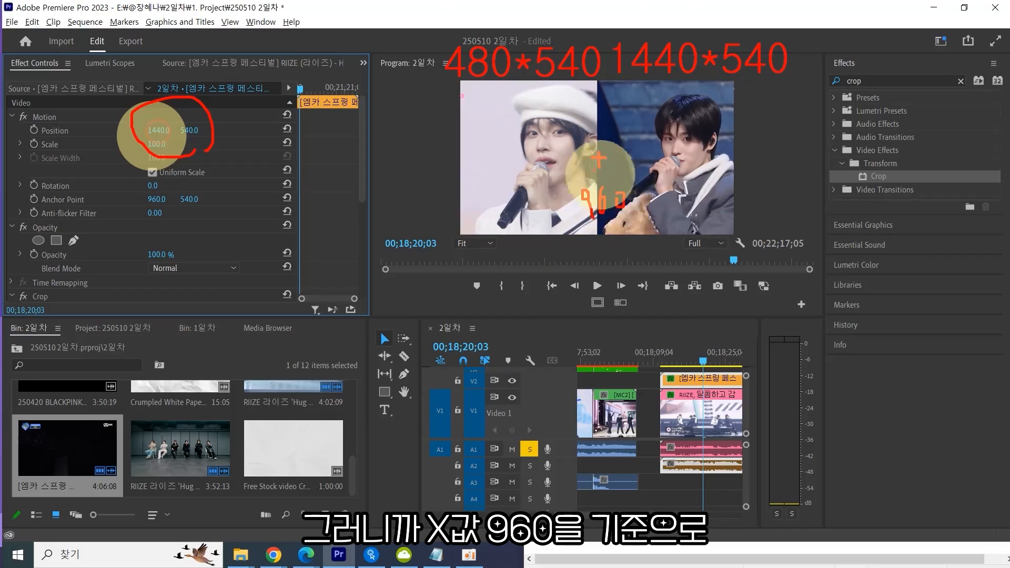
mouse_move(592, 144)
mouse_down()
mouse_move(532, 150)
mouse_move(664, 143)
mouse_move(652, 154)
mouse_up()
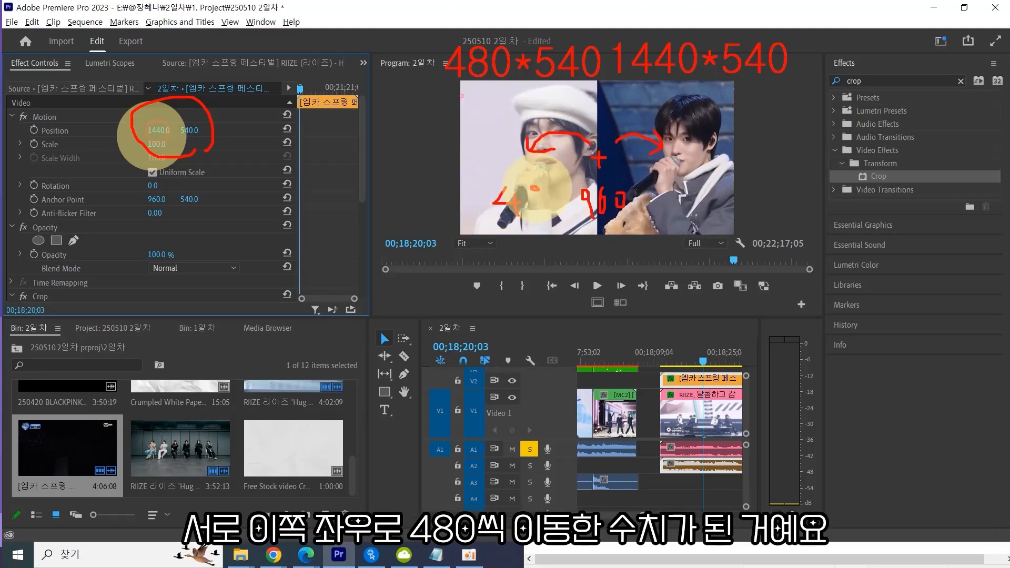
mouse_move(534, 188)
mouse_down()
mouse_move(539, 217)
mouse_move(550, 200)
mouse_up()
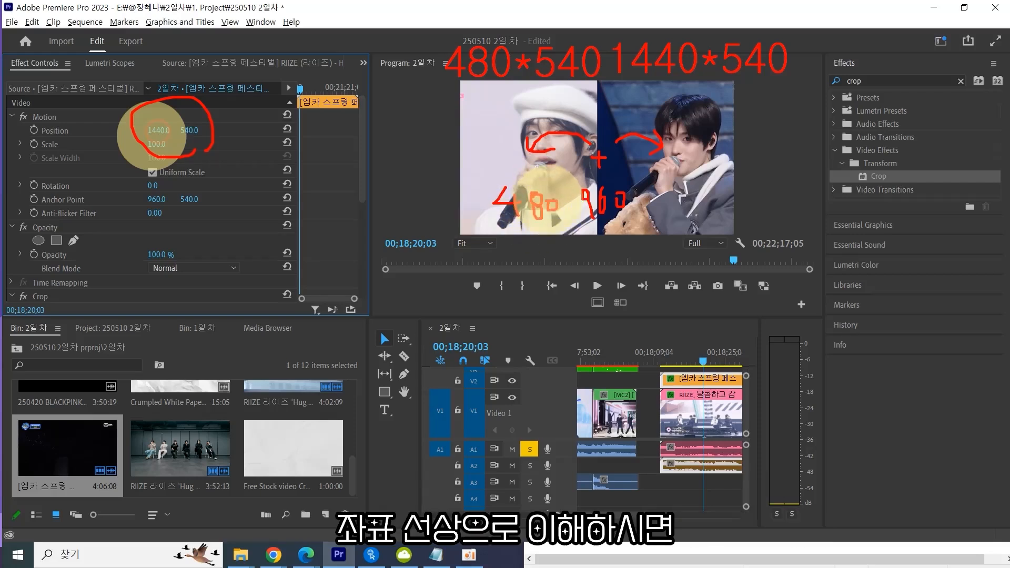
drag(513, 160, 715, 160)
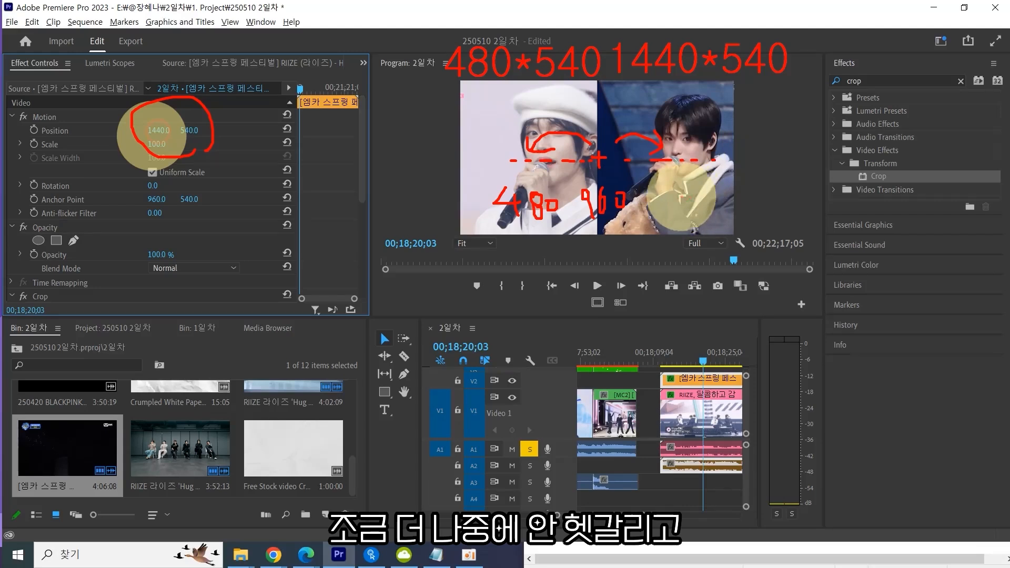
mouse_move(689, 191)
mouse_down()
mouse_move(710, 202)
mouse_move(656, 202)
mouse_move(676, 187)
mouse_move(705, 192)
mouse_up()
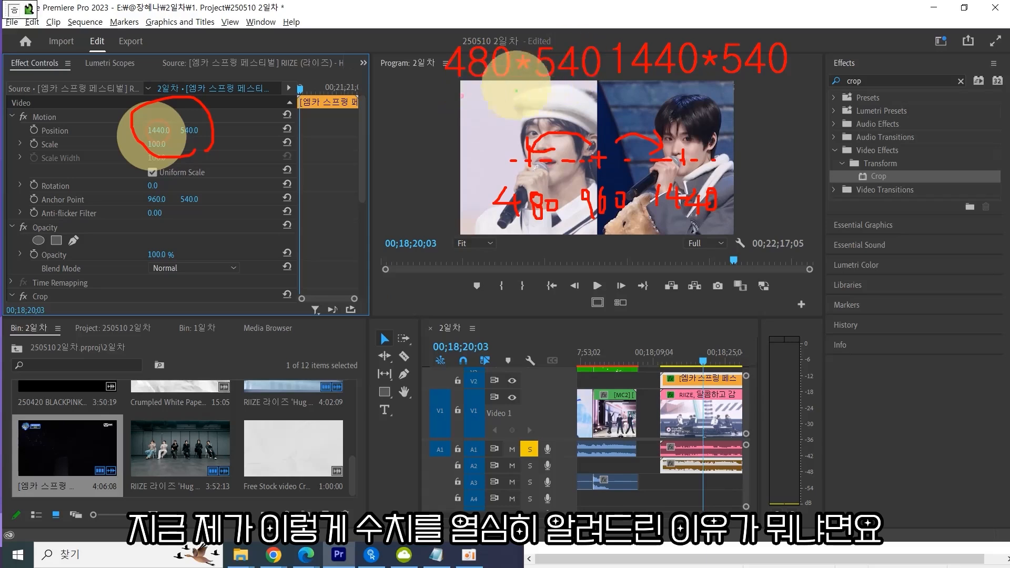
mouse_move(434, 41)
mouse_down()
mouse_move(422, 108)
mouse_move(630, 106)
mouse_move(614, 58)
mouse_move(440, 40)
mouse_up()
mouse_move(631, 25)
mouse_down()
mouse_move(747, 22)
mouse_move(805, 81)
mouse_move(613, 92)
mouse_up()
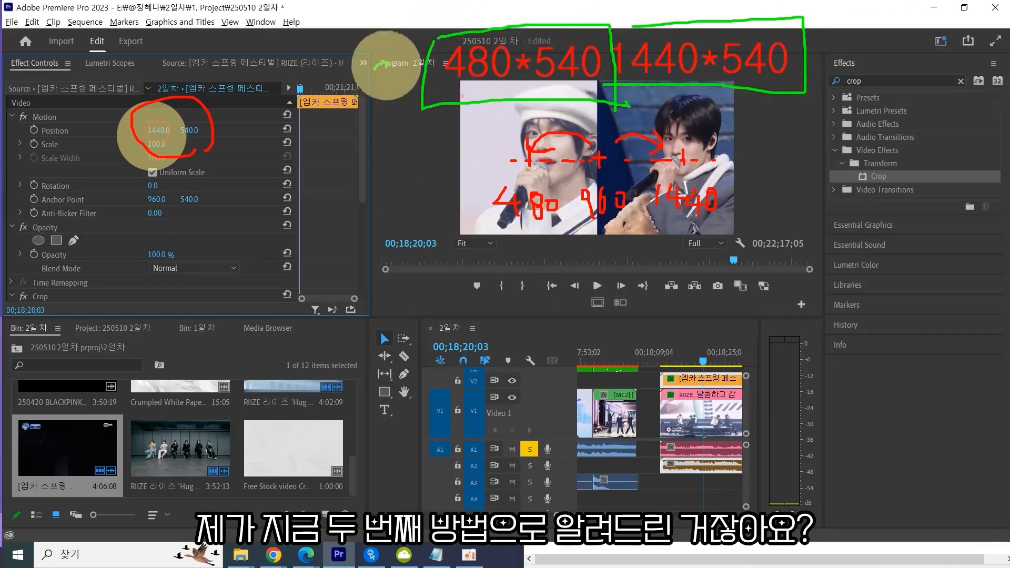
mouse_move(387, 64)
mouse_down()
mouse_move(399, 84)
mouse_move(351, 53)
mouse_move(393, 111)
mouse_up()
mouse_move(323, 363)
mouse_down()
mouse_move(335, 383)
mouse_move(342, 321)
mouse_move(366, 389)
mouse_up()
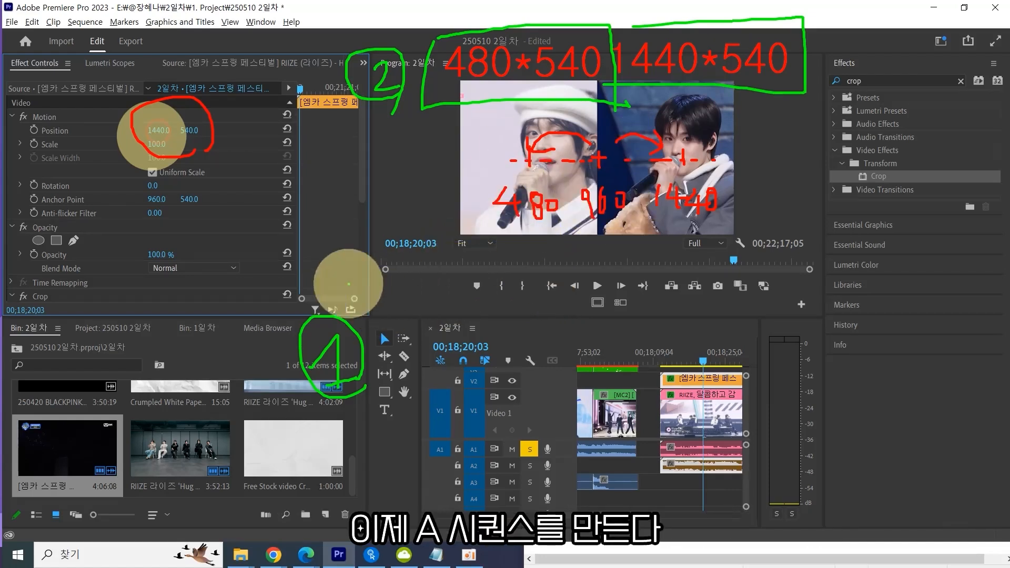
mouse_move(364, 290)
mouse_down()
mouse_move(372, 258)
mouse_move(386, 291)
mouse_up()
drag(364, 285, 385, 279)
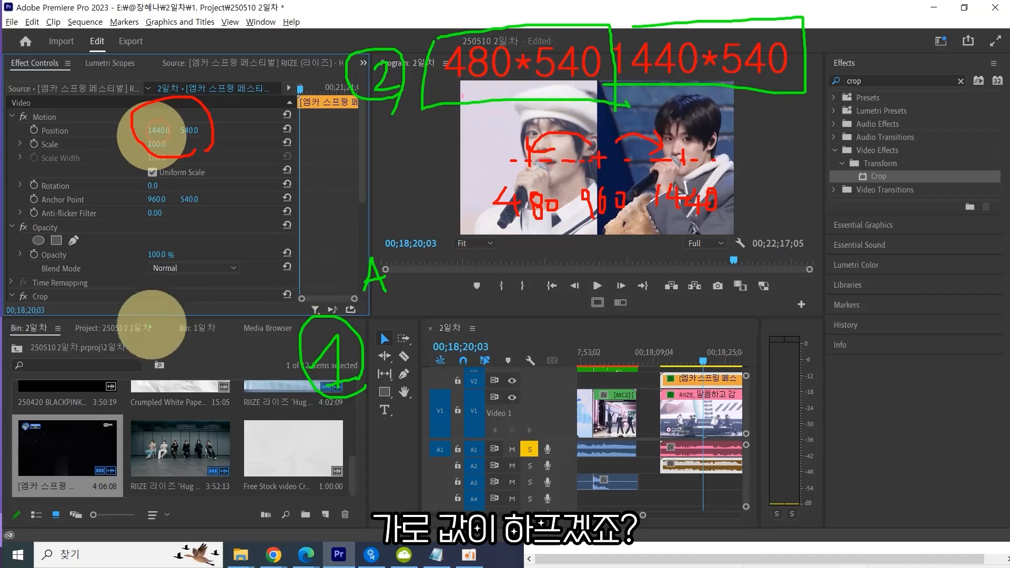
drag(144, 245, 150, 283)
mouse_move(171, 258)
mouse_down()
mouse_move(158, 258)
mouse_move(177, 291)
mouse_up()
drag(181, 265, 208, 278)
drag(211, 264, 241, 259)
drag(241, 279, 287, 266)
drag(271, 253, 282, 254)
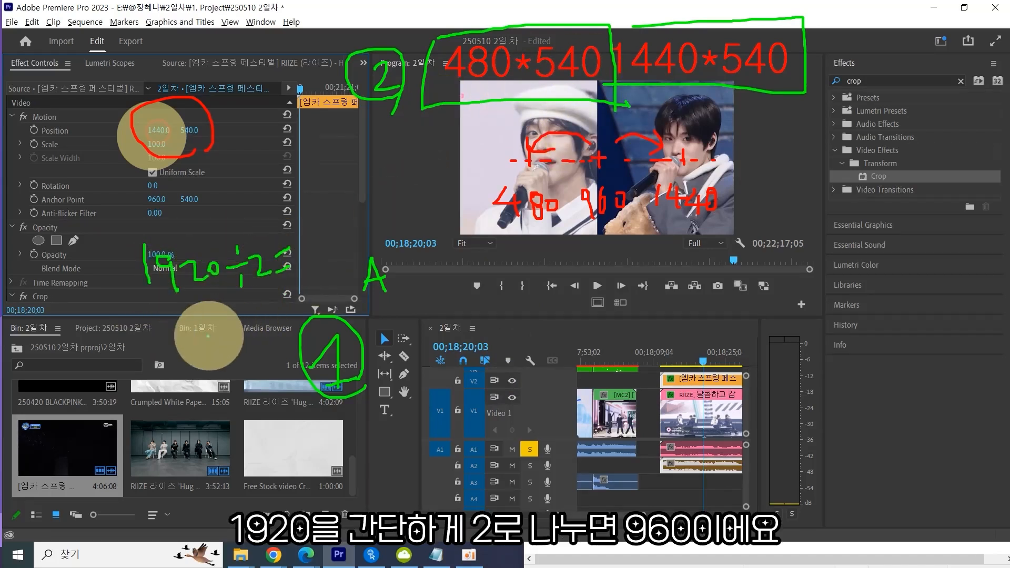
mouse_move(213, 334)
mouse_down()
mouse_move(216, 360)
mouse_move(255, 341)
mouse_up()
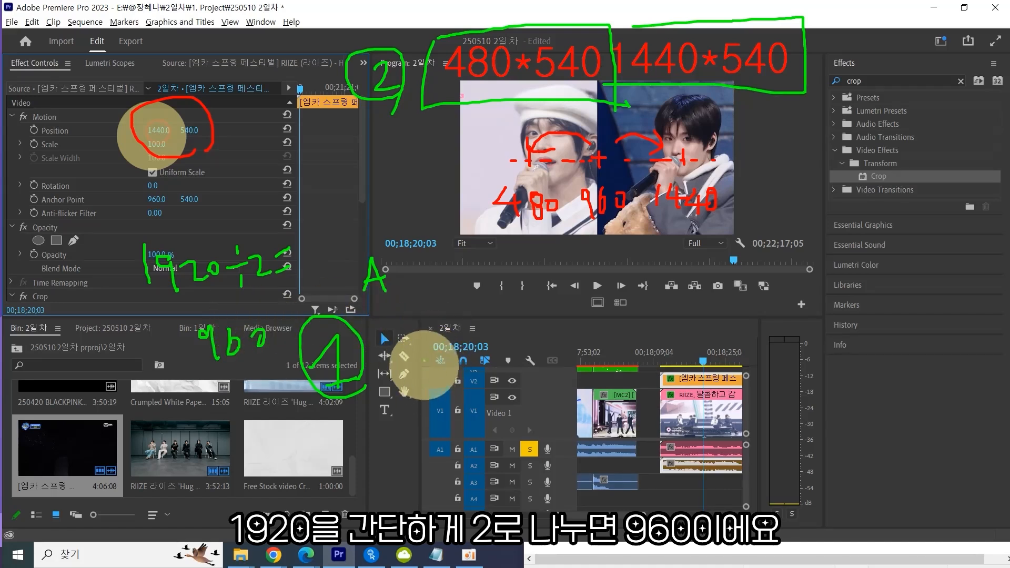
mouse_move(433, 333)
mouse_down()
mouse_move(456, 375)
mouse_move(464, 366)
mouse_up()
mouse_move(486, 349)
mouse_down()
mouse_move(462, 335)
mouse_move(504, 350)
mouse_move(499, 343)
mouse_move(510, 364)
mouse_up()
mouse_move(514, 342)
mouse_down()
mouse_move(501, 361)
mouse_move(529, 370)
mouse_up()
drag(537, 350, 539, 363)
drag(563, 335, 569, 336)
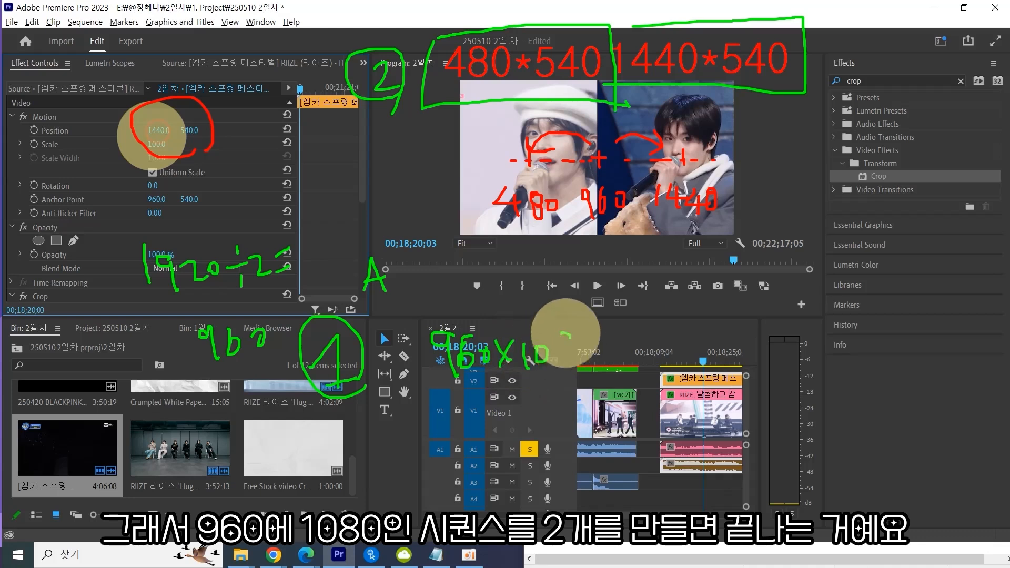
mouse_move(626, 383)
mouse_down()
mouse_move(348, 406)
mouse_move(645, 388)
mouse_up()
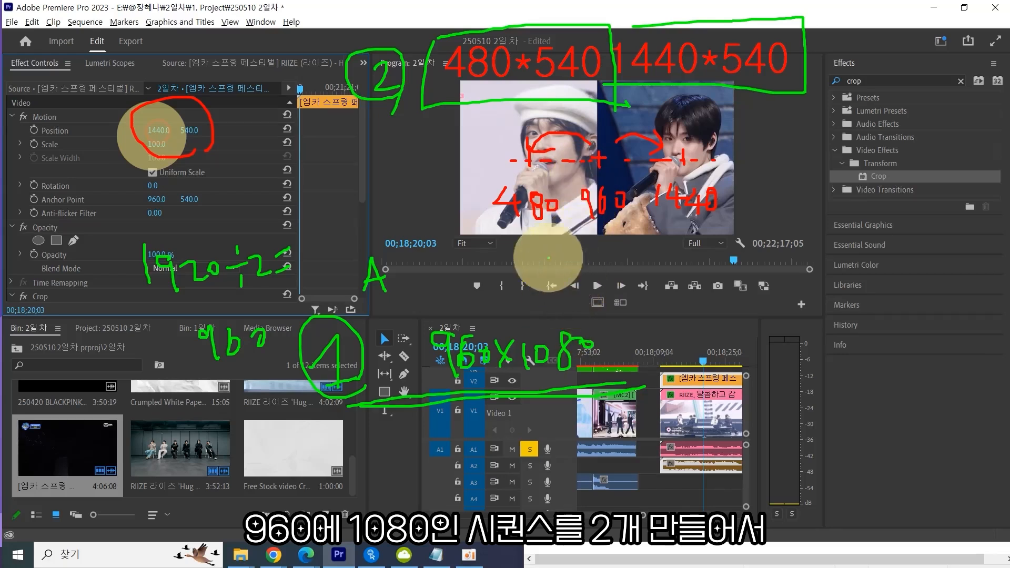
mouse_move(549, 239)
mouse_down()
mouse_move(538, 269)
mouse_move(554, 280)
mouse_up()
drag(534, 260, 585, 262)
mouse_move(691, 262)
mouse_down()
mouse_move(719, 253)
mouse_move(708, 290)
mouse_up()
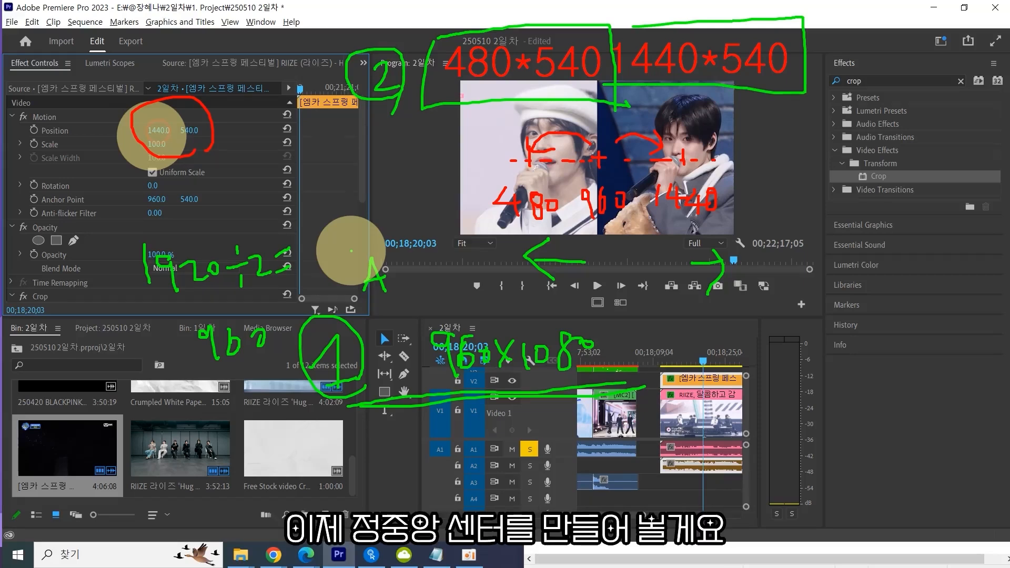
key(Escape)
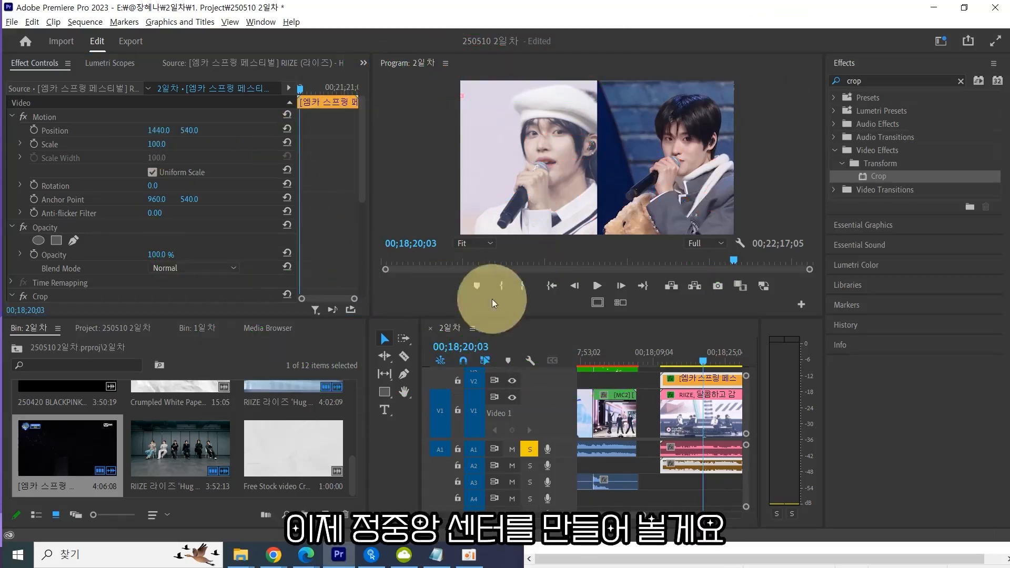
Save the project, clear the Effects search field and deselect the timeline clips.
key(ctrl+s)
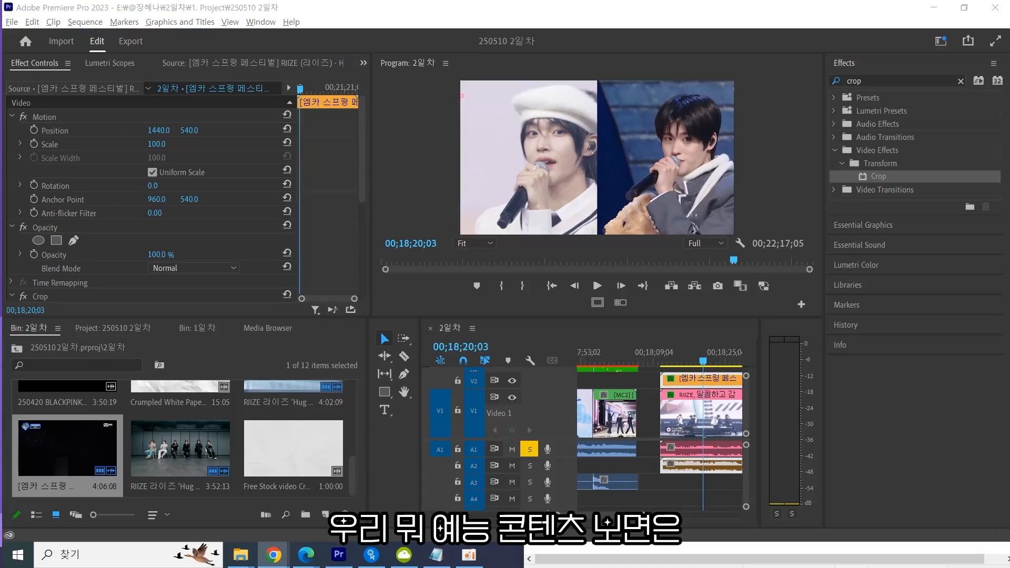
click(630, 181)
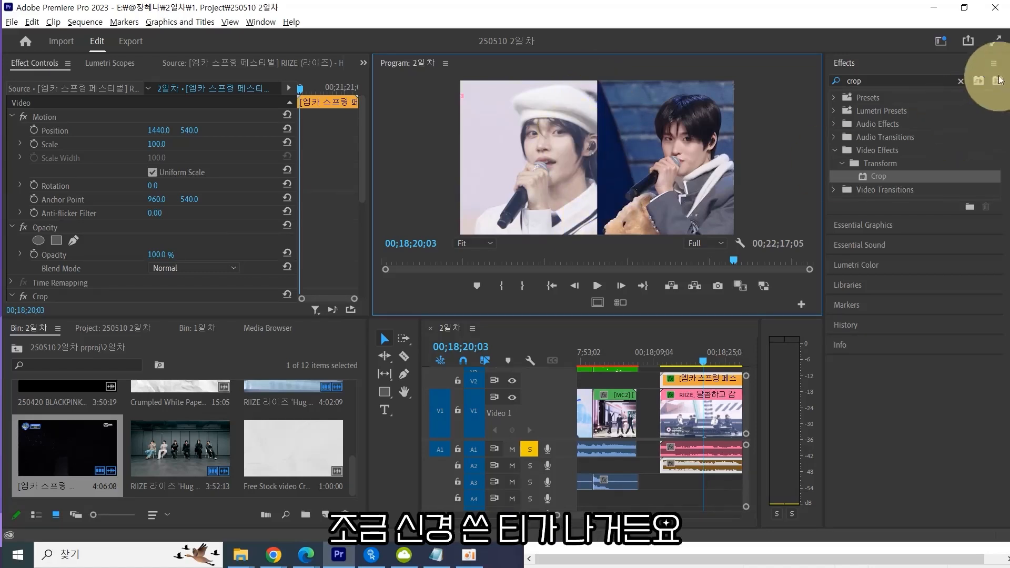
click(961, 81)
click(647, 383)
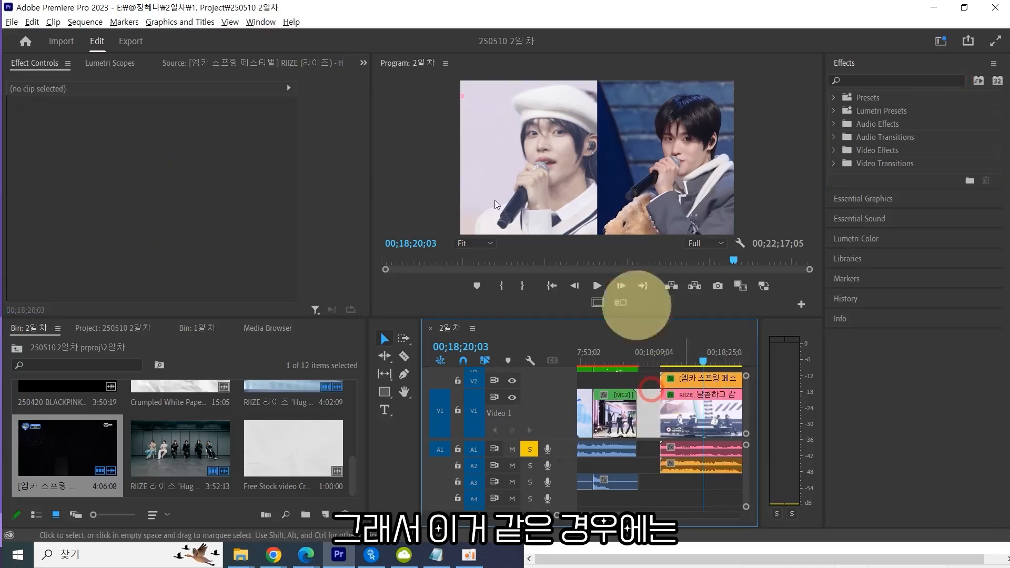
Switch to the Captions and Graphics workspace.
click(261, 21)
mouse_move(278, 37)
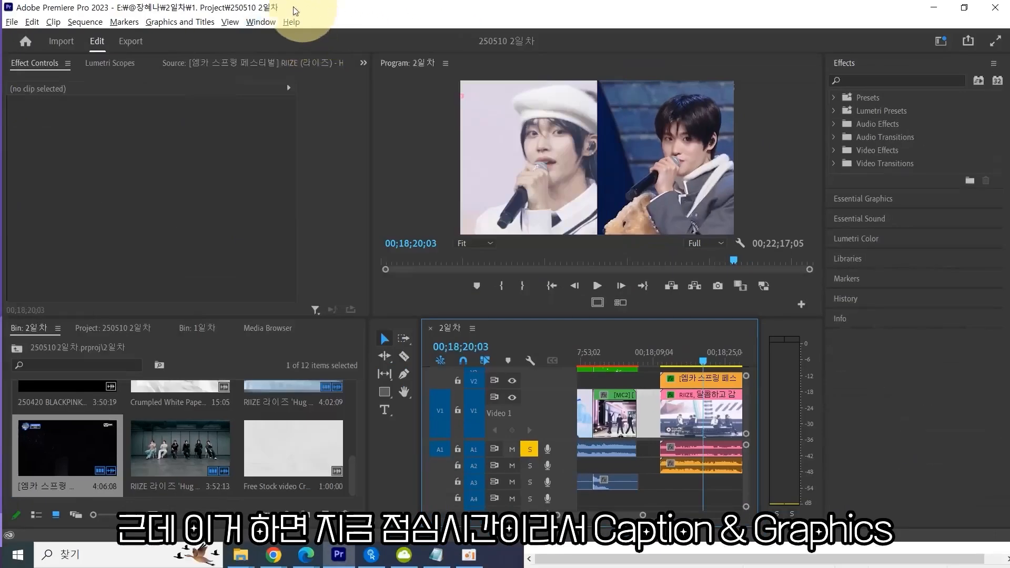
click(268, 21)
mouse_move(315, 32)
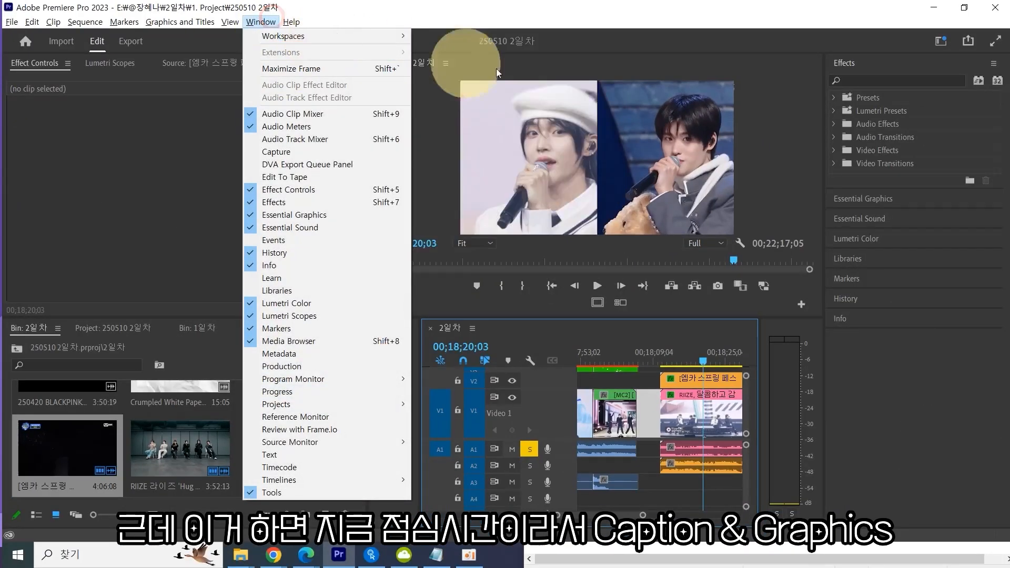
mouse_move(372, 34)
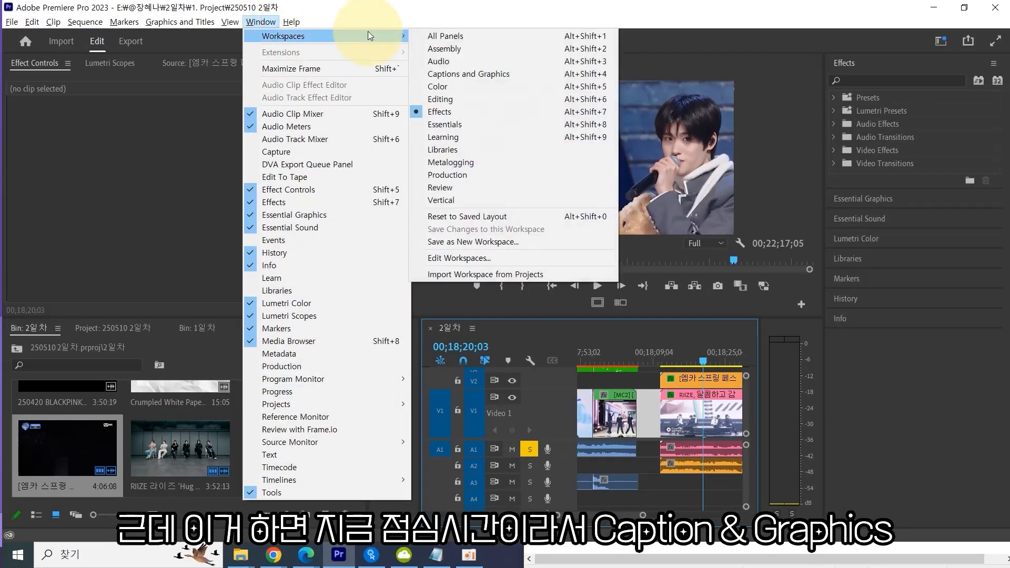
click(471, 75)
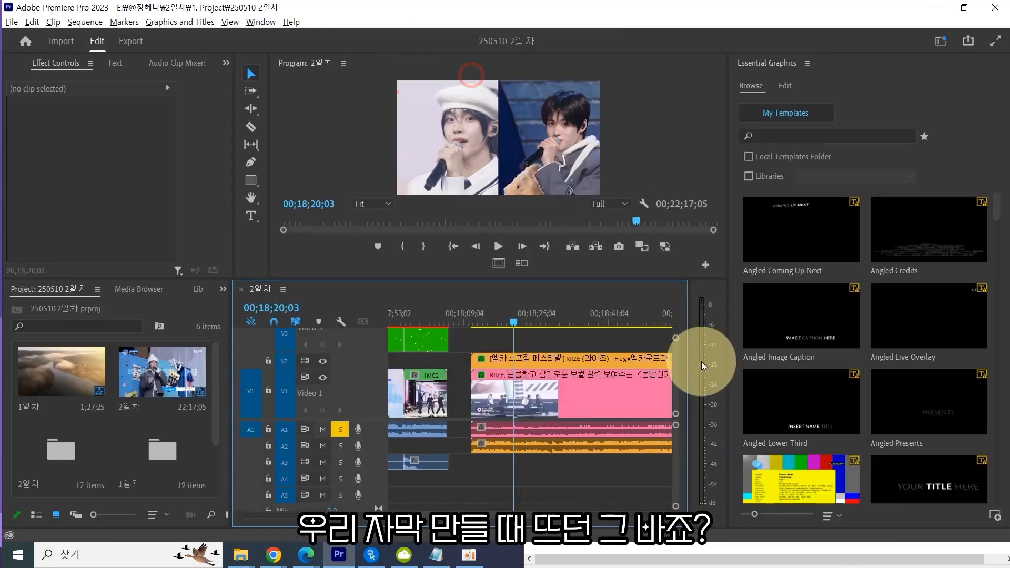
Open the Edit tab of the Essential Graphics panel and select the Program monitor.
scroll(642, 381, up, 3)
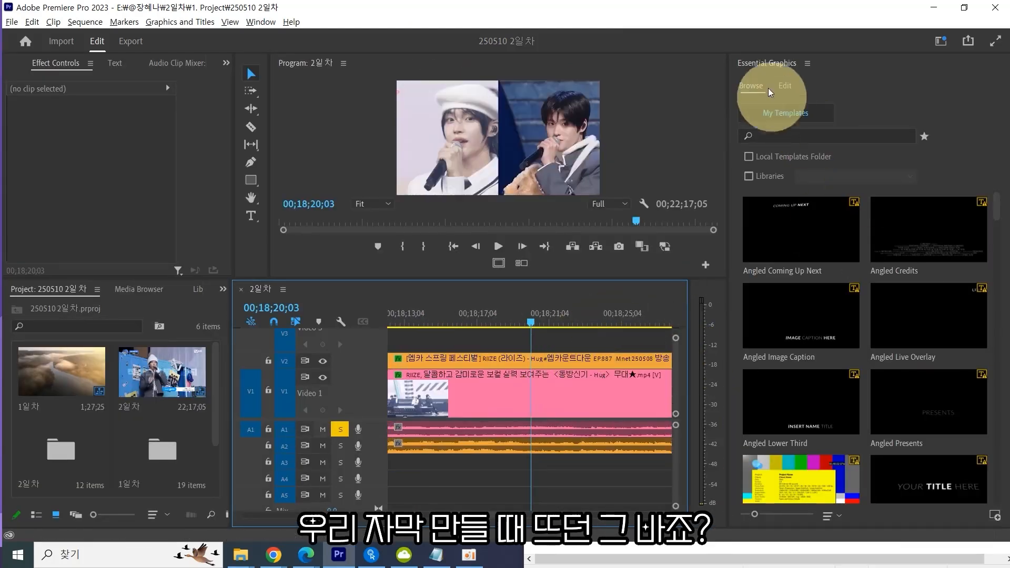
click(784, 87)
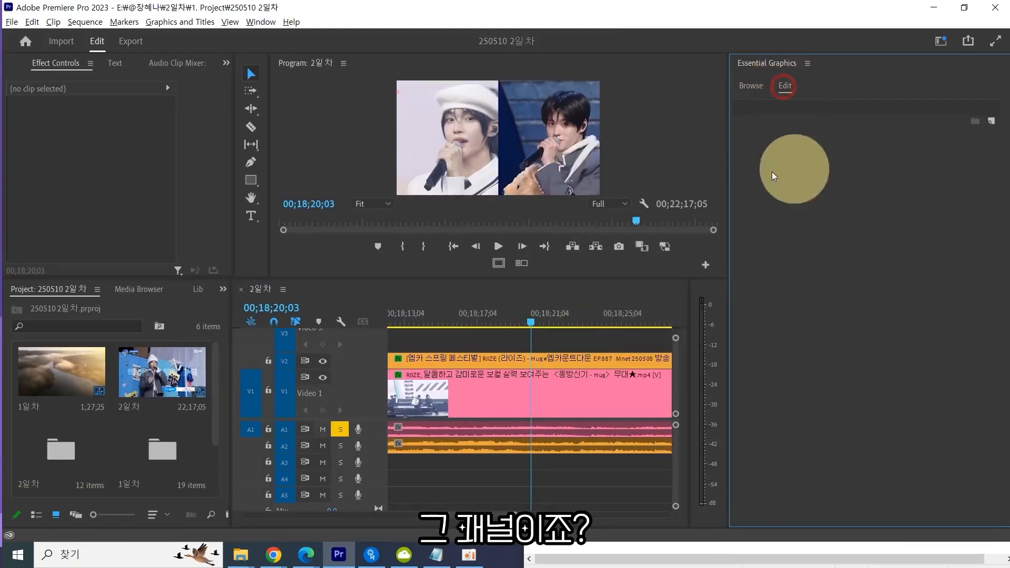
click(518, 348)
click(523, 155)
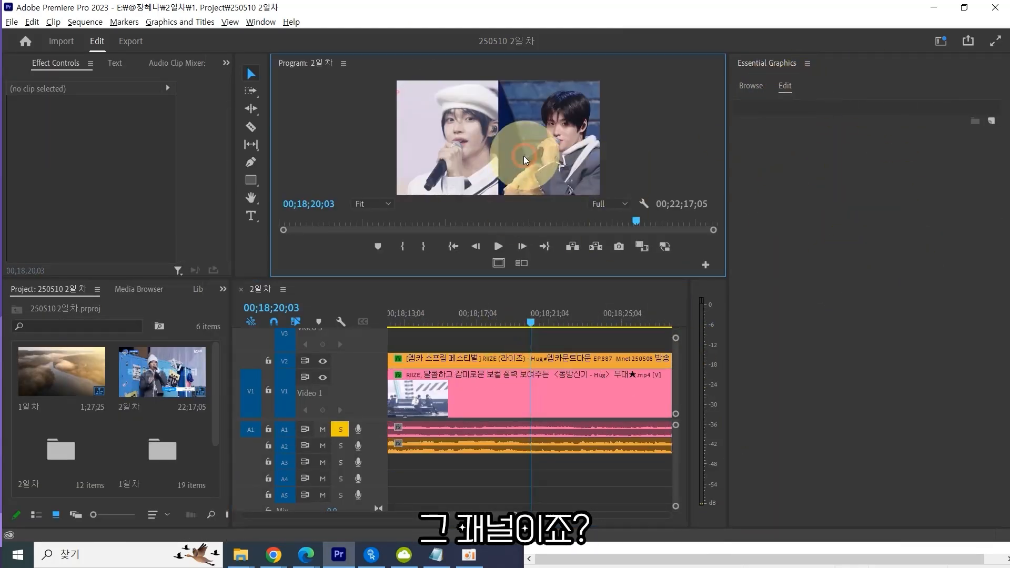
Open the Essential Graphics panel, enlarge the Program monitor panel and pick the Rectangle tool.
click(533, 349)
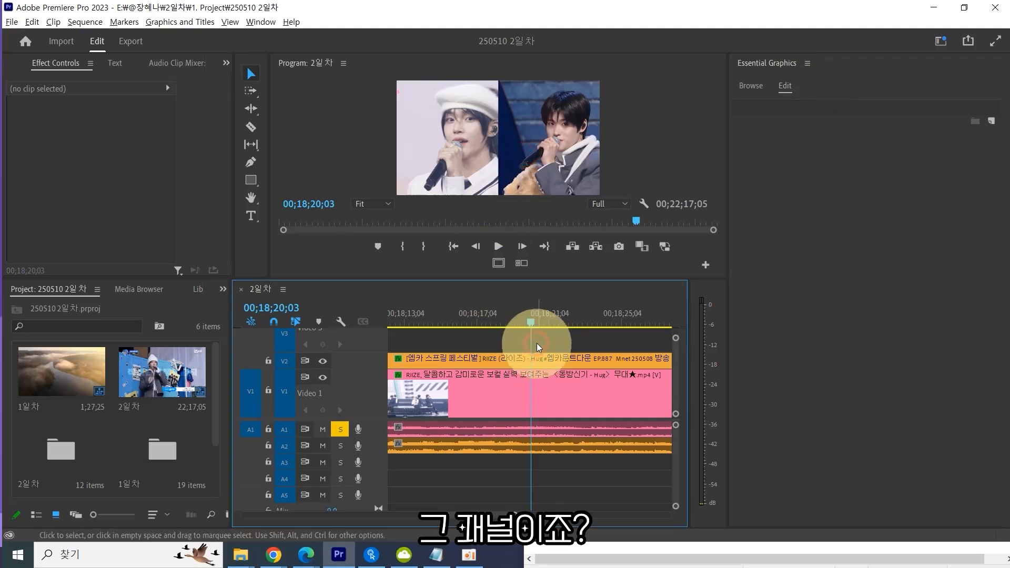
click(766, 63)
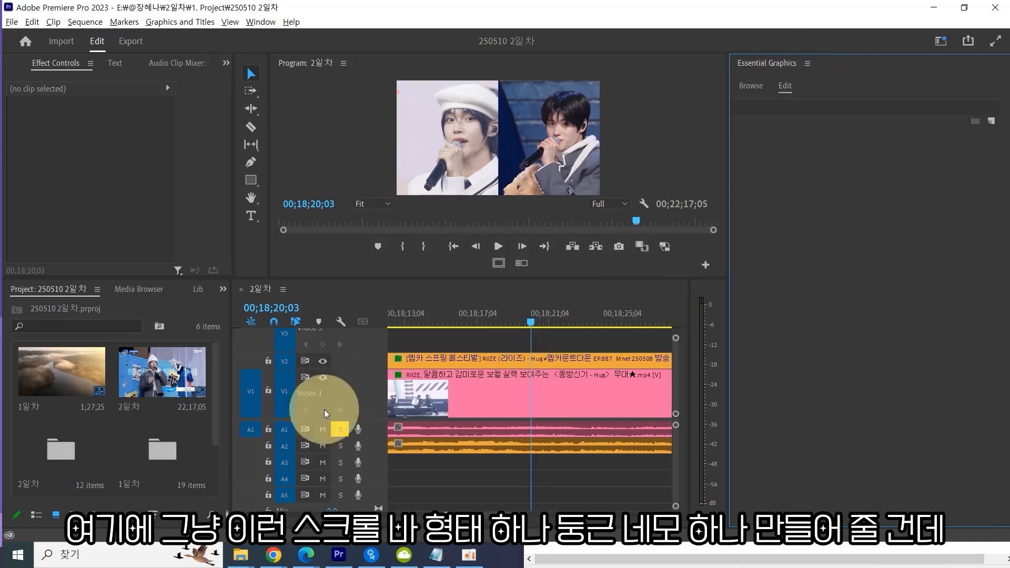
mouse_move(232, 334)
mouse_down()
mouse_move(270, 331)
mouse_move(240, 333)
mouse_up()
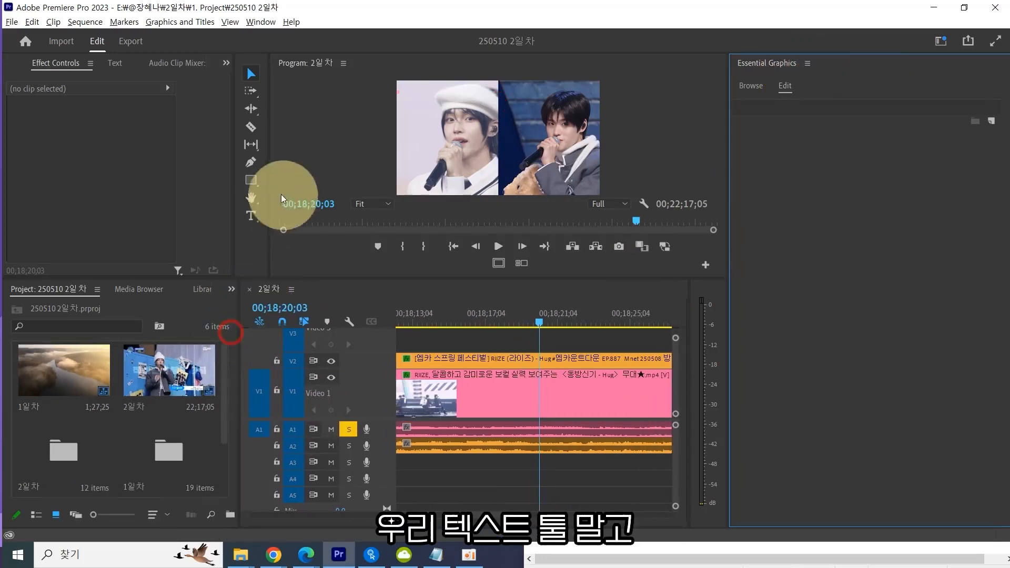
click(251, 216)
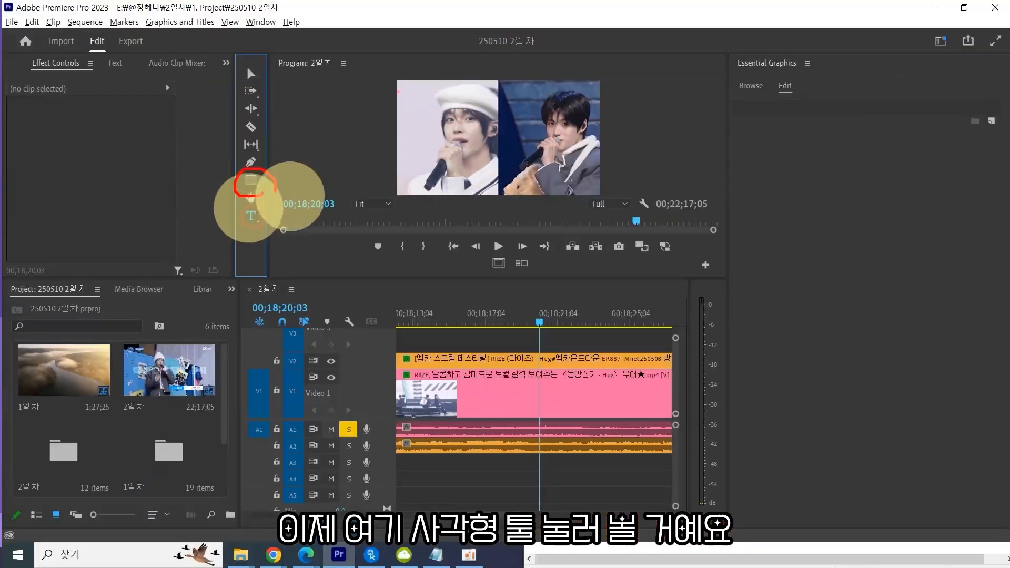
click(252, 180)
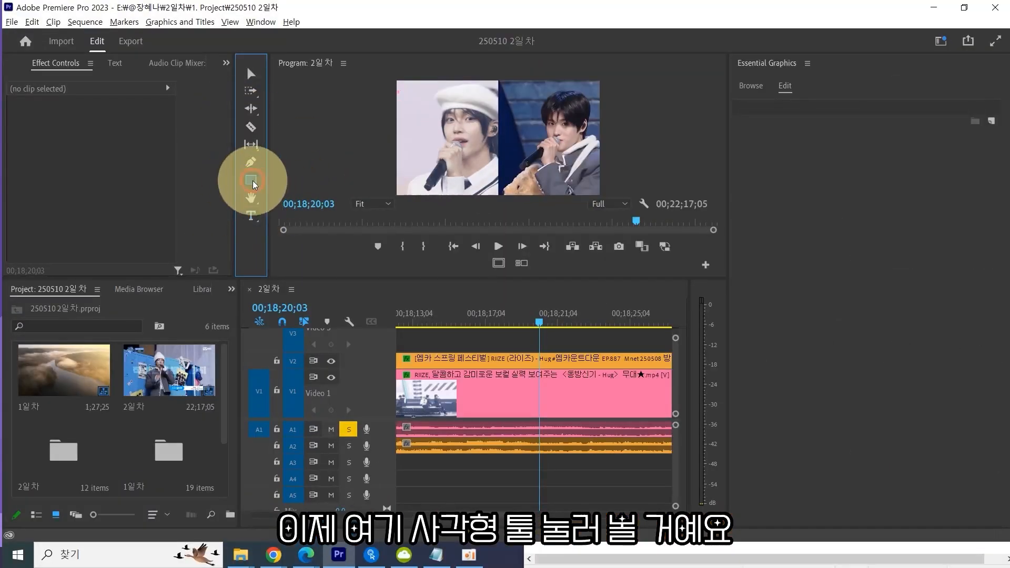
click(251, 180)
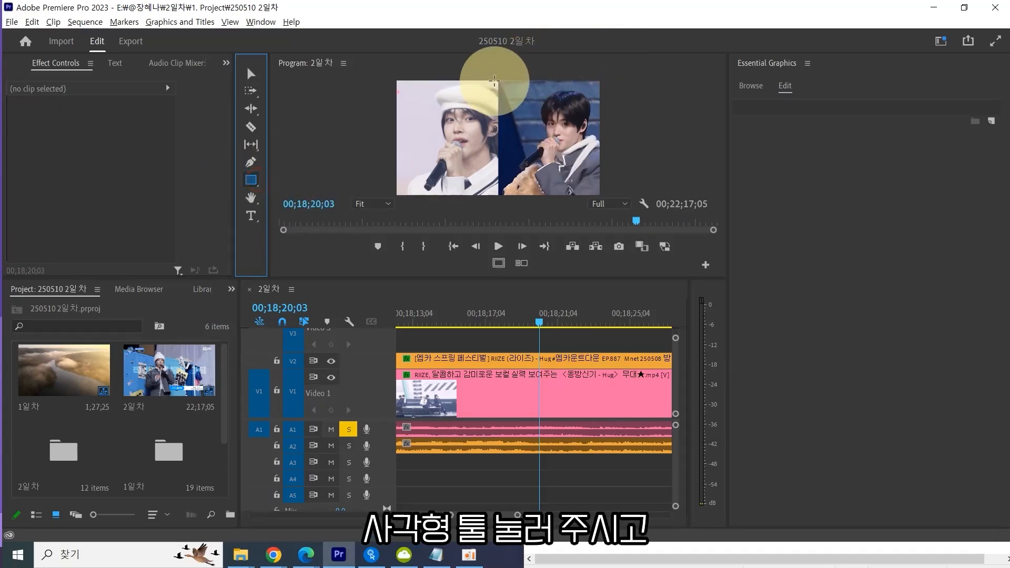
drag(641, 280, 640, 357)
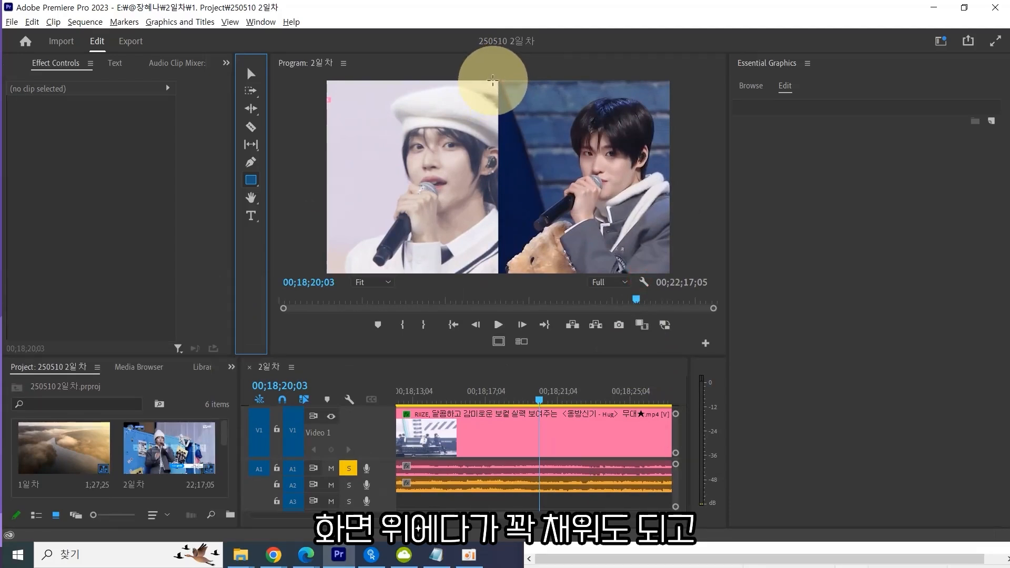
drag(493, 80, 502, 281)
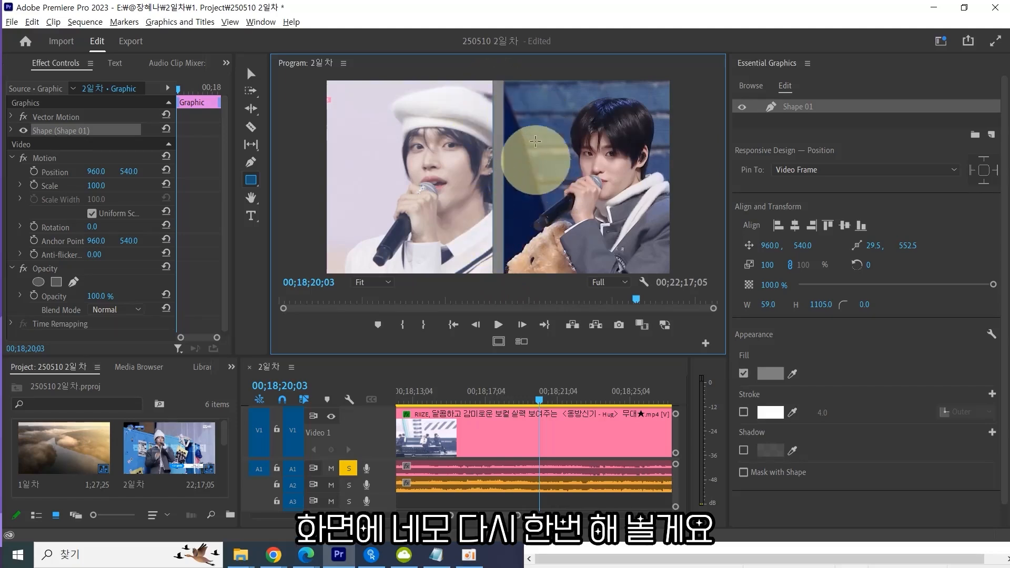
key(ctrl+z)
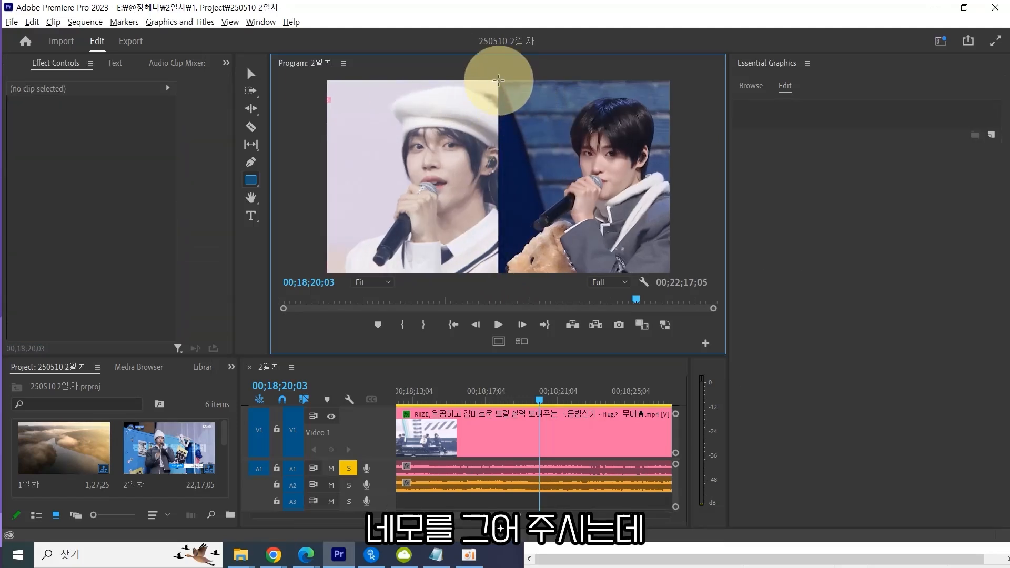
drag(499, 80, 539, 137)
key(super)
key(super)
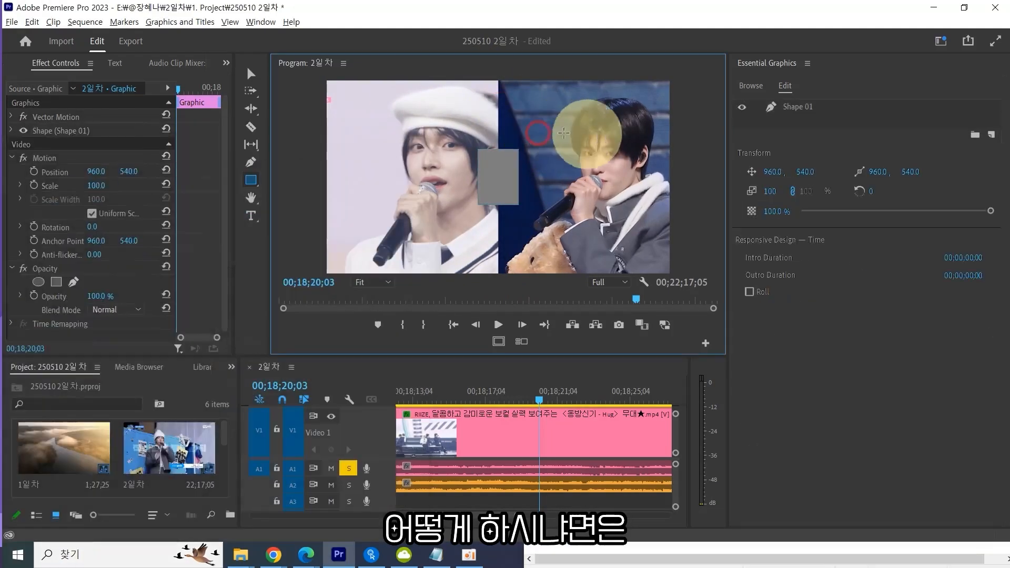
key(ctrl+z)
drag(494, 96, 518, 130)
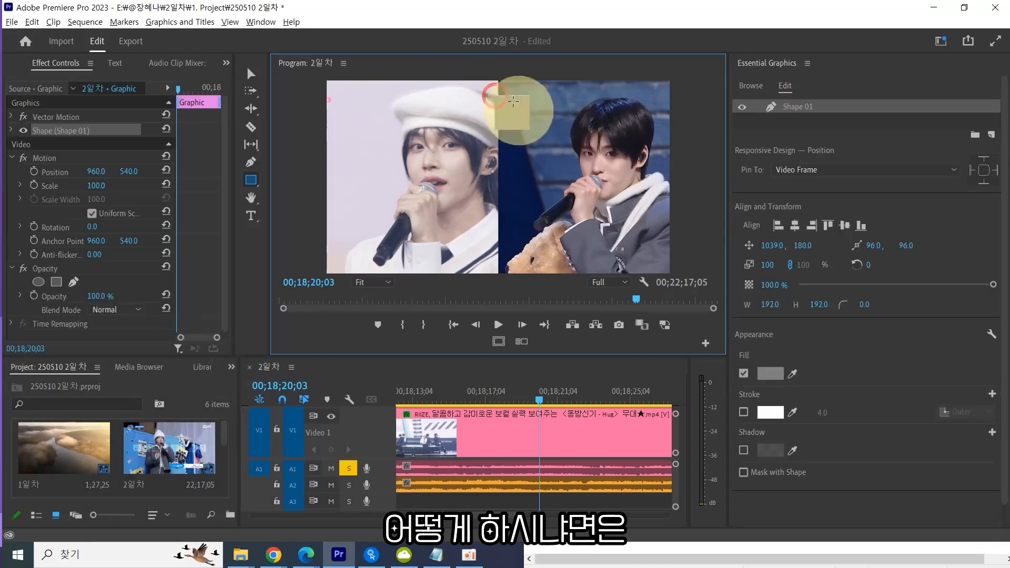
key(ctrl+z)
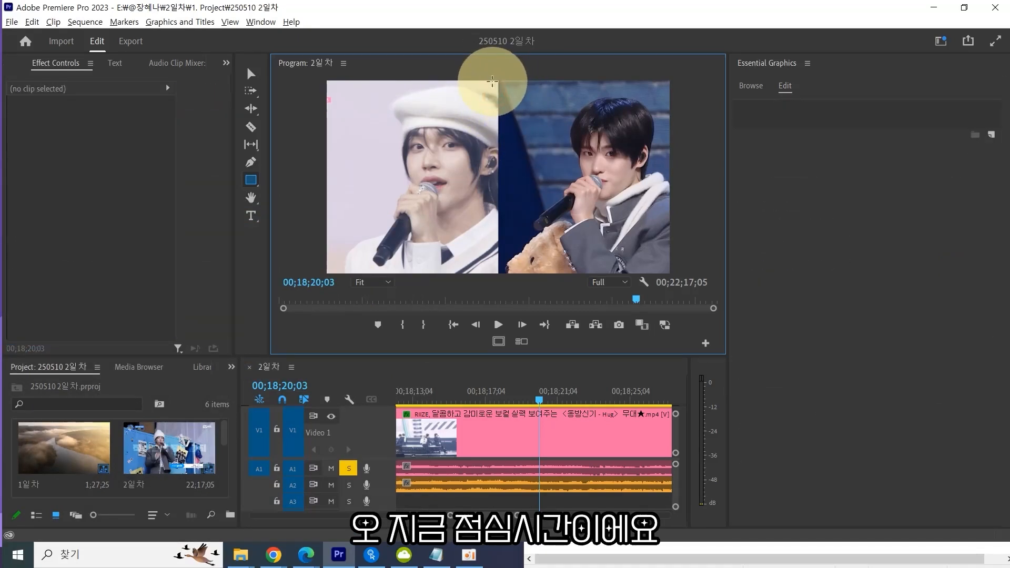
Draw a full-height vertical rectangle about 83 px wide over the center seam between the two clips.
key(grave)
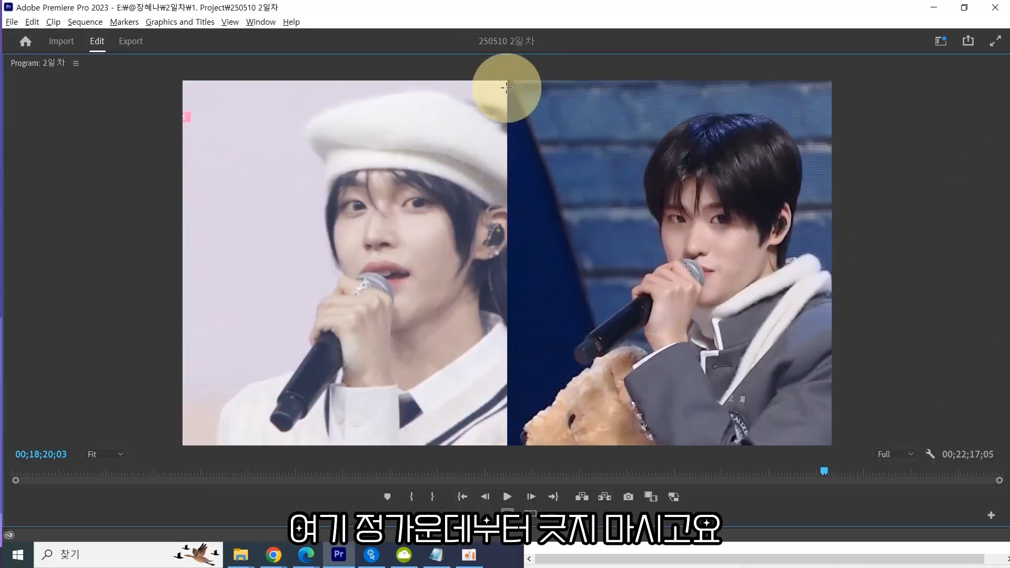
mouse_move(523, 110)
mouse_down()
mouse_move(495, 109)
mouse_move(478, 130)
mouse_move(528, 135)
mouse_up()
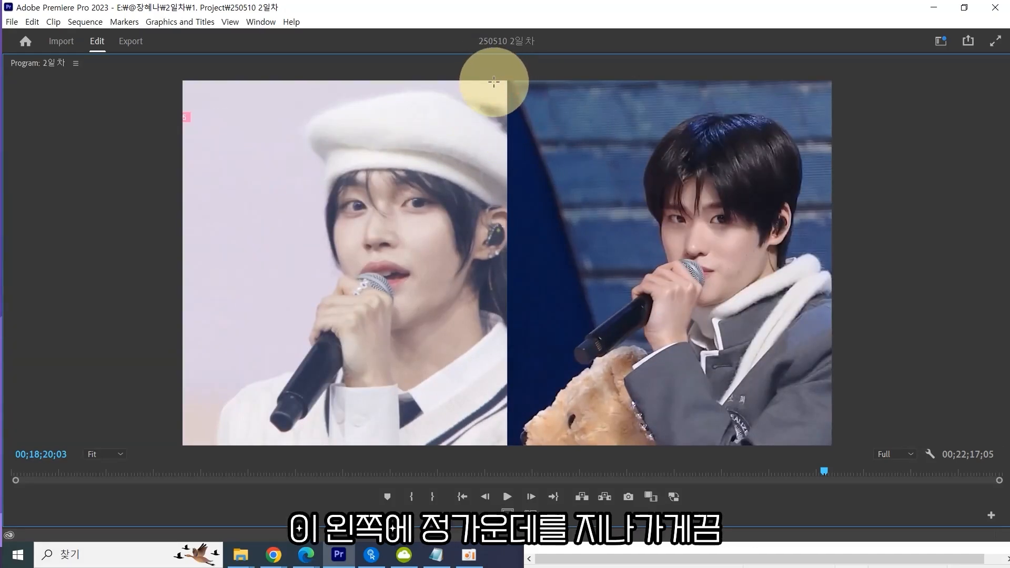
drag(500, 101, 504, 231)
drag(503, 427, 522, 446)
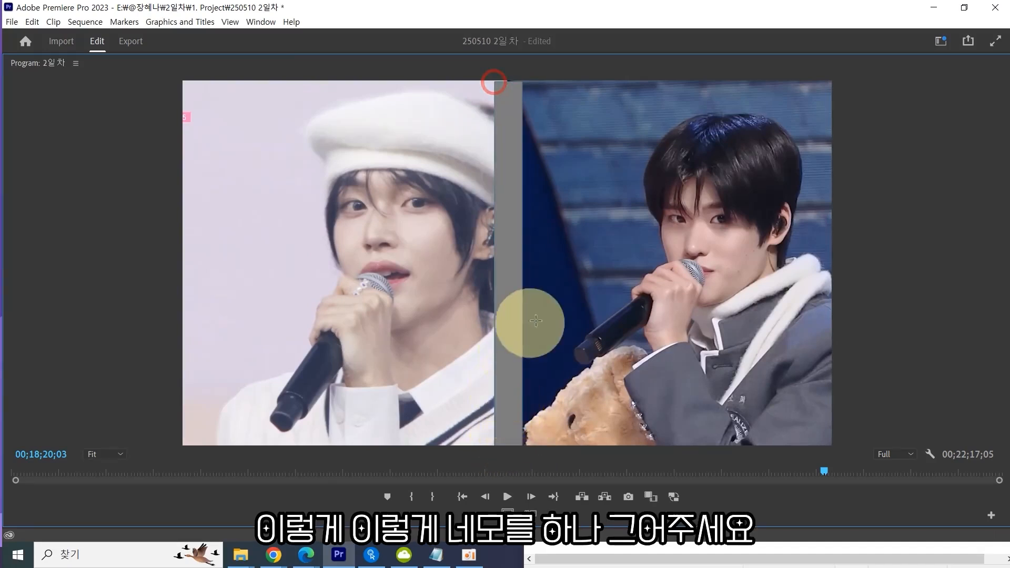
key(grave)
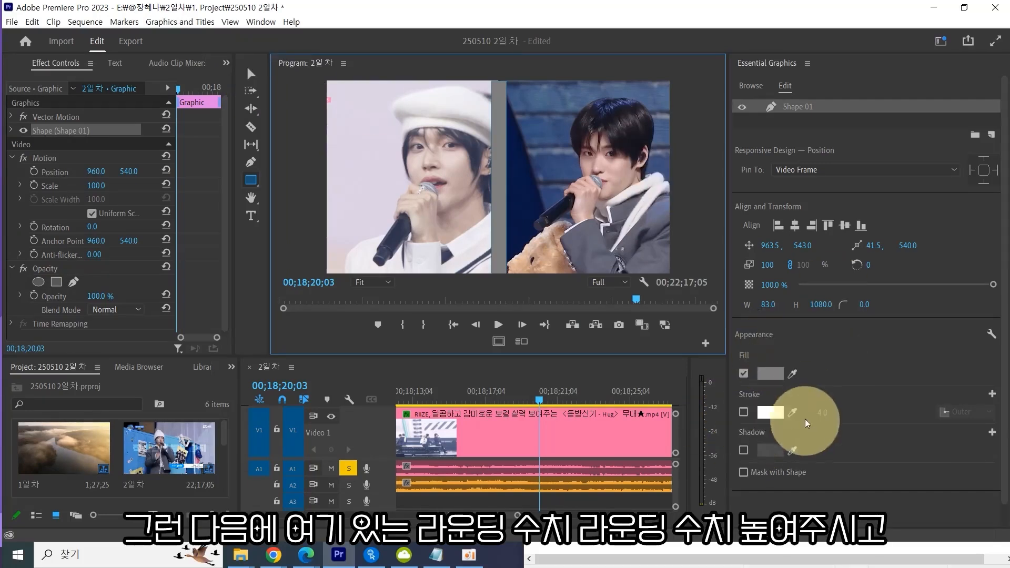
Round the rectangle's corners to a radius of about 213.
mouse_move(862, 305)
mouse_down()
mouse_move(960, 286)
mouse_move(1003, 293)
mouse_move(863, 300)
mouse_move(832, 361)
mouse_move(889, 325)
mouse_up()
key(ctrl+2)
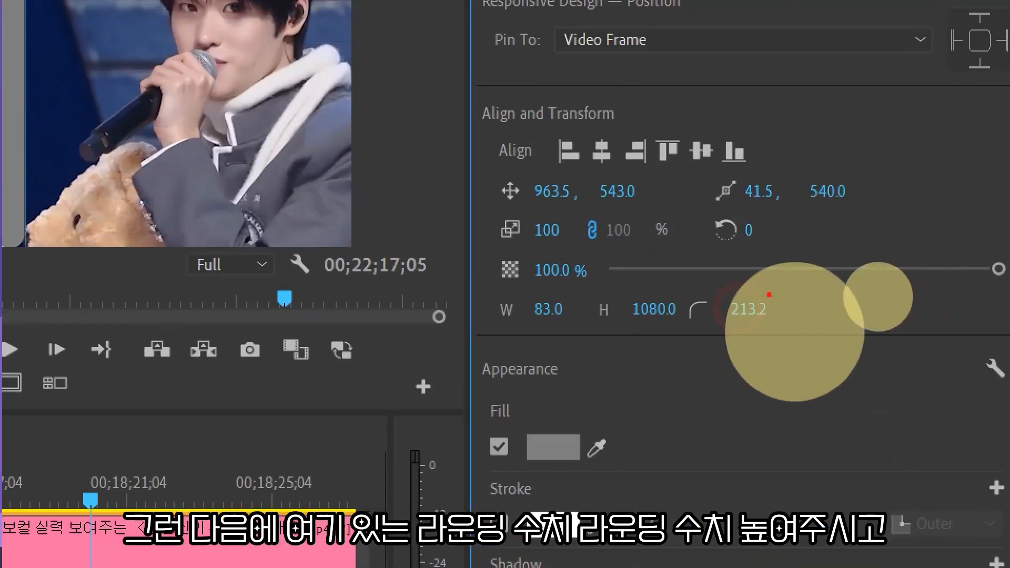
mouse_move(754, 340)
mouse_down()
mouse_move(679, 341)
mouse_move(803, 315)
mouse_move(763, 338)
mouse_up()
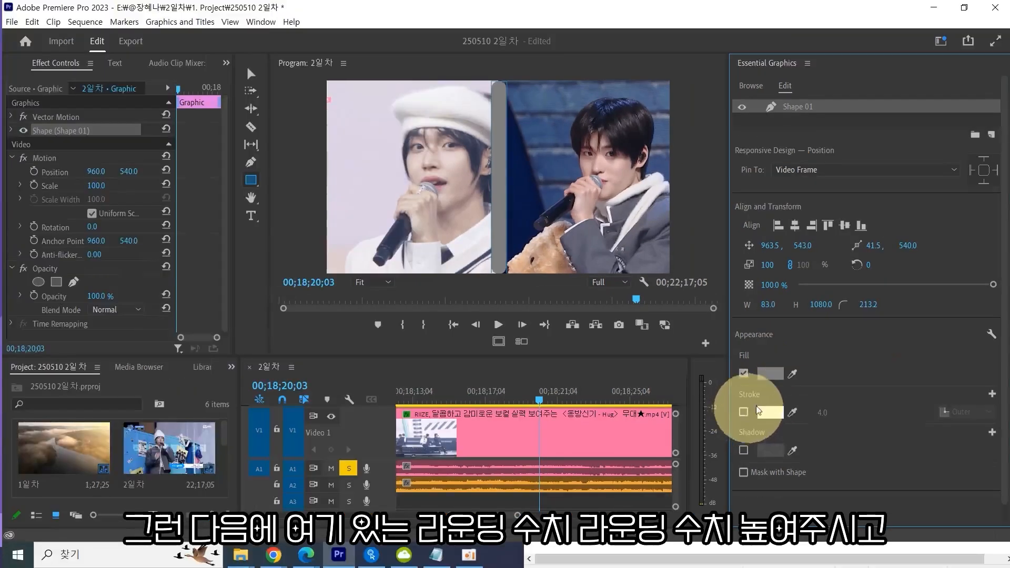
Enable the rectangle's stroke and sample its fill colour from the left clip with the eyedropper.
click(710, 425)
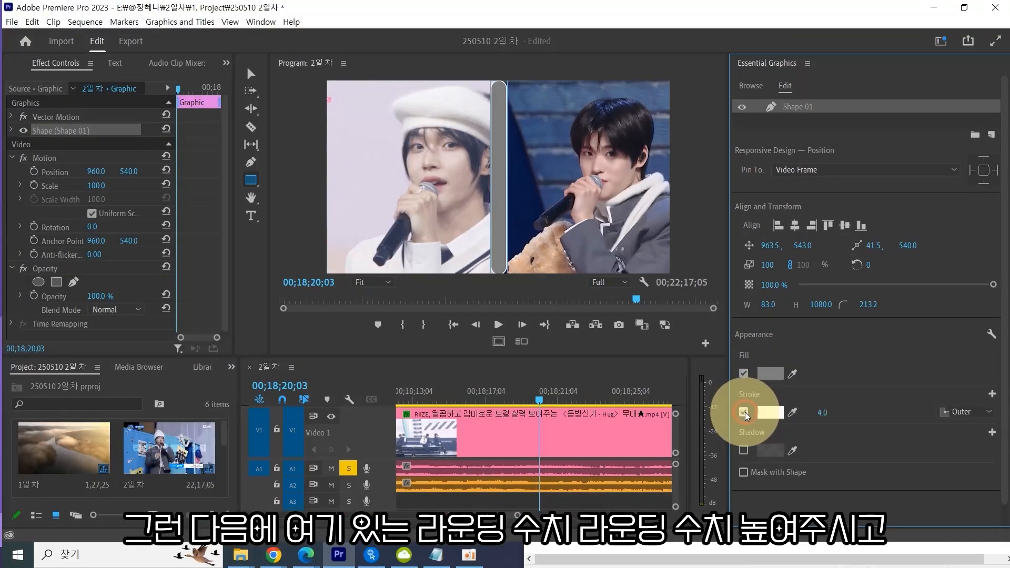
click(793, 374)
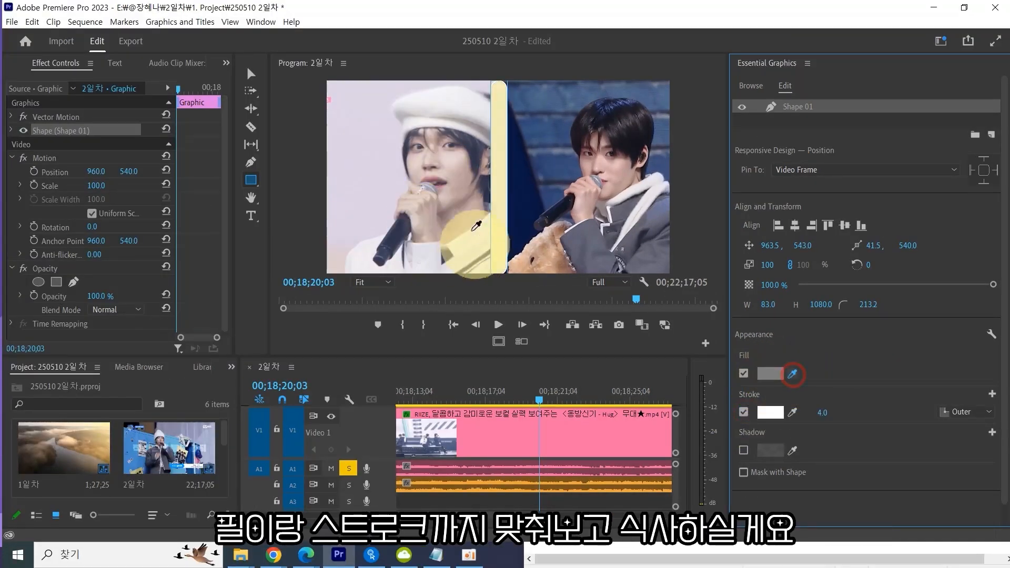
click(475, 229)
Sample the stroke colour from the right clip with the eyedropper and set the stroke width to 18.
click(792, 413)
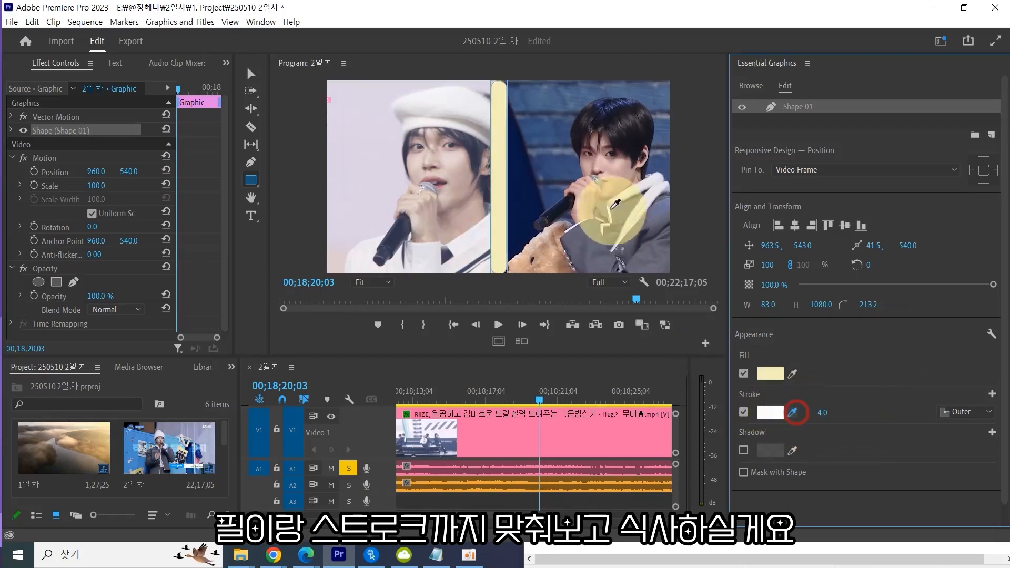
click(545, 136)
click(822, 414)
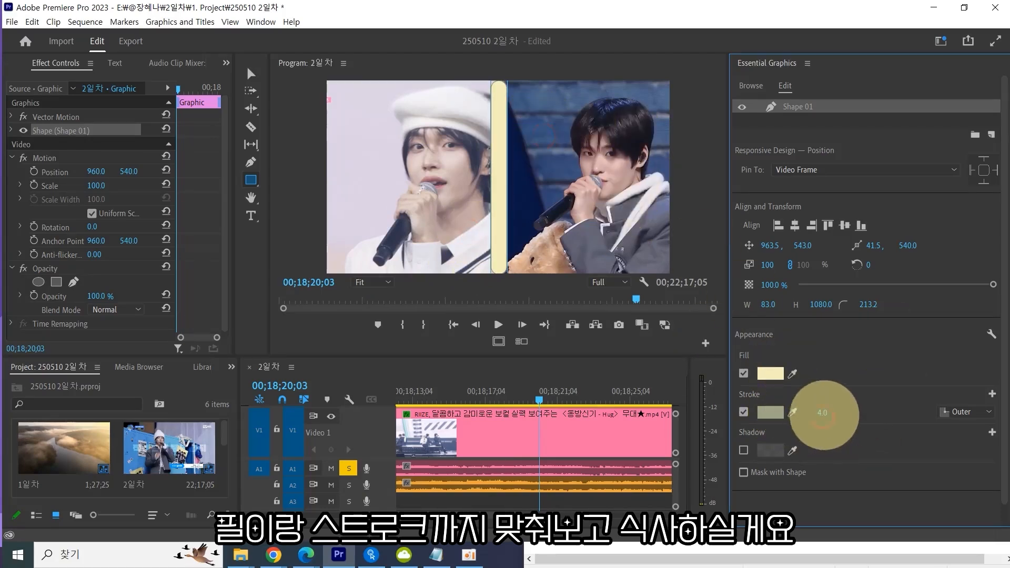
key(alt+Tab)
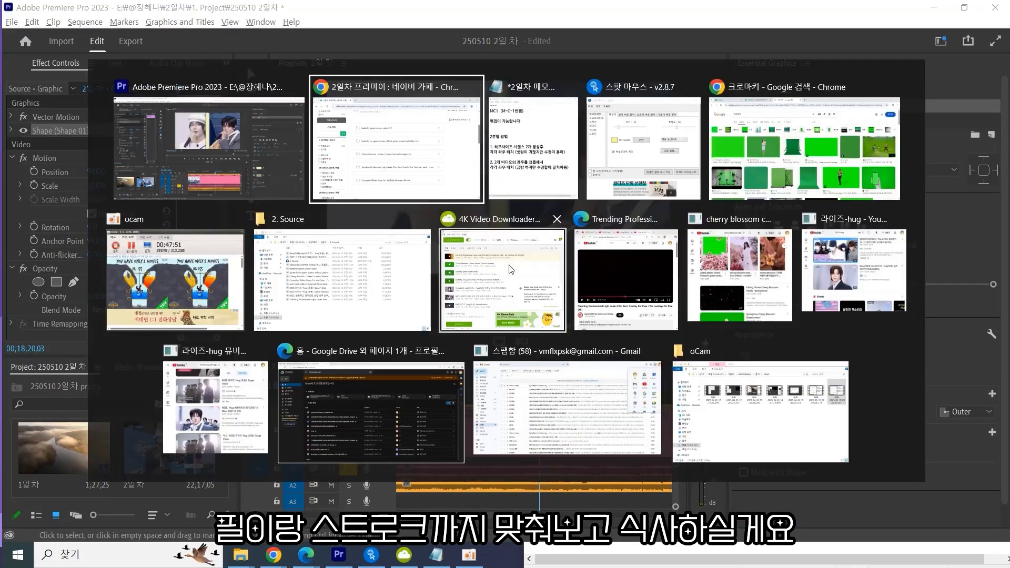
click(618, 147)
click(436, 284)
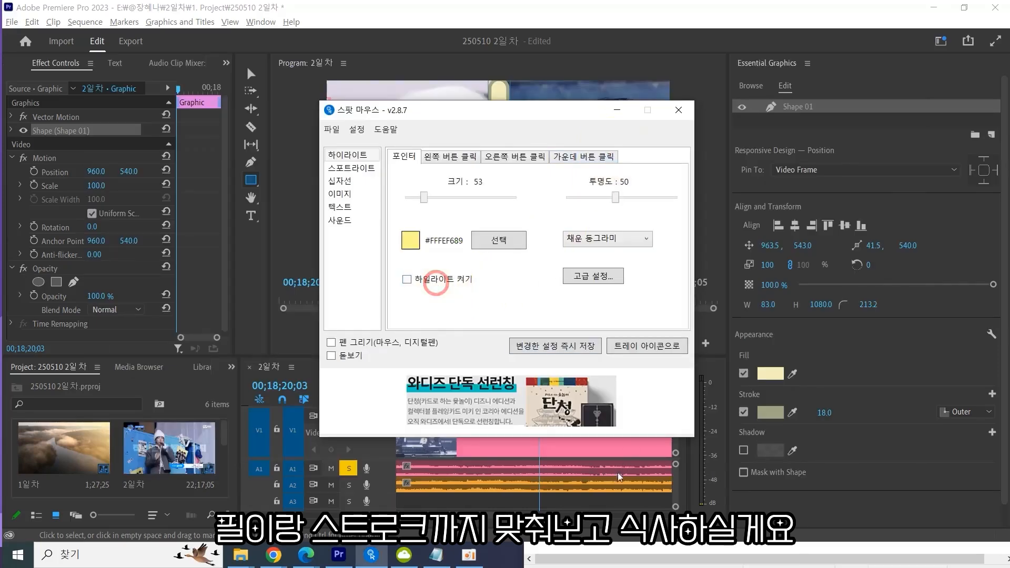
click(620, 497)
Select the graphic clip on Video 3 and its Shape 01 layer.
scroll(570, 417, up, 3)
scroll(570, 421, up, 3)
scroll(611, 428, down, 1)
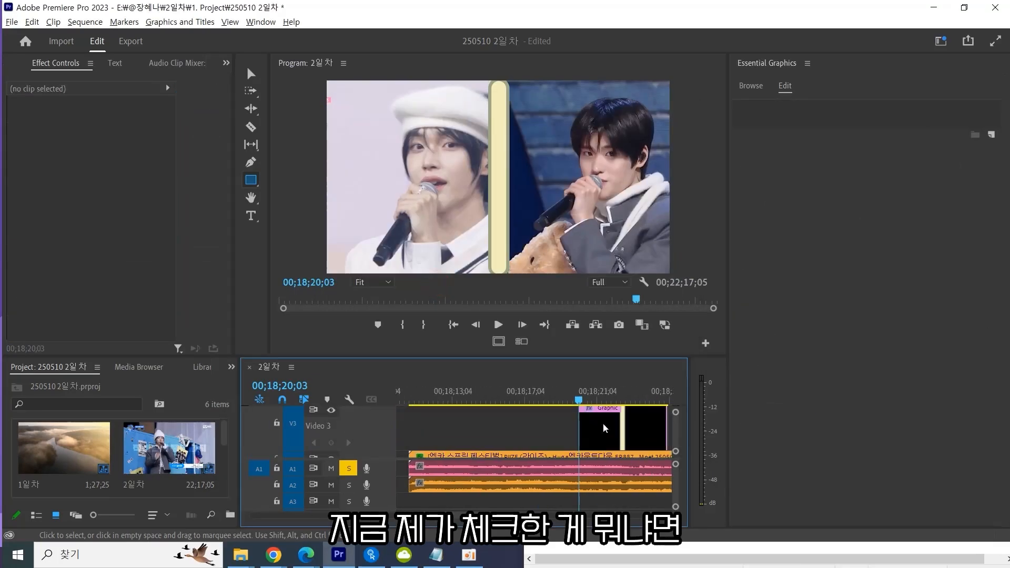
click(605, 428)
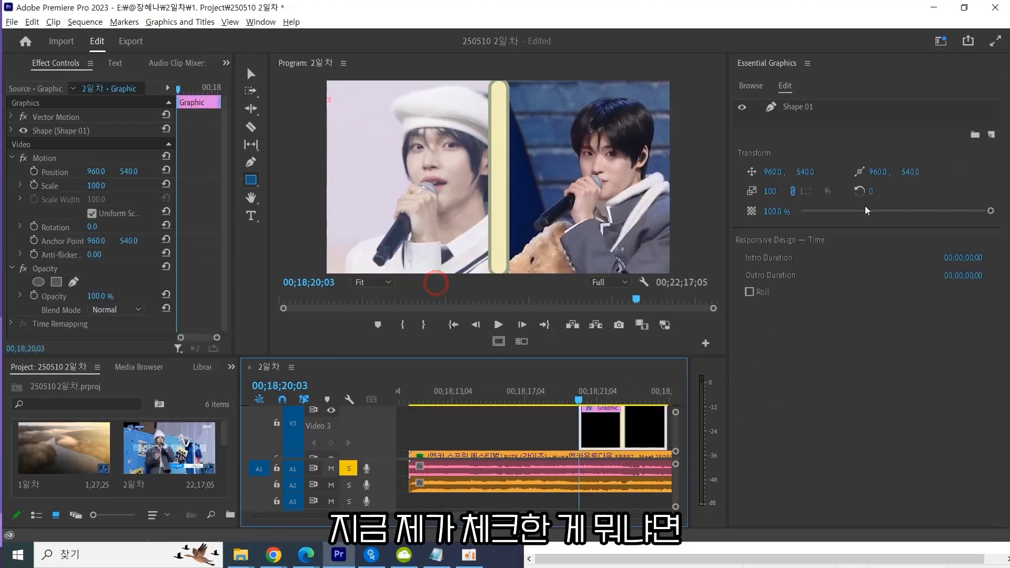
click(796, 110)
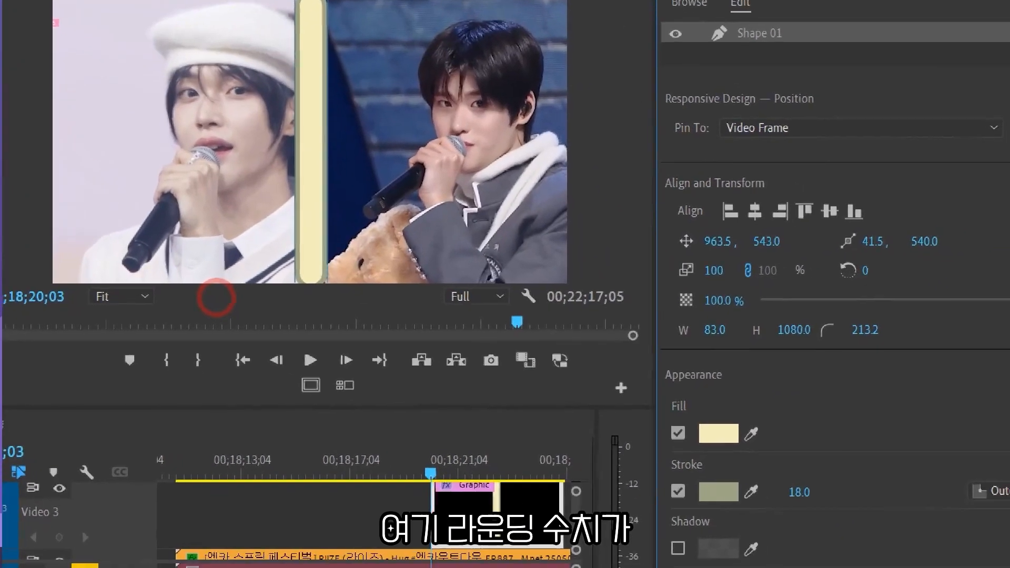